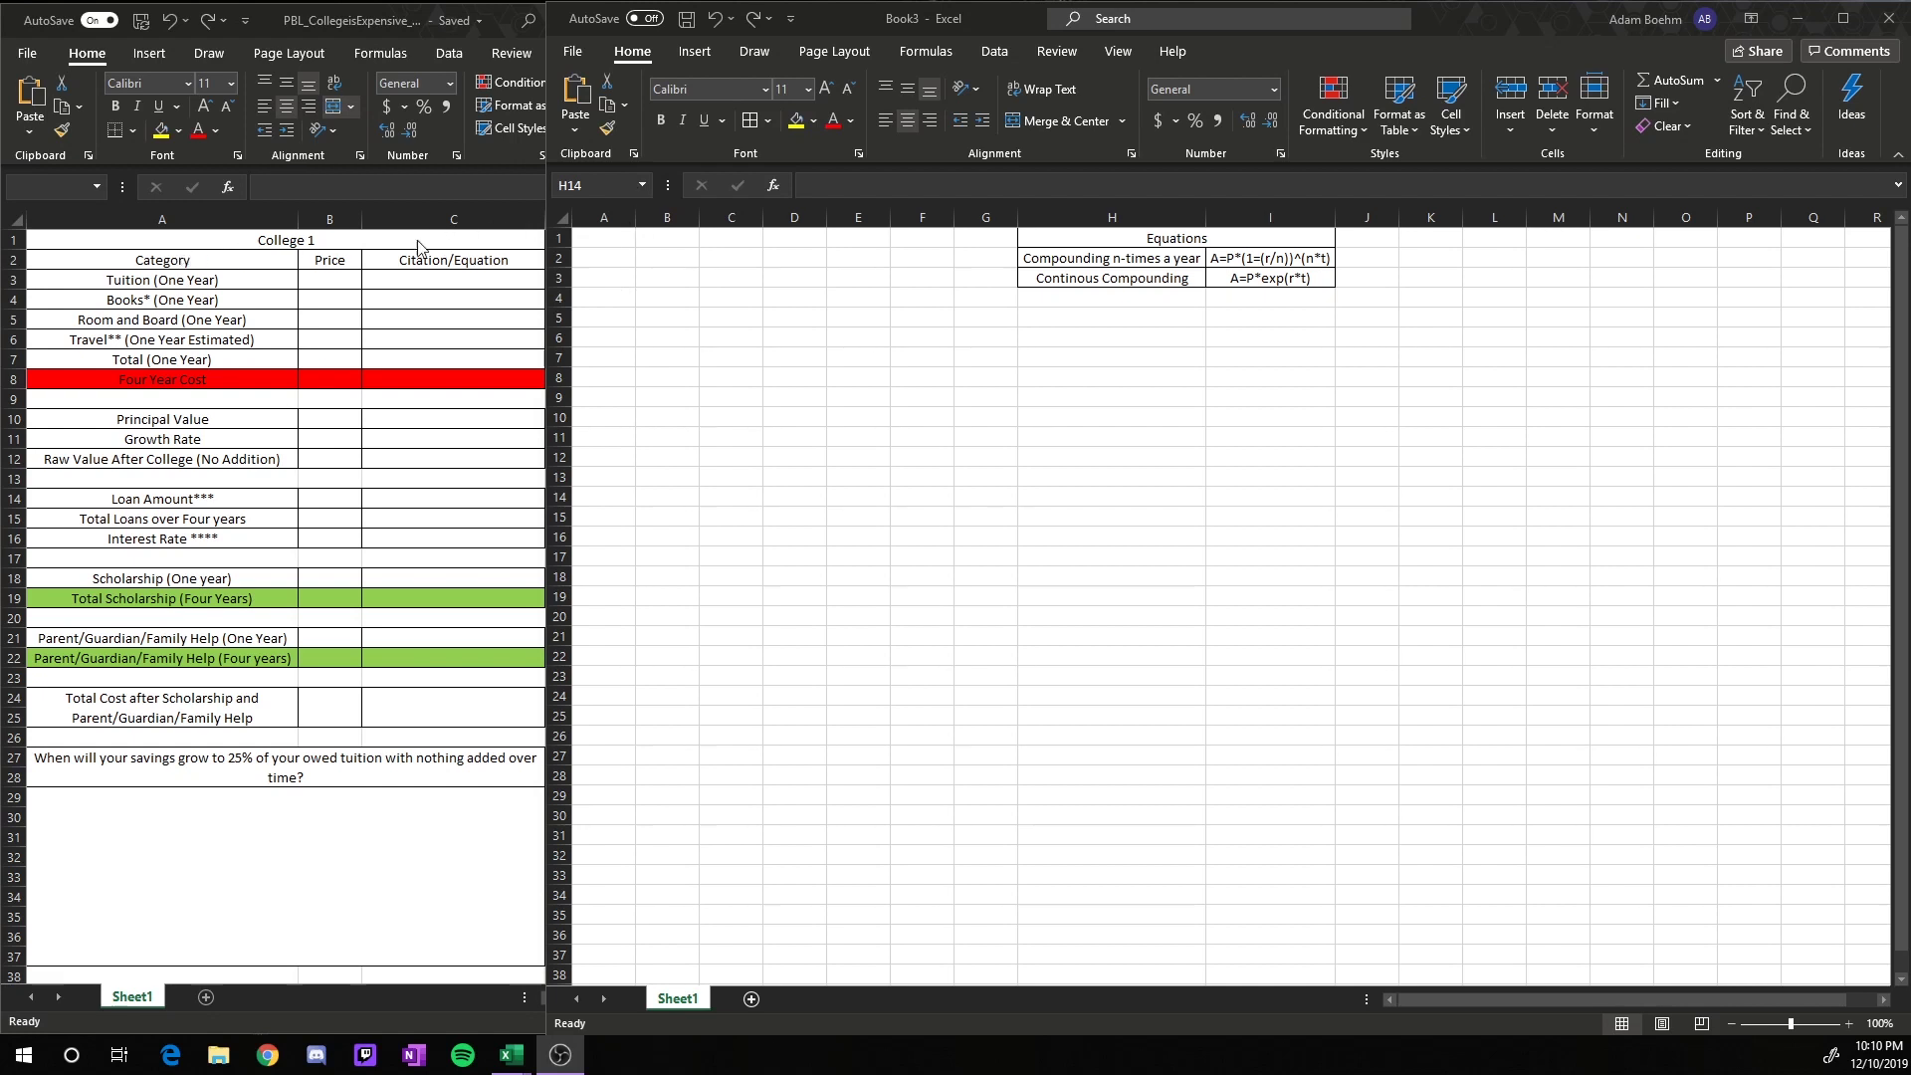
Merge and center cells A1:C1 and enter the title "College of" followed by the author's surname.
drag(609, 244, 729, 238)
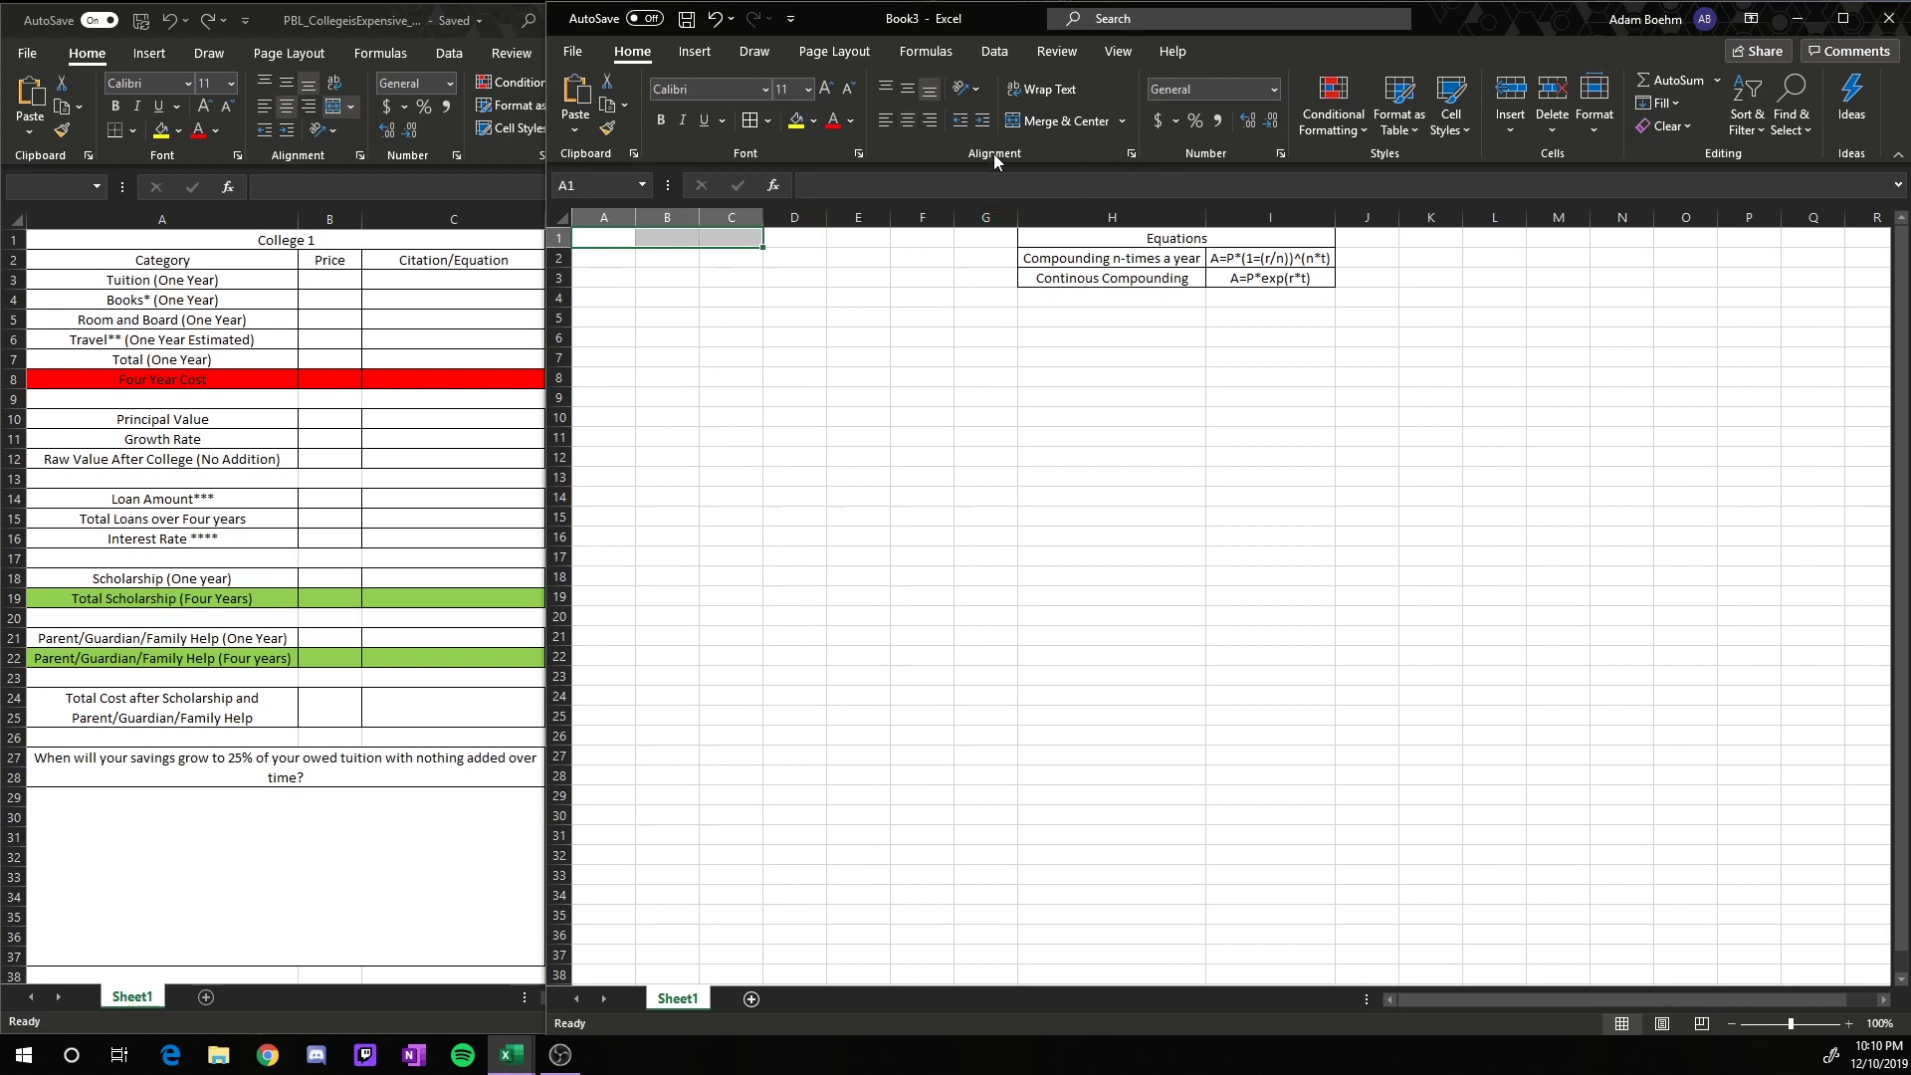
click(1048, 123)
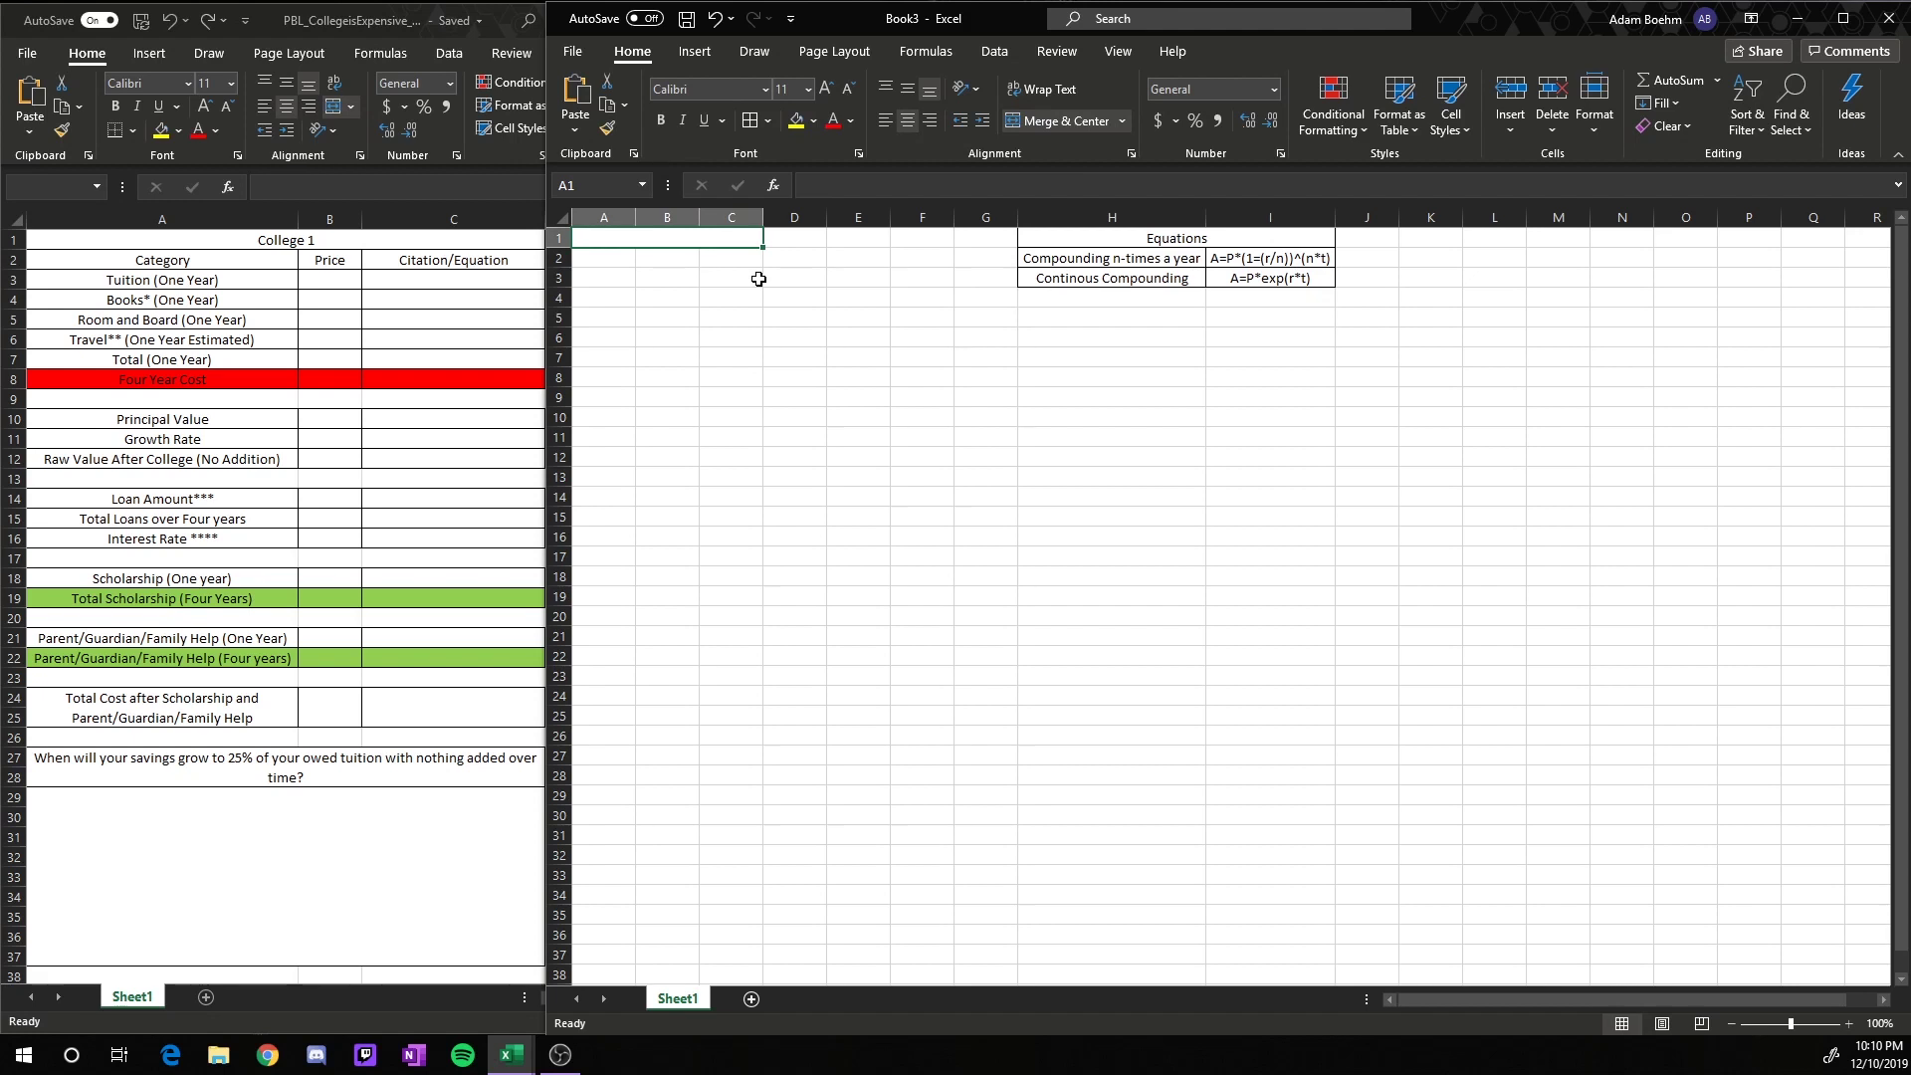
text(Co)
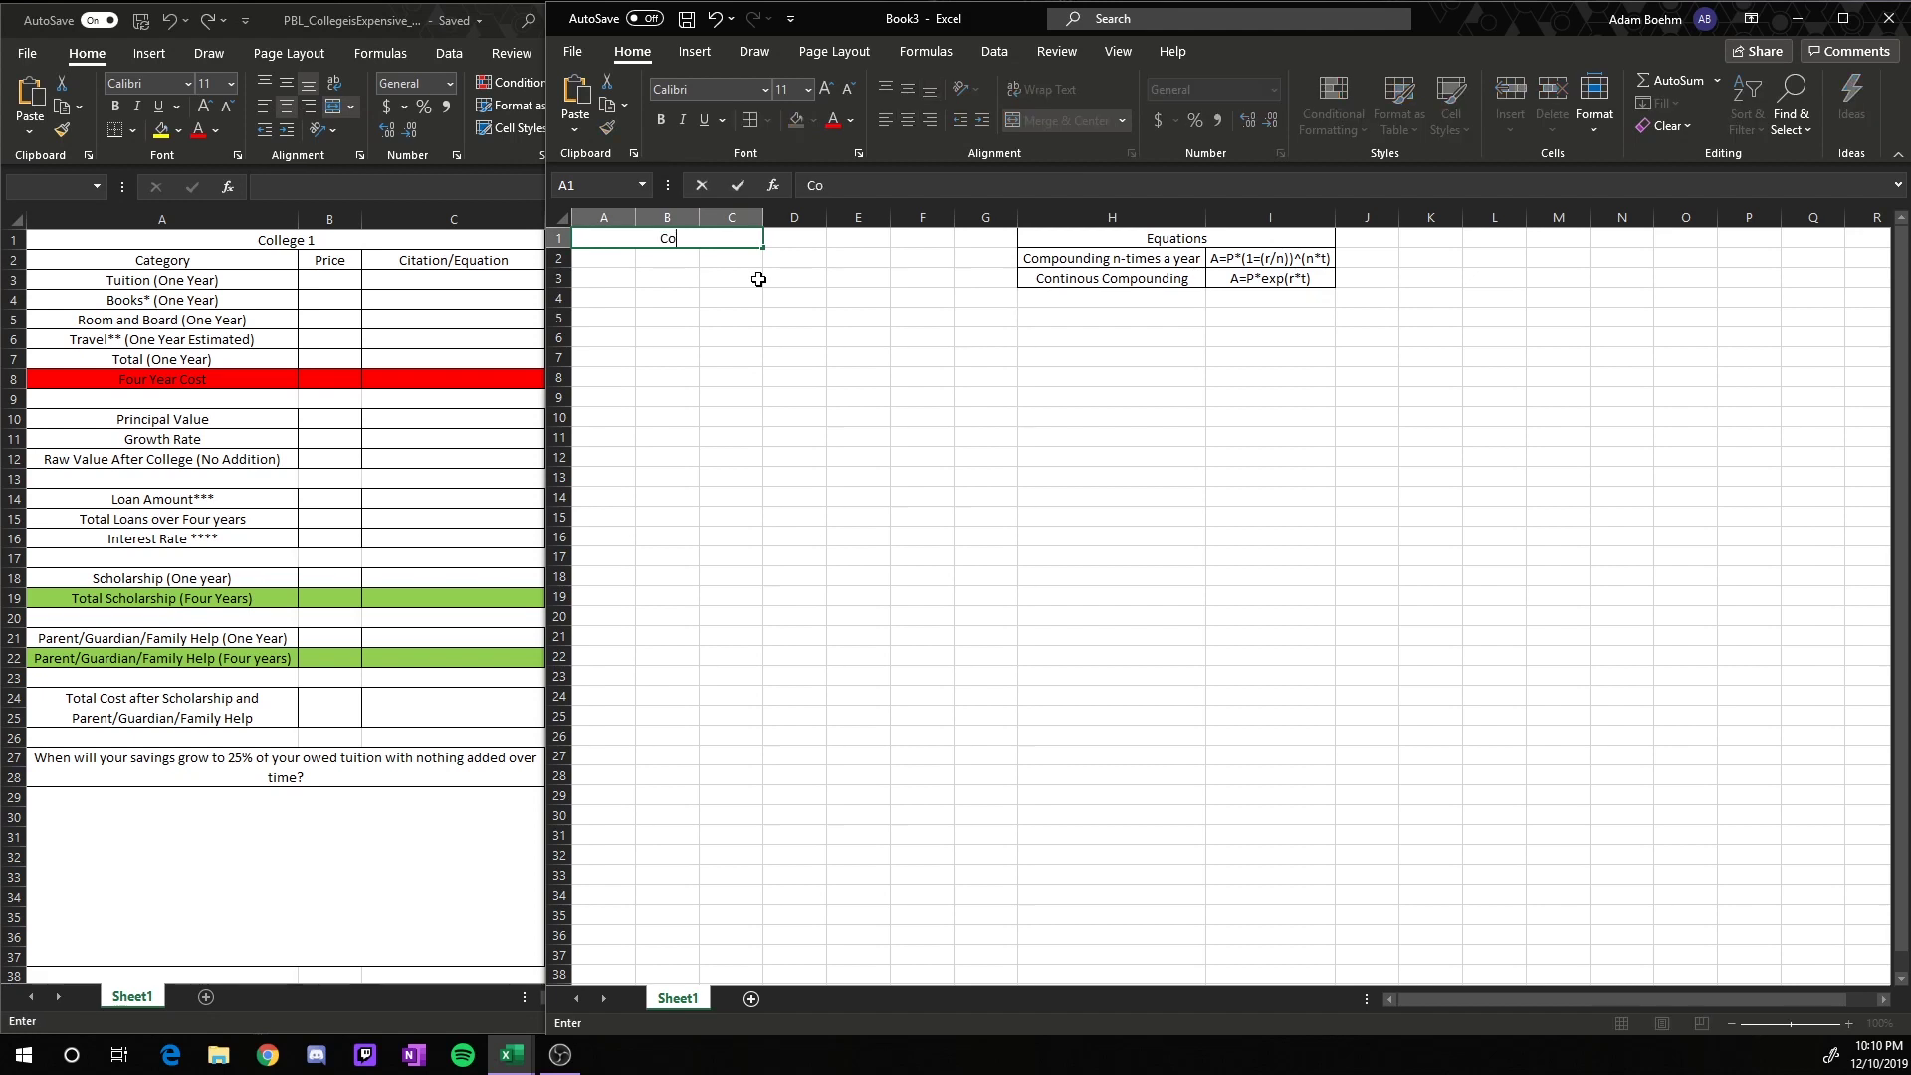
text(llege of Boehm)
key(Return)
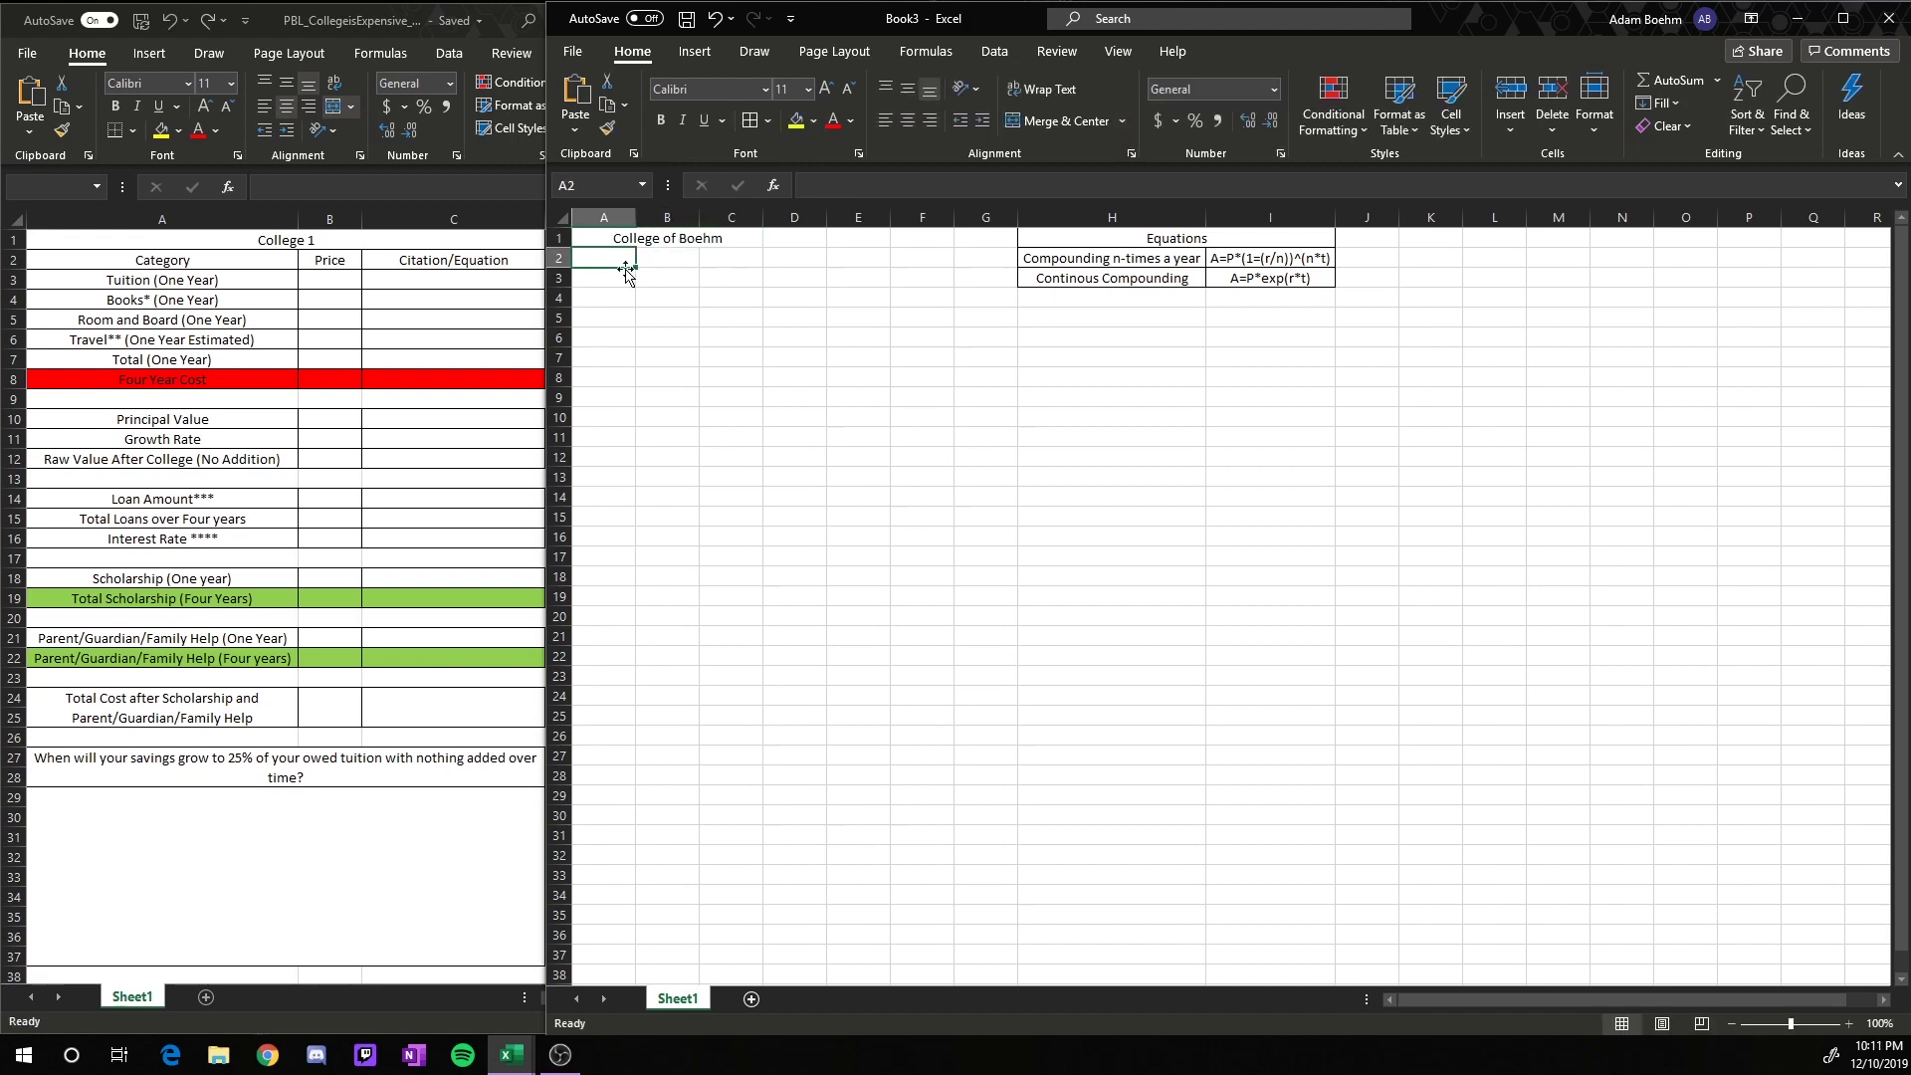
Enter the column headers Category, Prices and Citations in cells A2 to C2.
text(Category)
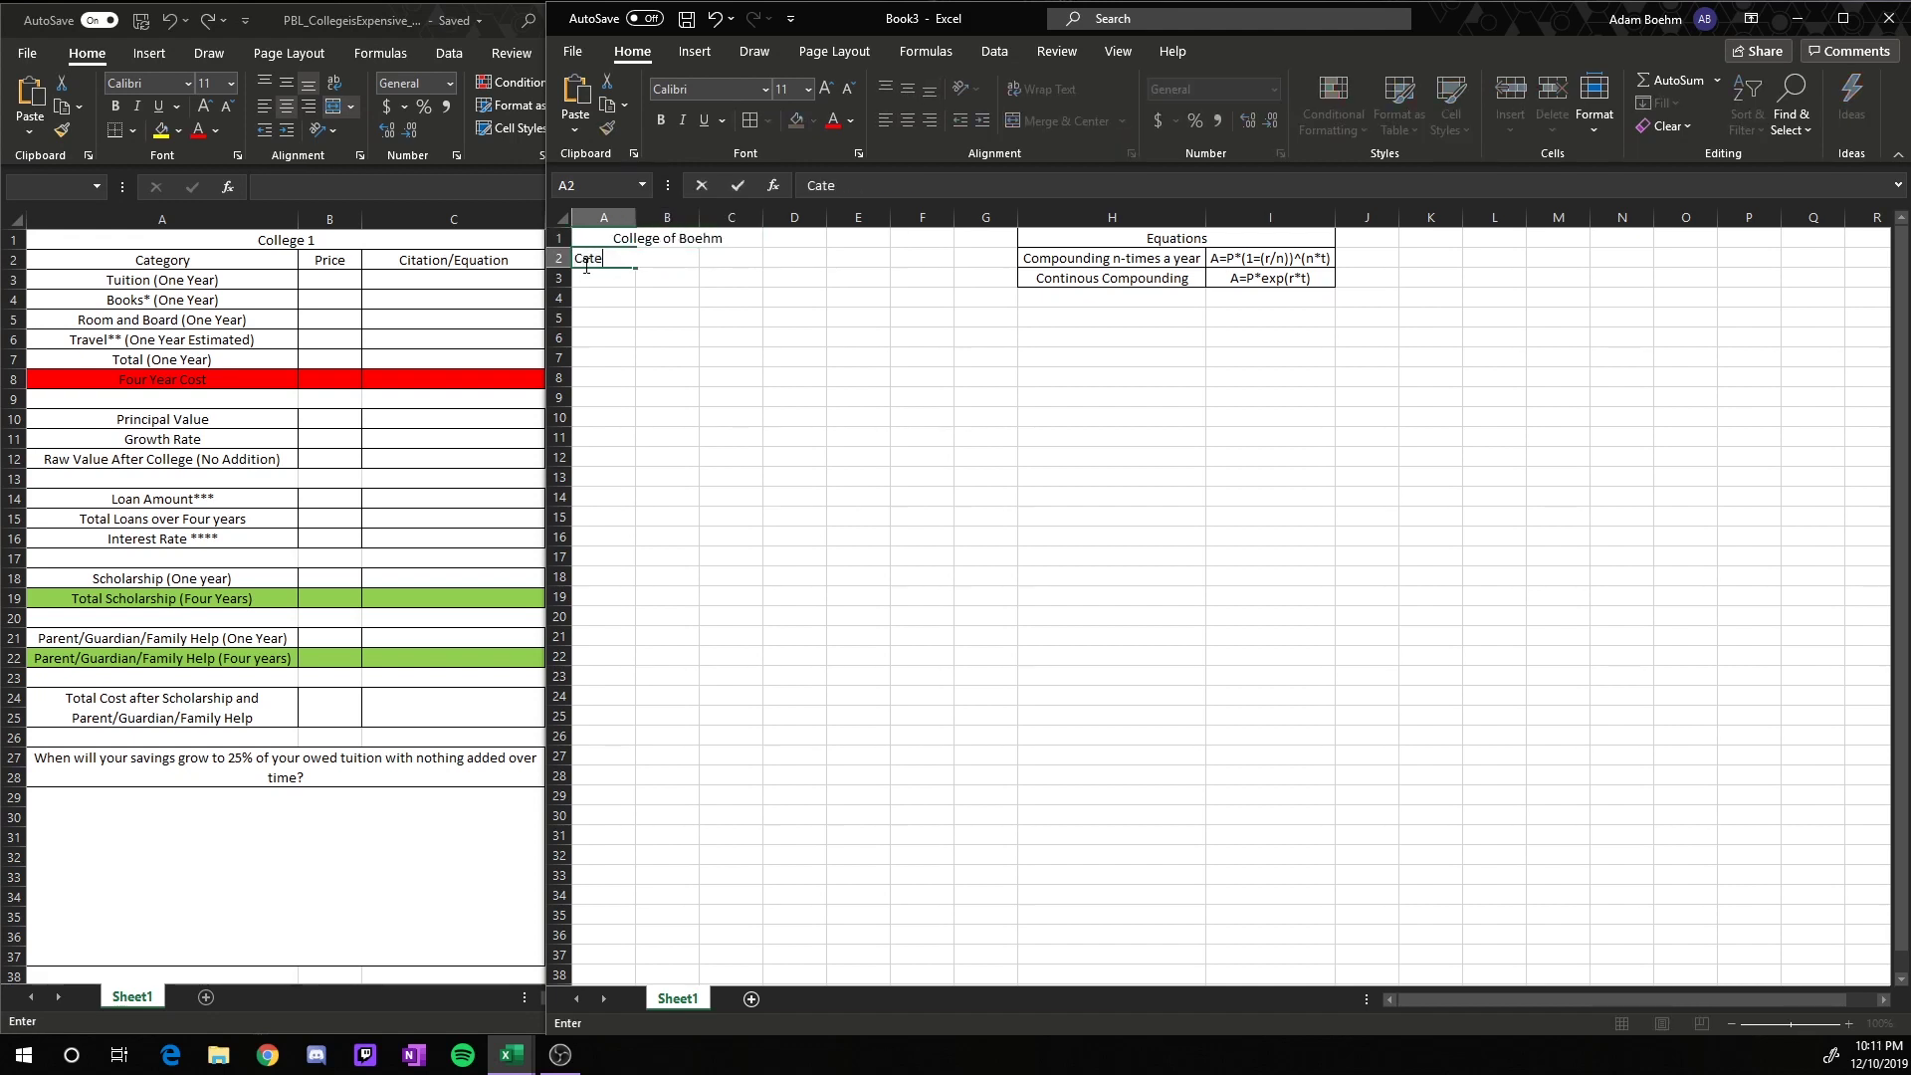
key(Tab)
text(Prices)
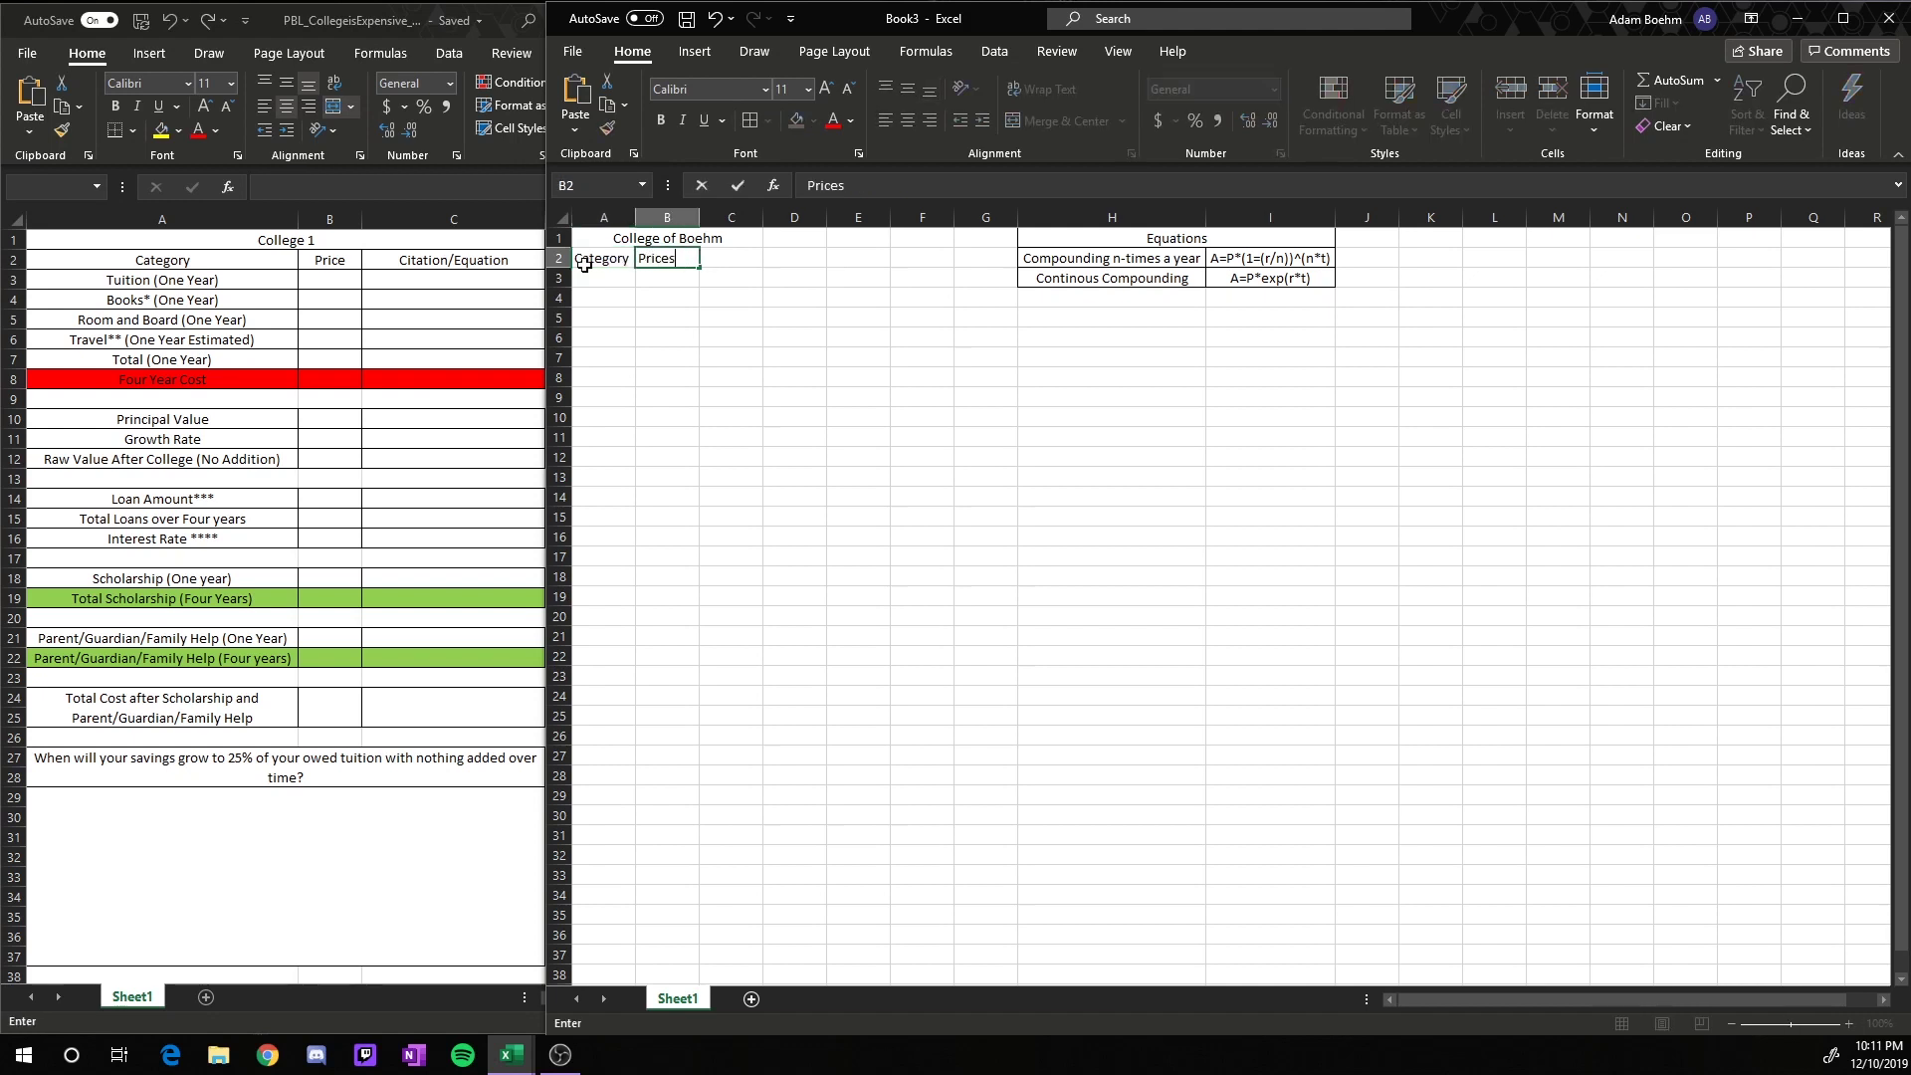
key(Tab)
text(Citations)
key(Return)
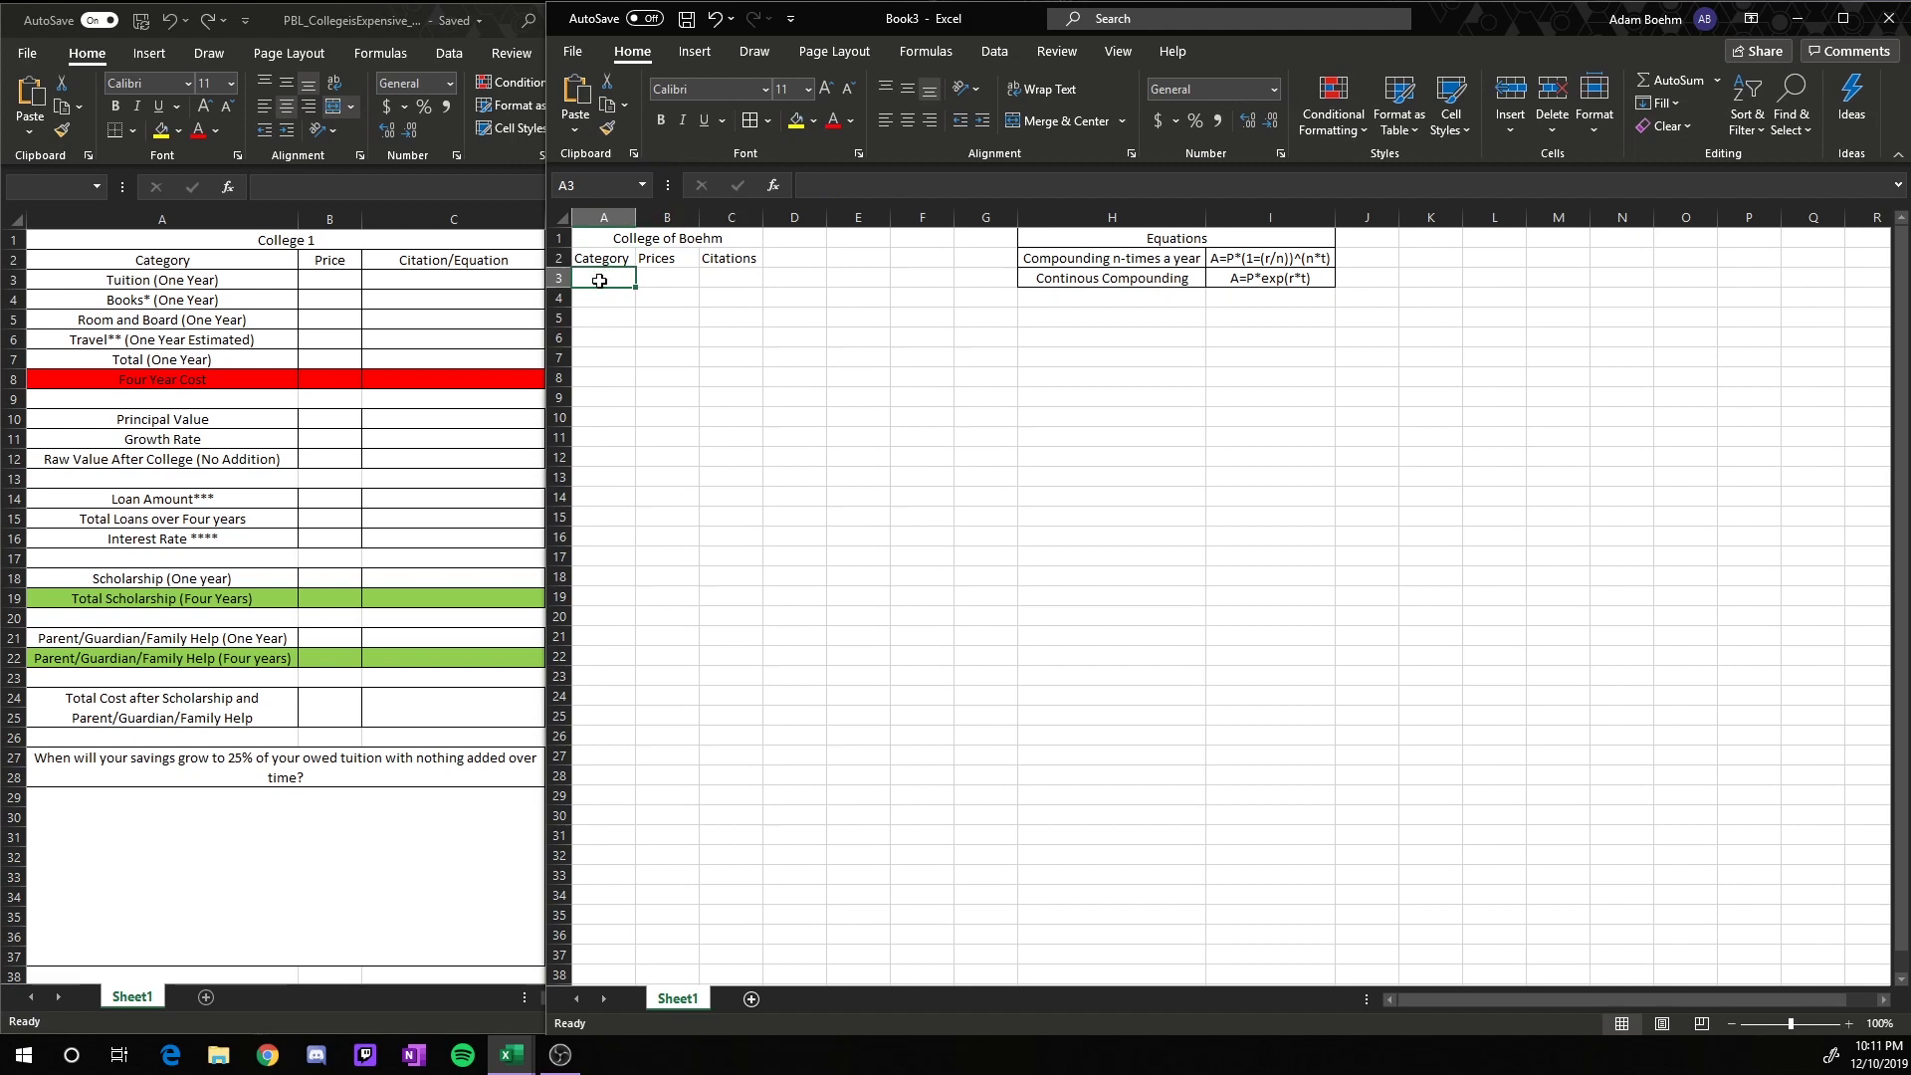
Enter the cost categories "Tution", "Books" and "Room and Board" in cells A3 to A5.
text(Tuition)
key(Return)
text(Bo)
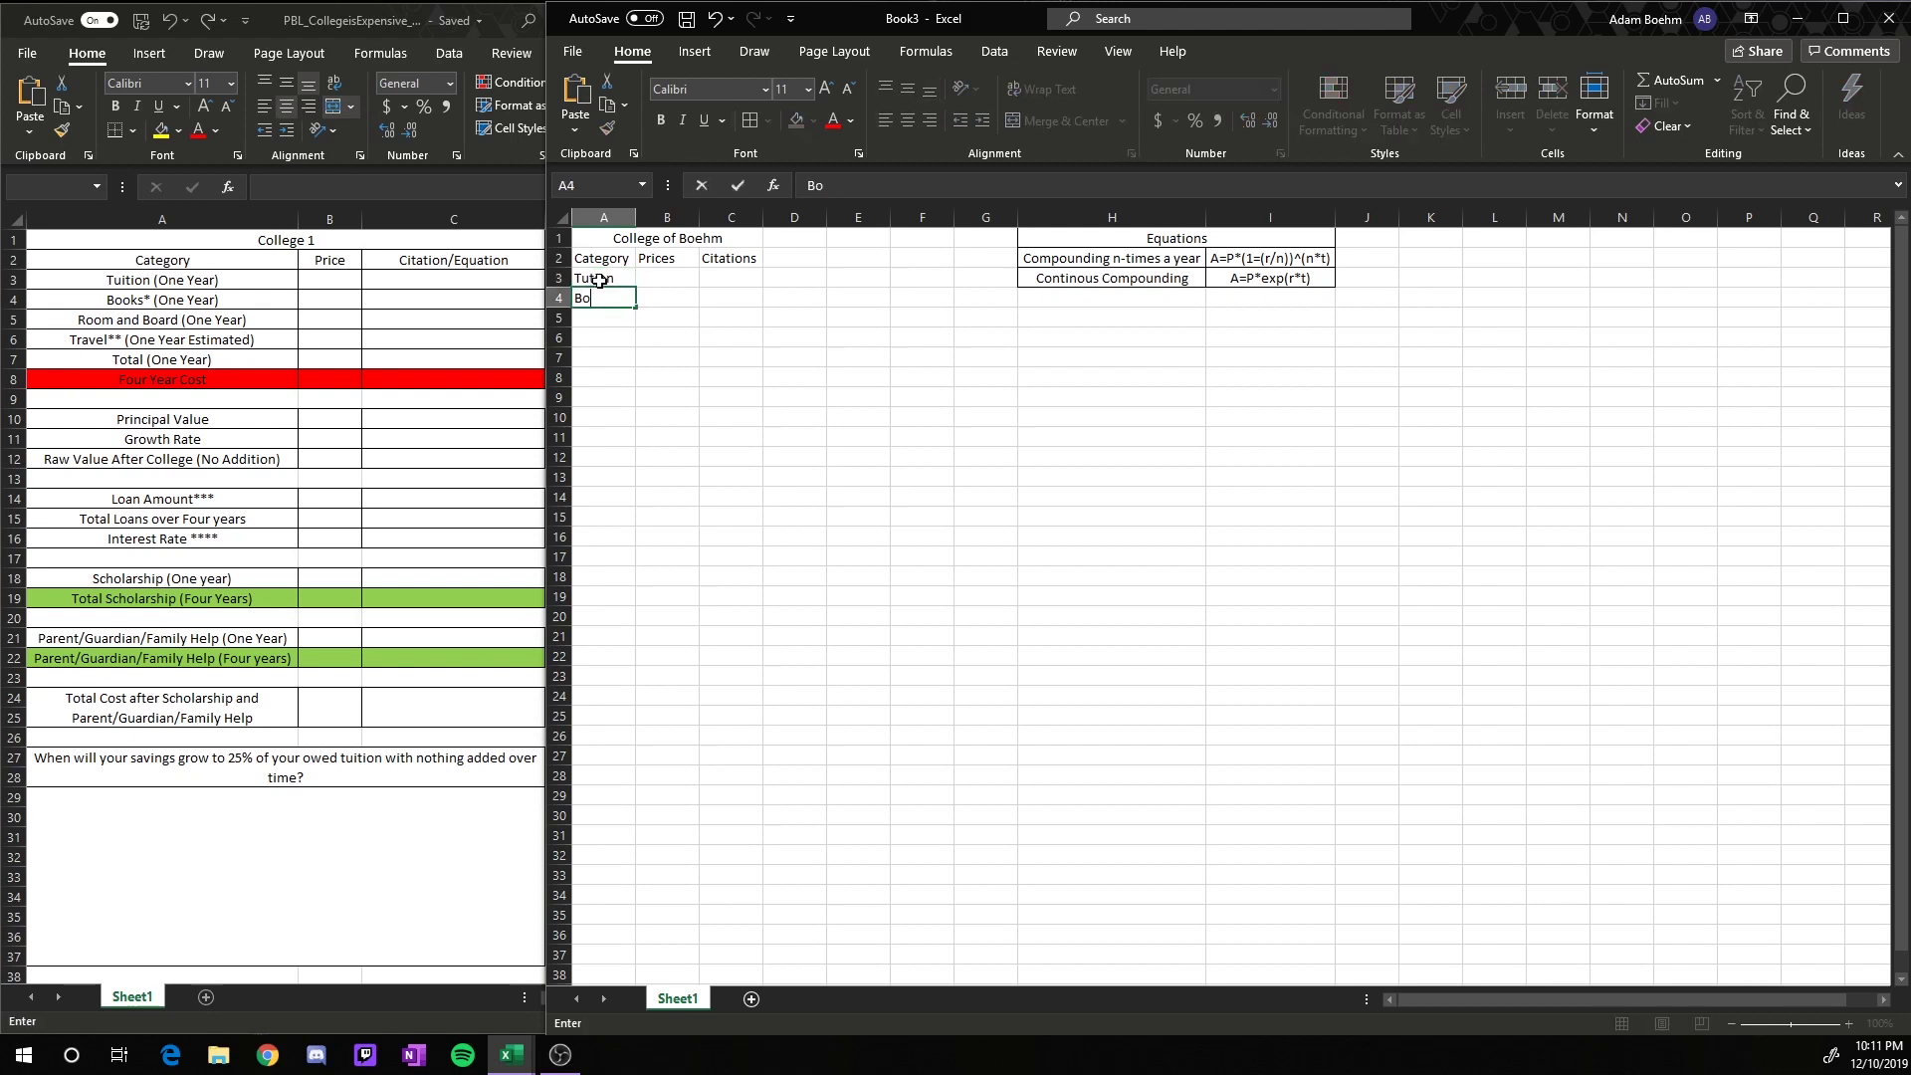
text(oks)
key(Return)
text(Room)
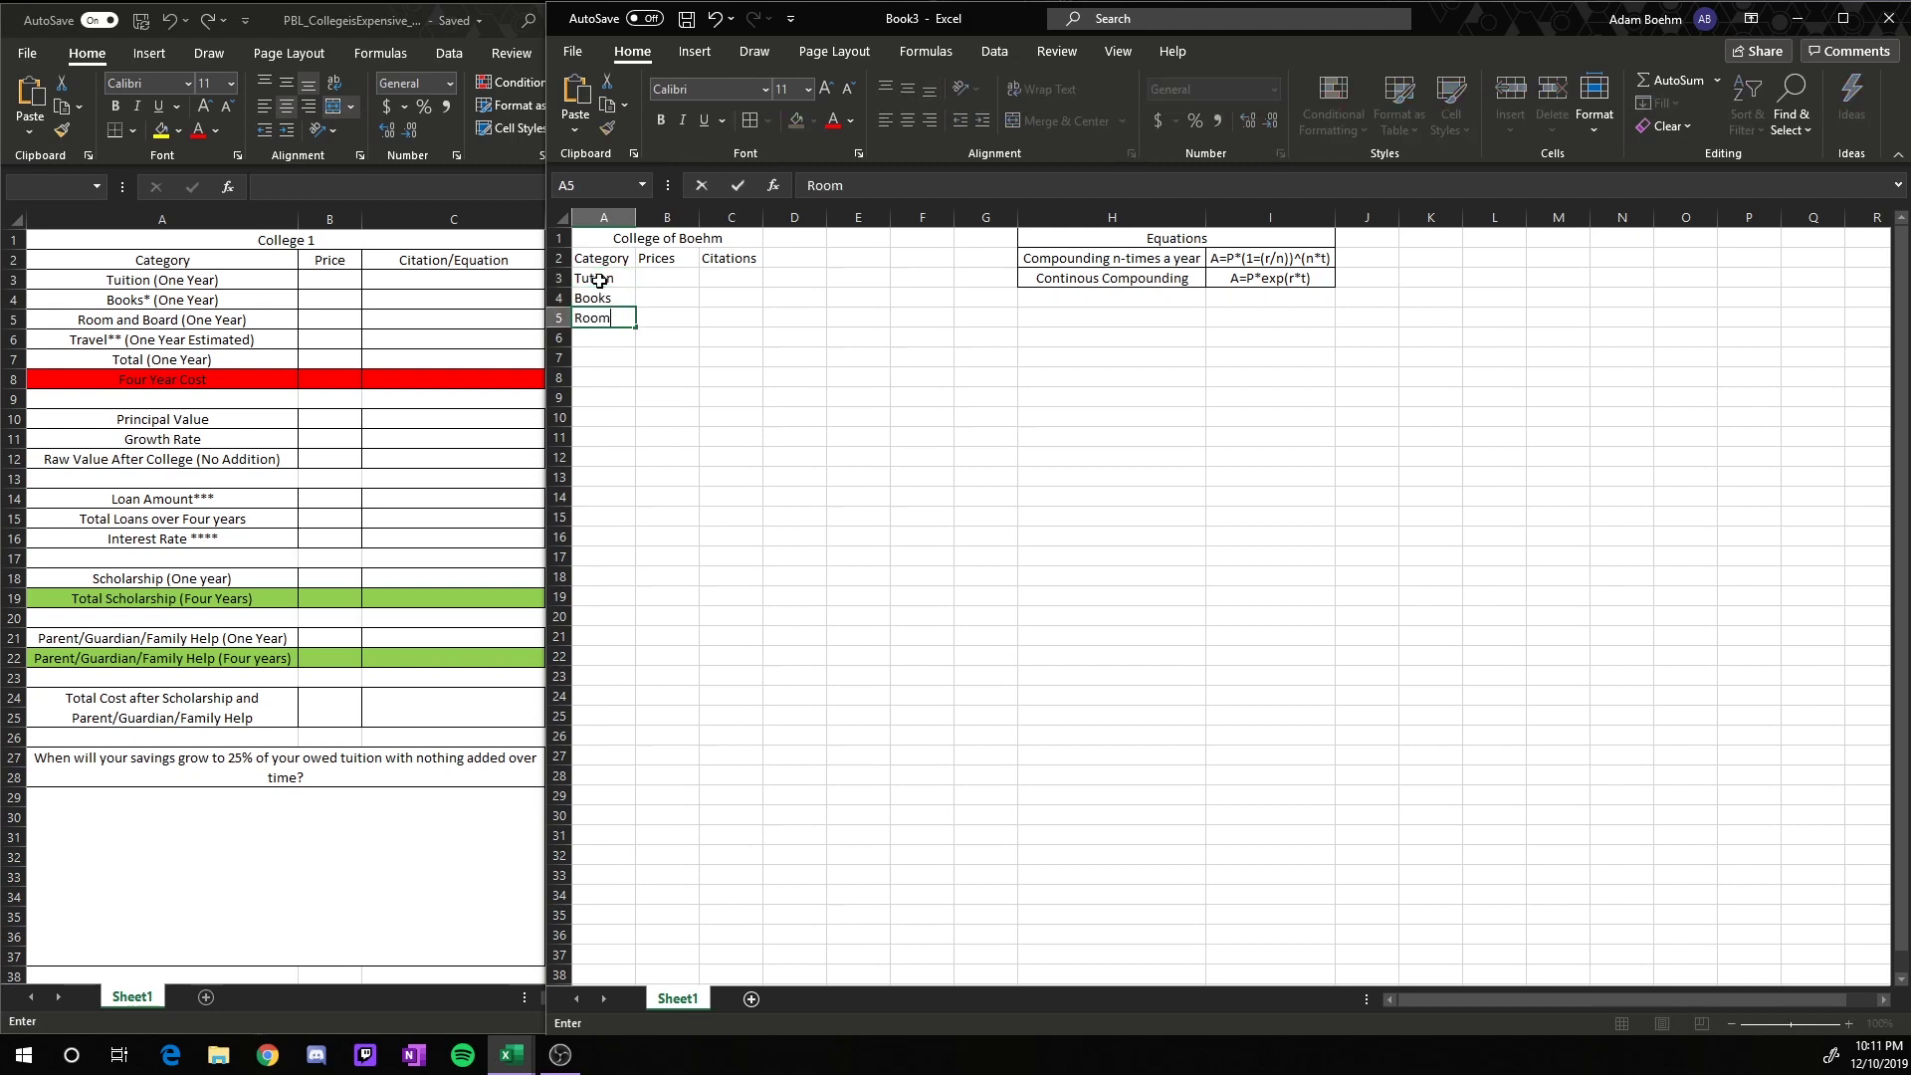
text( and Board)
key(Return)
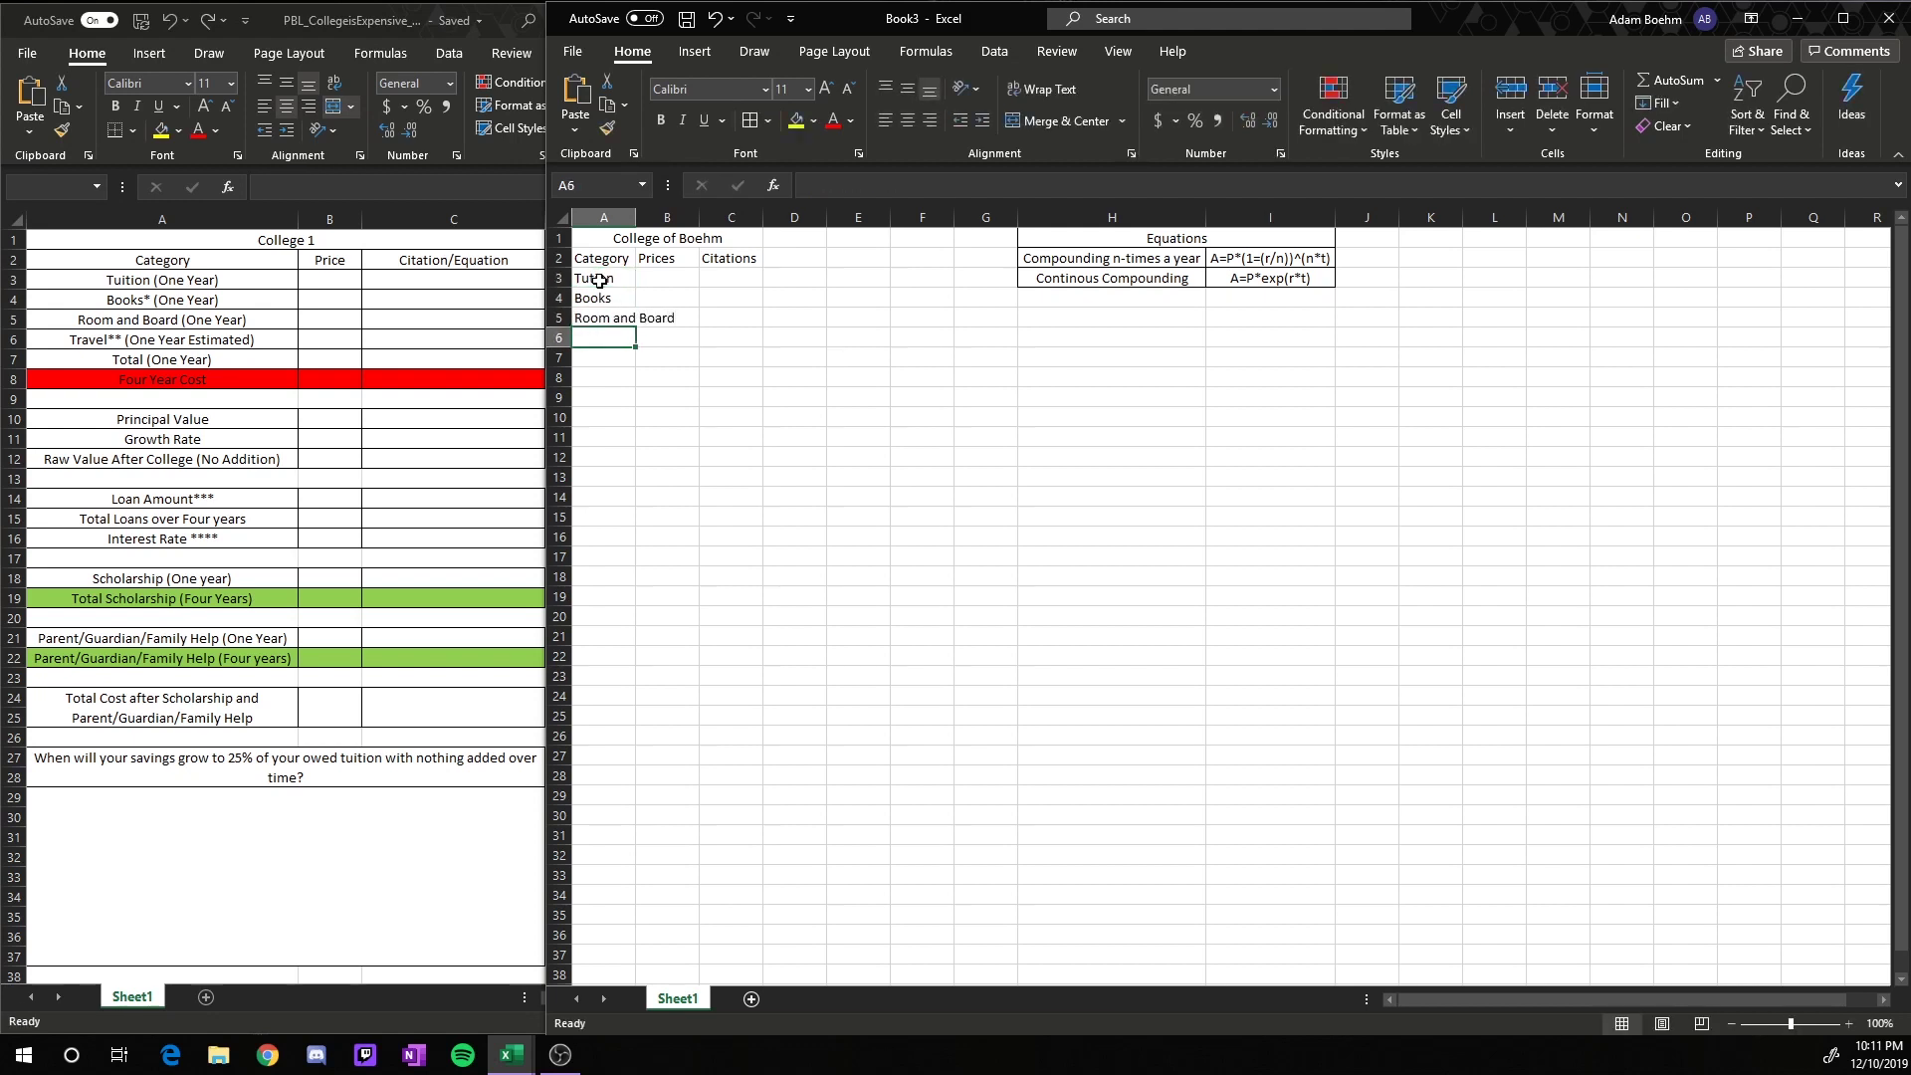
Add the row labels "Travel", "Total (One Year)" and "Total (Four Years)" in cells A6 to A8.
text(Travel)
key(Return)
text(To)
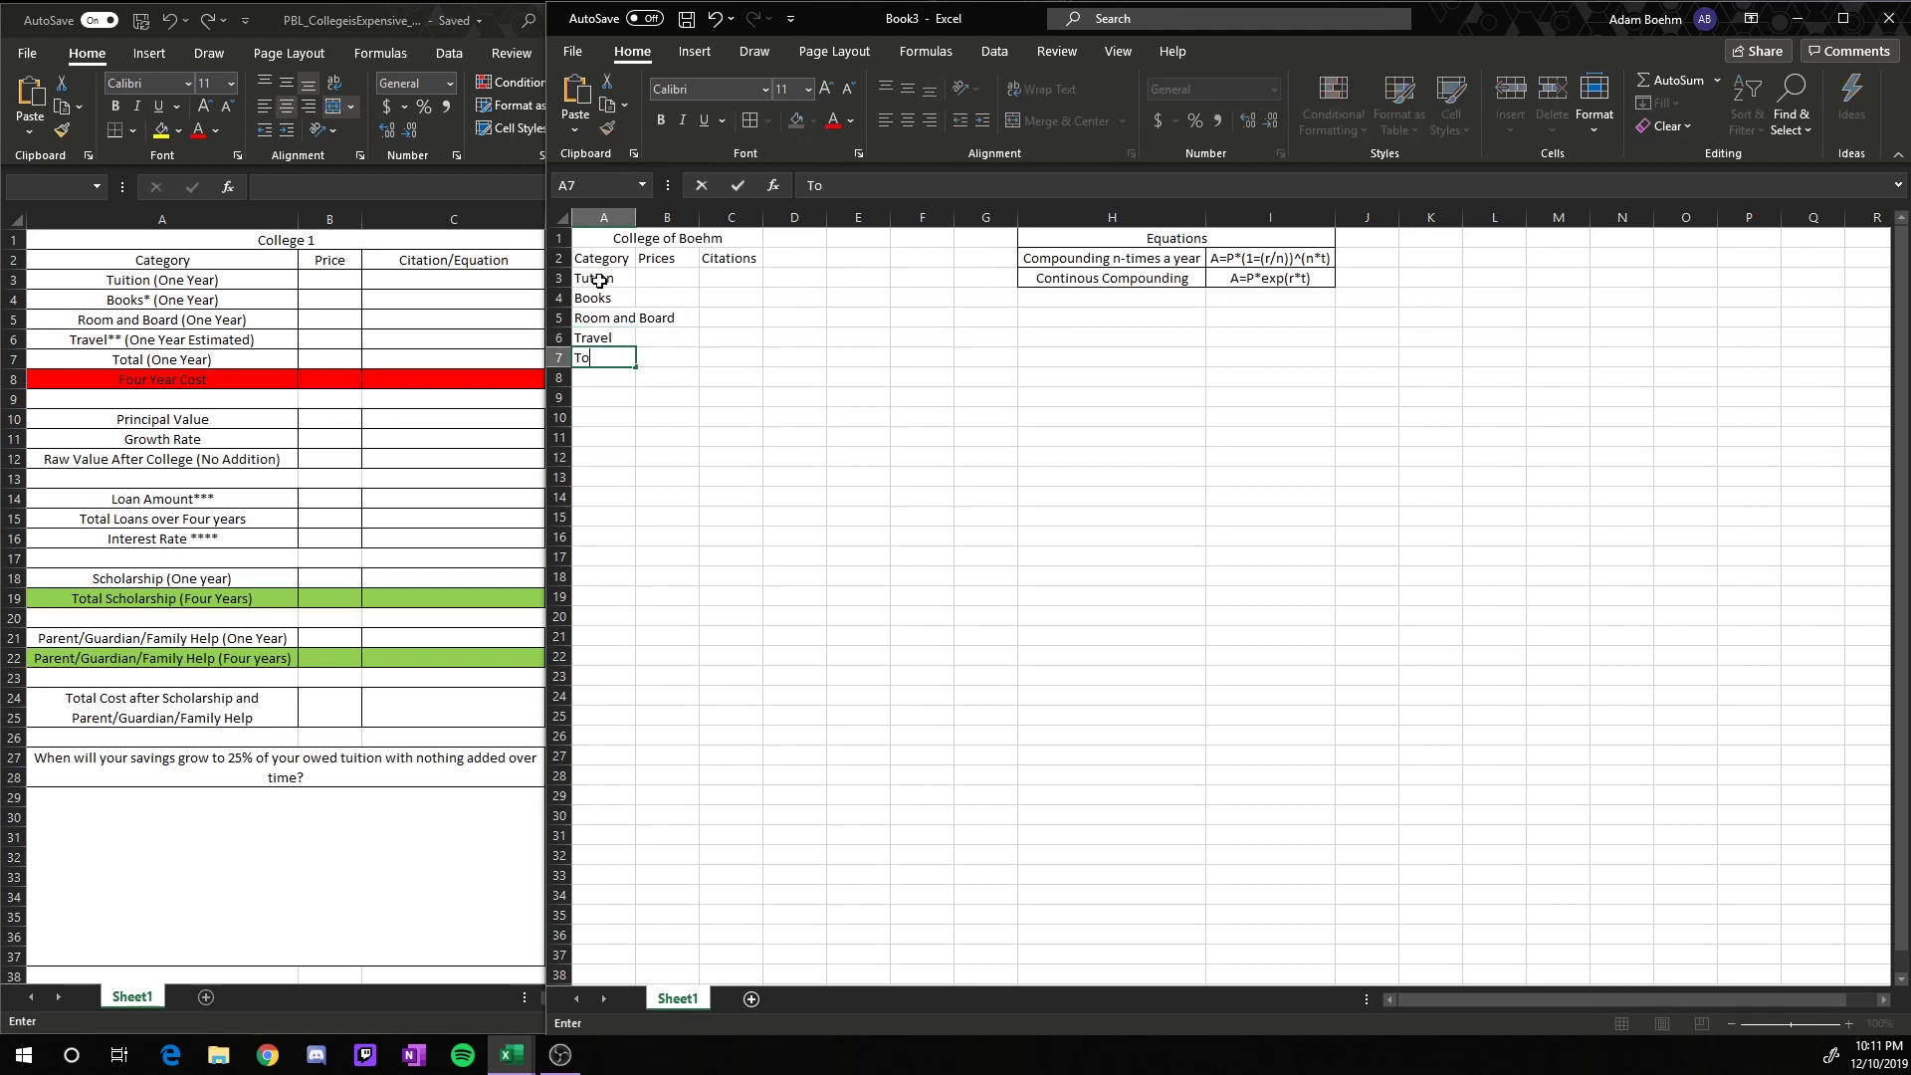
text(tal (One Year))
key(Return)
text(T)
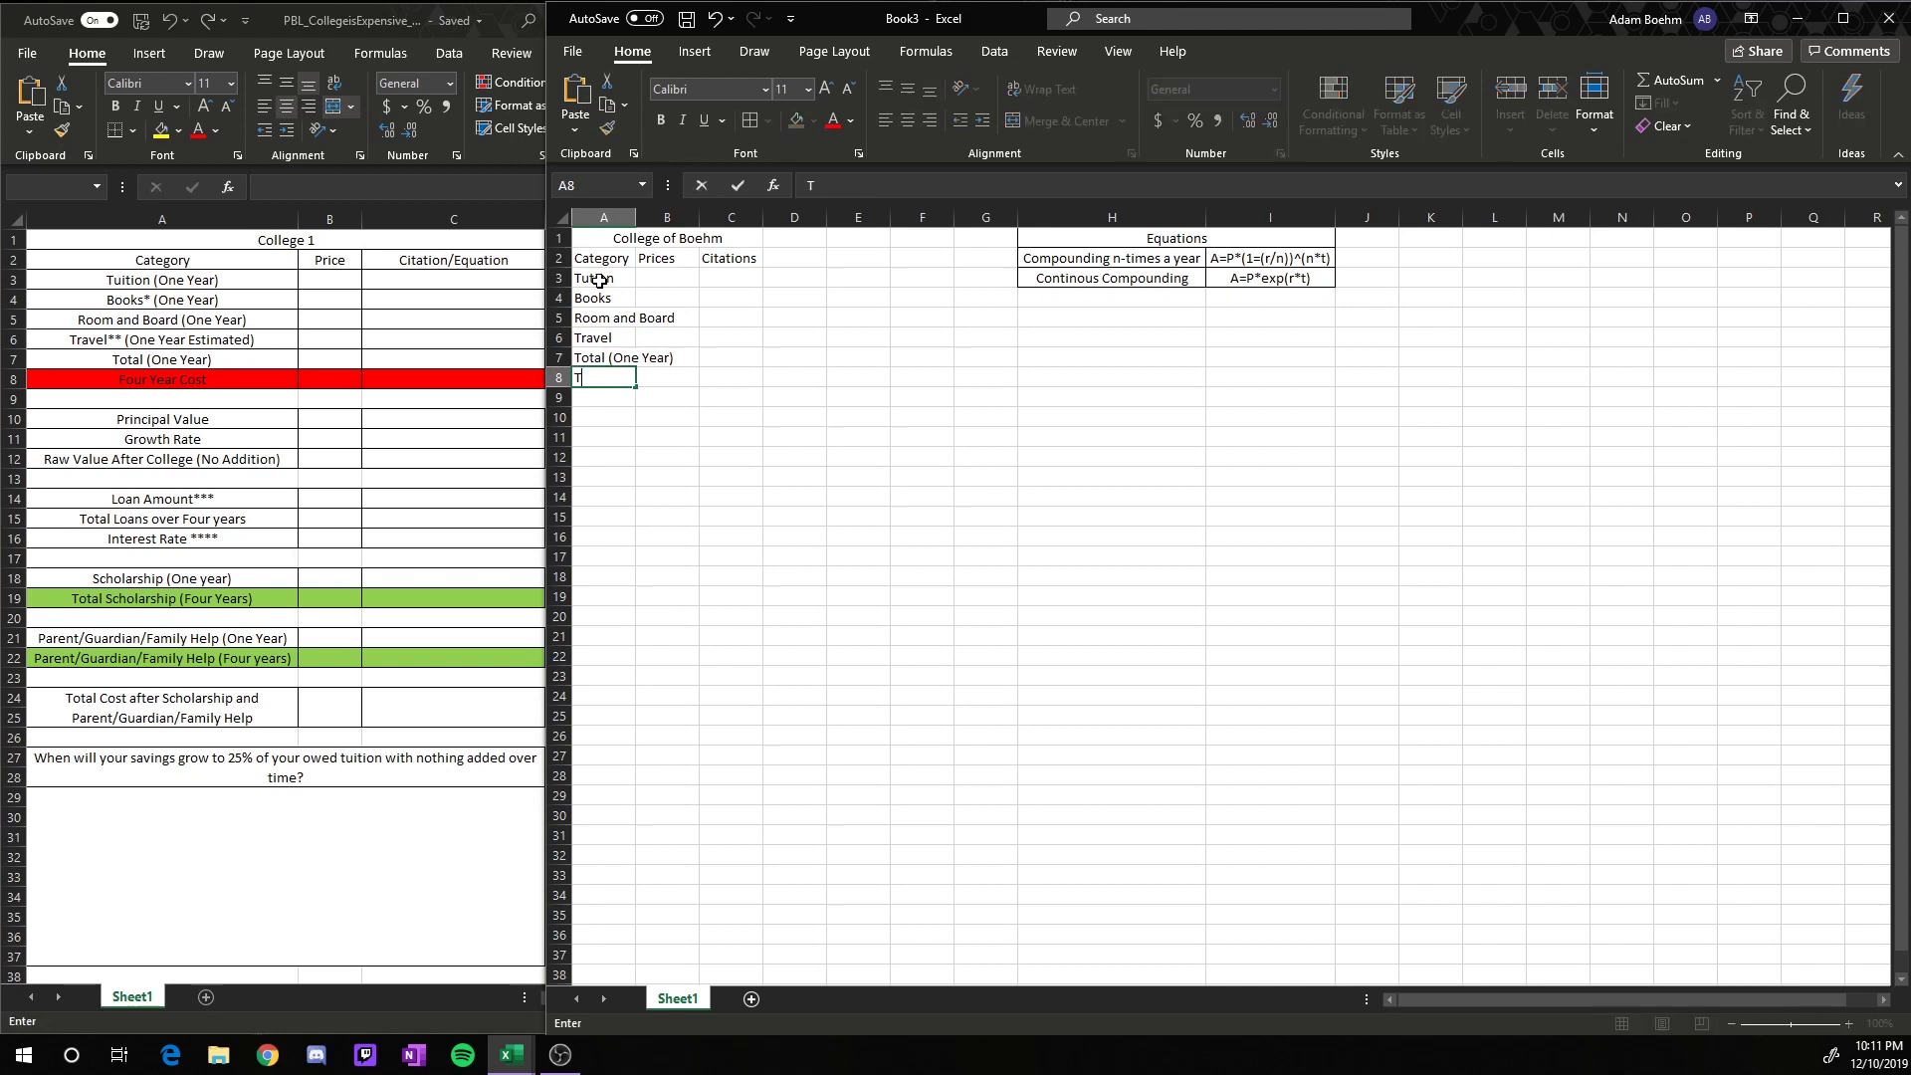
text(otal (Four Years))
key(Return)
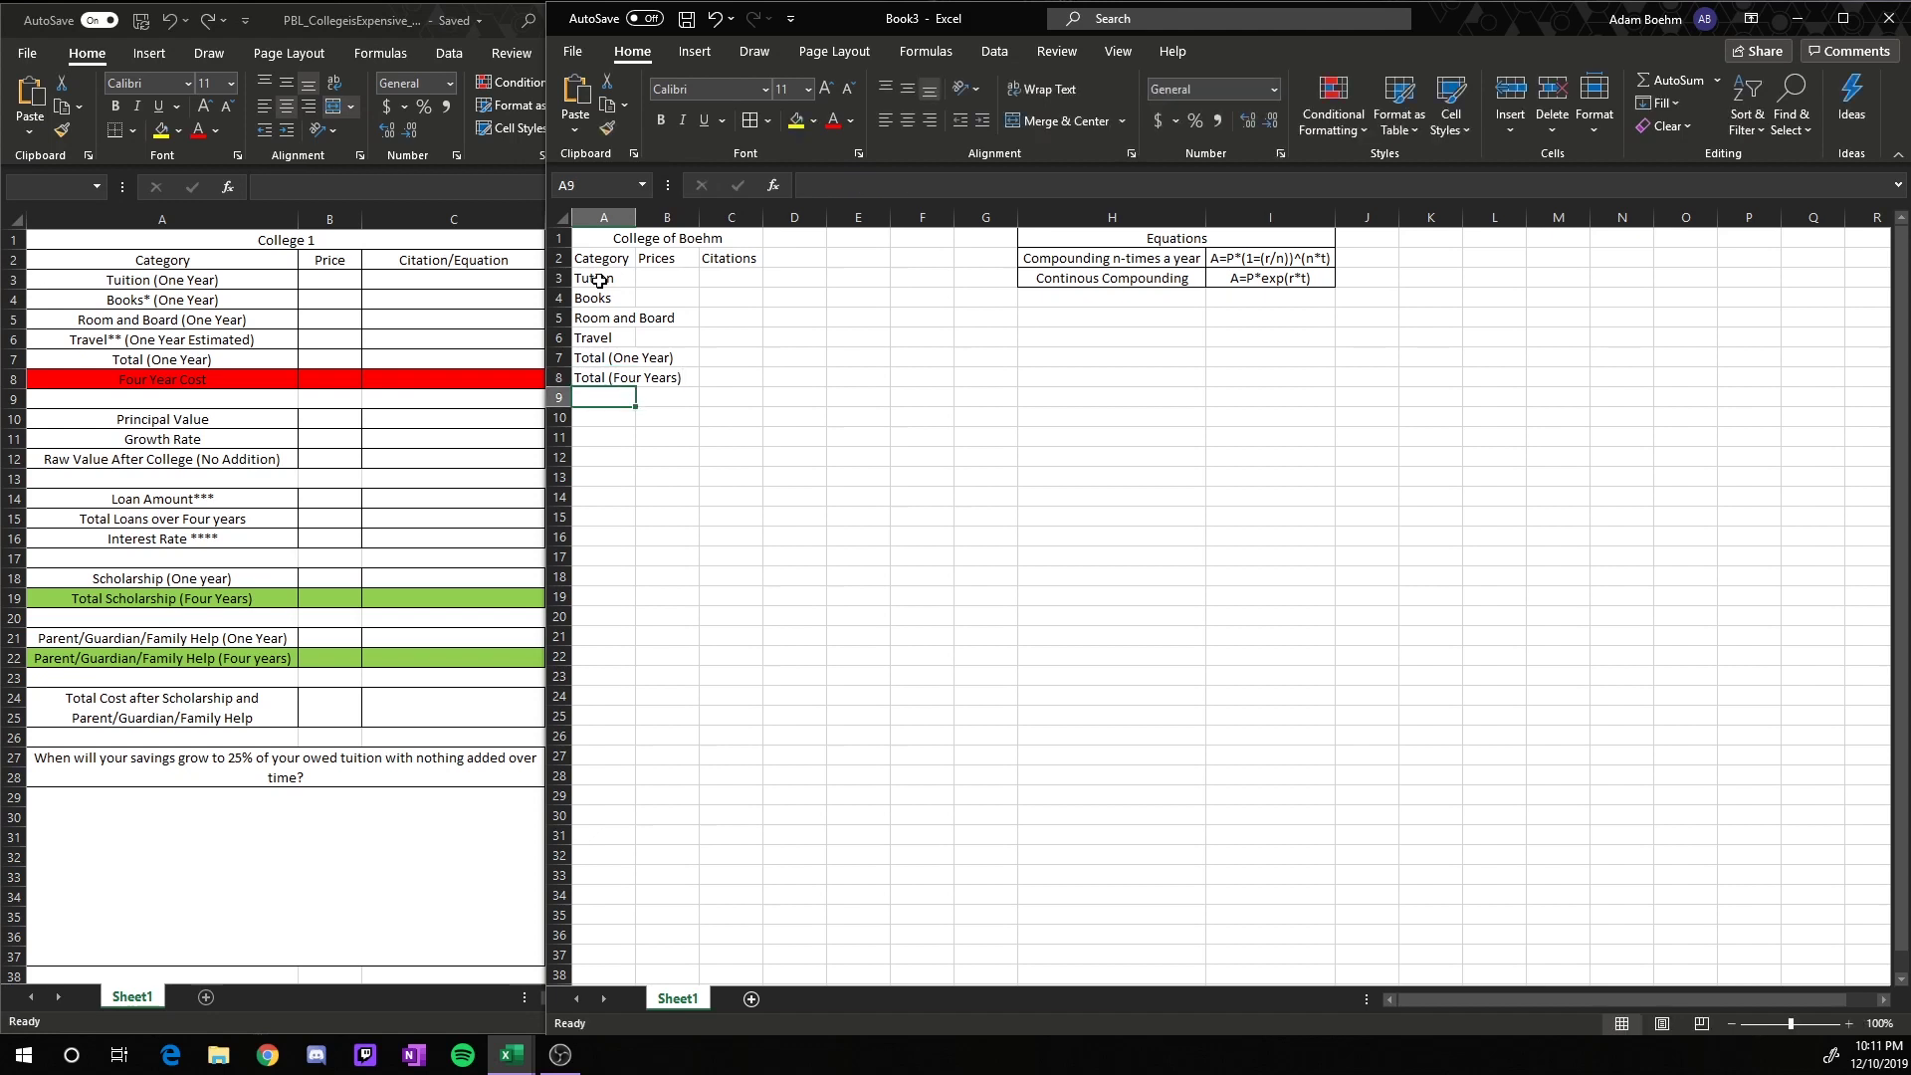
Auto-fit the width of column A to its longest label.
key(Up)
key(Up)
key(Up)
key(Up)
key(Up)
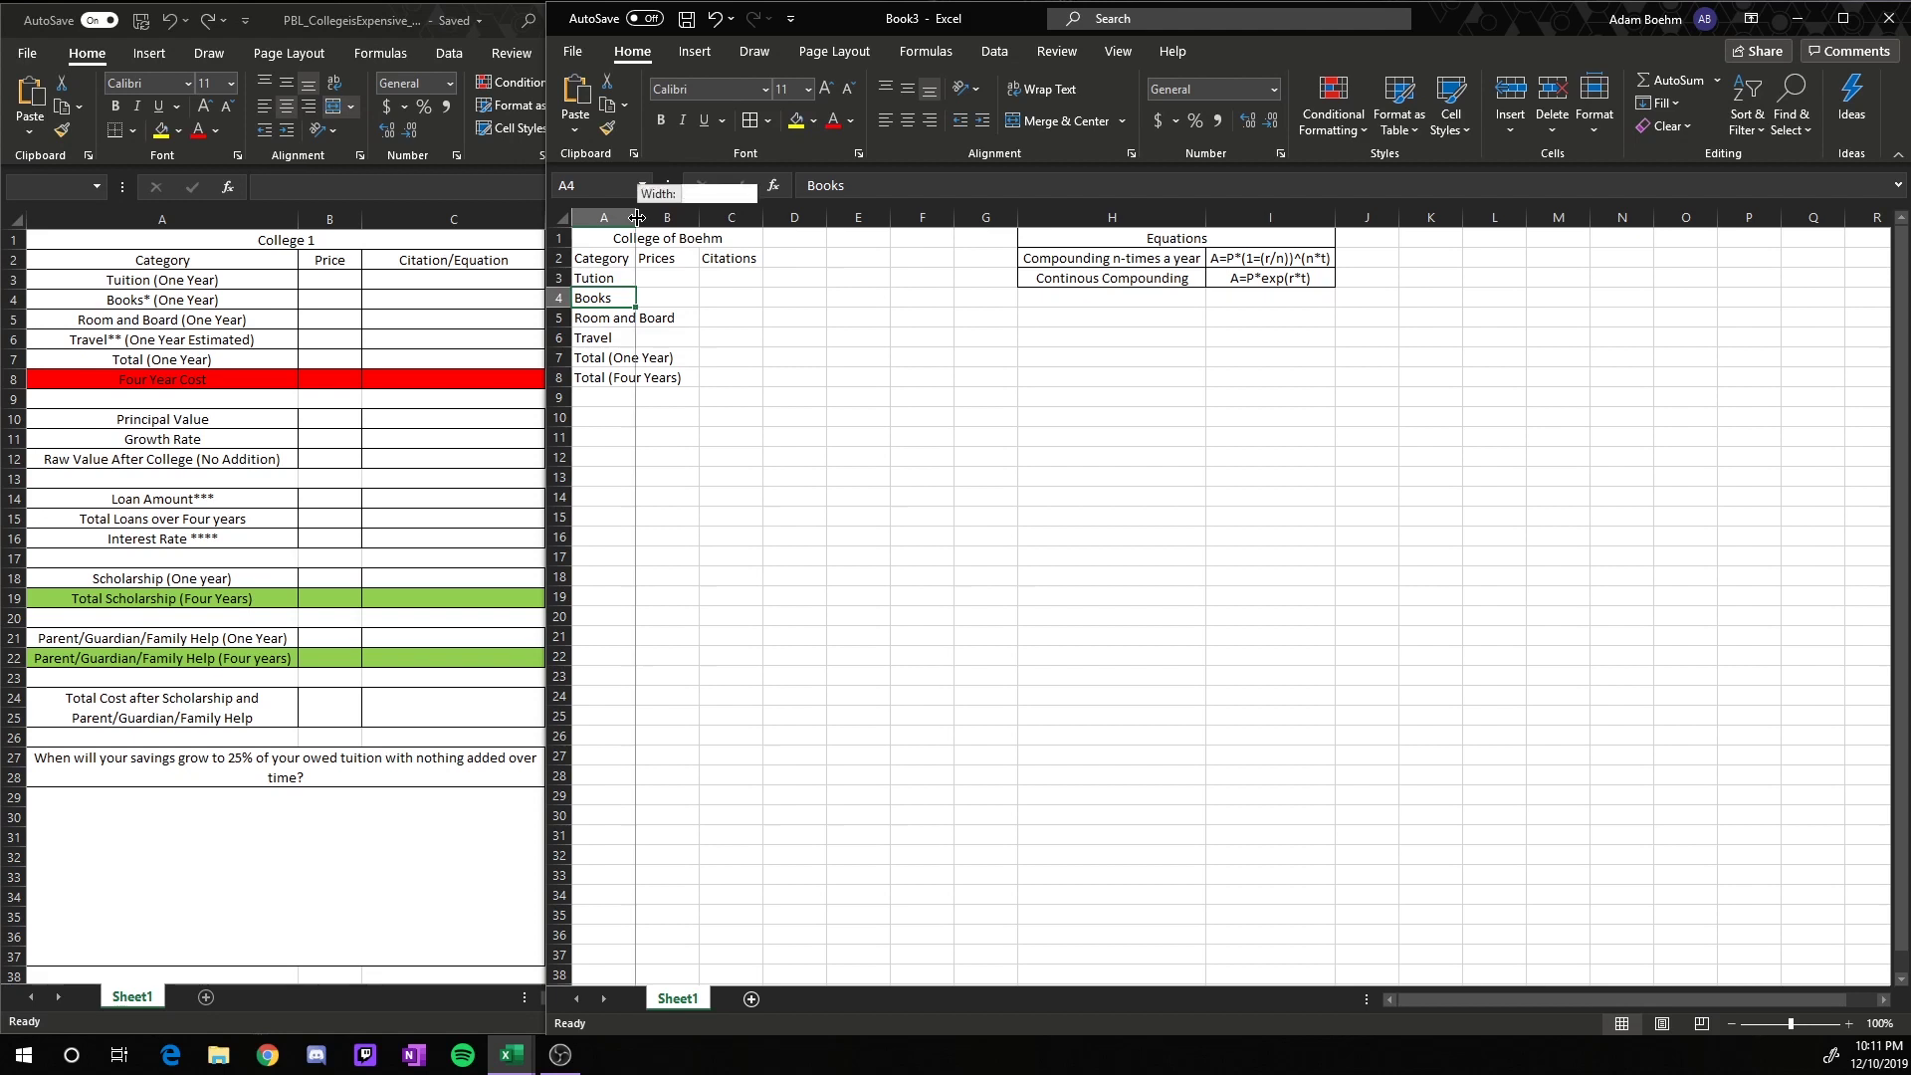
double_click(636, 217)
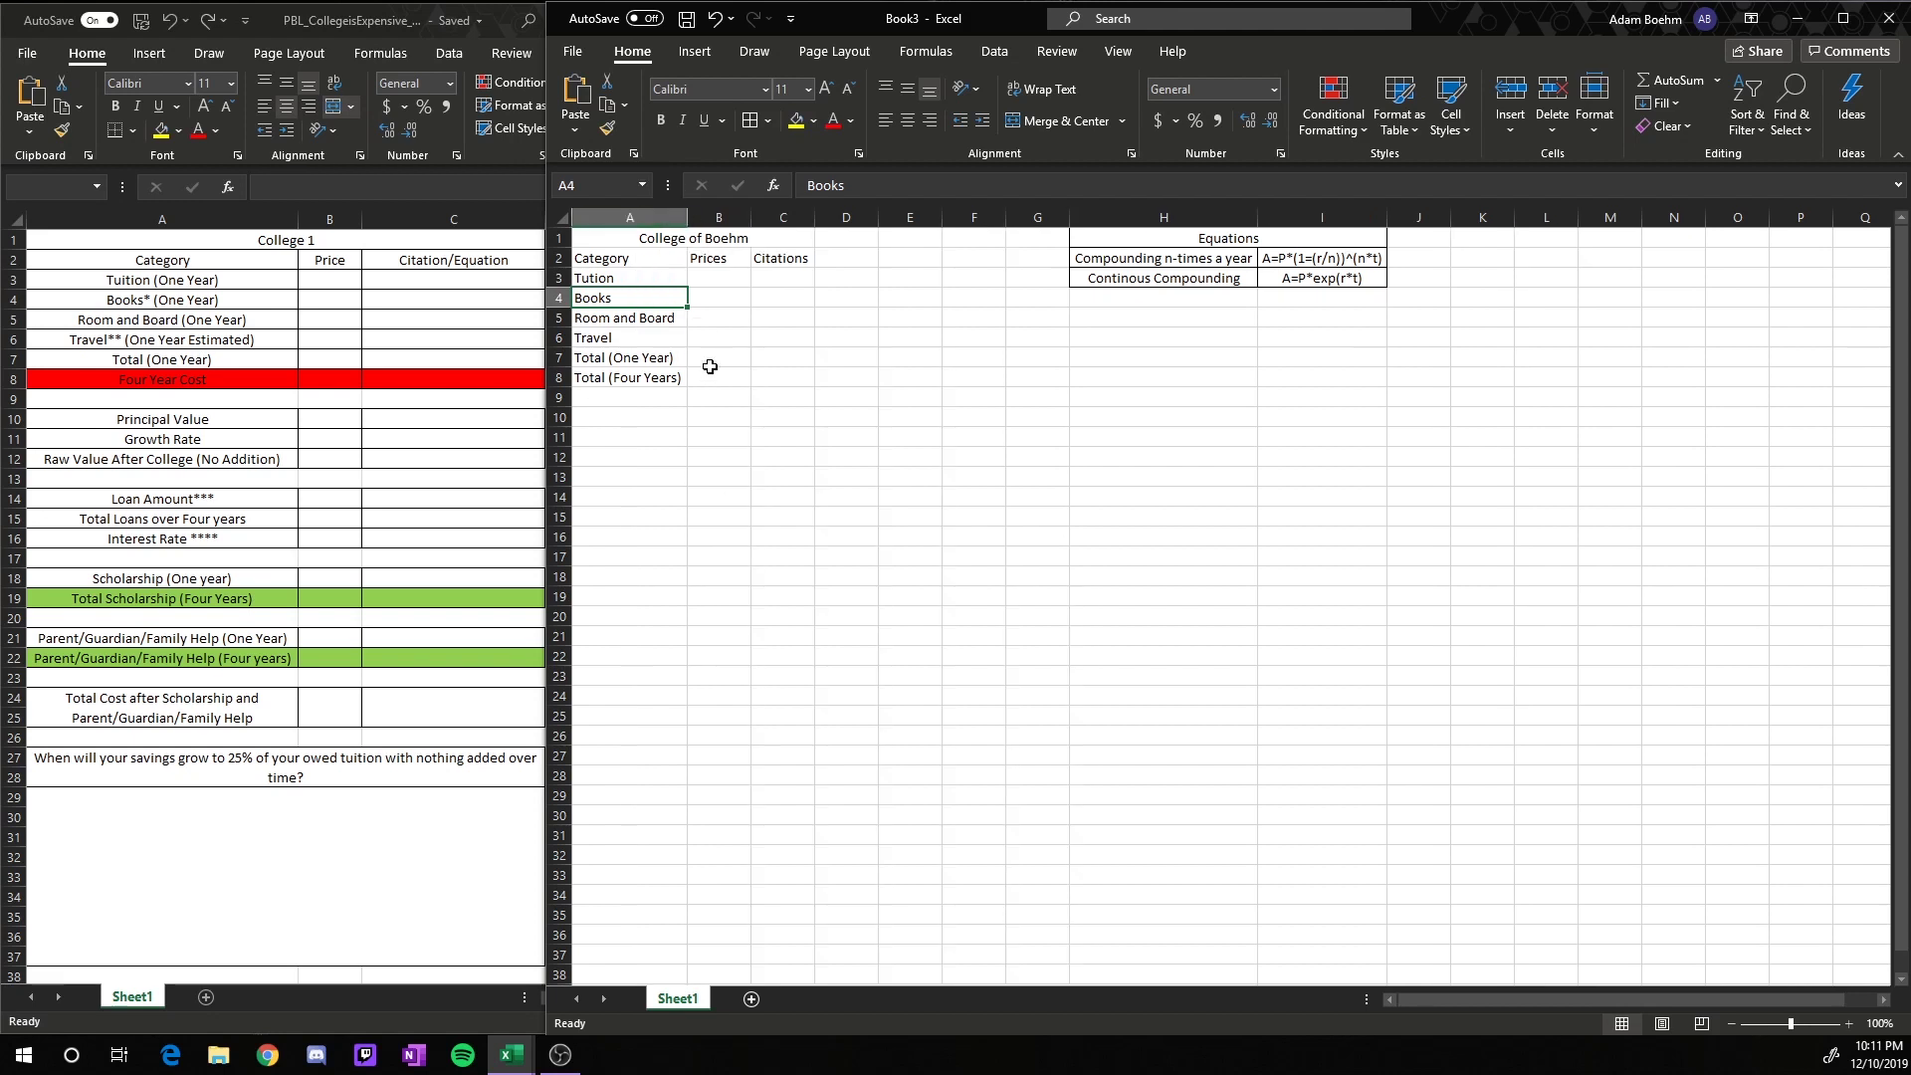
Center the contents of the table in cells A1:C8 horizontally.
drag(637, 239, 710, 378)
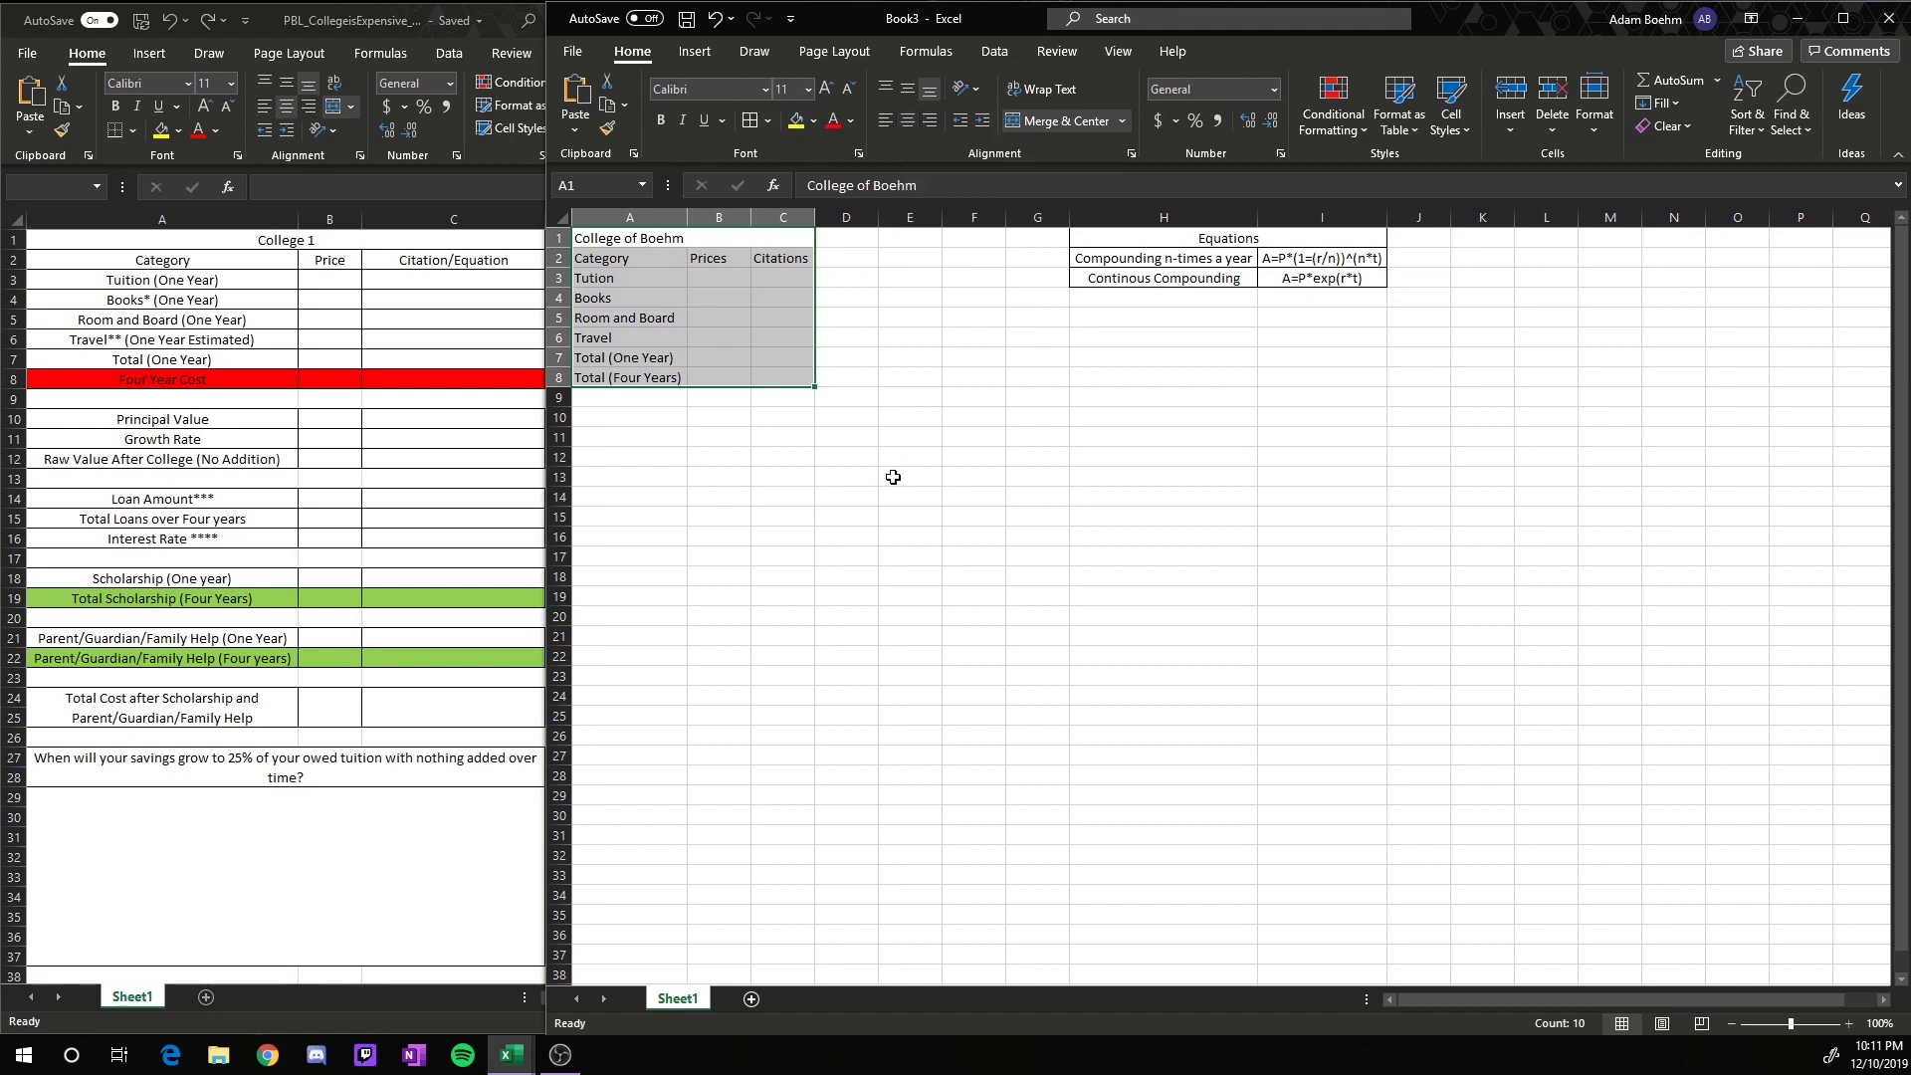
click(909, 123)
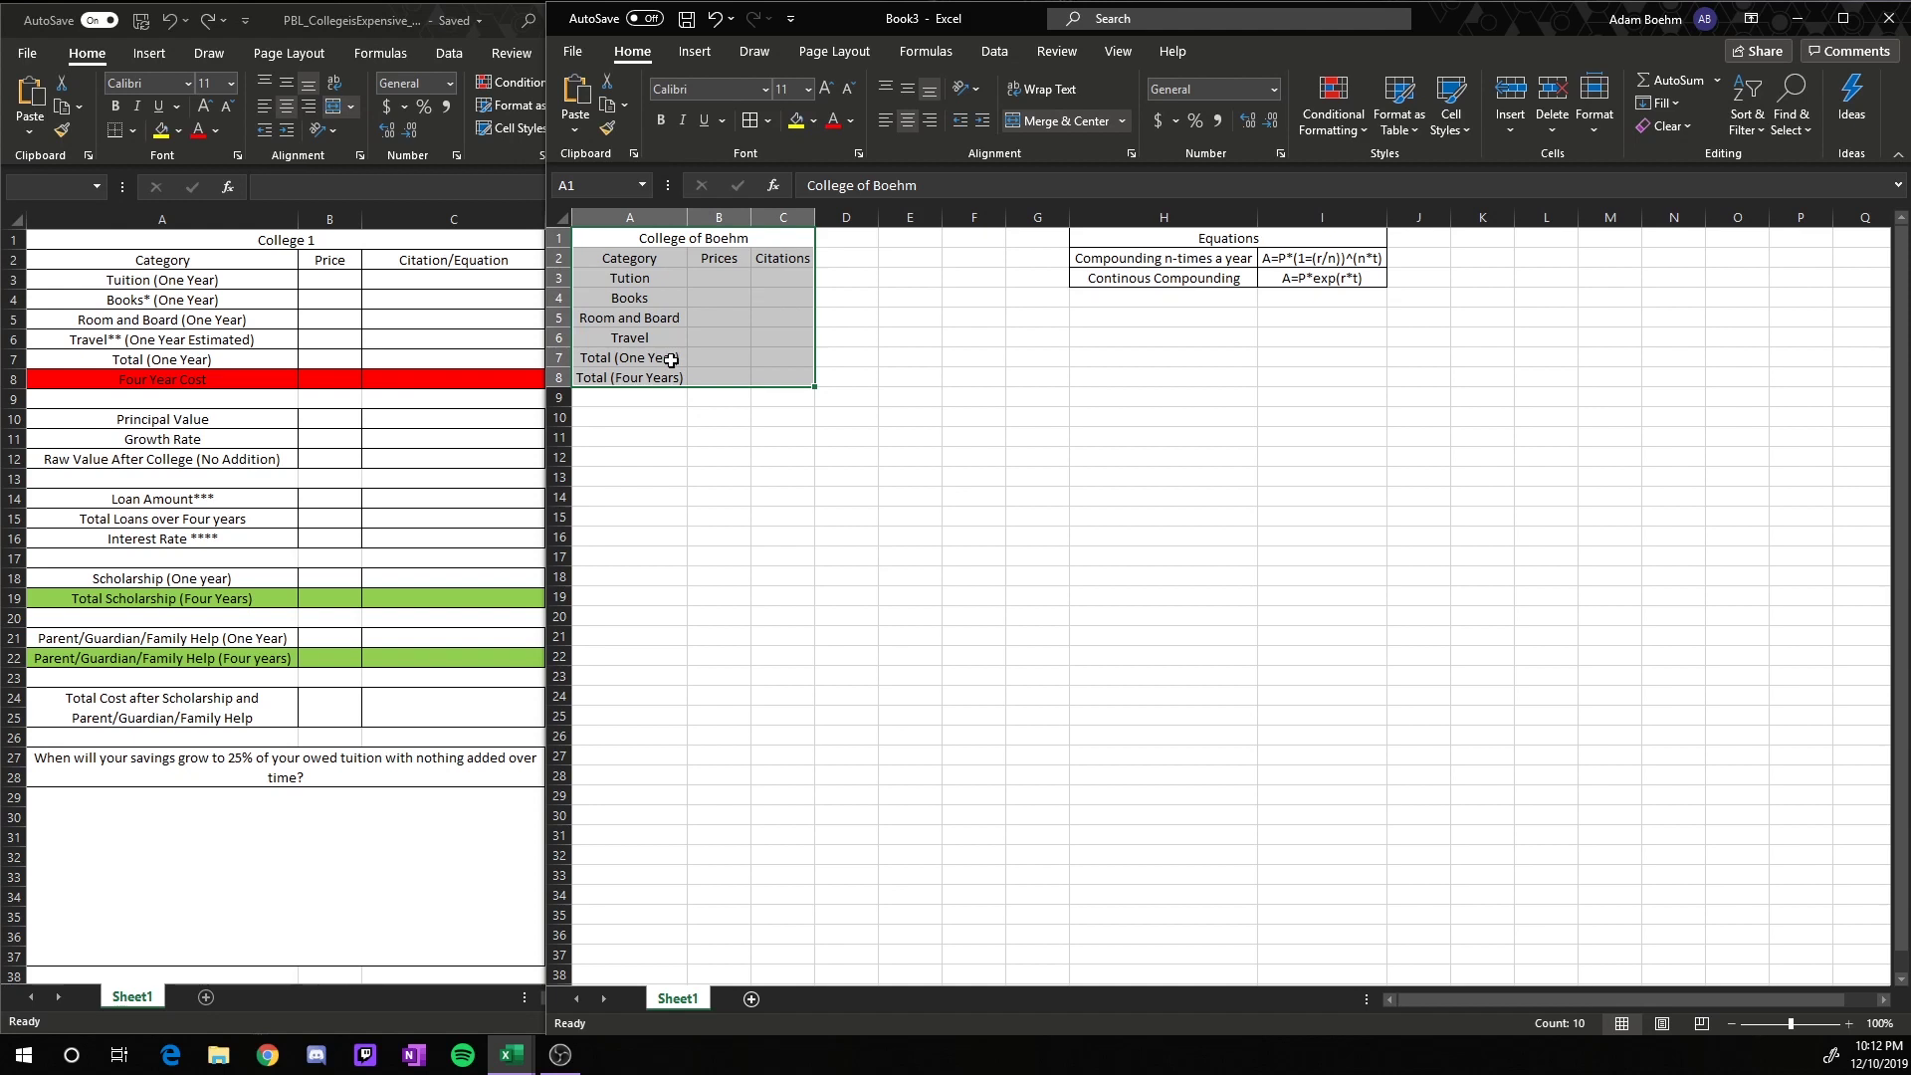
click(783, 472)
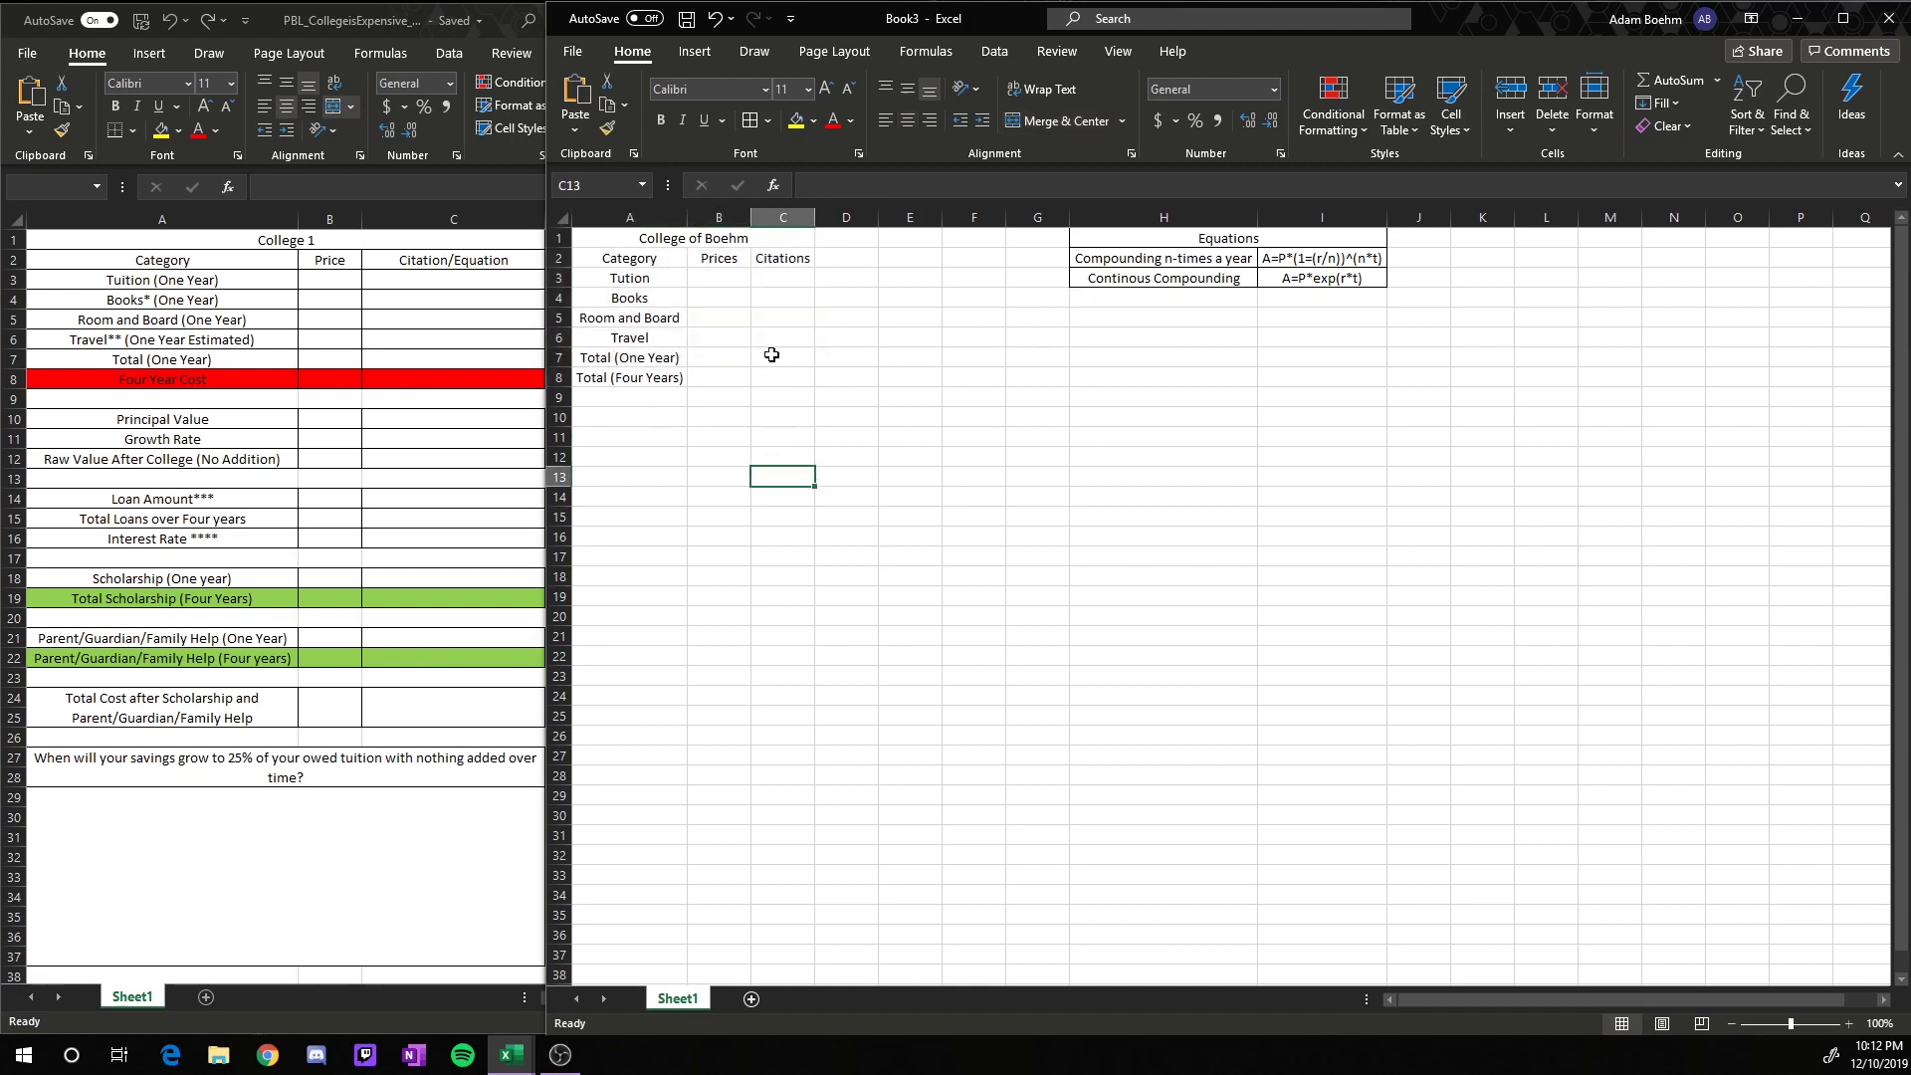
Enter the prices 30000 for tuition, 600 for books, 9000 for room and board and 200 for travel in B3:B6.
click(726, 283)
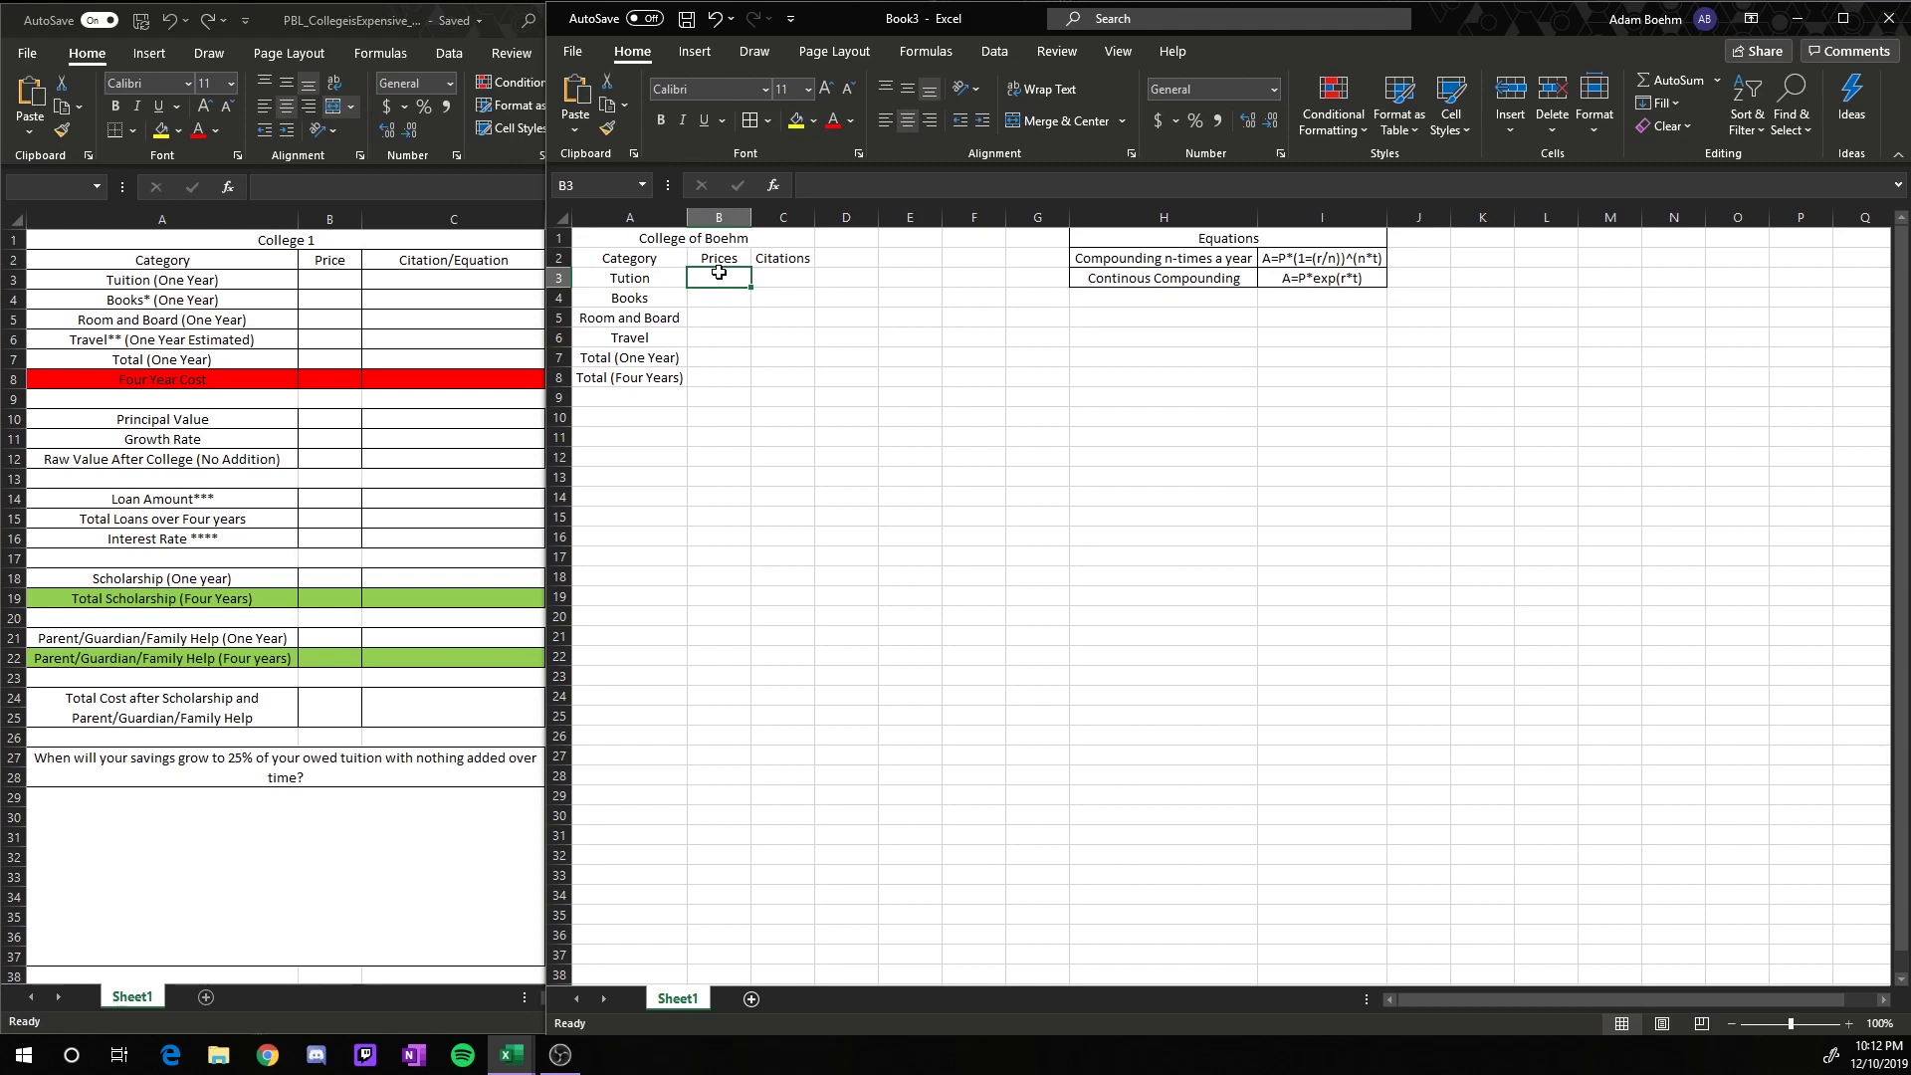
text(30000)
key(Return)
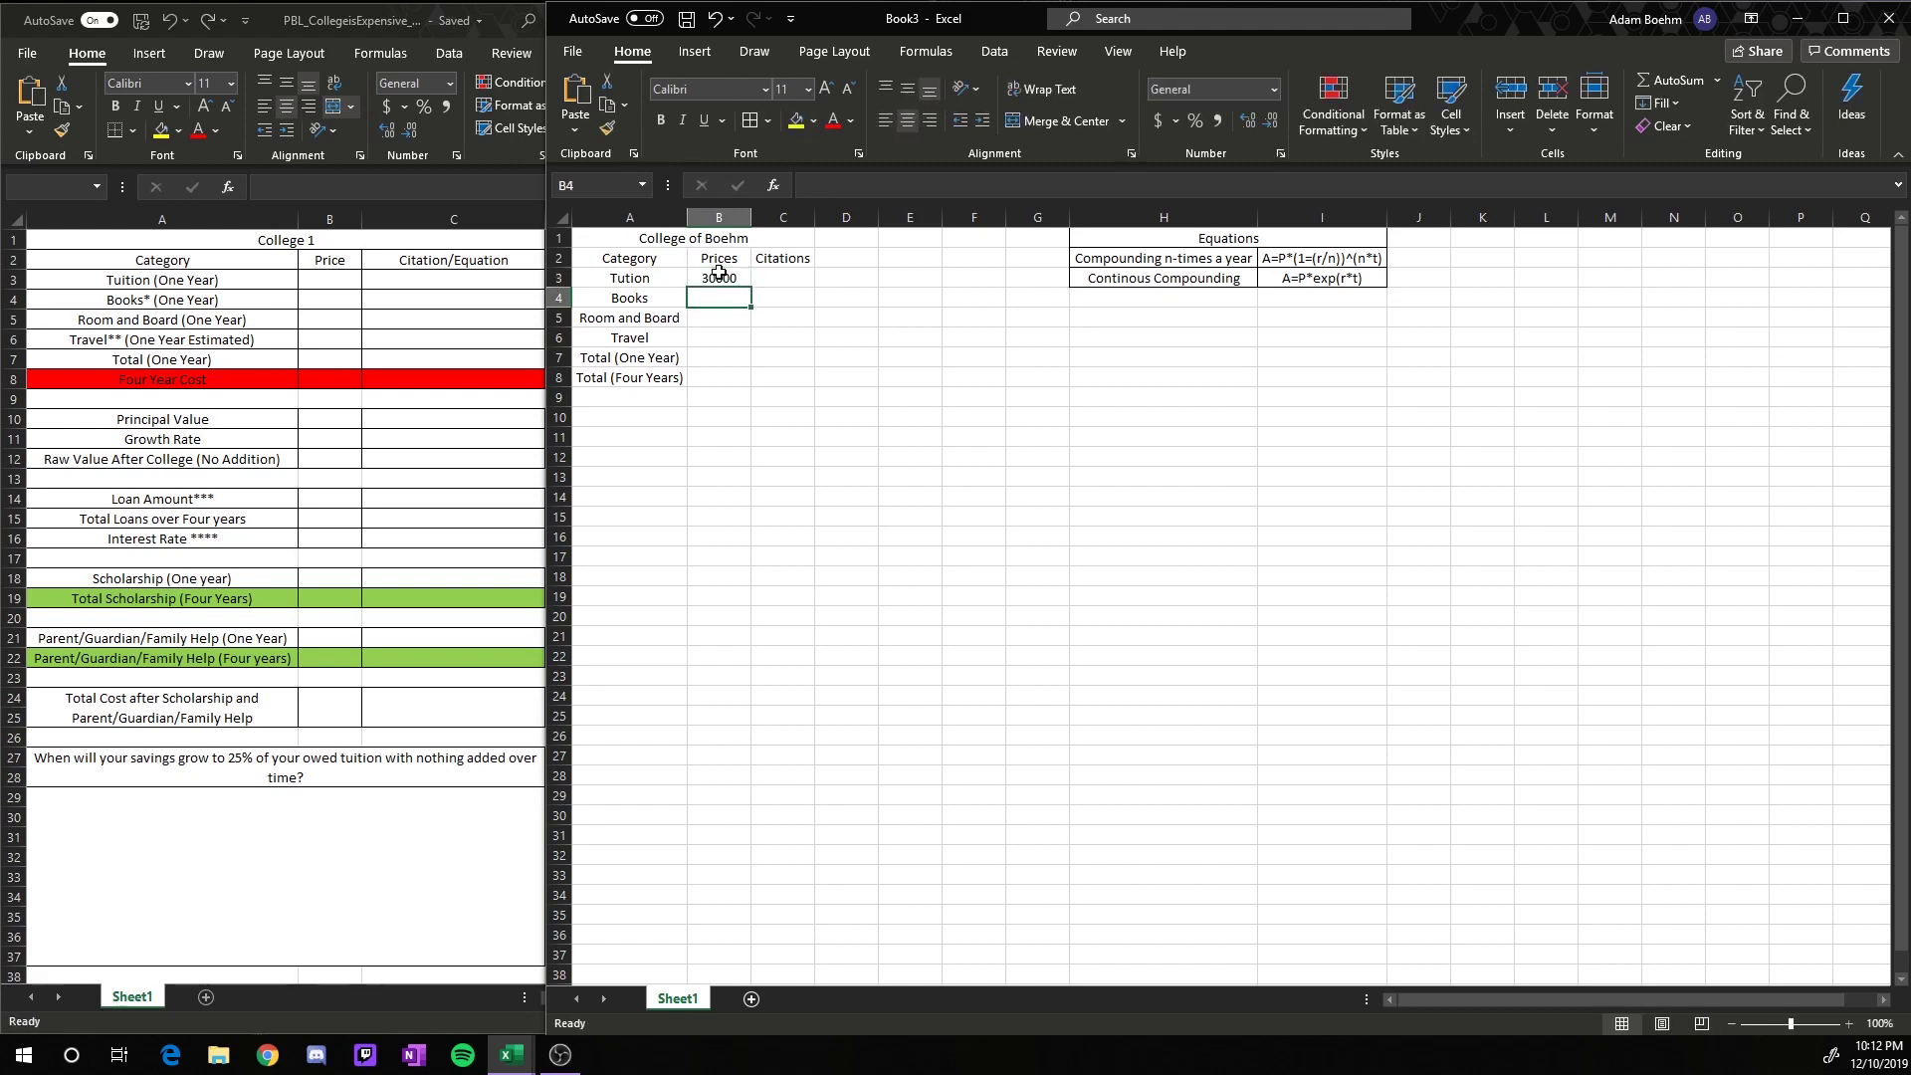
text(600)
key(Return)
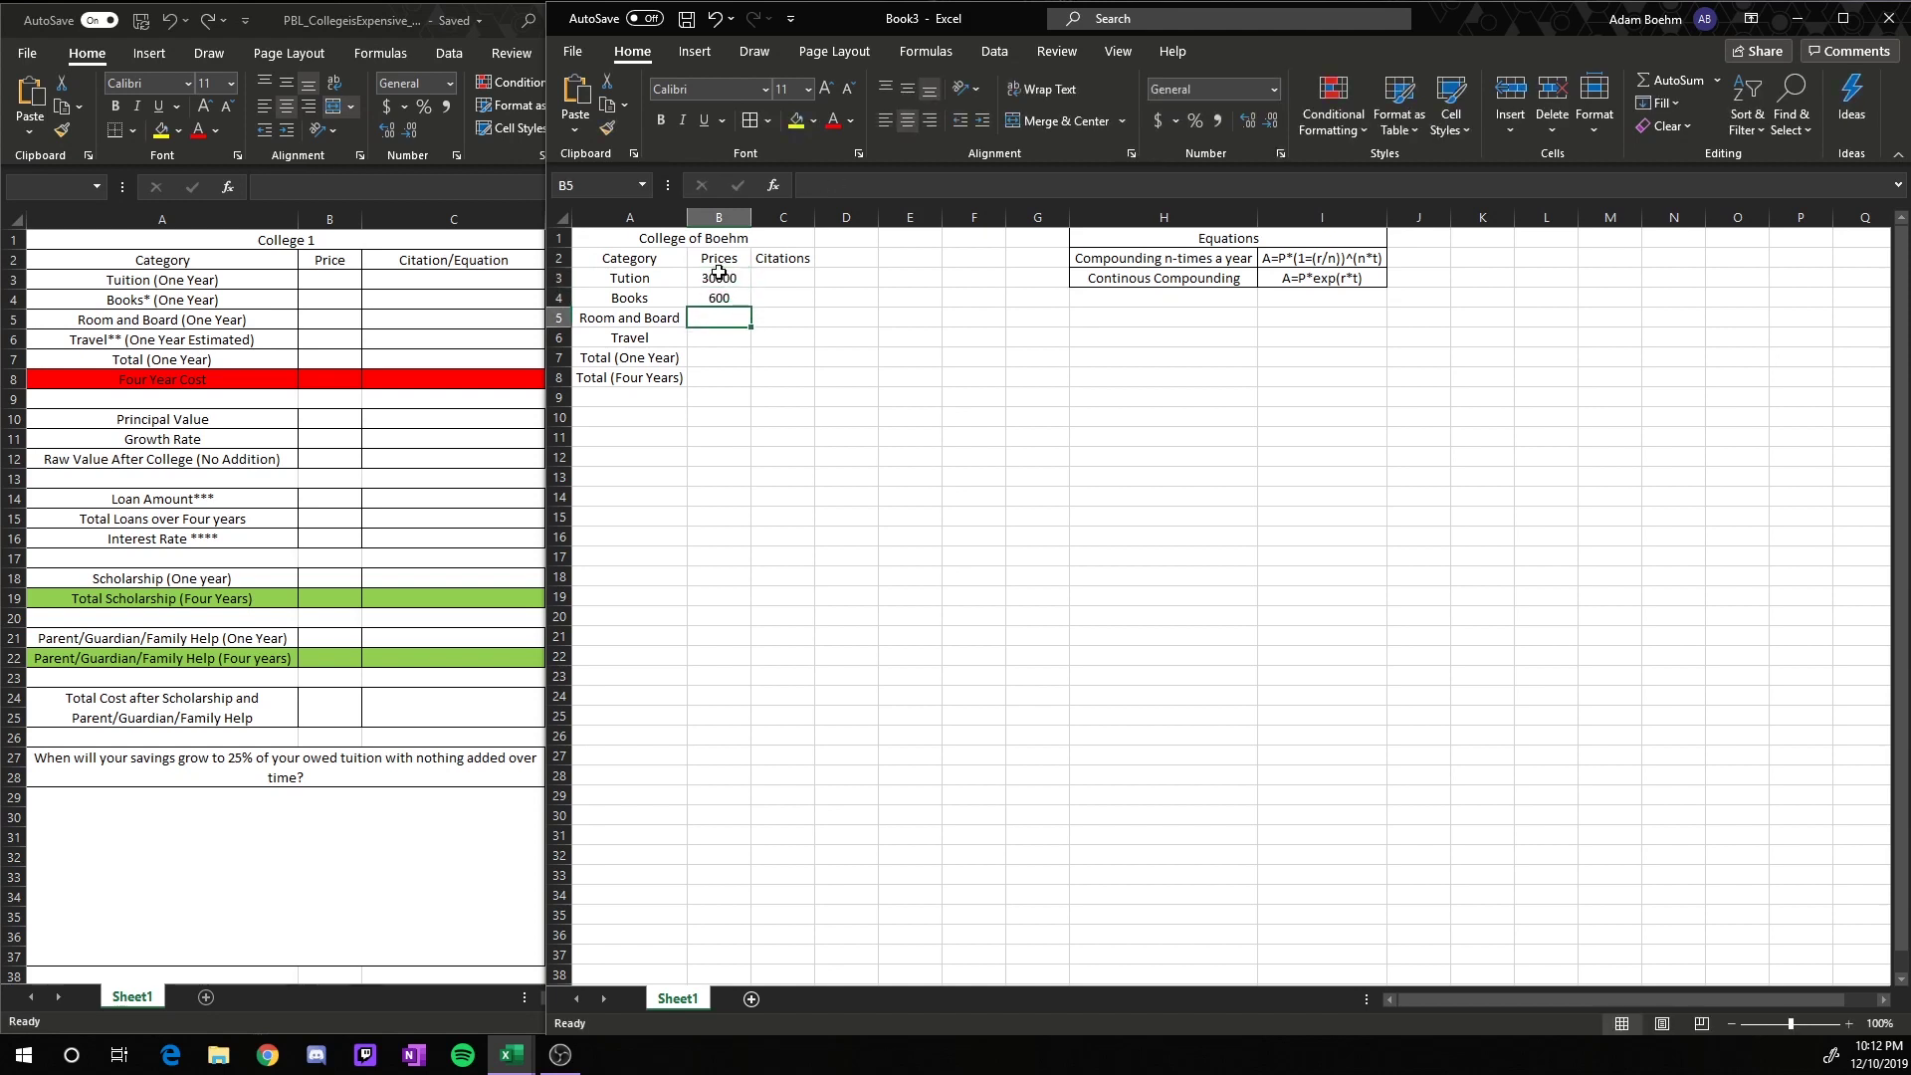
text(9000)
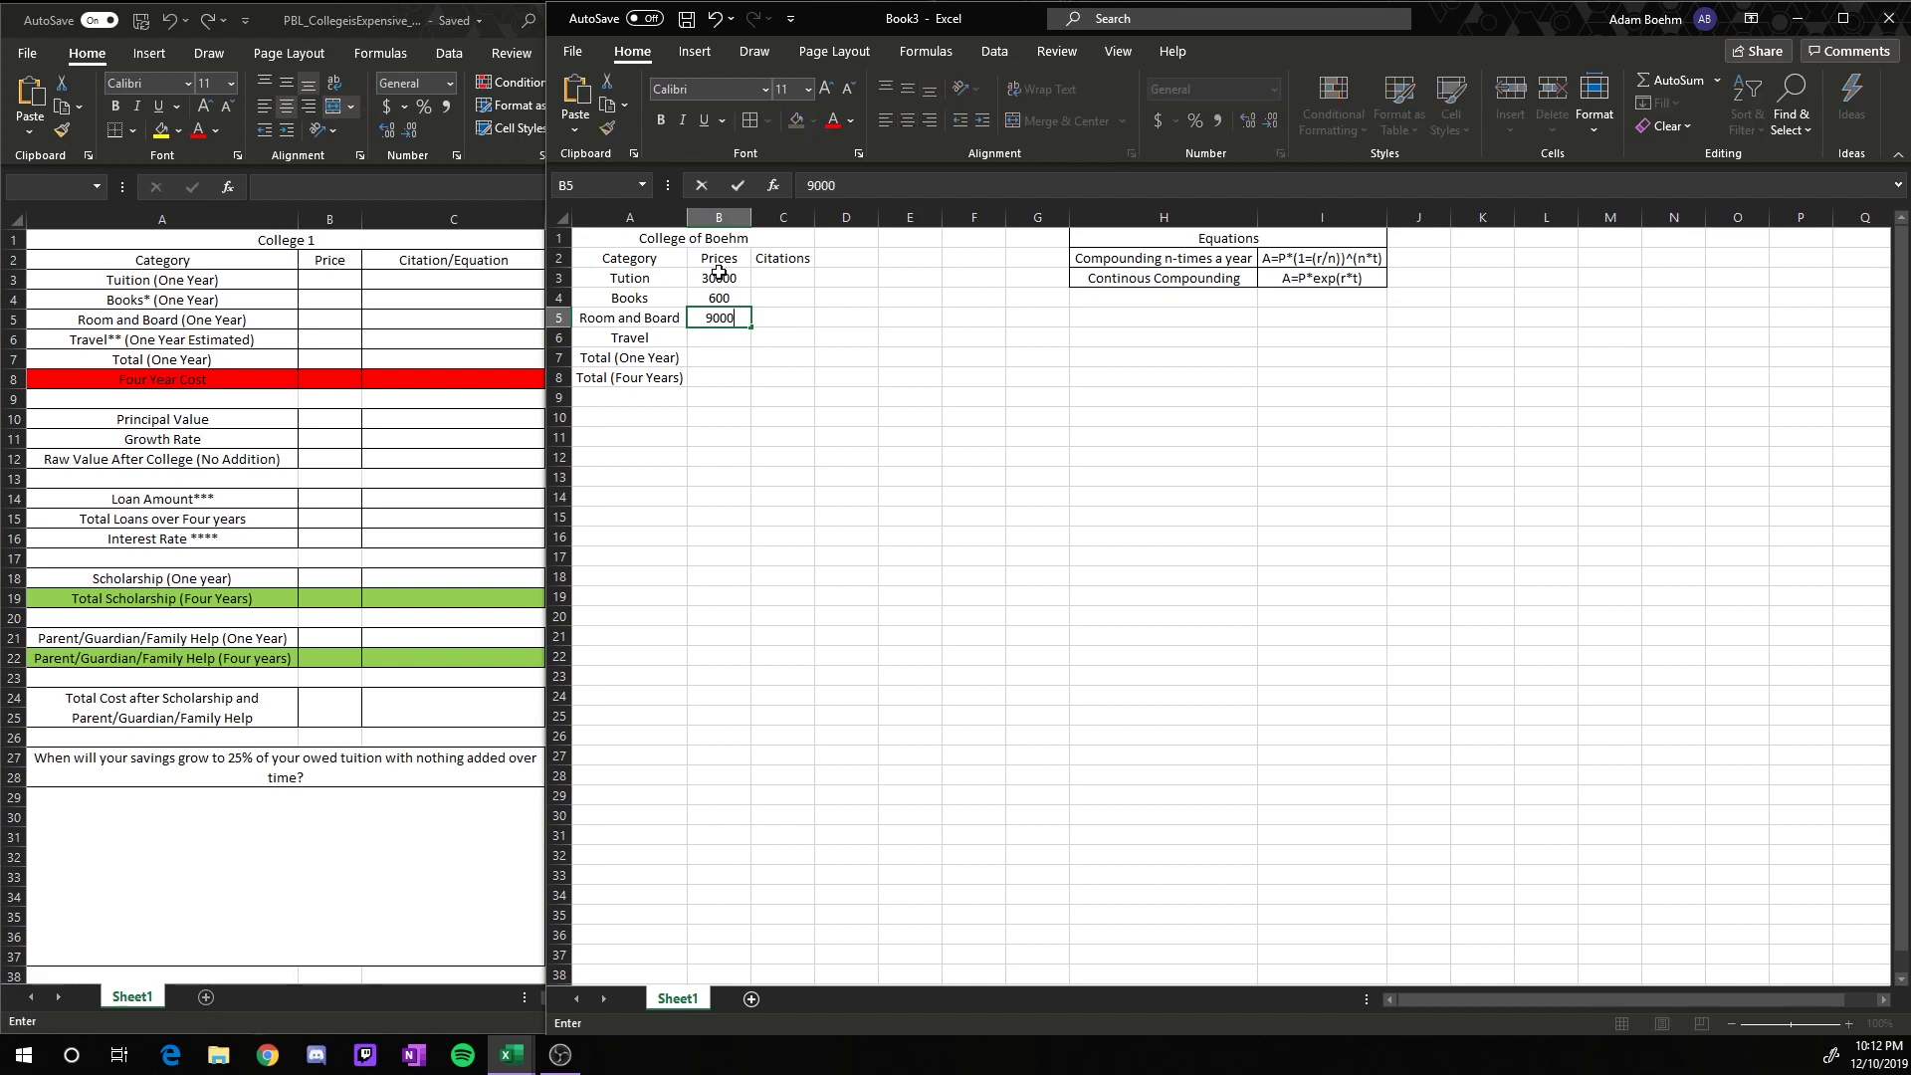
key(Return)
text(200)
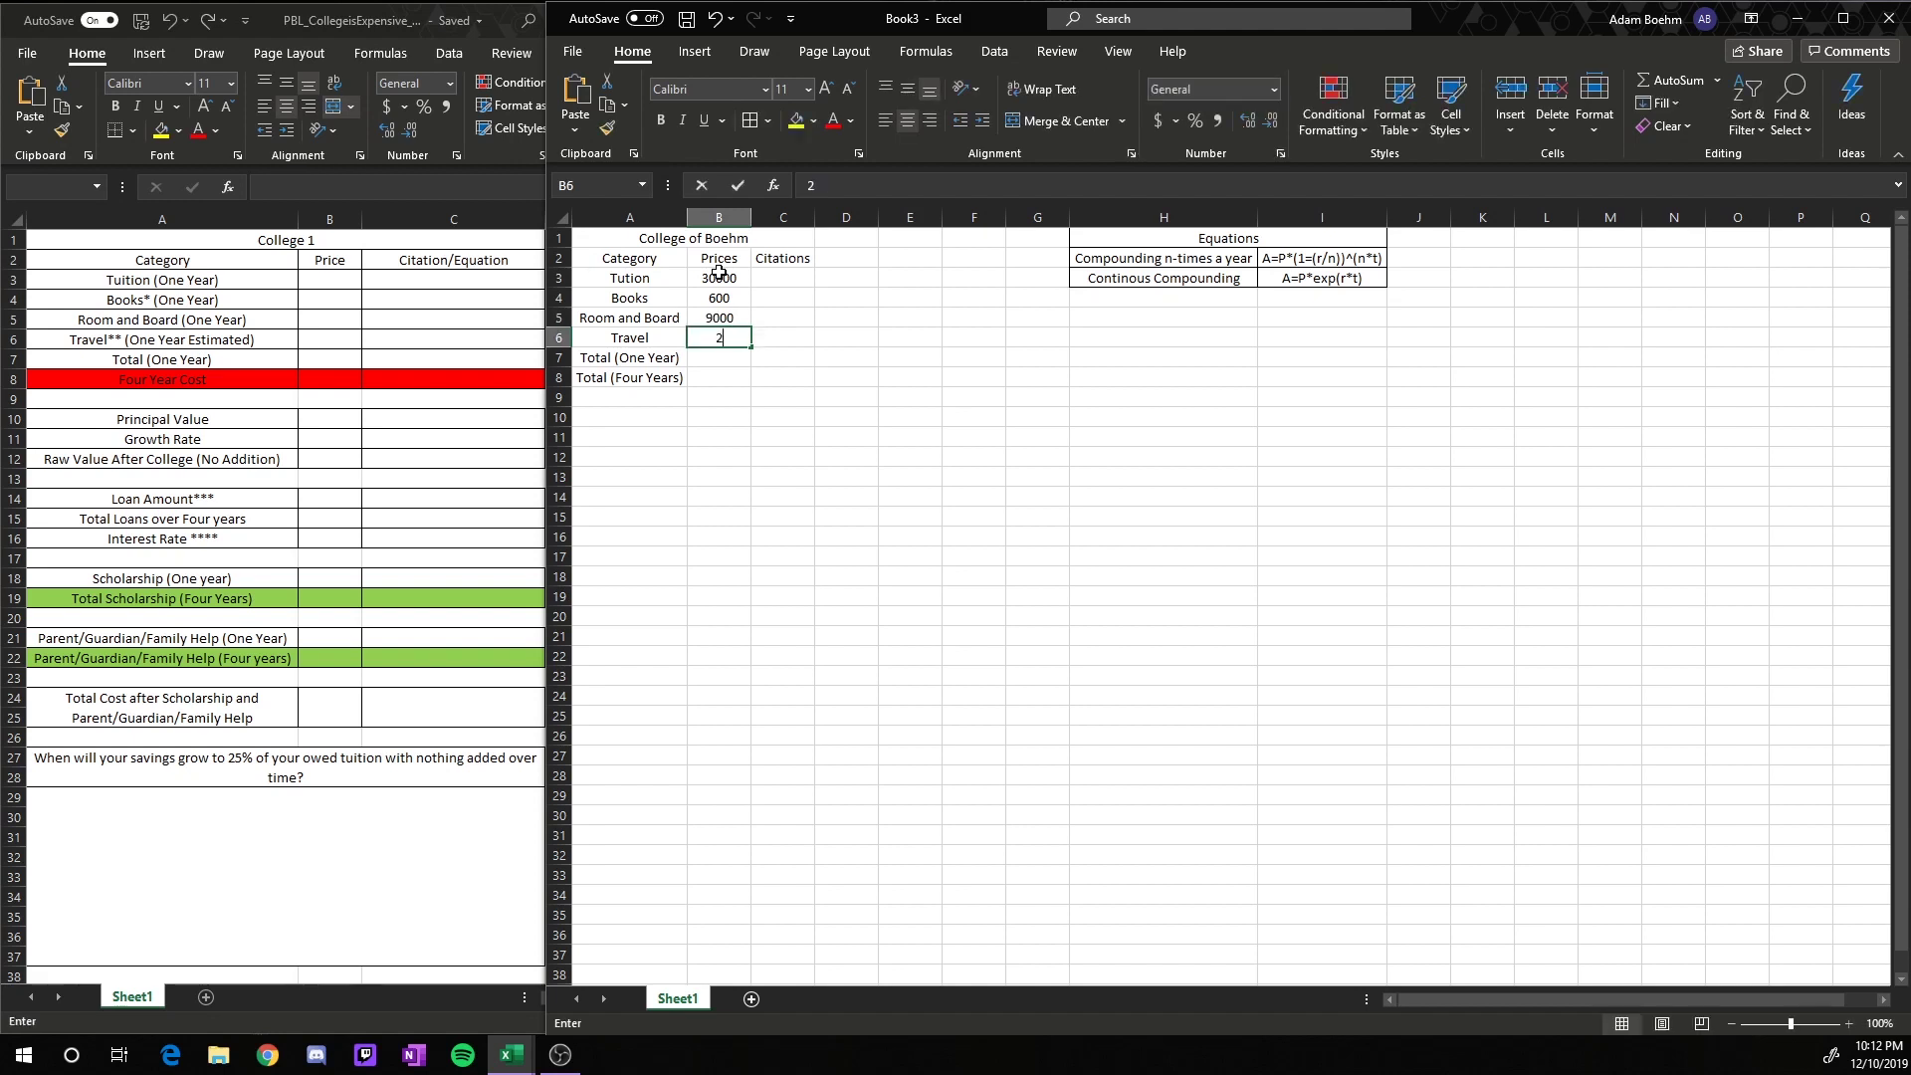
key(Return)
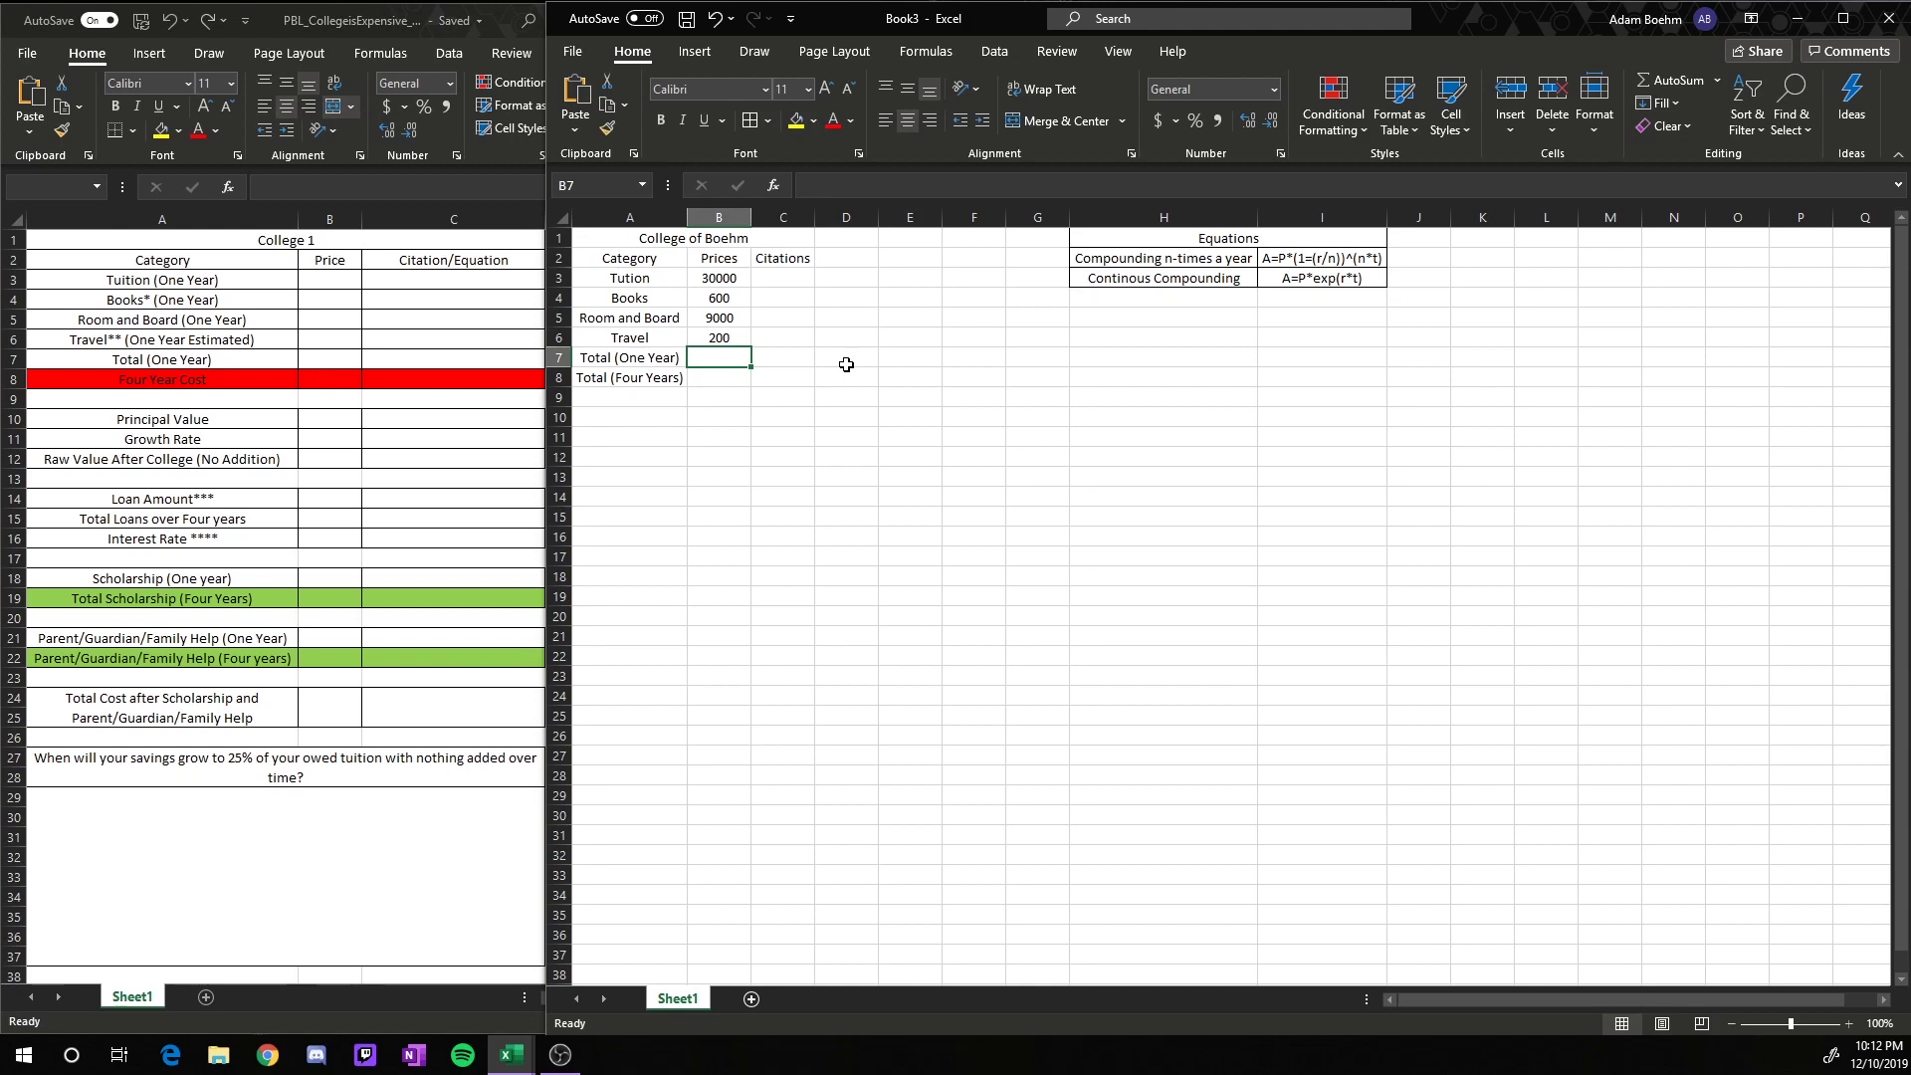
Calculate the one-year total in B7 with a SUM formula over B3:B6.
text(=su)
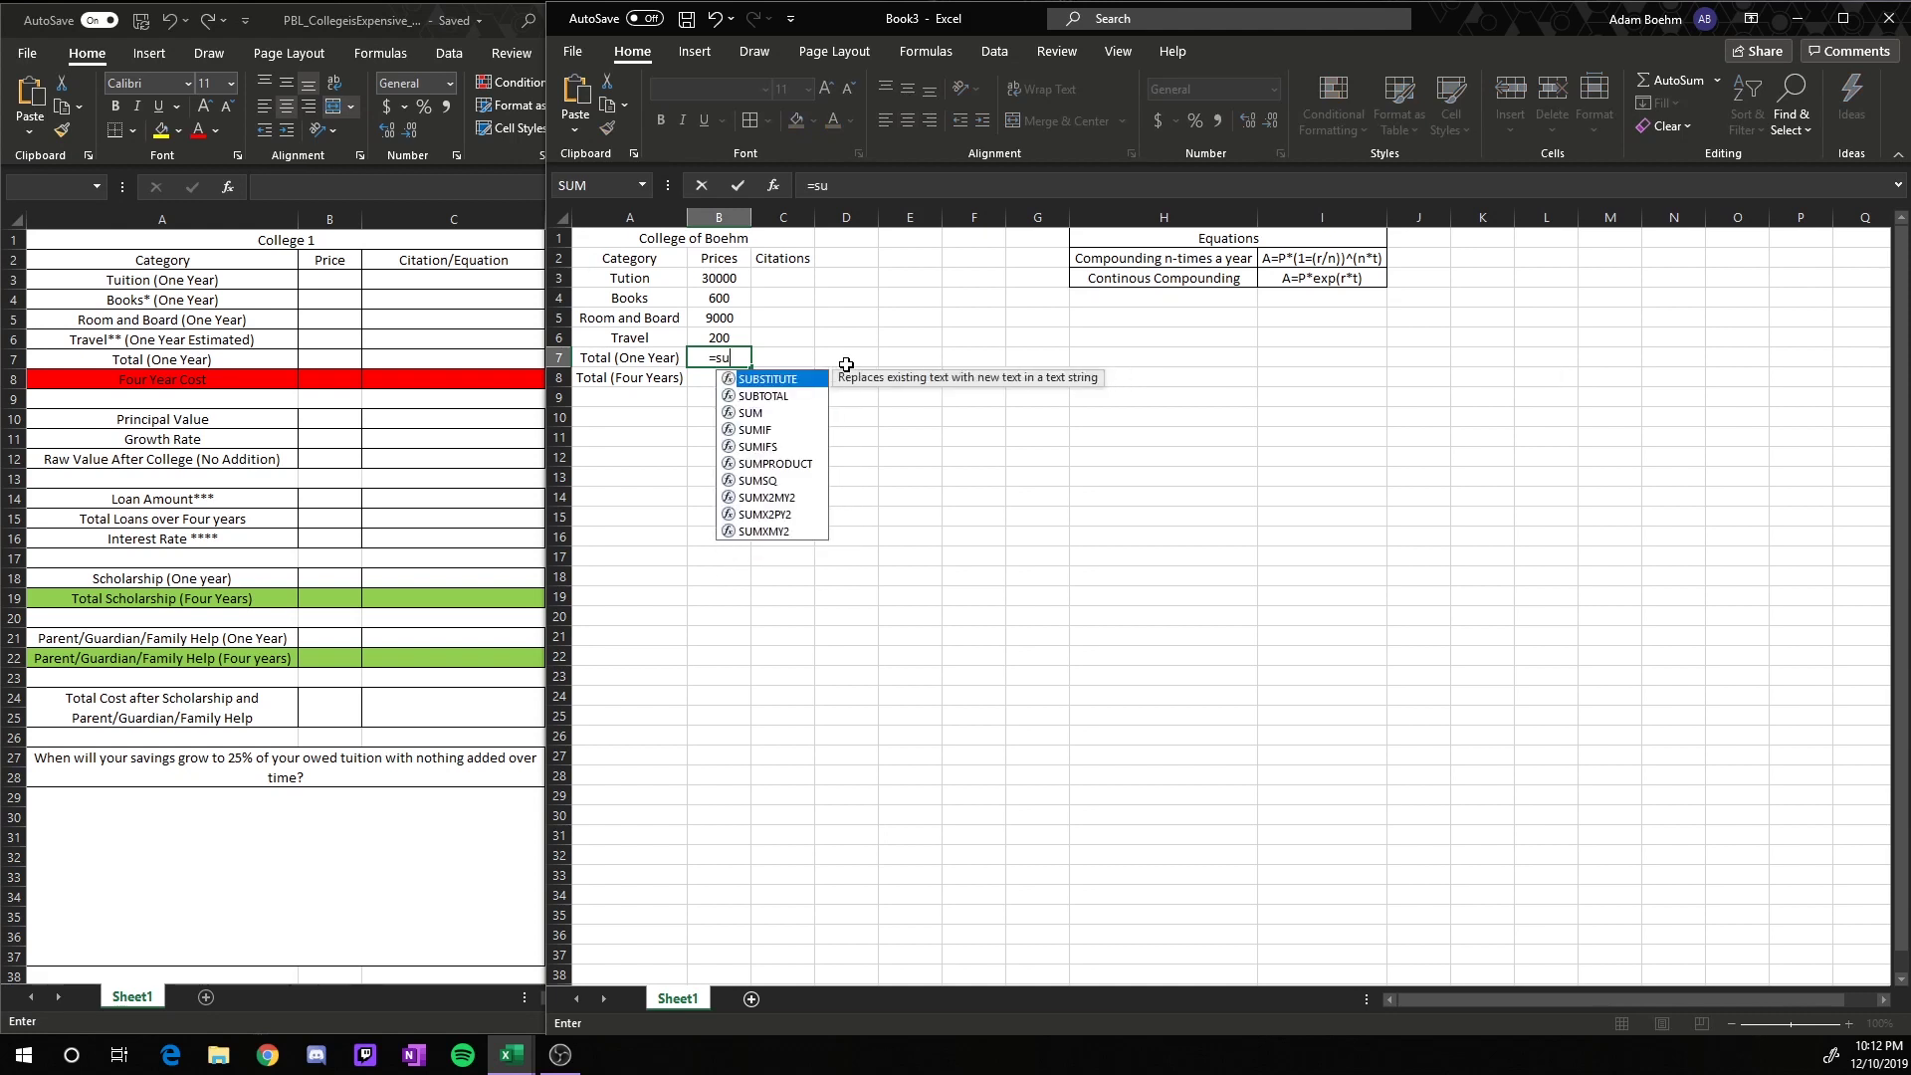
text(m()
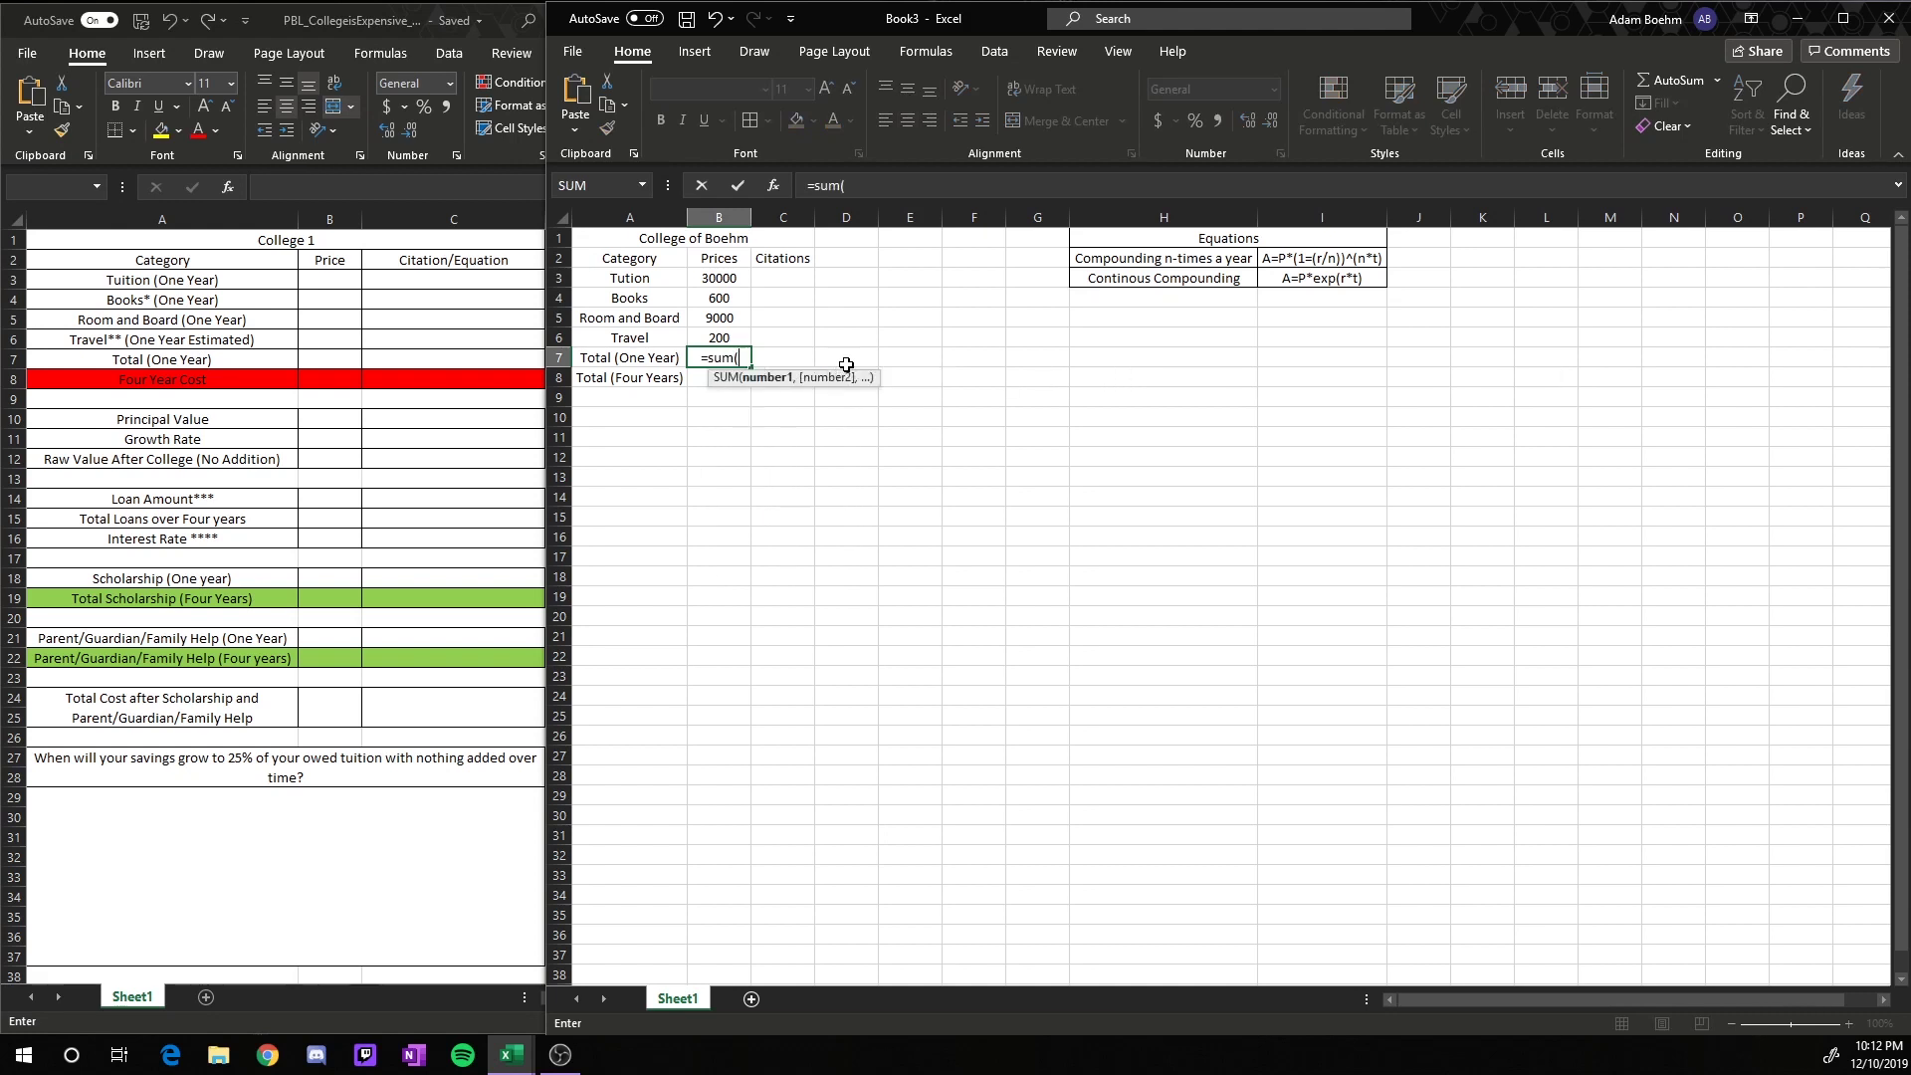
click(718, 277)
drag(718, 277, 727, 337)
key(Return)
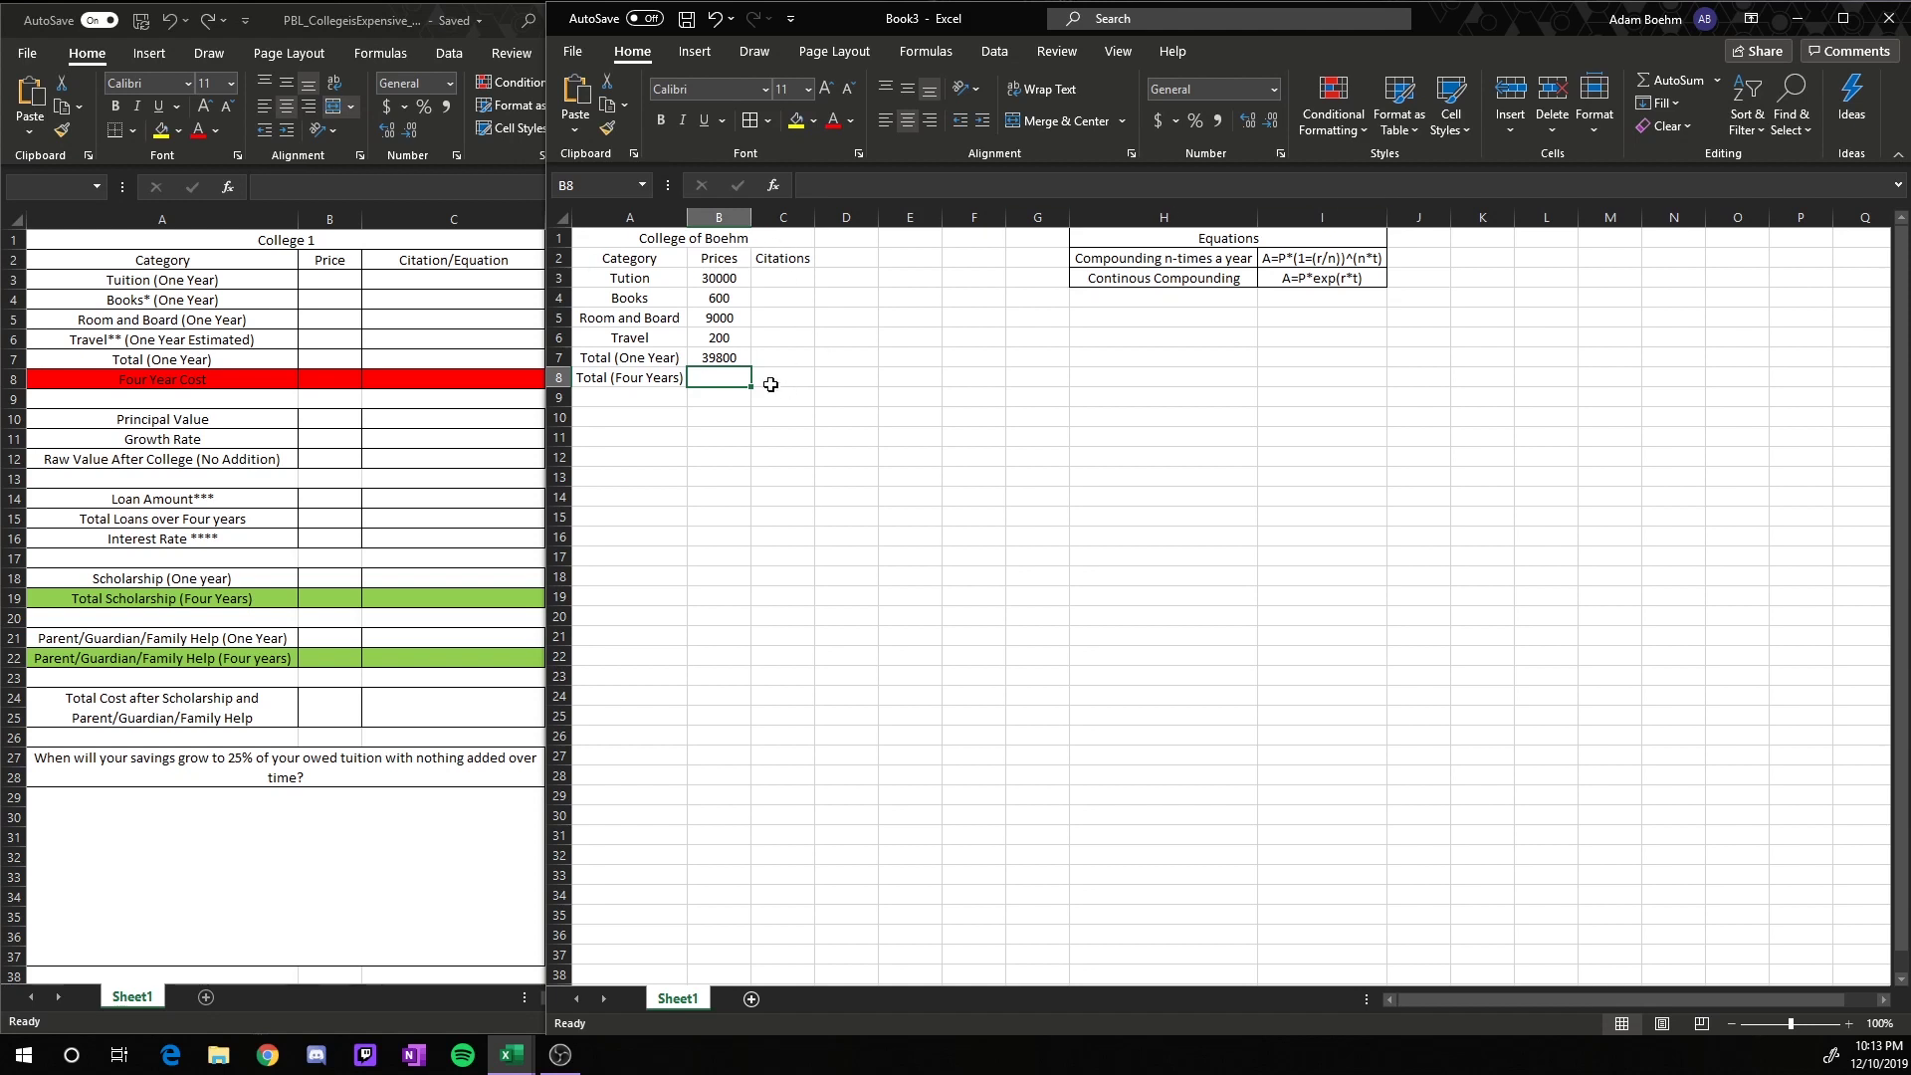
Calculate the four-year total in B8 with the formula =B7*4.
text(=)
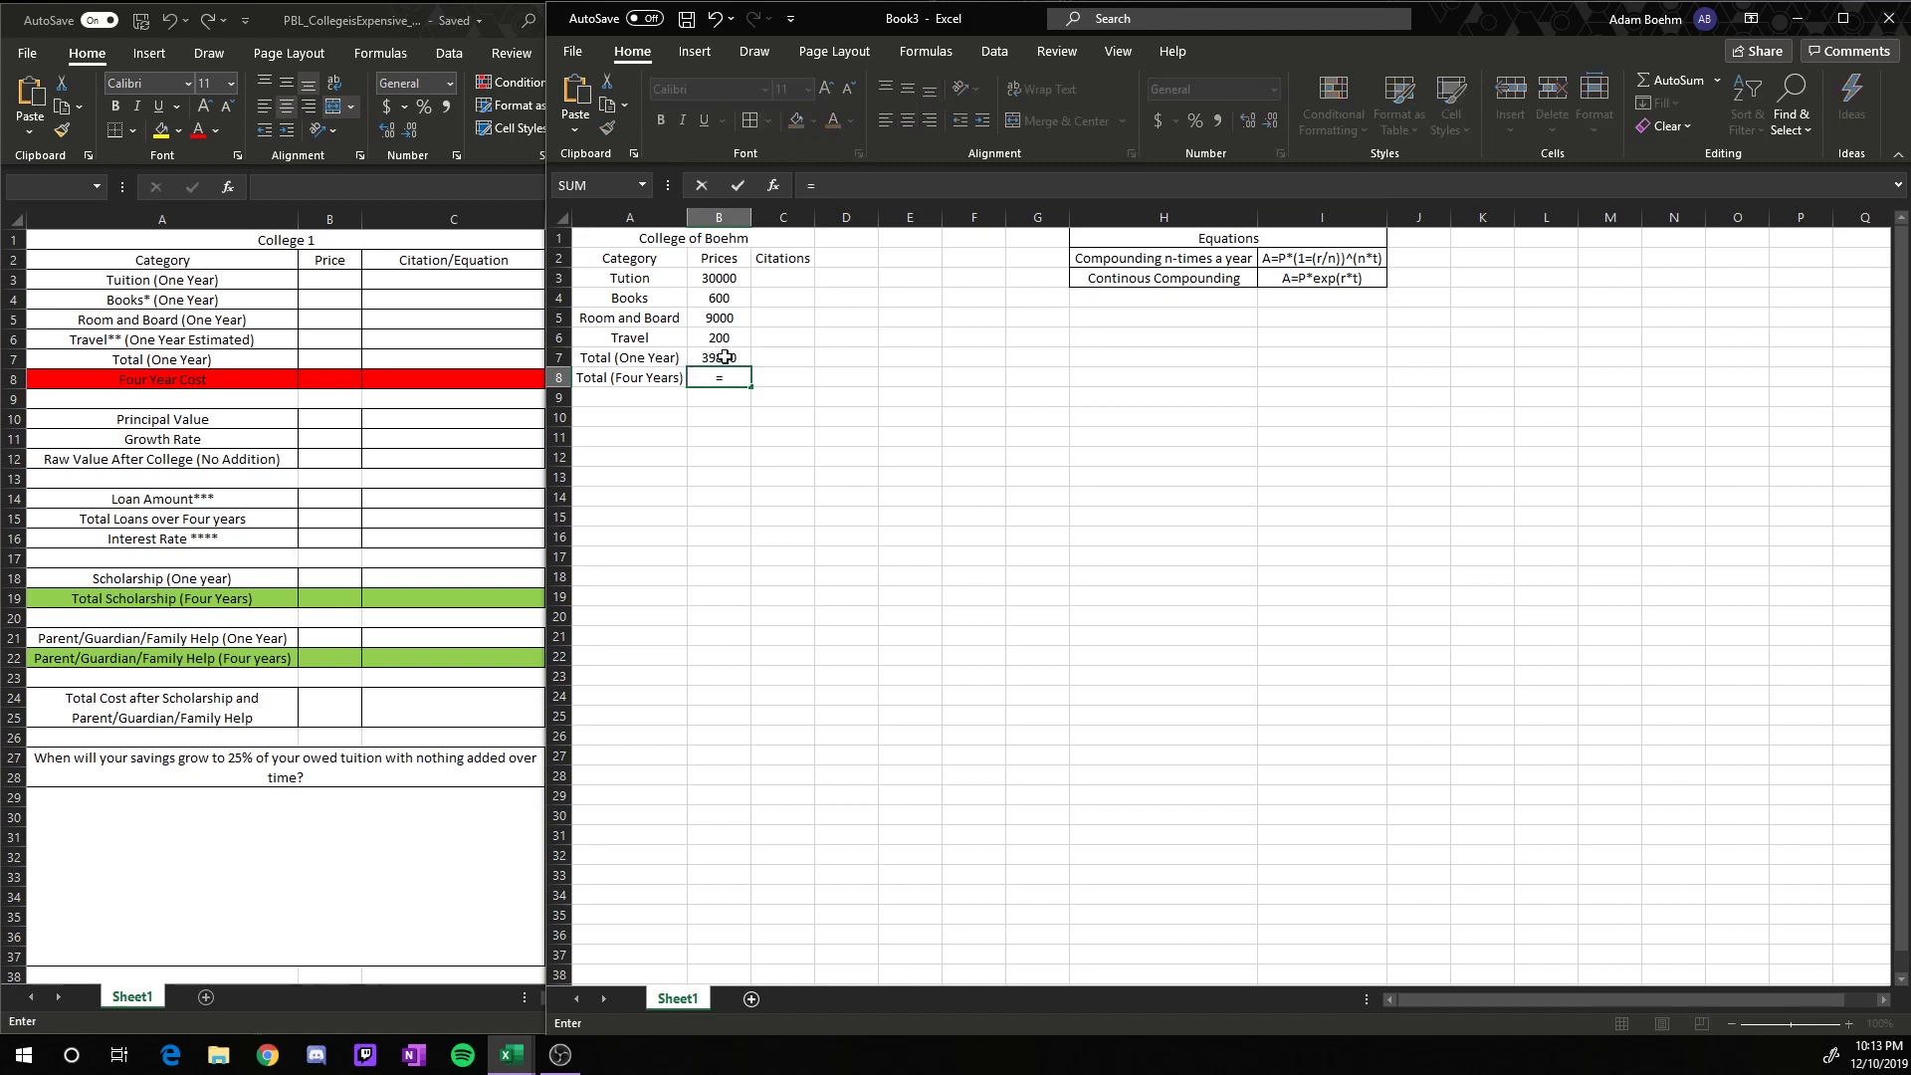
click(730, 360)
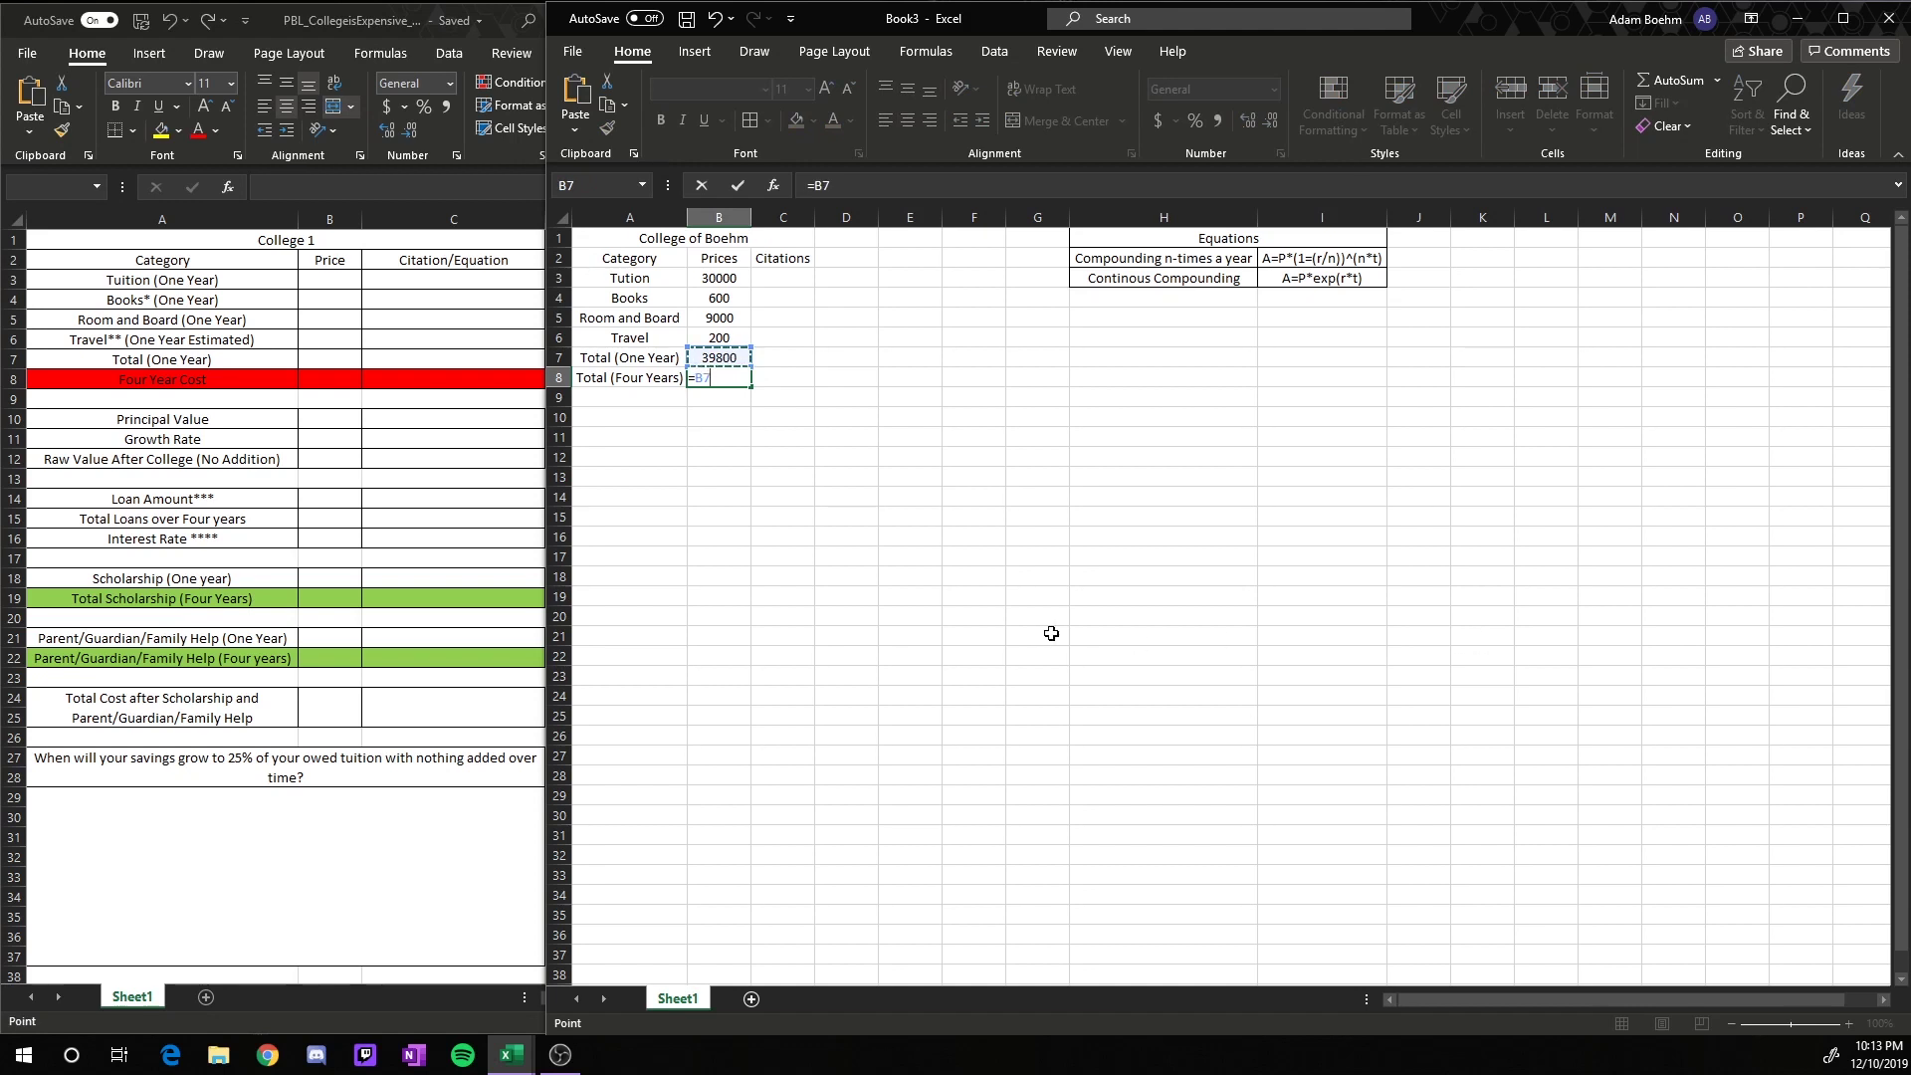
text(*4)
key(Return)
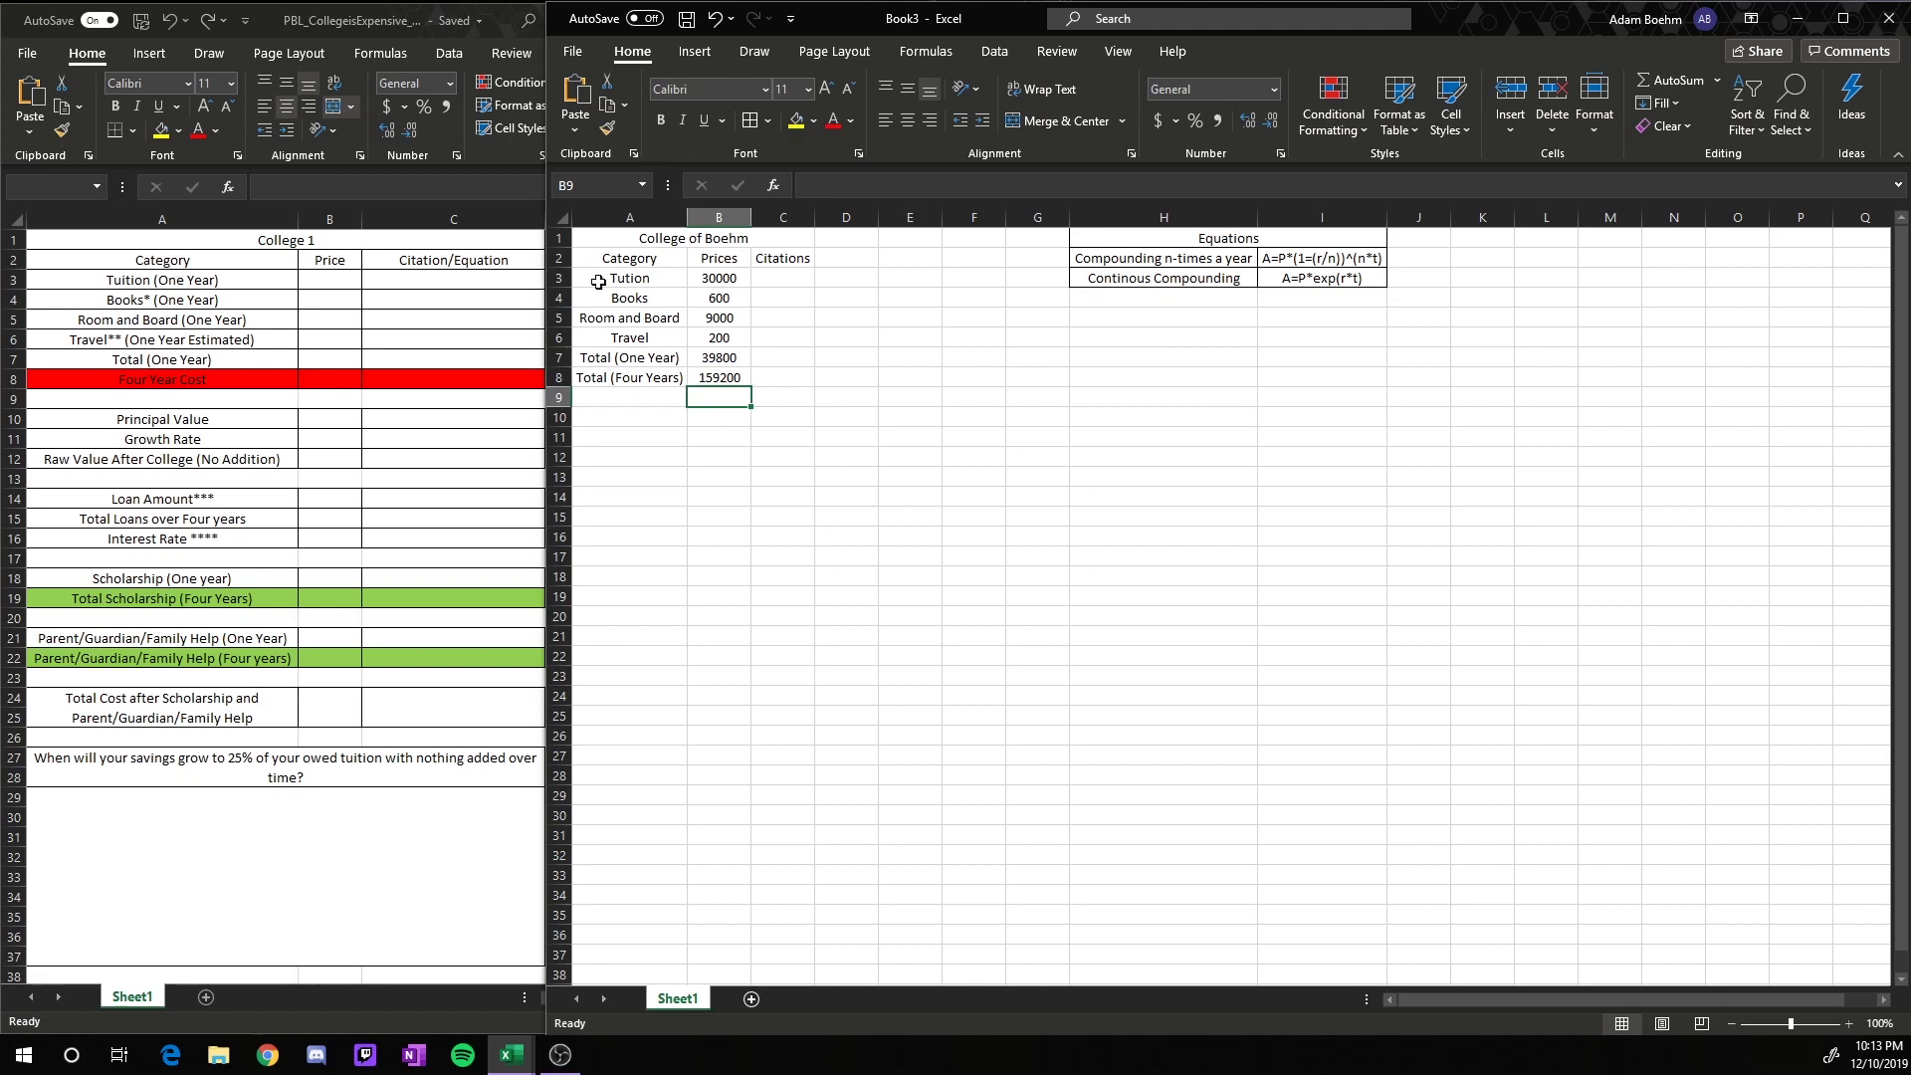
Apply All Borders to the table in cells A1:C8 and deselect it.
click(655, 241)
drag(655, 241, 783, 378)
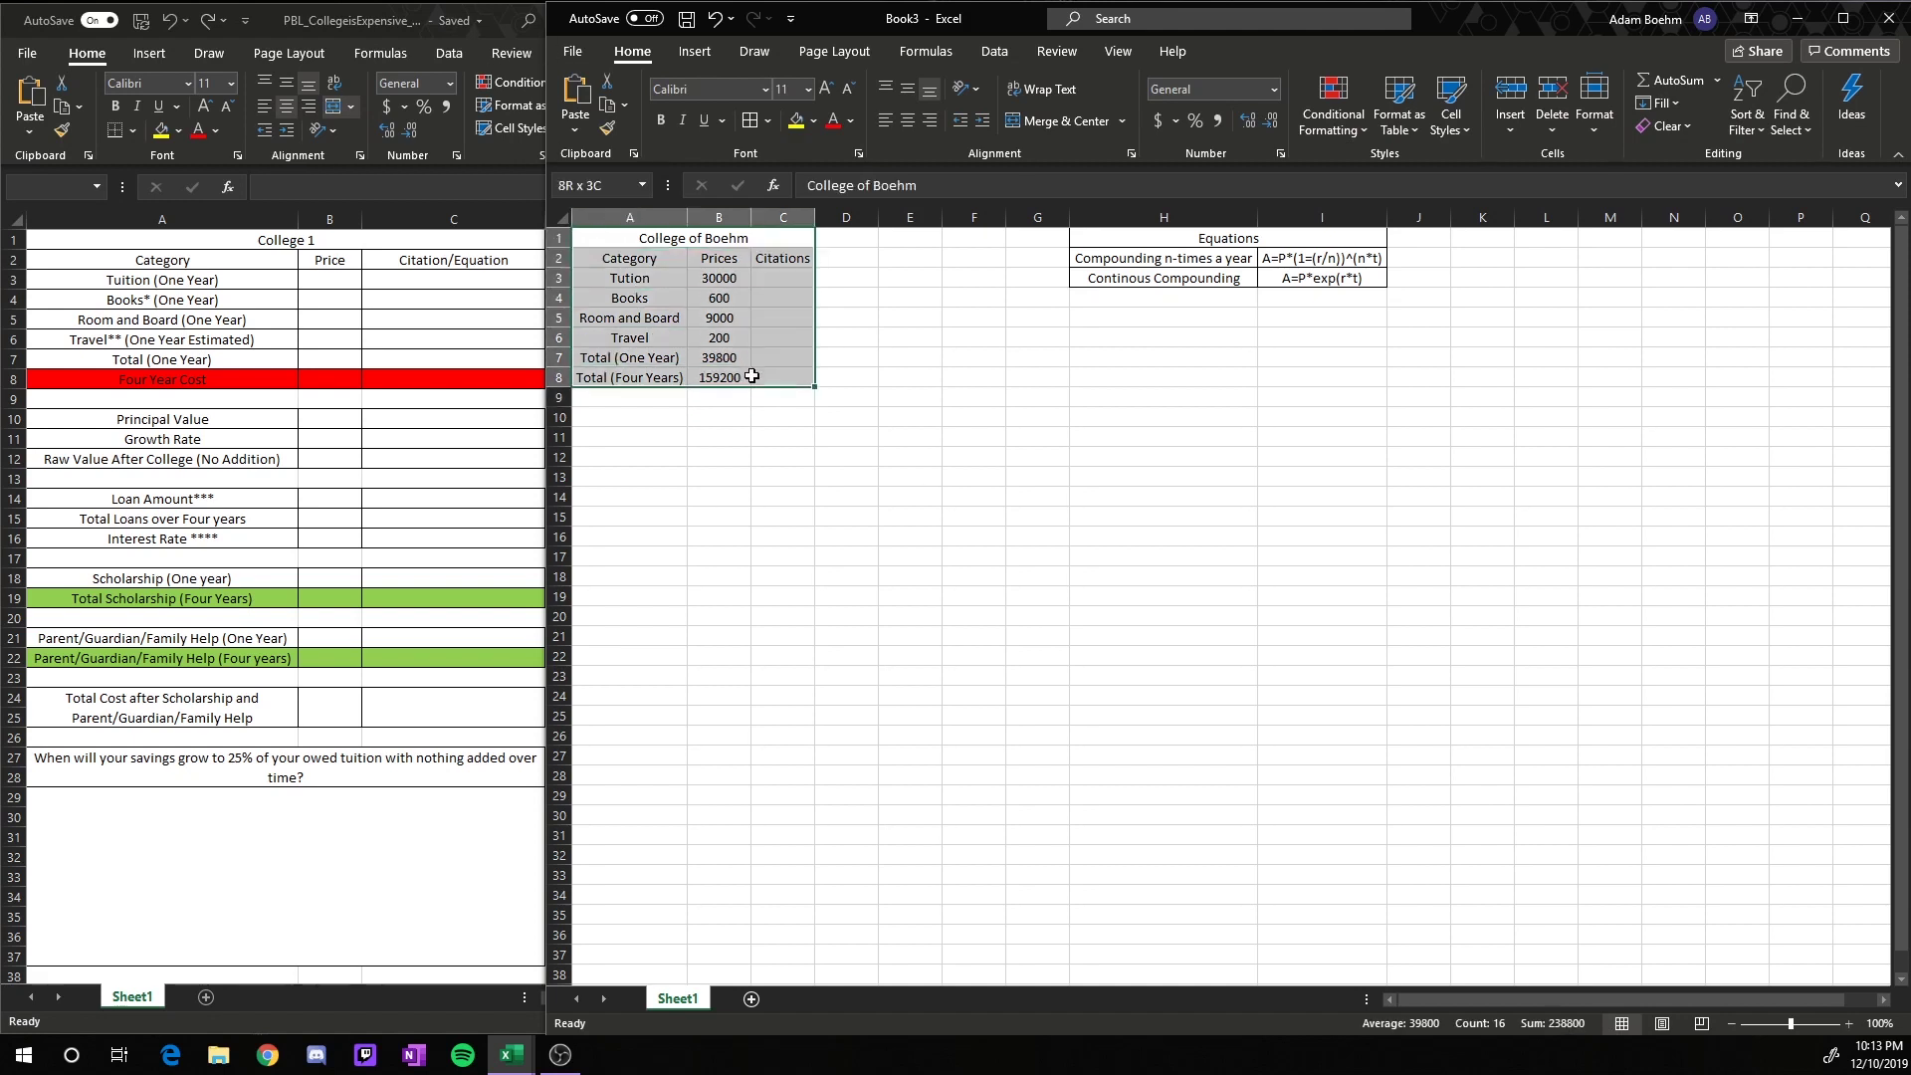
click(748, 120)
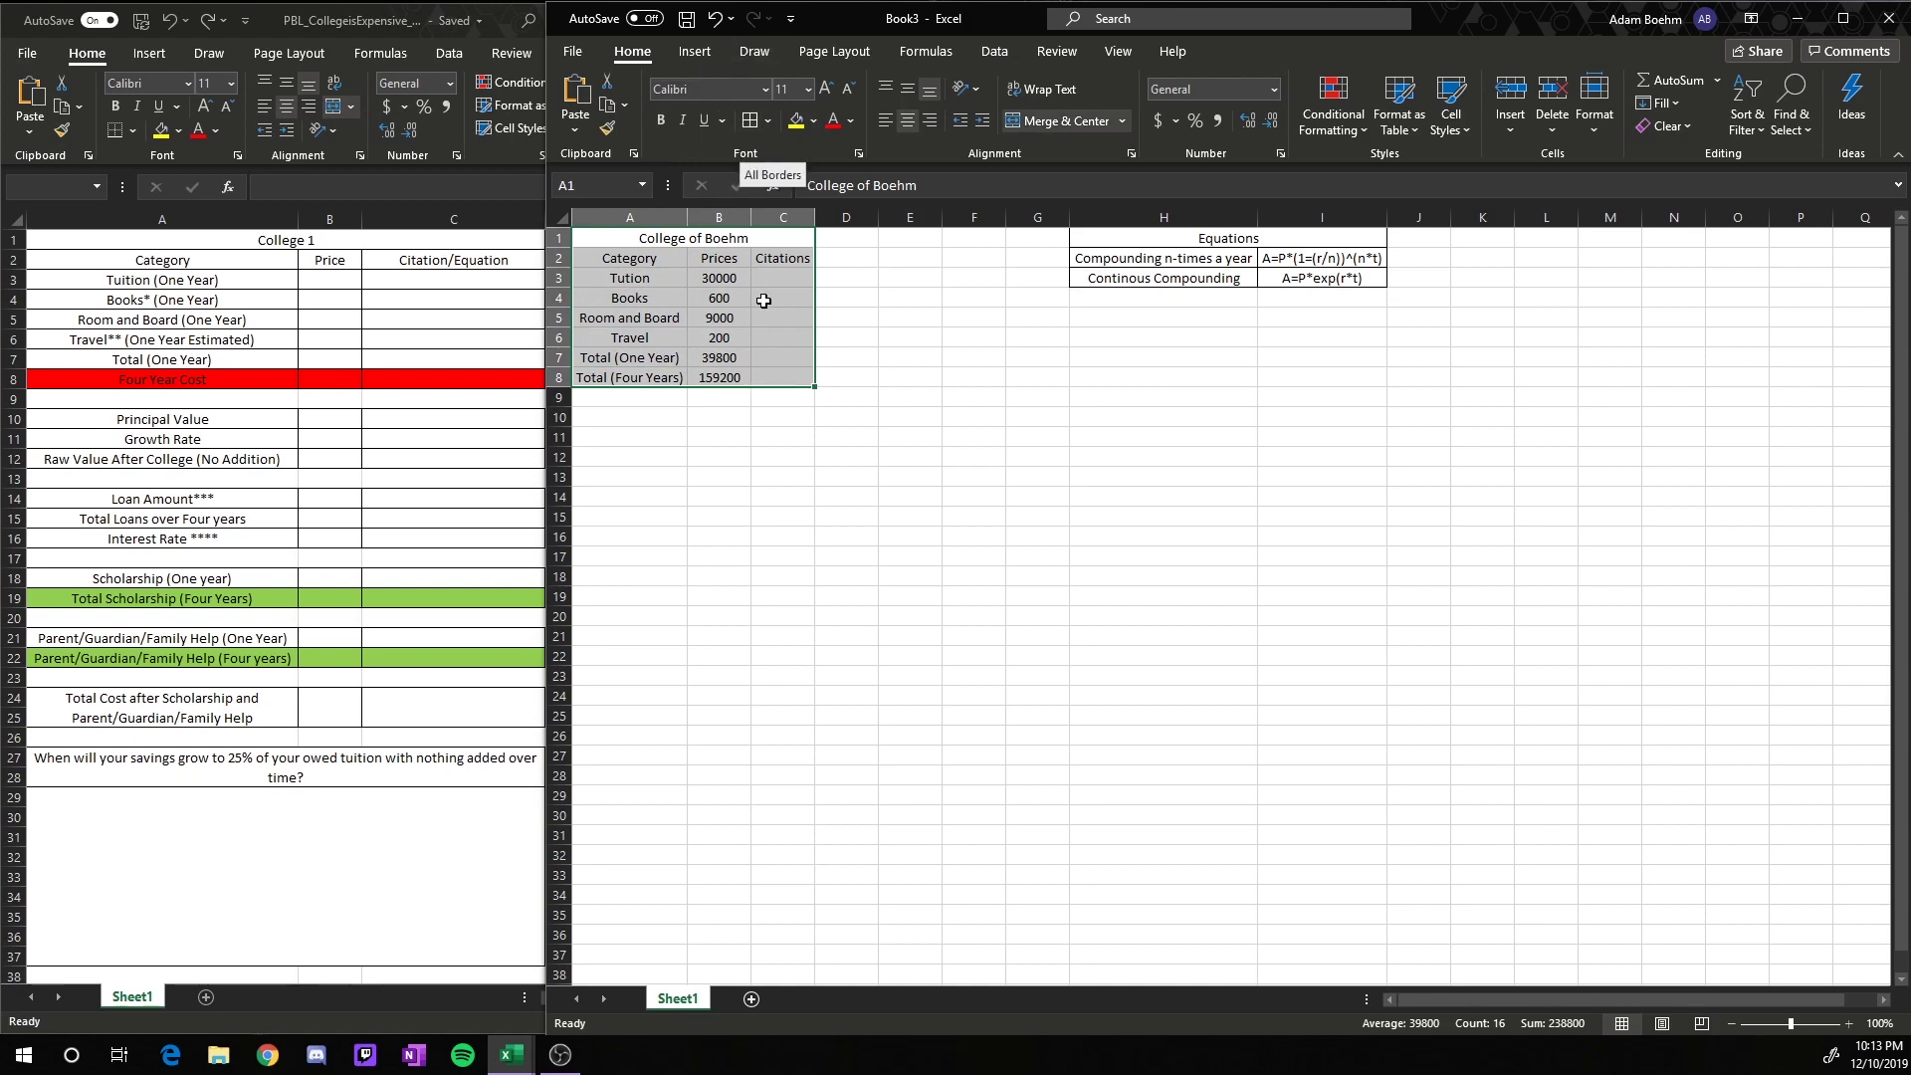
click(769, 124)
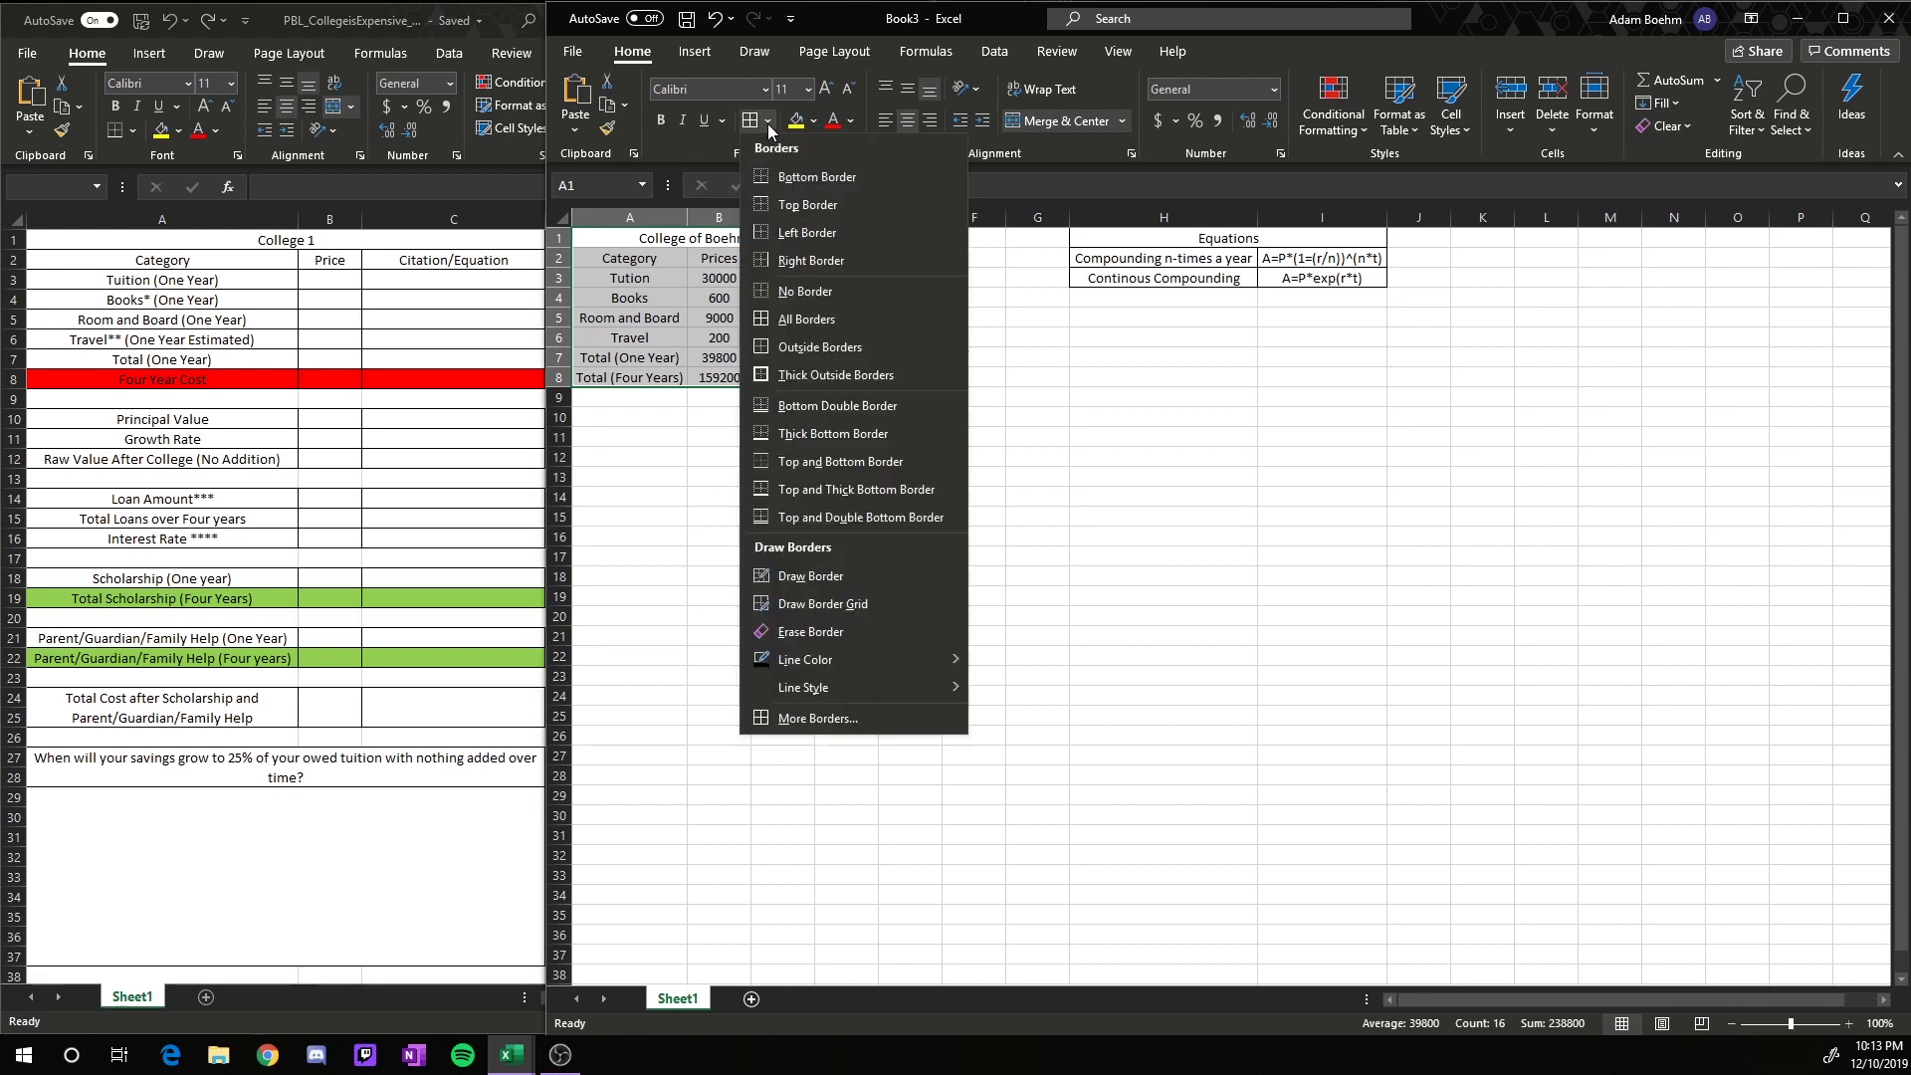
click(793, 328)
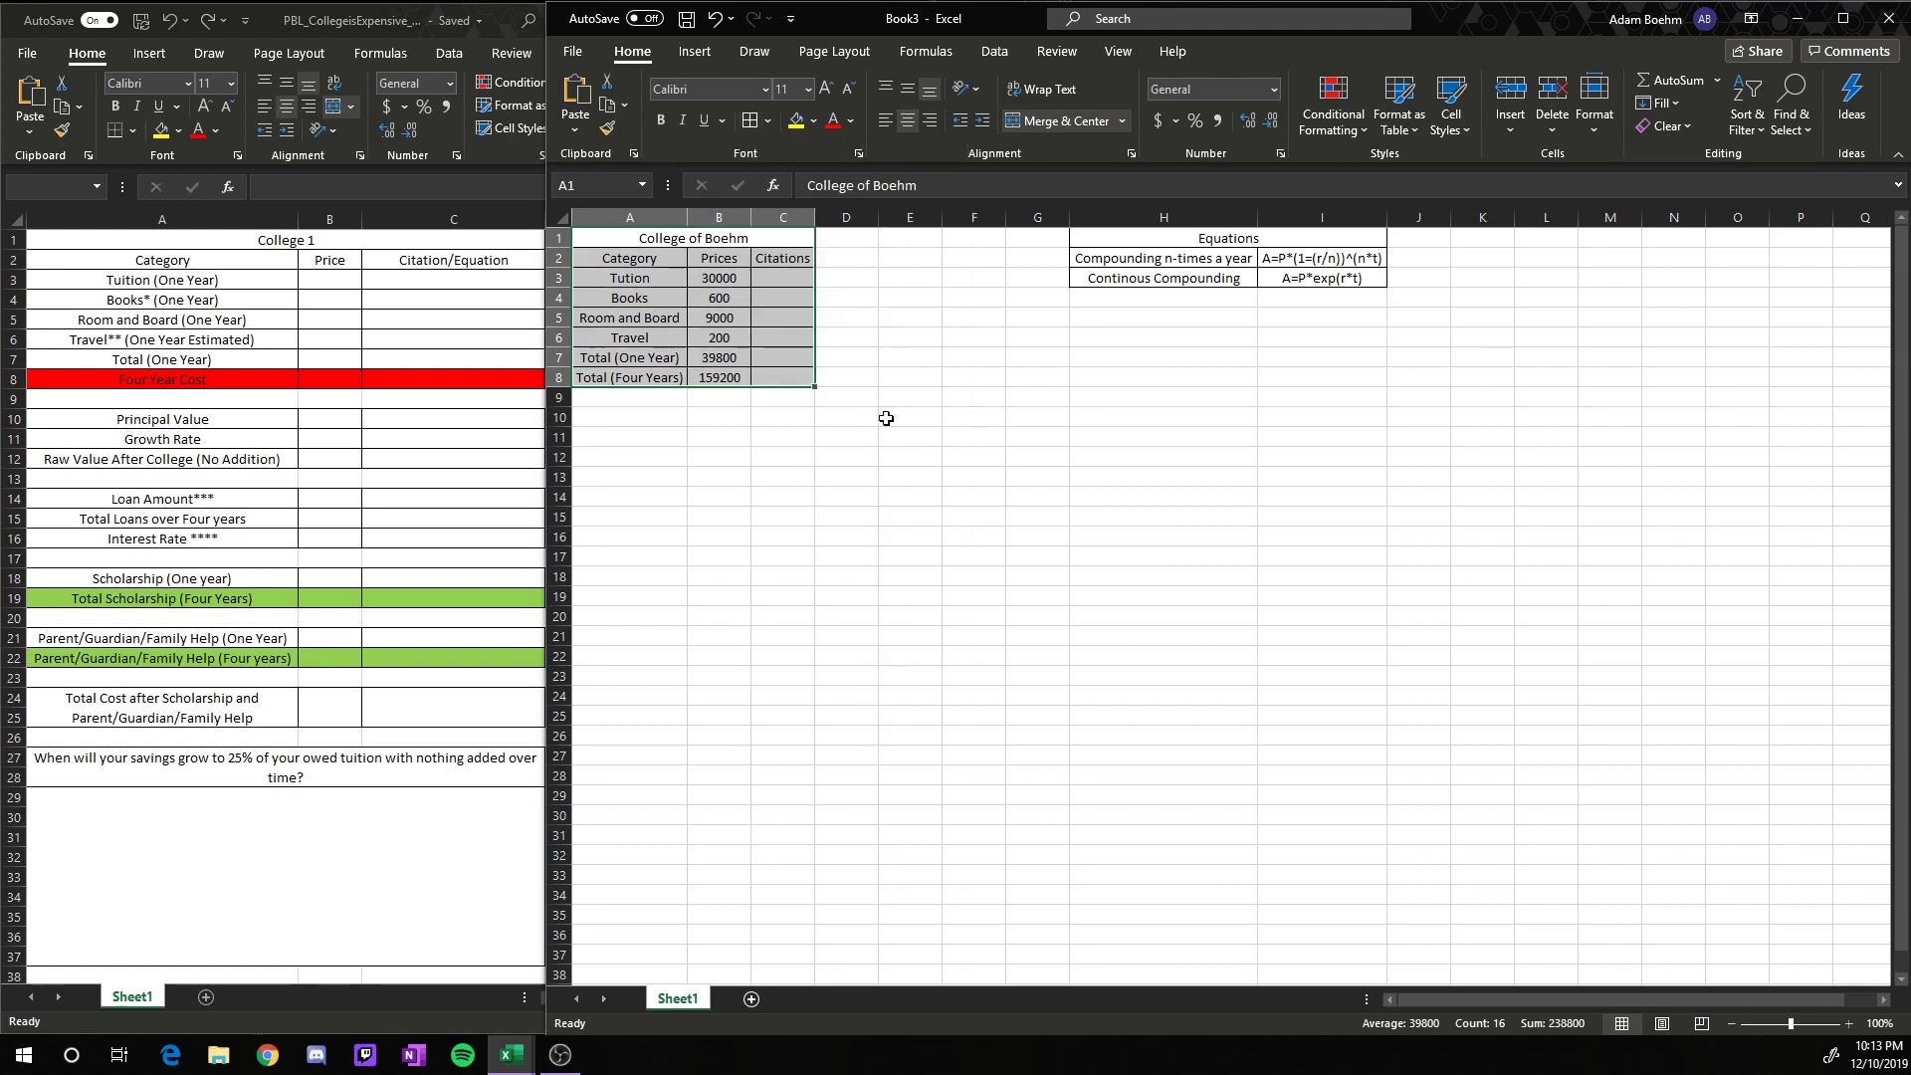
click(889, 476)
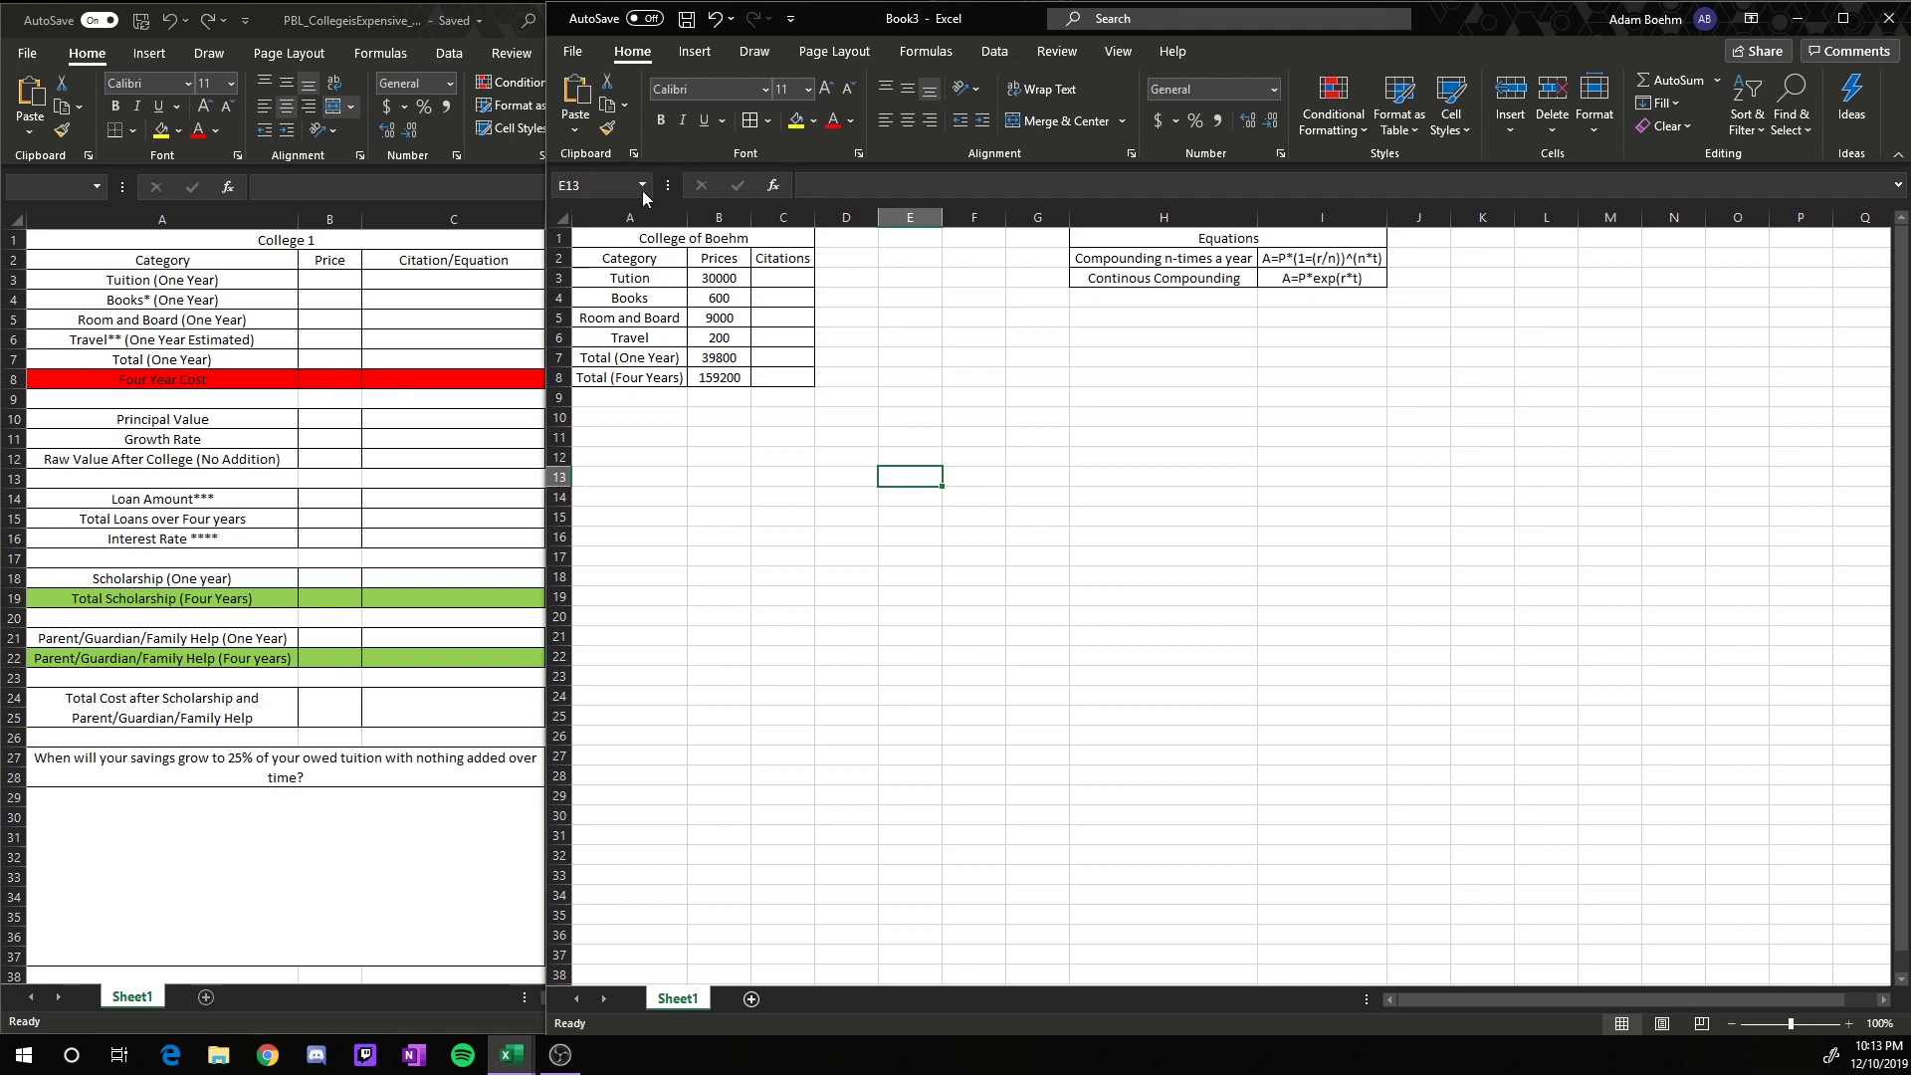
Fill the four-year total row, cells A8:C8, with the standard red color and deselect it.
drag(625, 385, 787, 381)
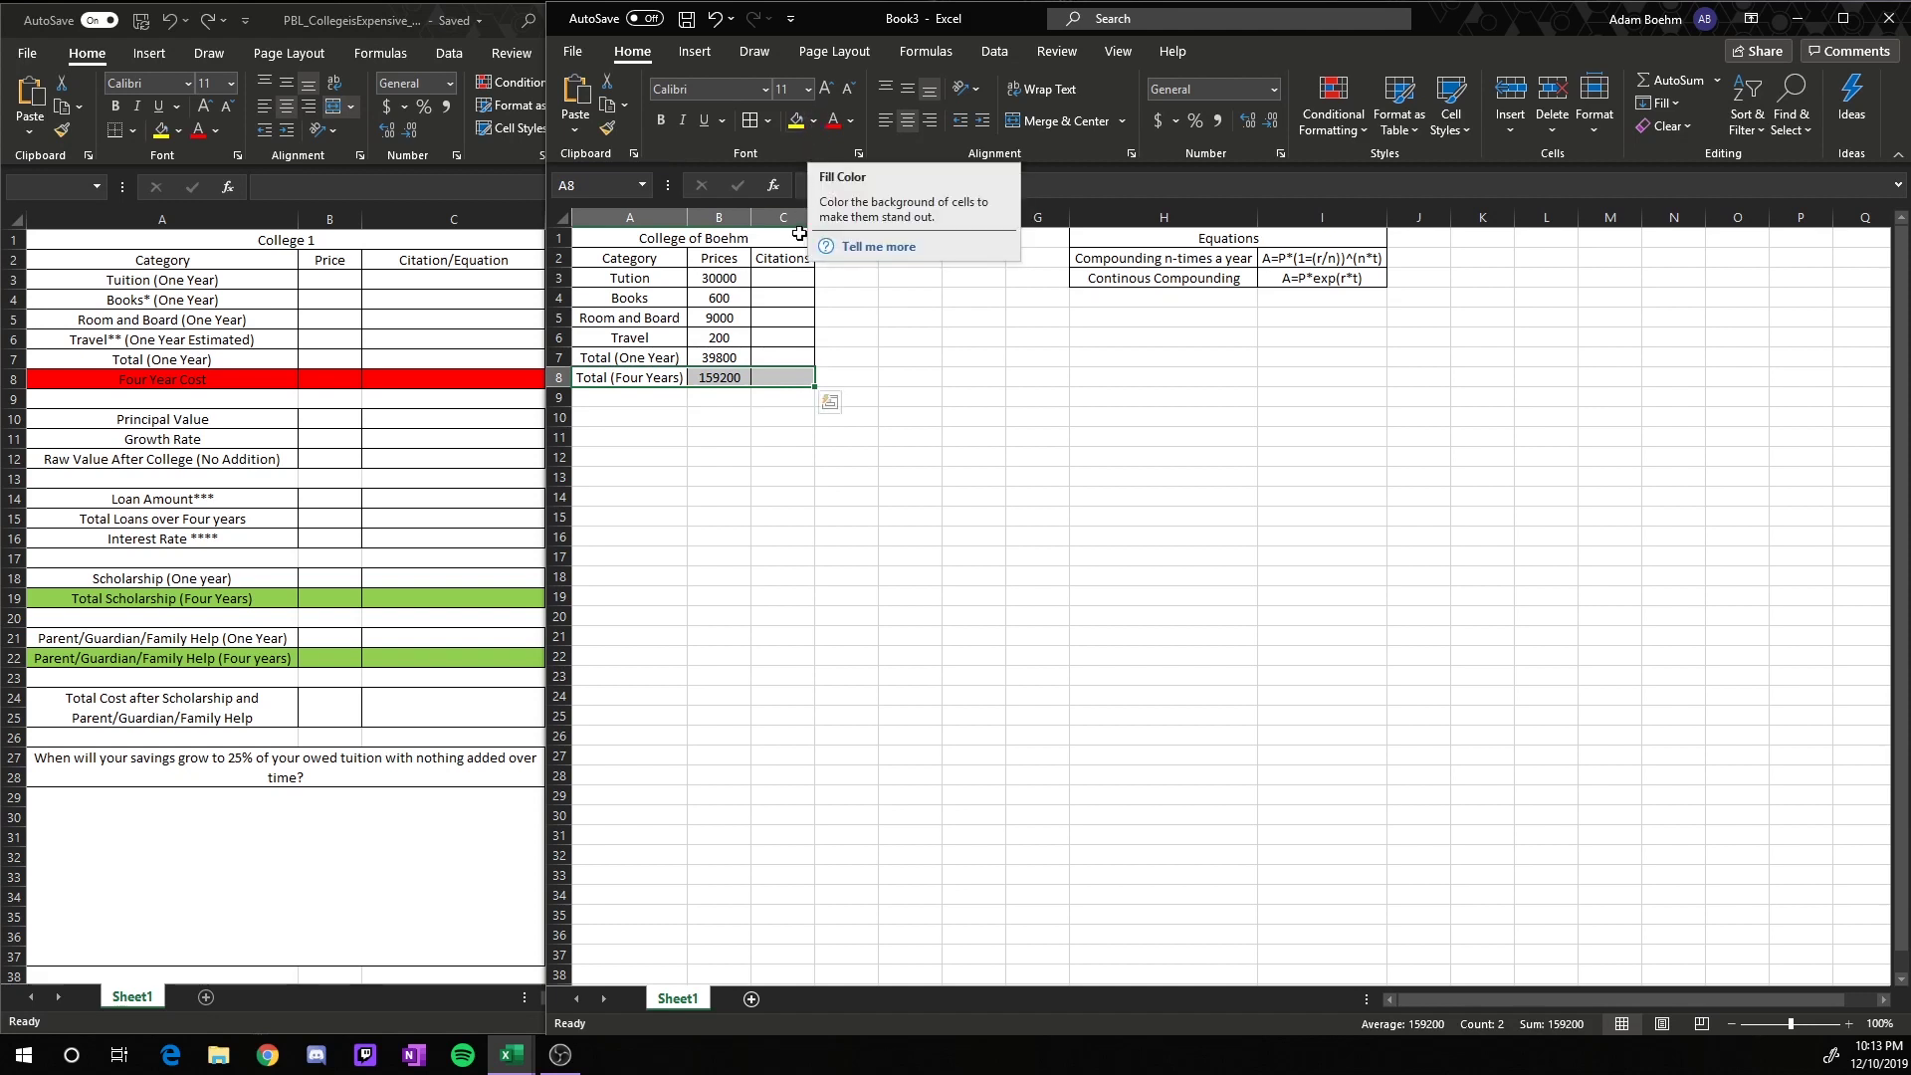
click(813, 121)
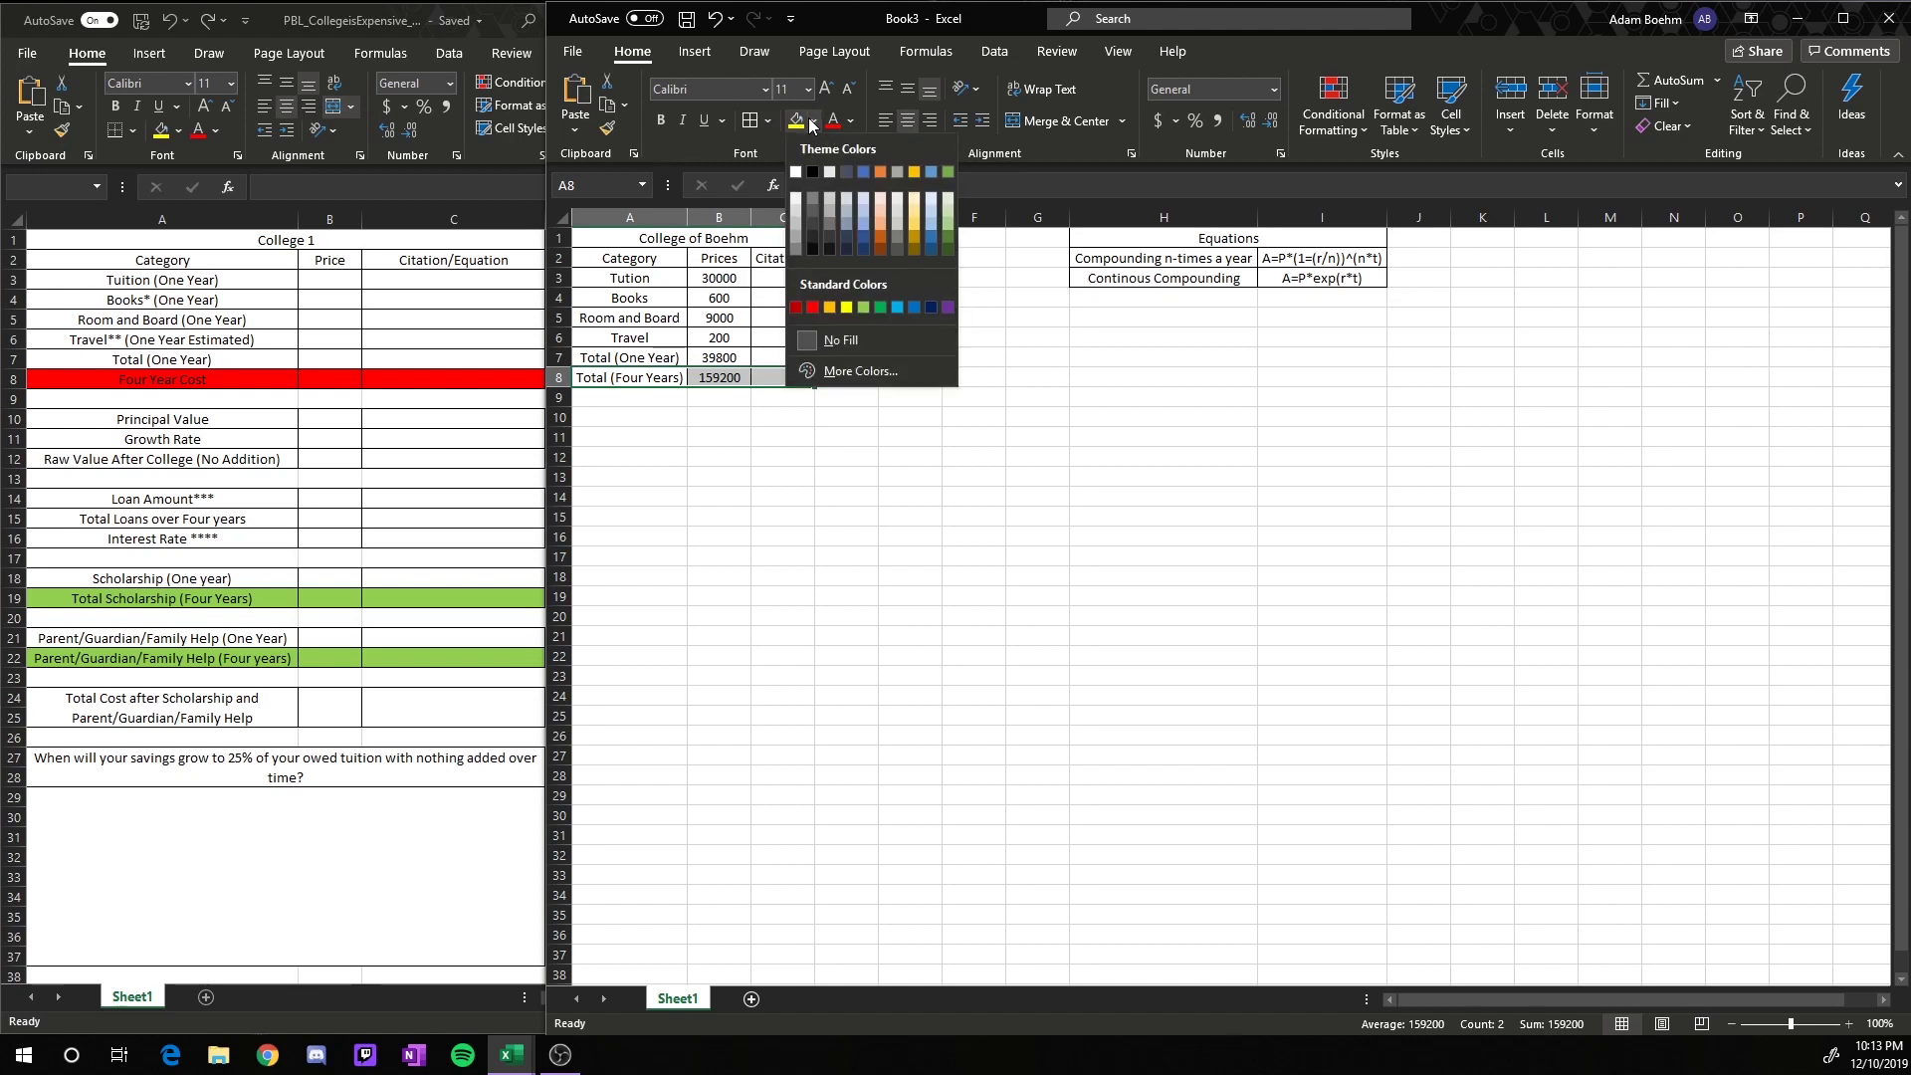
click(813, 307)
click(745, 573)
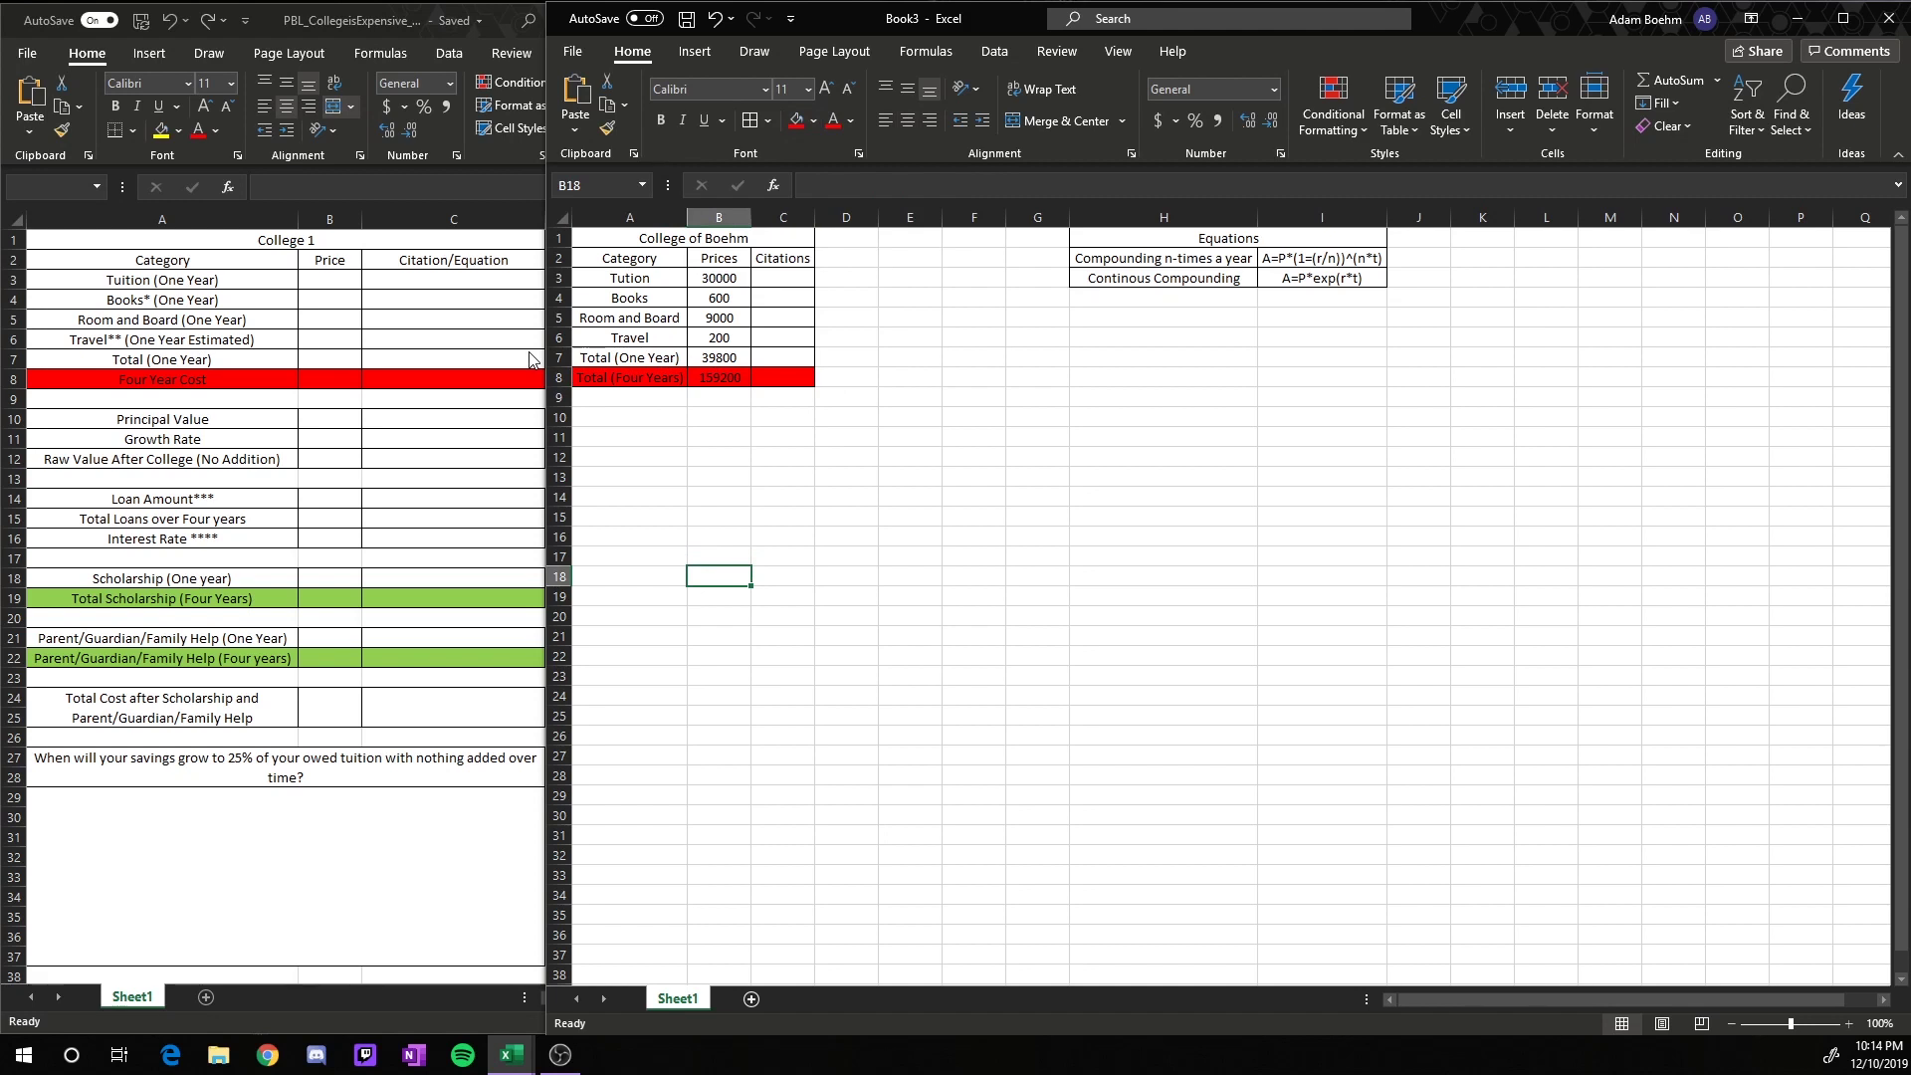
Enter the labels Principal Value, Growth Rate and Raw Value after College in cells A10:A12.
click(628, 415)
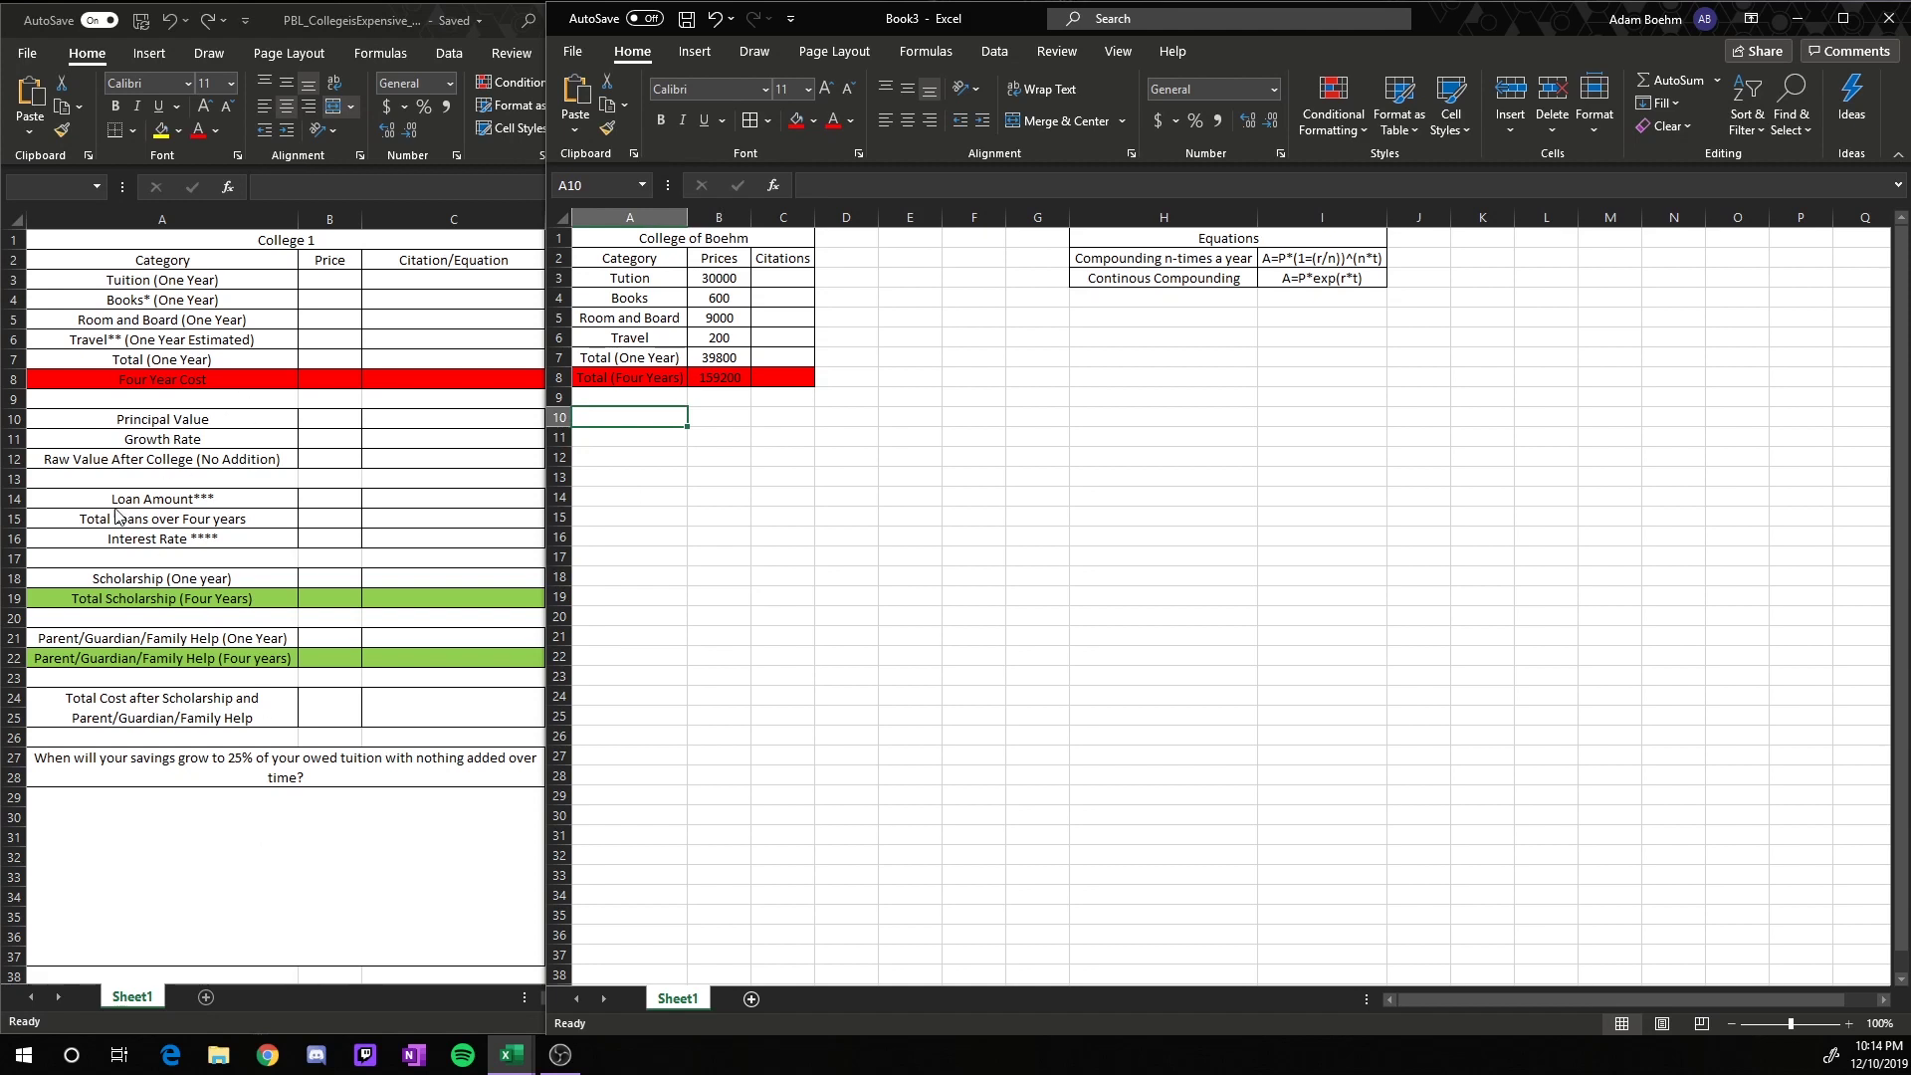
text(Prin)
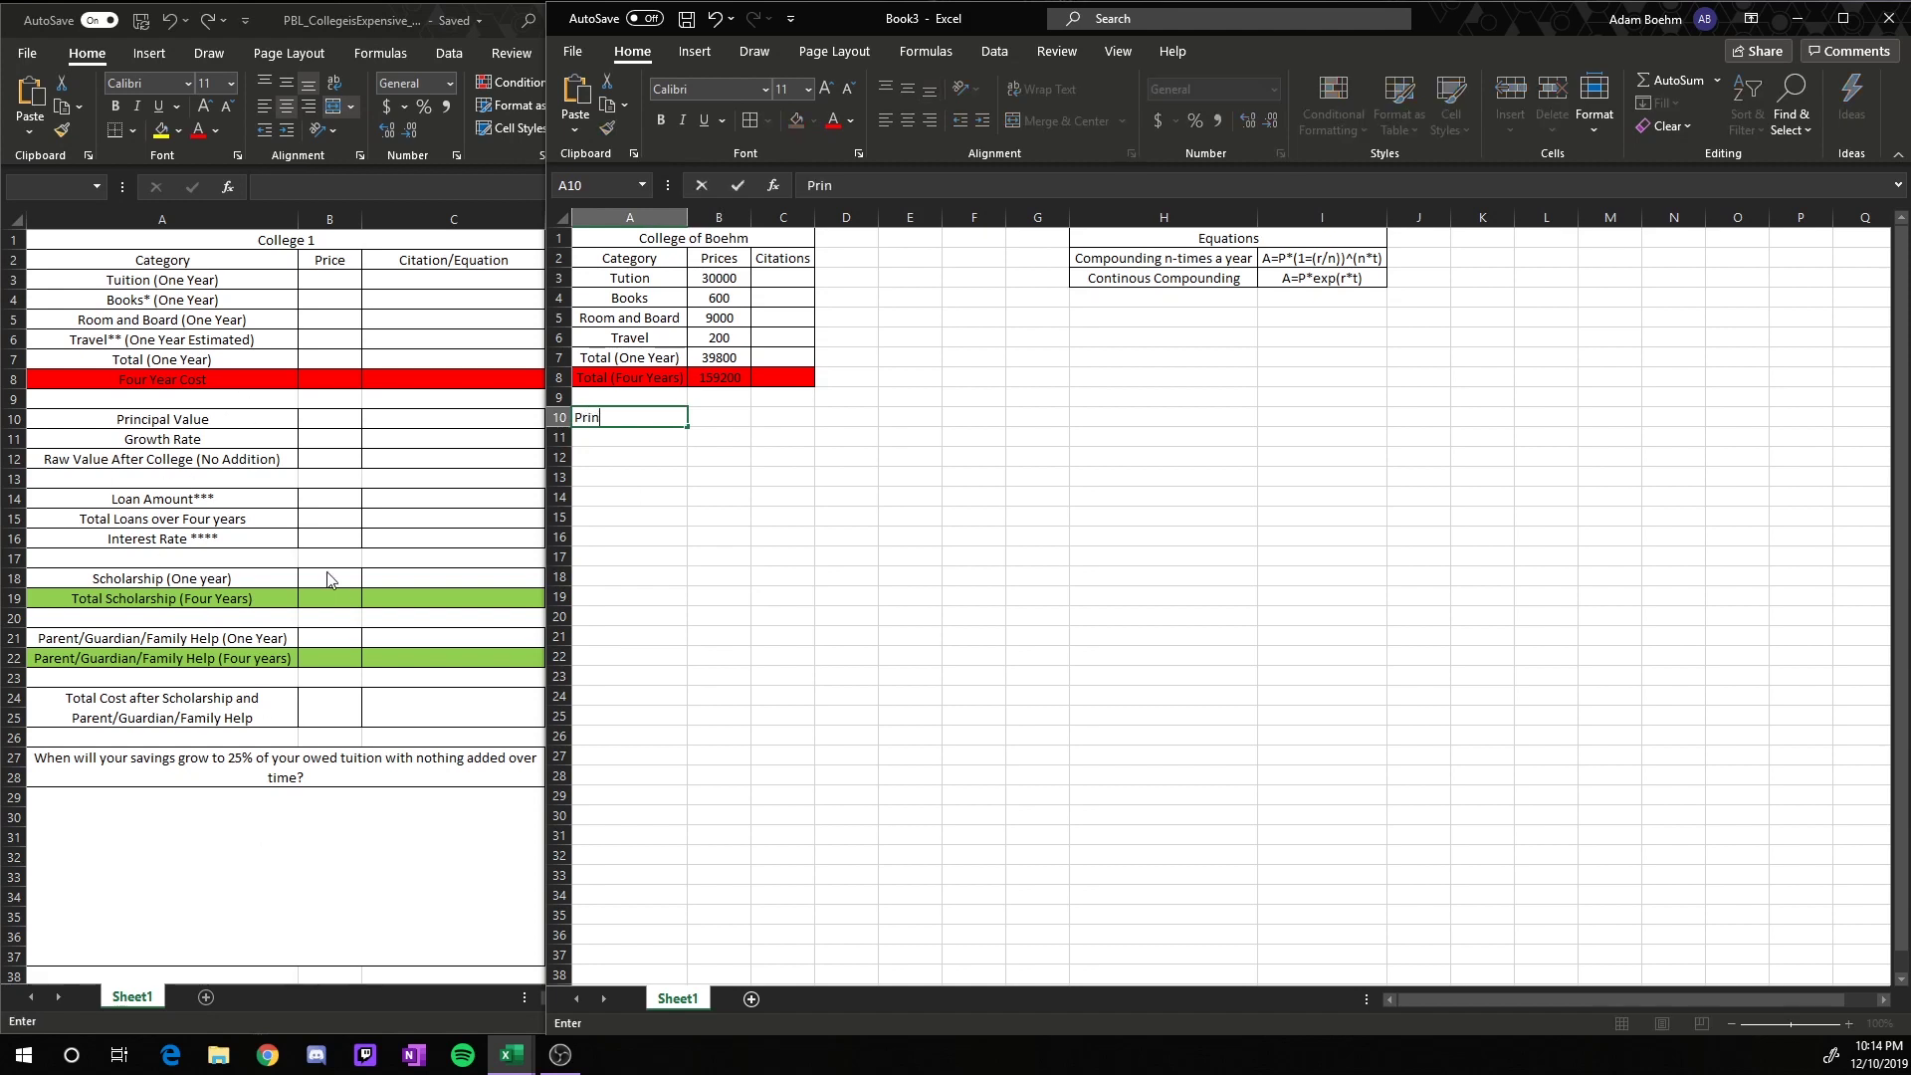
text(cipal Value)
key(Return)
text(Growth Rate)
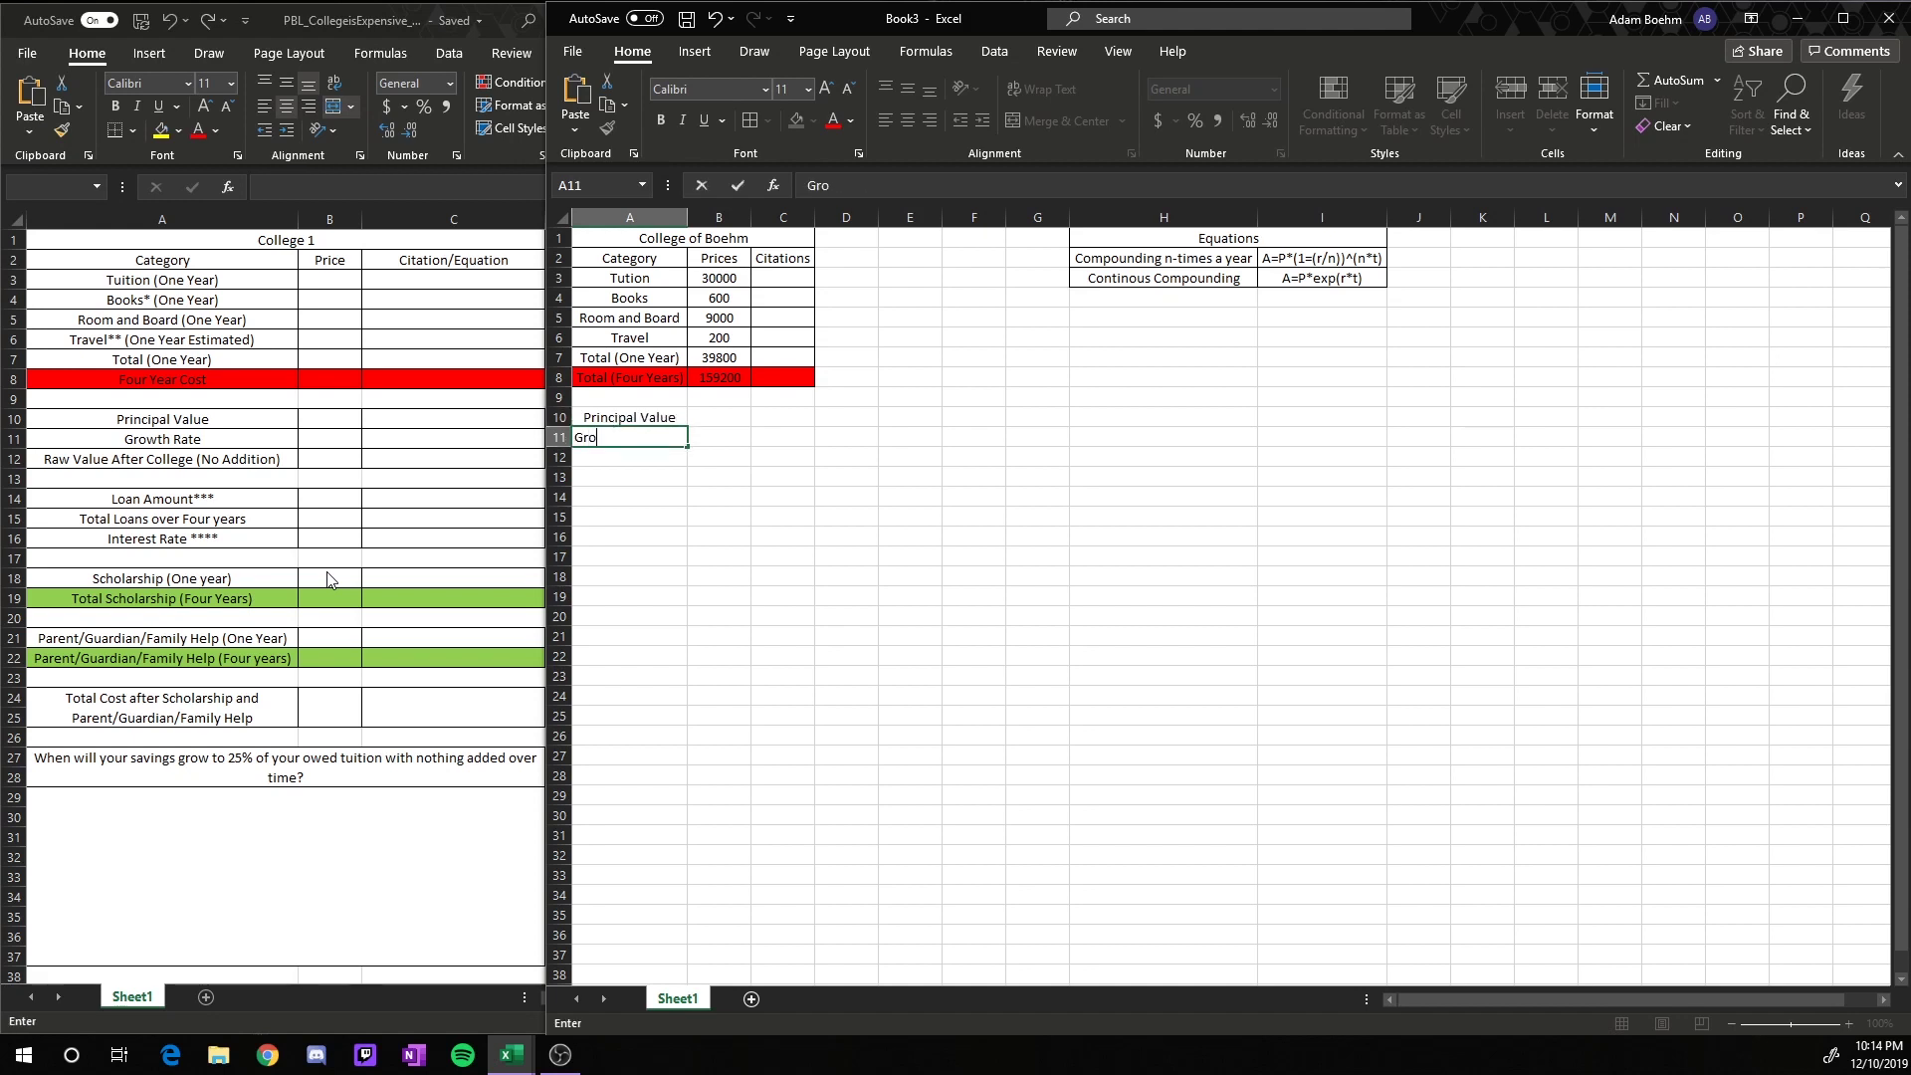
key(Return)
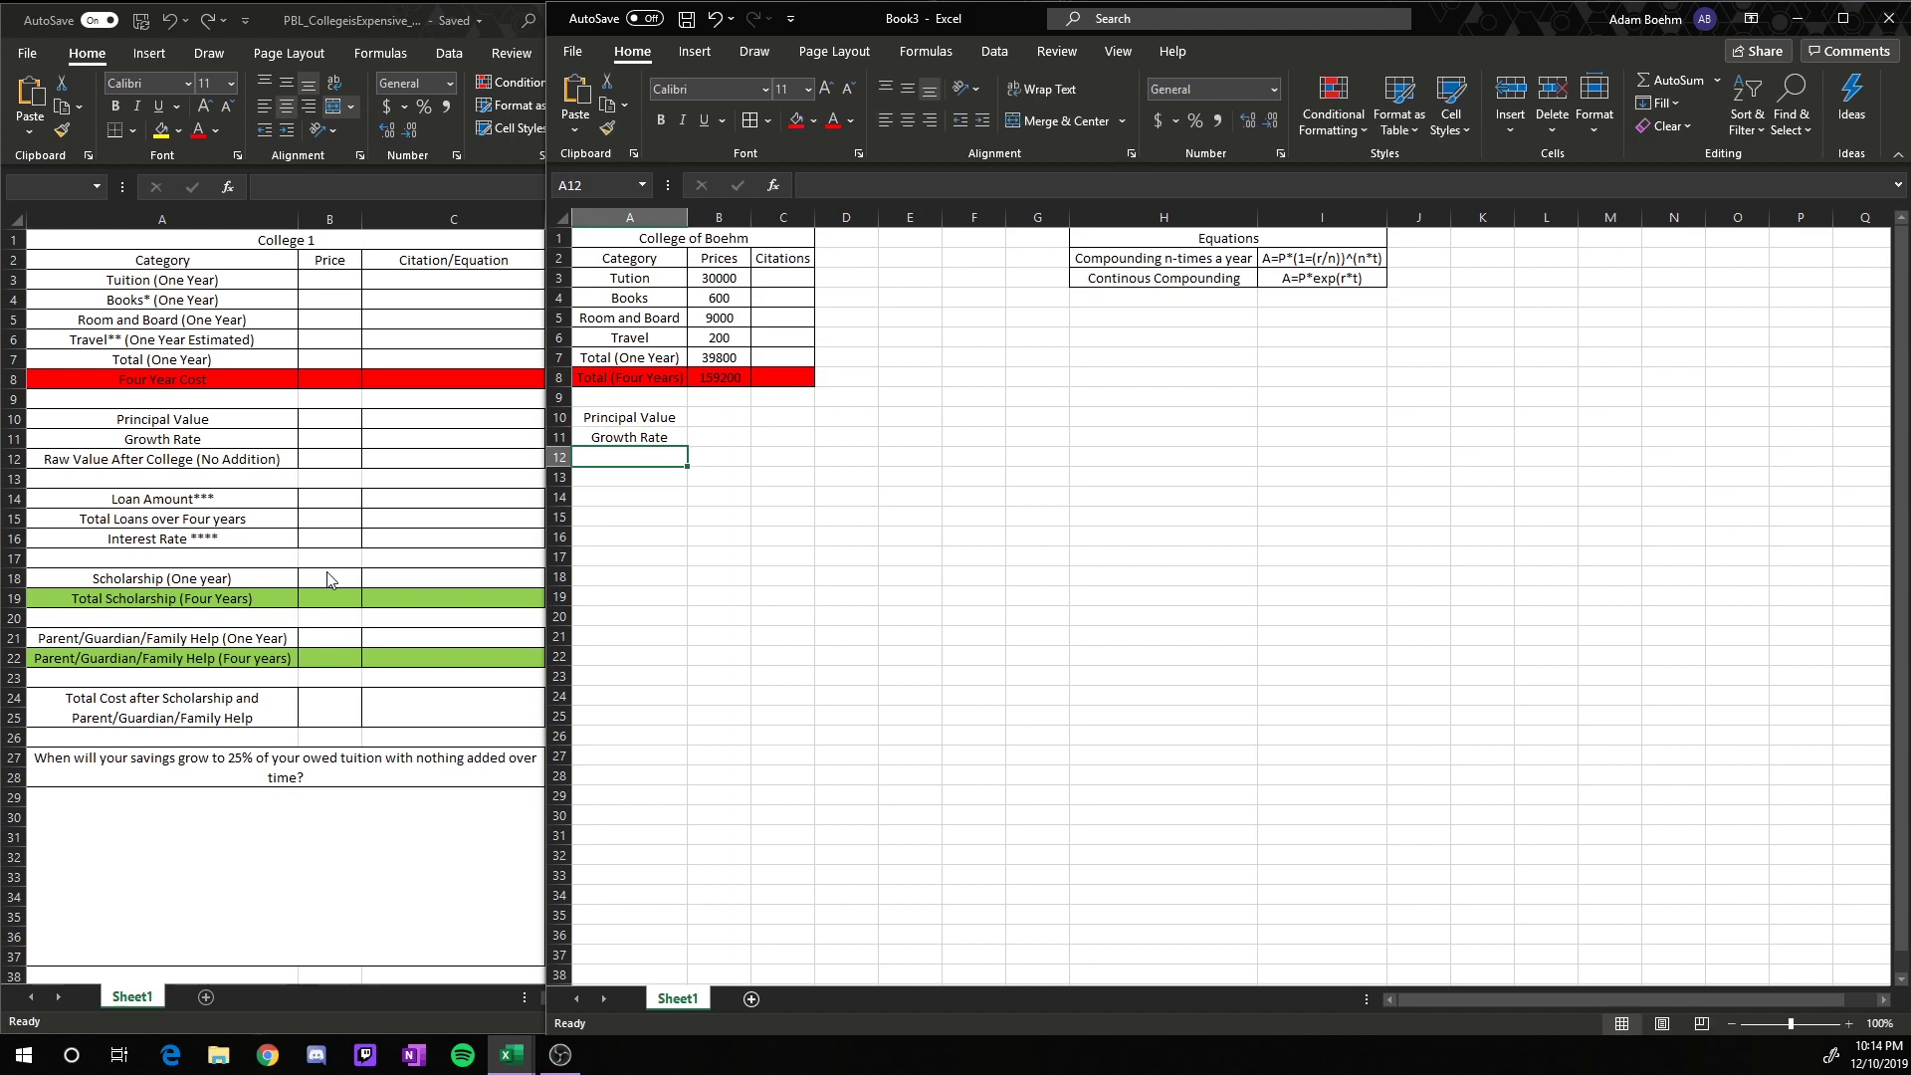
text(Raw Value)
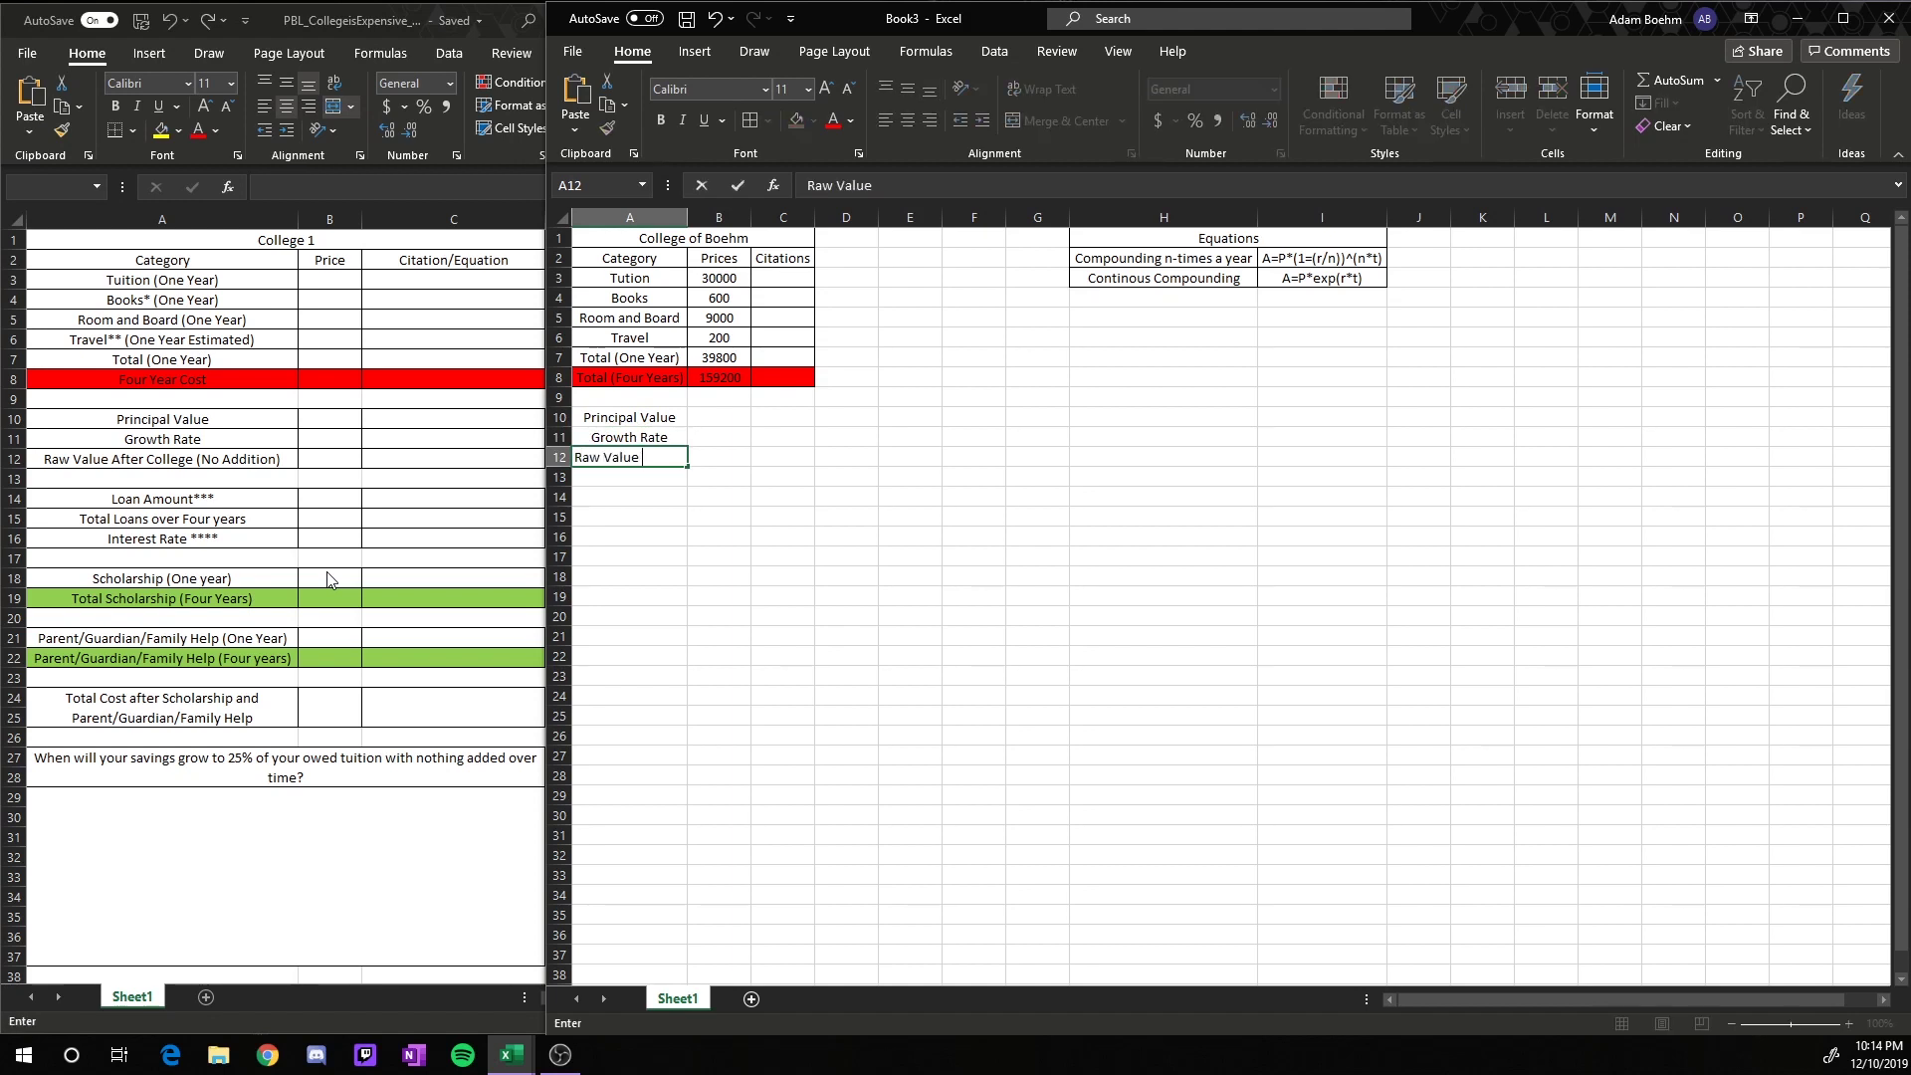
text( after College)
key(BackSpace)
key(Return)
key(Return)
text(L)
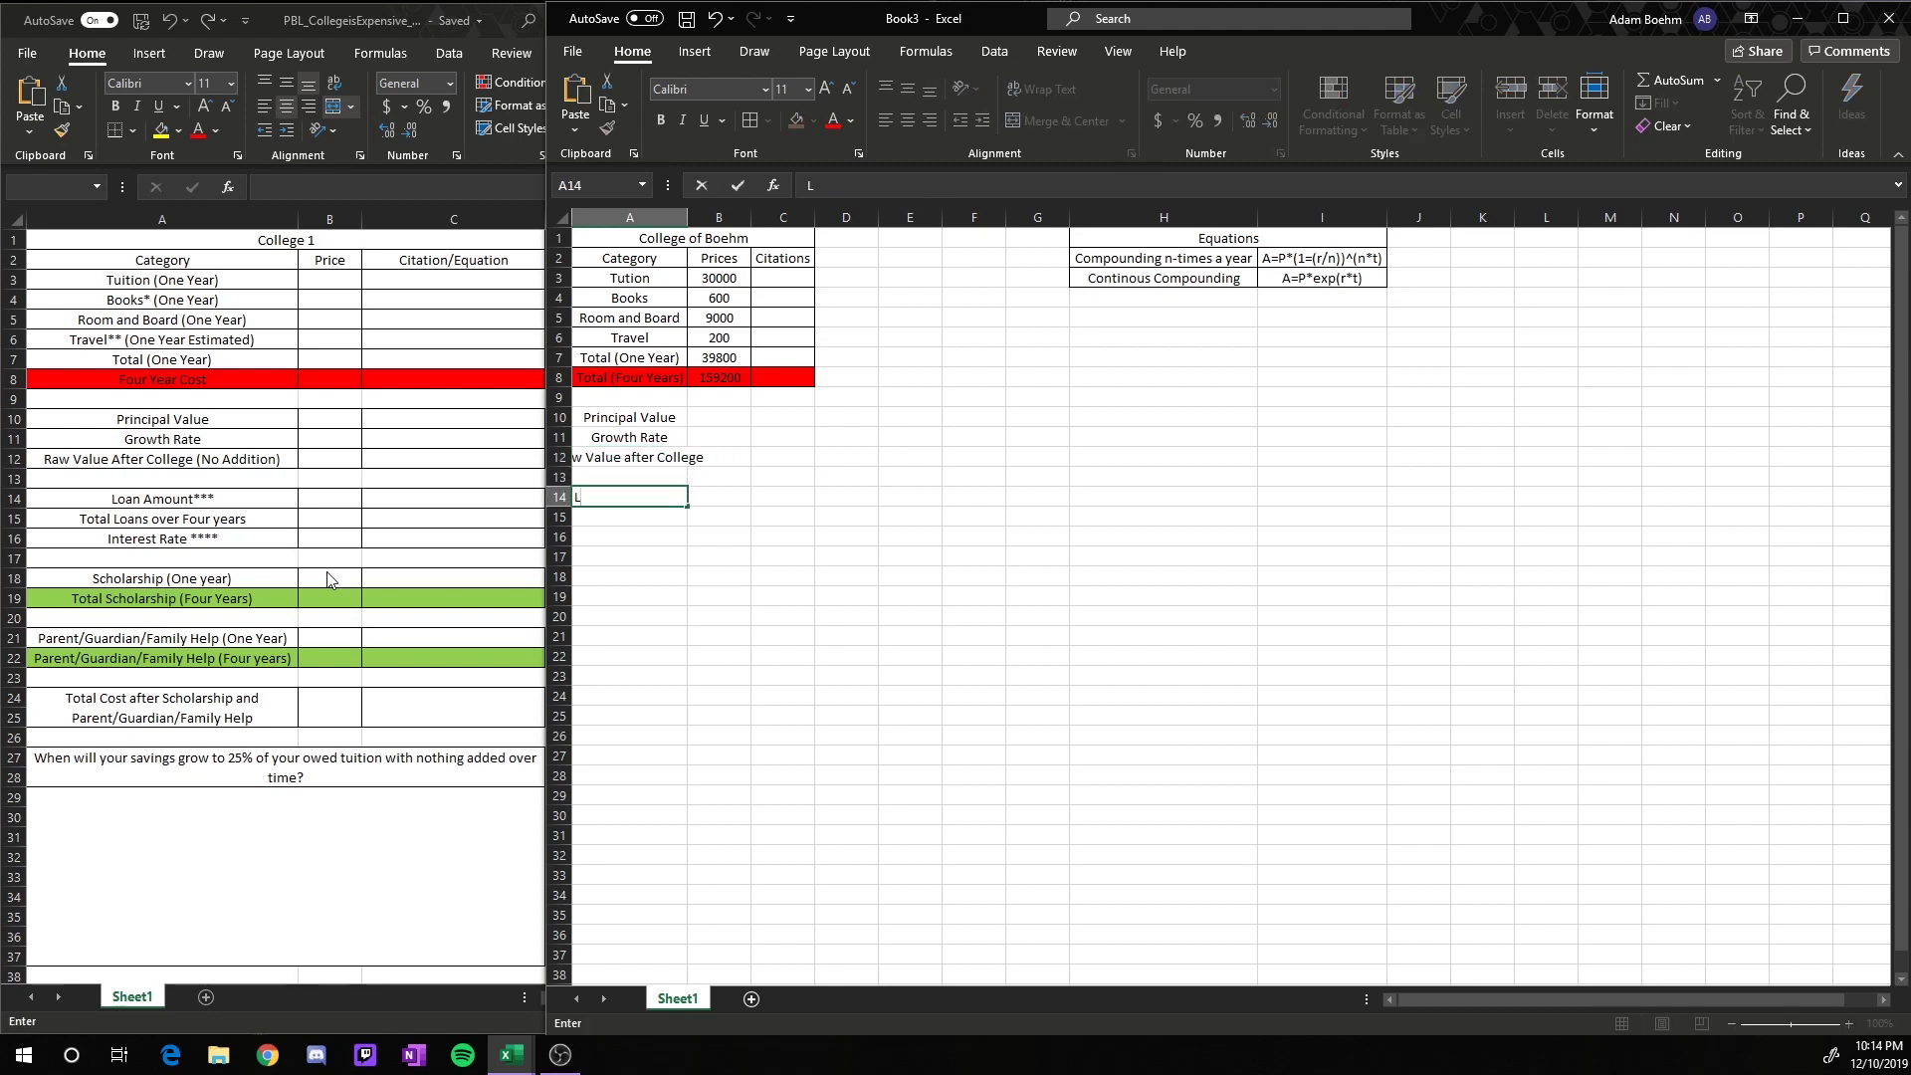
key(BackSpace)
key(Return)
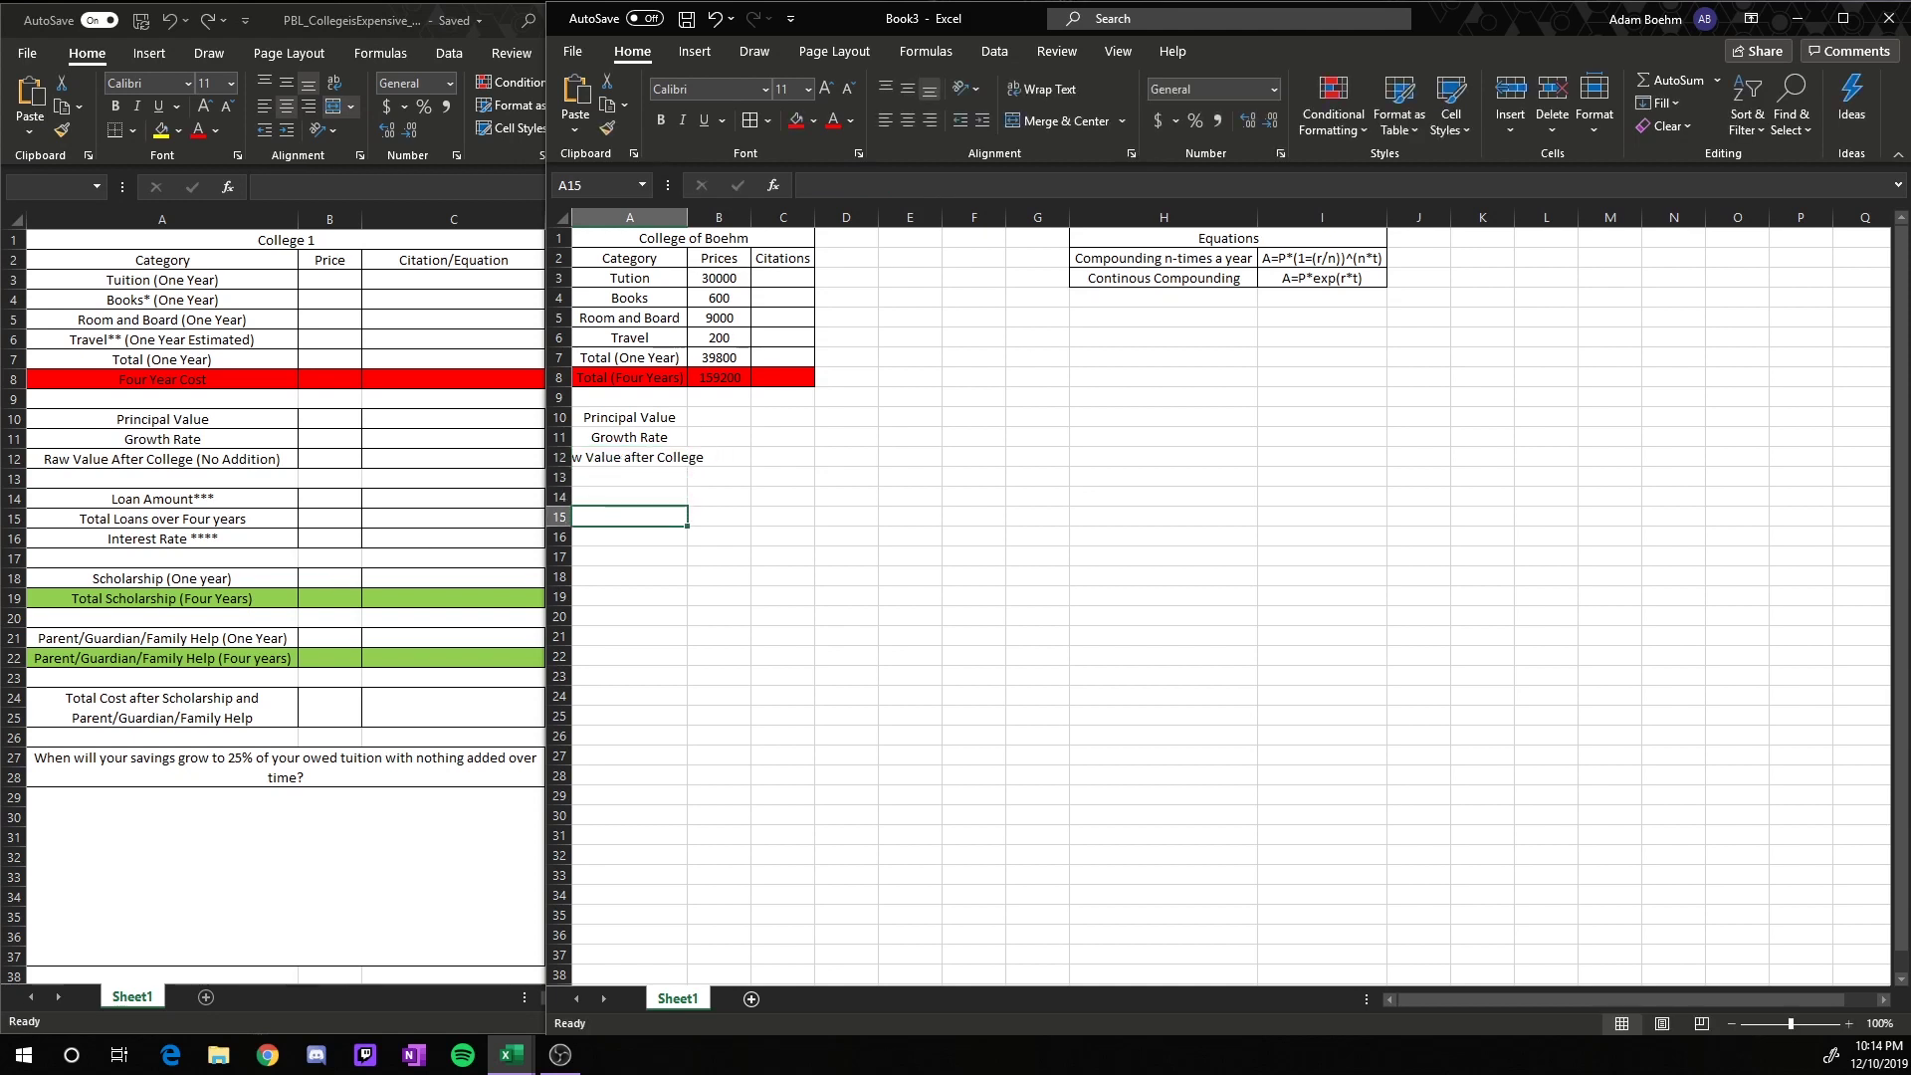
key(BackSpace)
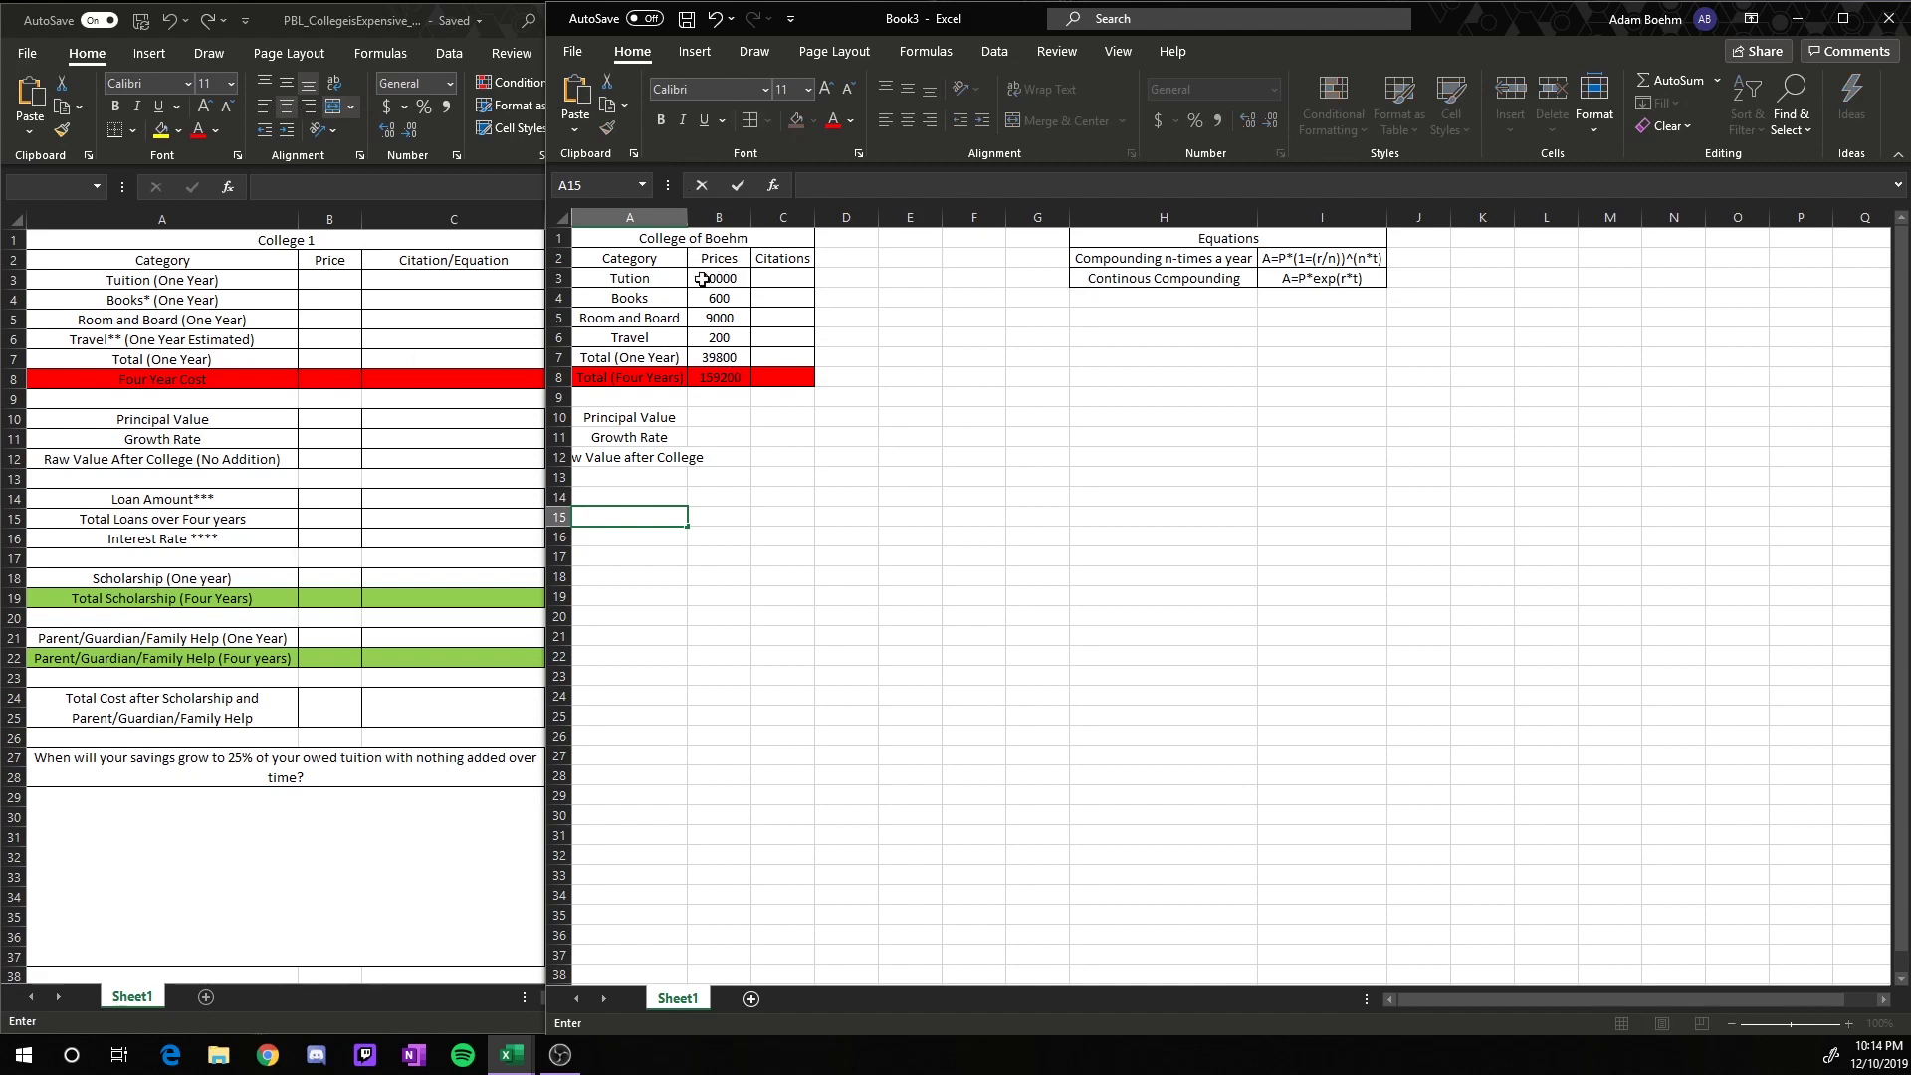
Auto-fit the width of column A to its longest label.
click(637, 422)
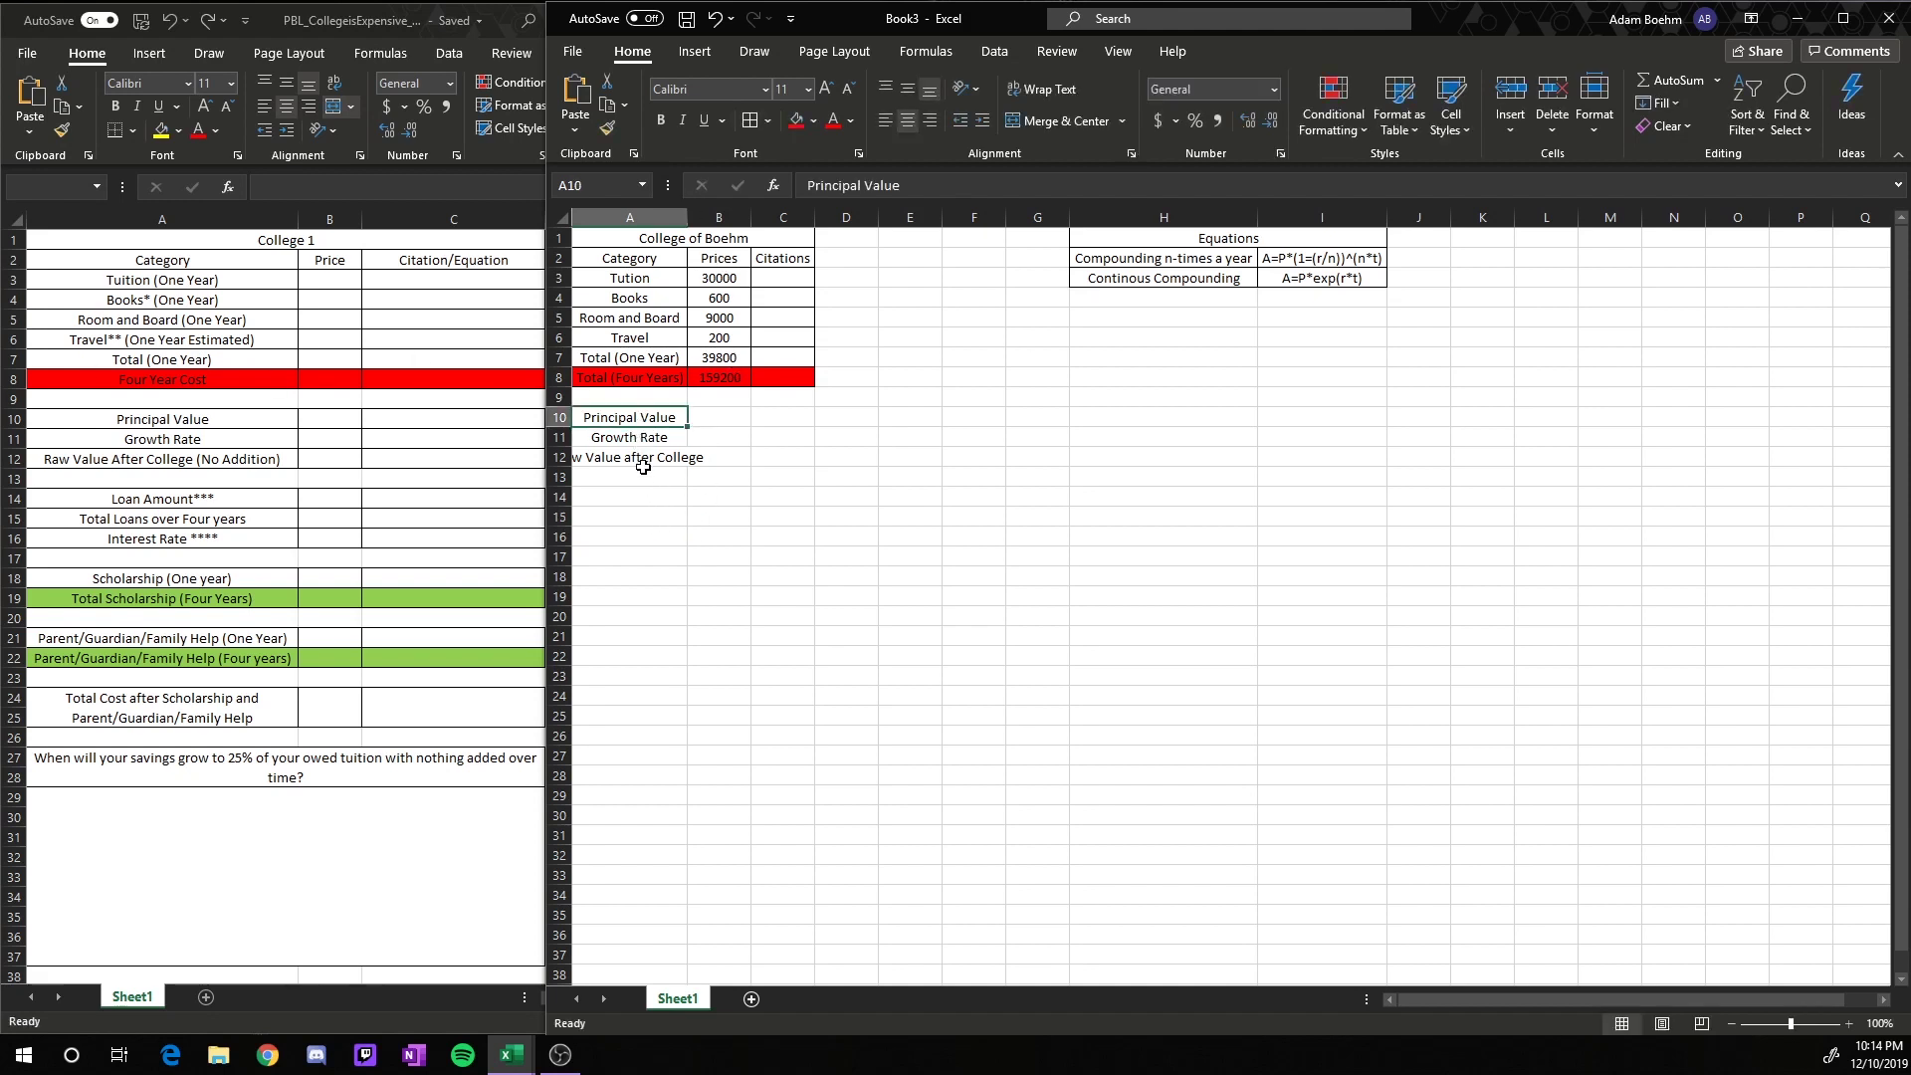
click(640, 457)
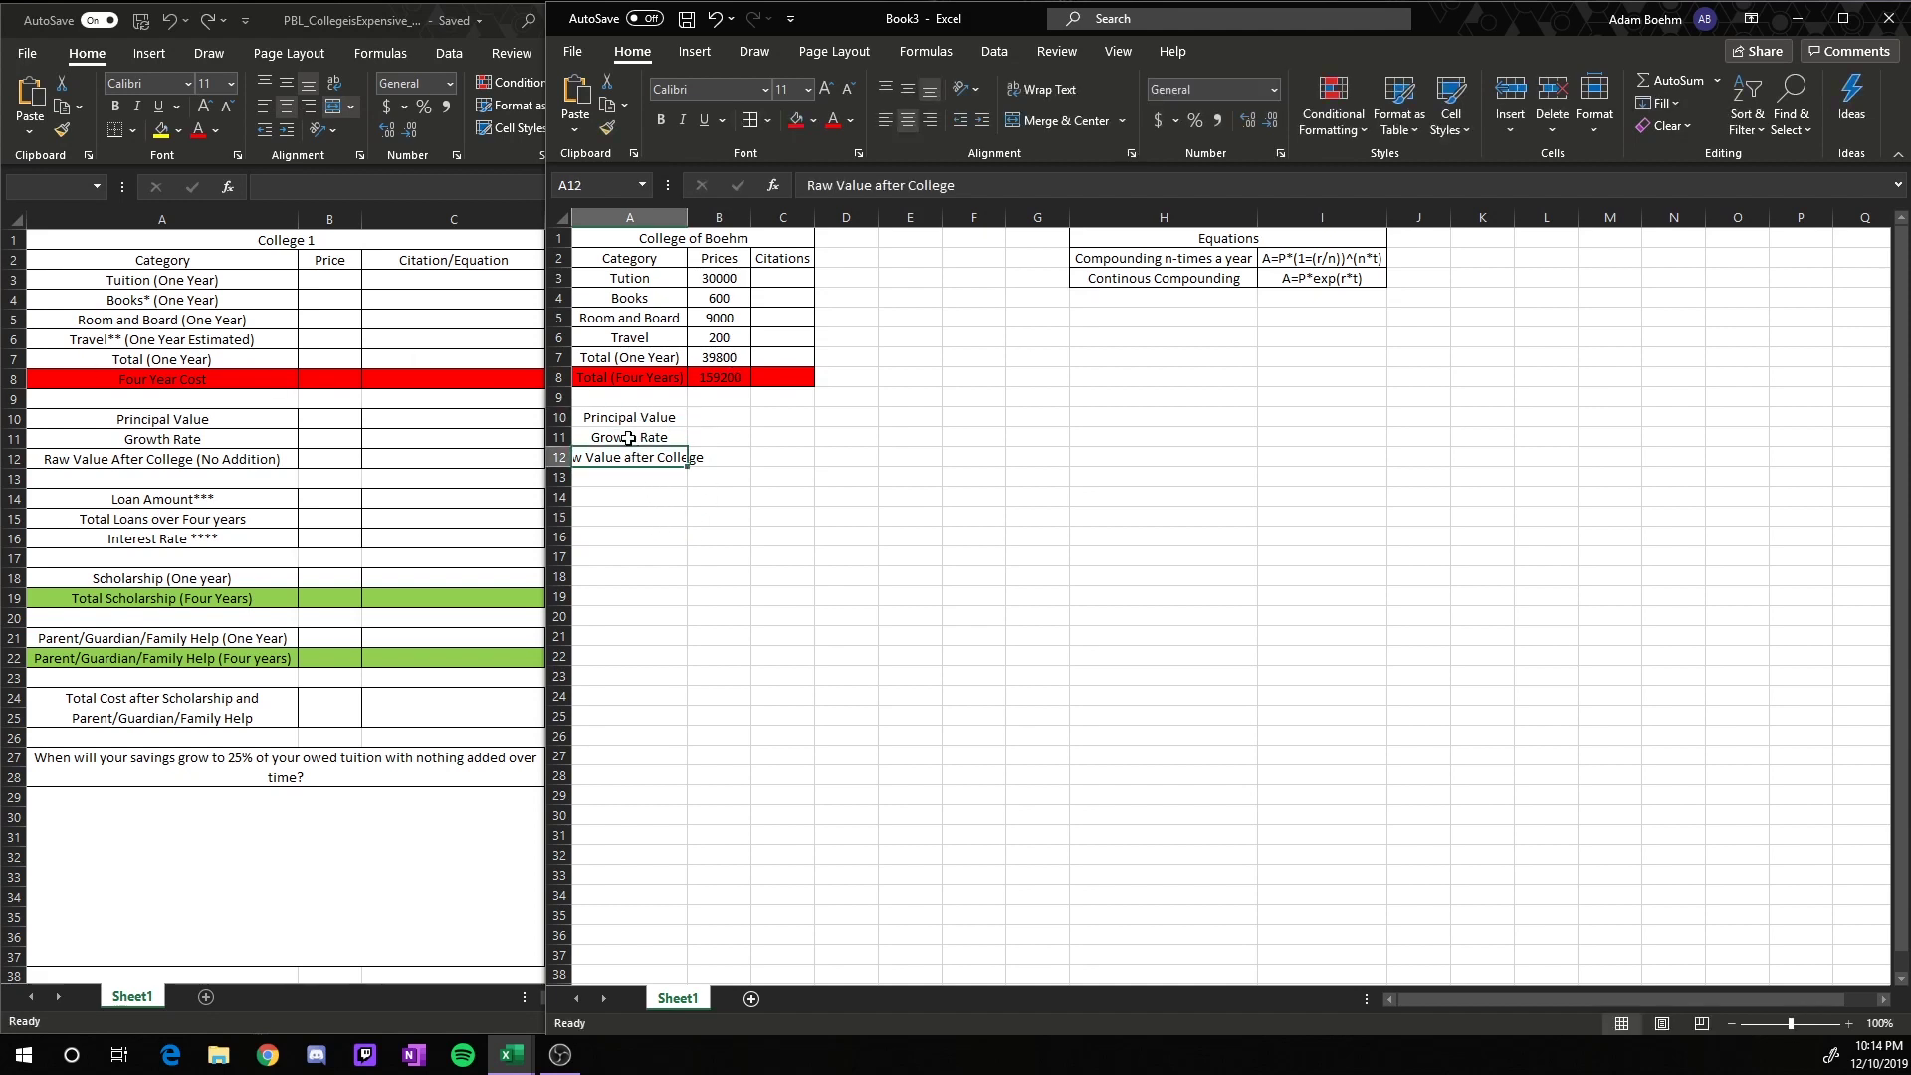
double_click(687, 217)
click(688, 572)
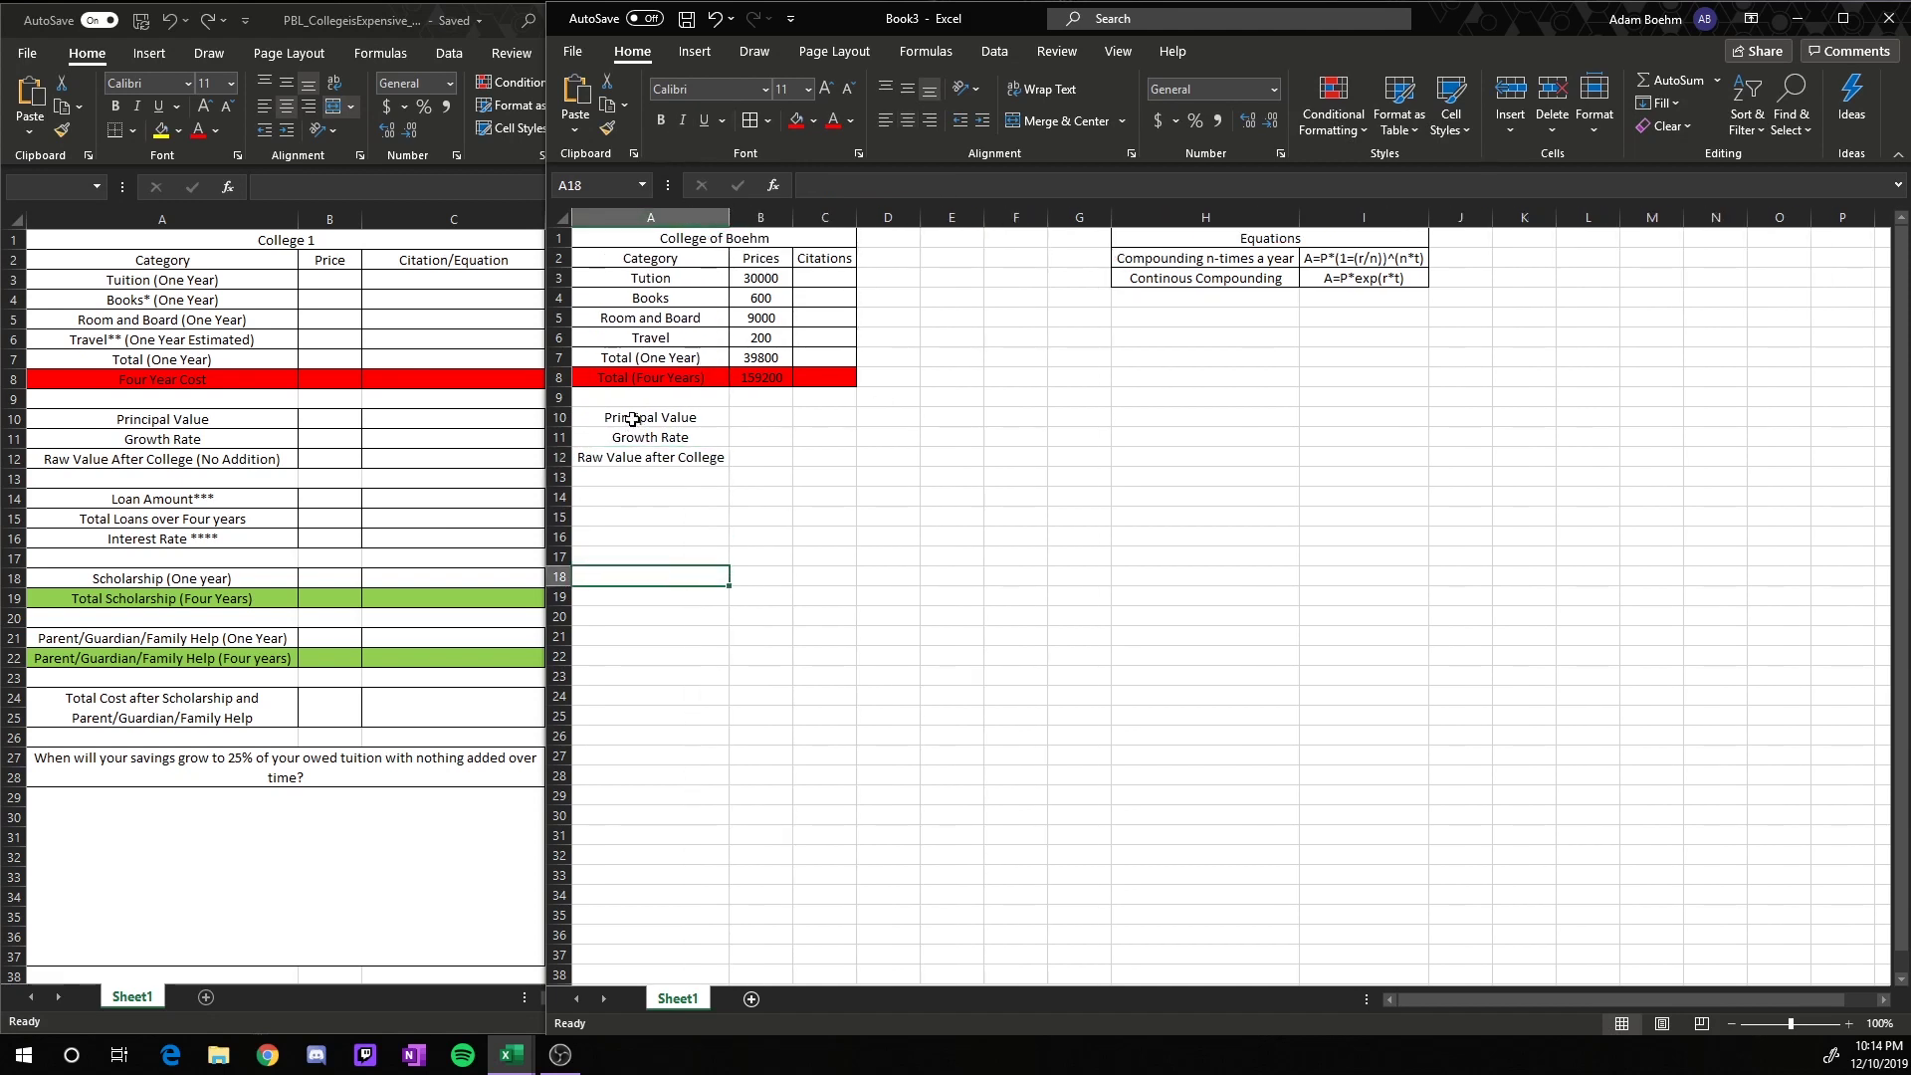
Apply All Borders to the savings block in cells A10:C12 and deselect it.
drag(633, 419, 837, 458)
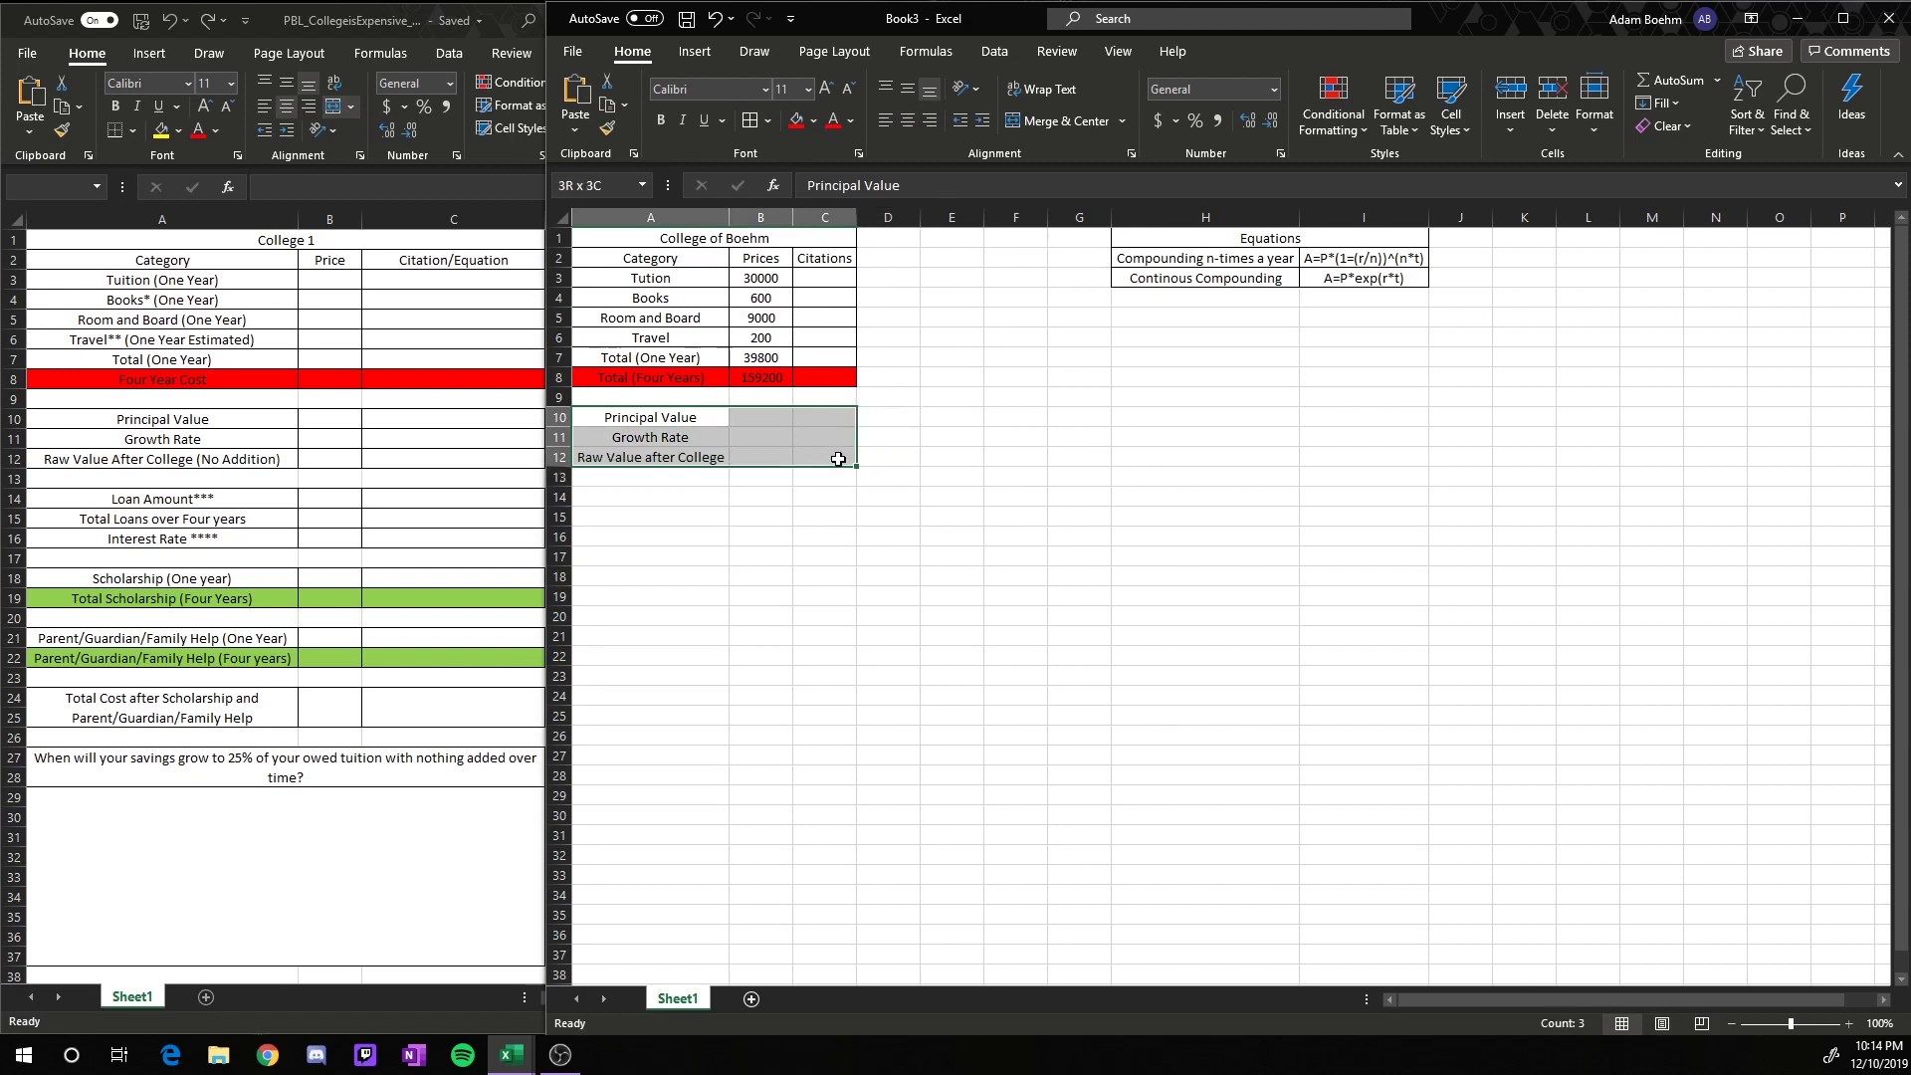
click(752, 131)
click(806, 594)
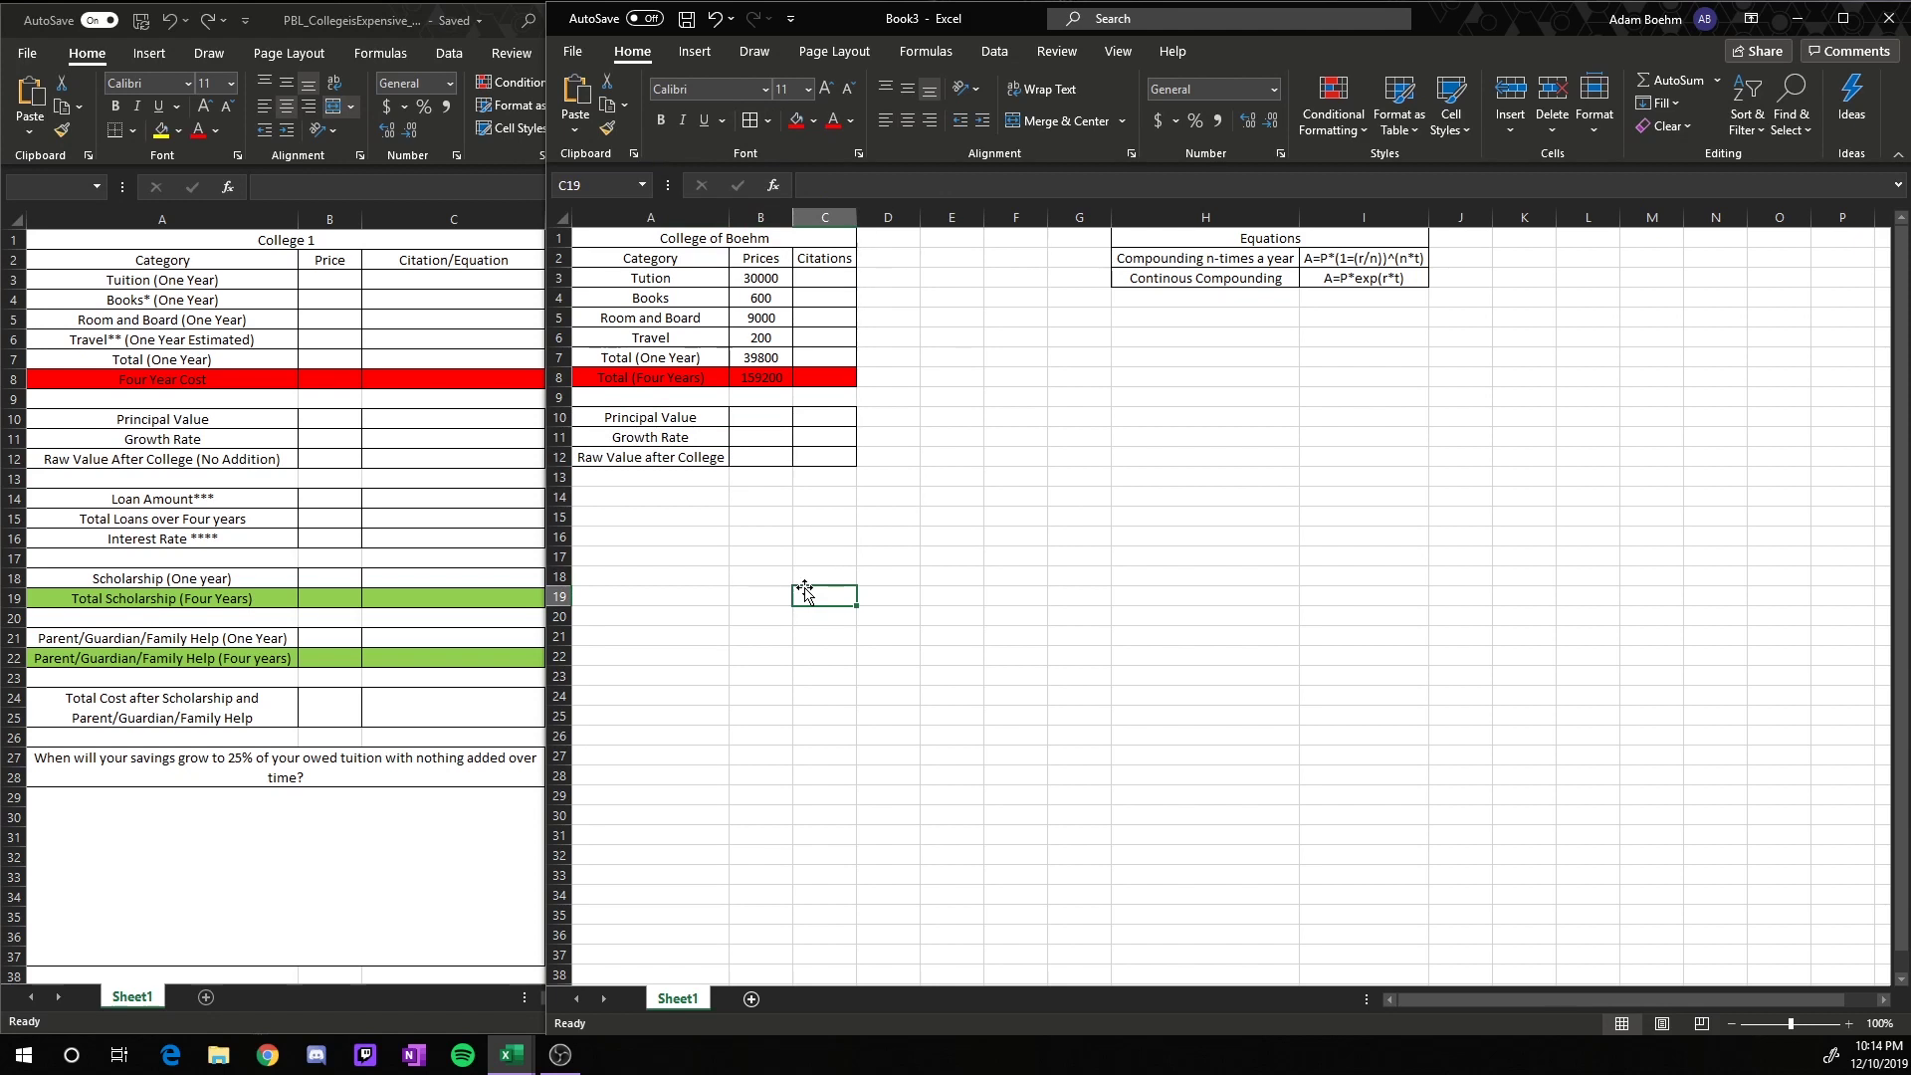
Review the template workbook's total cost section and side notes, and return to the Book3 workbook.
click(386, 548)
click(329, 697)
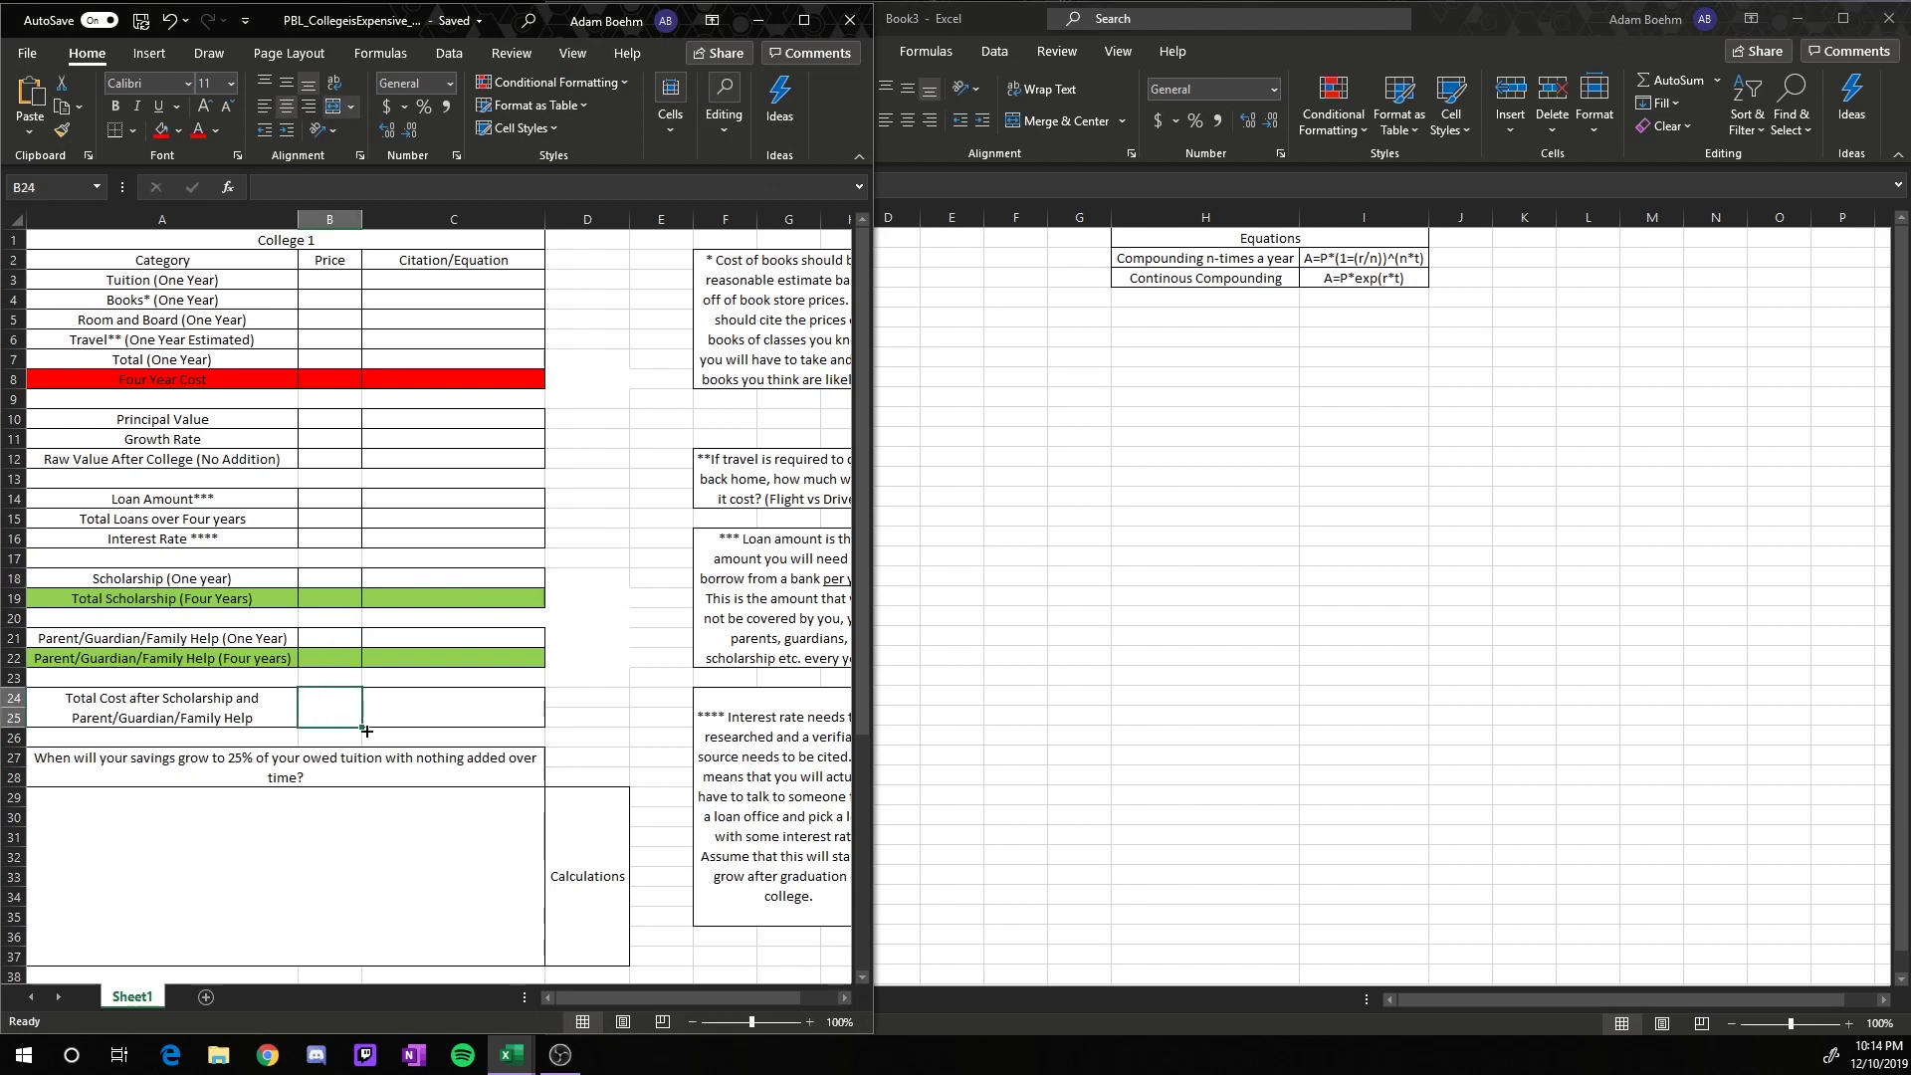
click(1007, 587)
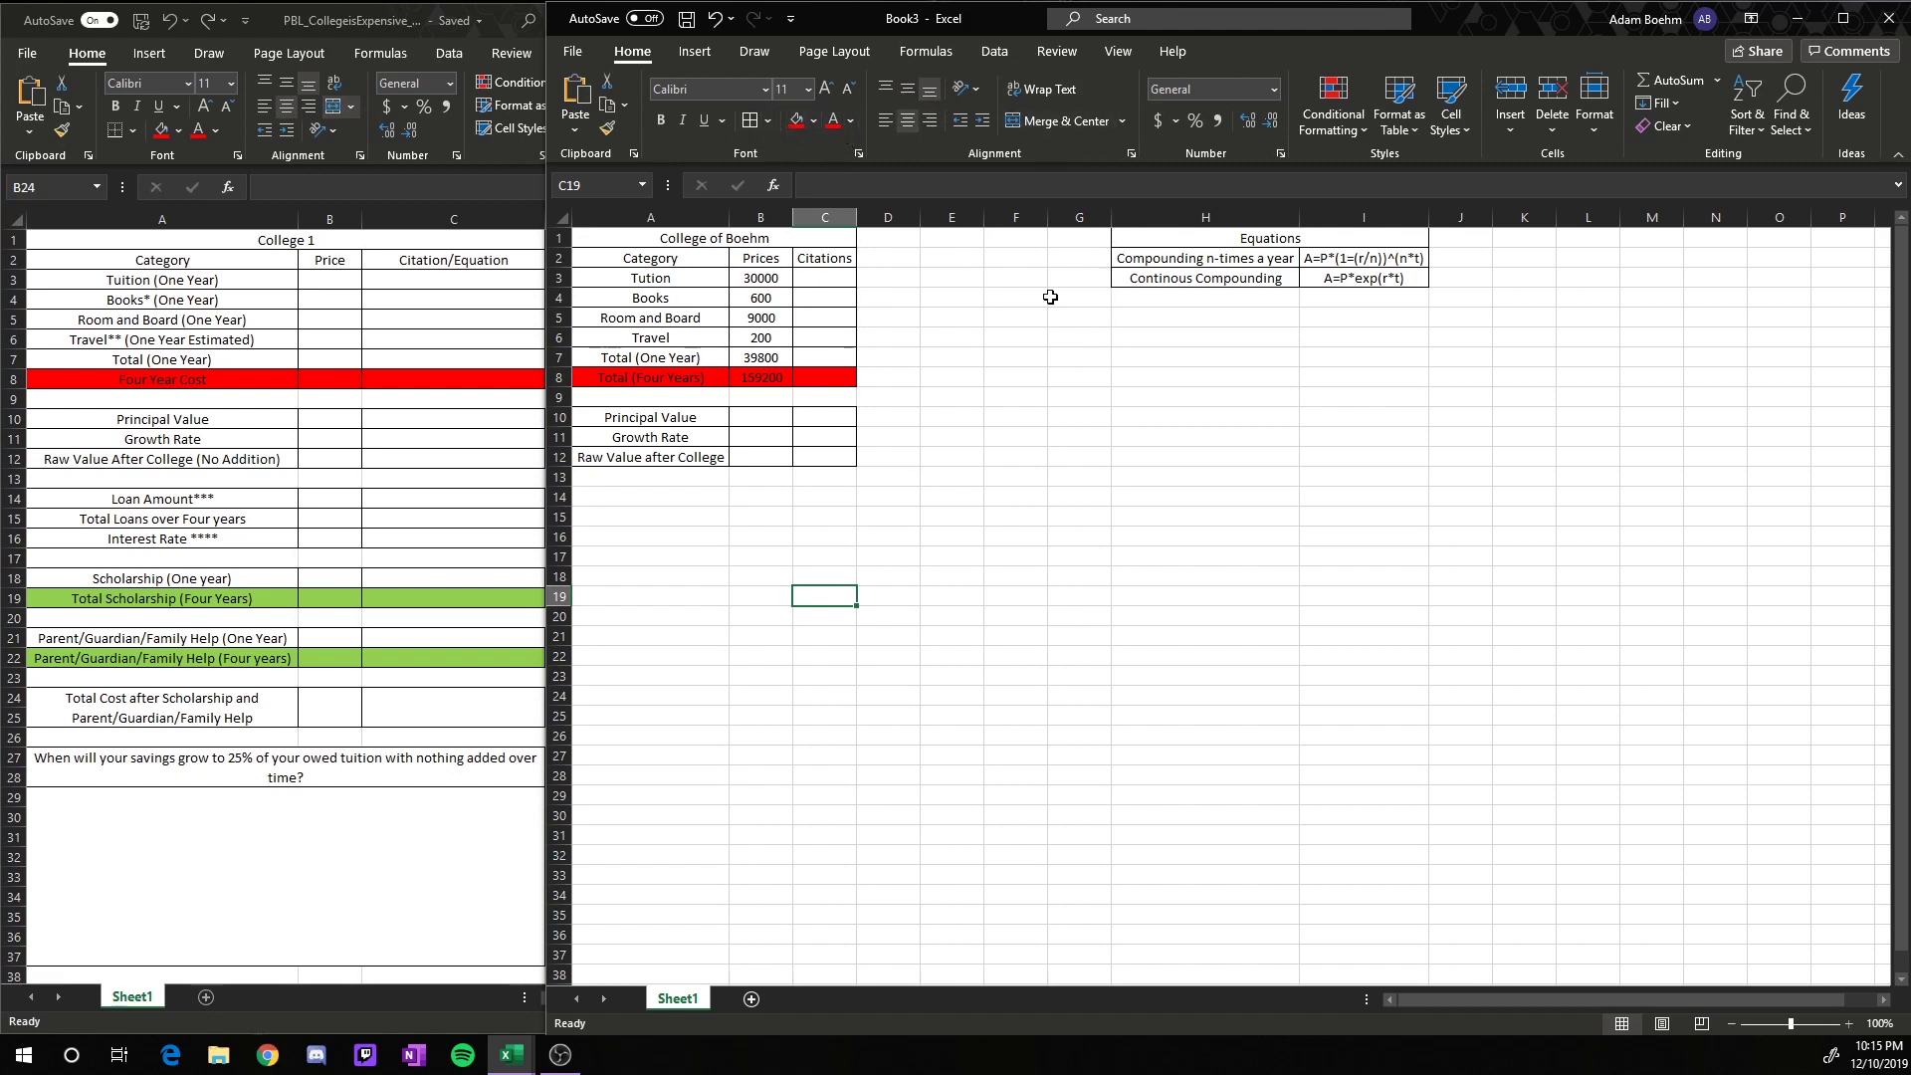
Merge and center cells E5:G14 into one block and fill it with red.
drag(973, 323, 1073, 493)
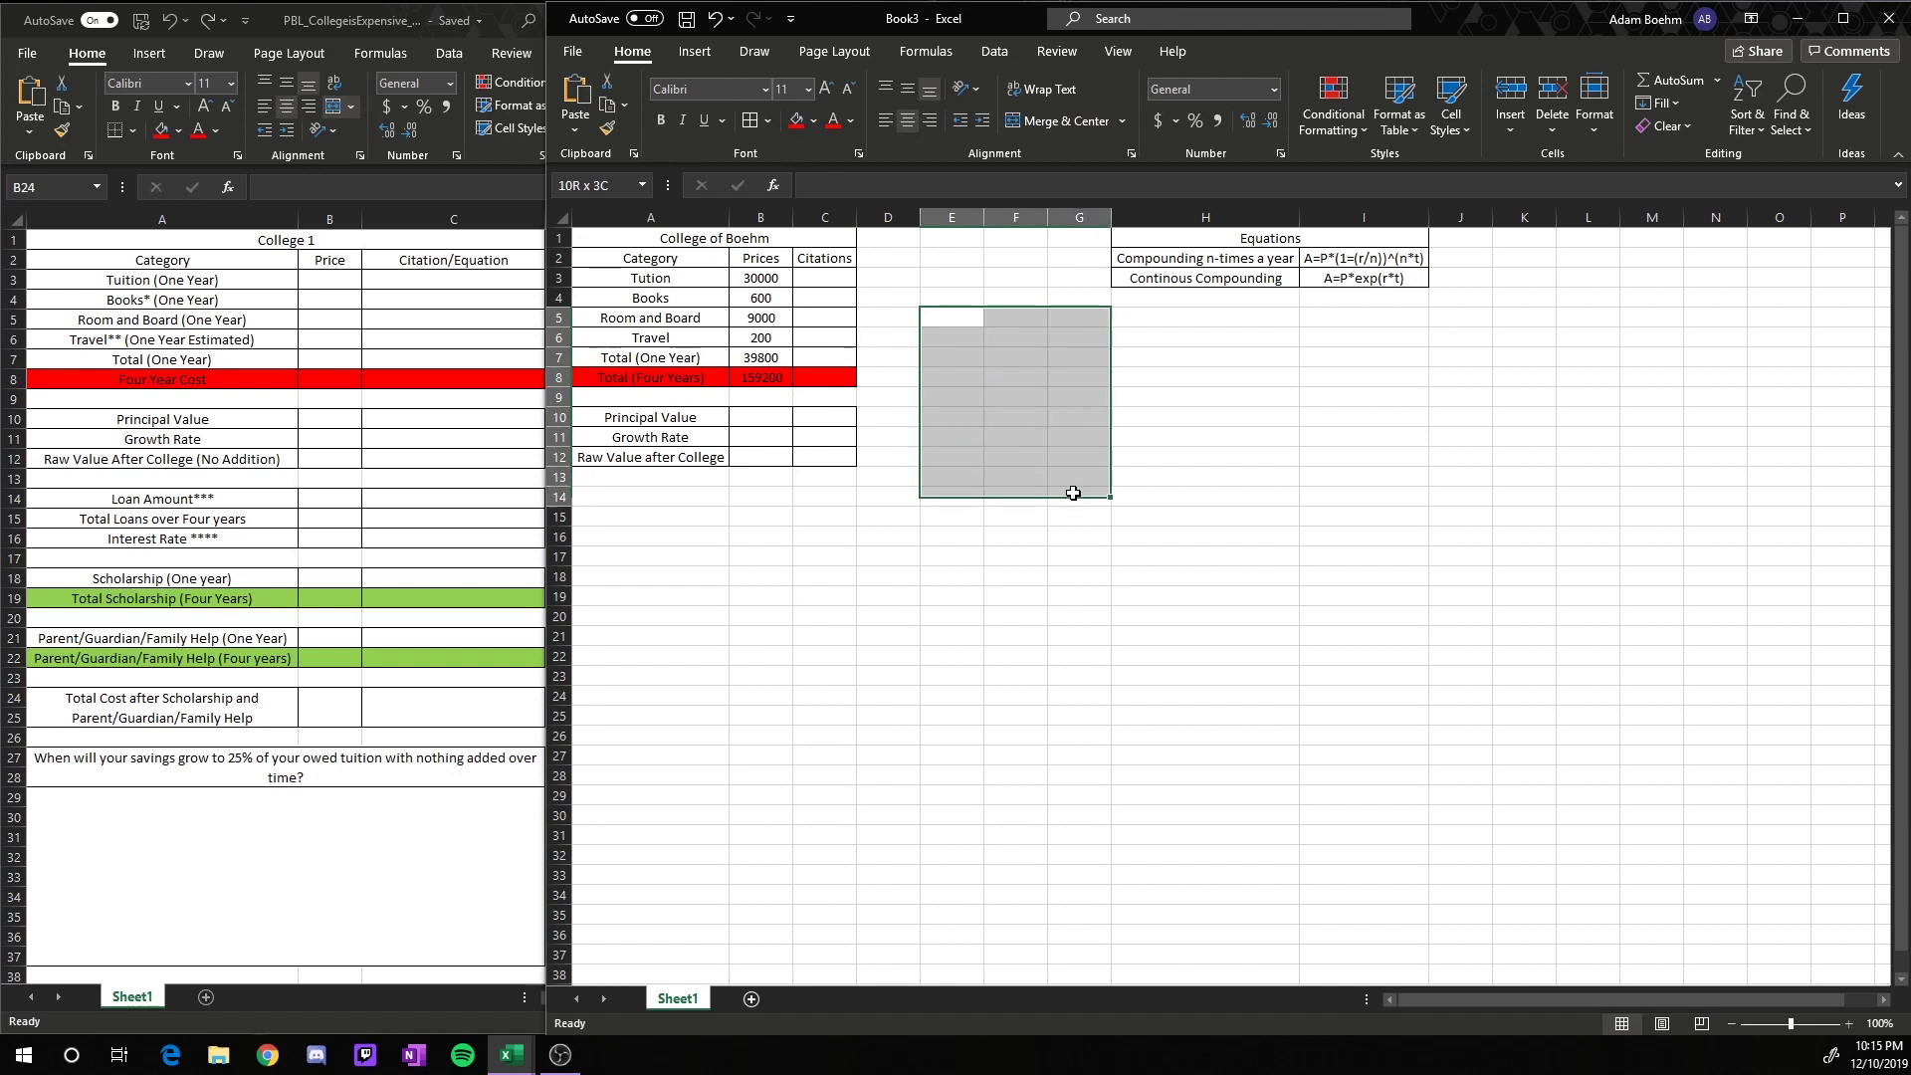
click(1057, 120)
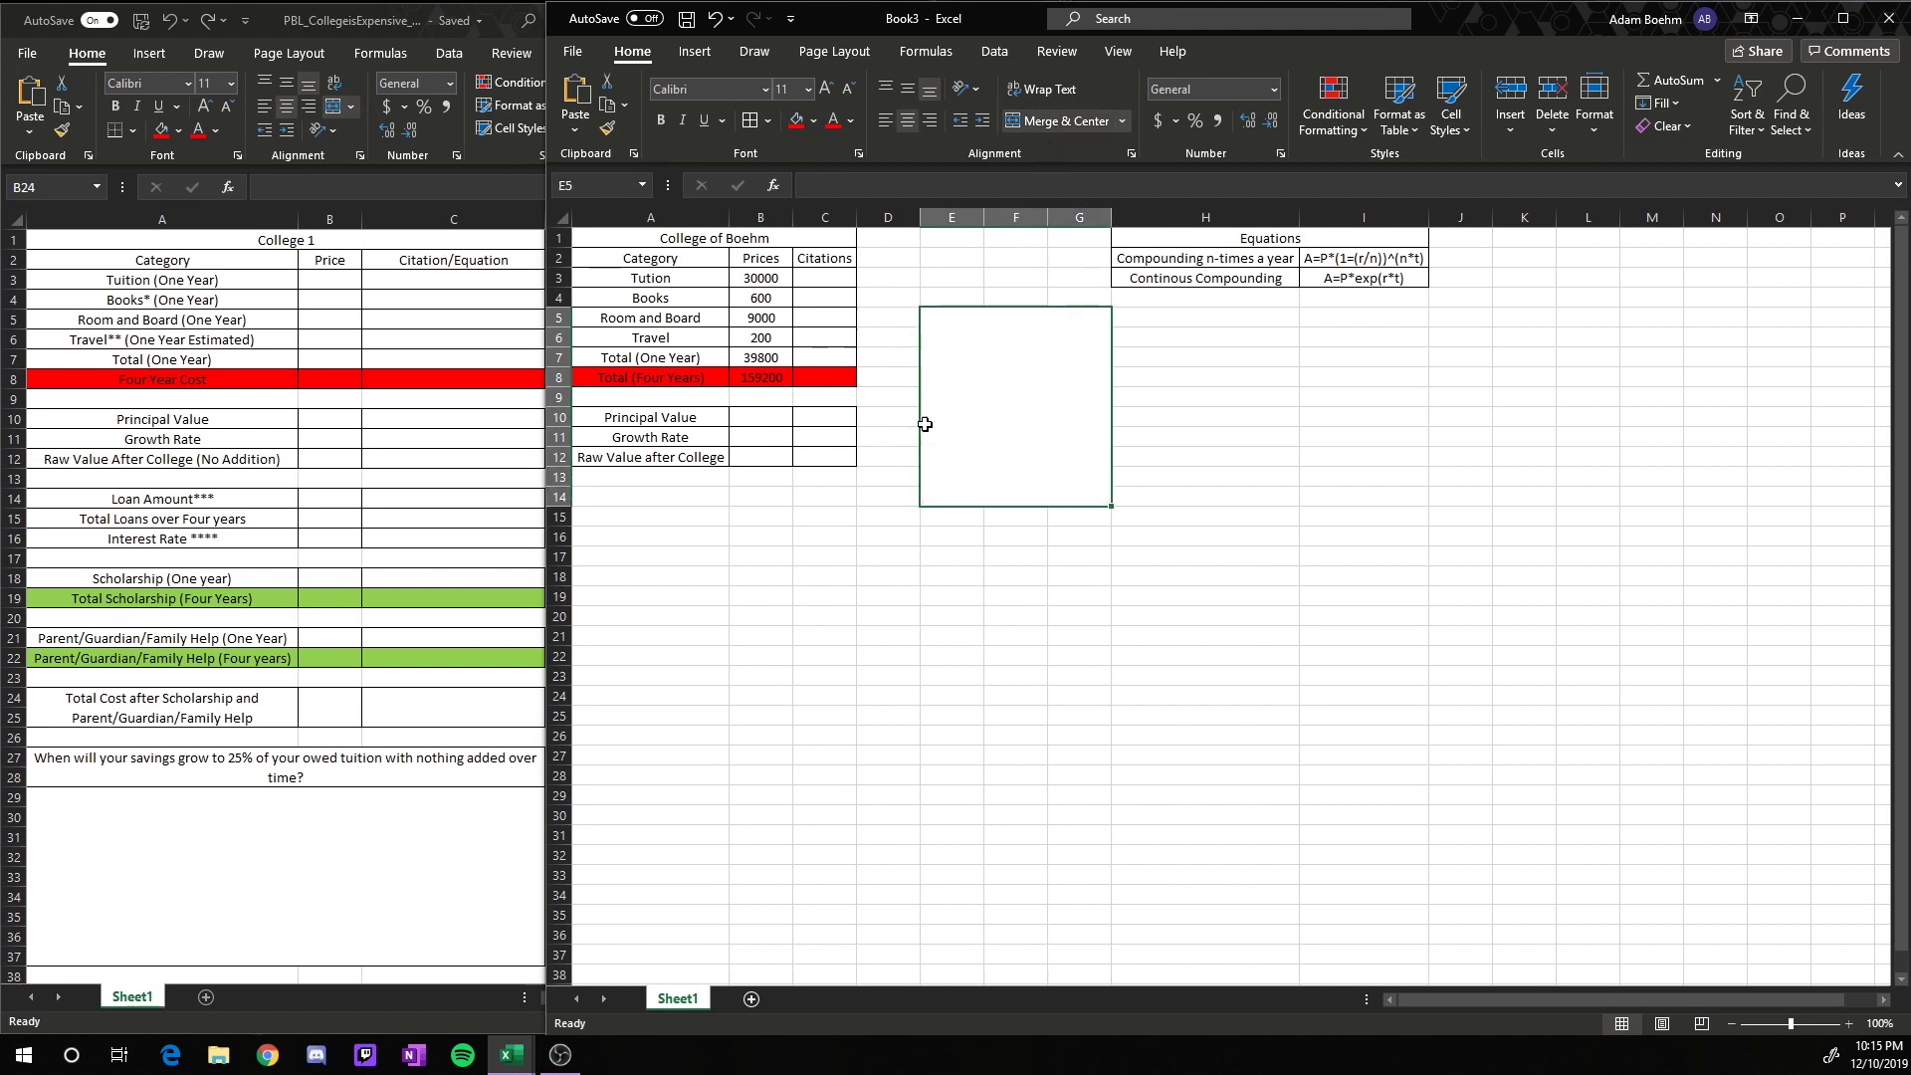
click(796, 130)
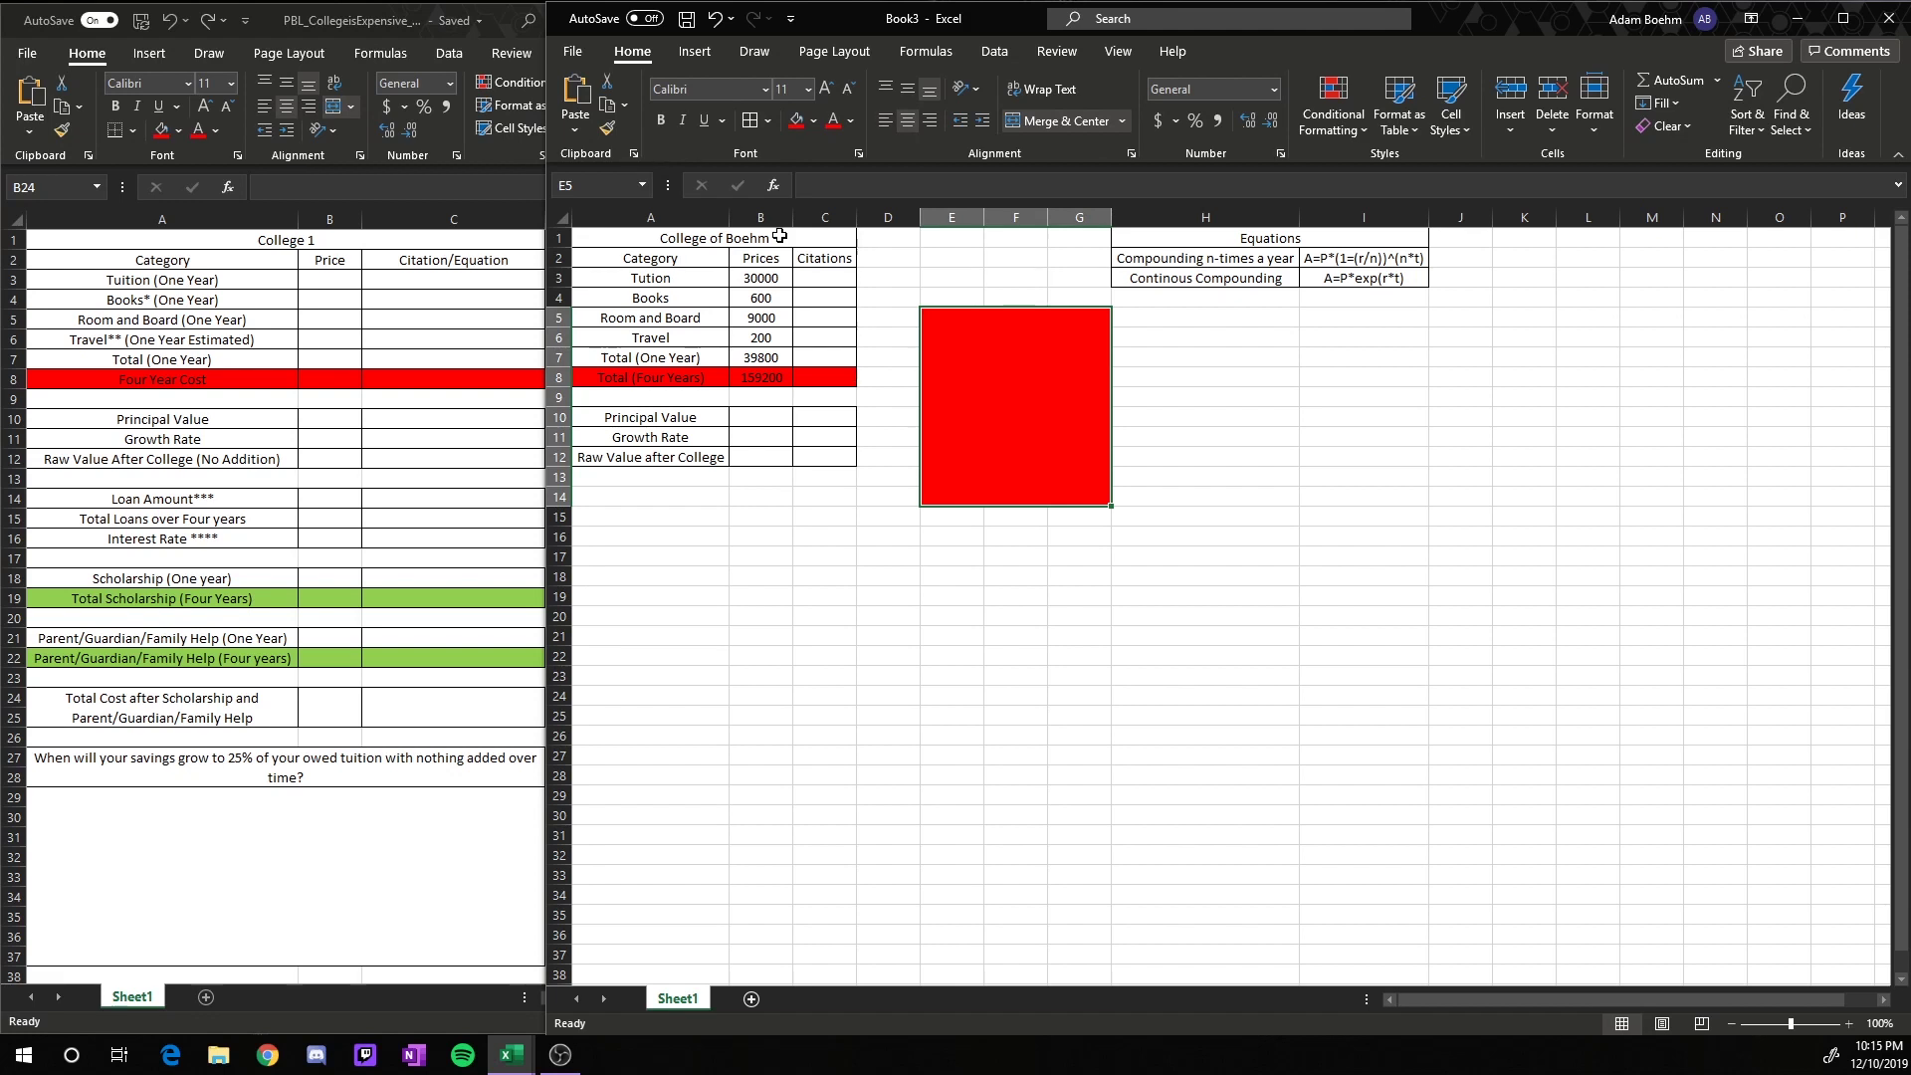
Check the formula in B7 and enter =SUM(B3:B7) as an example in cell H10.
click(738, 358)
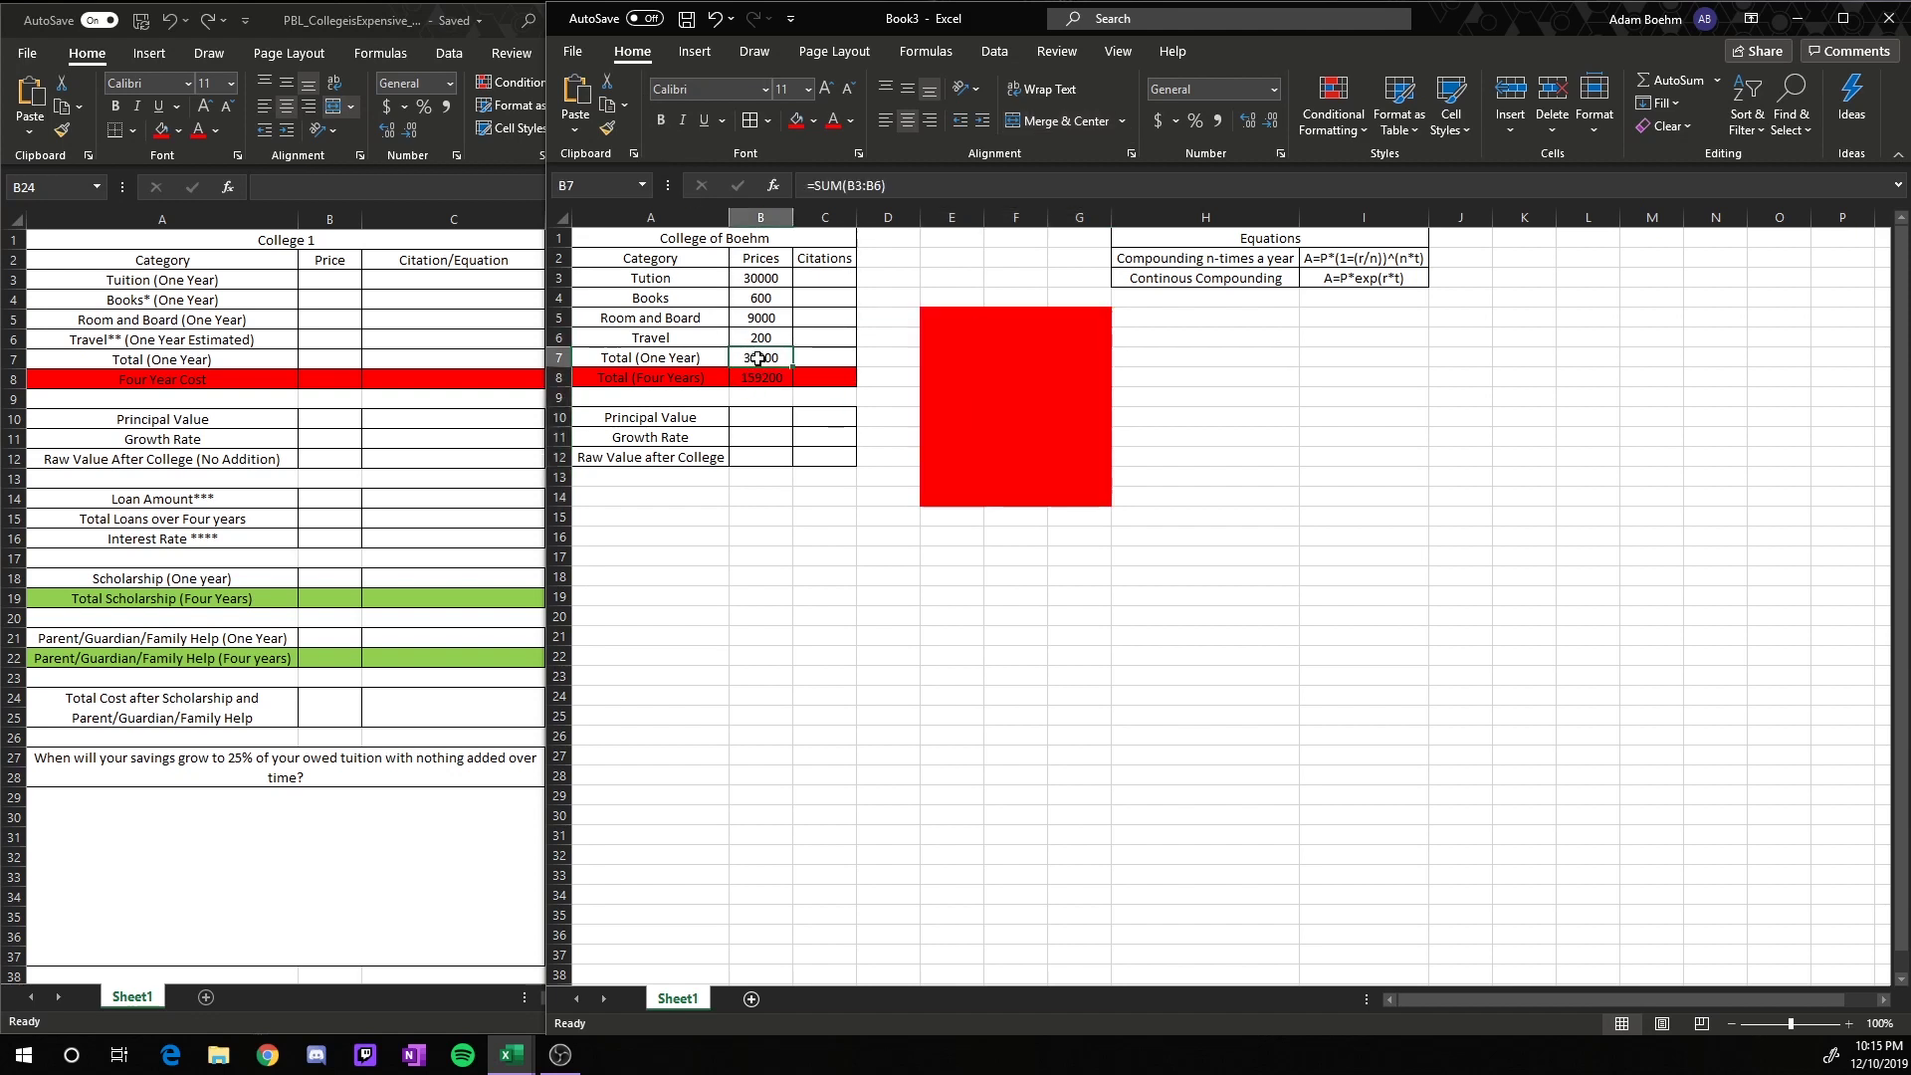
click(1239, 410)
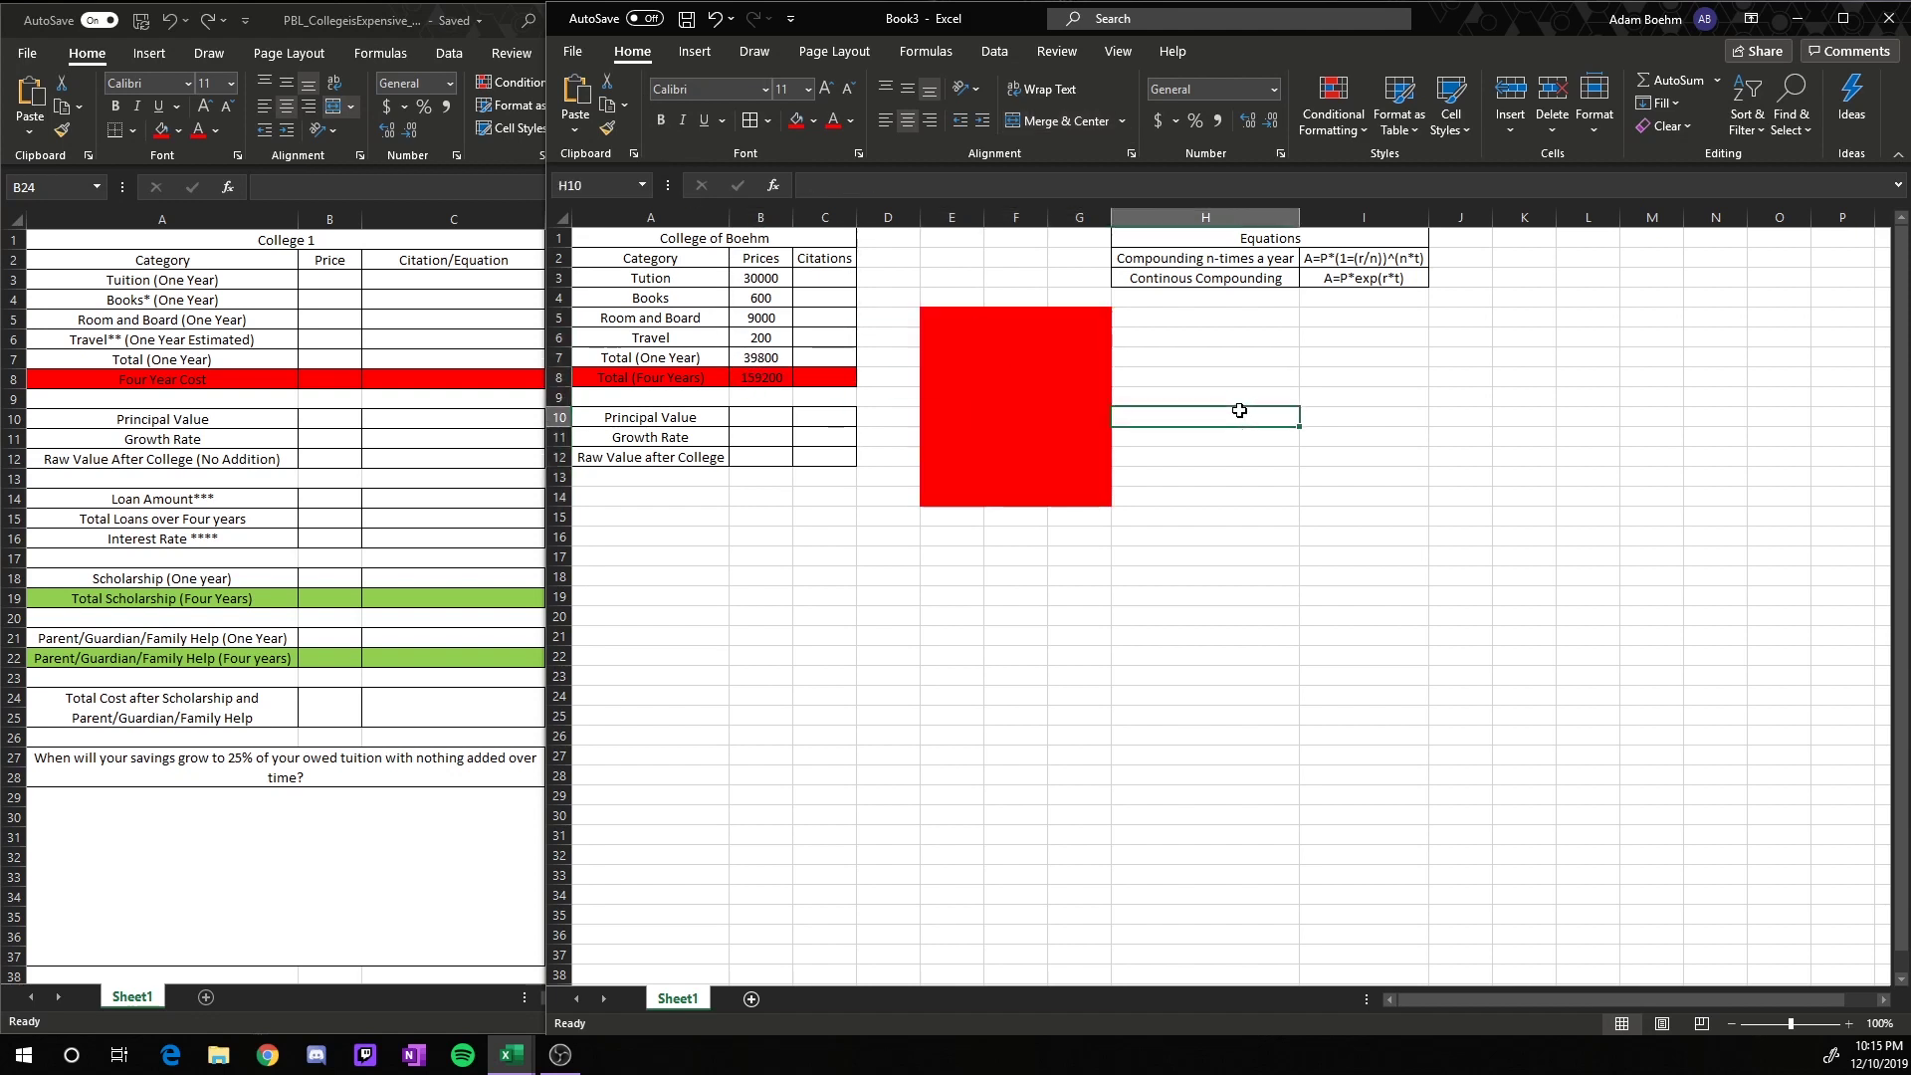
text(=sum()
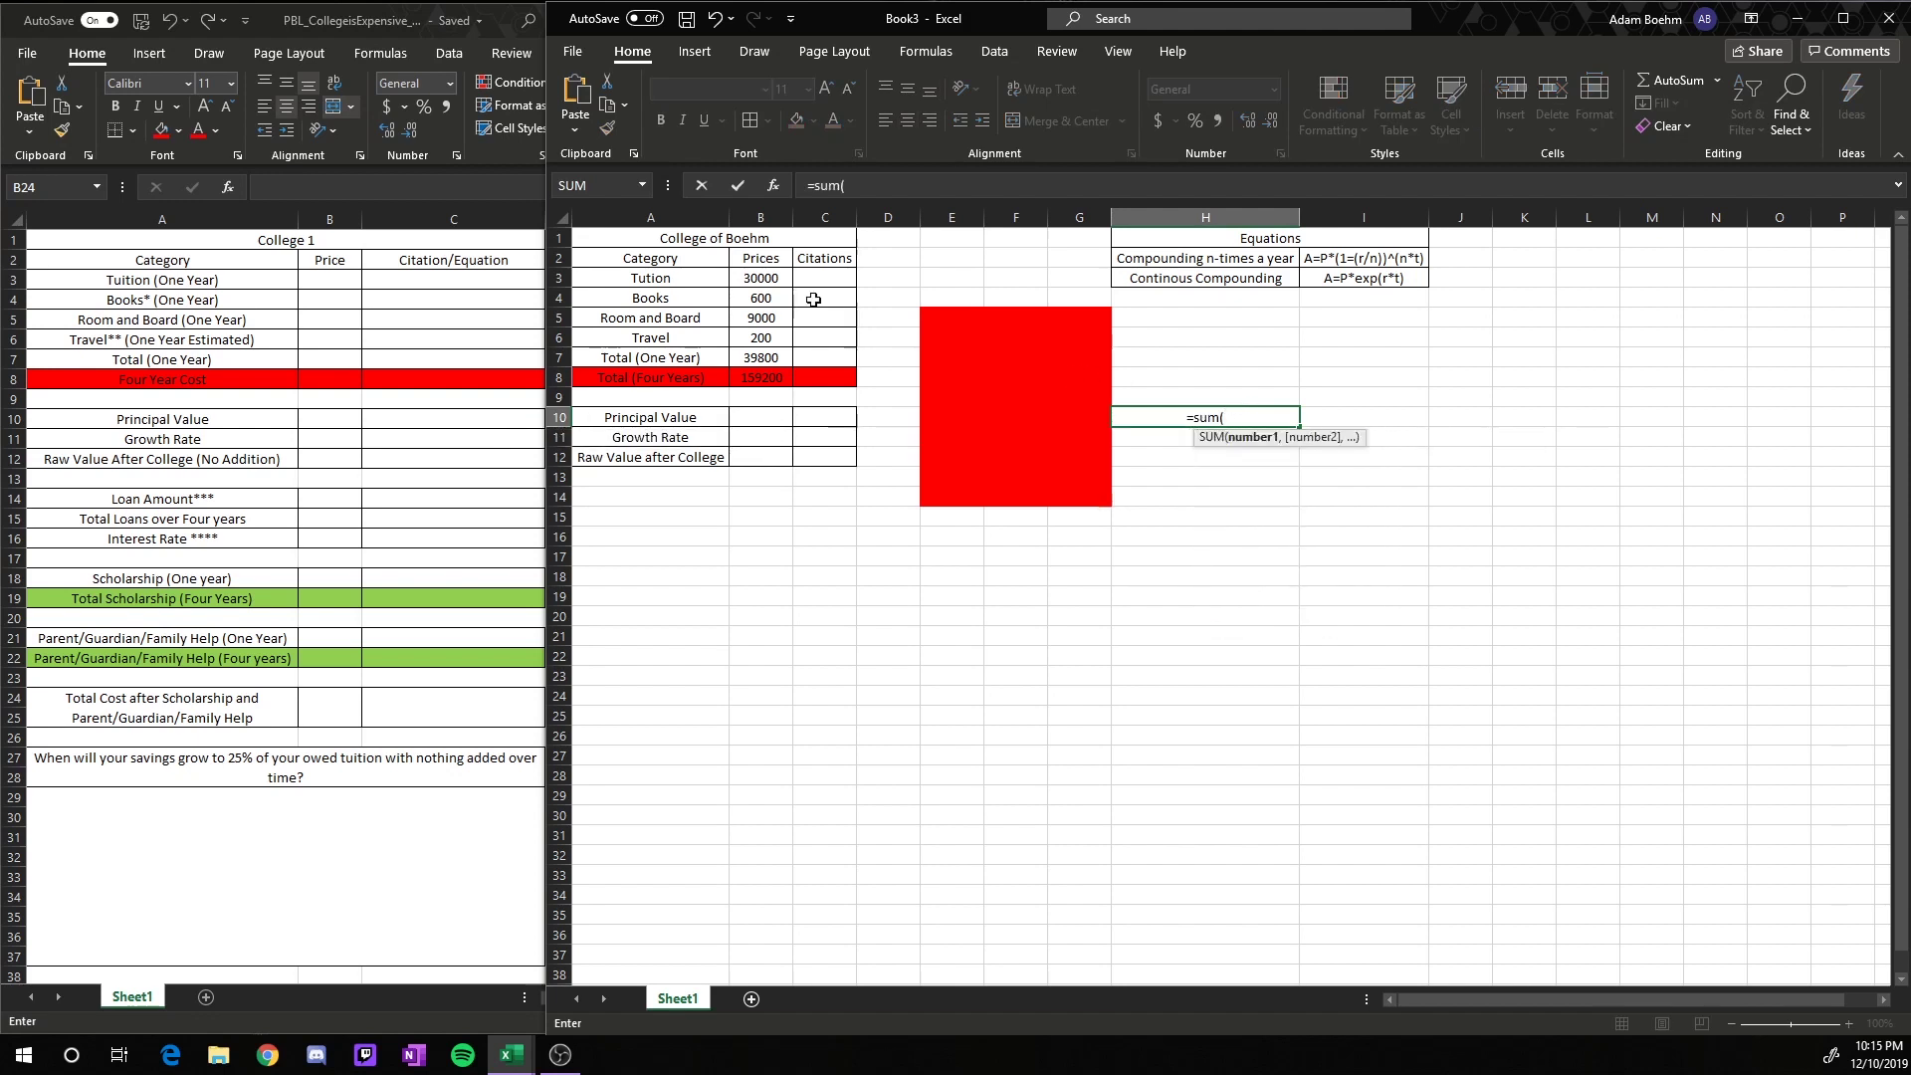
drag(757, 282, 758, 359)
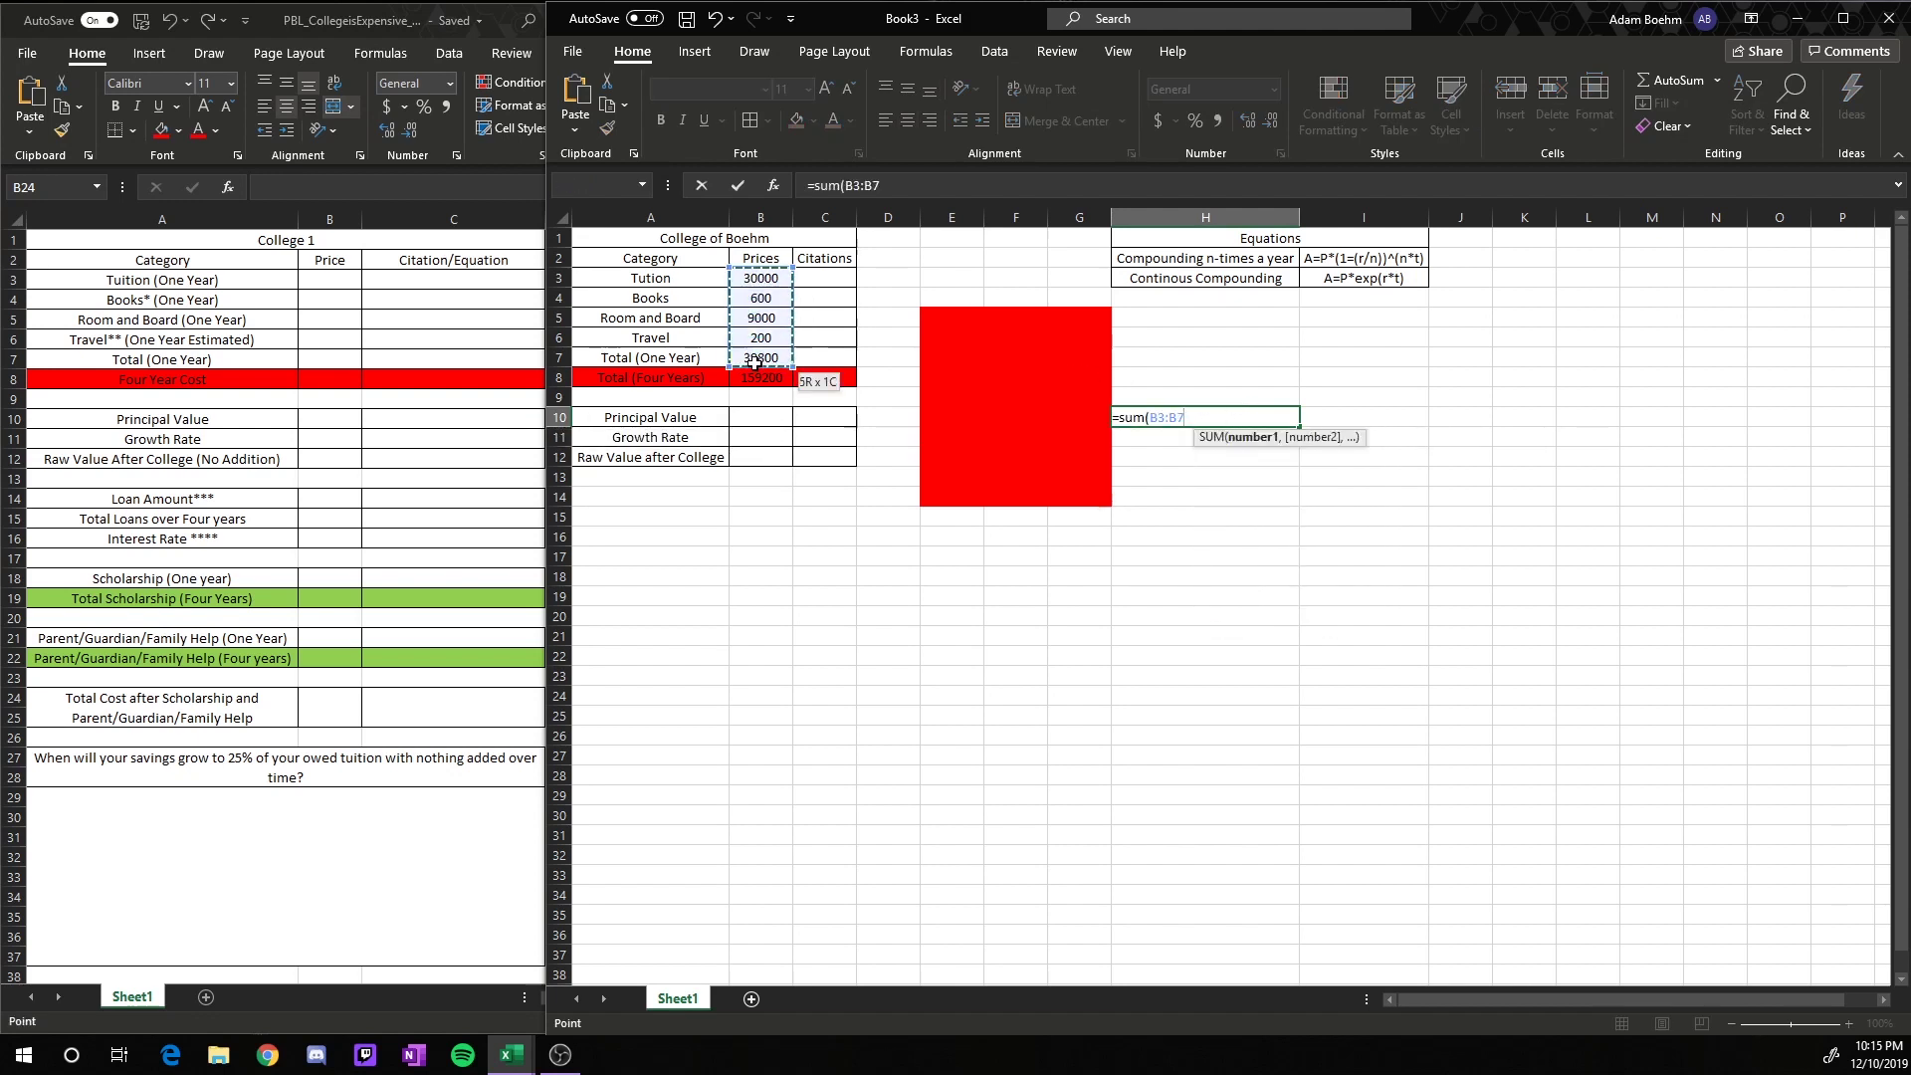
text())
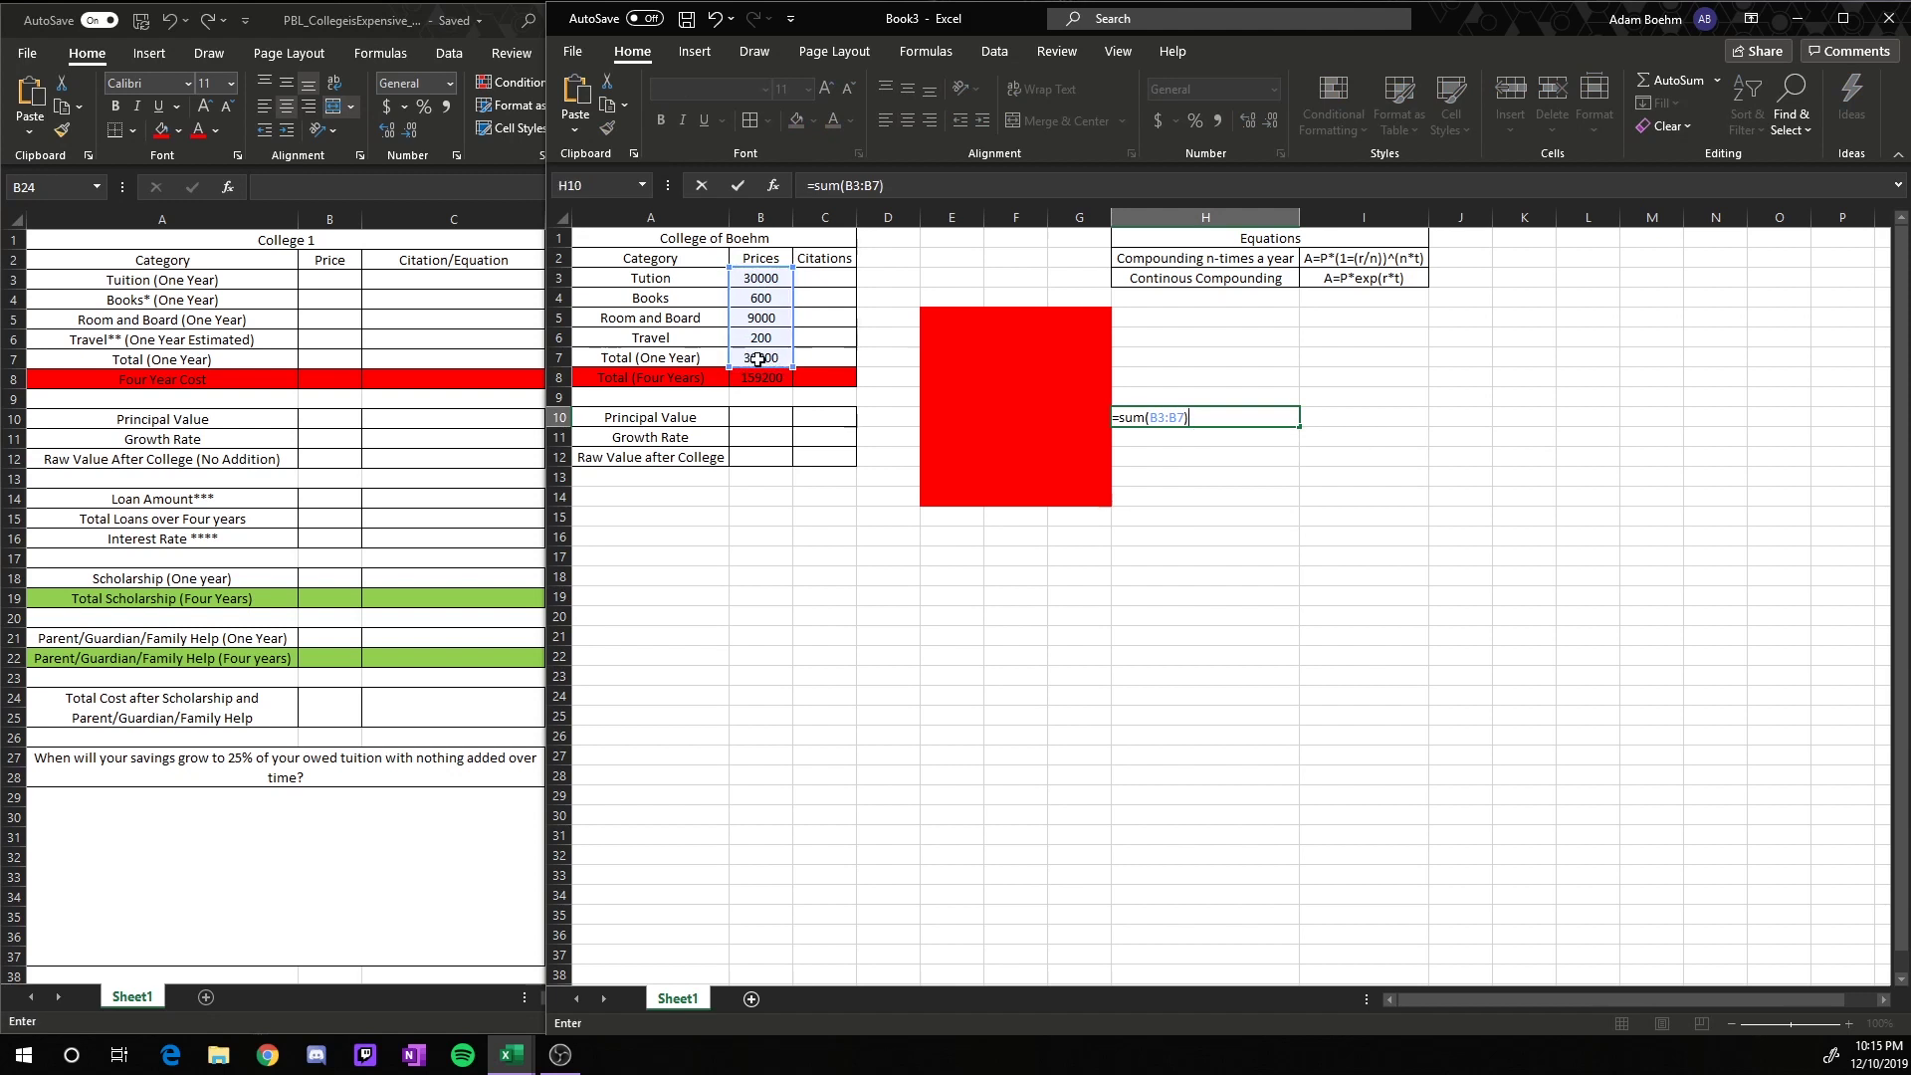
key(Return)
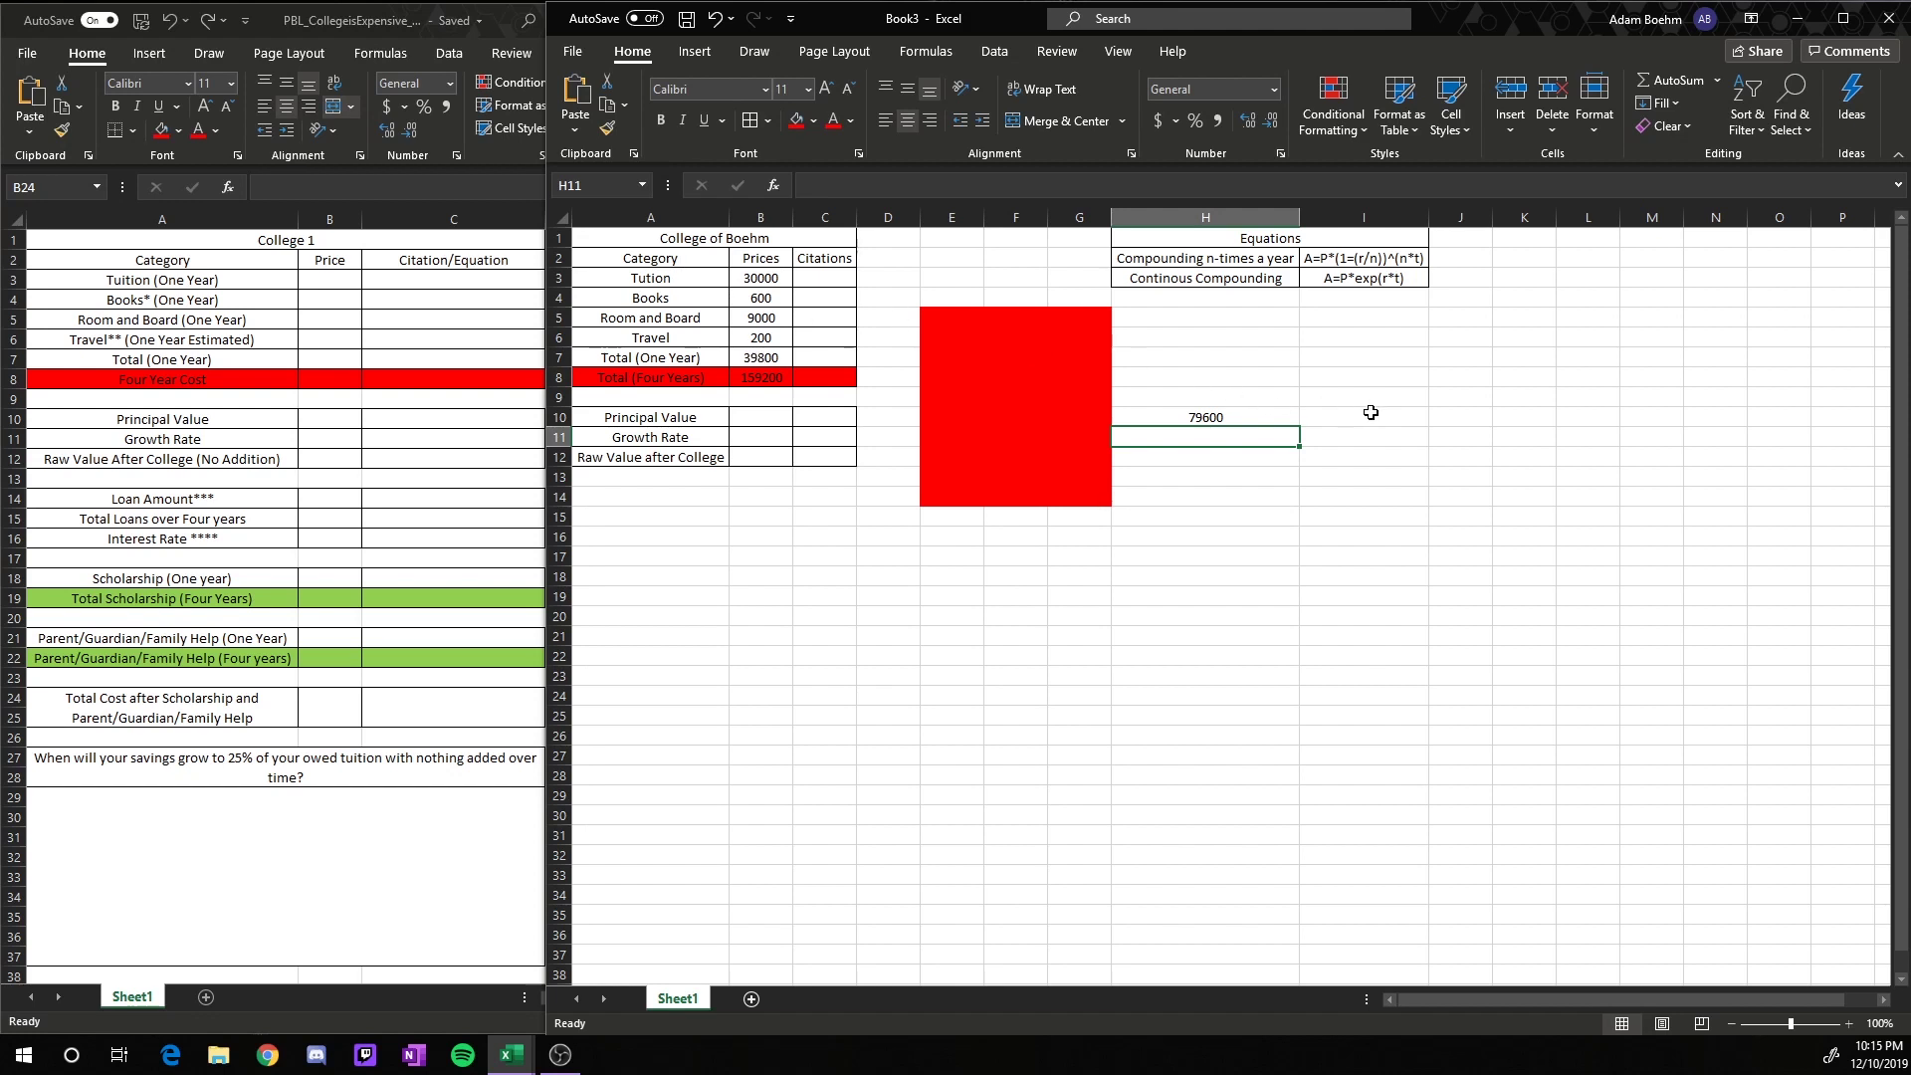
Multiply the example sum by four in cell H11 with the formula =H10*4.
text(=)
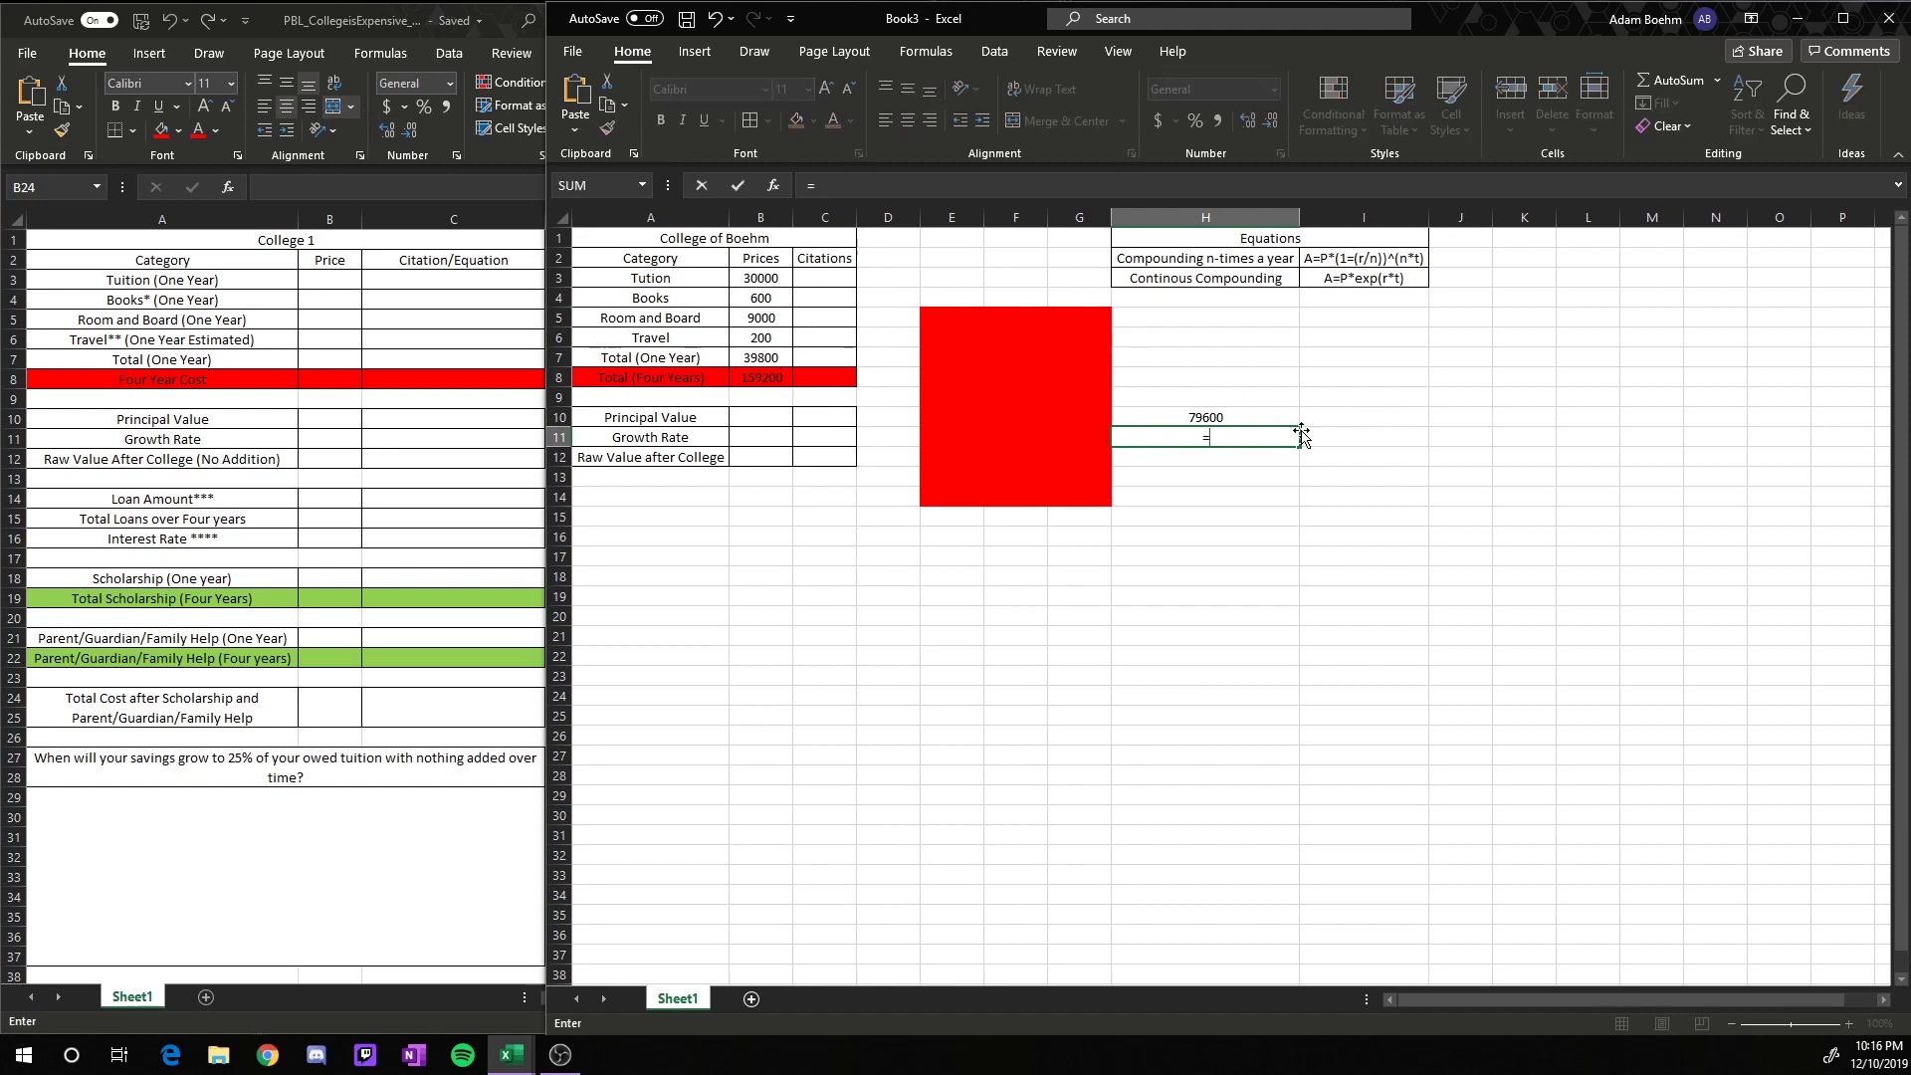
click(1279, 418)
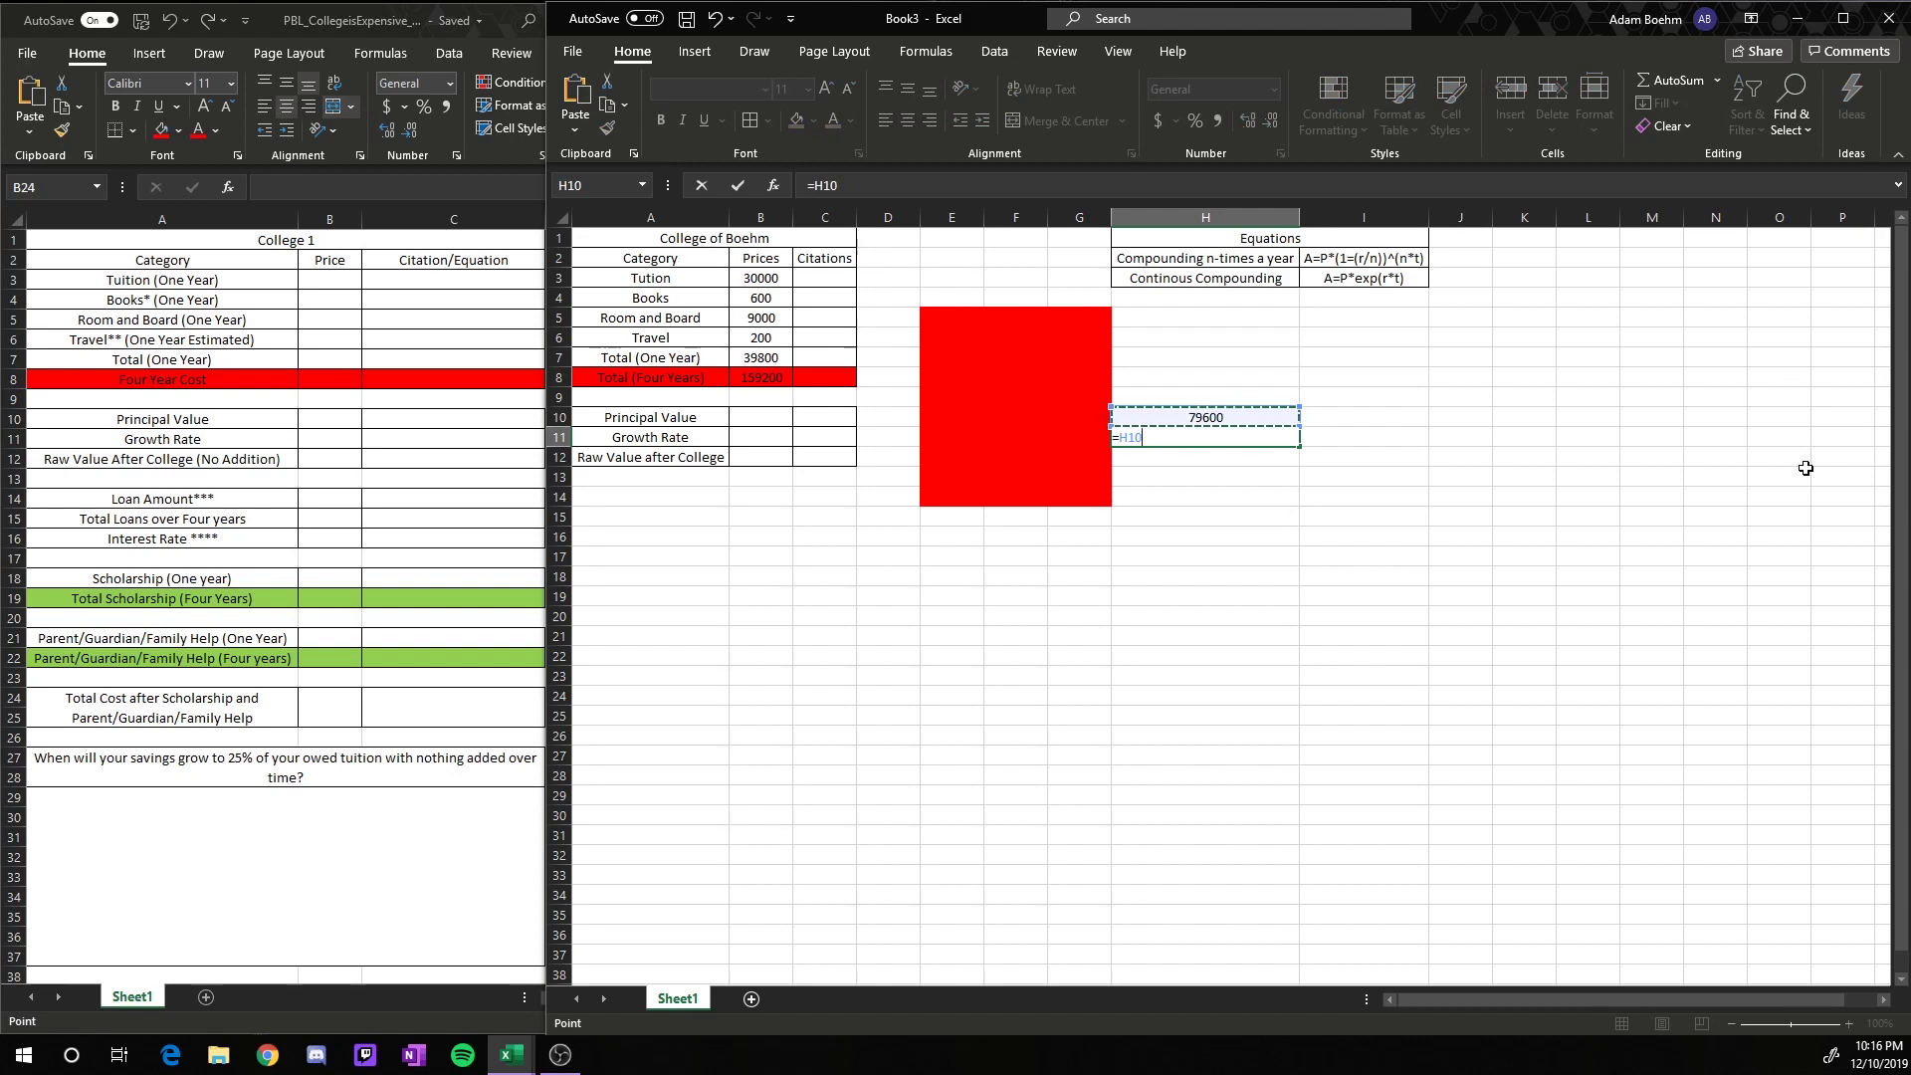
text(*)
key(Return)
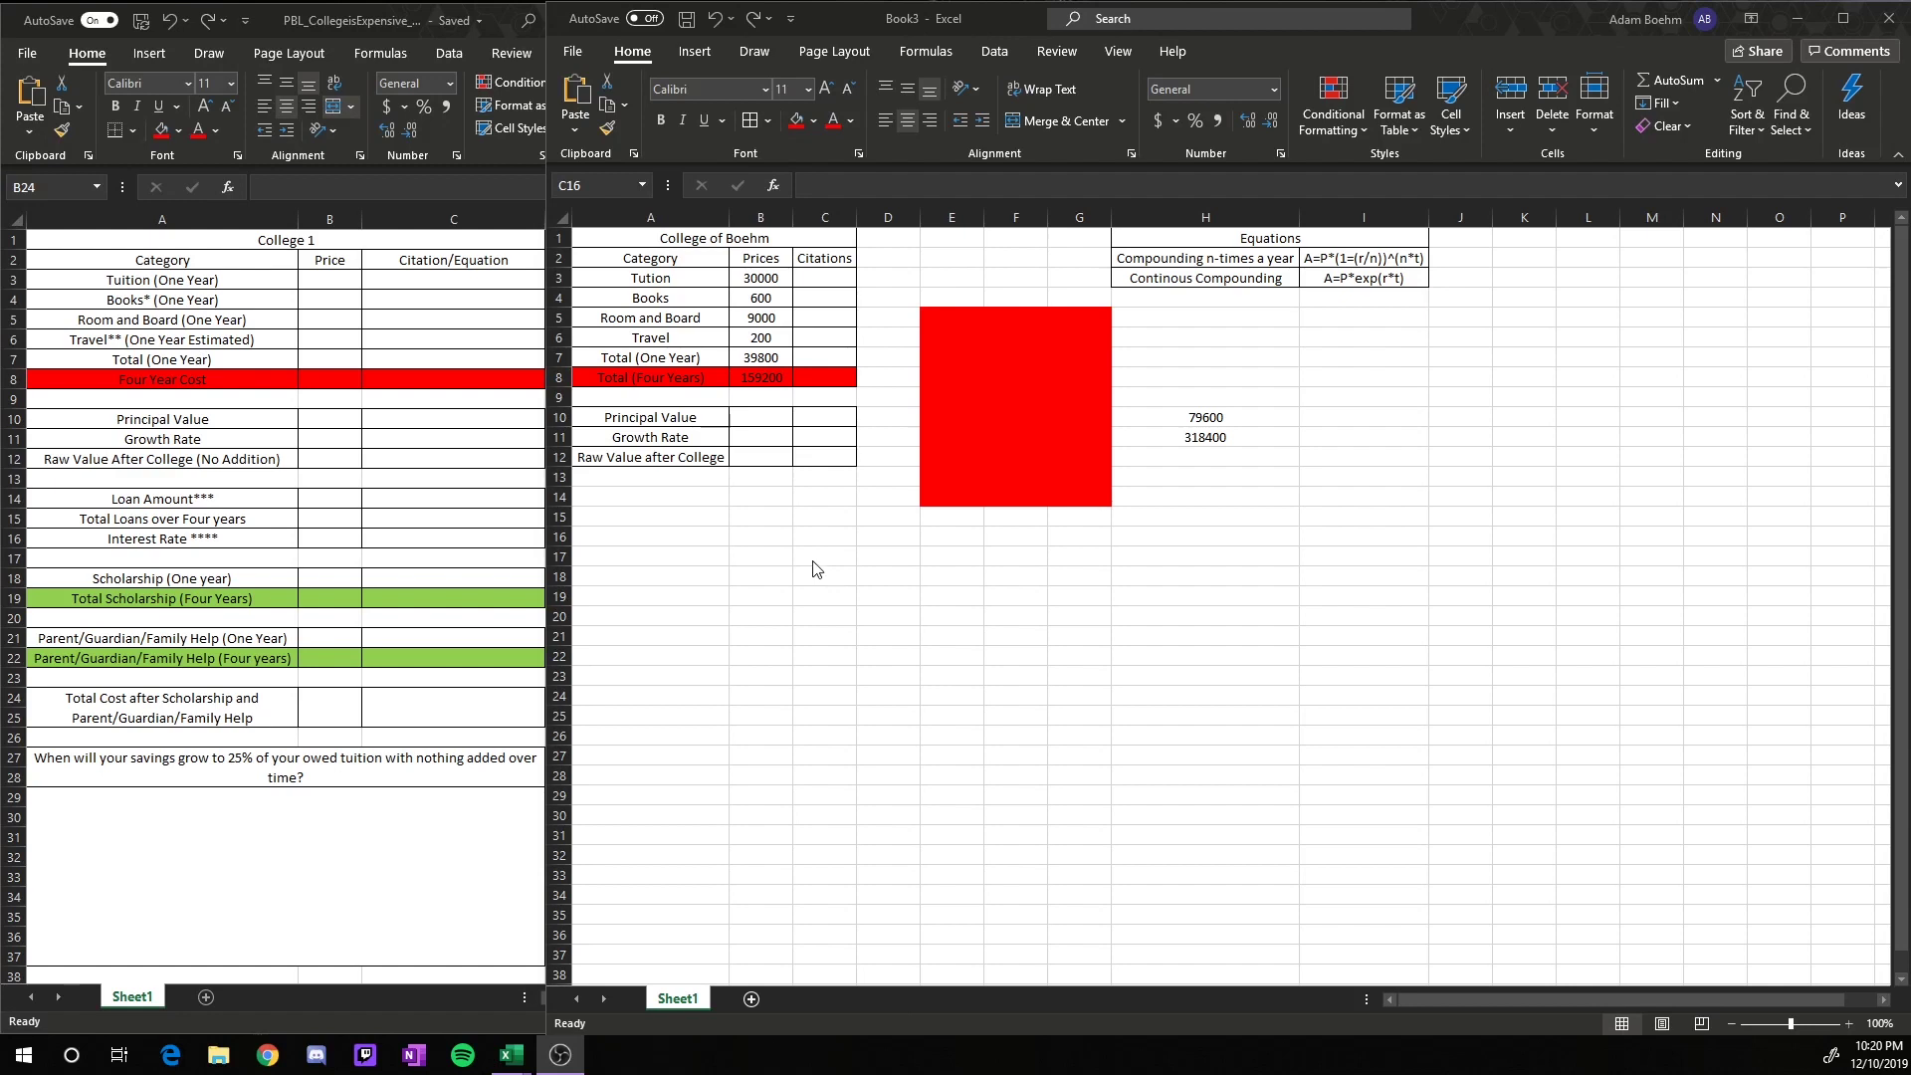
Enter the example values 15000, 0.04 and 4 in cells C16, C17 and C18.
key(alt+Tab)
text(15000)
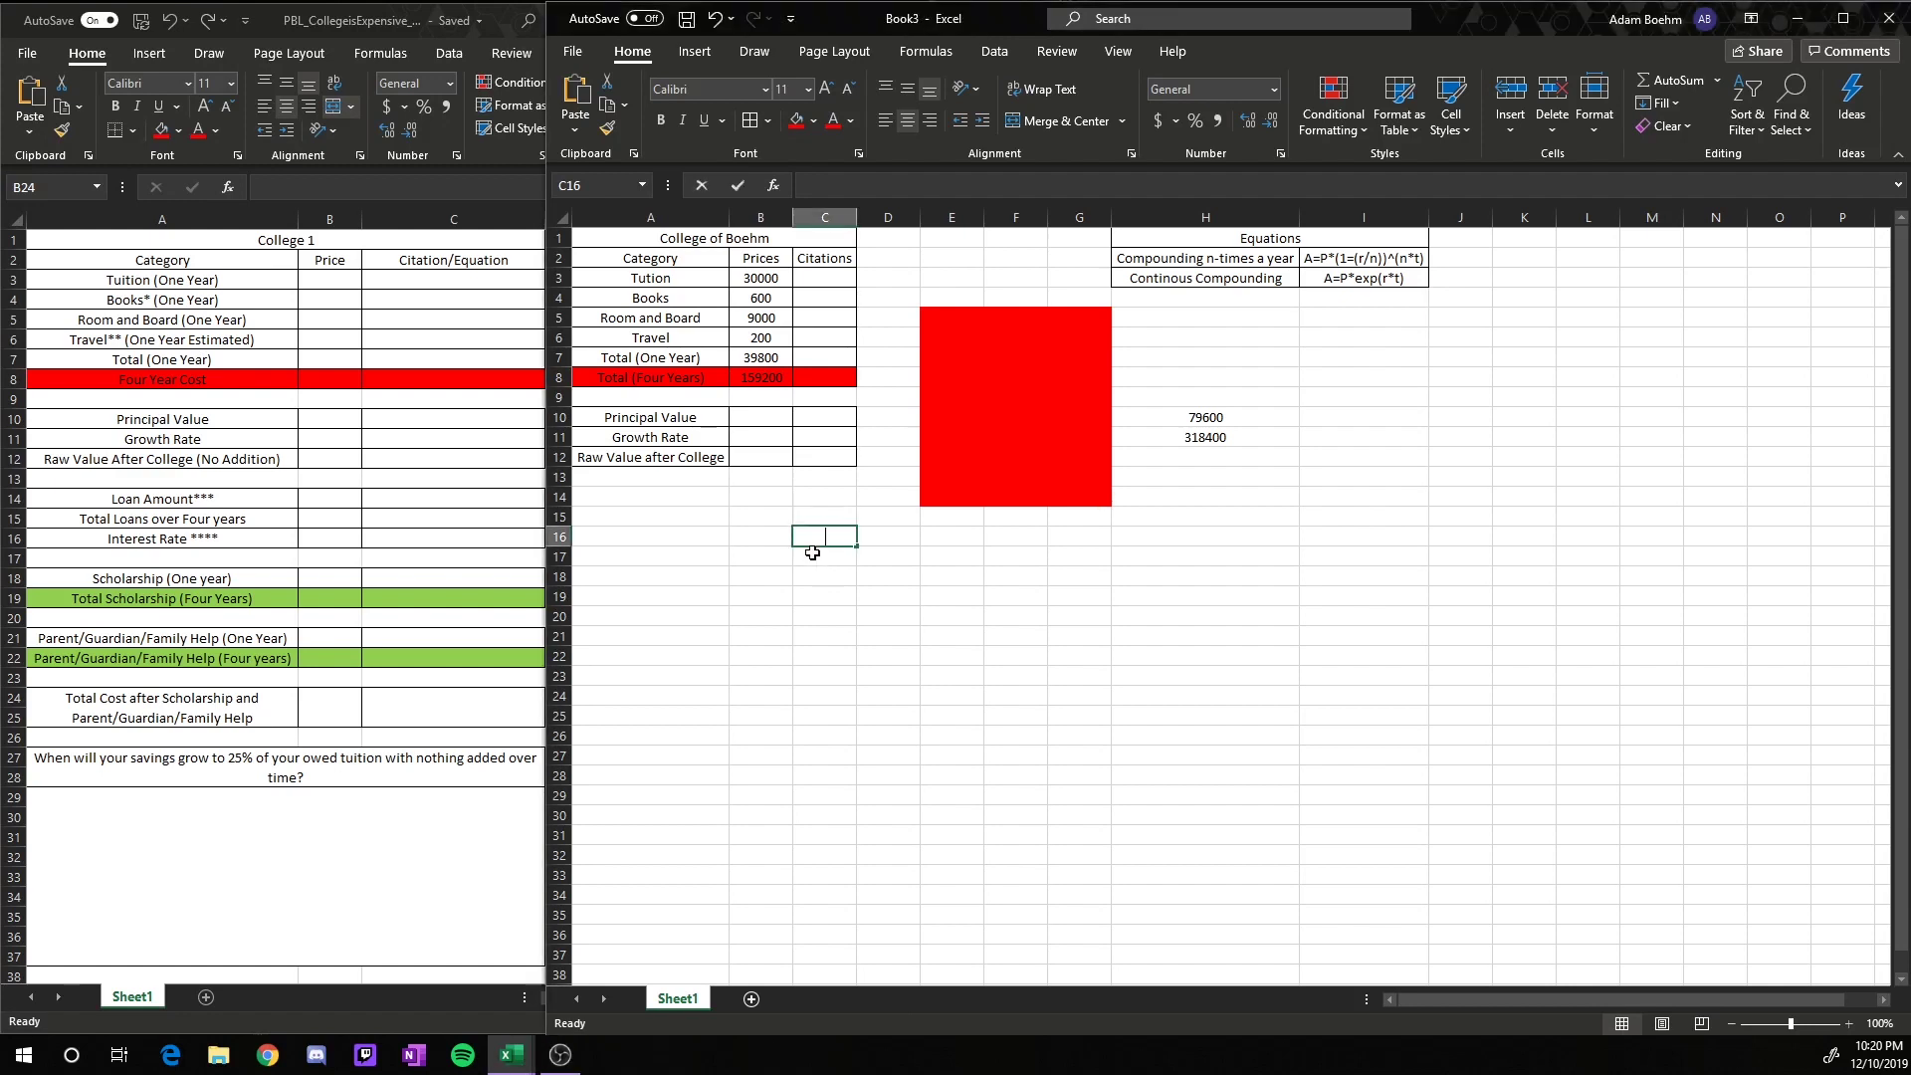
key(Return)
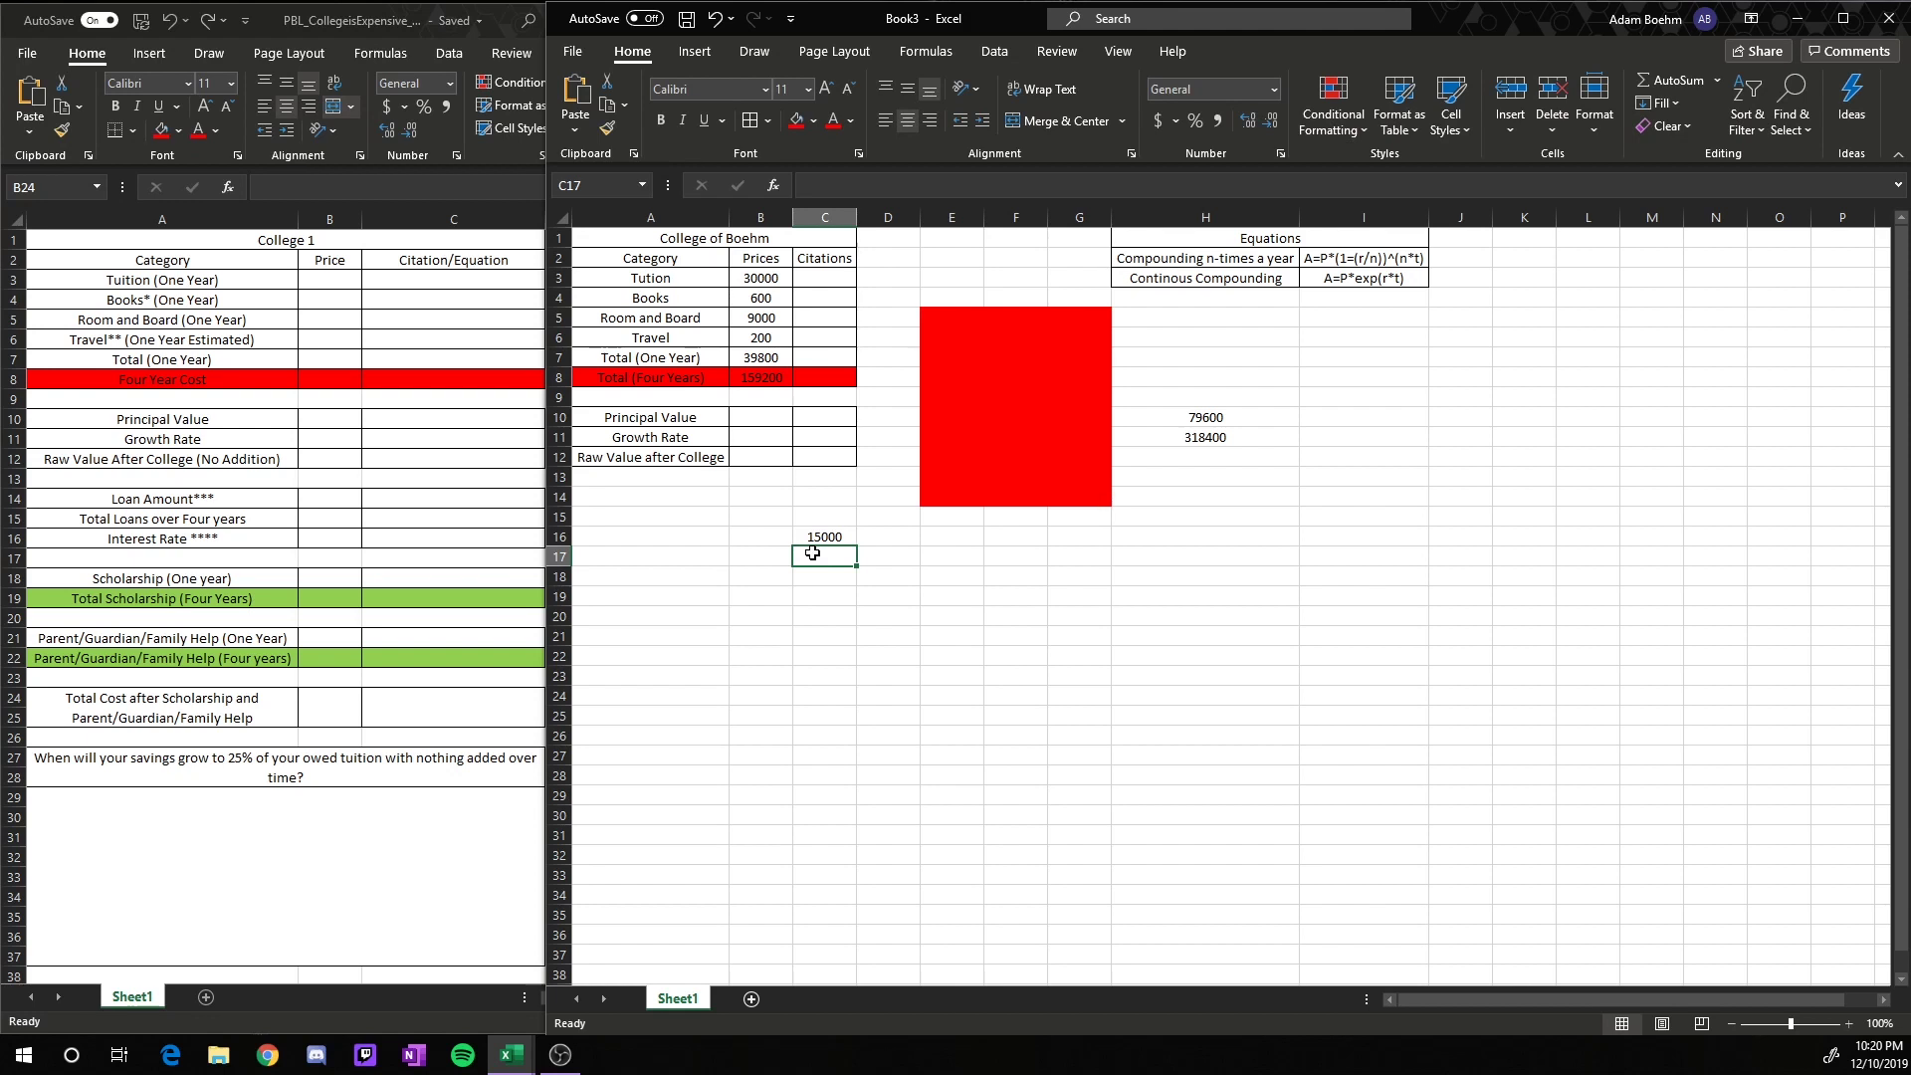
text(0.04)
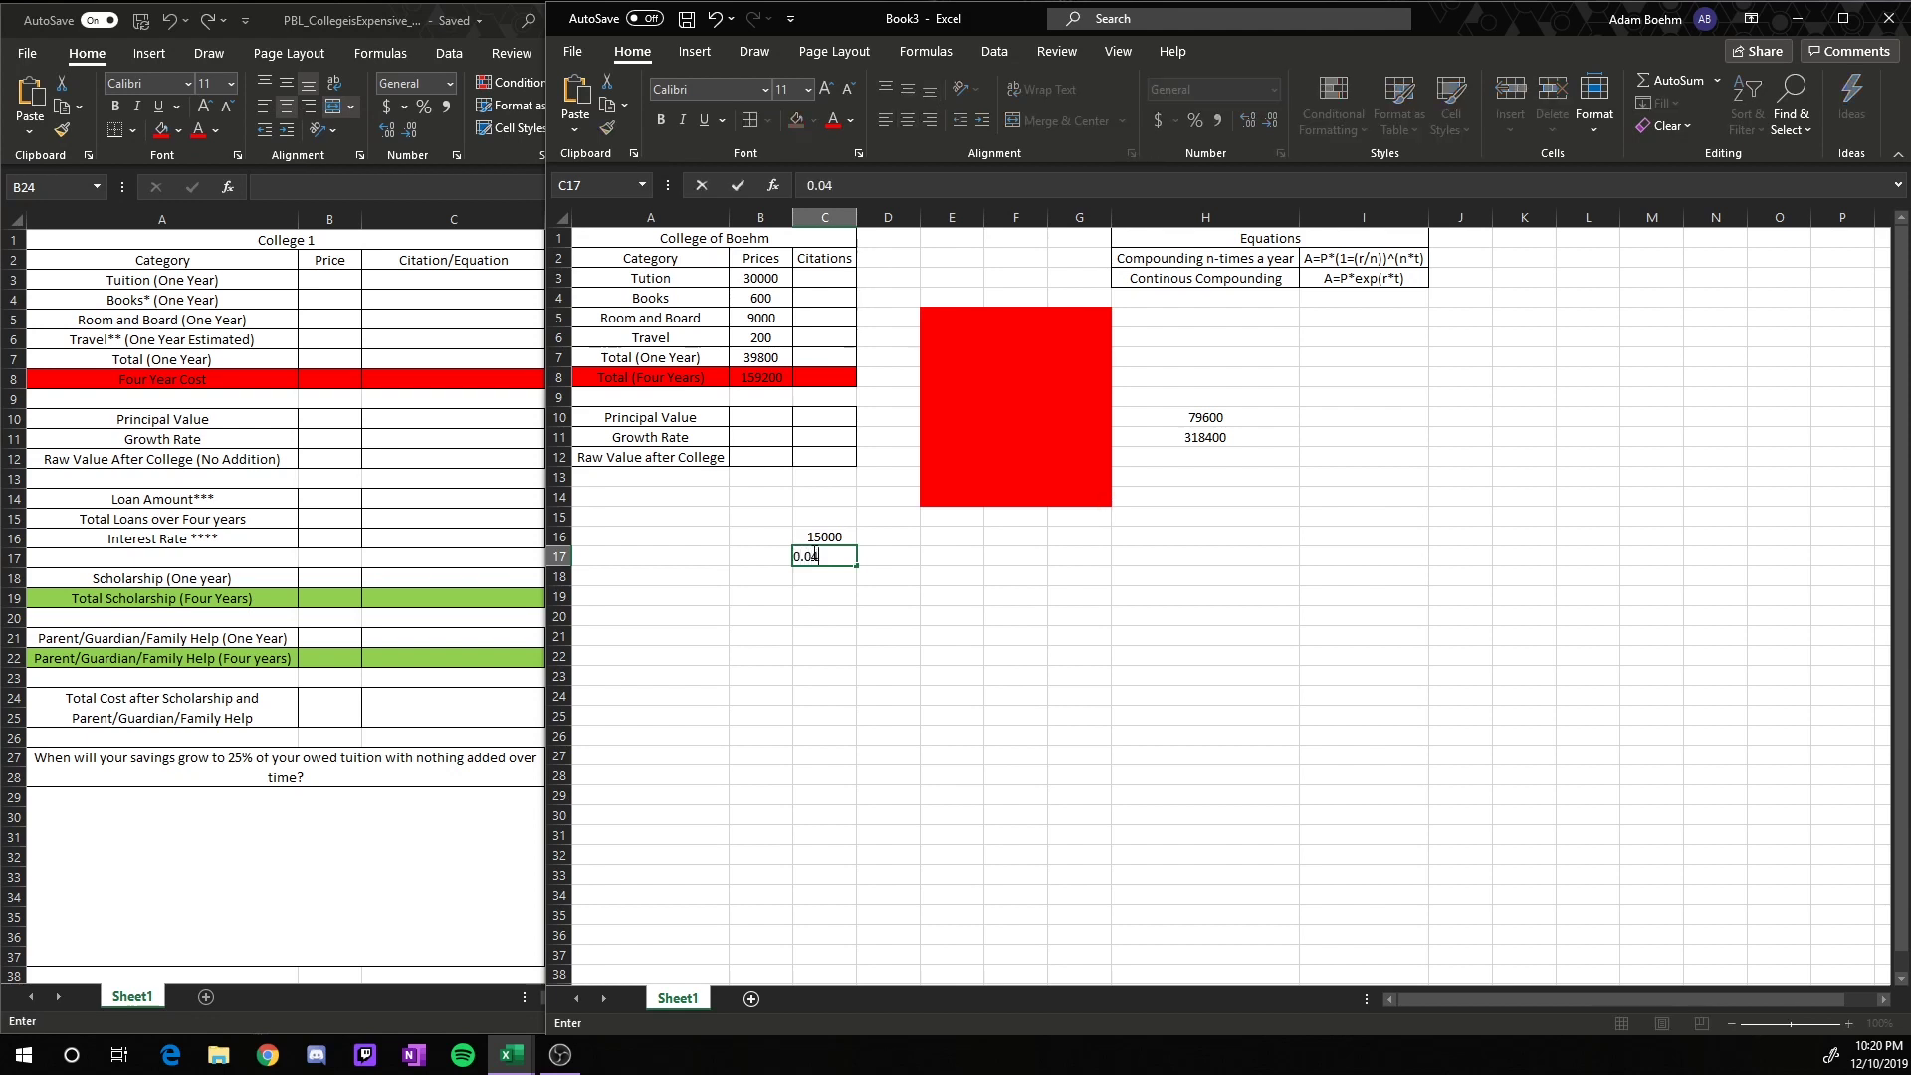
key(Return)
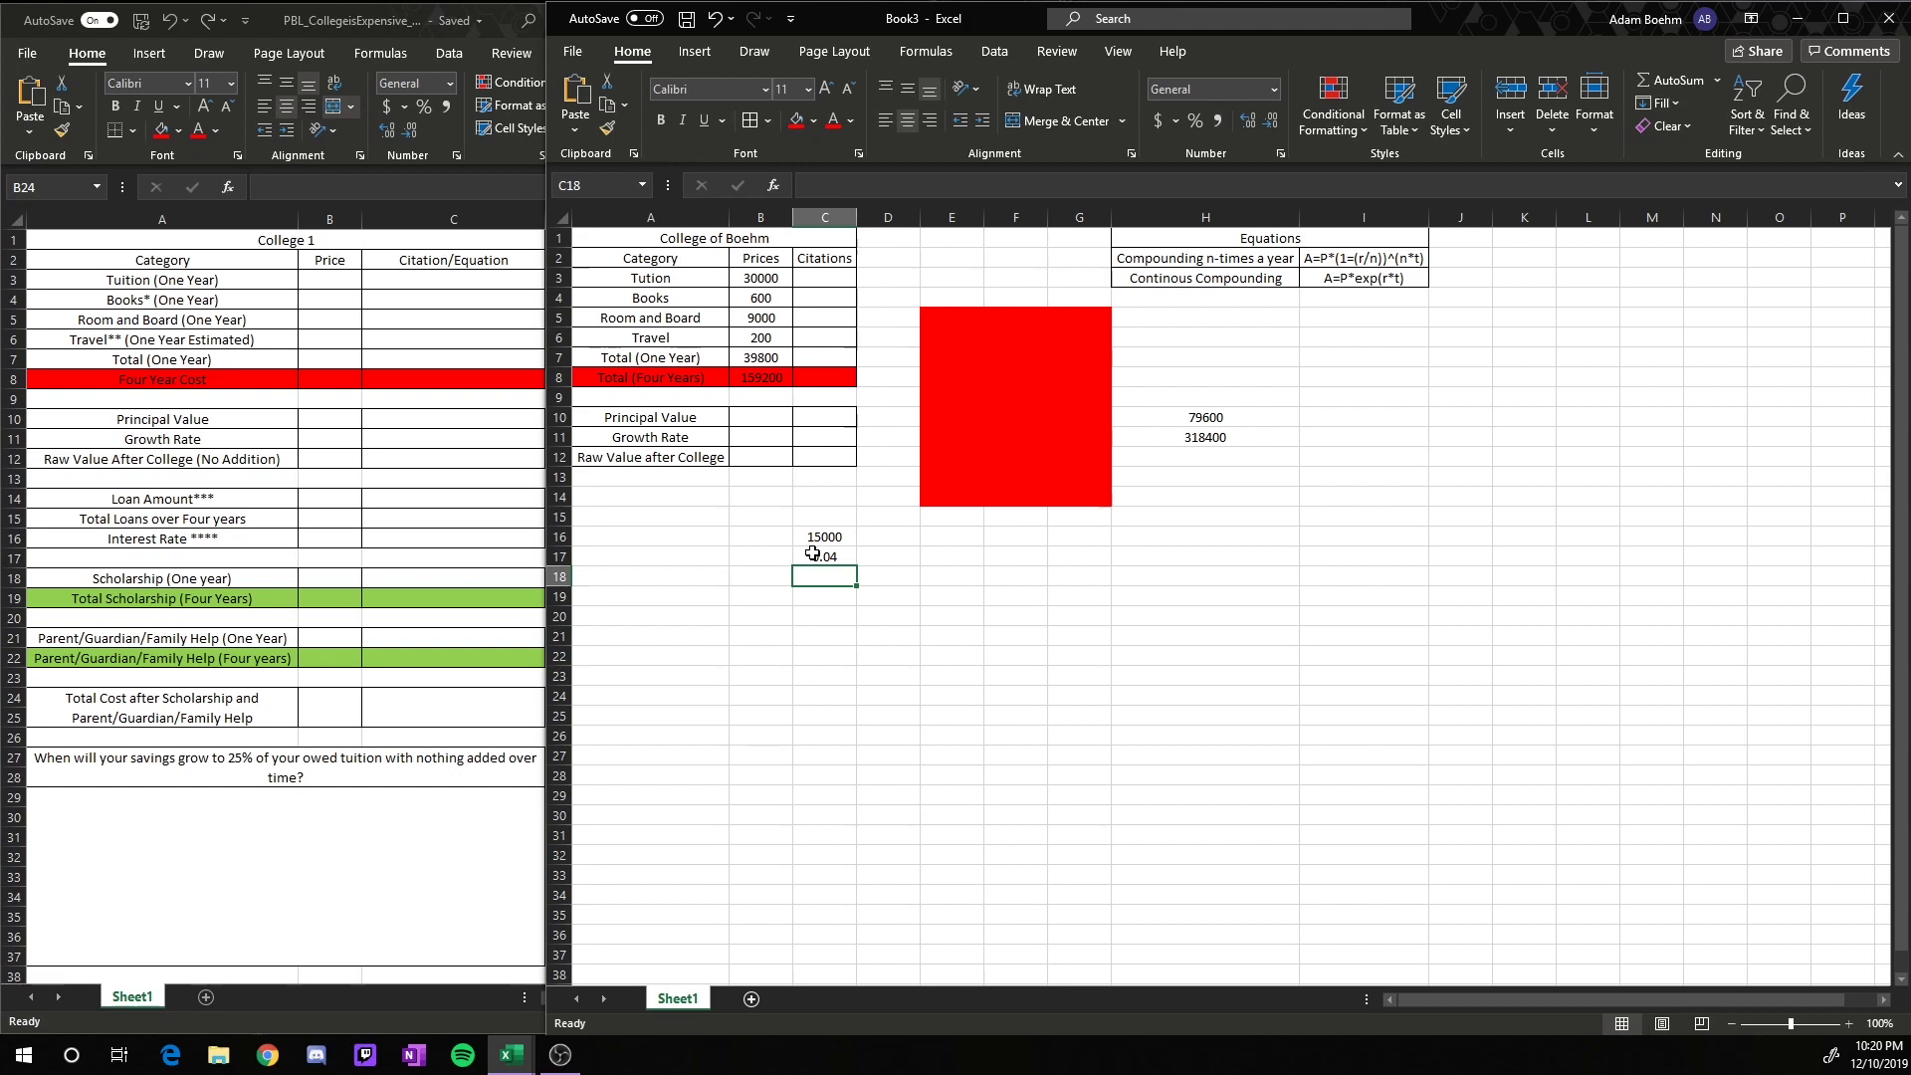
text(4)
key(Return)
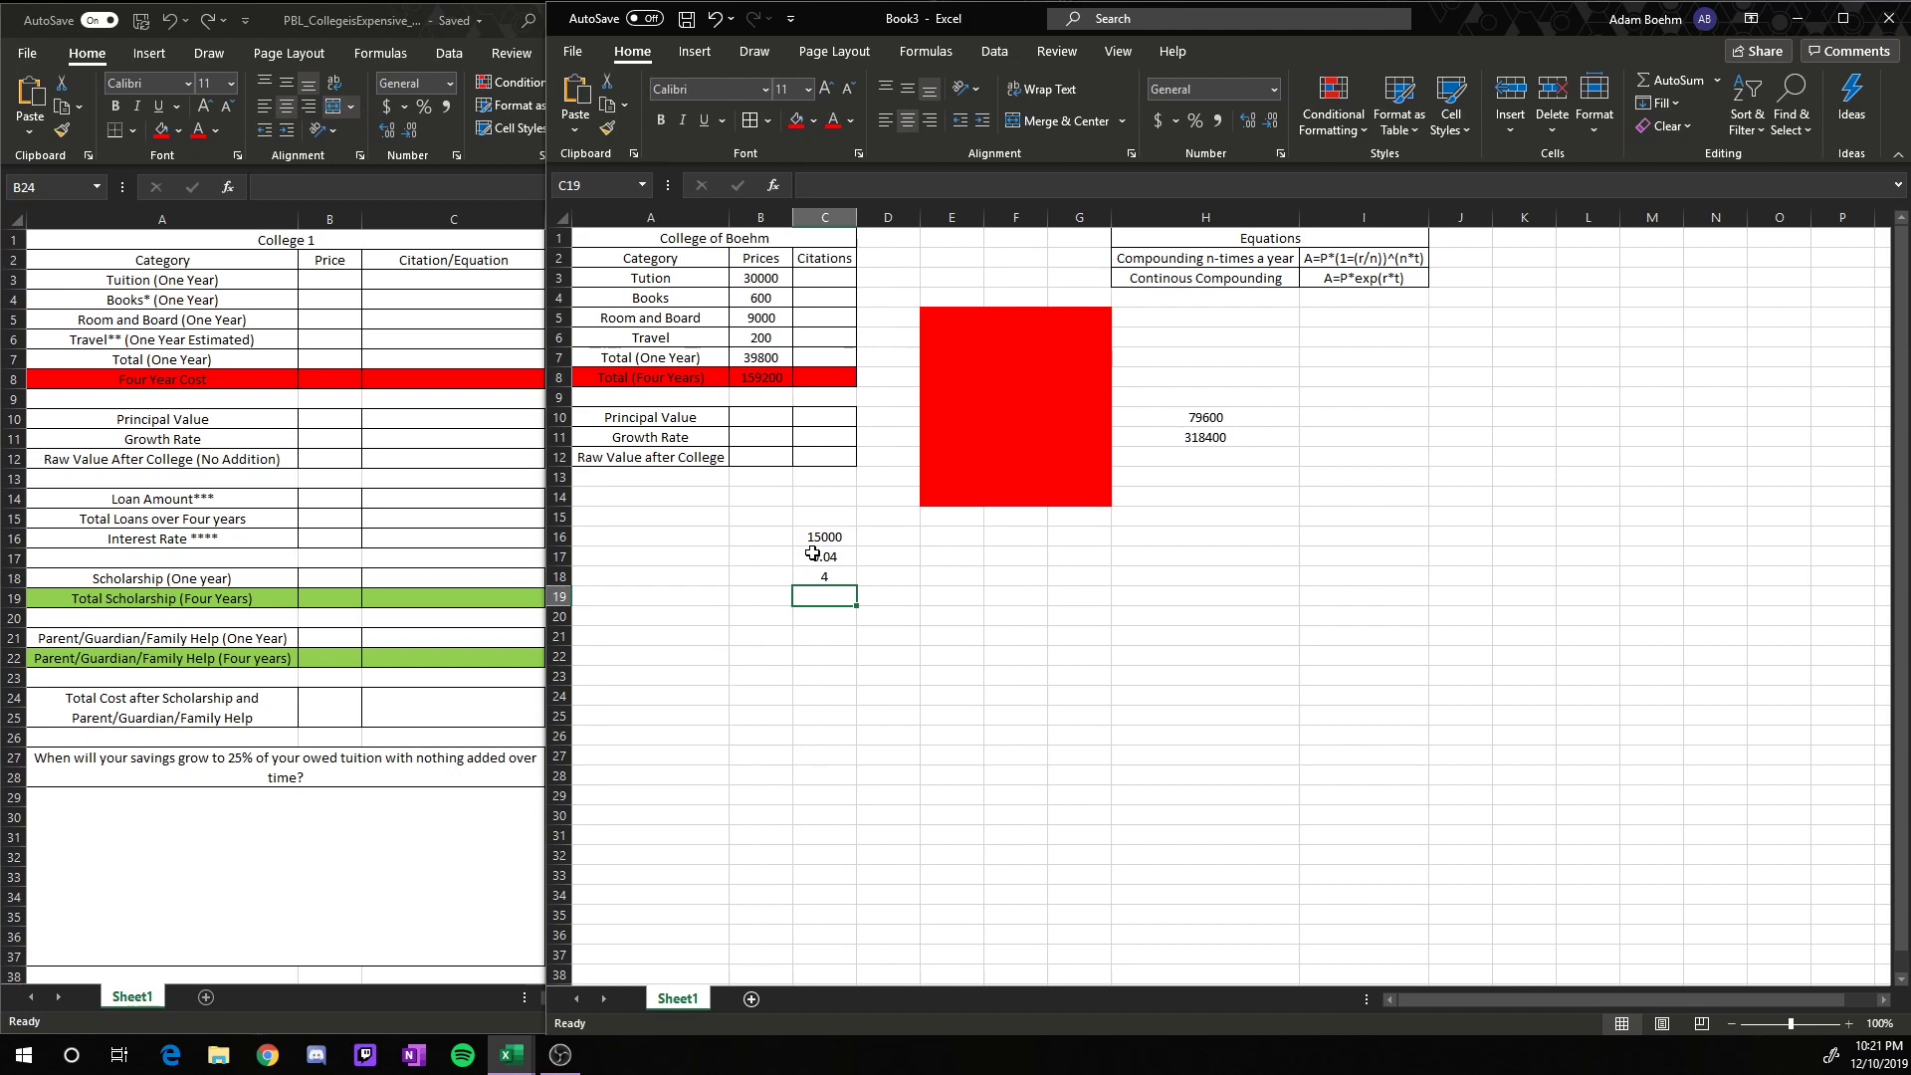
Enter the value 5 in cell C19 and review the n-times-a-year compounding equation in H2:I2.
text(5)
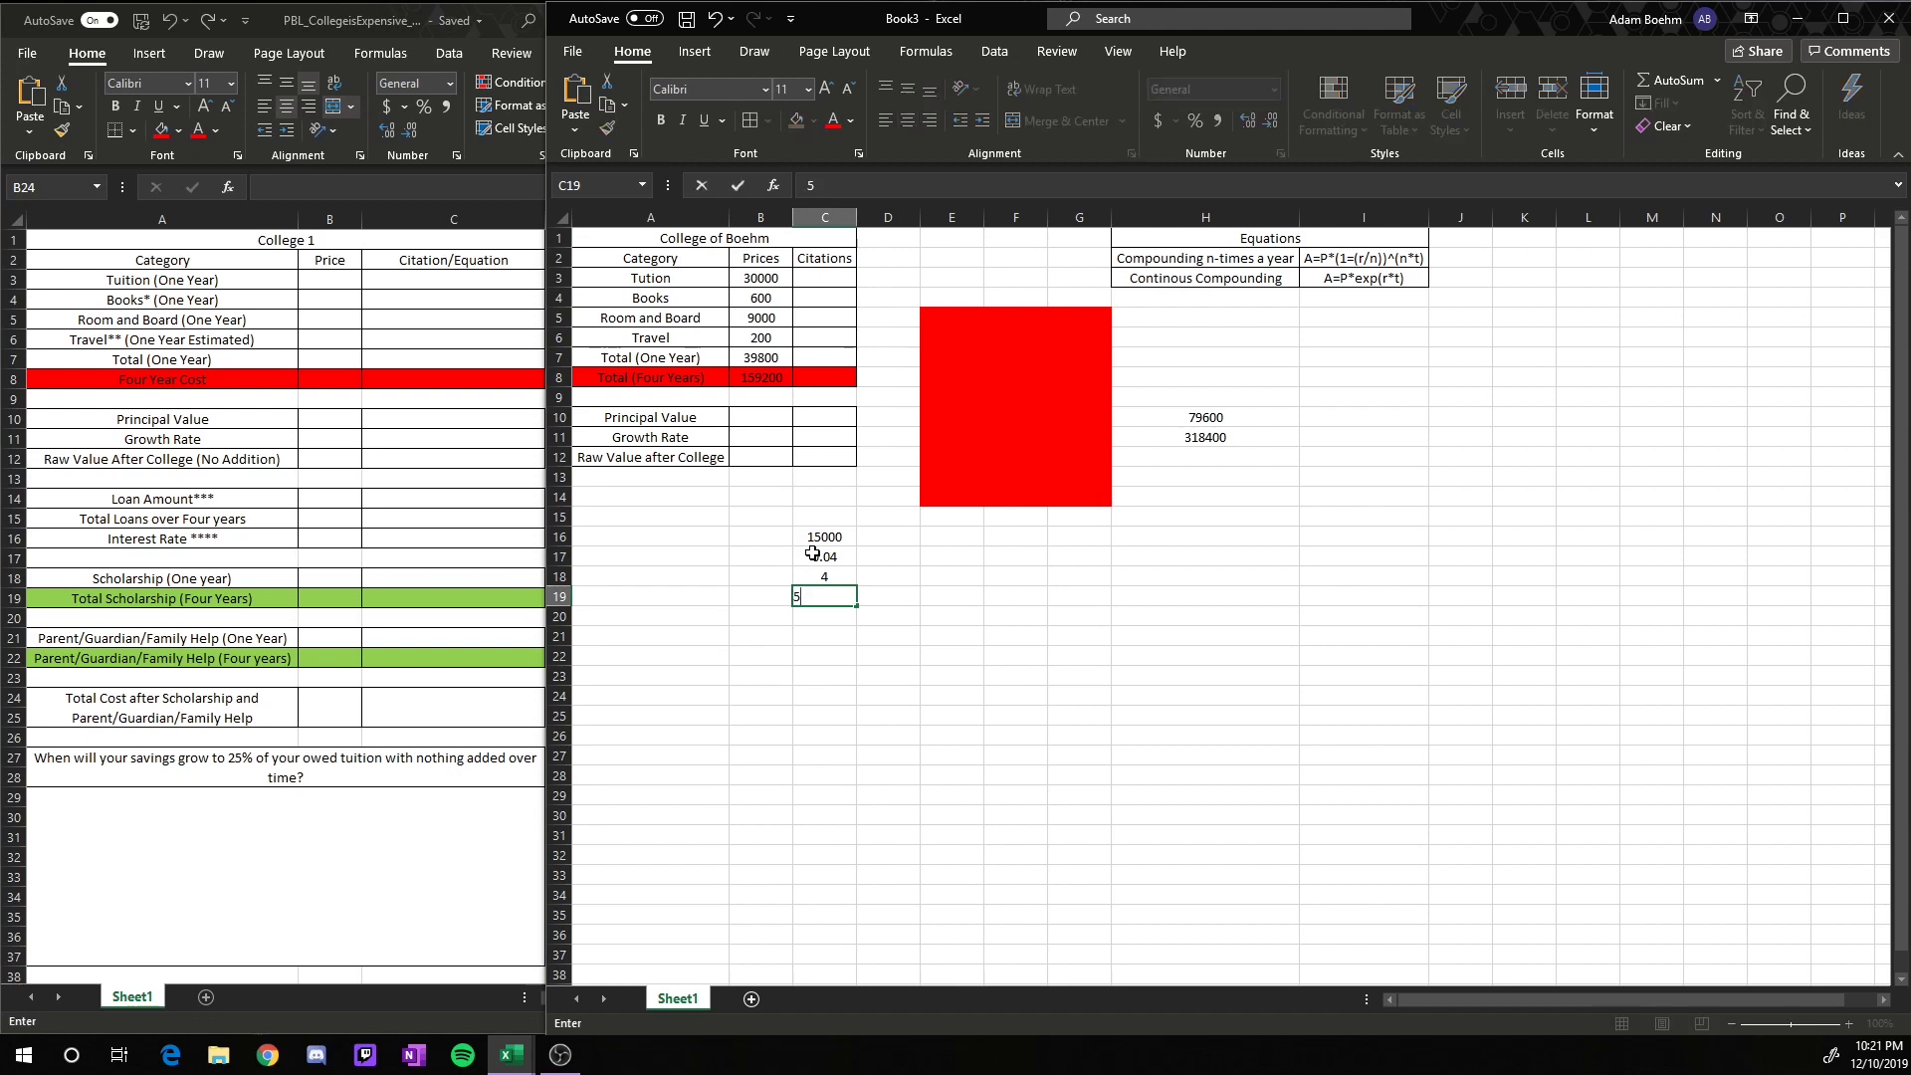
key(Return)
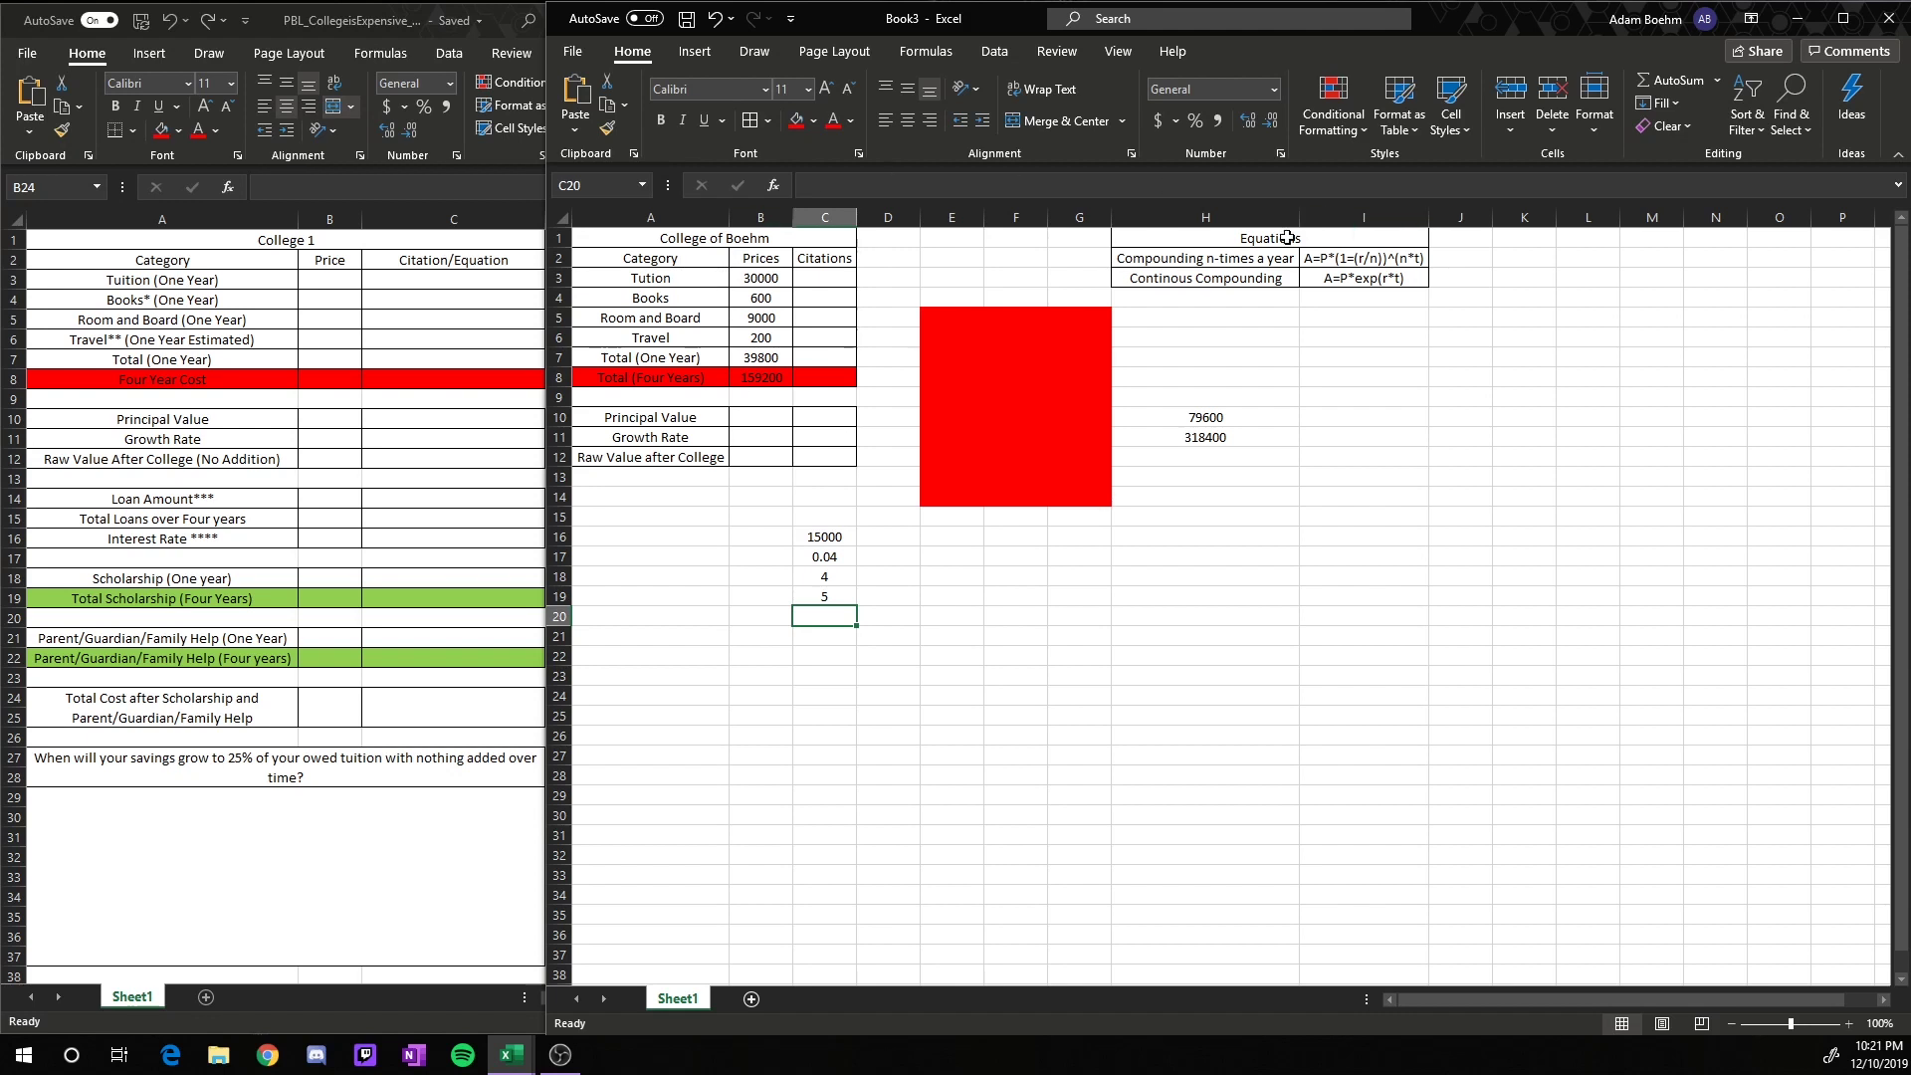
drag(1249, 258, 1363, 259)
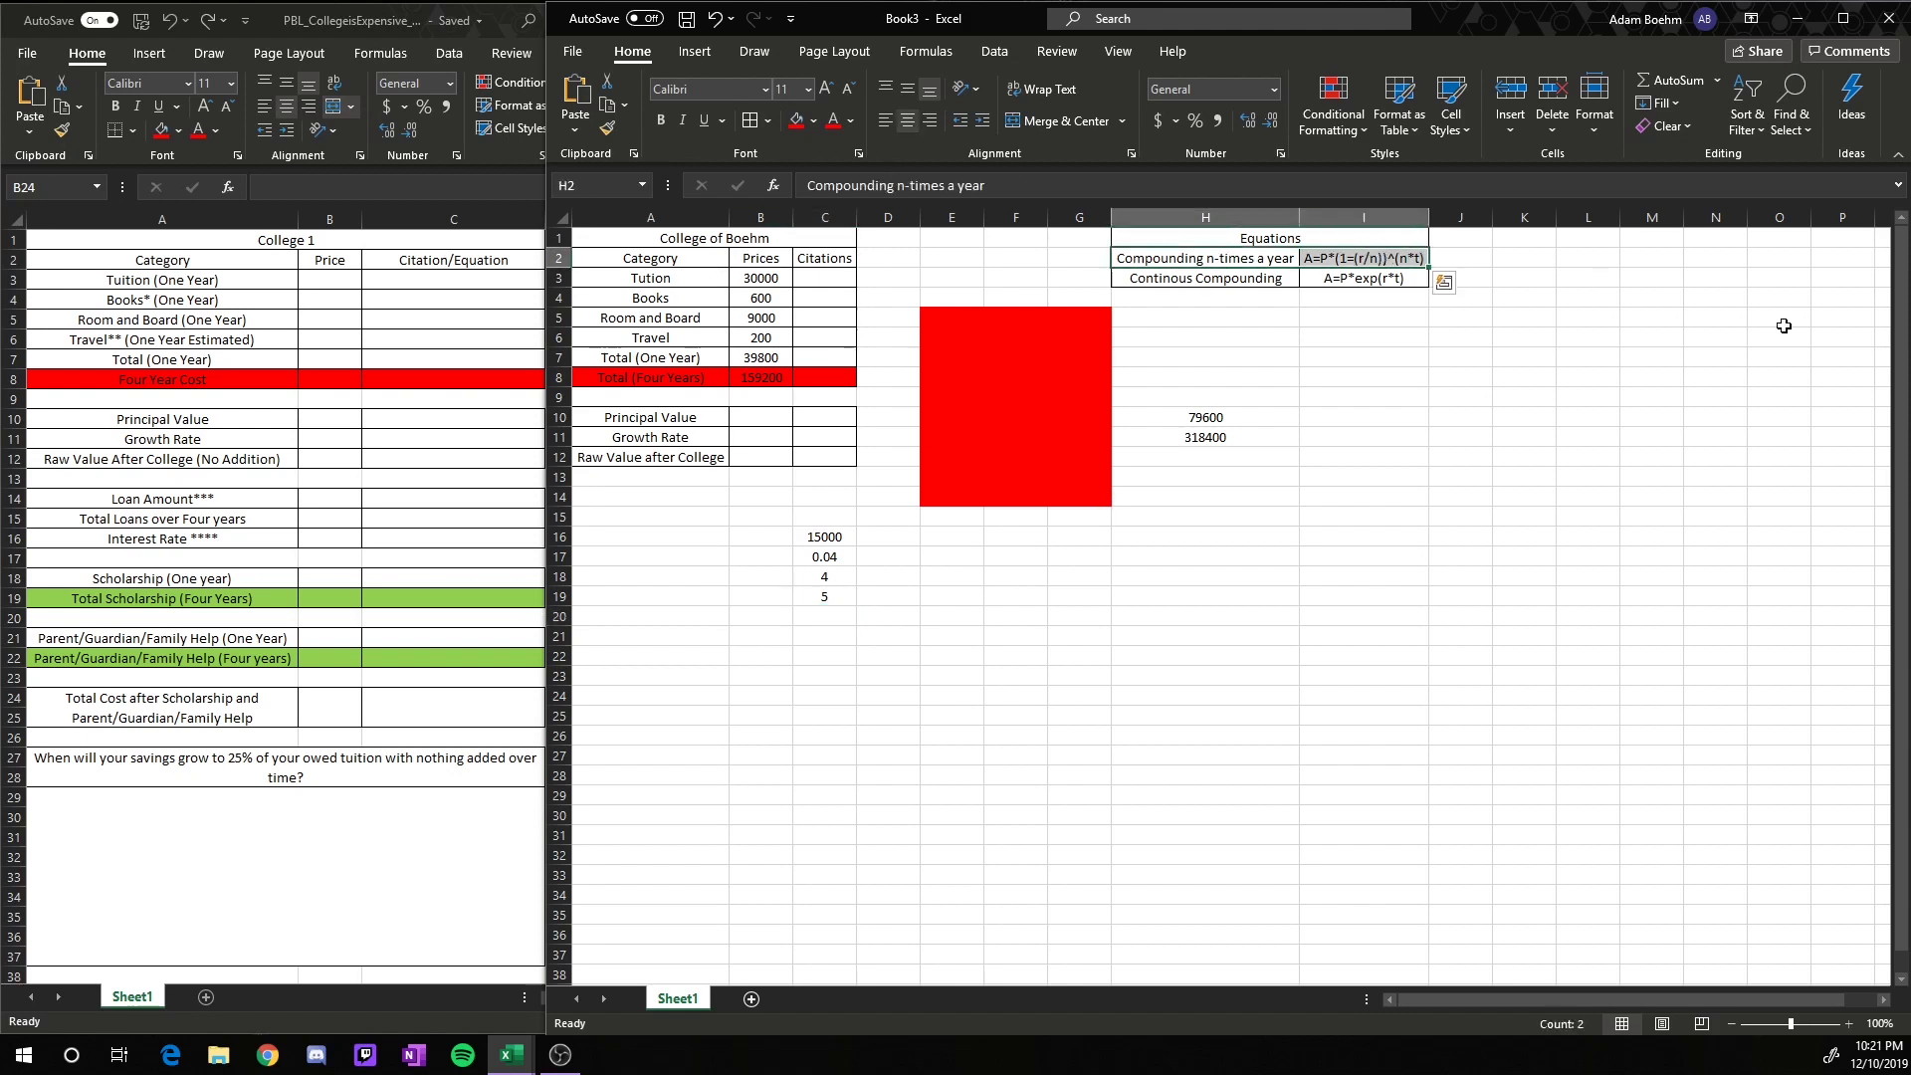
right_click(1347, 526)
key(Escape)
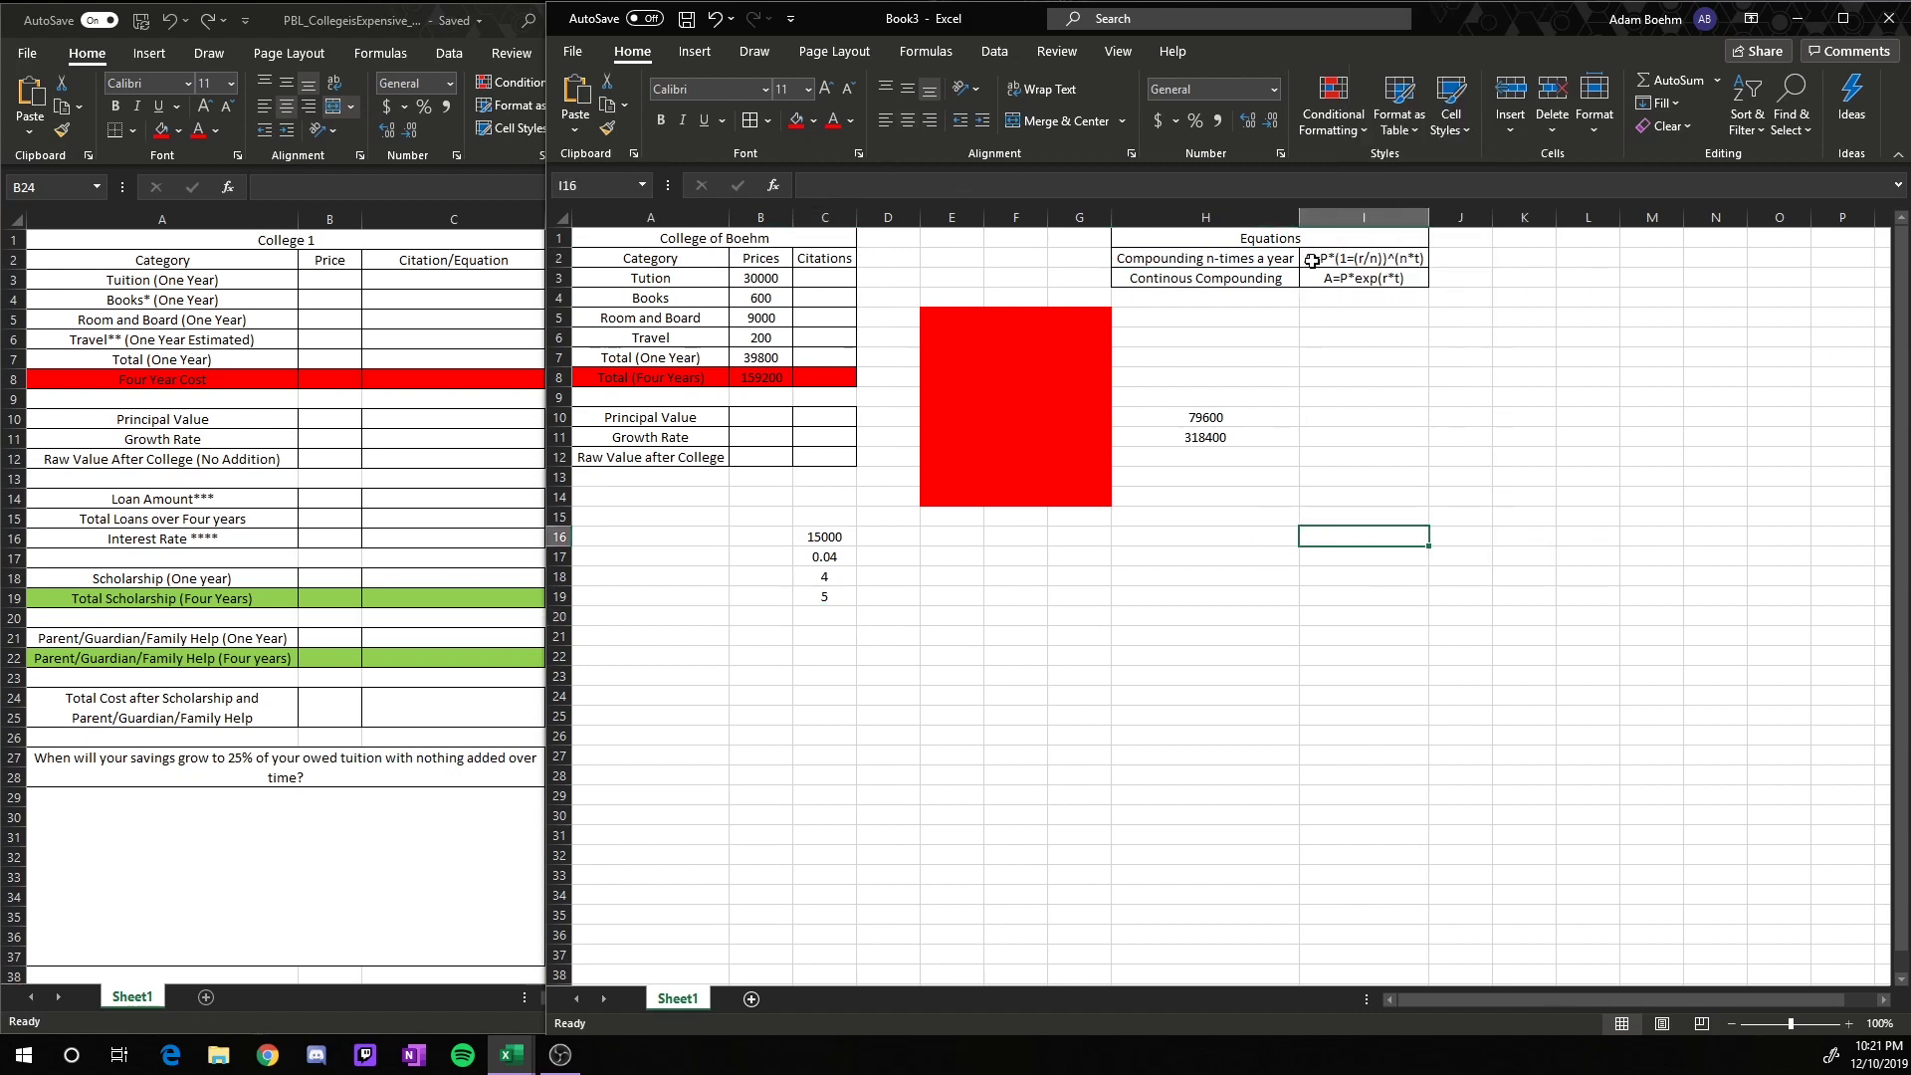
click(1261, 259)
drag(1331, 256, 1344, 257)
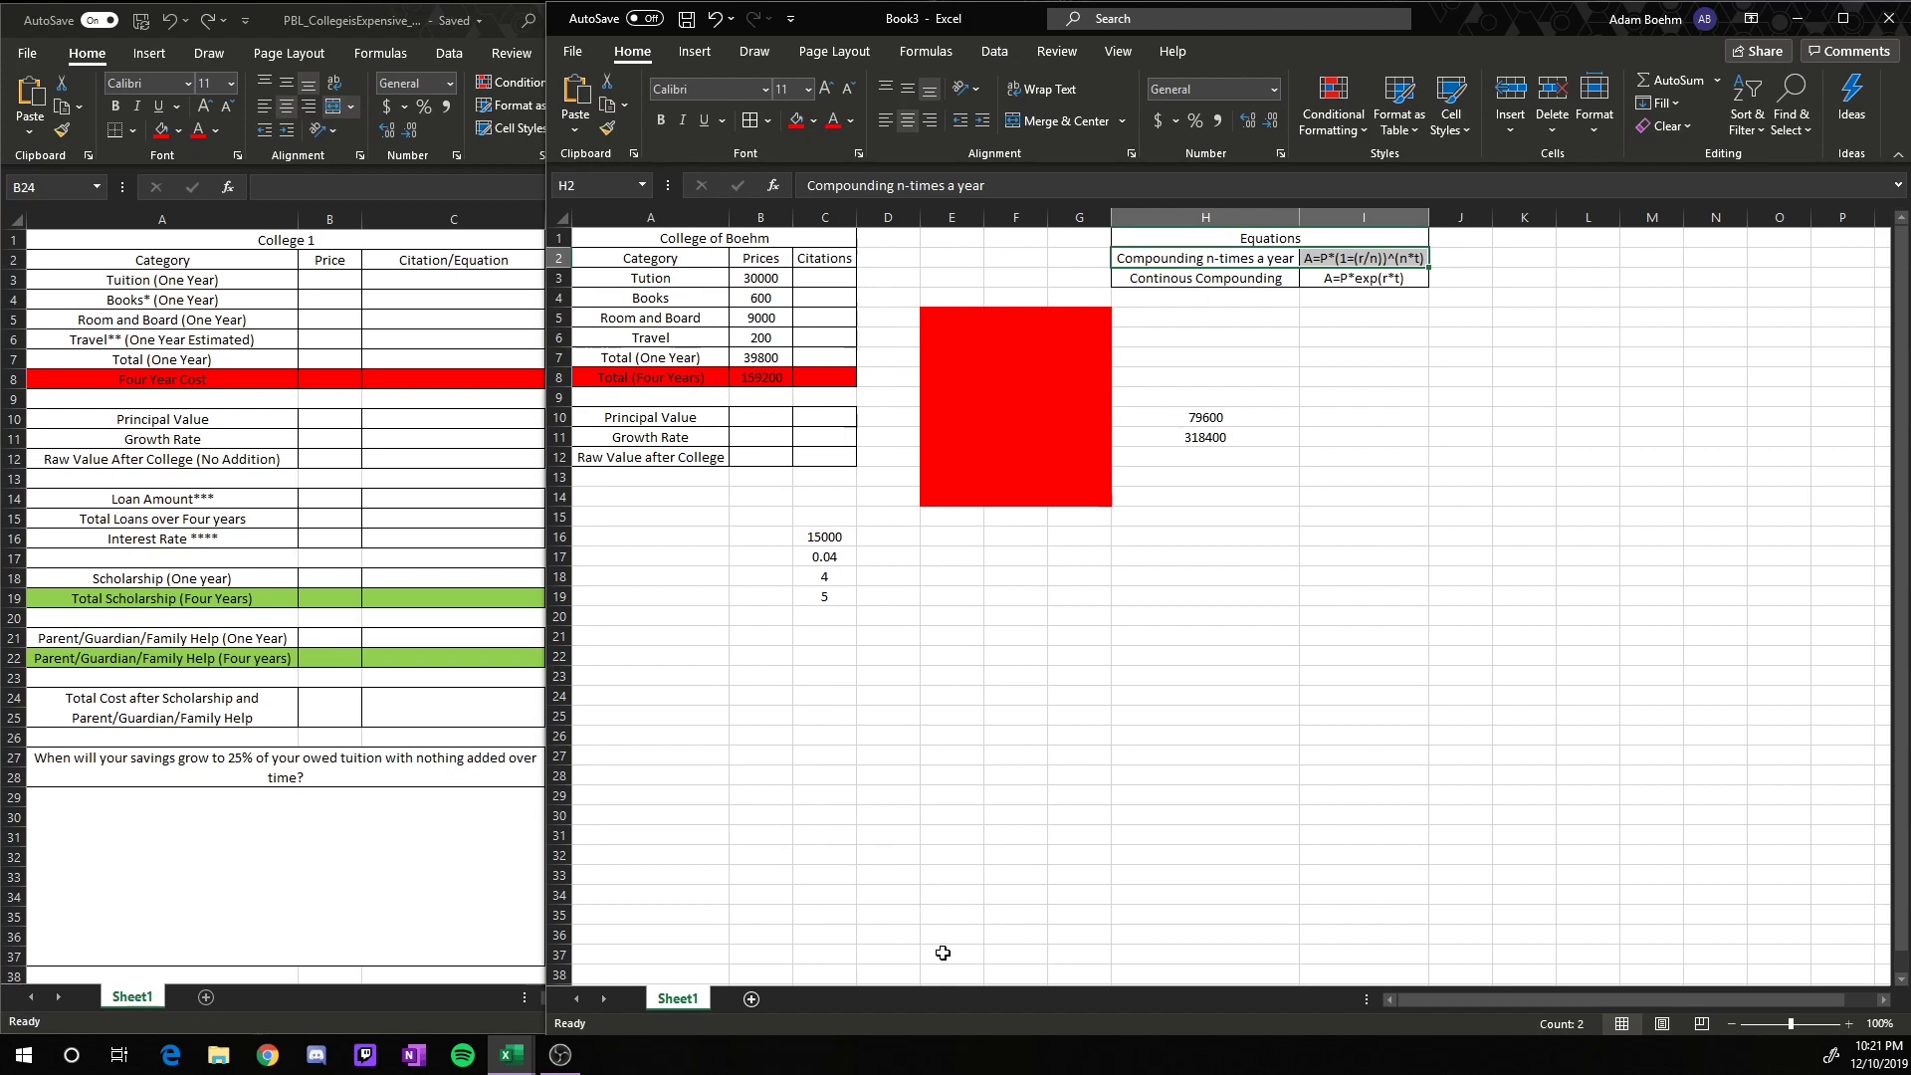
Label cell B20 Growth and calculate the periodic compound growth in C20 with =C16*(1+(C17/C18))^(C18*C19).
click(774, 615)
text(Growth)
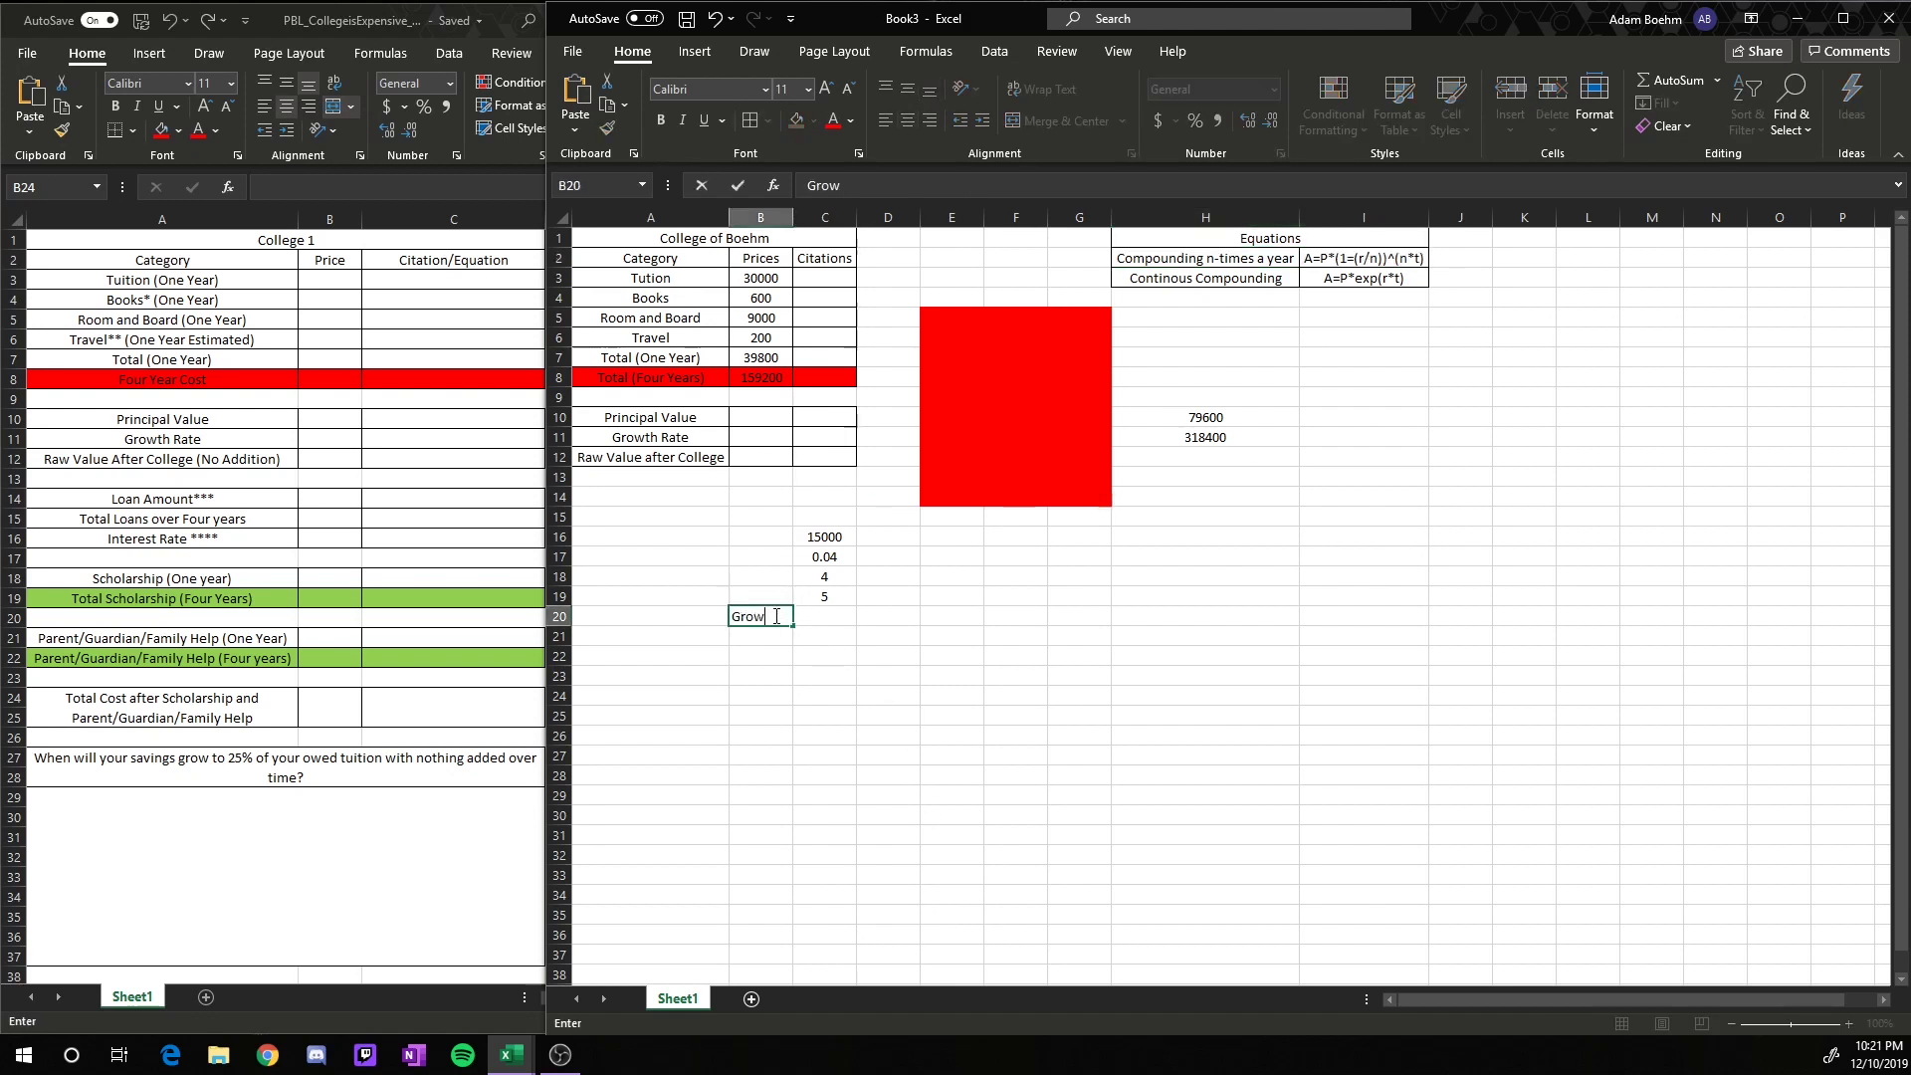
click(819, 613)
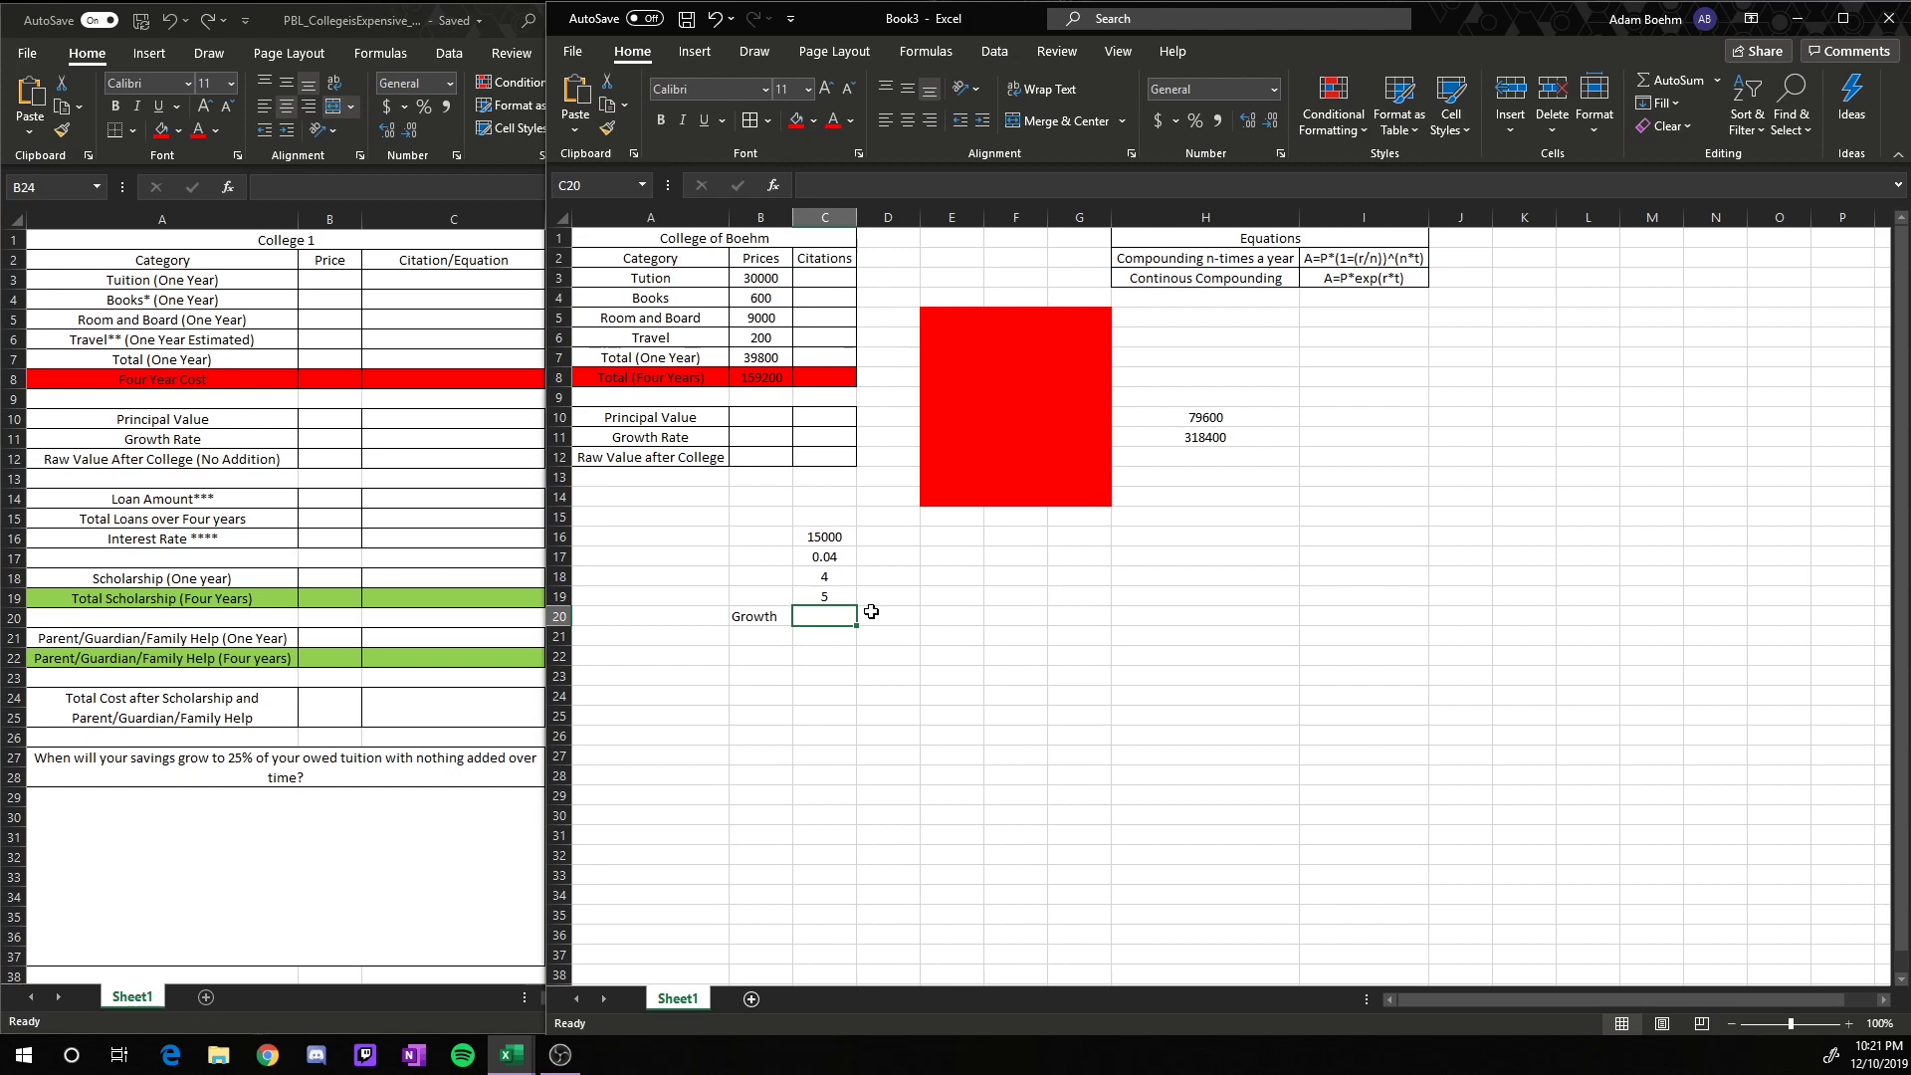
text(=)
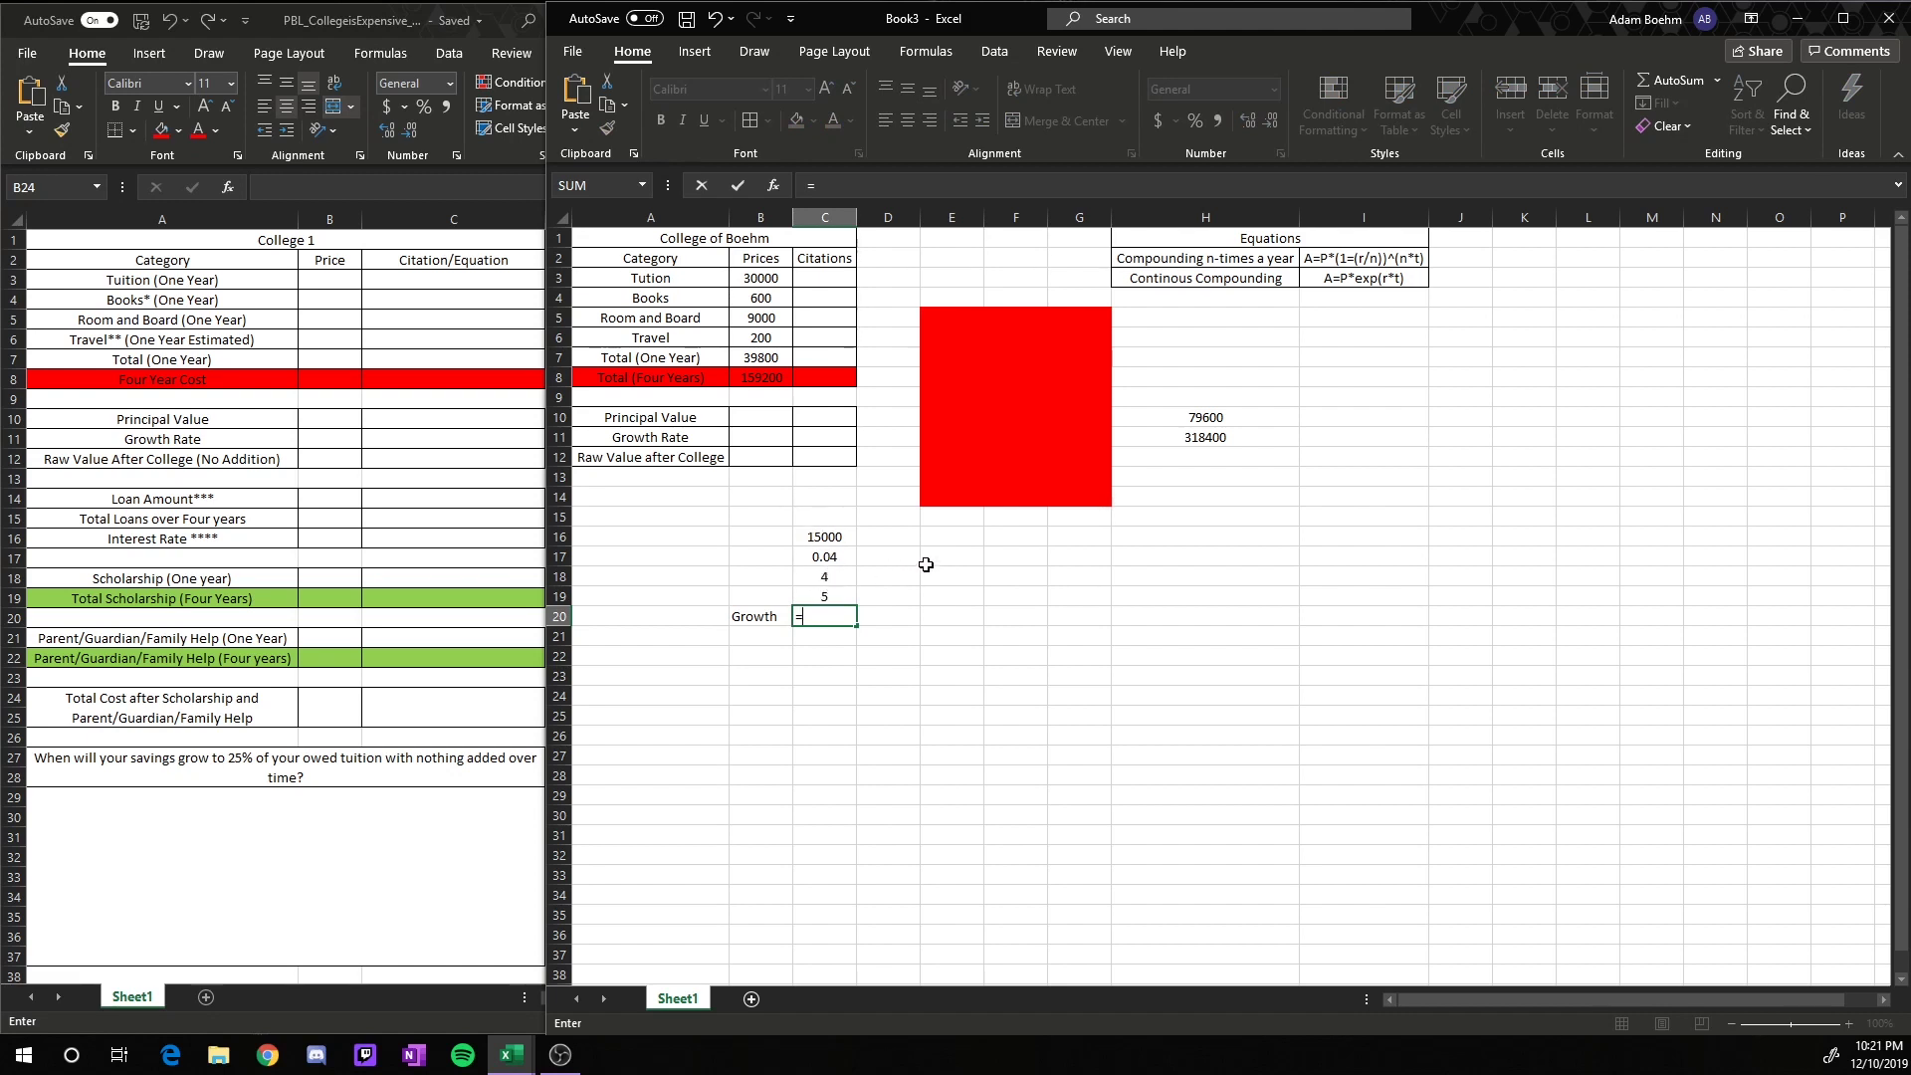
click(825, 537)
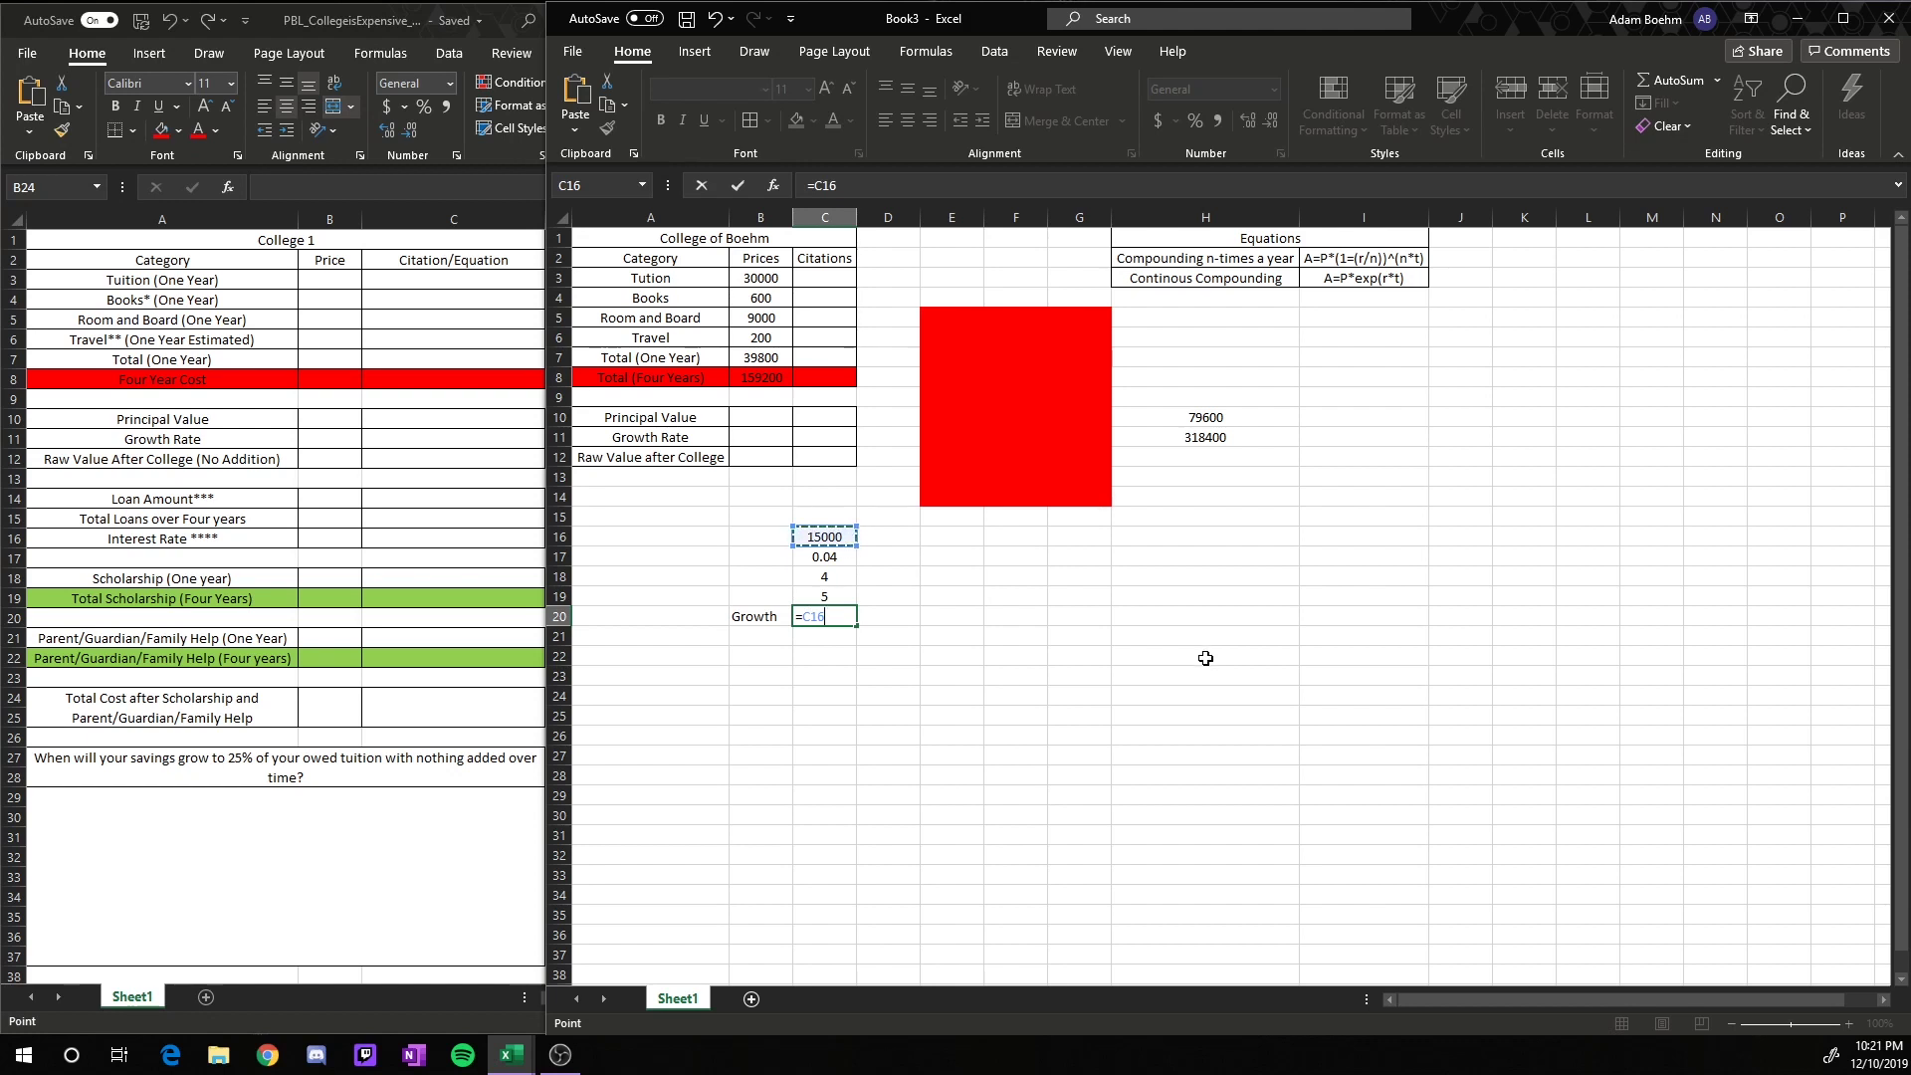
text(*(1+()
click(827, 556)
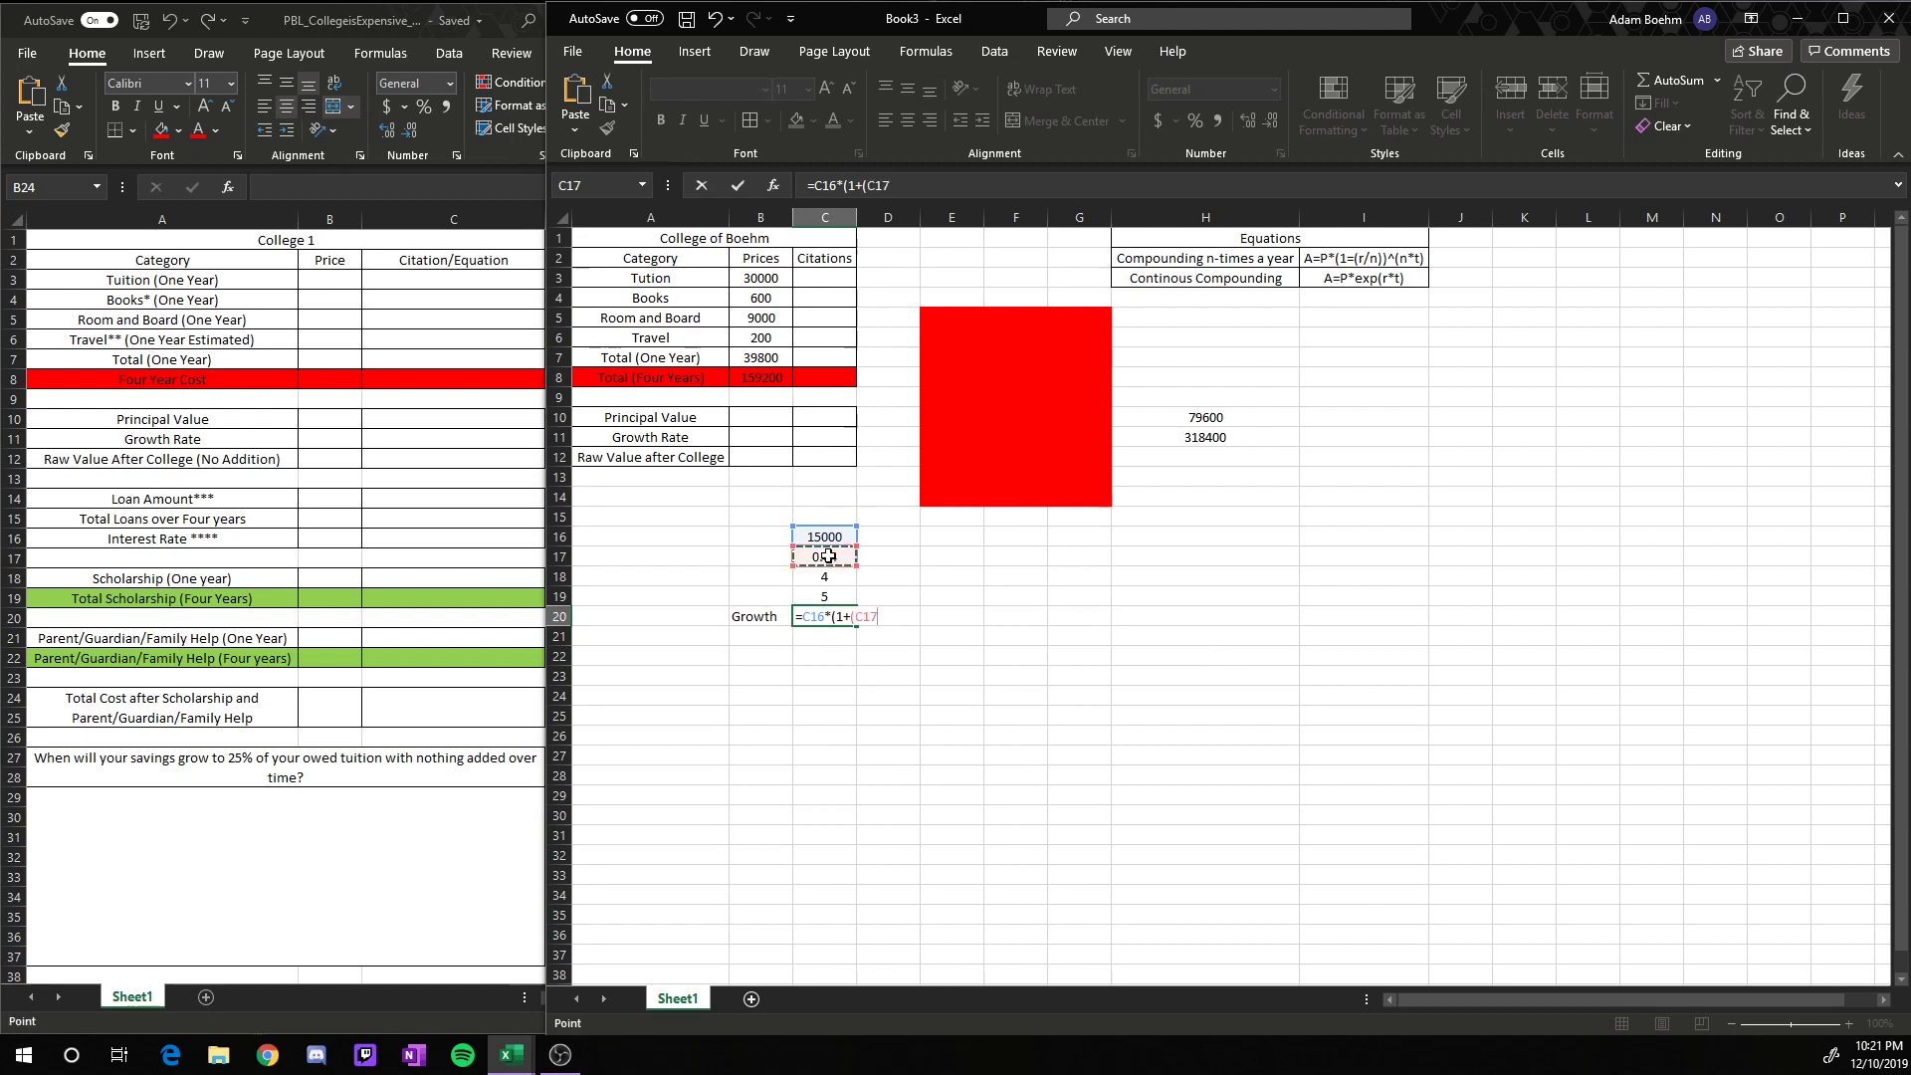
text(/)
click(830, 577)
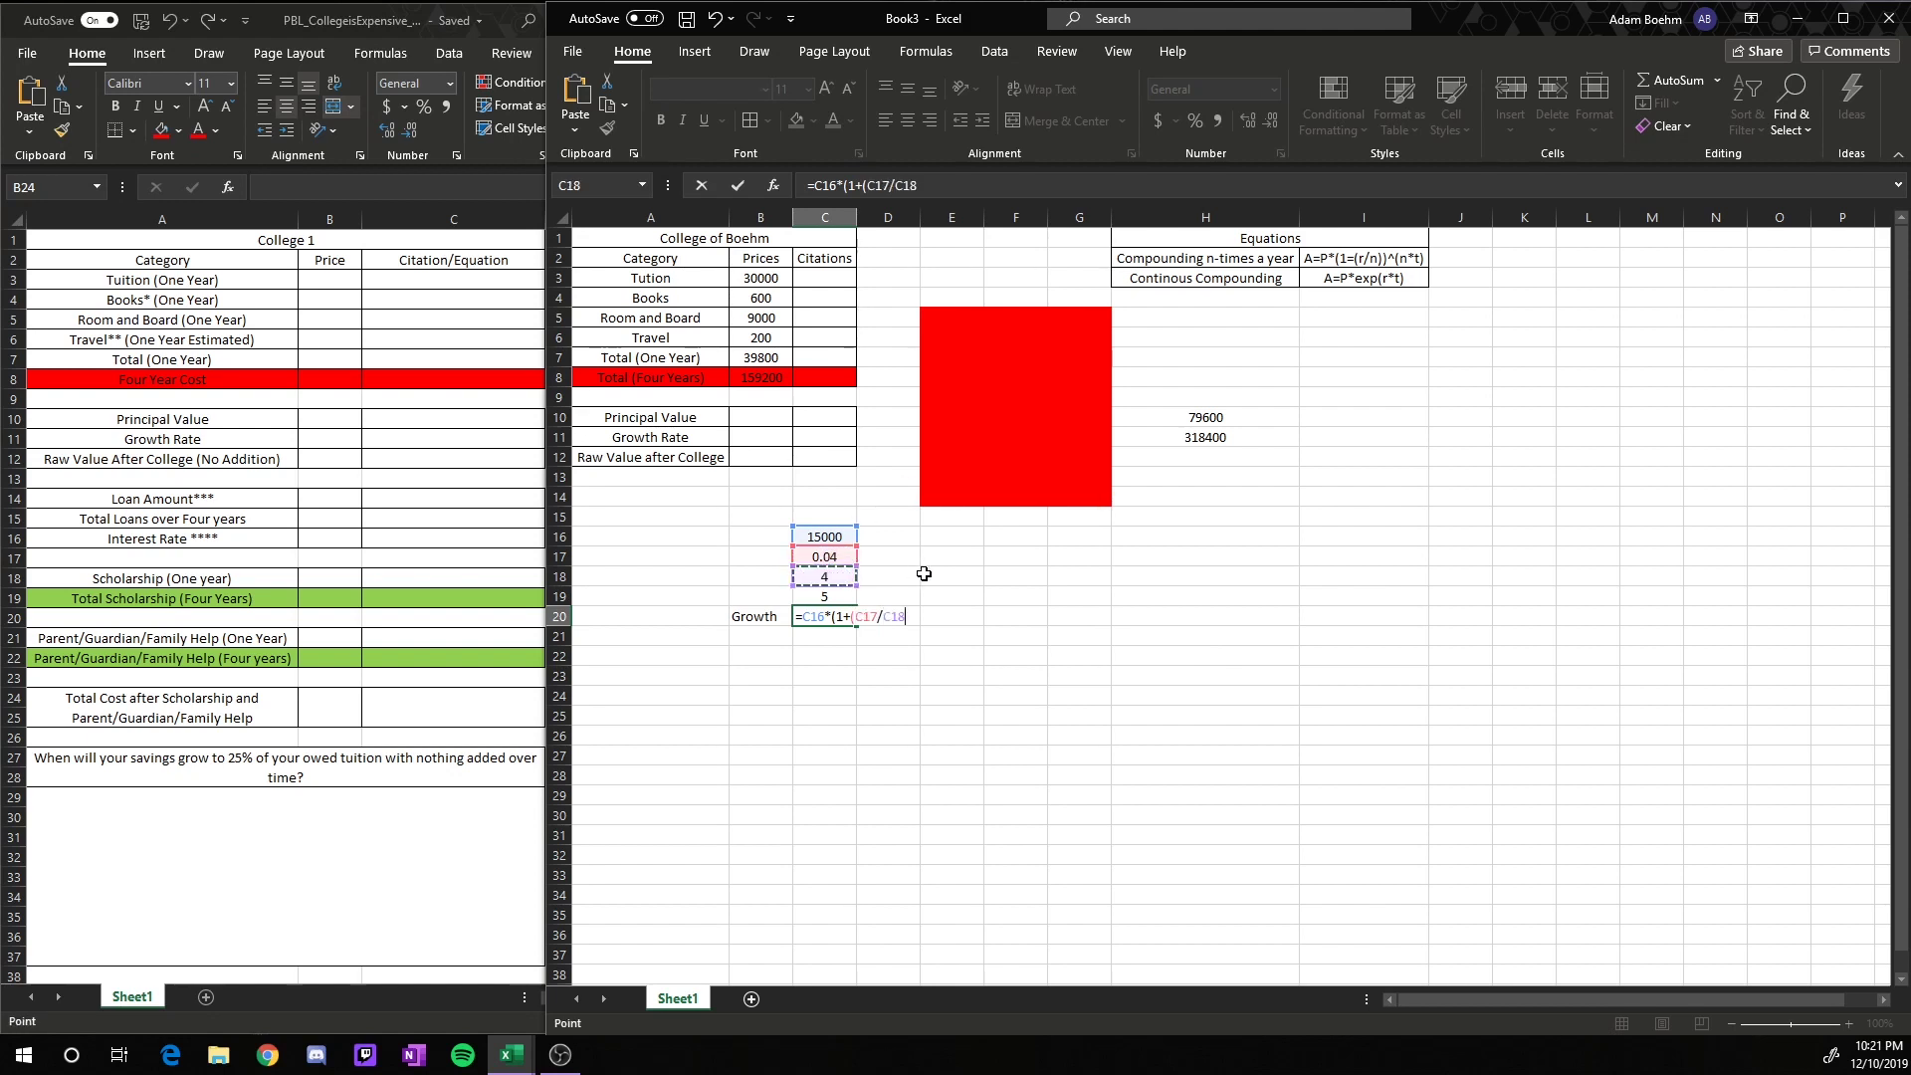
text())^()
click(816, 578)
text(*)
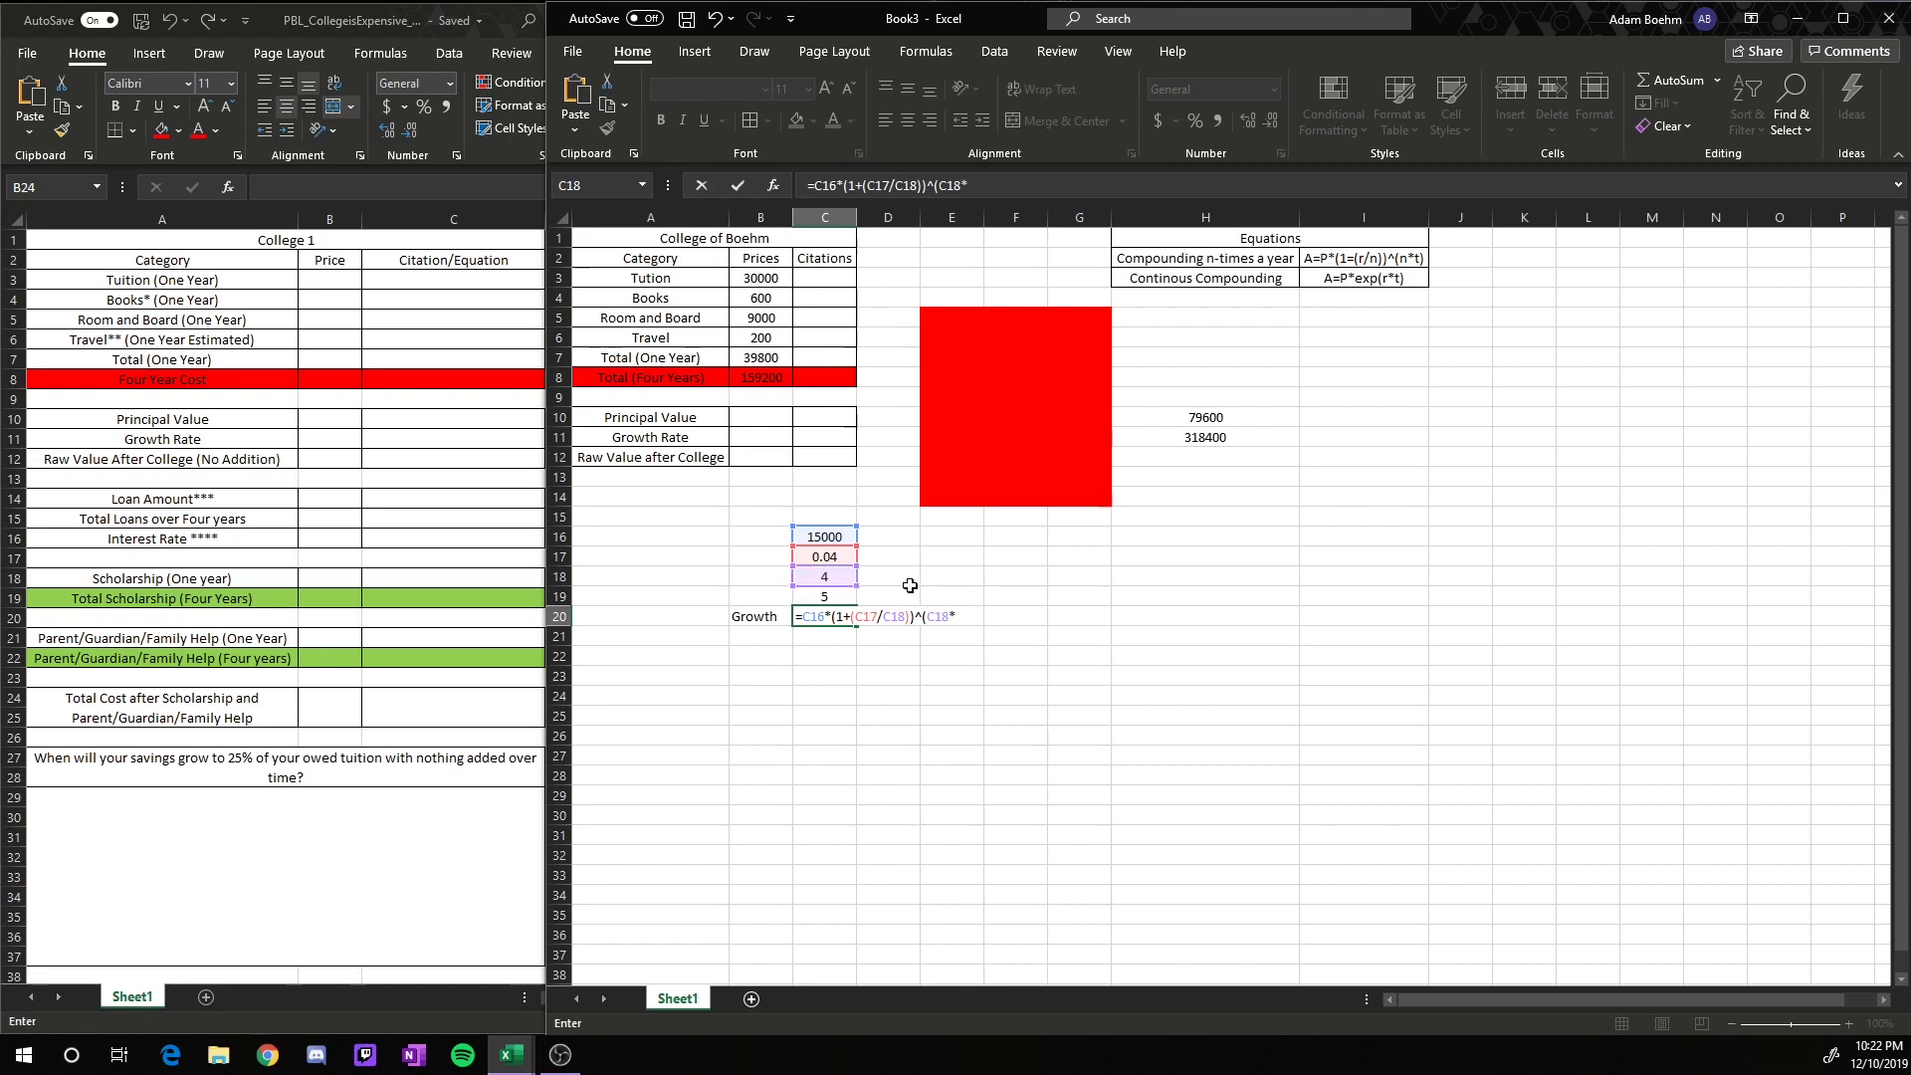
click(824, 596)
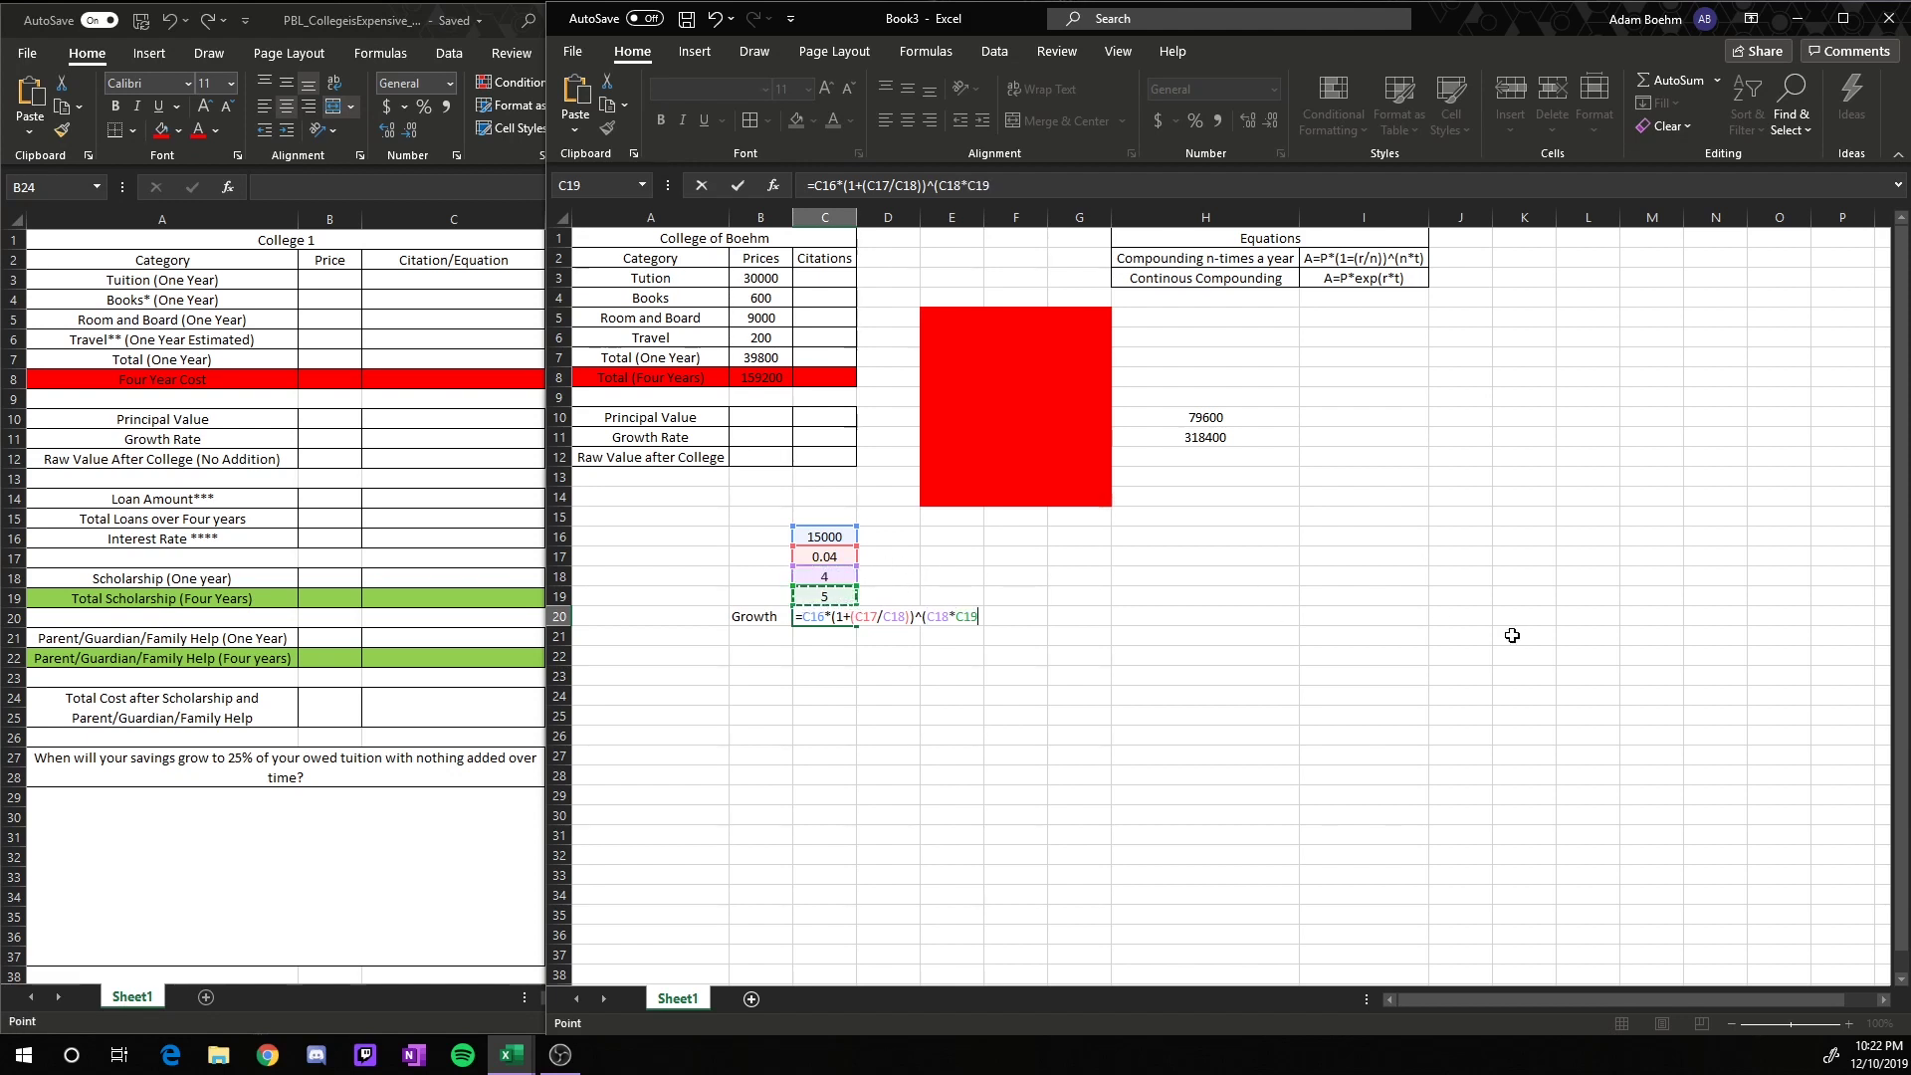
text())
key(Return)
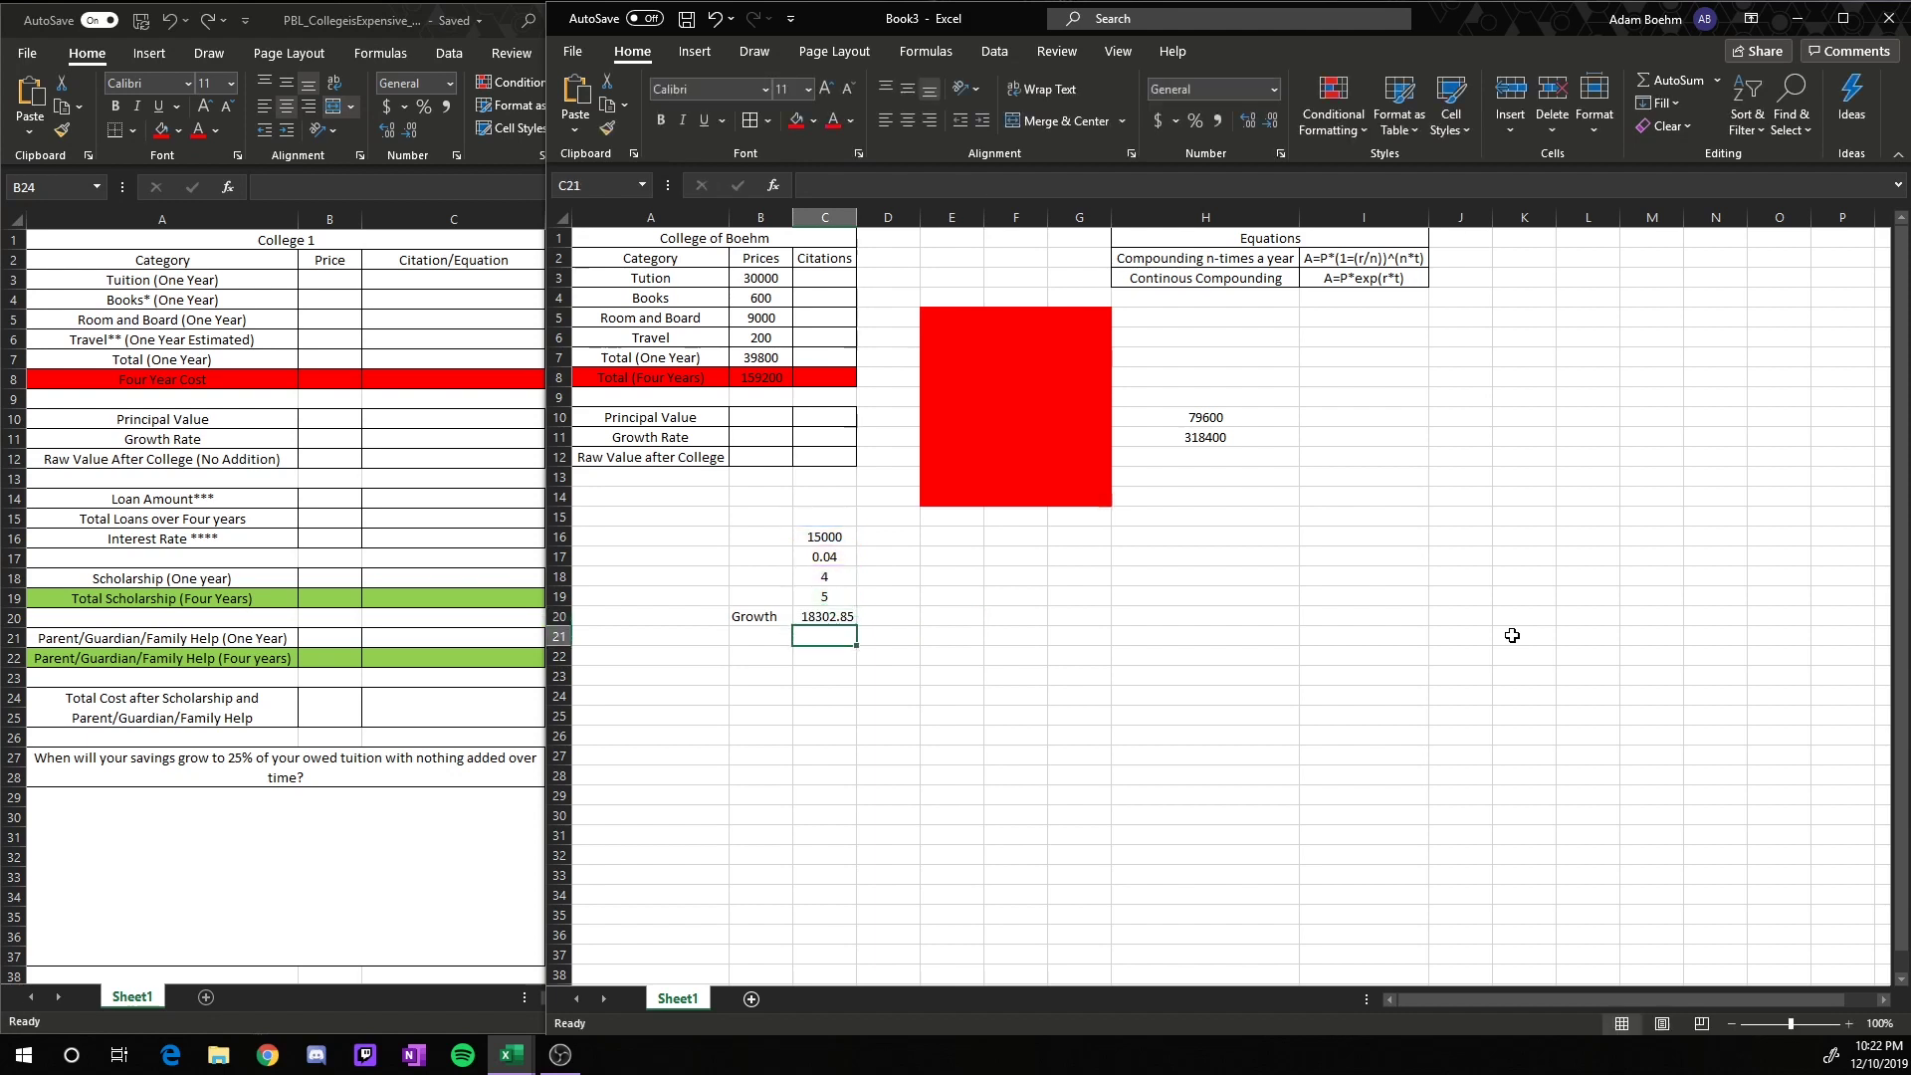
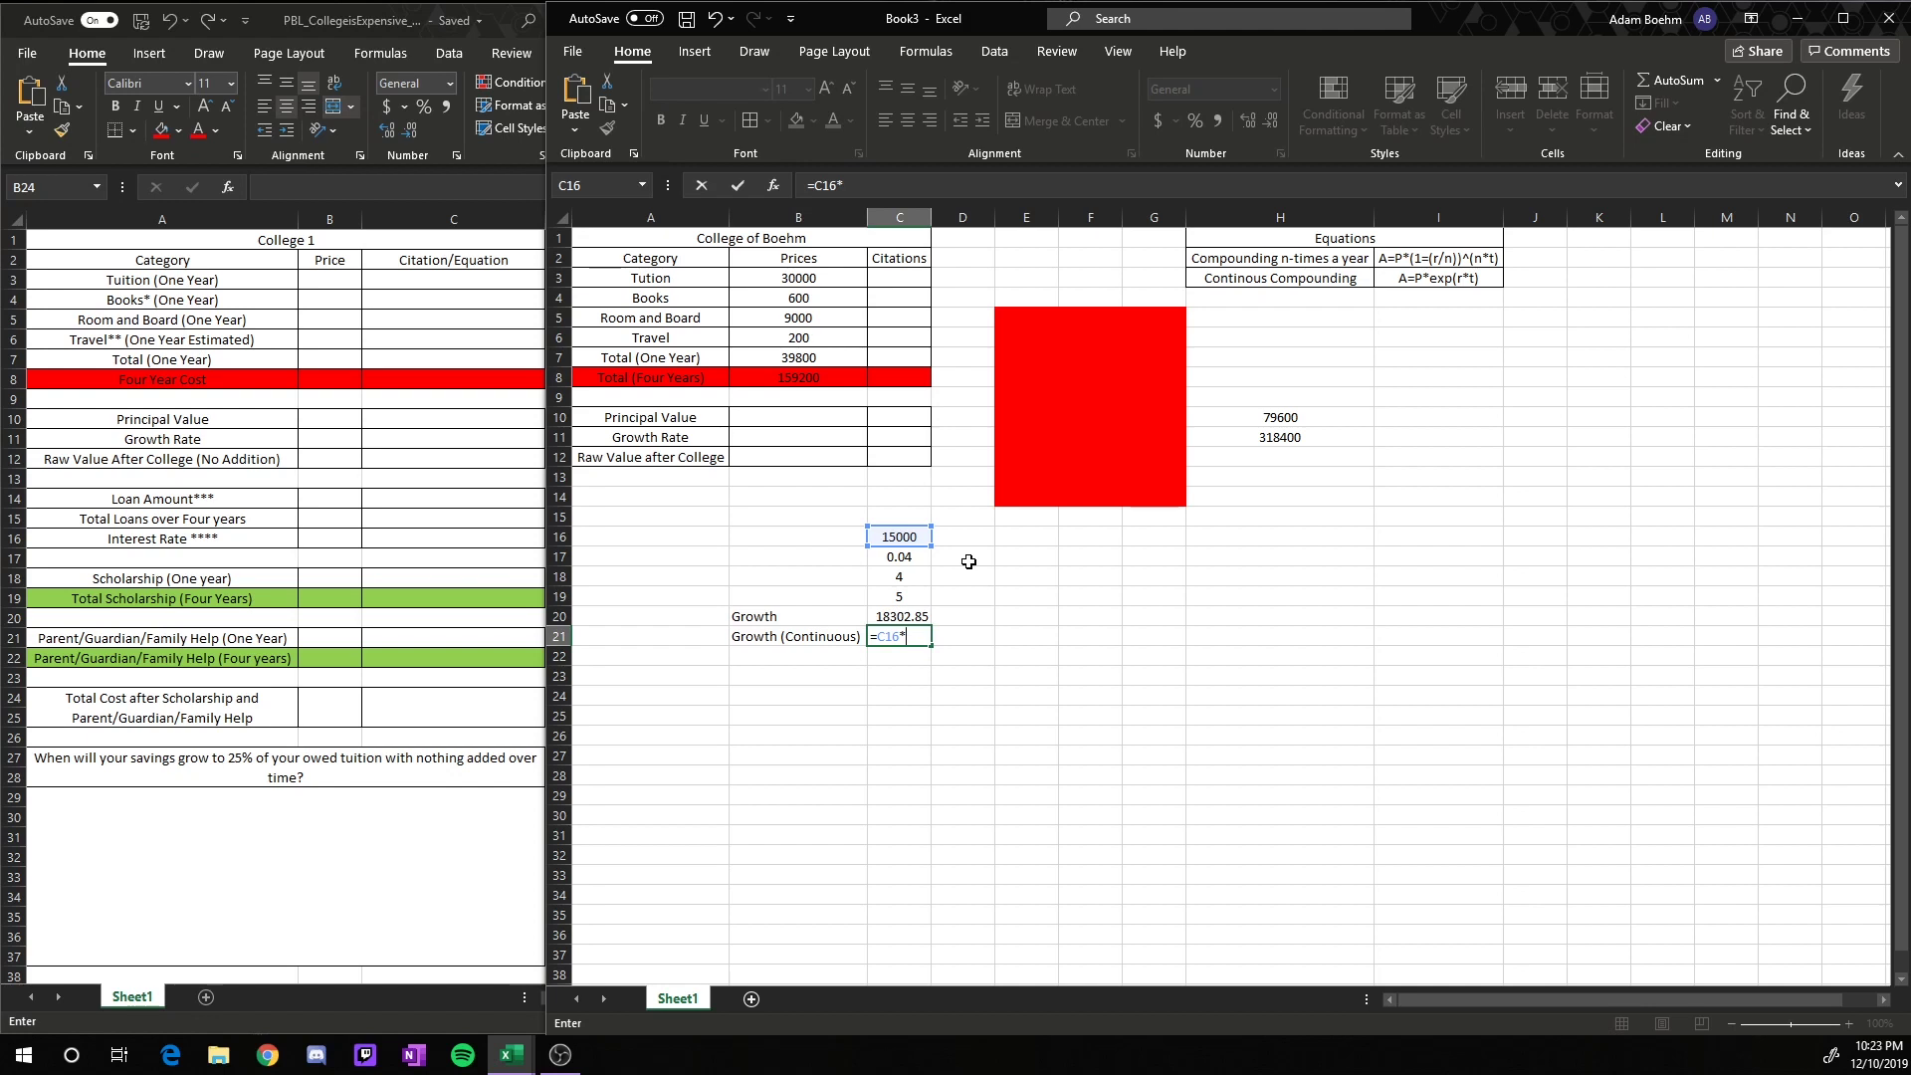
Complete the continuous growth formula in cell C21 as =C16*exp(C17*C19).
text(exp)
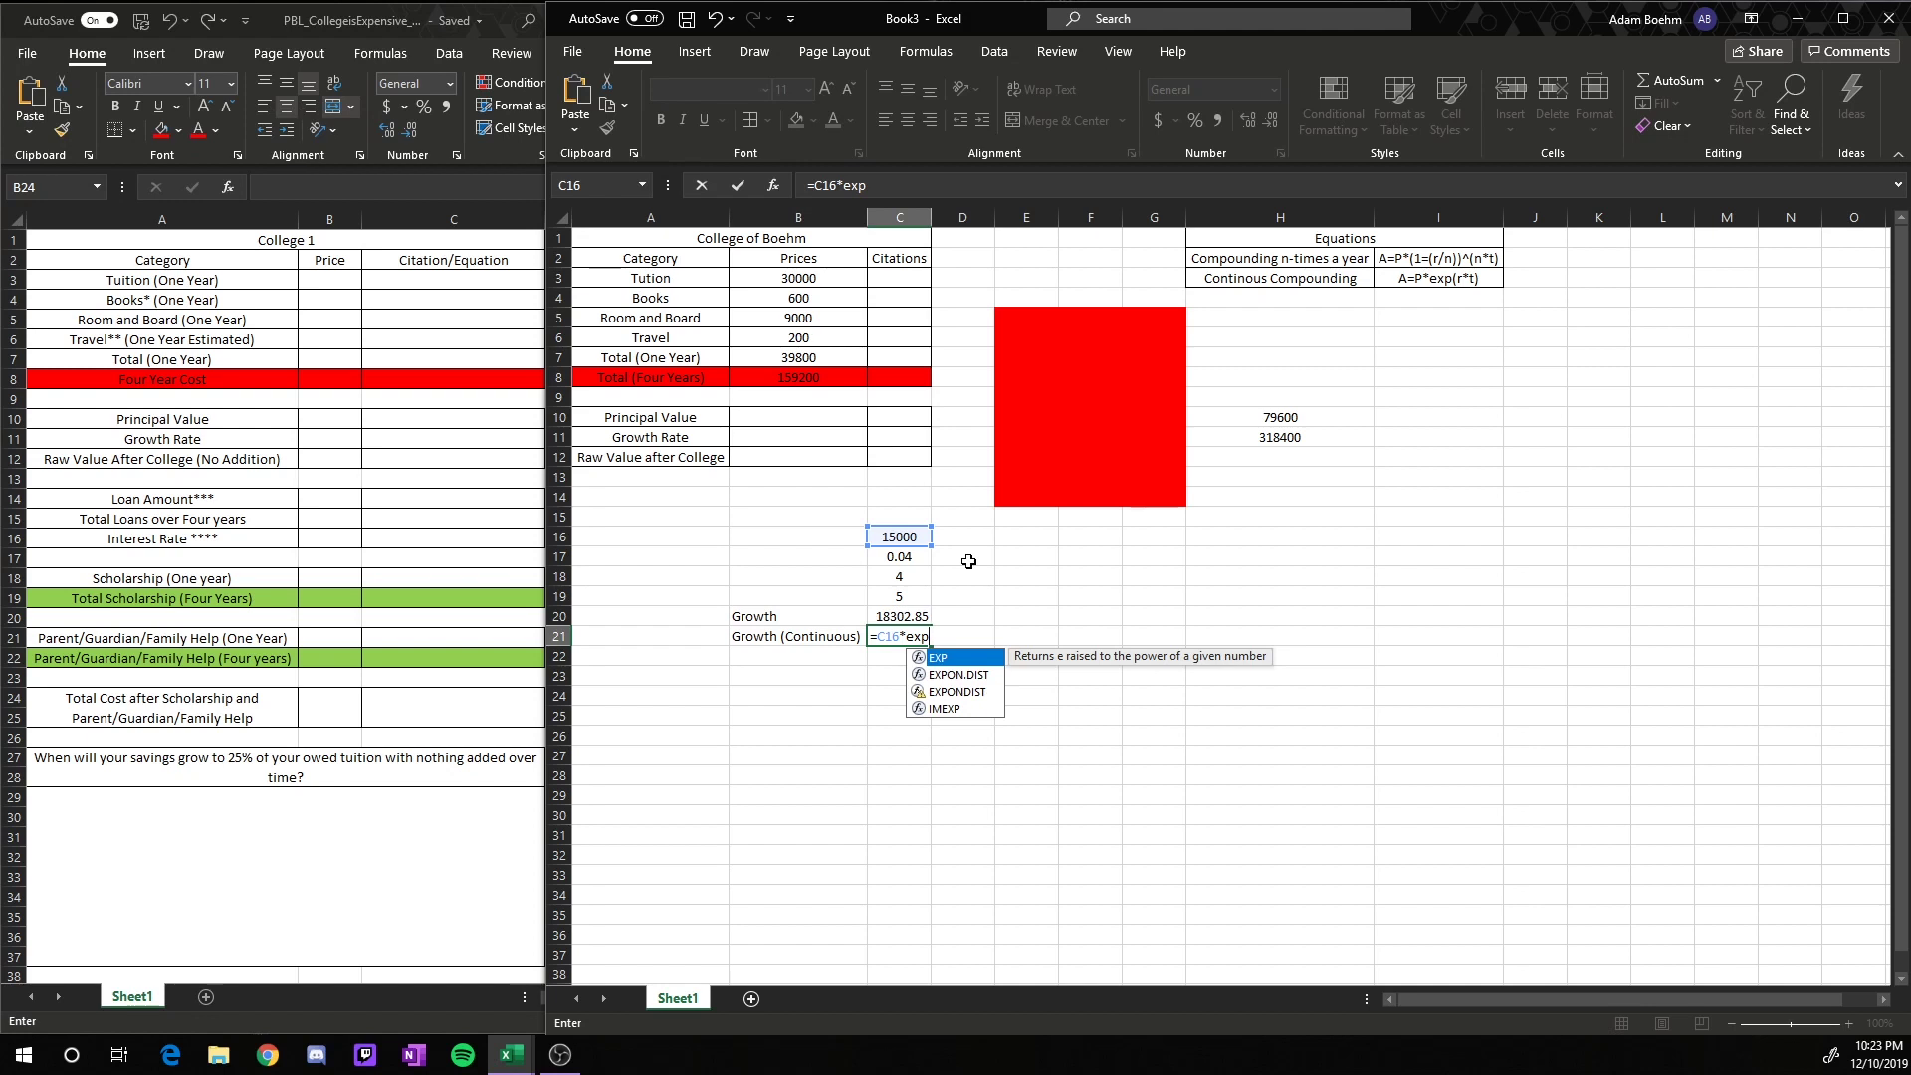
text(()
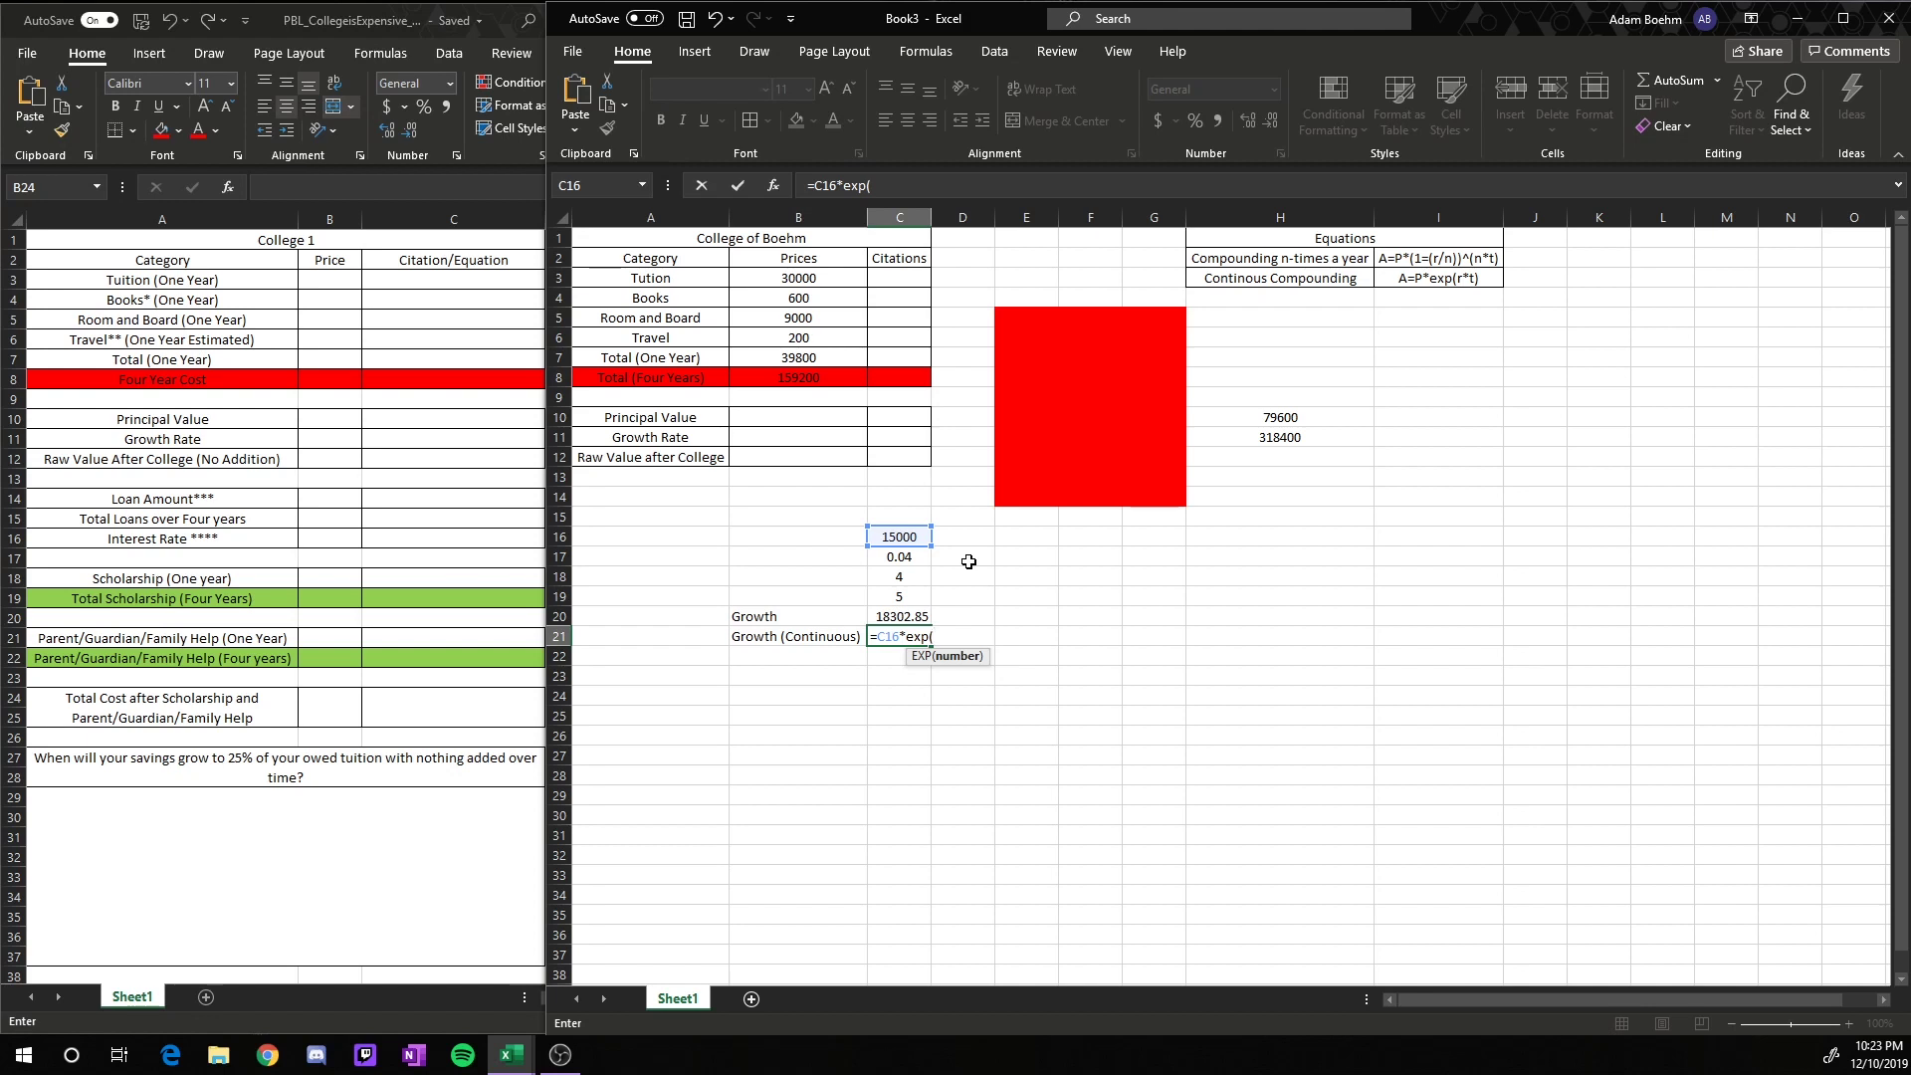
click(896, 557)
text(*)
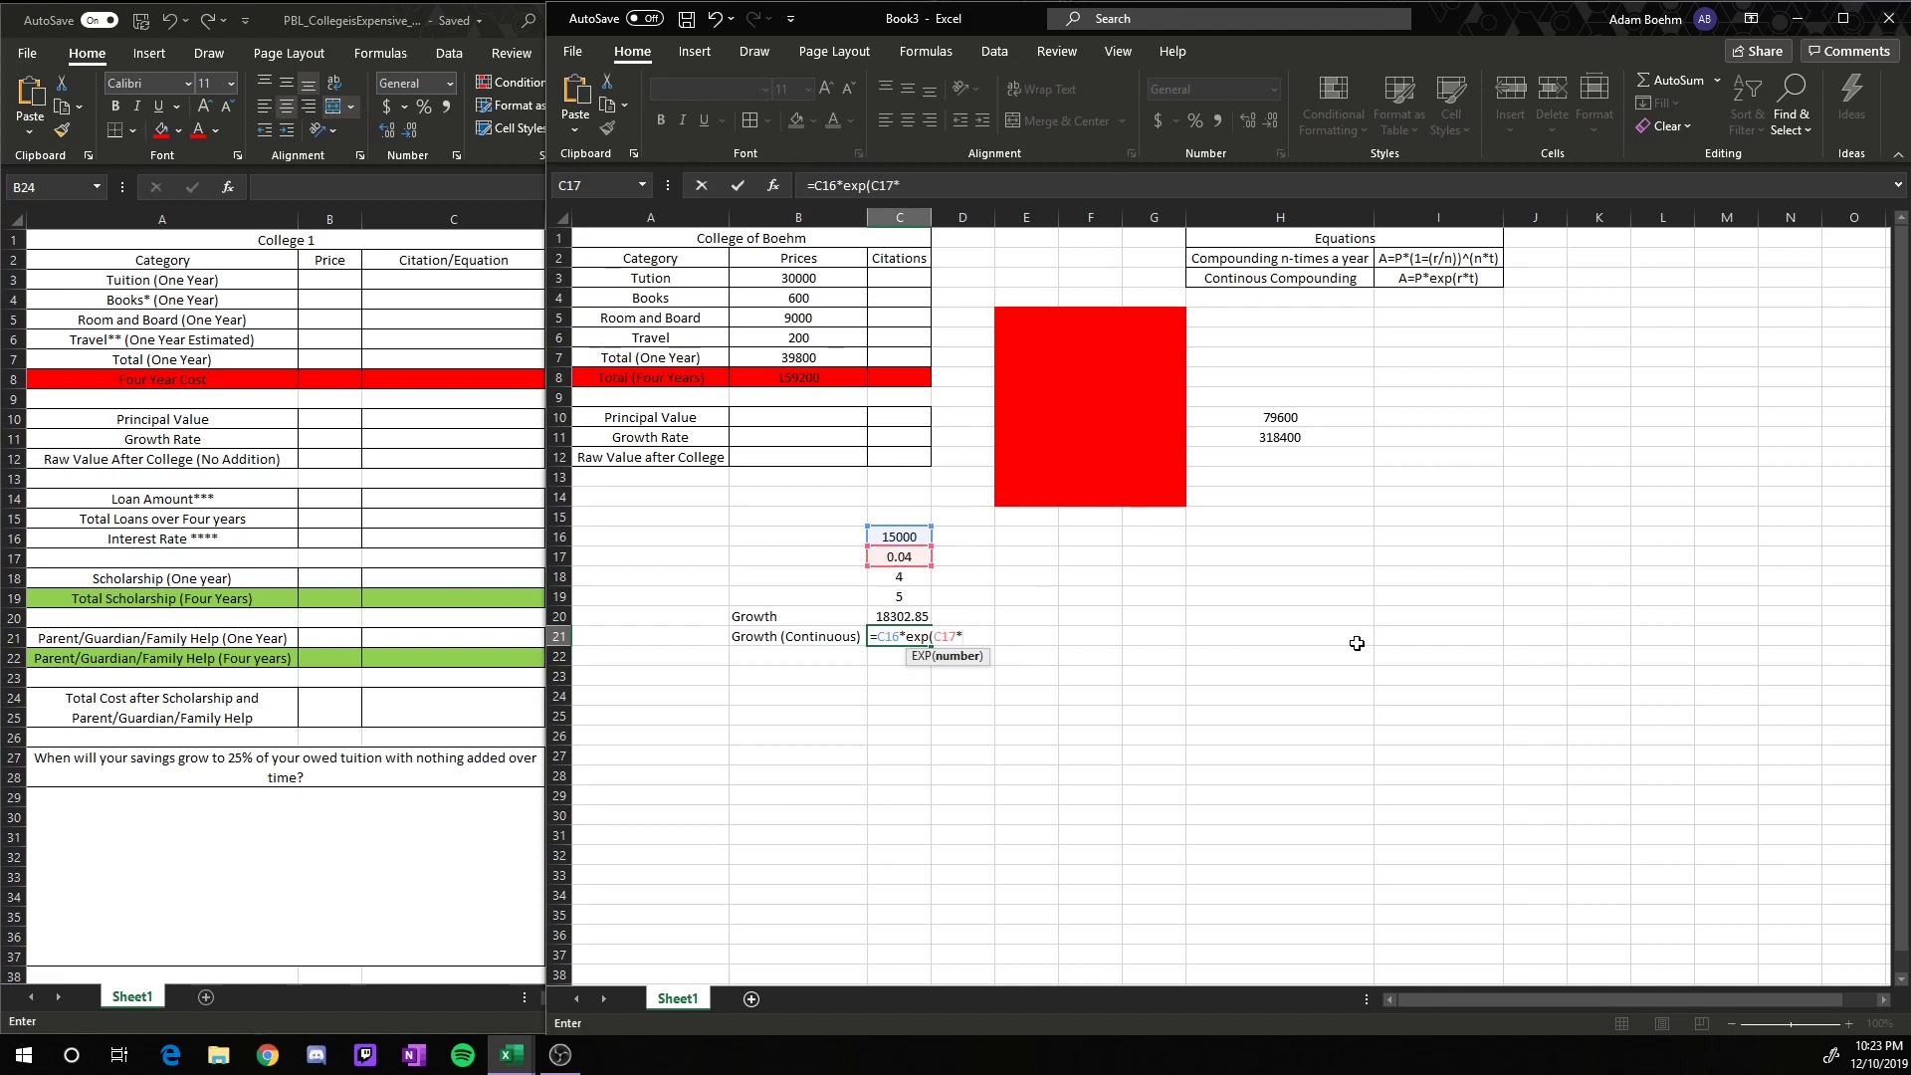
click(898, 596)
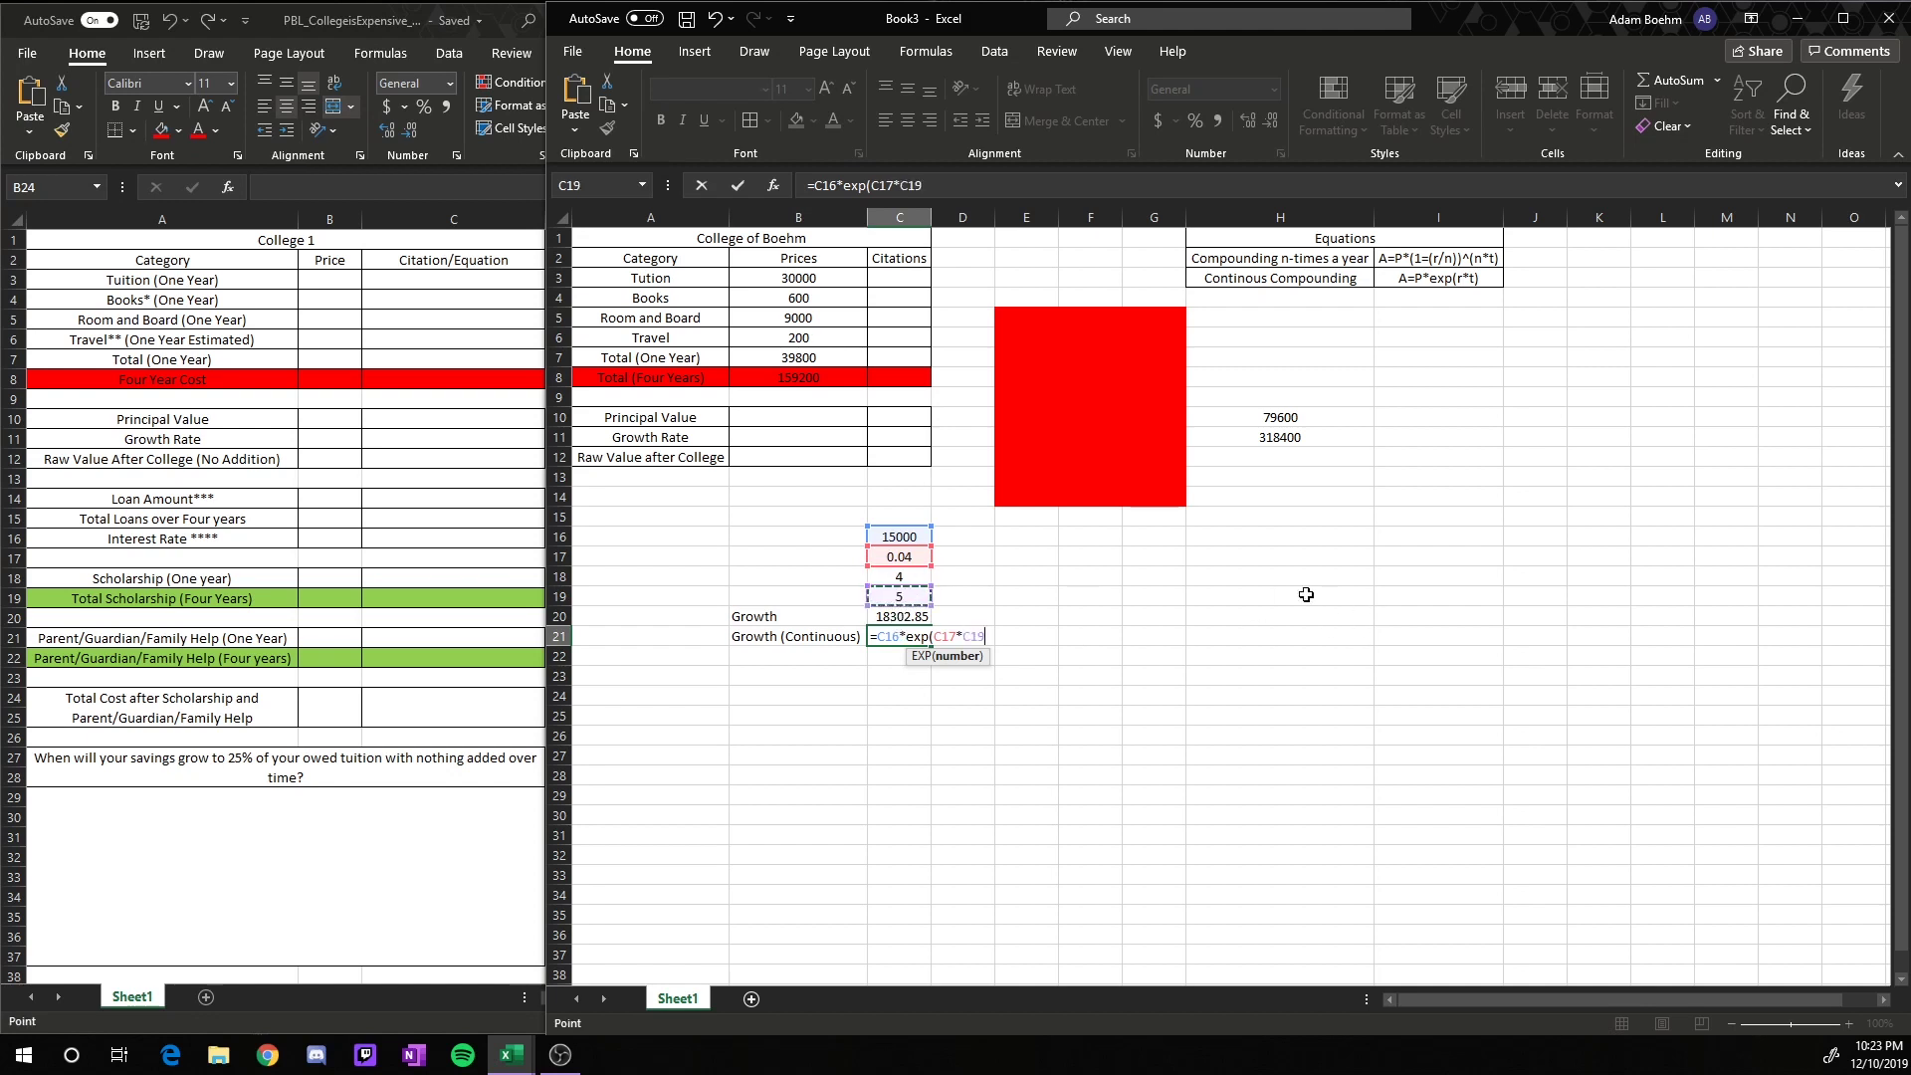
text())
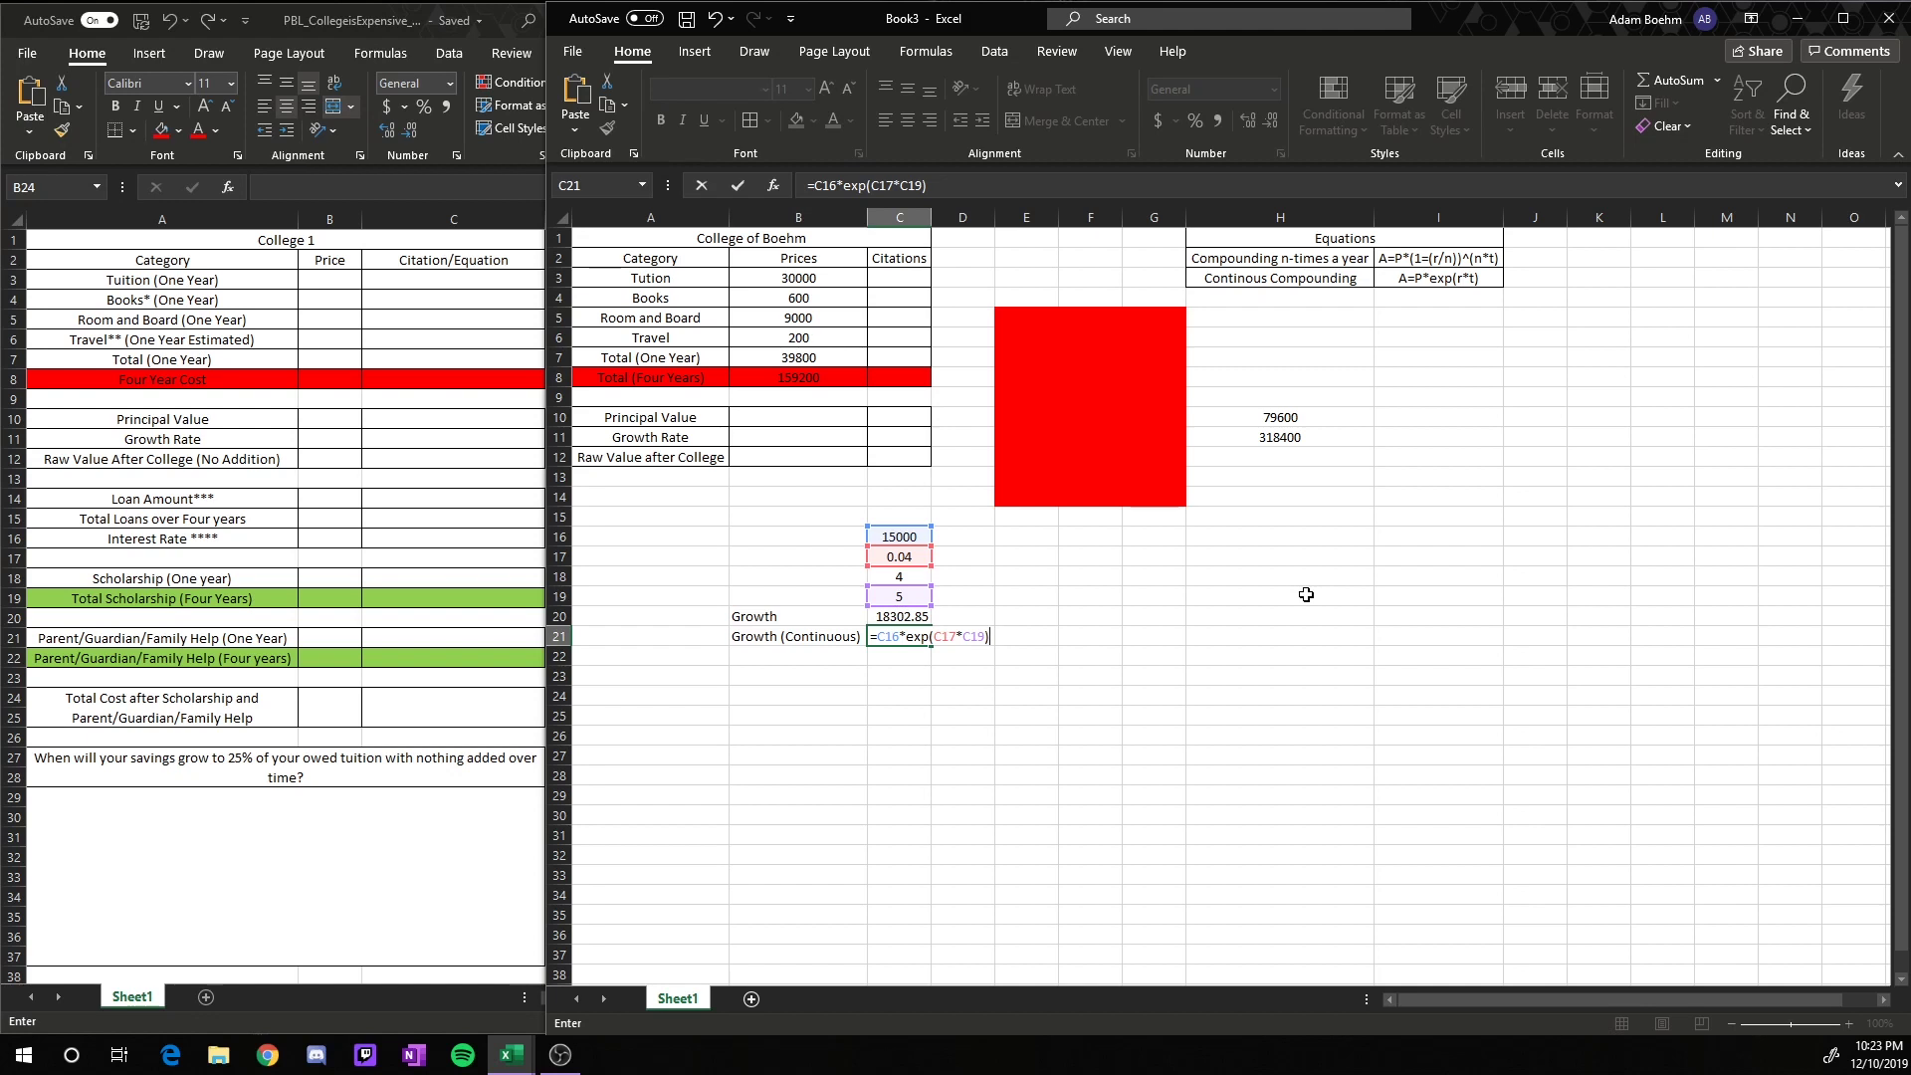
key(Return)
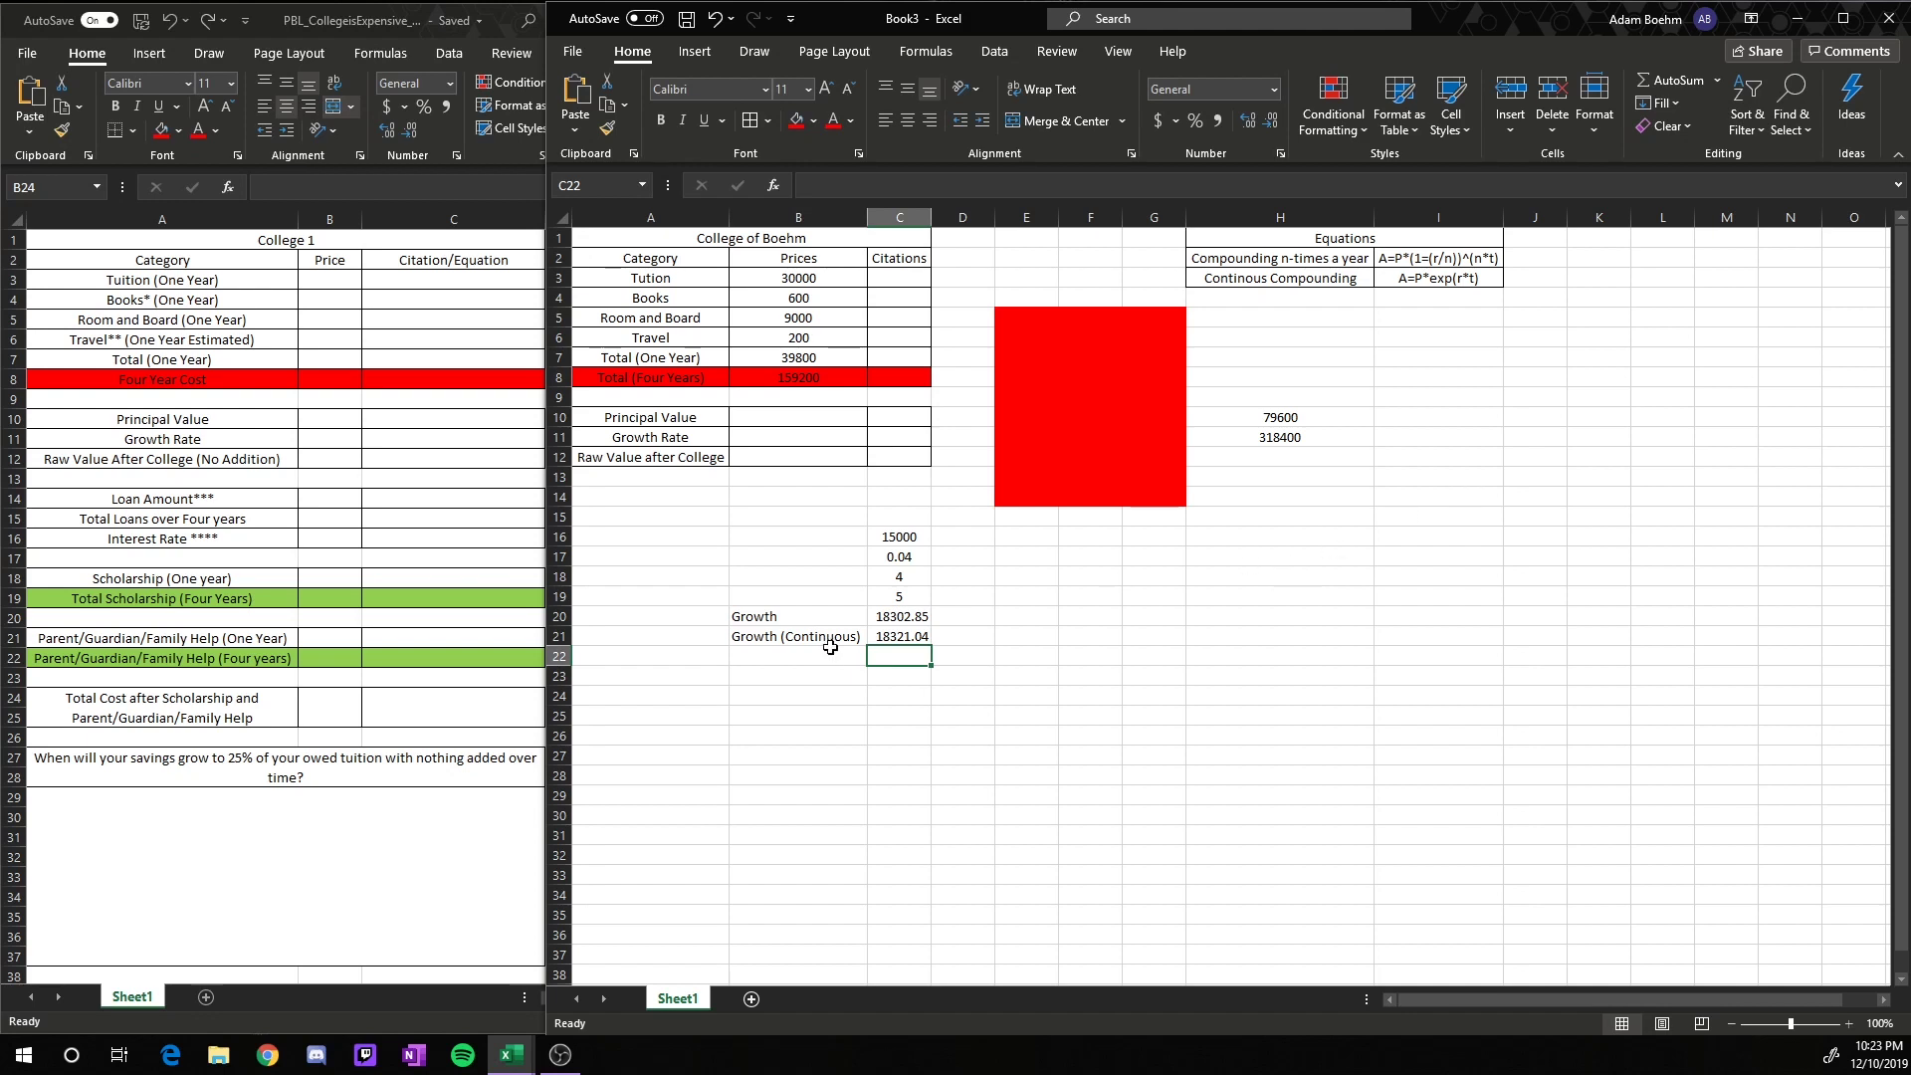
Examine the periodic compounding formula in cell C20 and the cells it references.
click(900, 618)
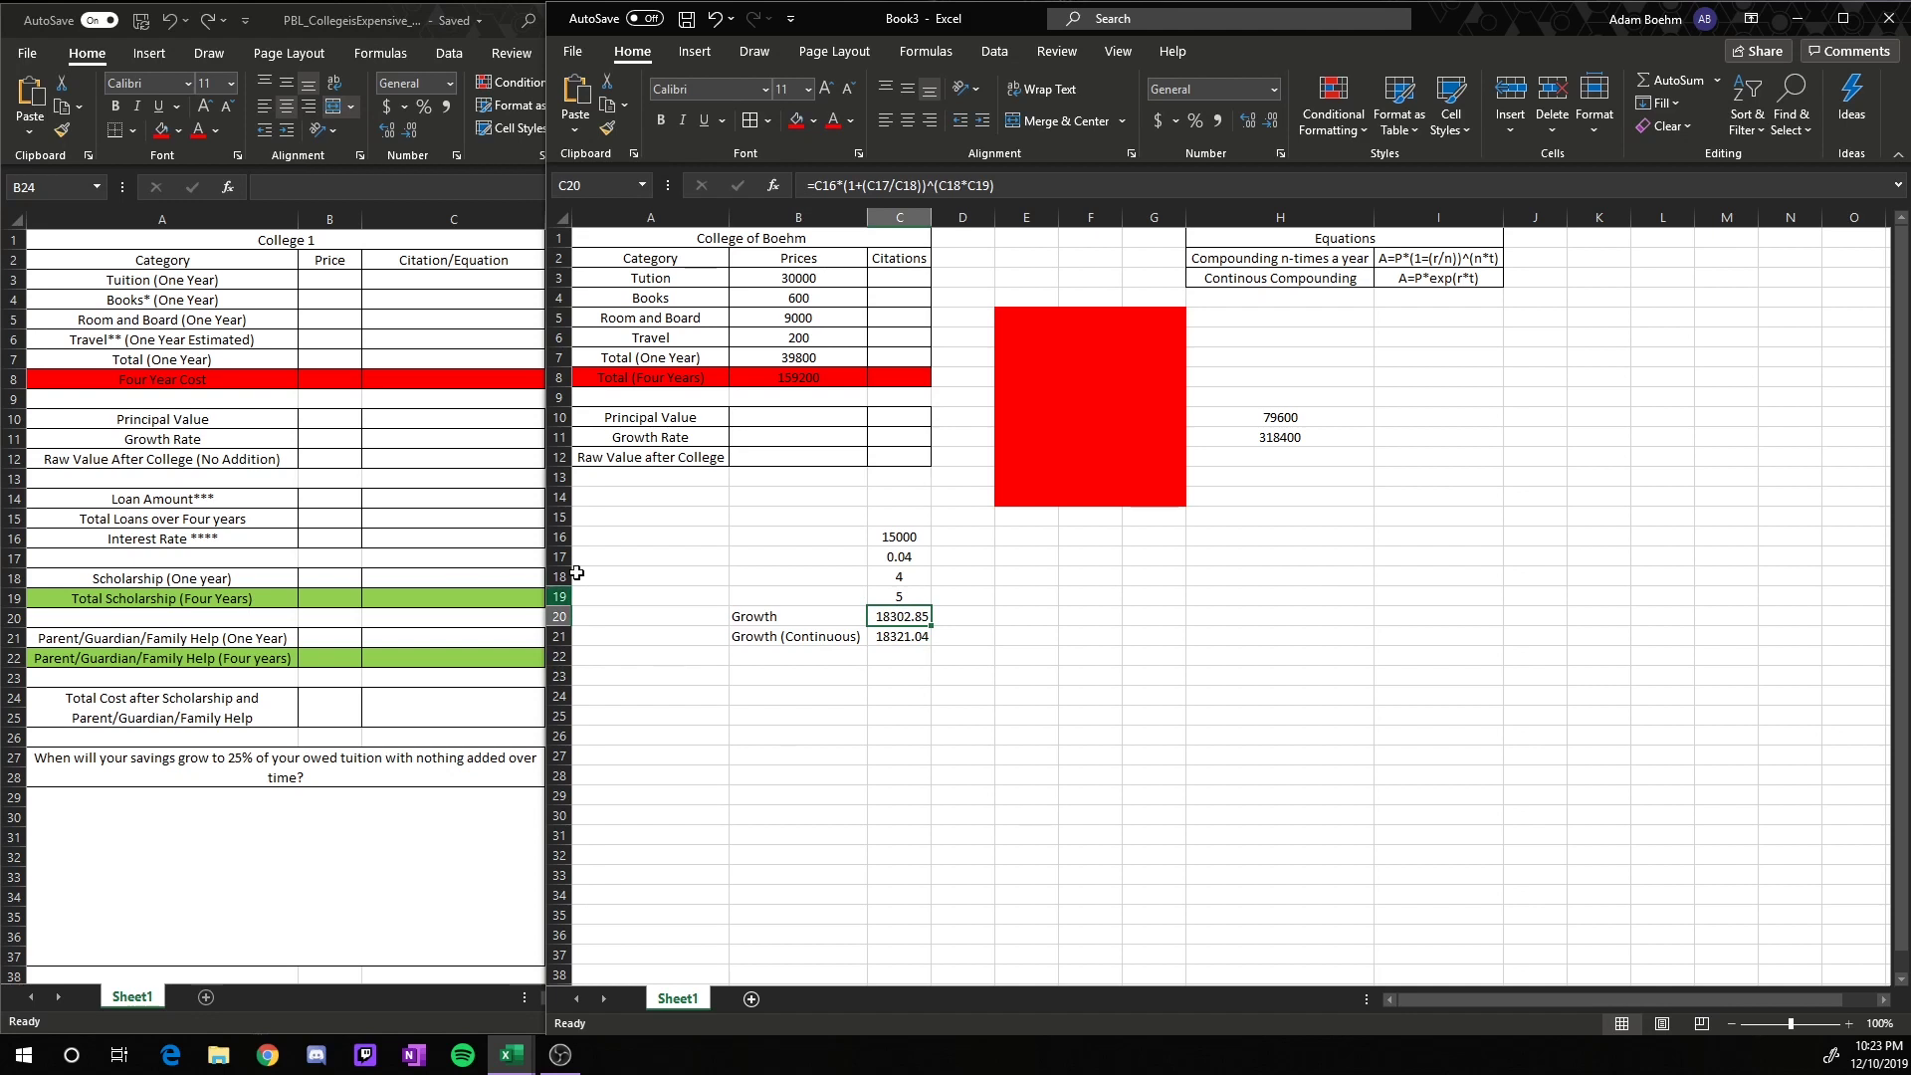
click(1025, 194)
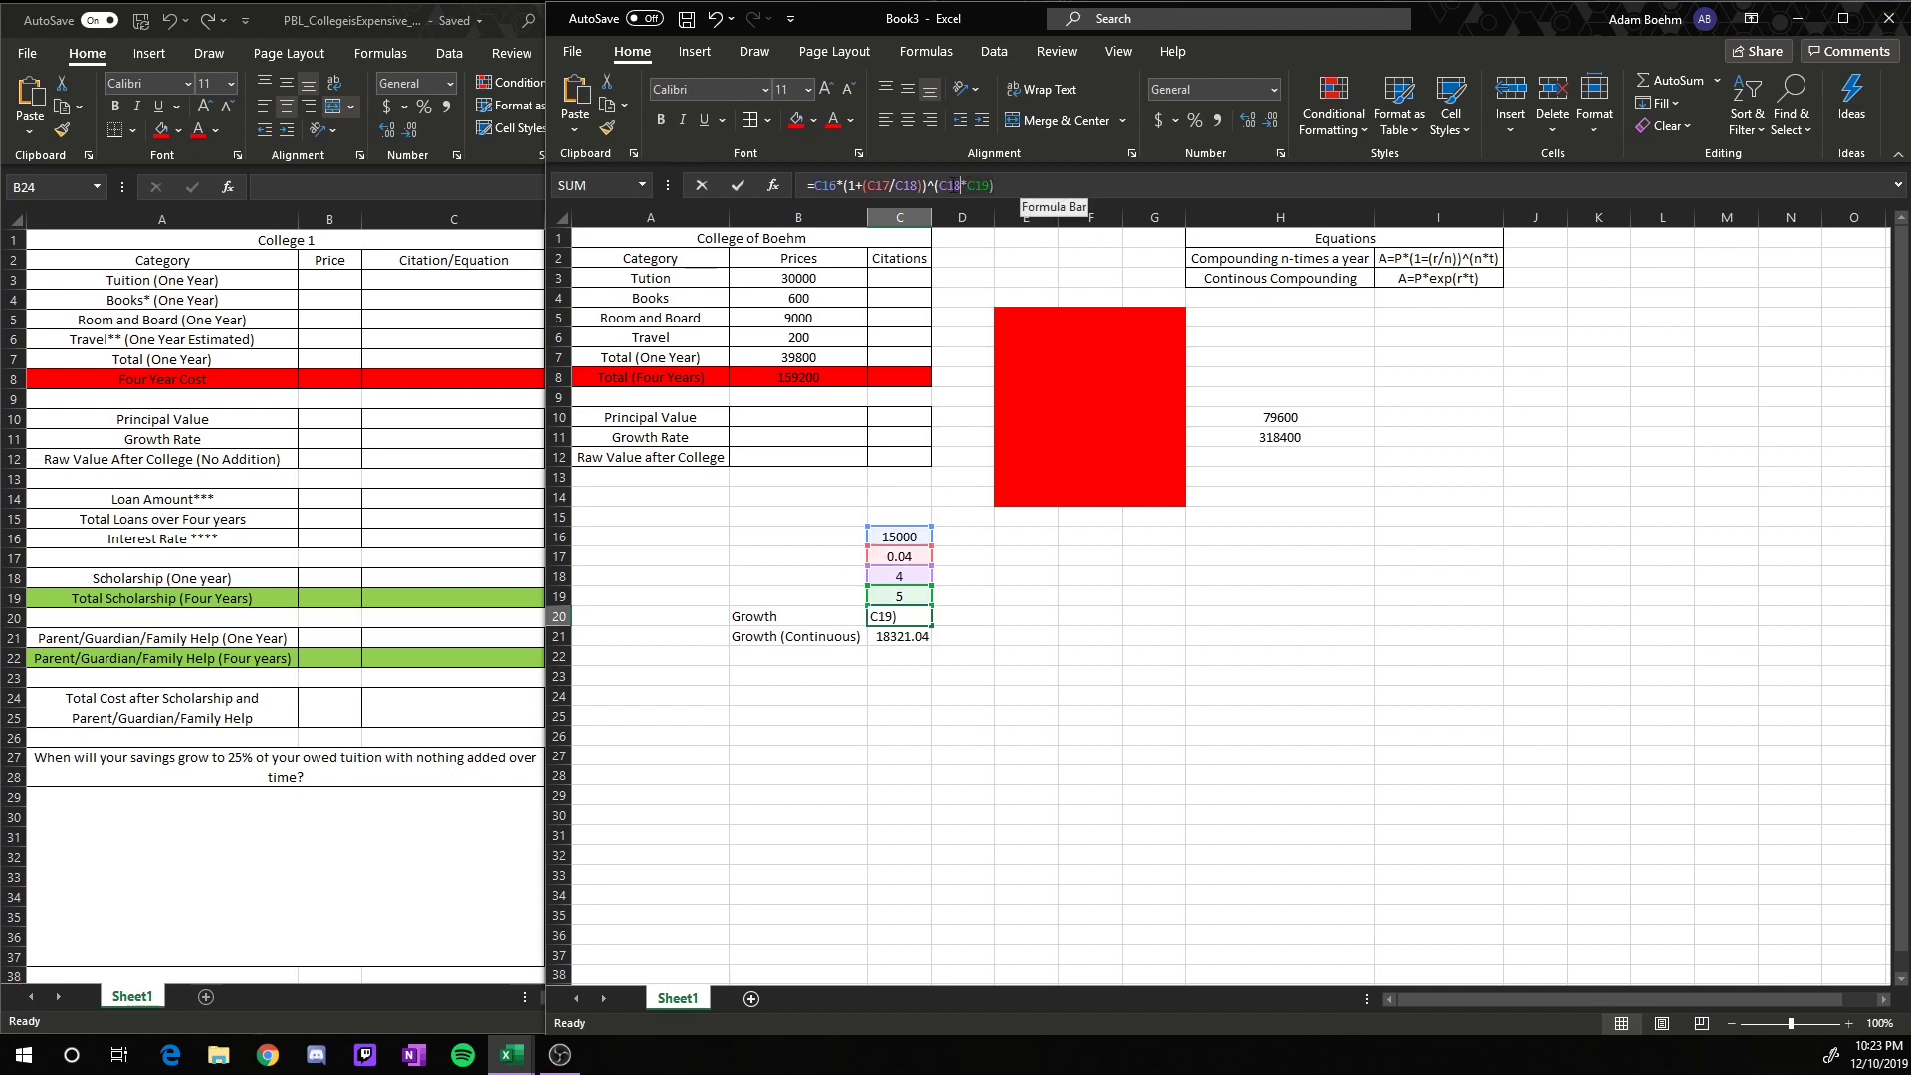
click(791, 189)
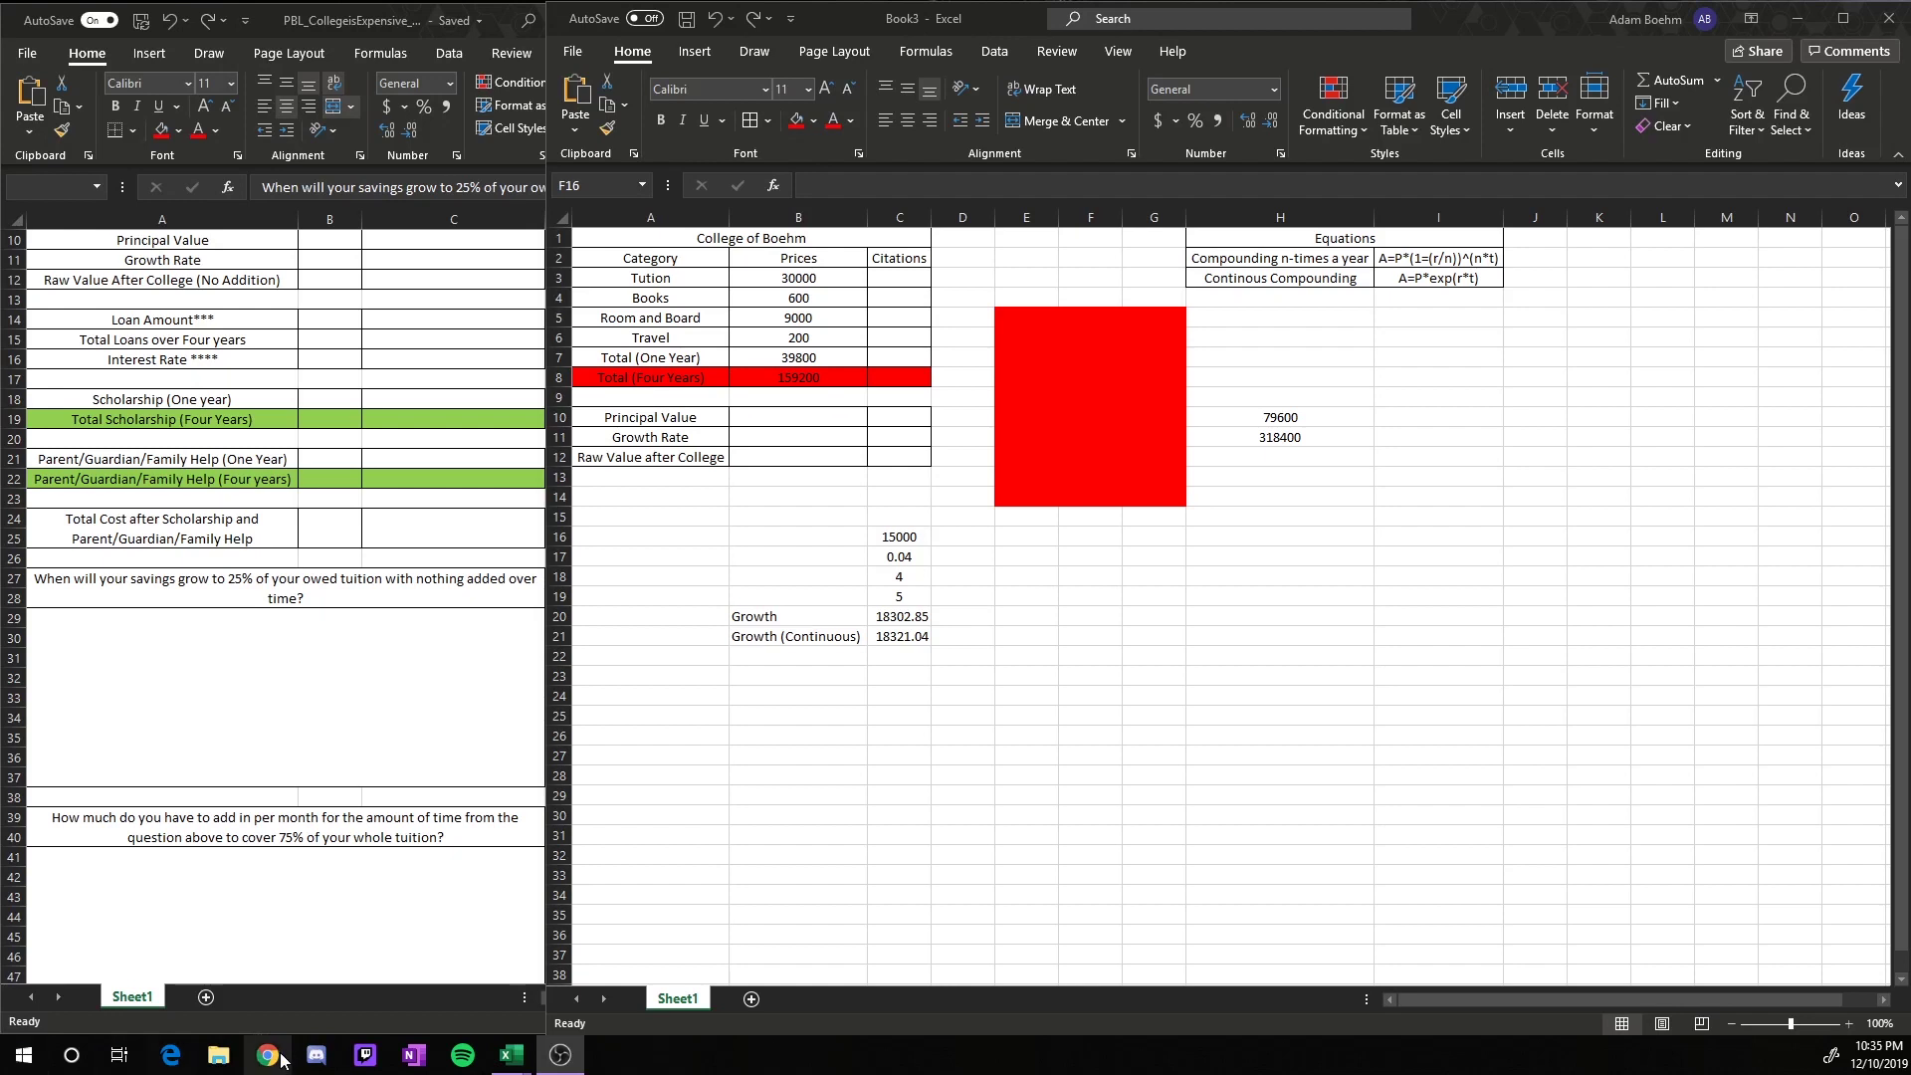
Add the column headings Principal in cell F16 and Growth in cell G16.
click(1069, 548)
drag(1080, 542, 1150, 622)
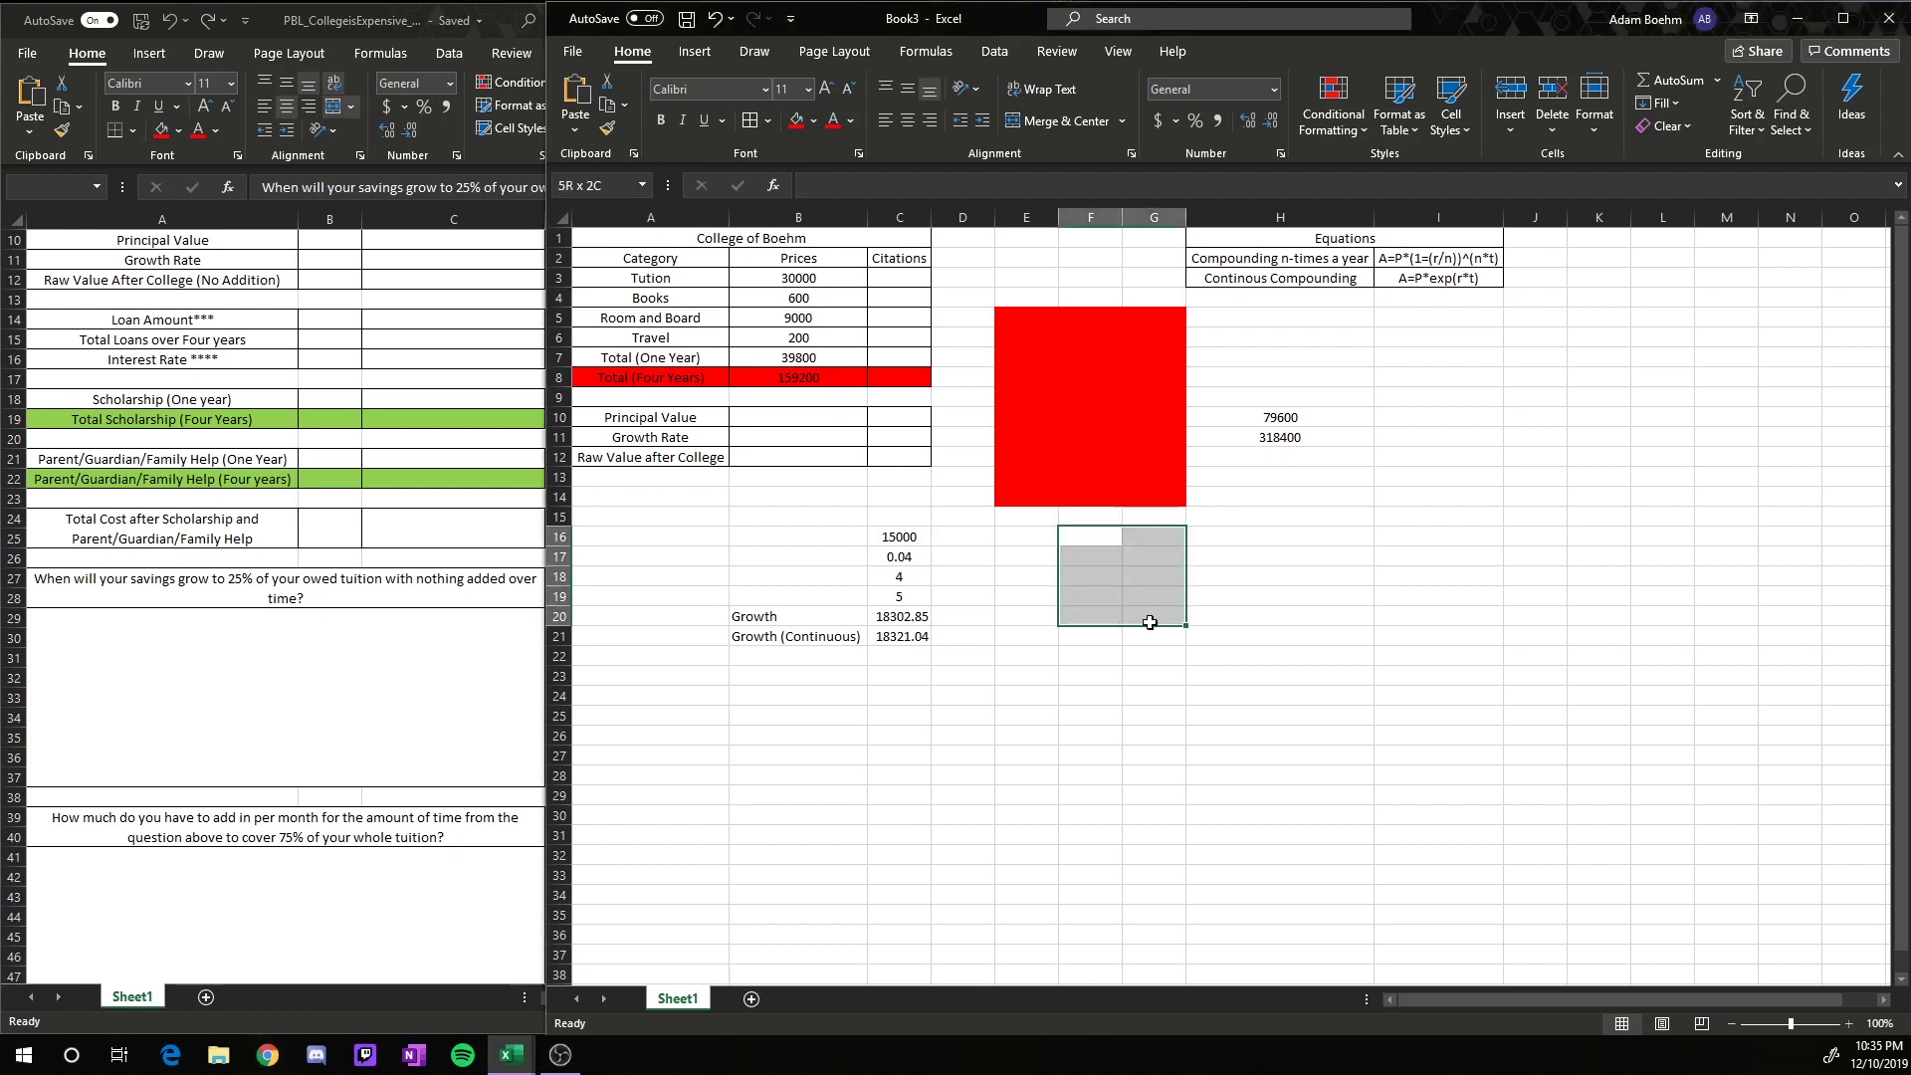
click(1100, 540)
text(Principal)
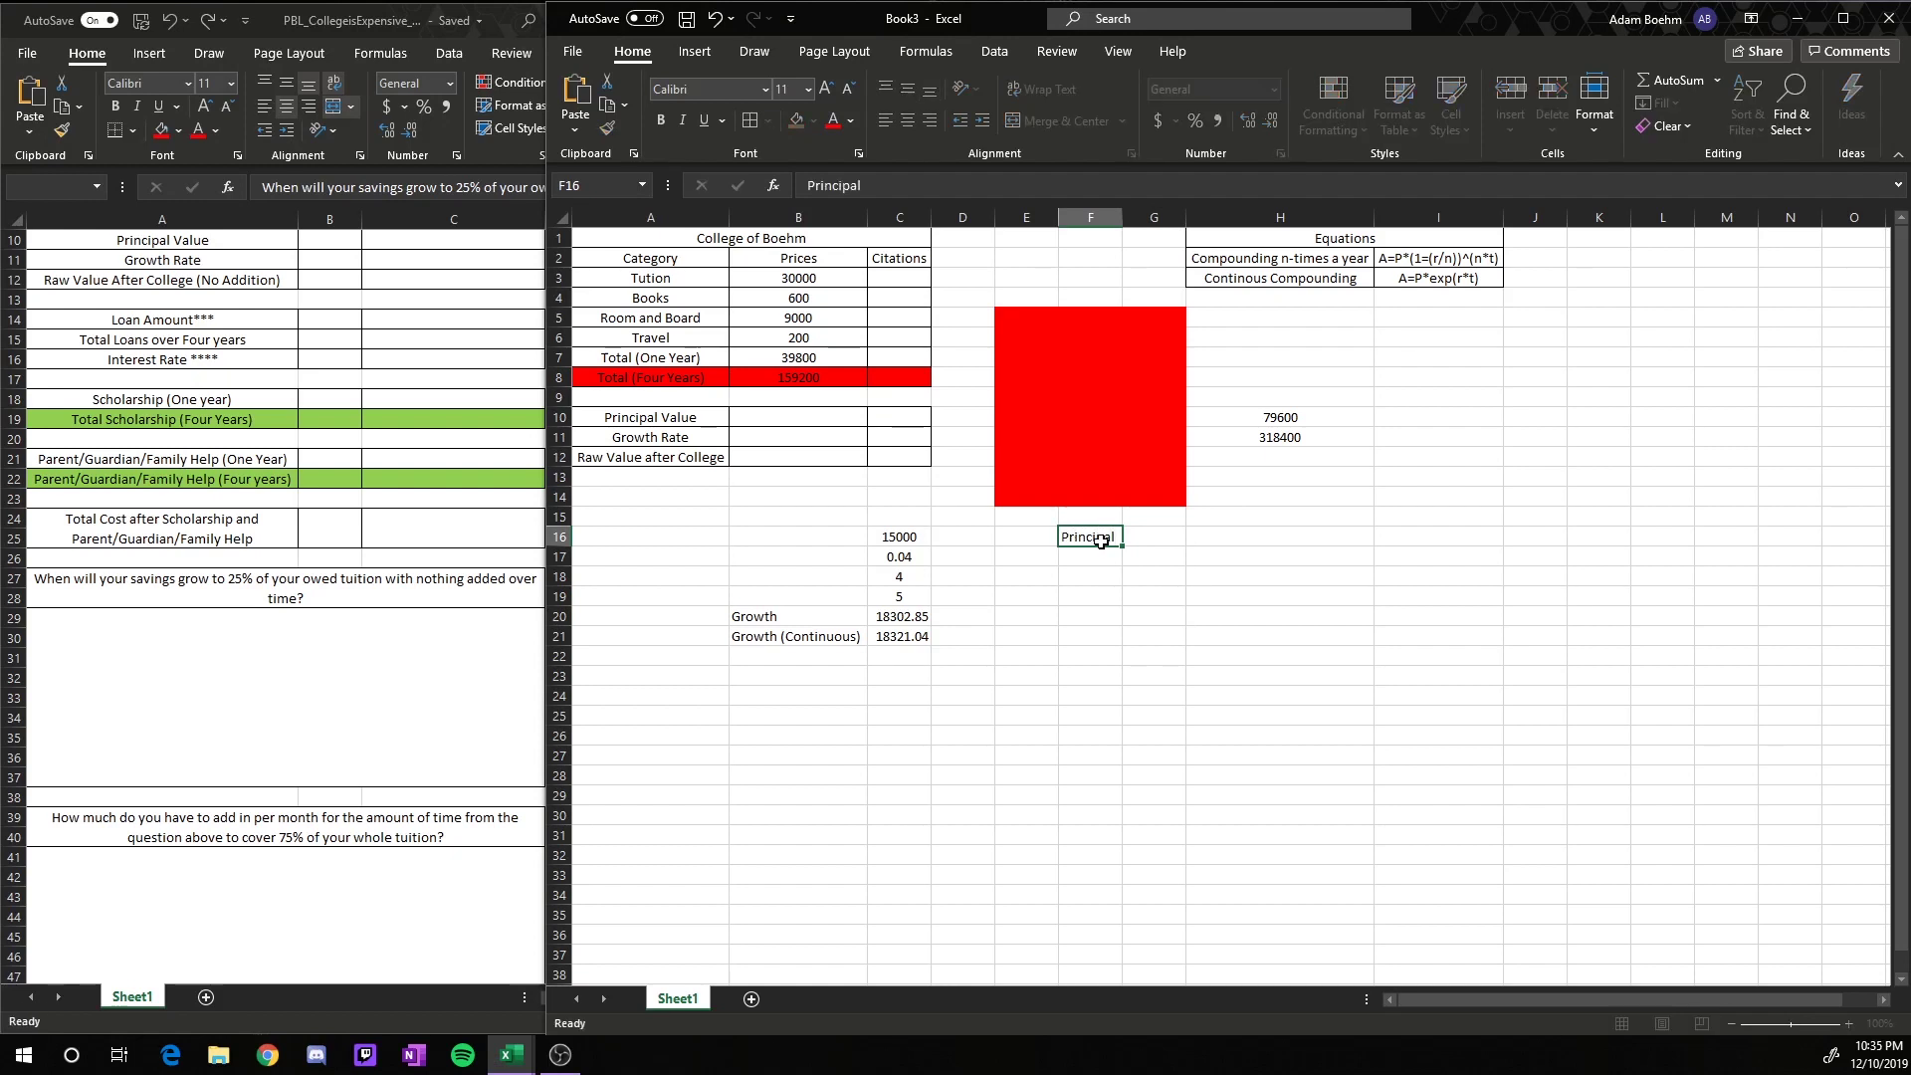
key(Tab)
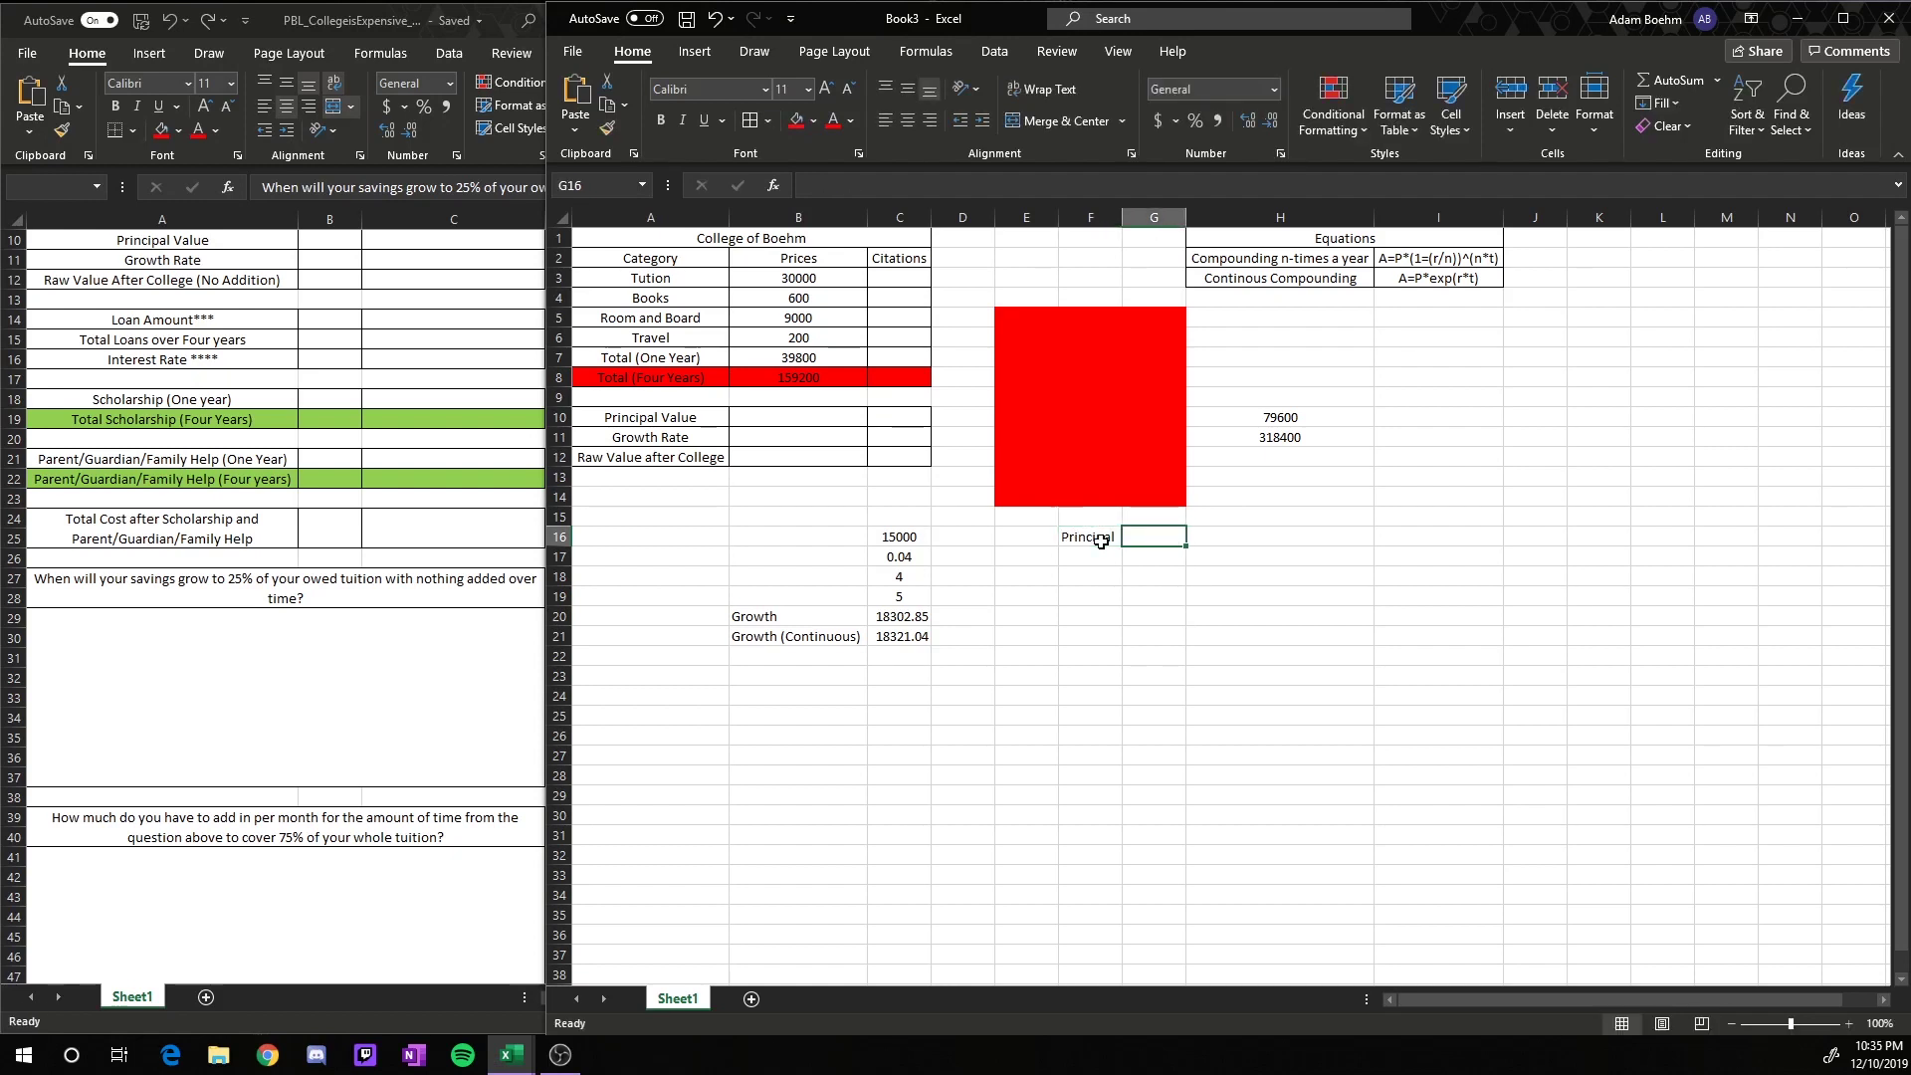
text(Growth)
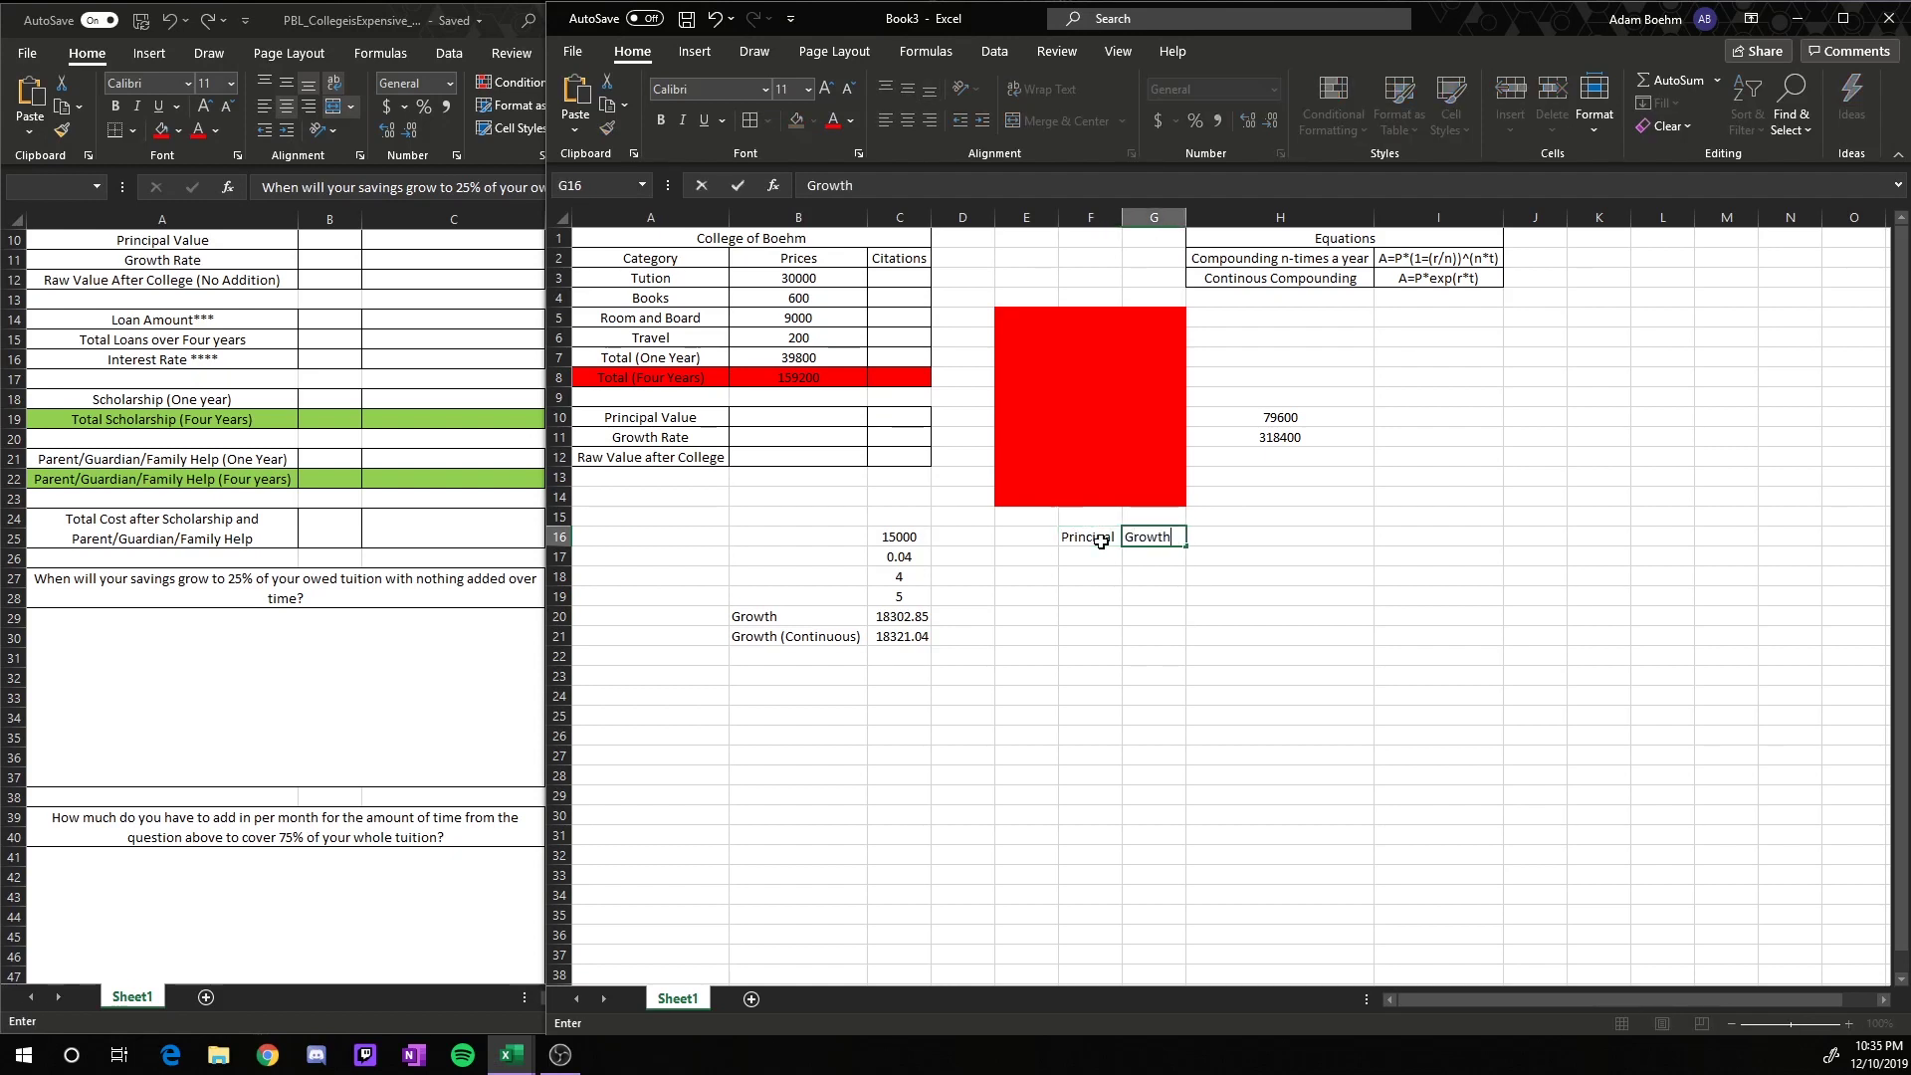
key(Return)
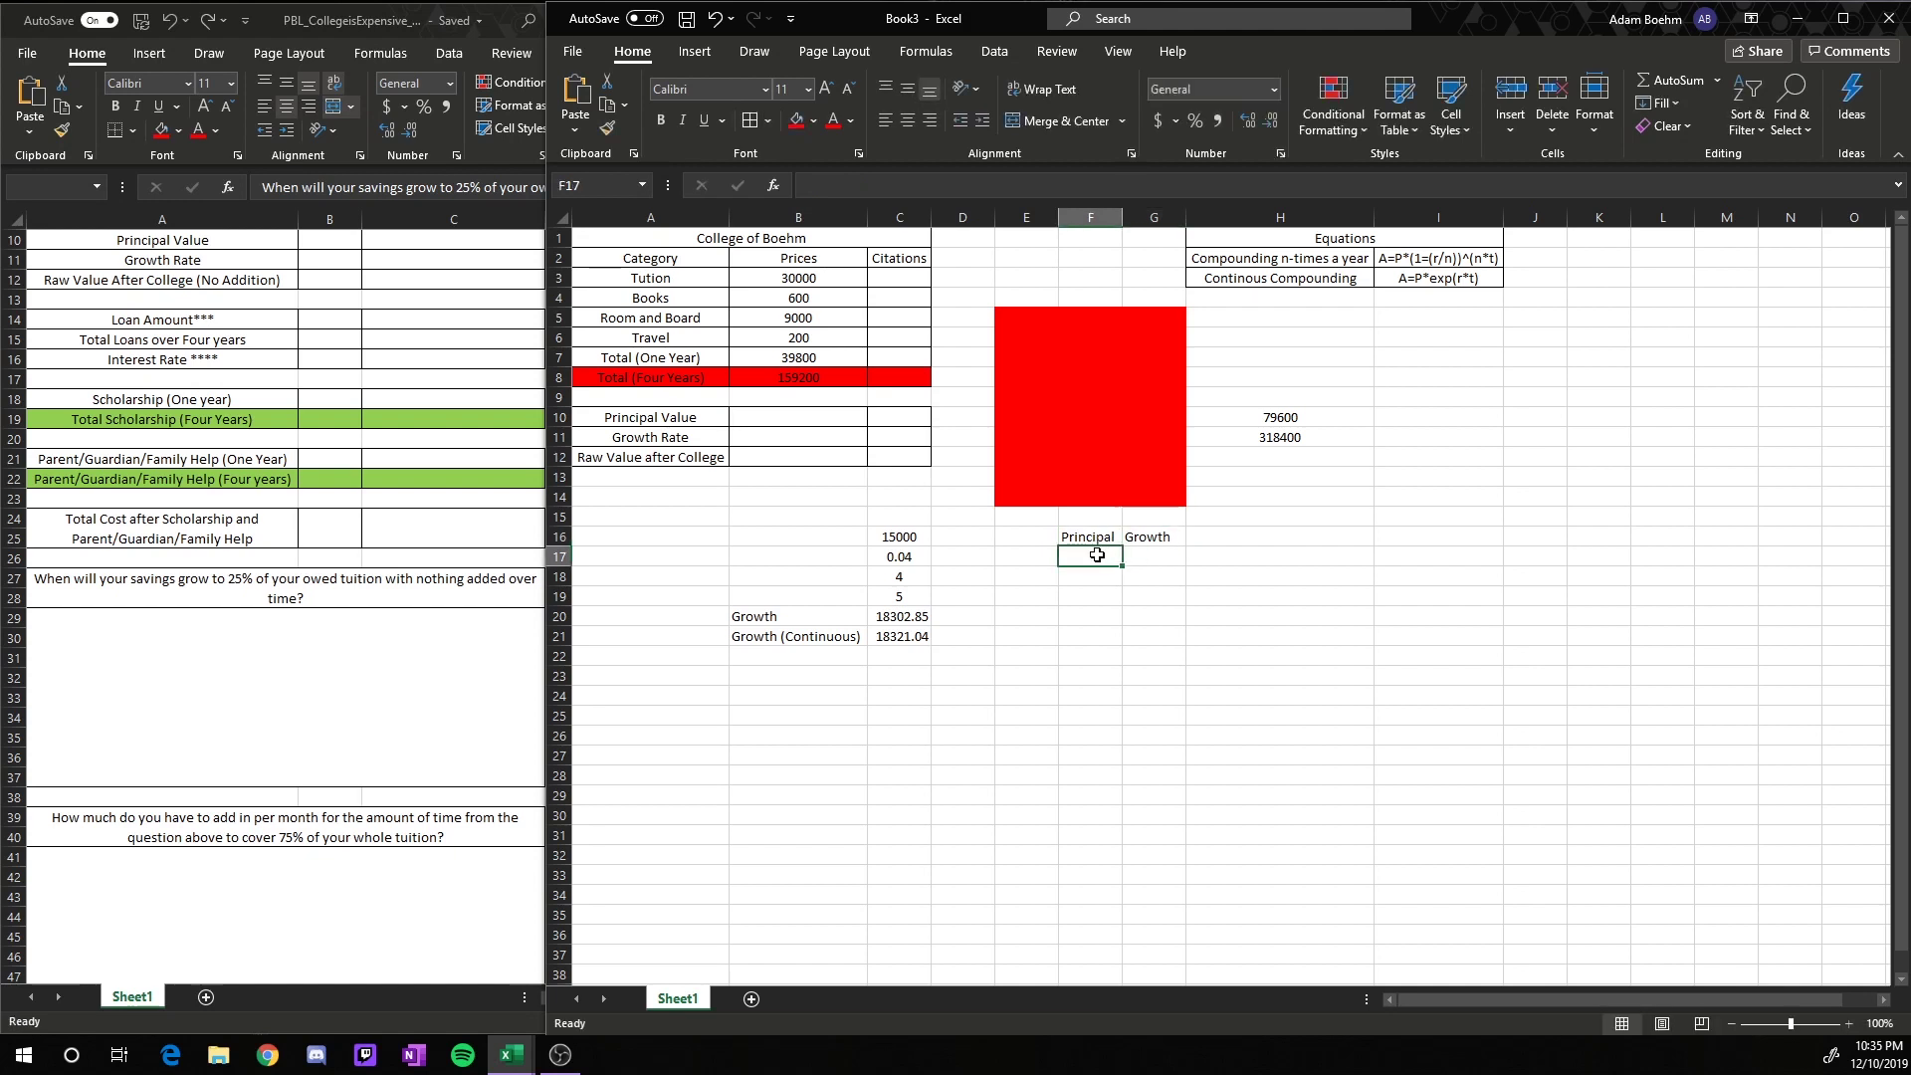
Enter 15000 as the first principal value in cell F17.
text(15)
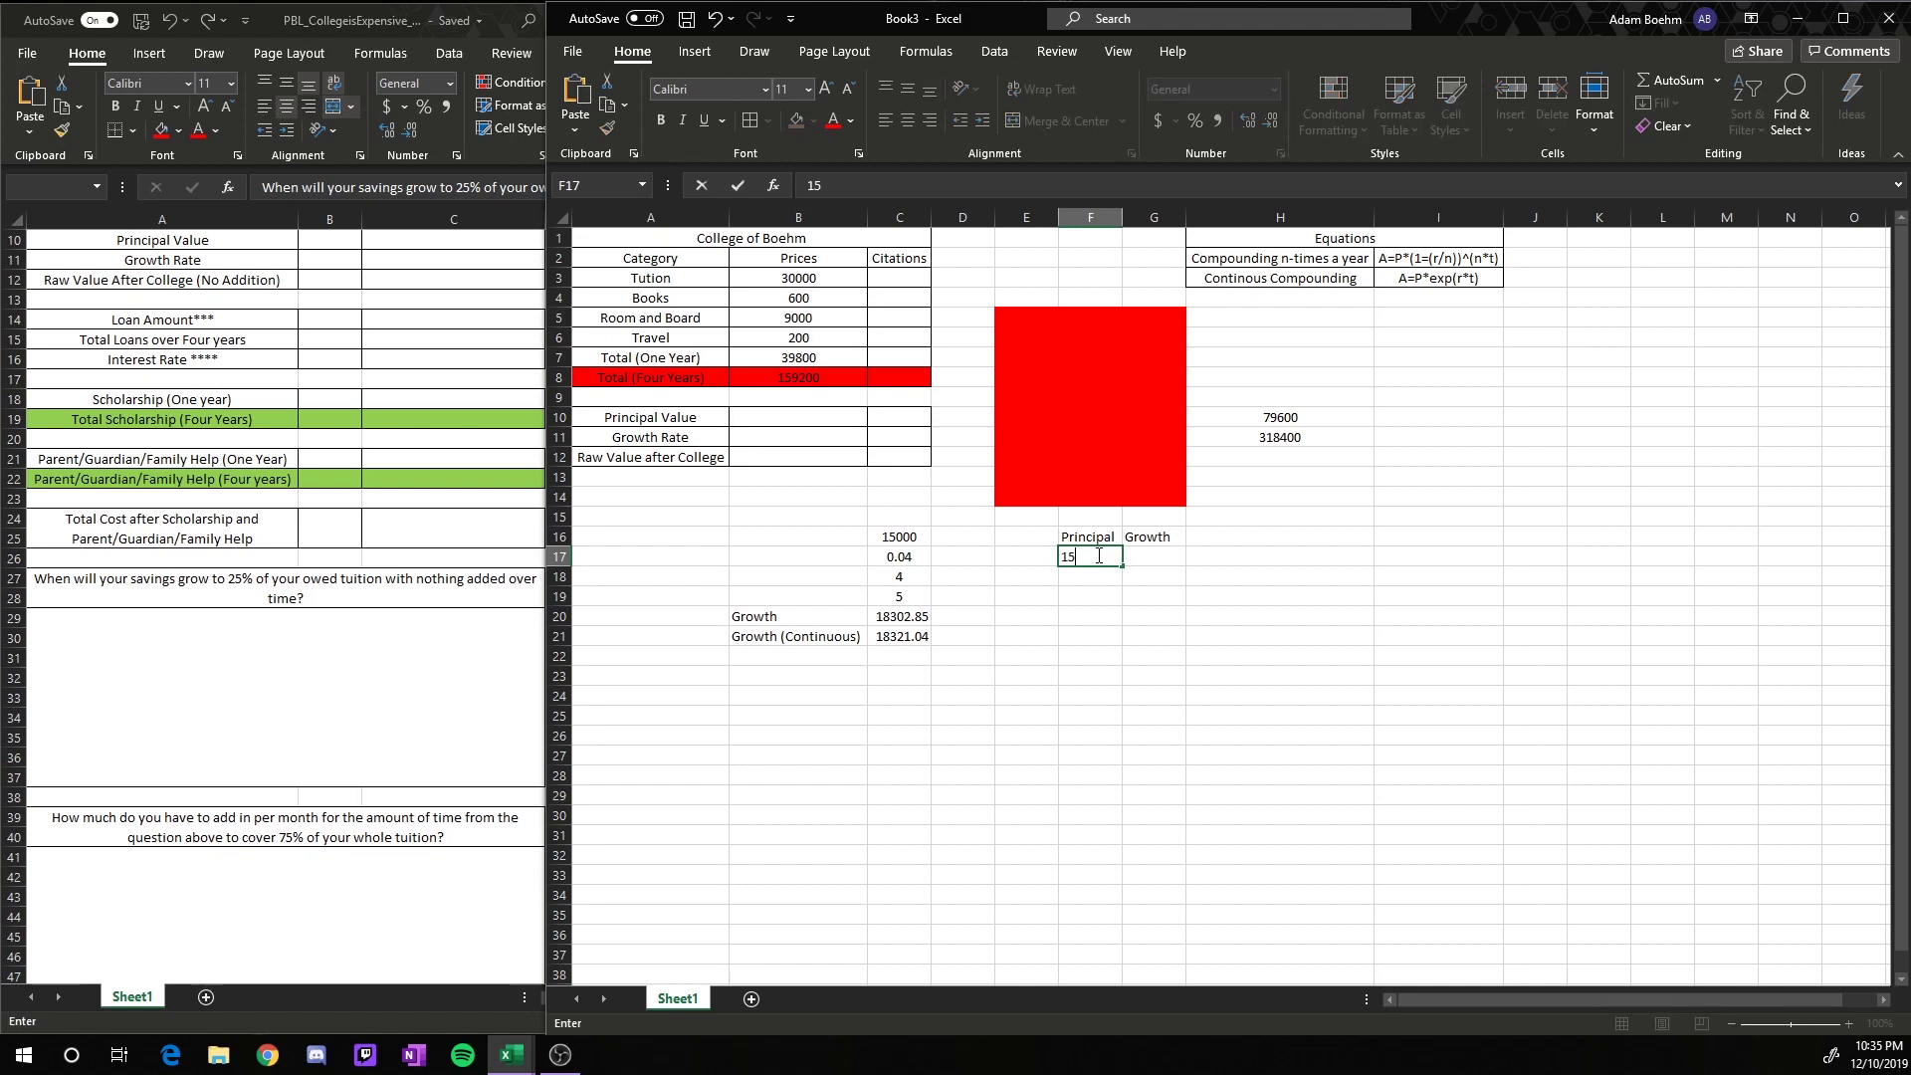
text(000)
click(1166, 559)
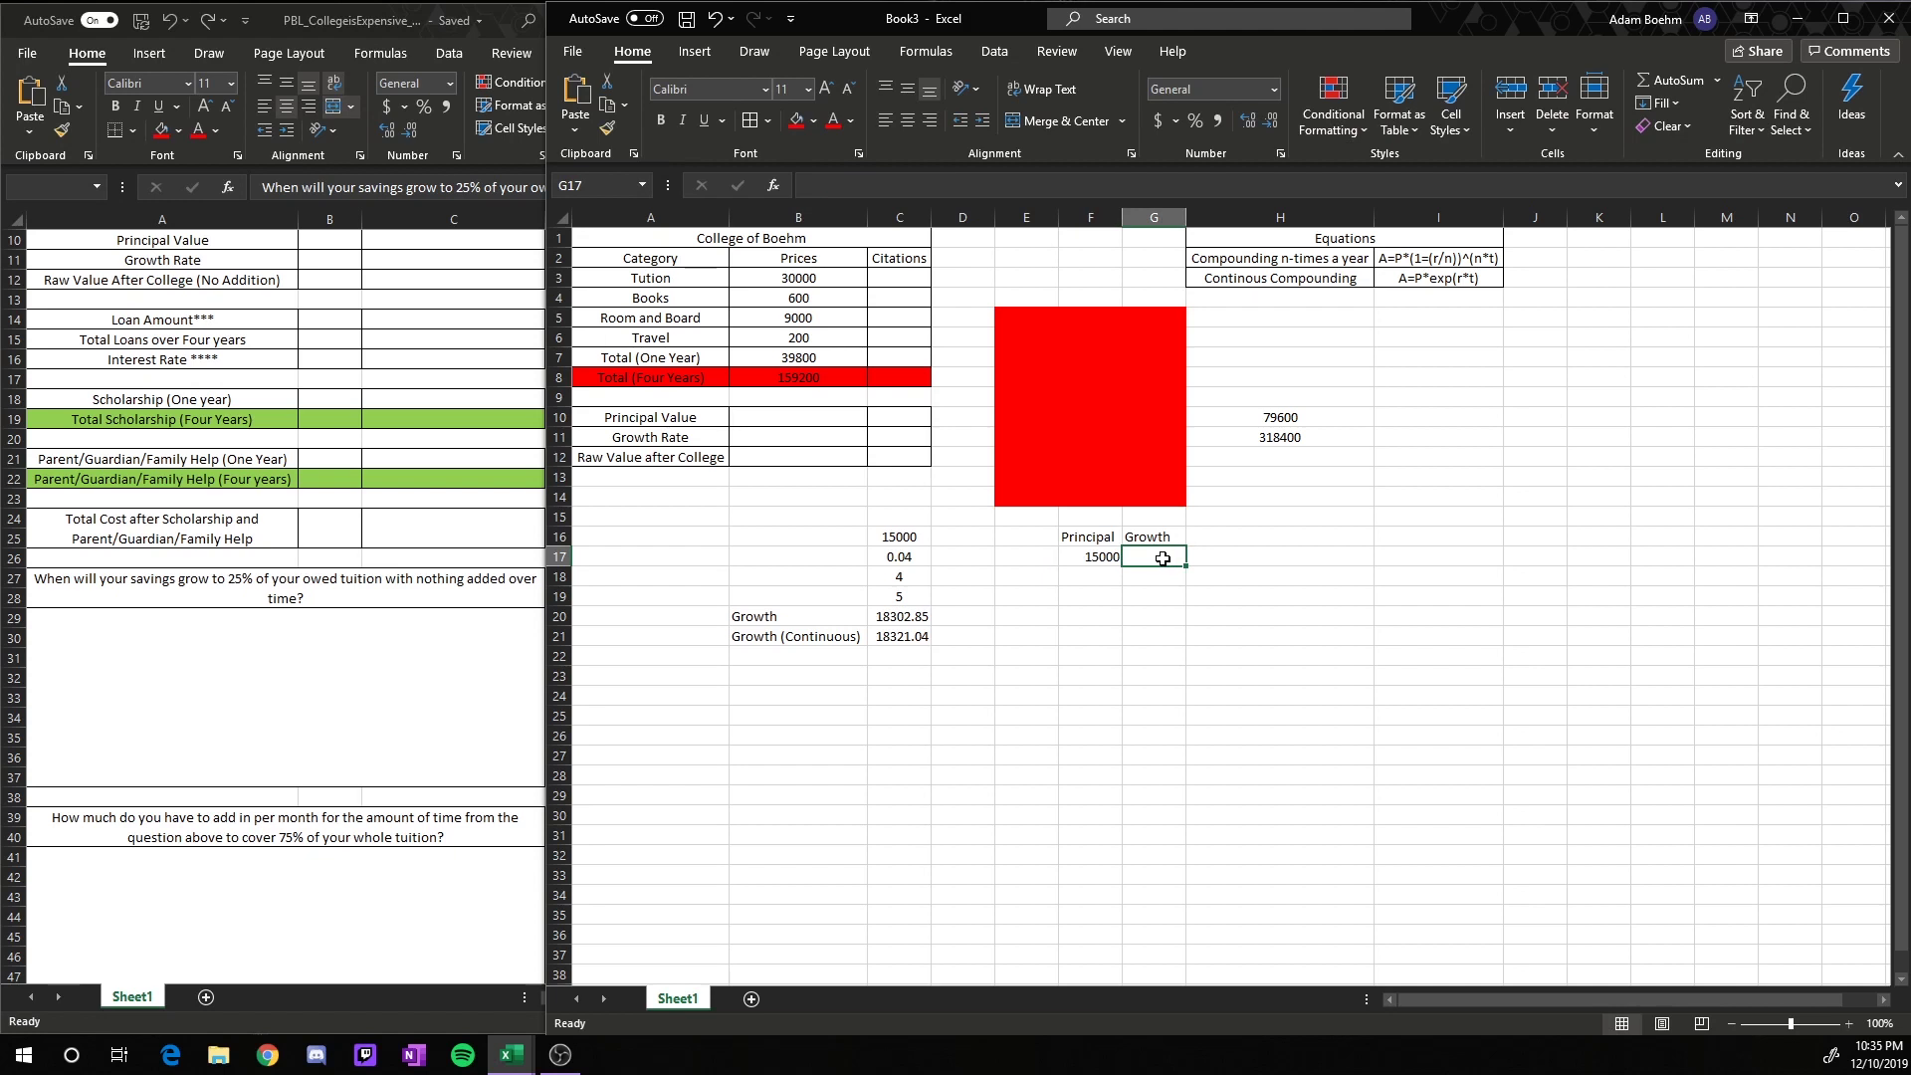
click(1094, 575)
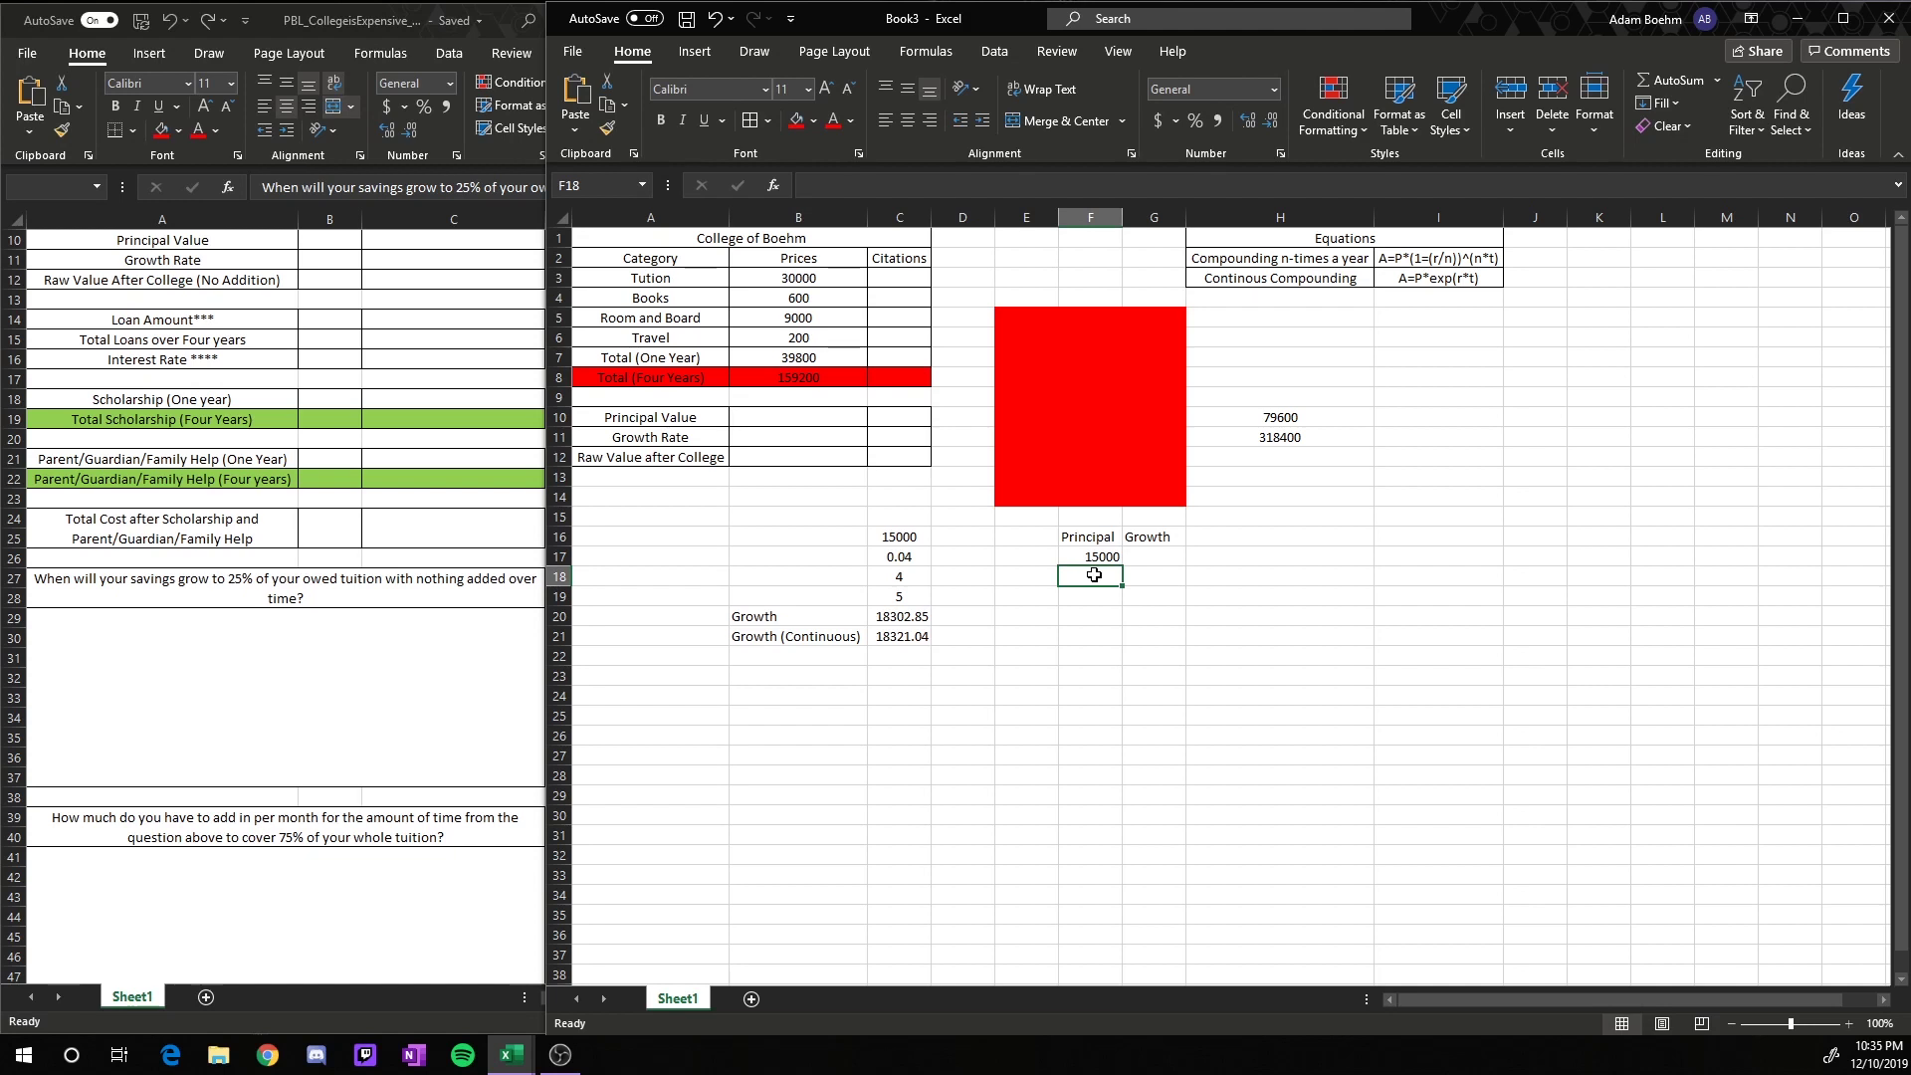
click(1162, 576)
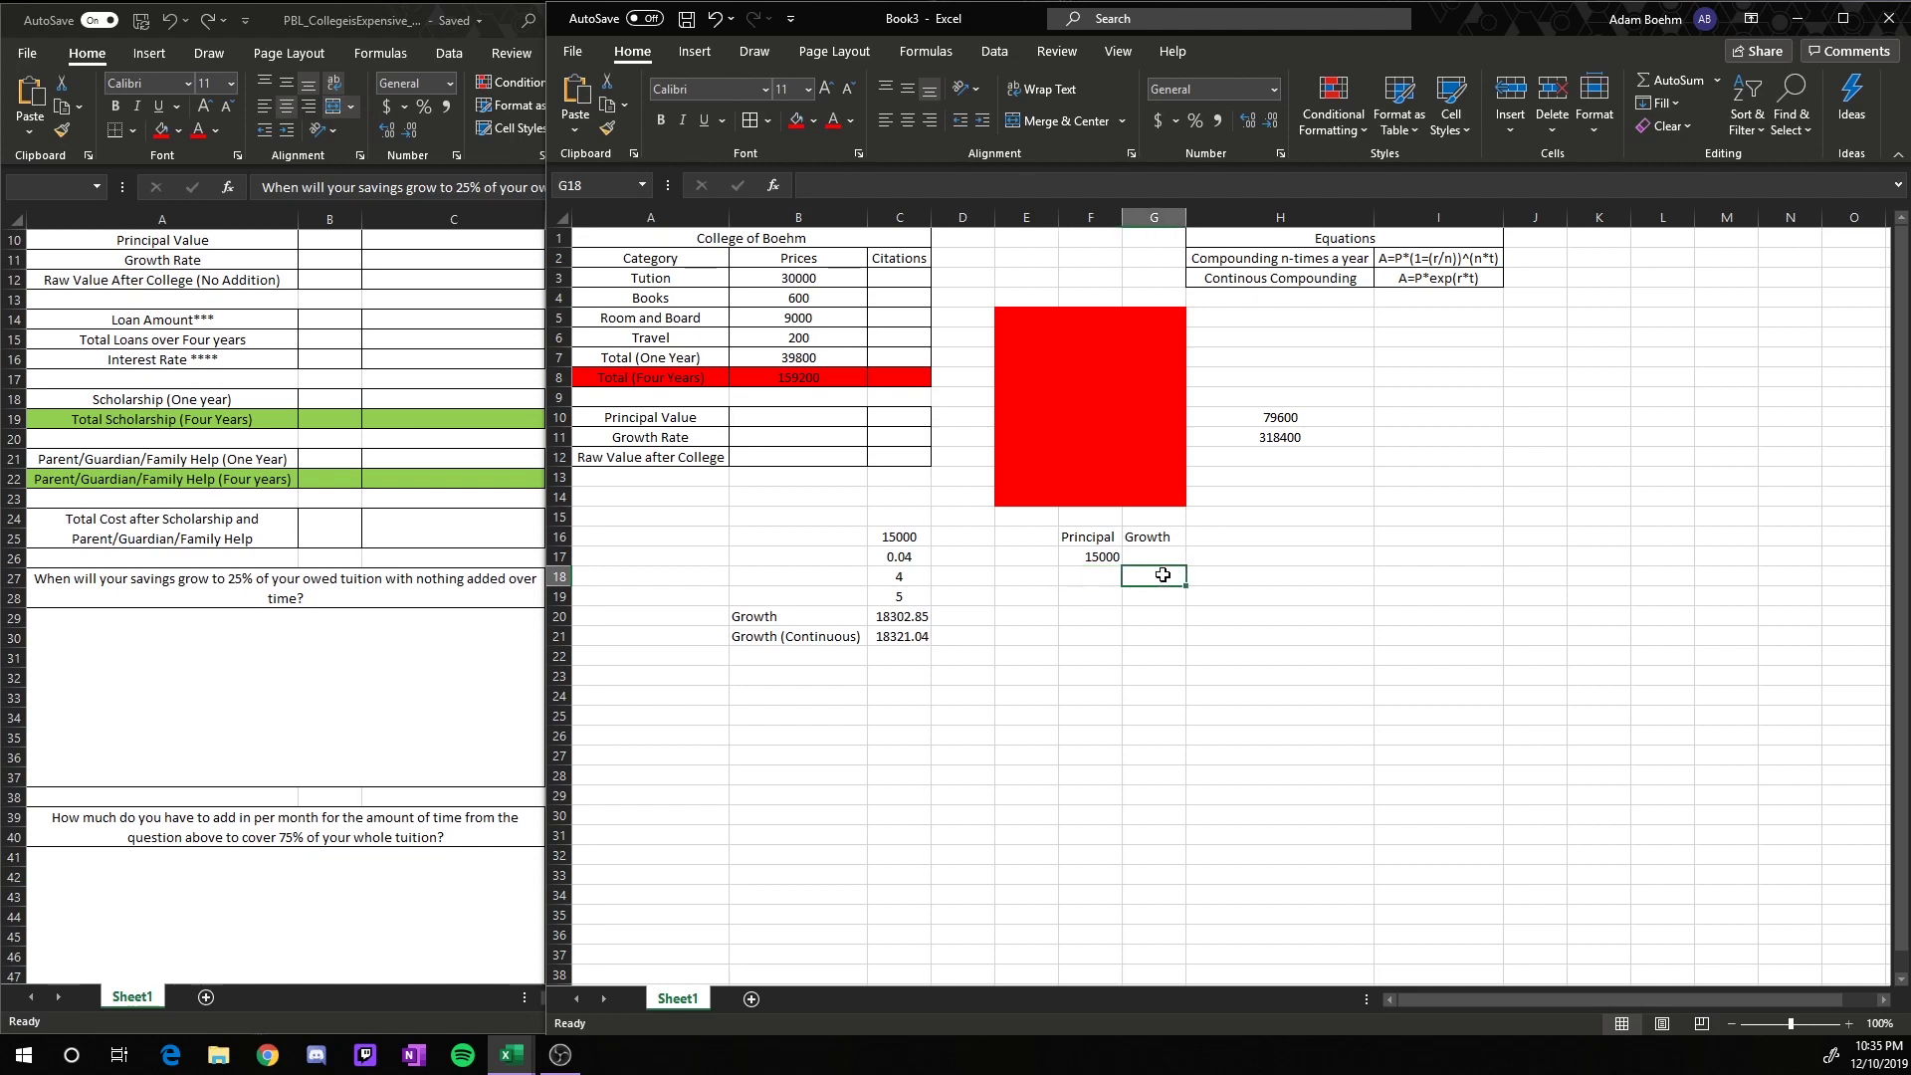
click(1092, 595)
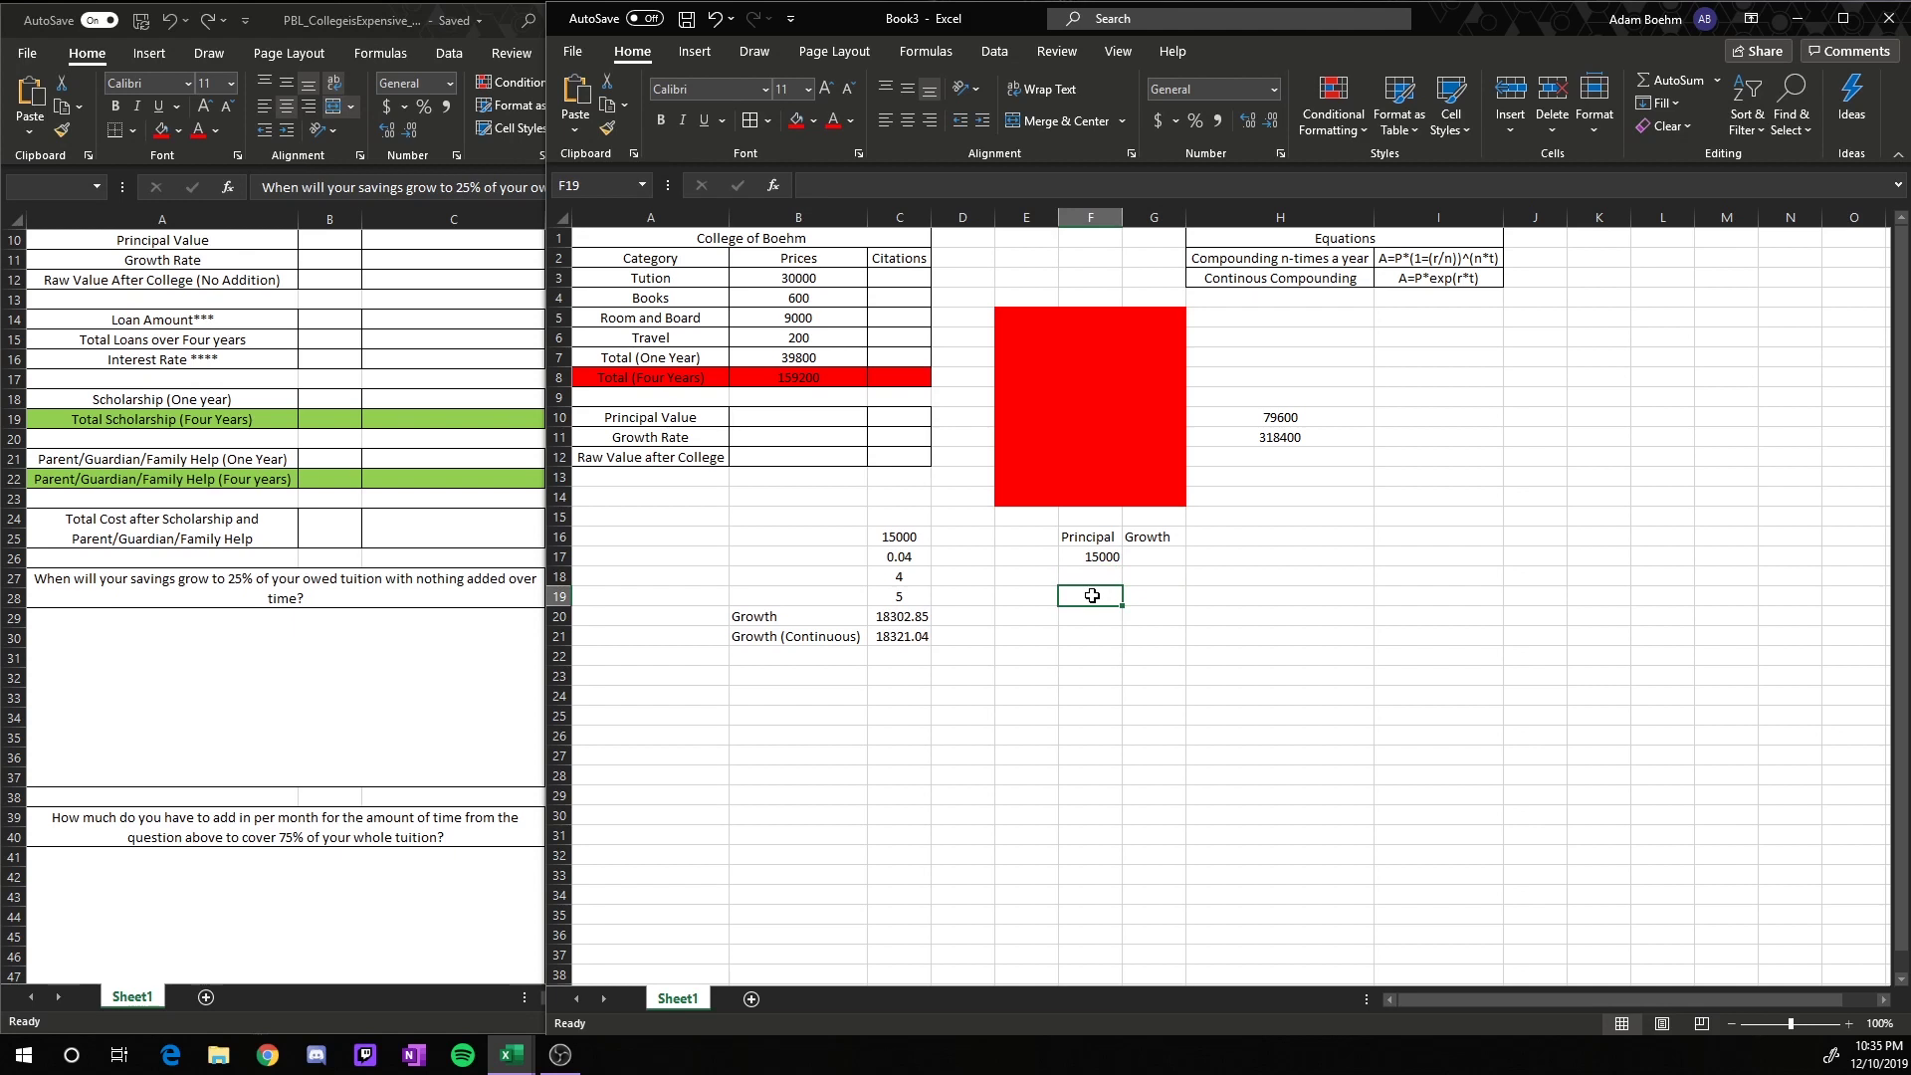
click(1151, 597)
click(1100, 618)
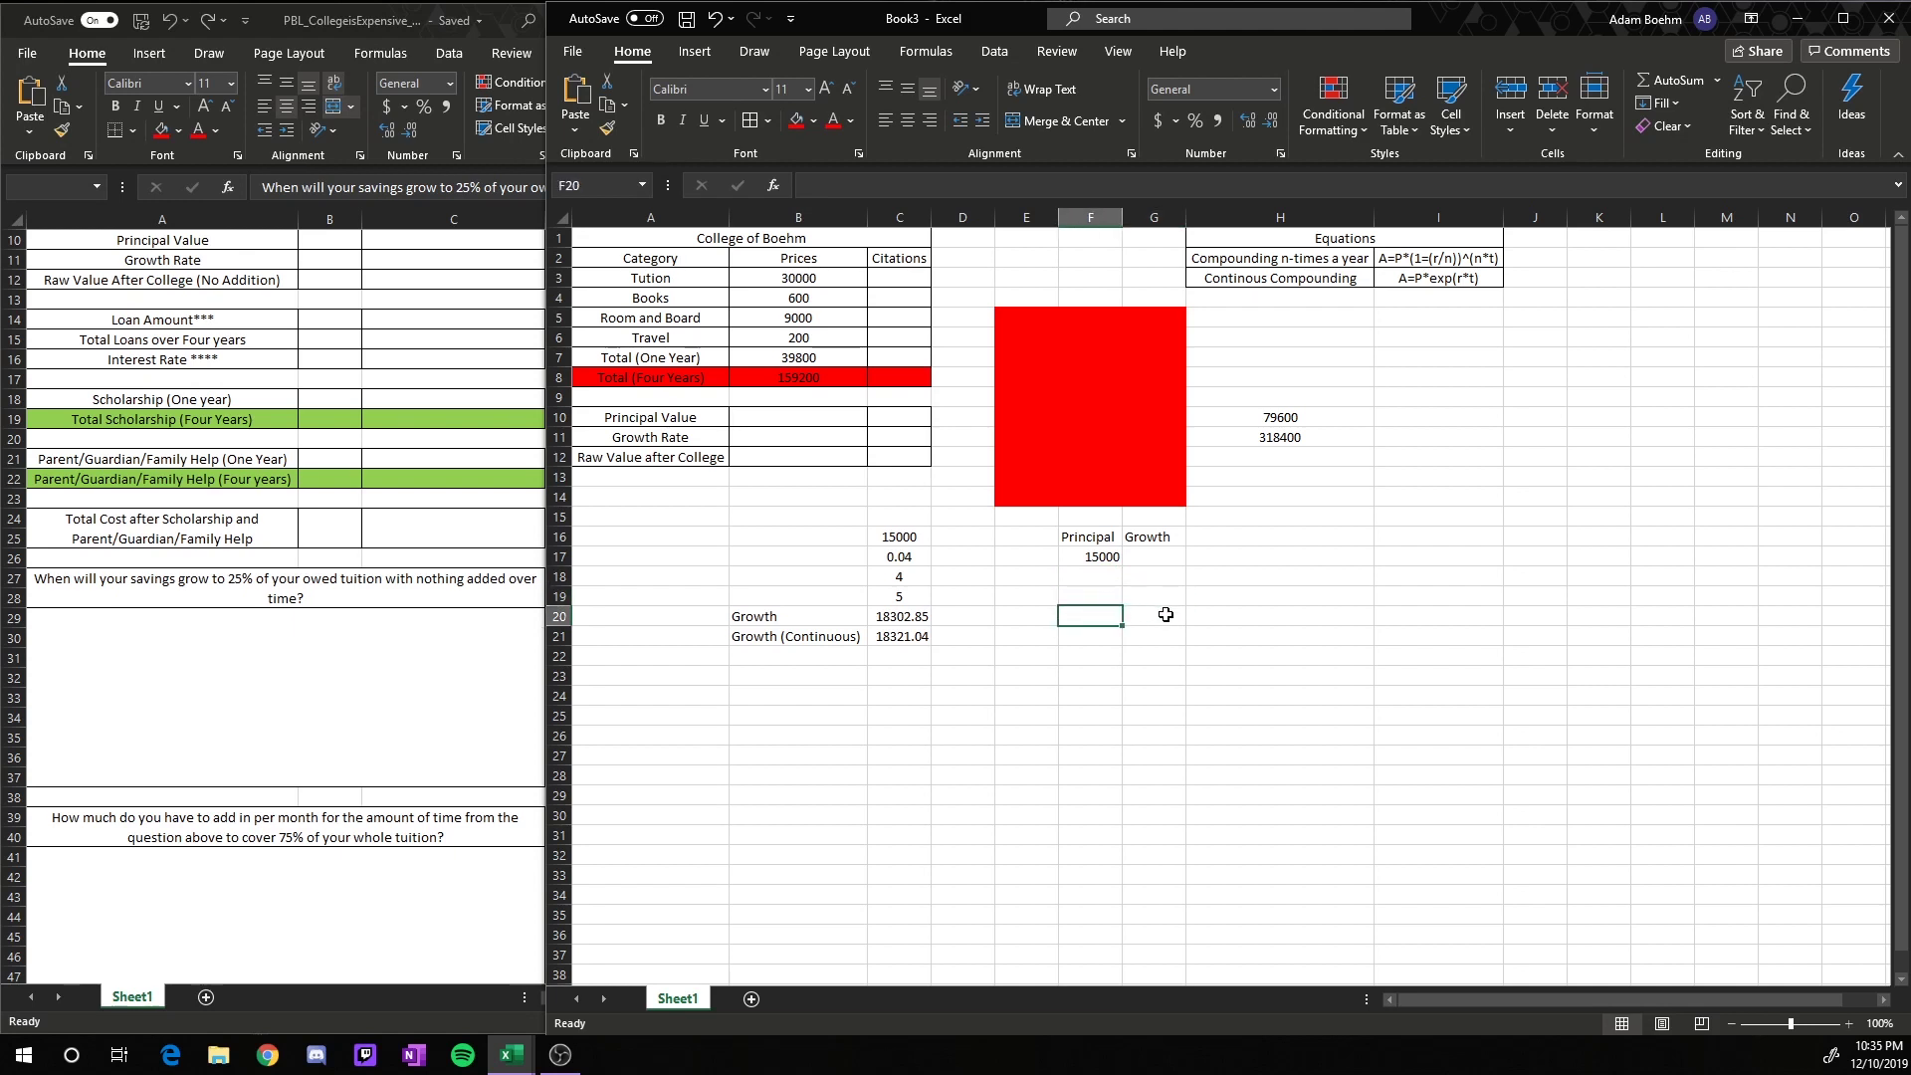
click(1165, 614)
click(1099, 637)
click(1142, 634)
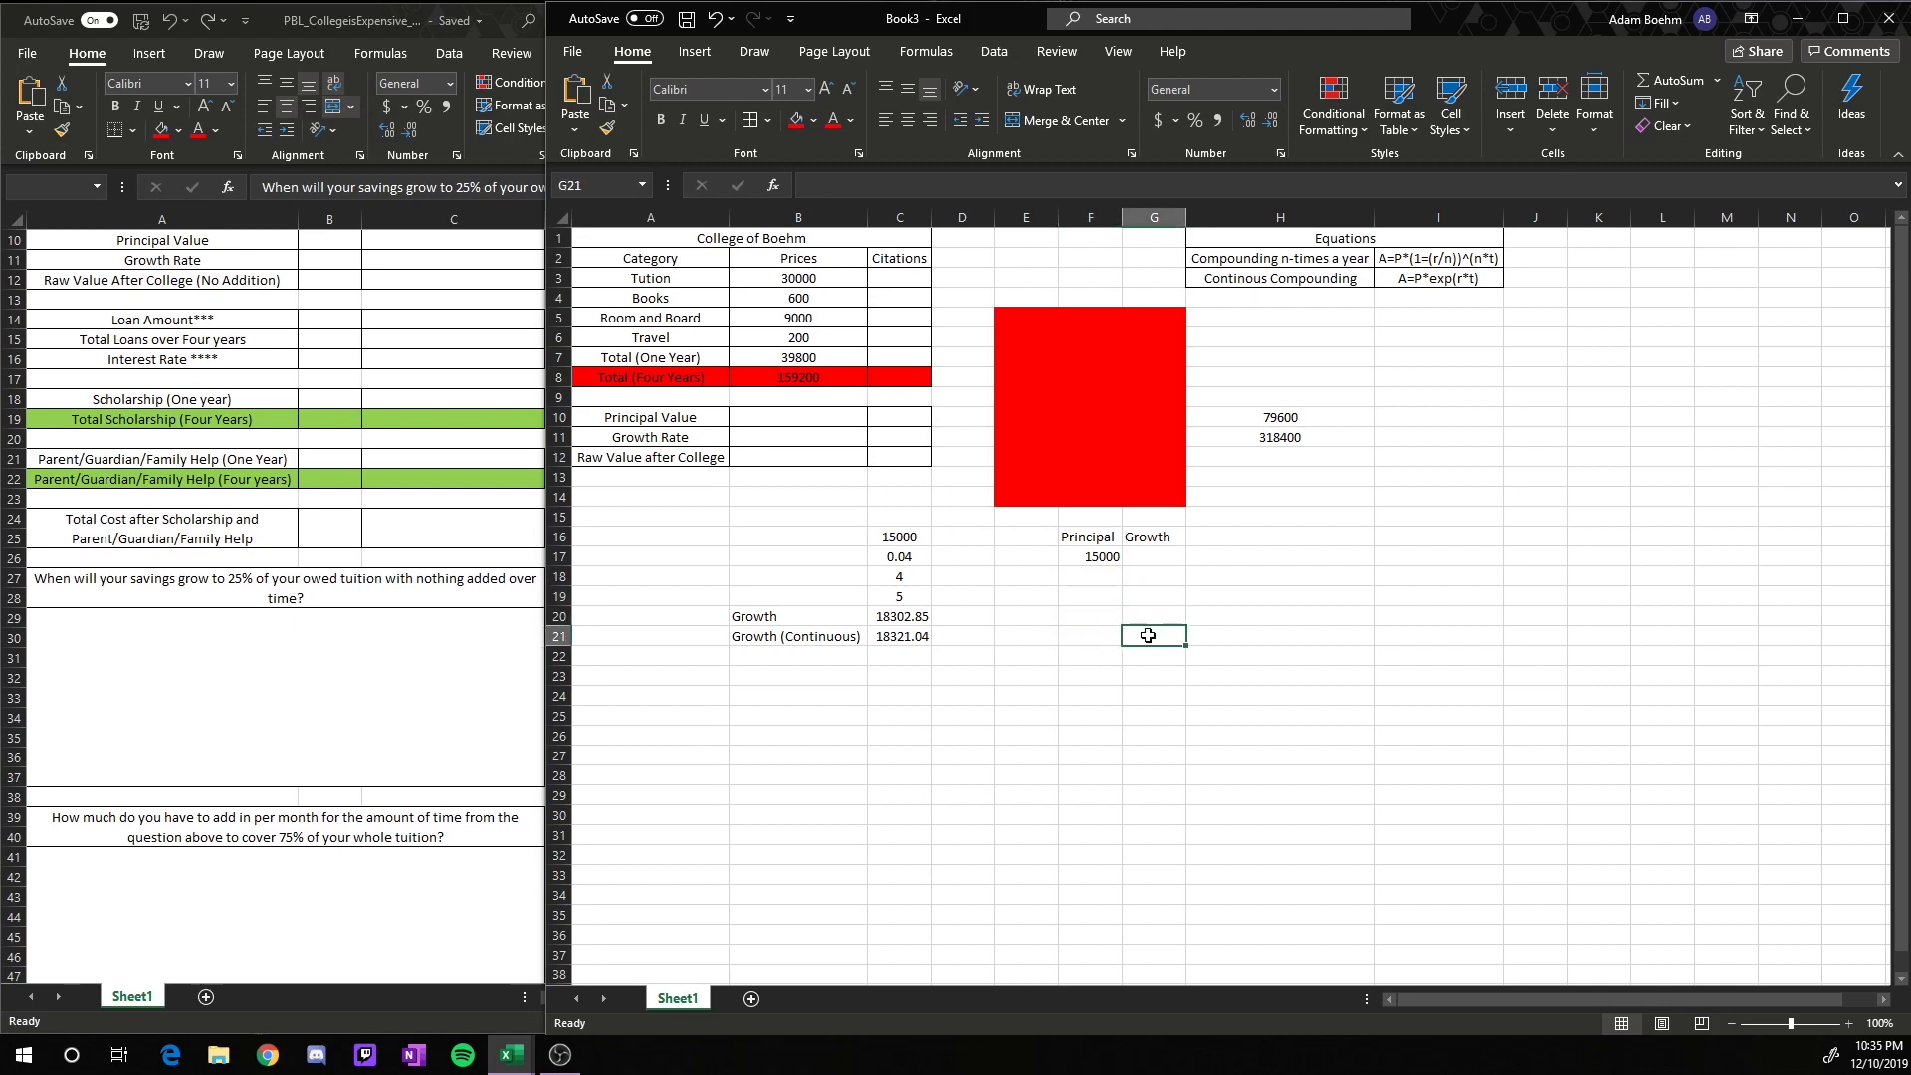
click(1106, 658)
click(1139, 652)
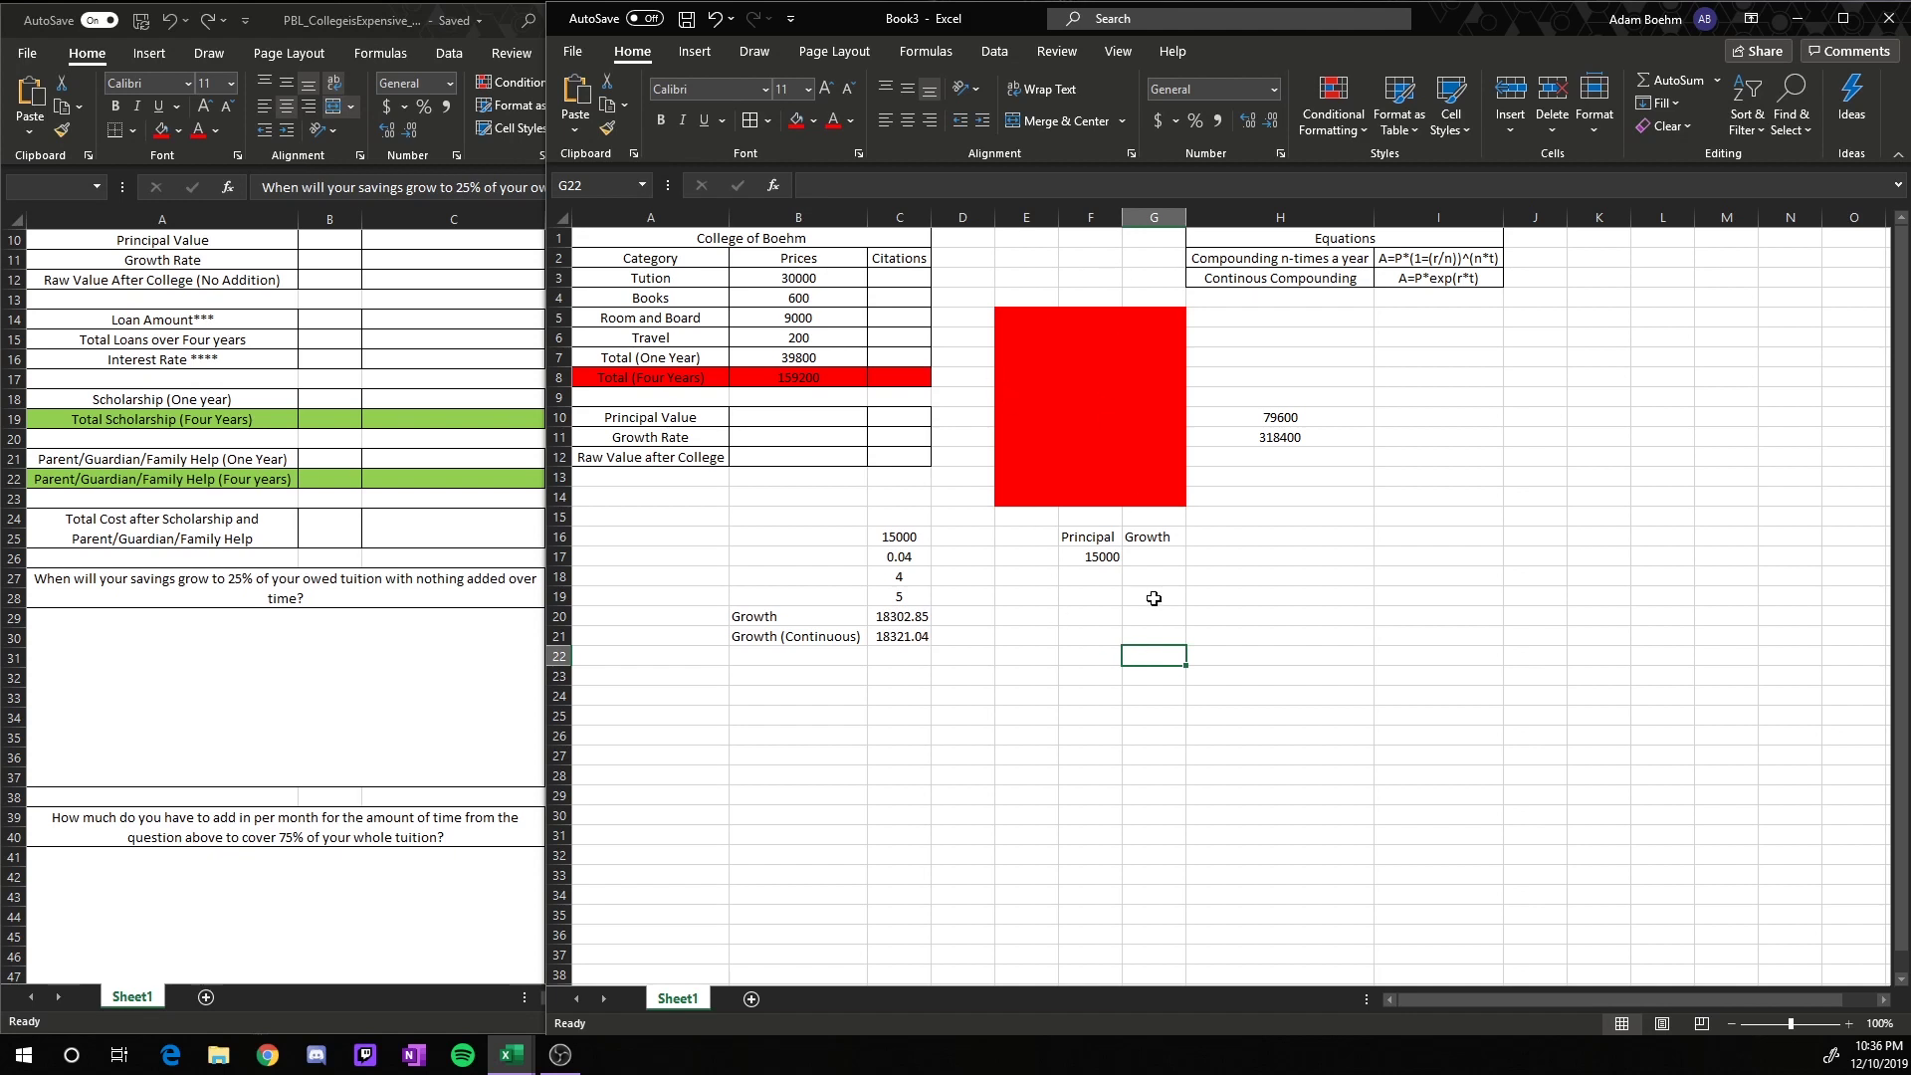
Enter the monthly growth formula =F17*(1+(0.04/4))^(4*(1/12)) in cell G17.
click(1145, 558)
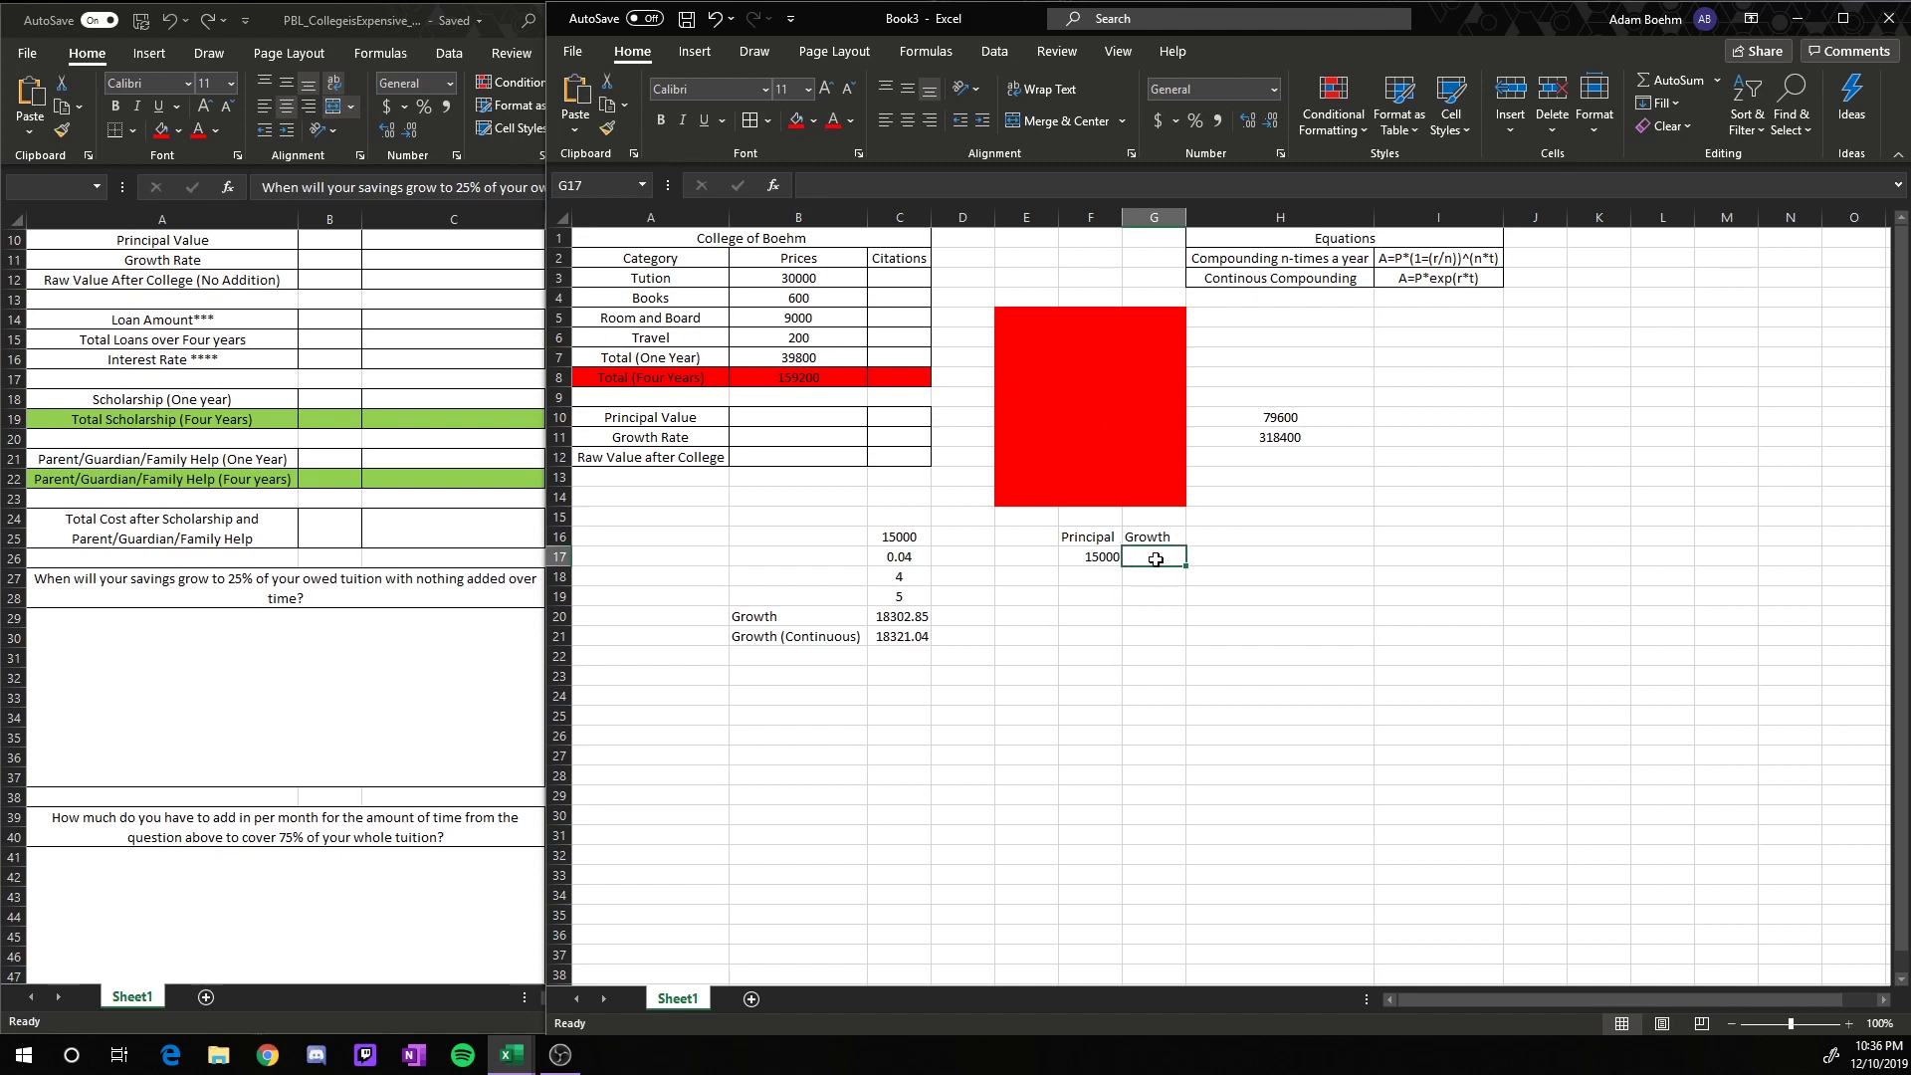
text(=)
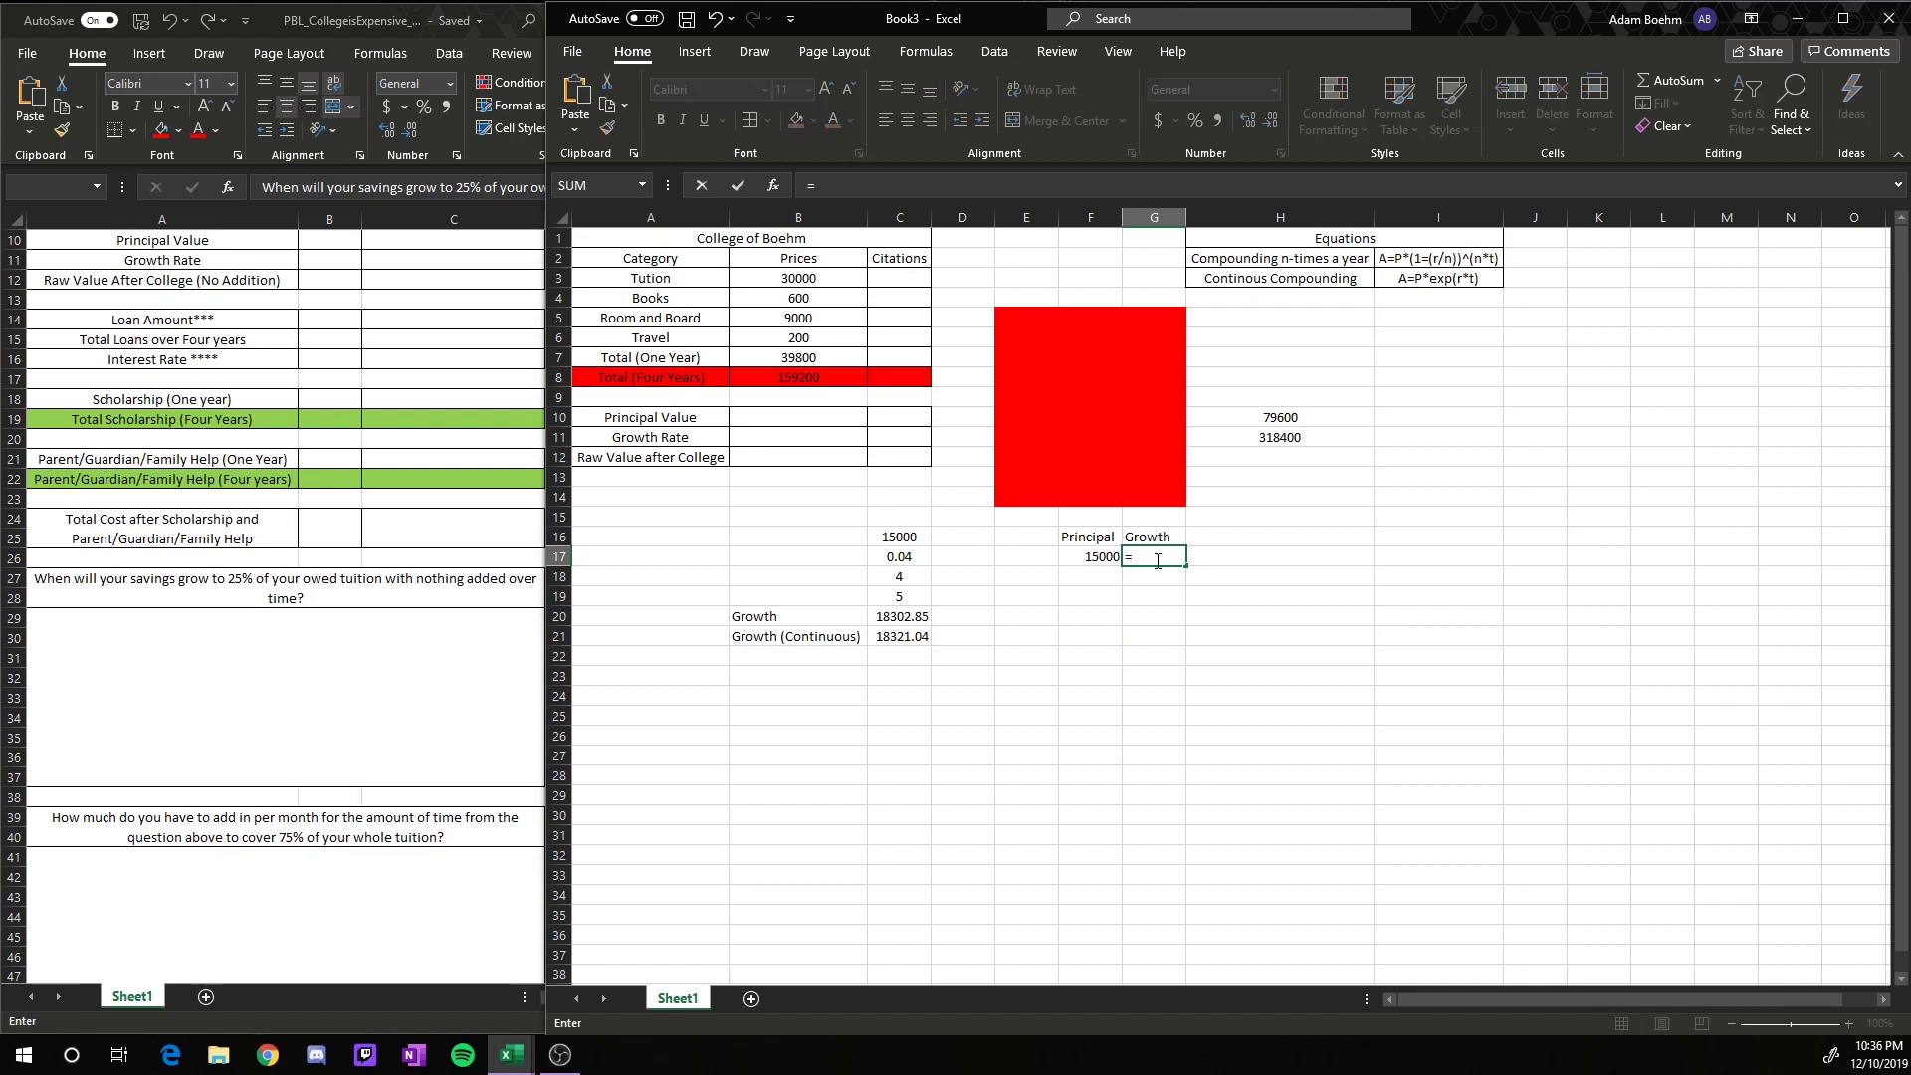
click(1111, 557)
text(*)
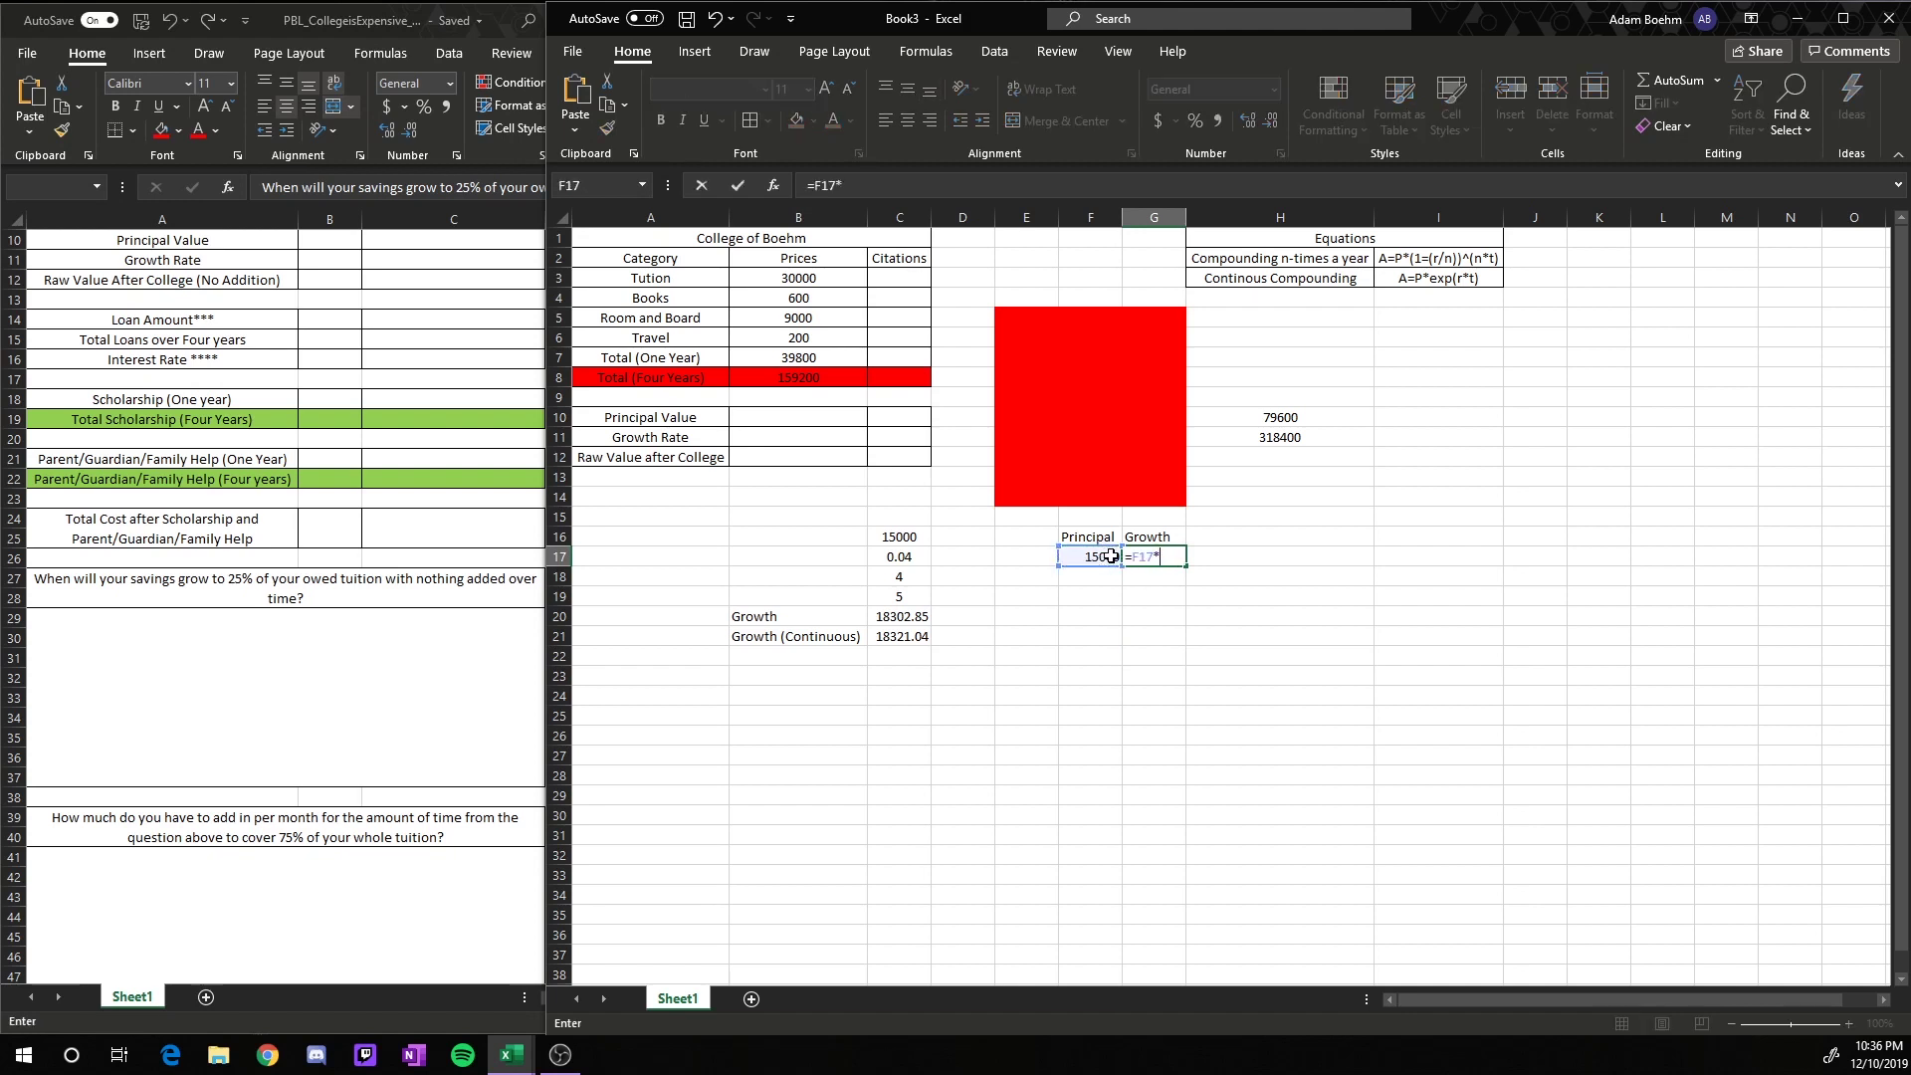
text(()
text(1+(0.04/4))^)
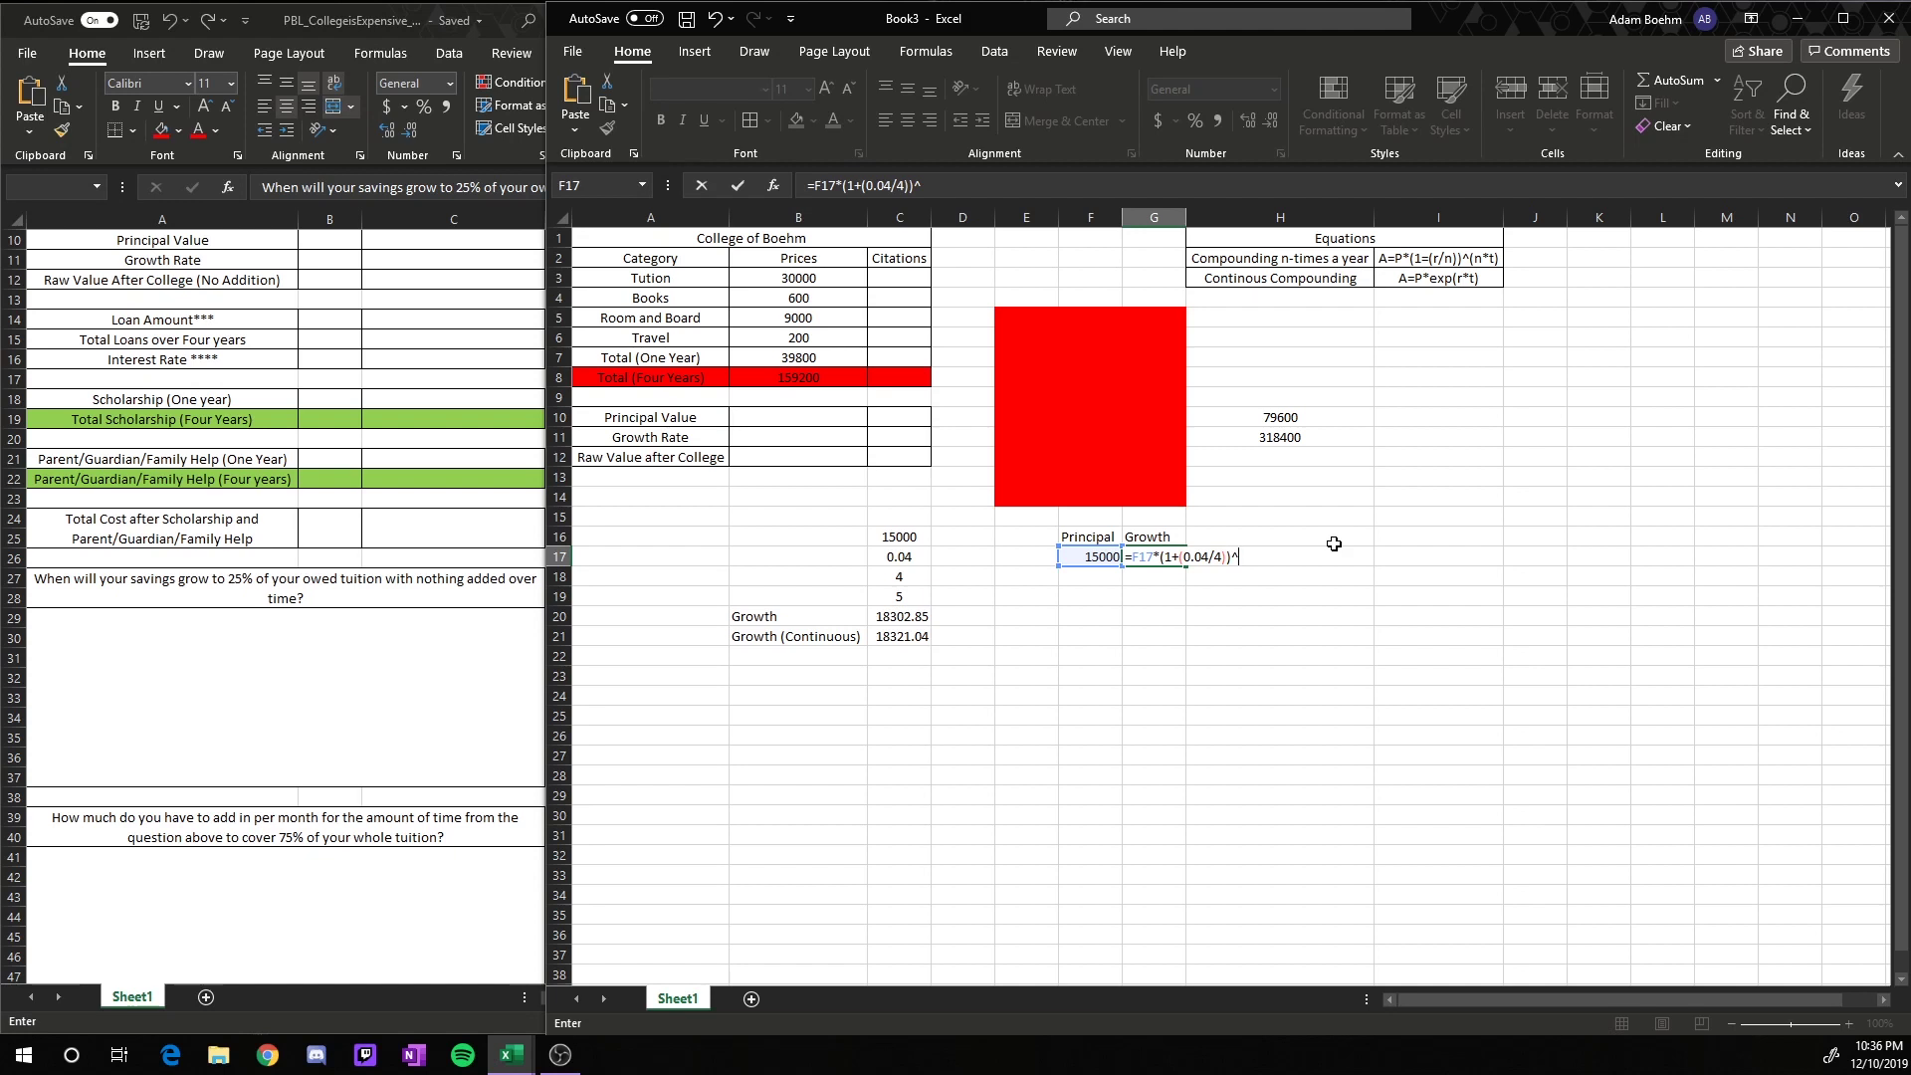
text(()
text((1/12)))
key(Return)
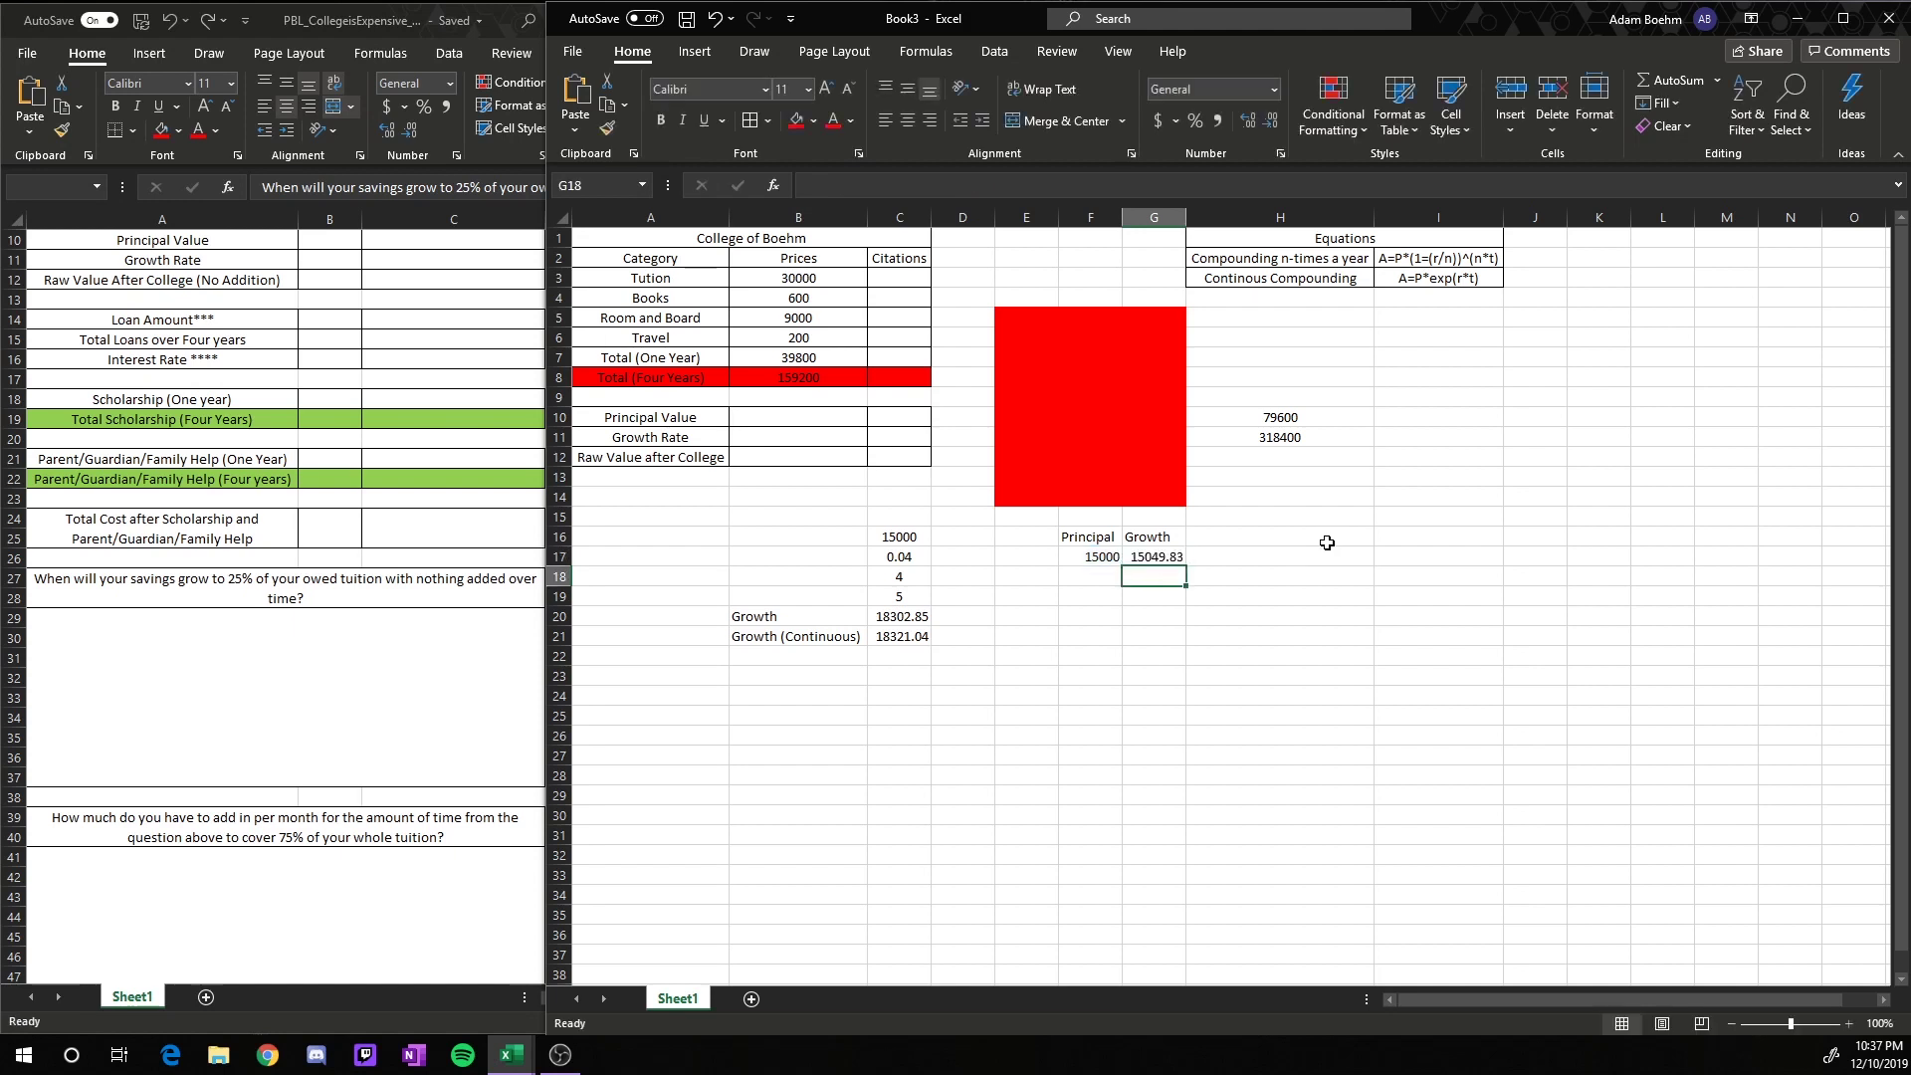
click(1133, 560)
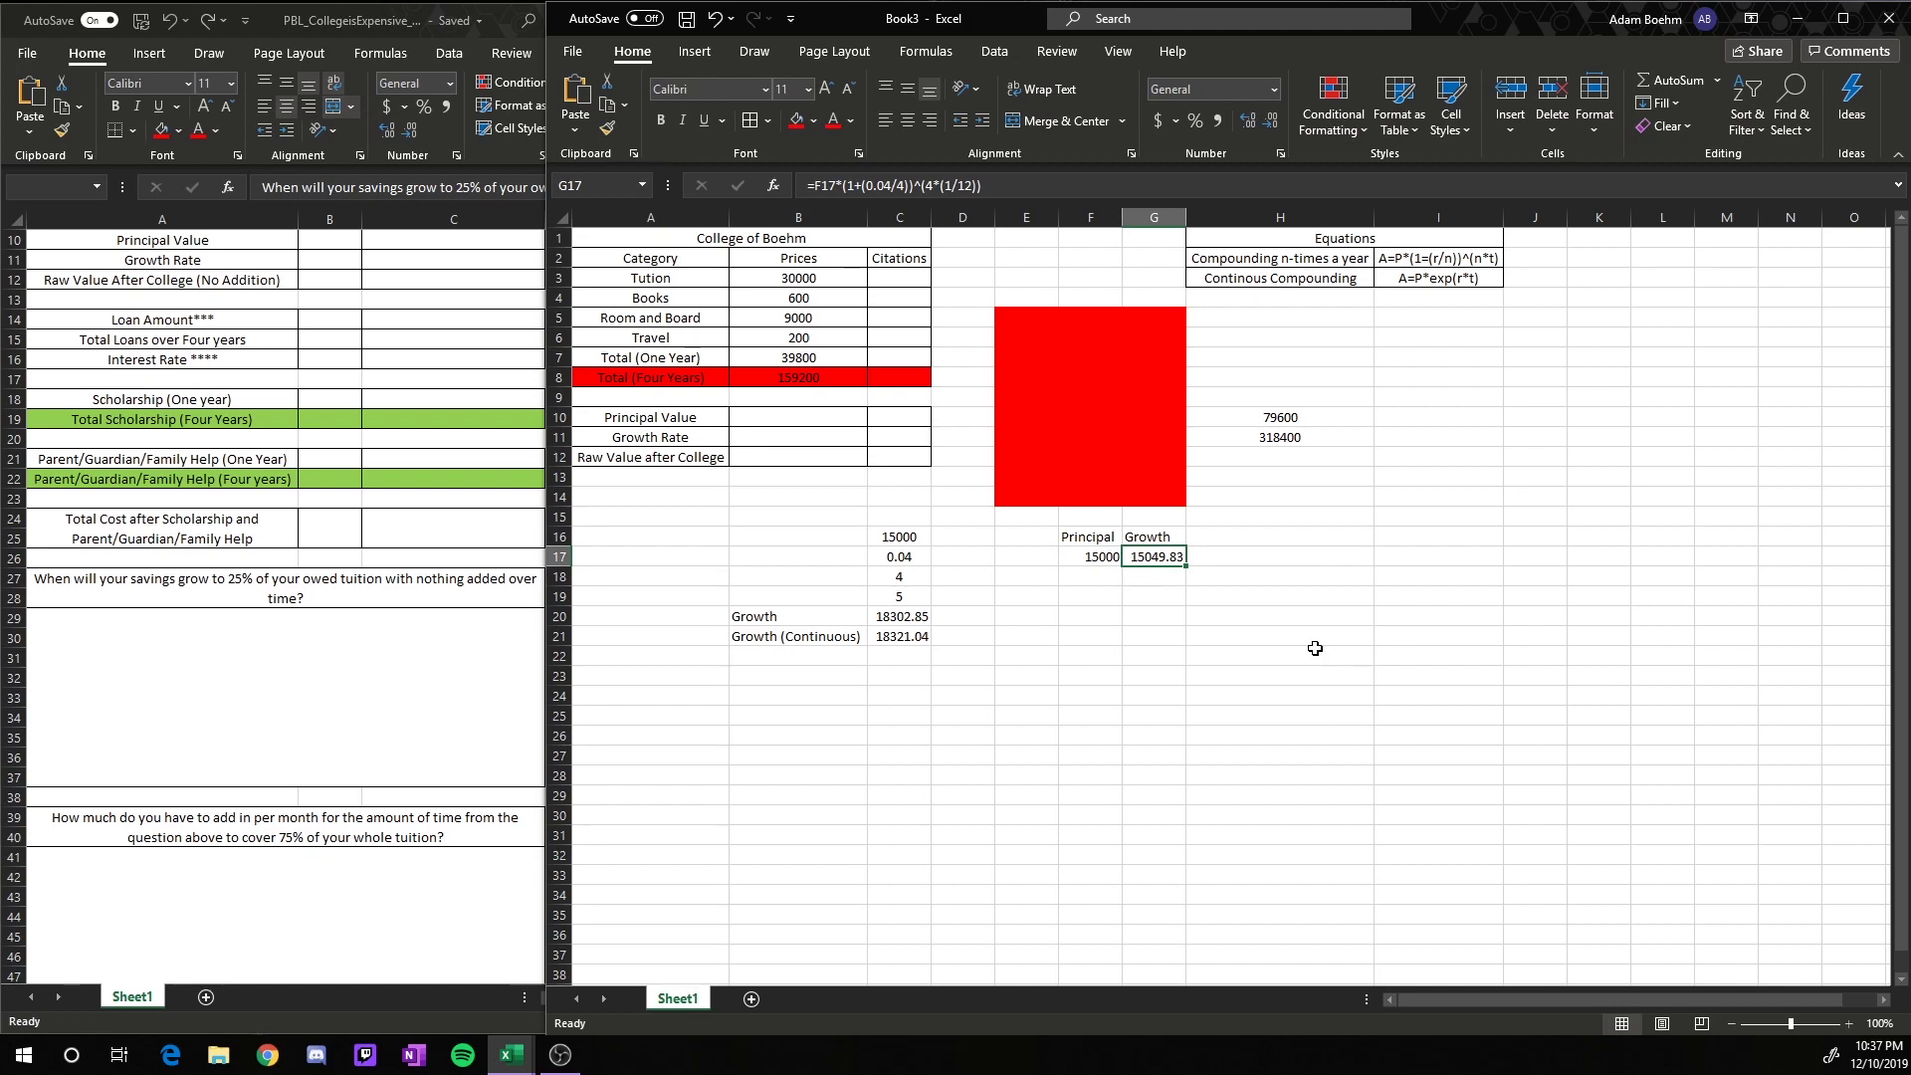
Enter the formula =G17+50 in cell F18 to add a 50 contribution to the previous growth value.
click(1104, 576)
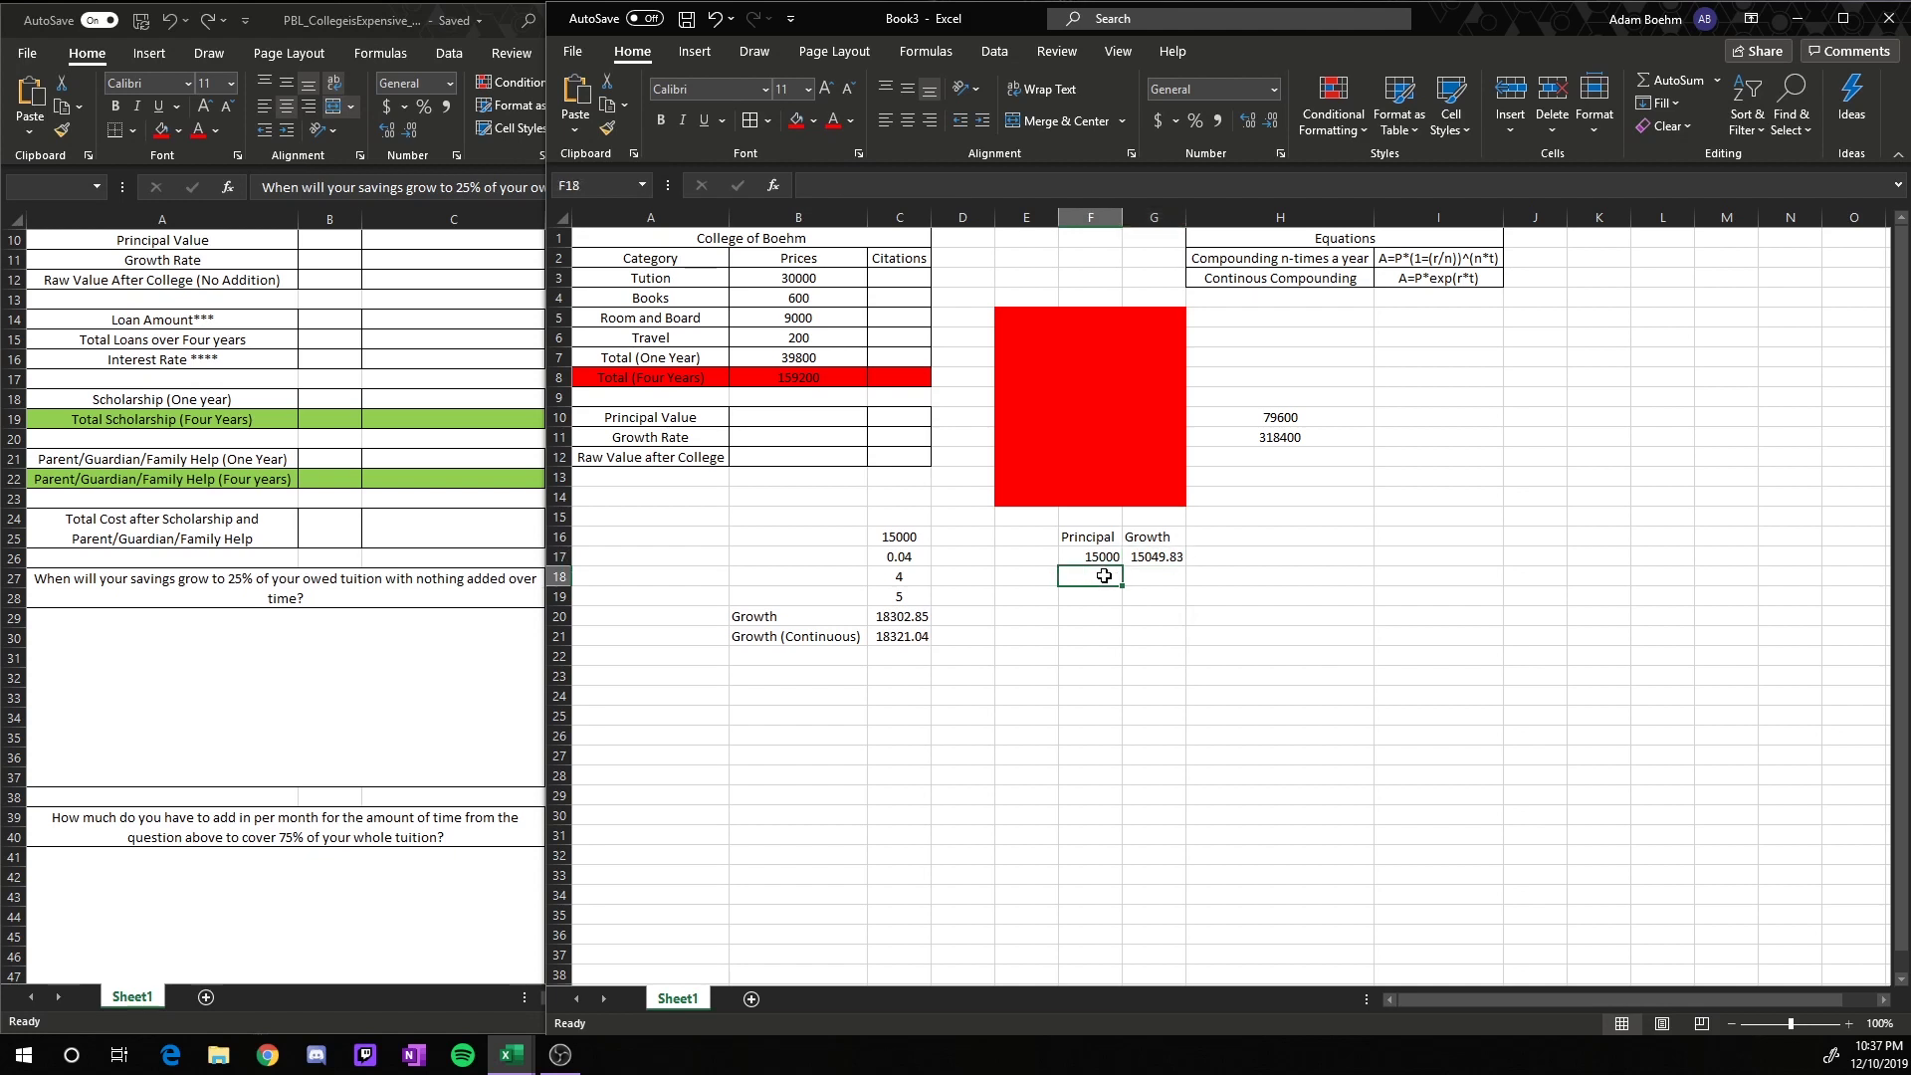
text(+)
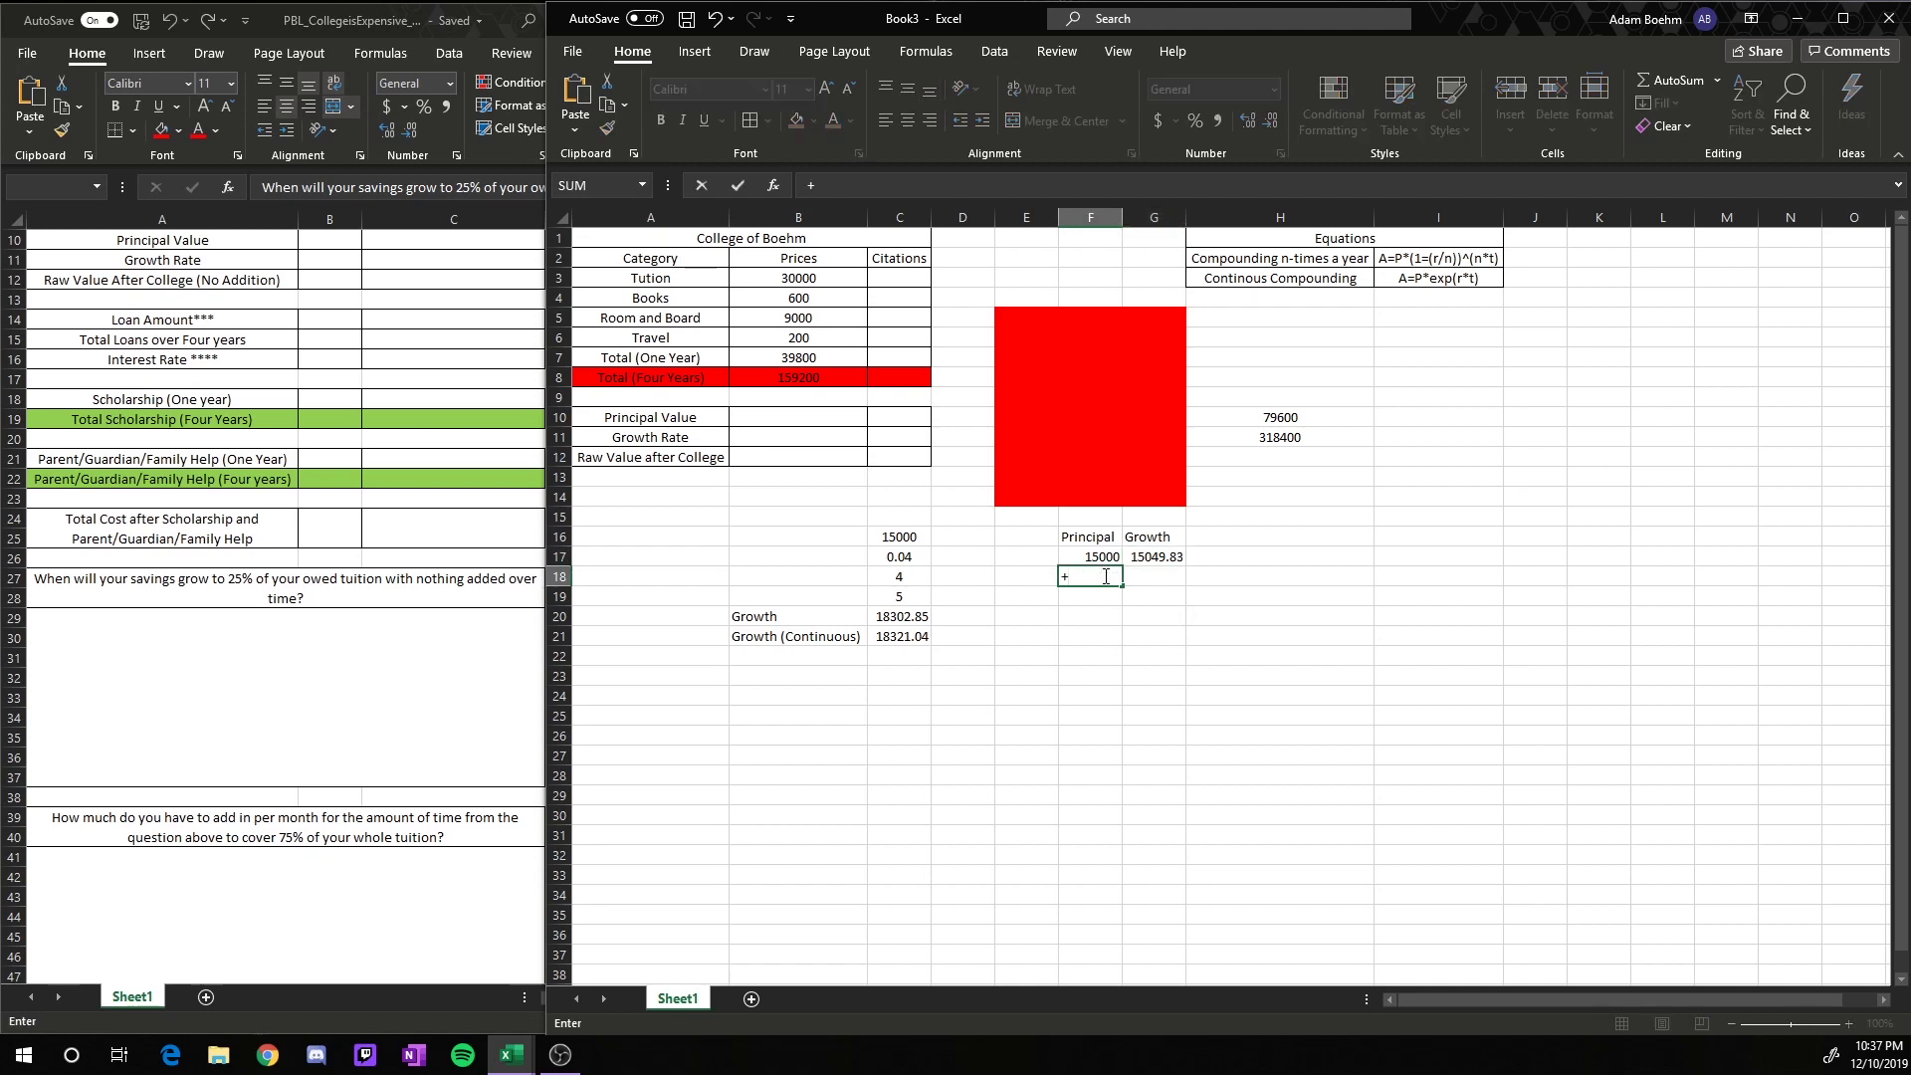
key(Escape)
text(=)
click(1182, 562)
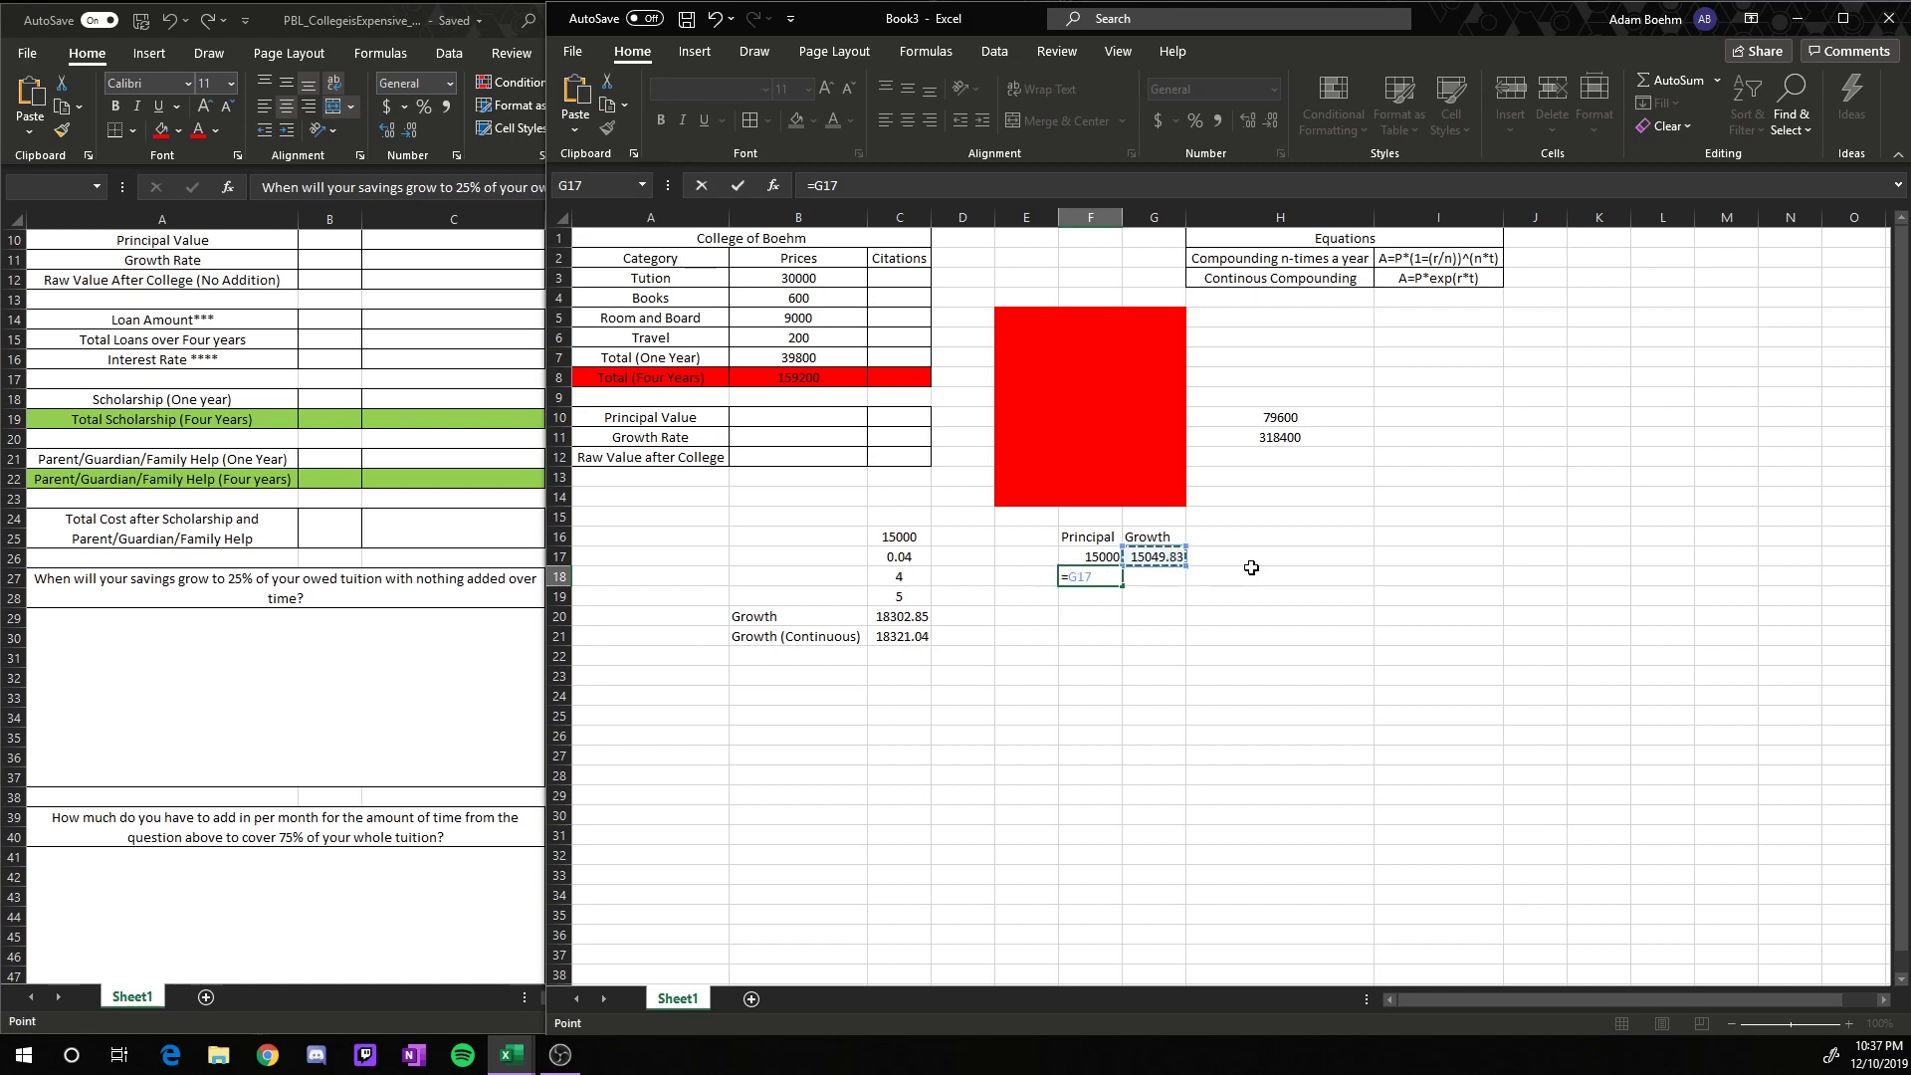
text(50)
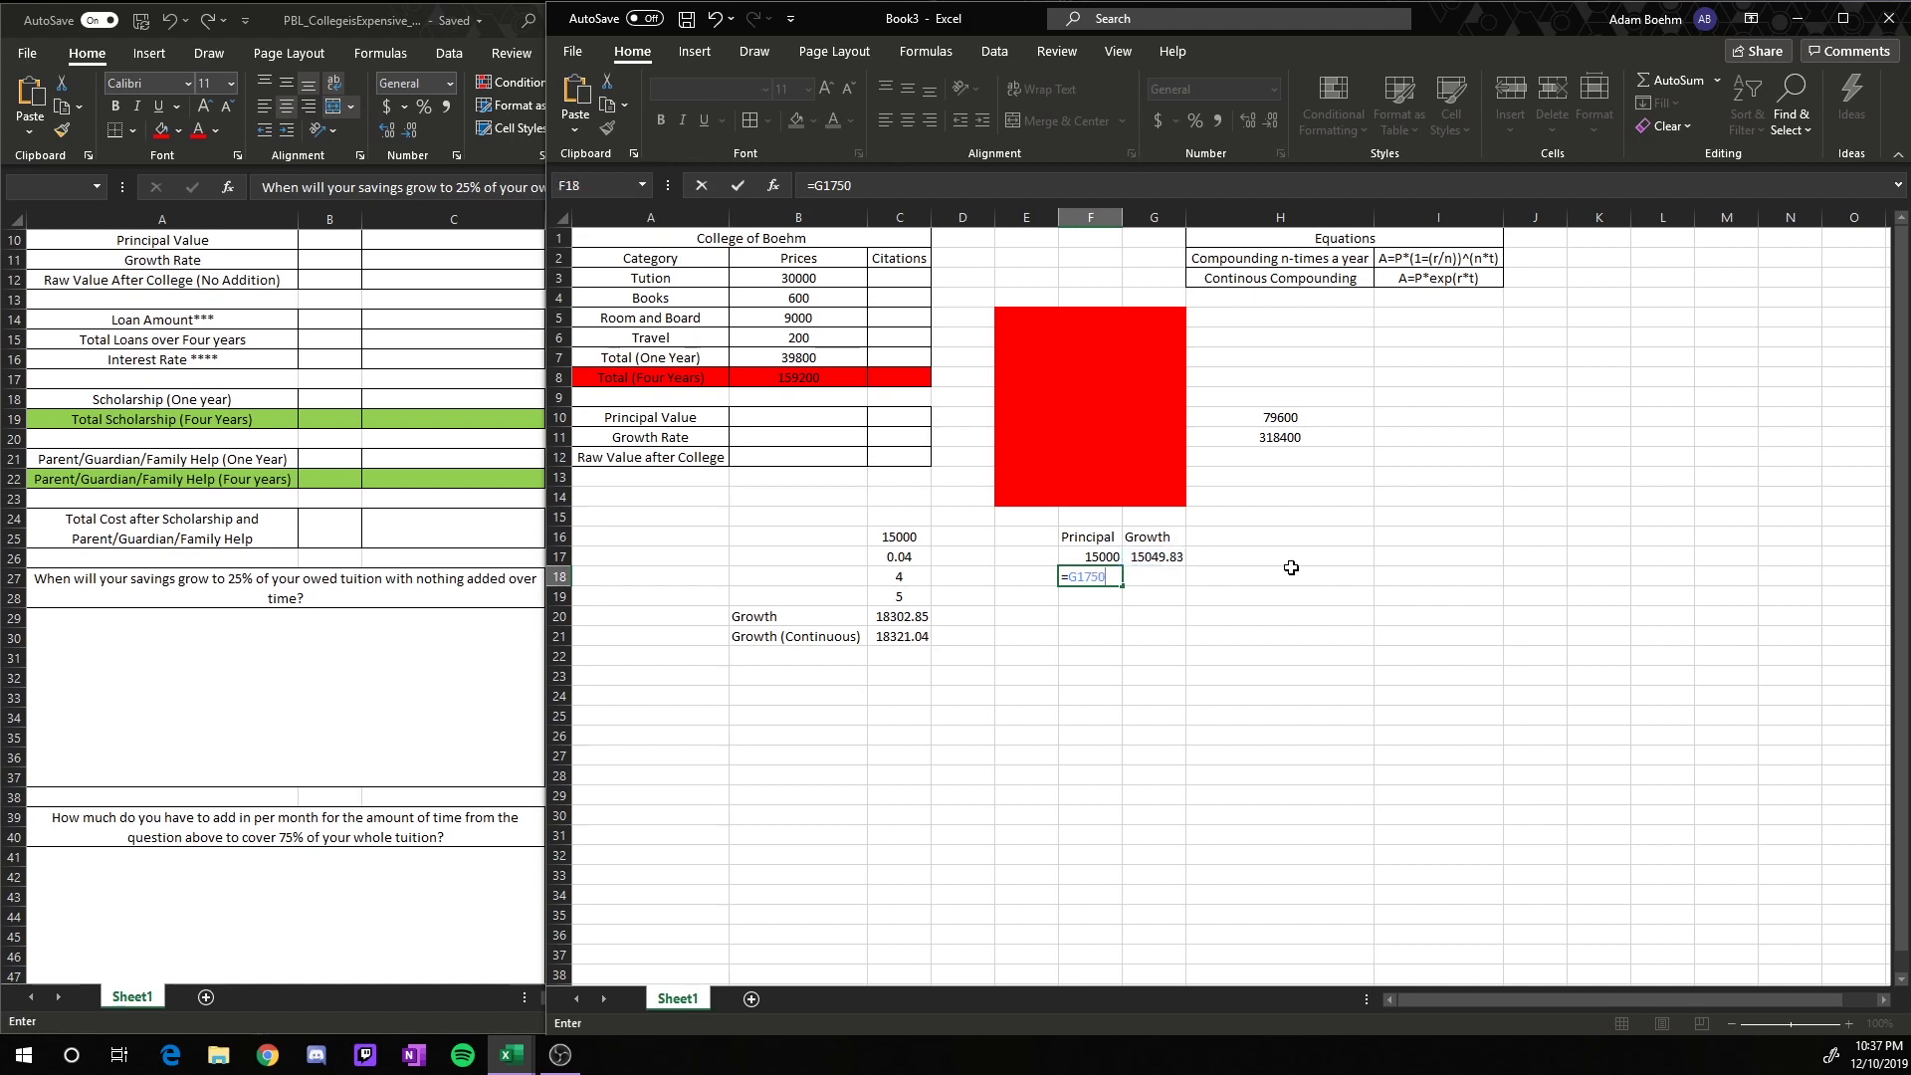
key(BackSpace)
key(BackSpace)
text(+50)
key(Return)
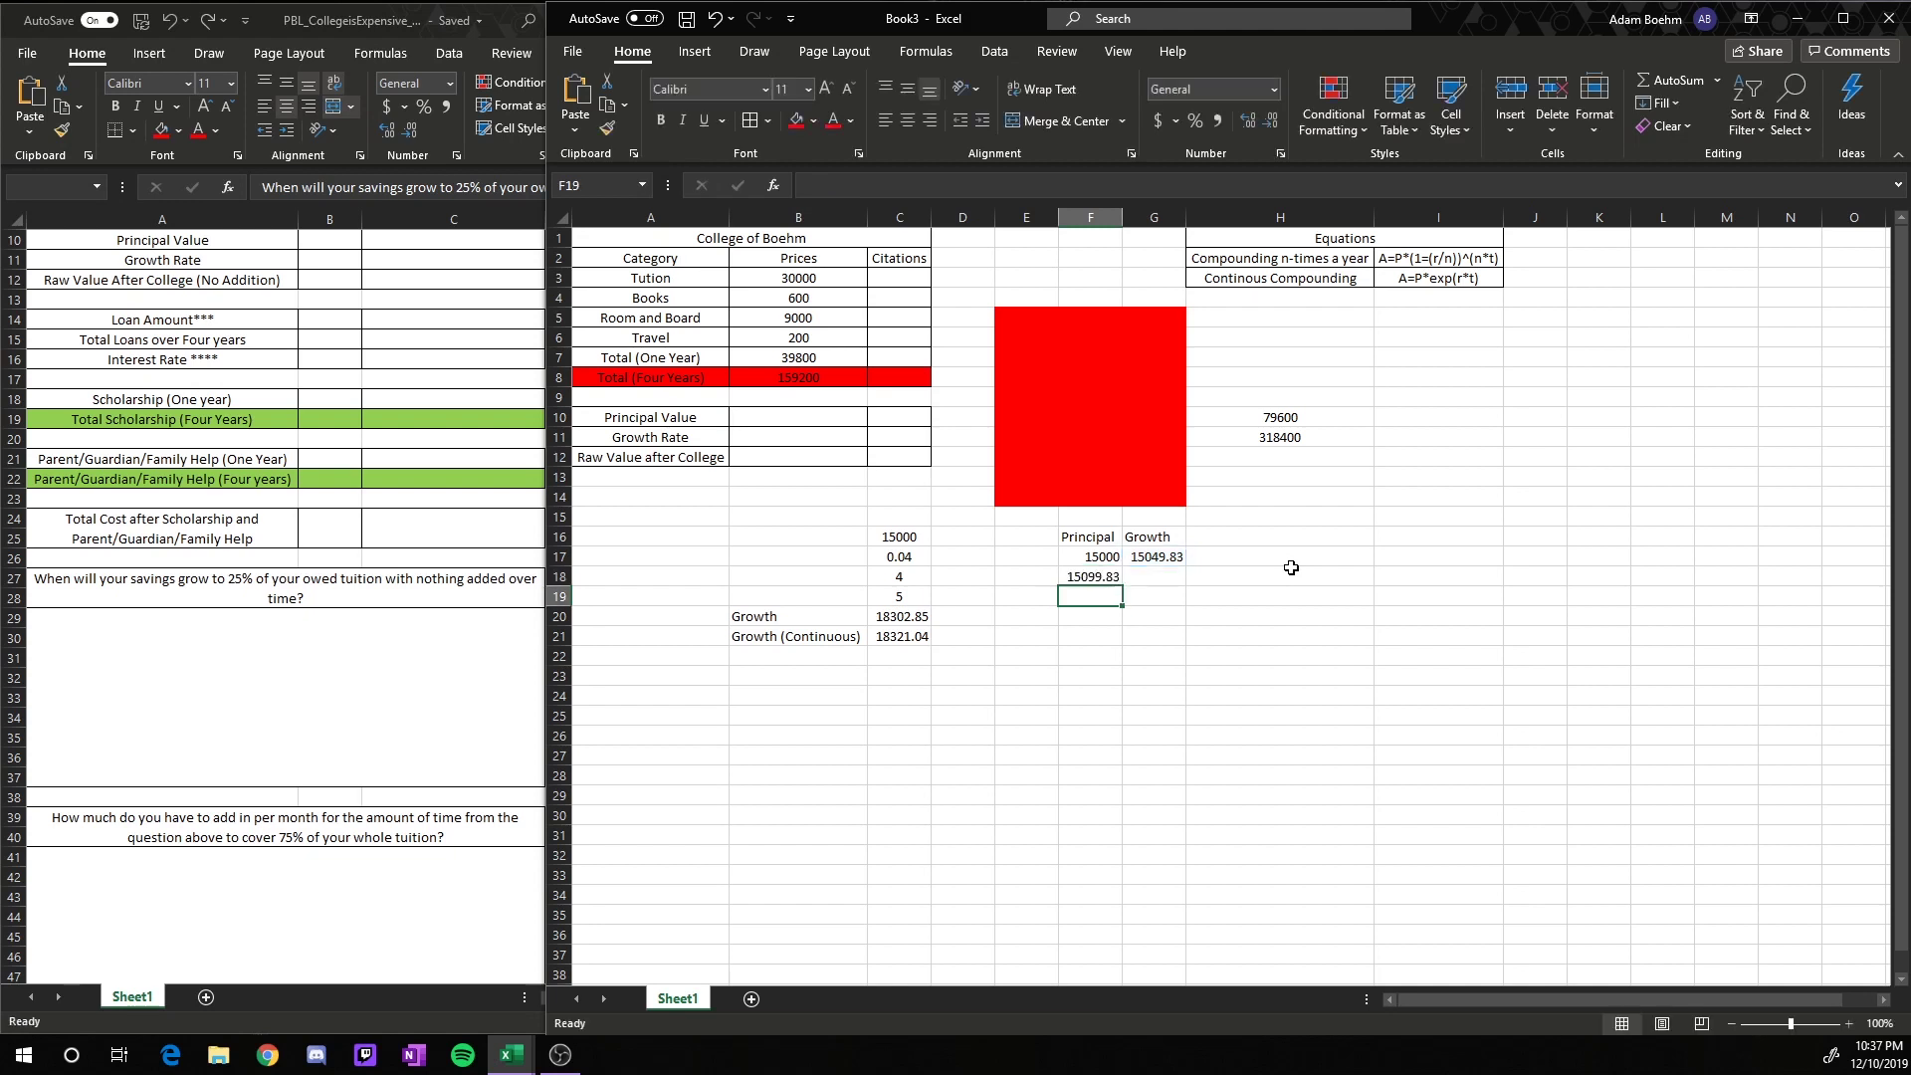
Fill the growth formula from cell G17 down into G18.
click(1169, 577)
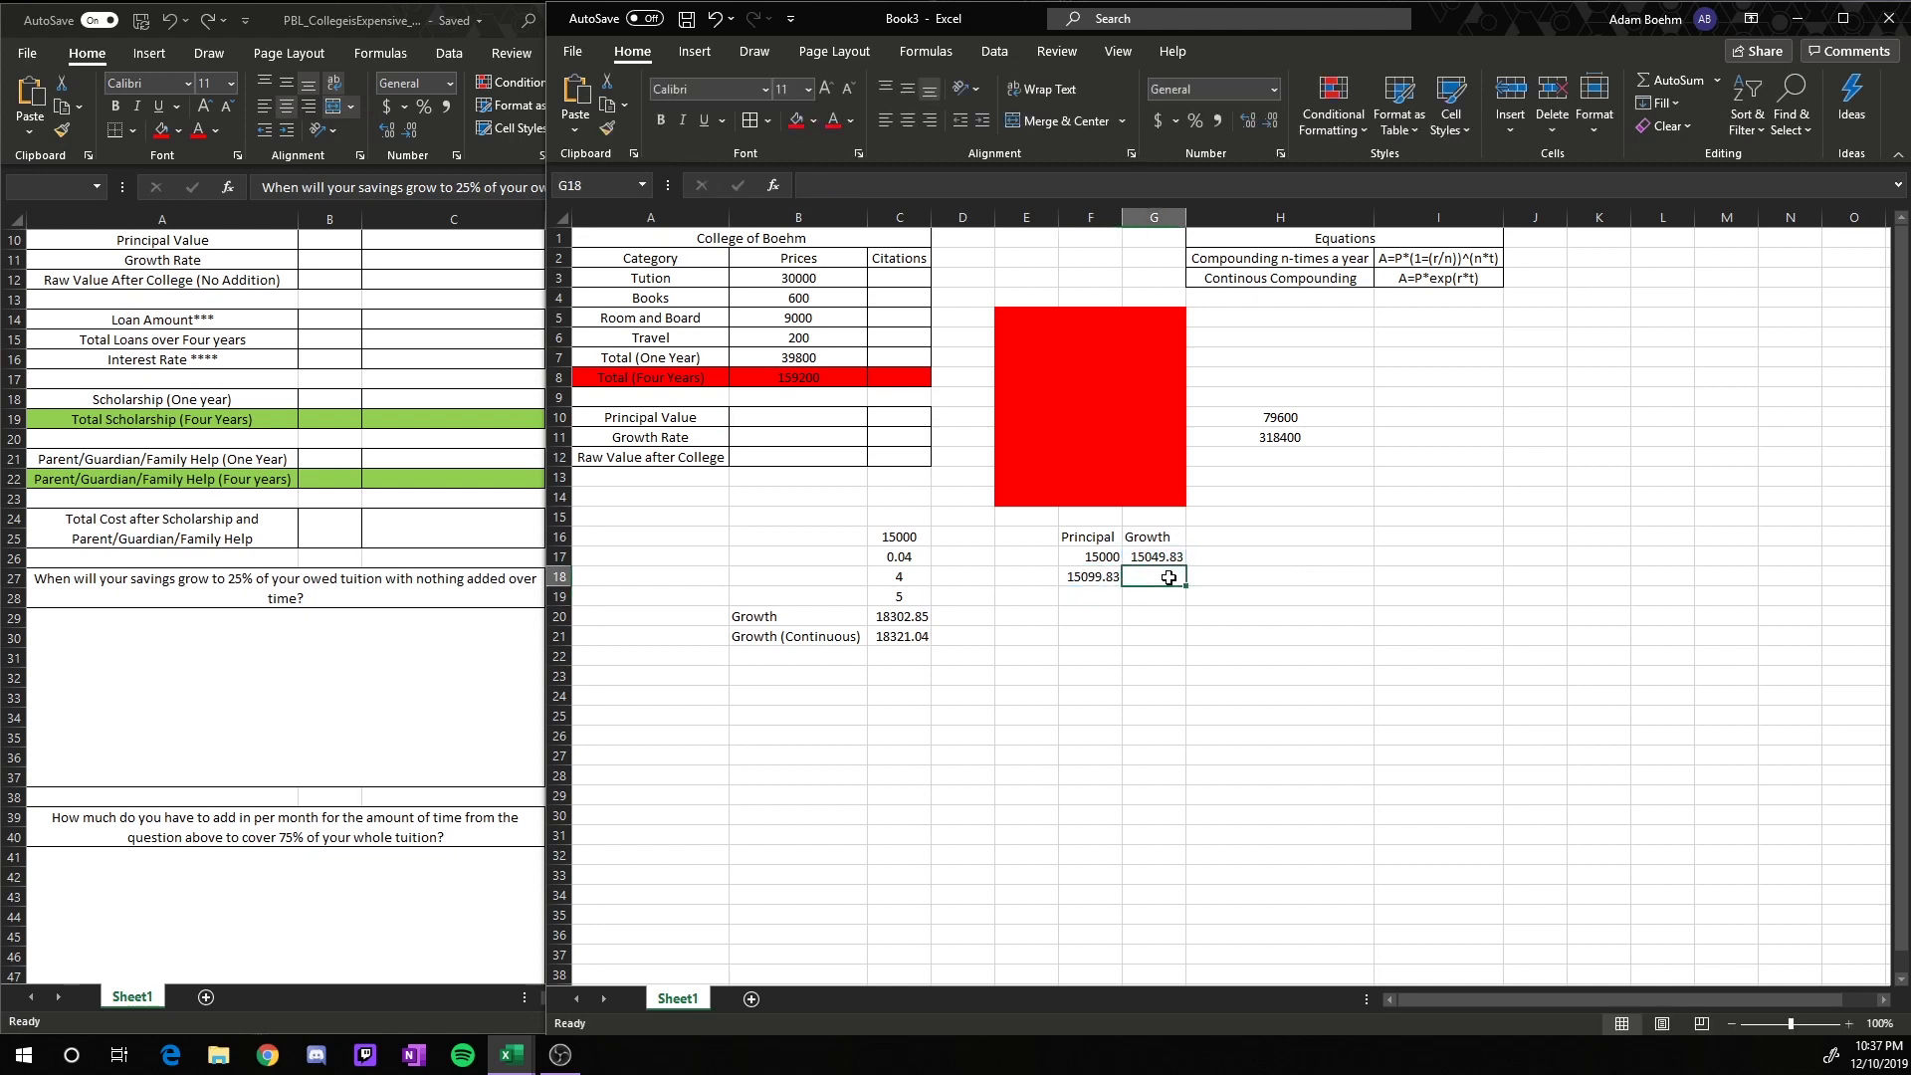
click(1103, 579)
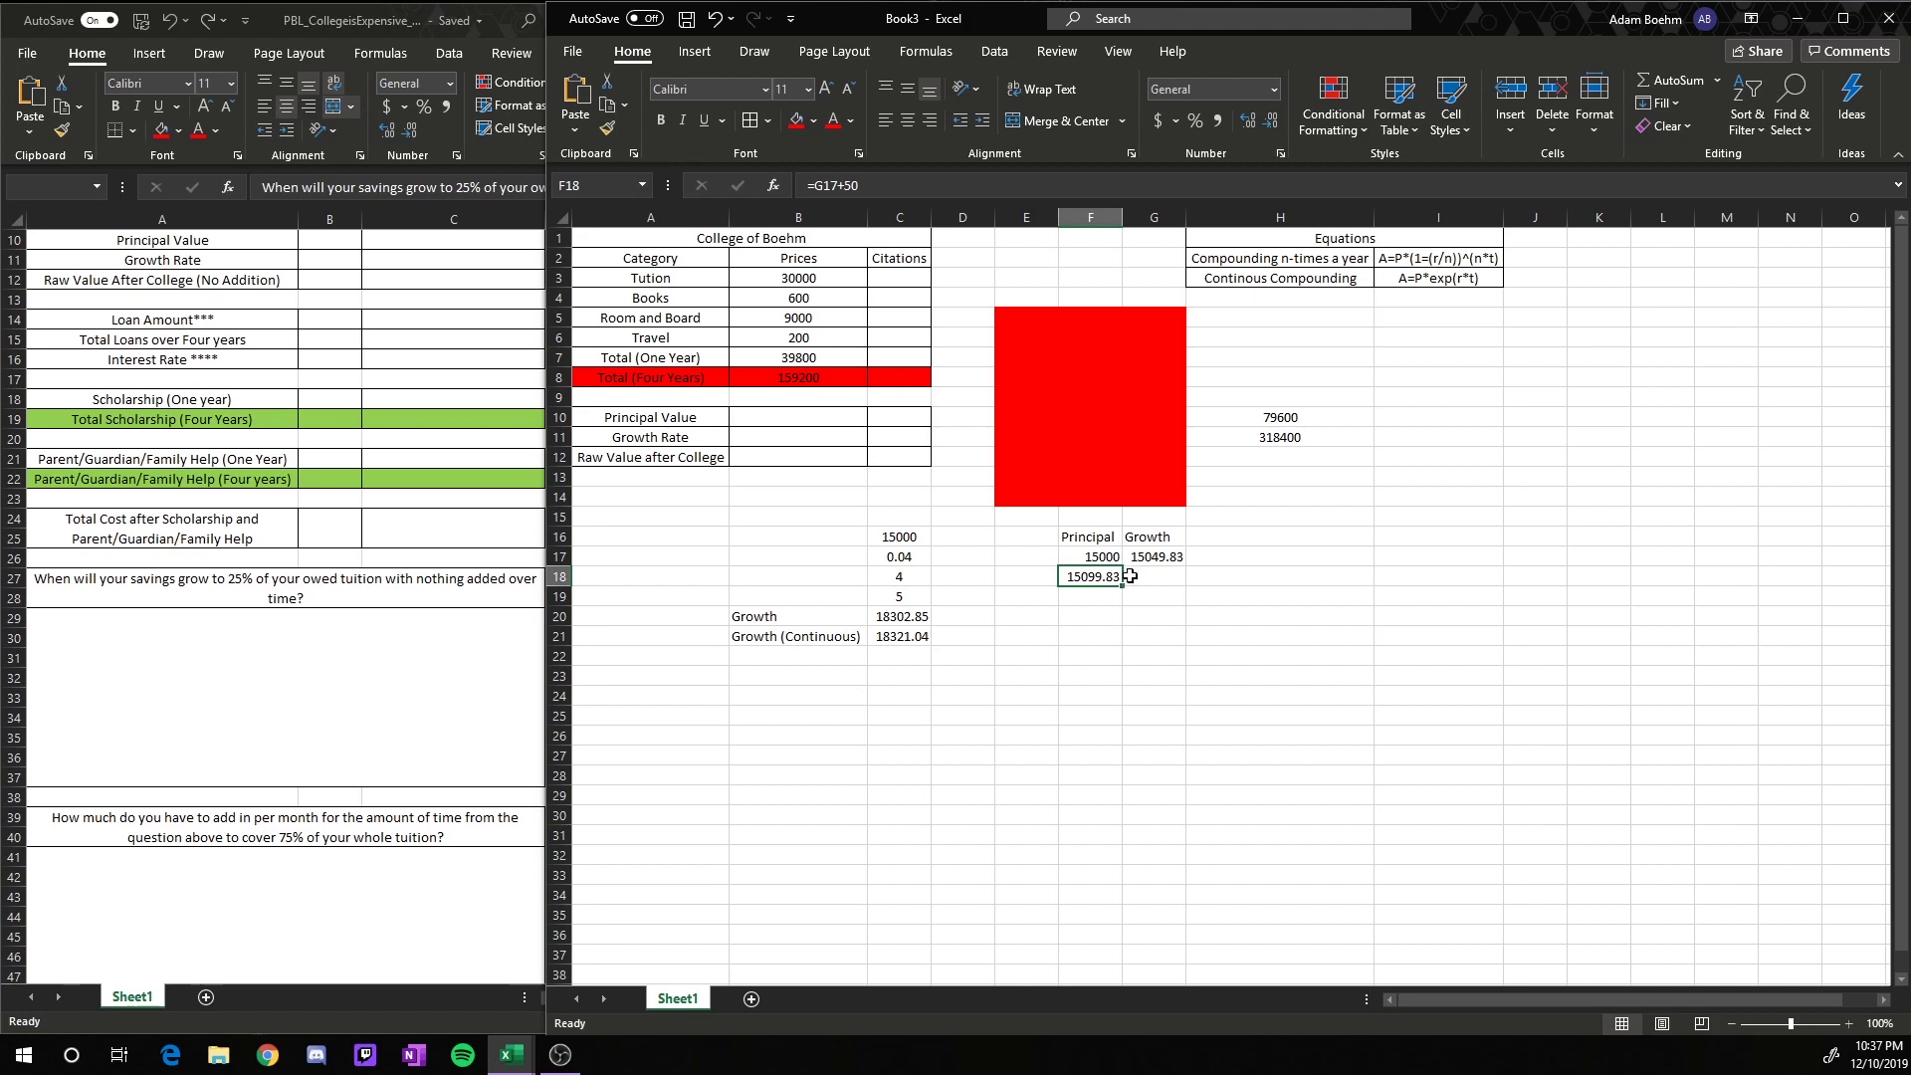
click(1177, 565)
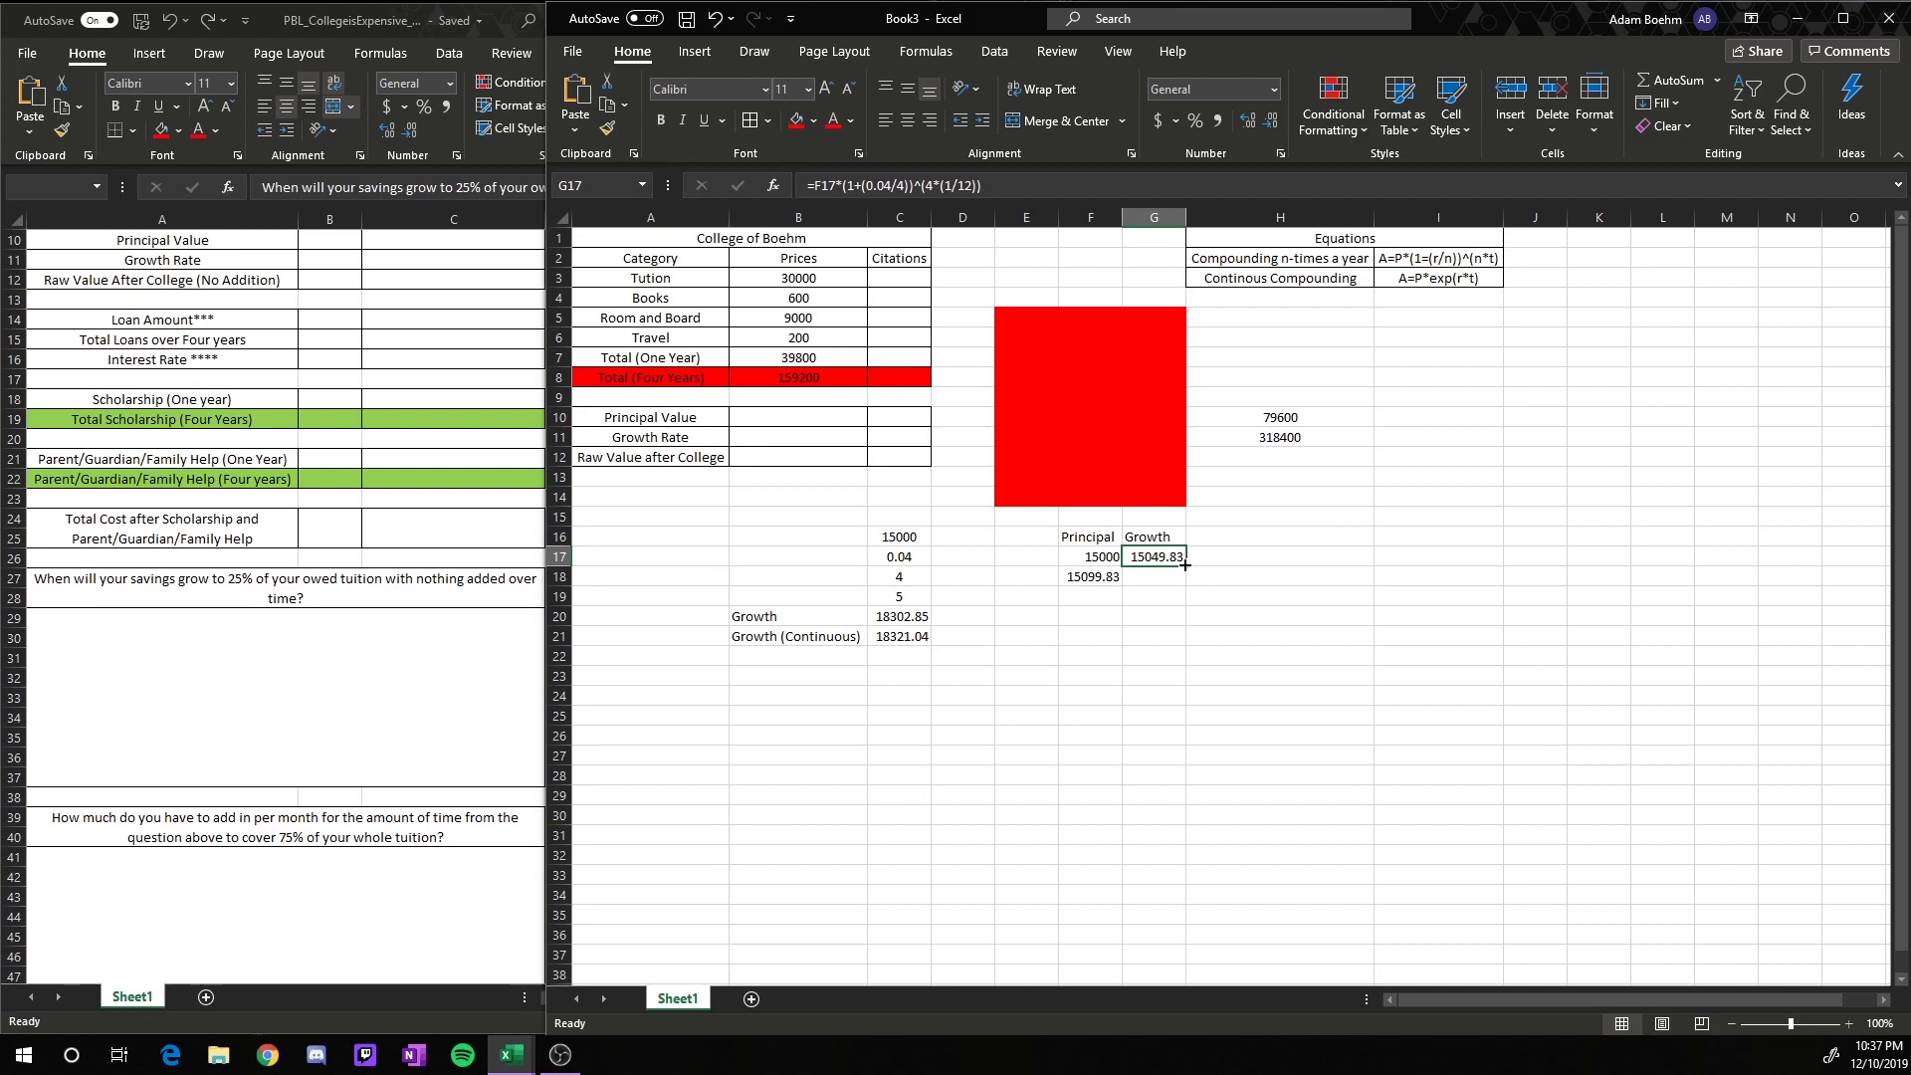
drag(1184, 564, 1182, 587)
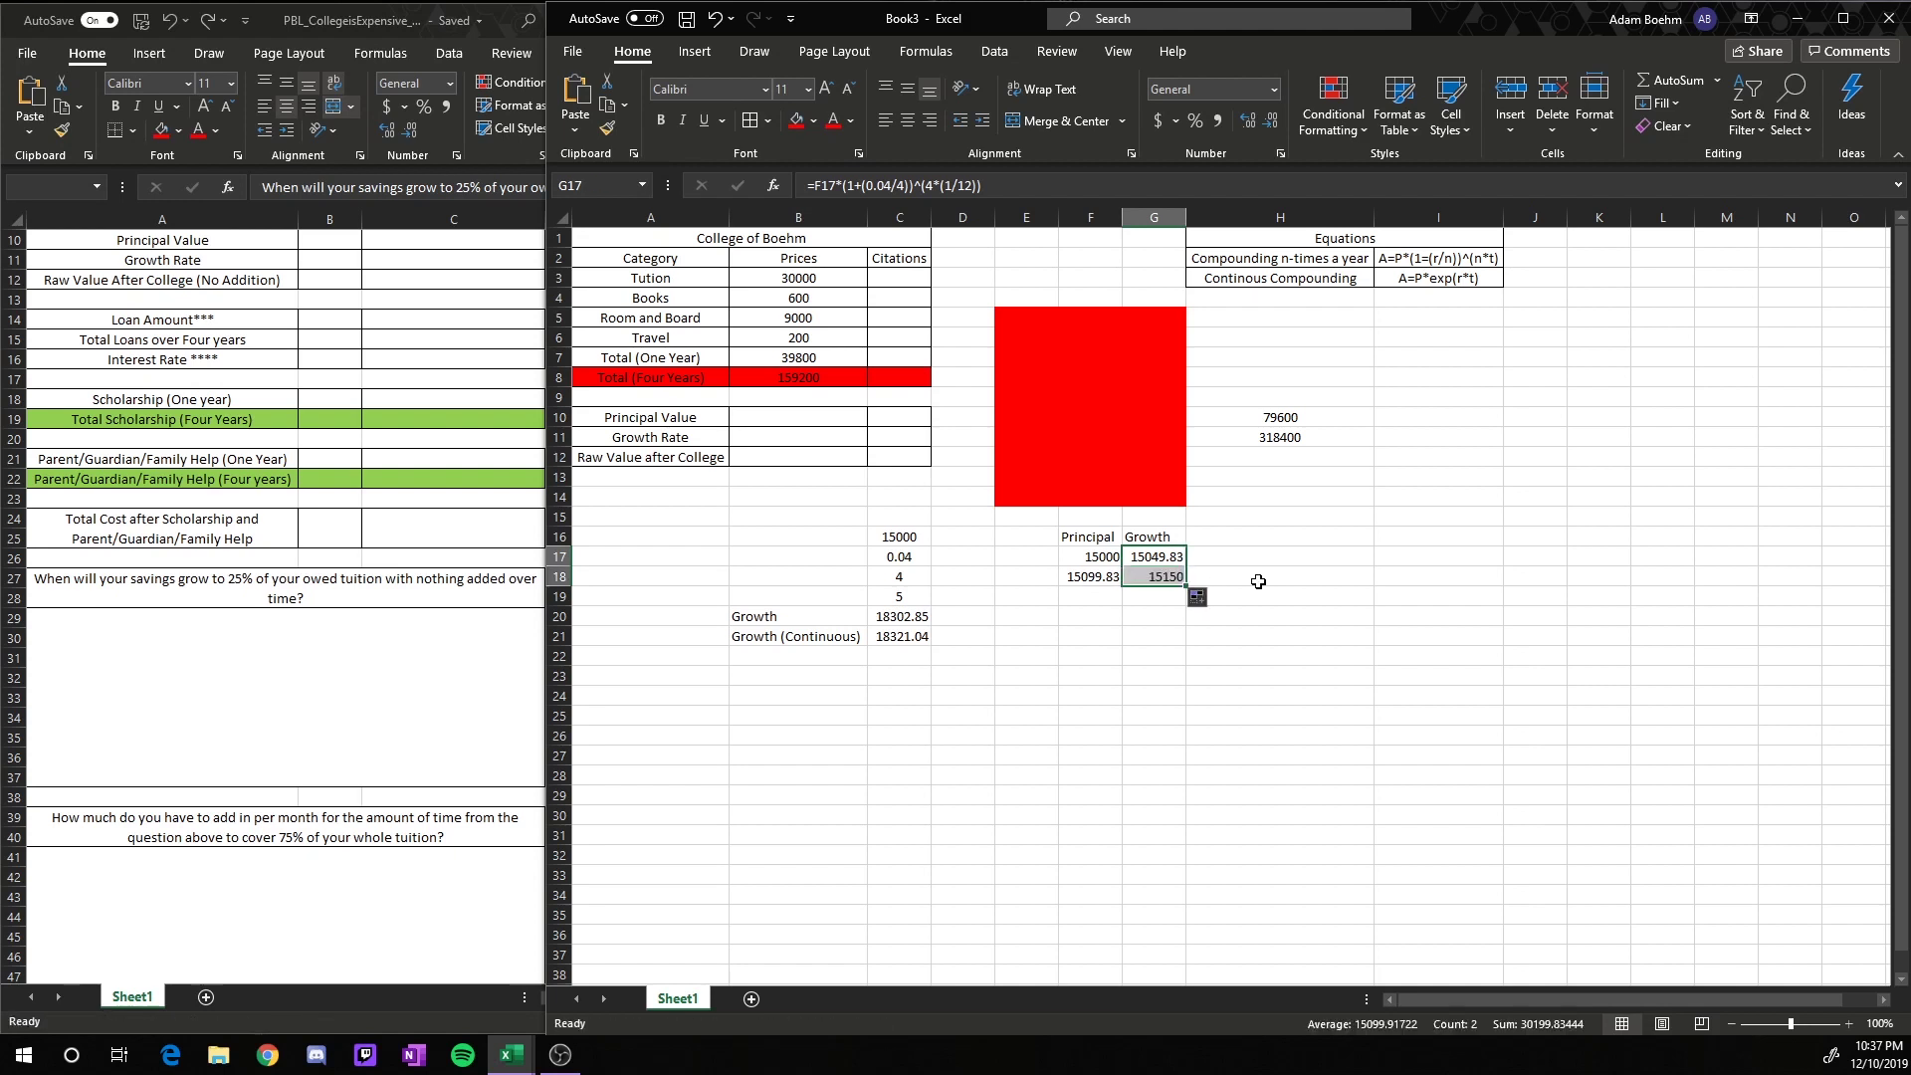
click(1157, 579)
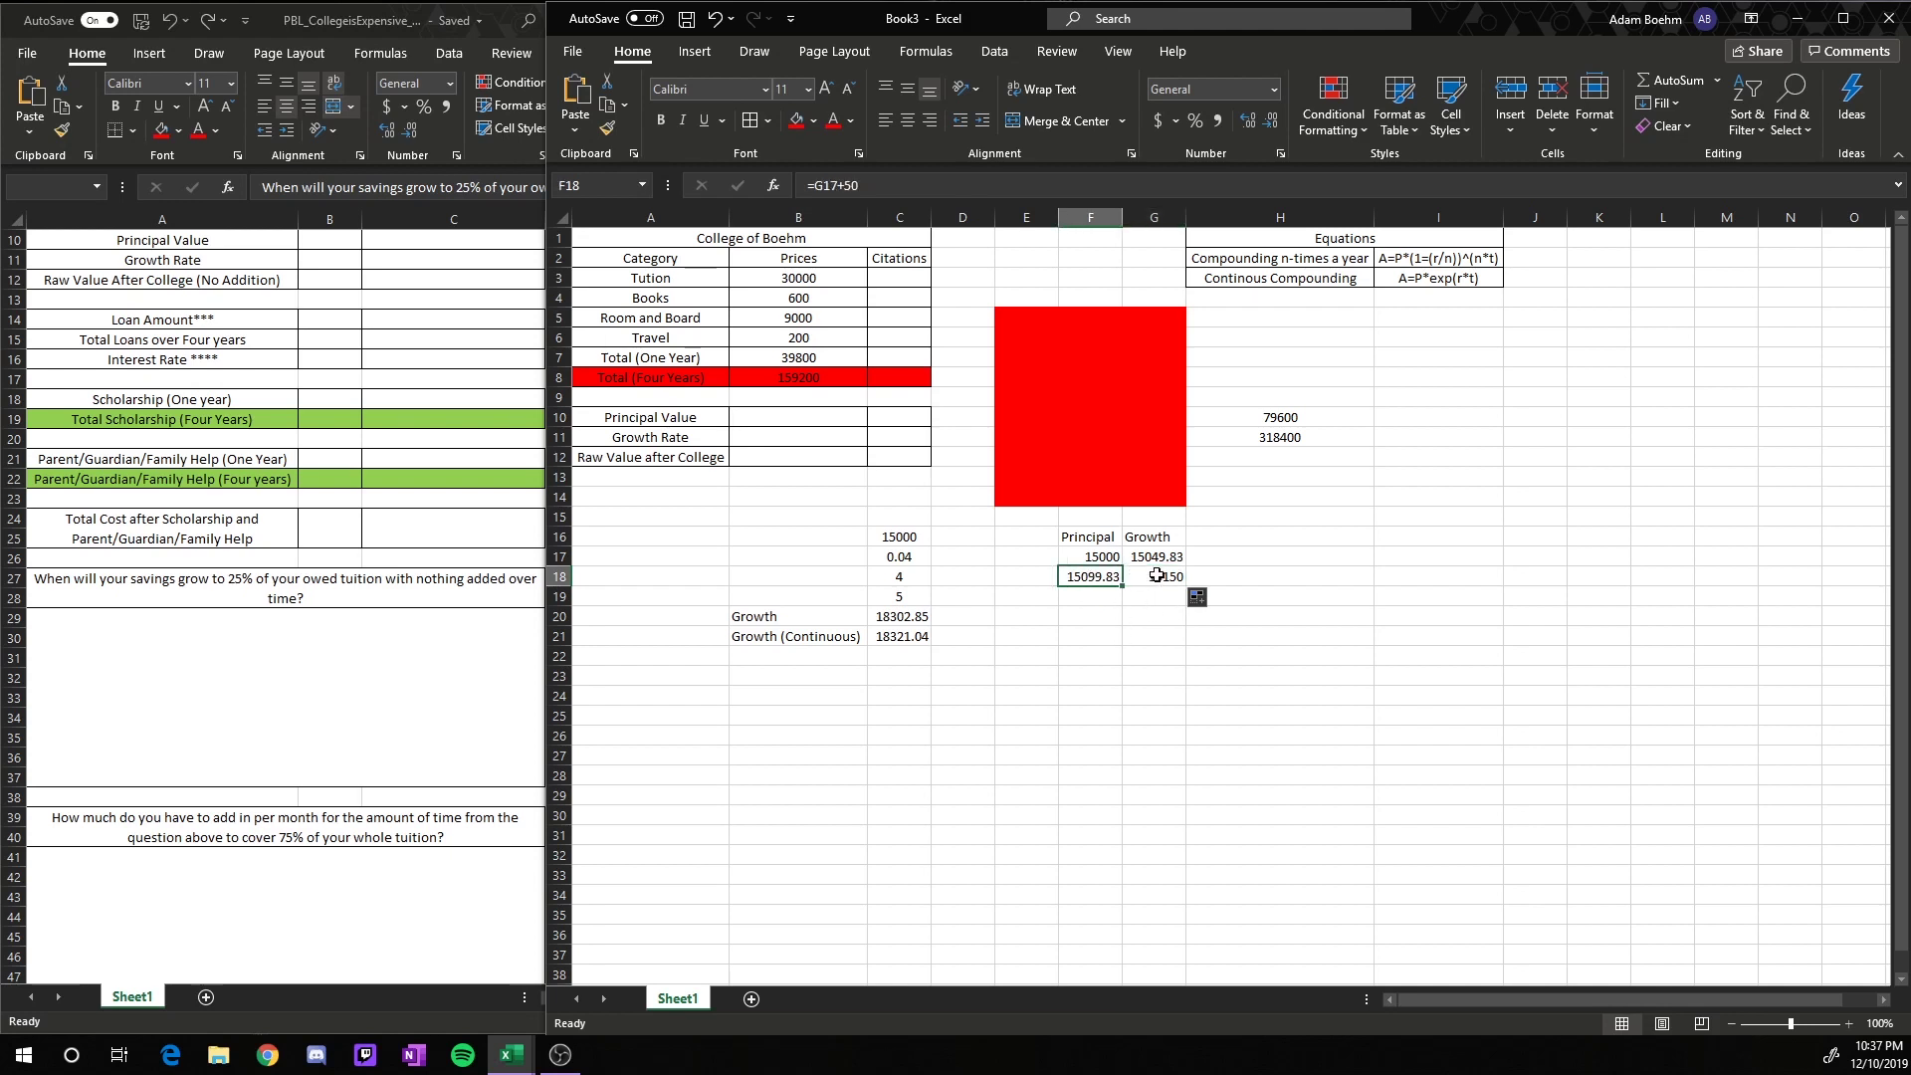
Fill the principal and growth formulas in F18:G18 down through row 34.
click(1105, 619)
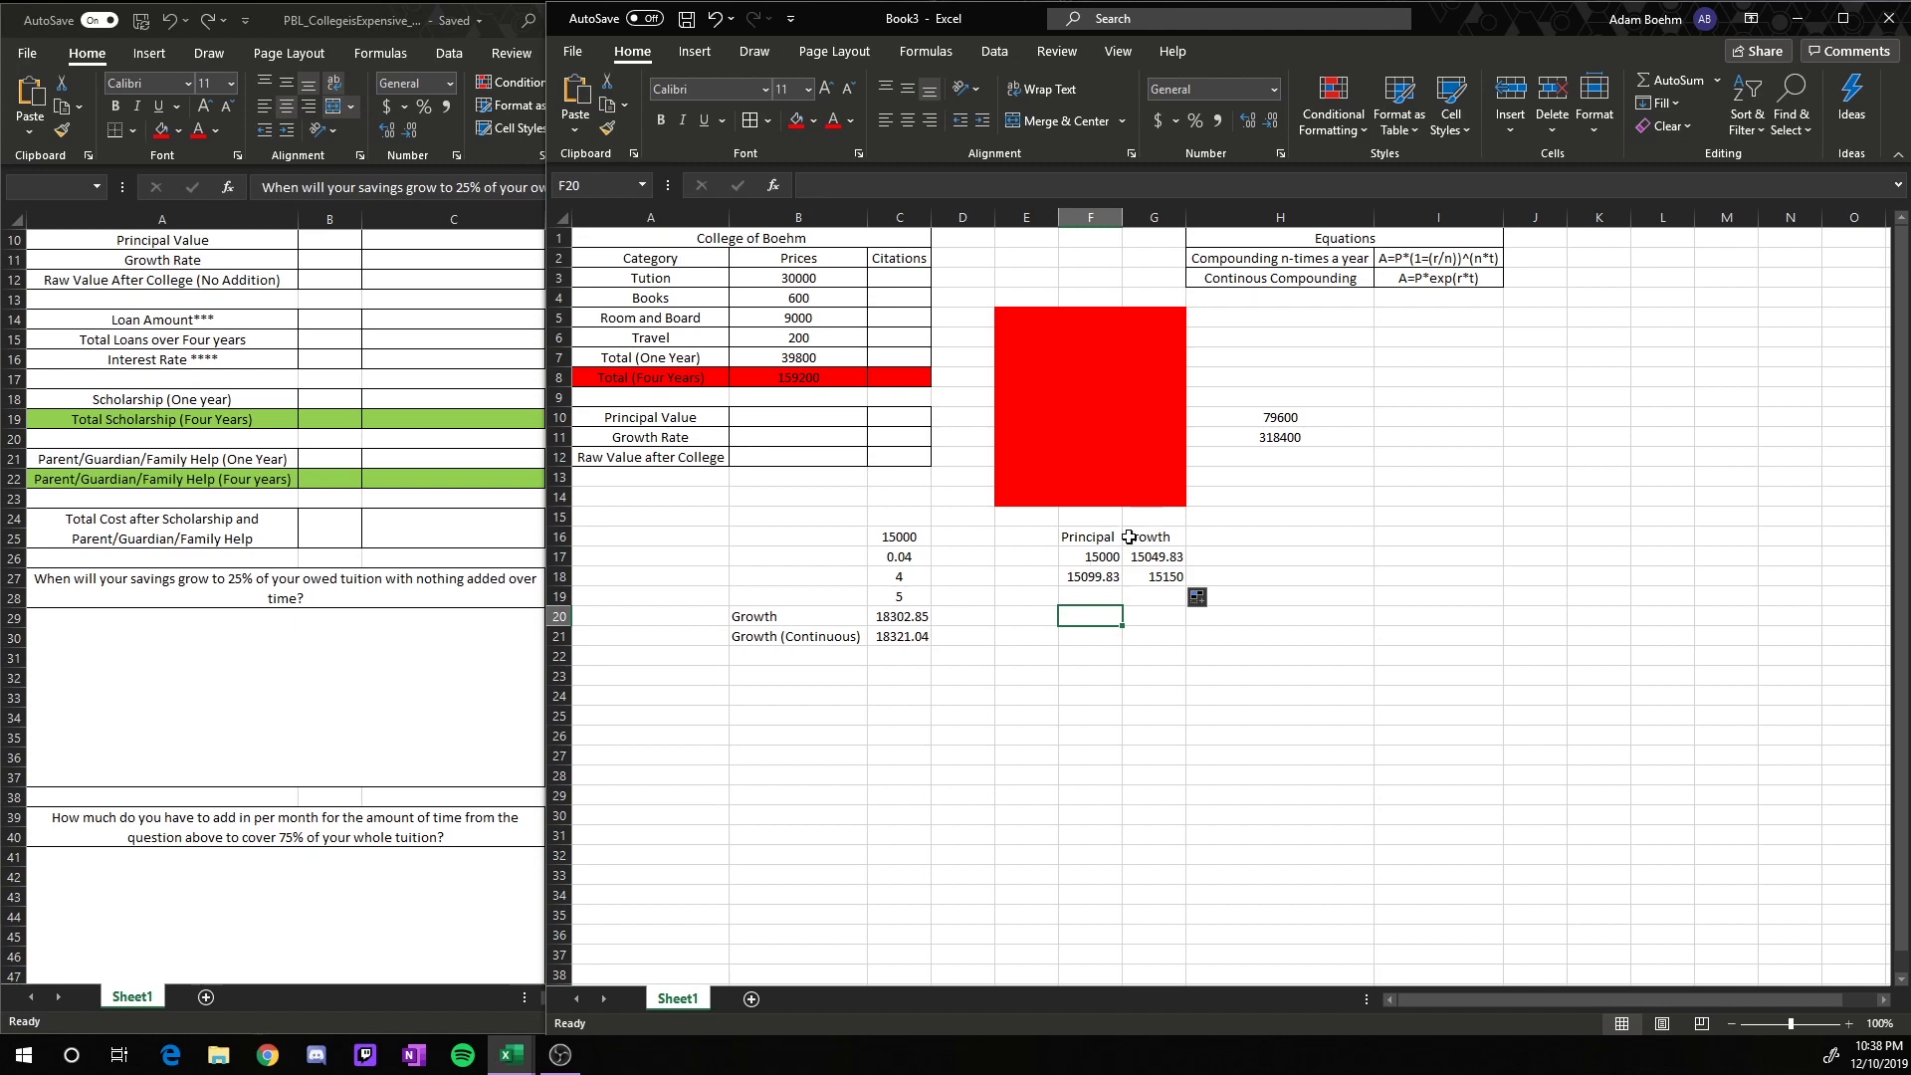
drag(1093, 575, 1160, 577)
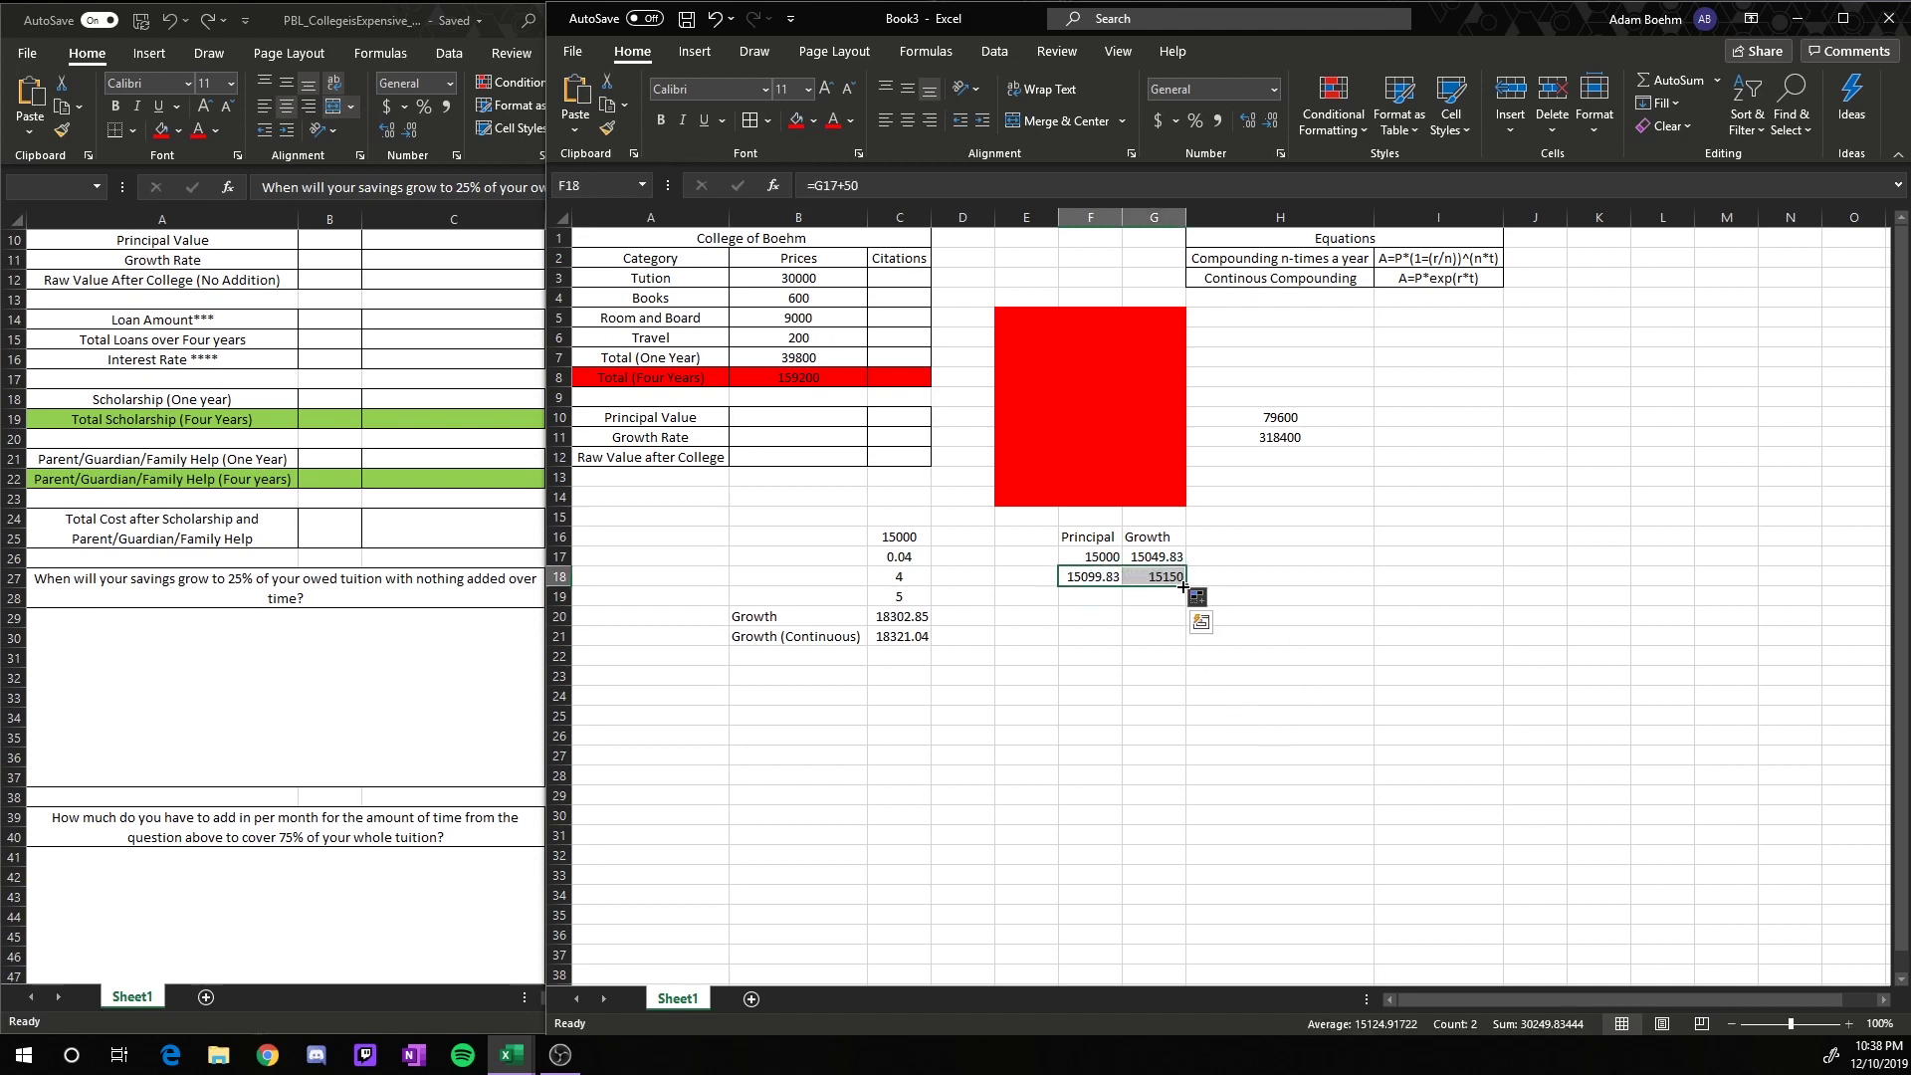
drag(1185, 586, 1186, 902)
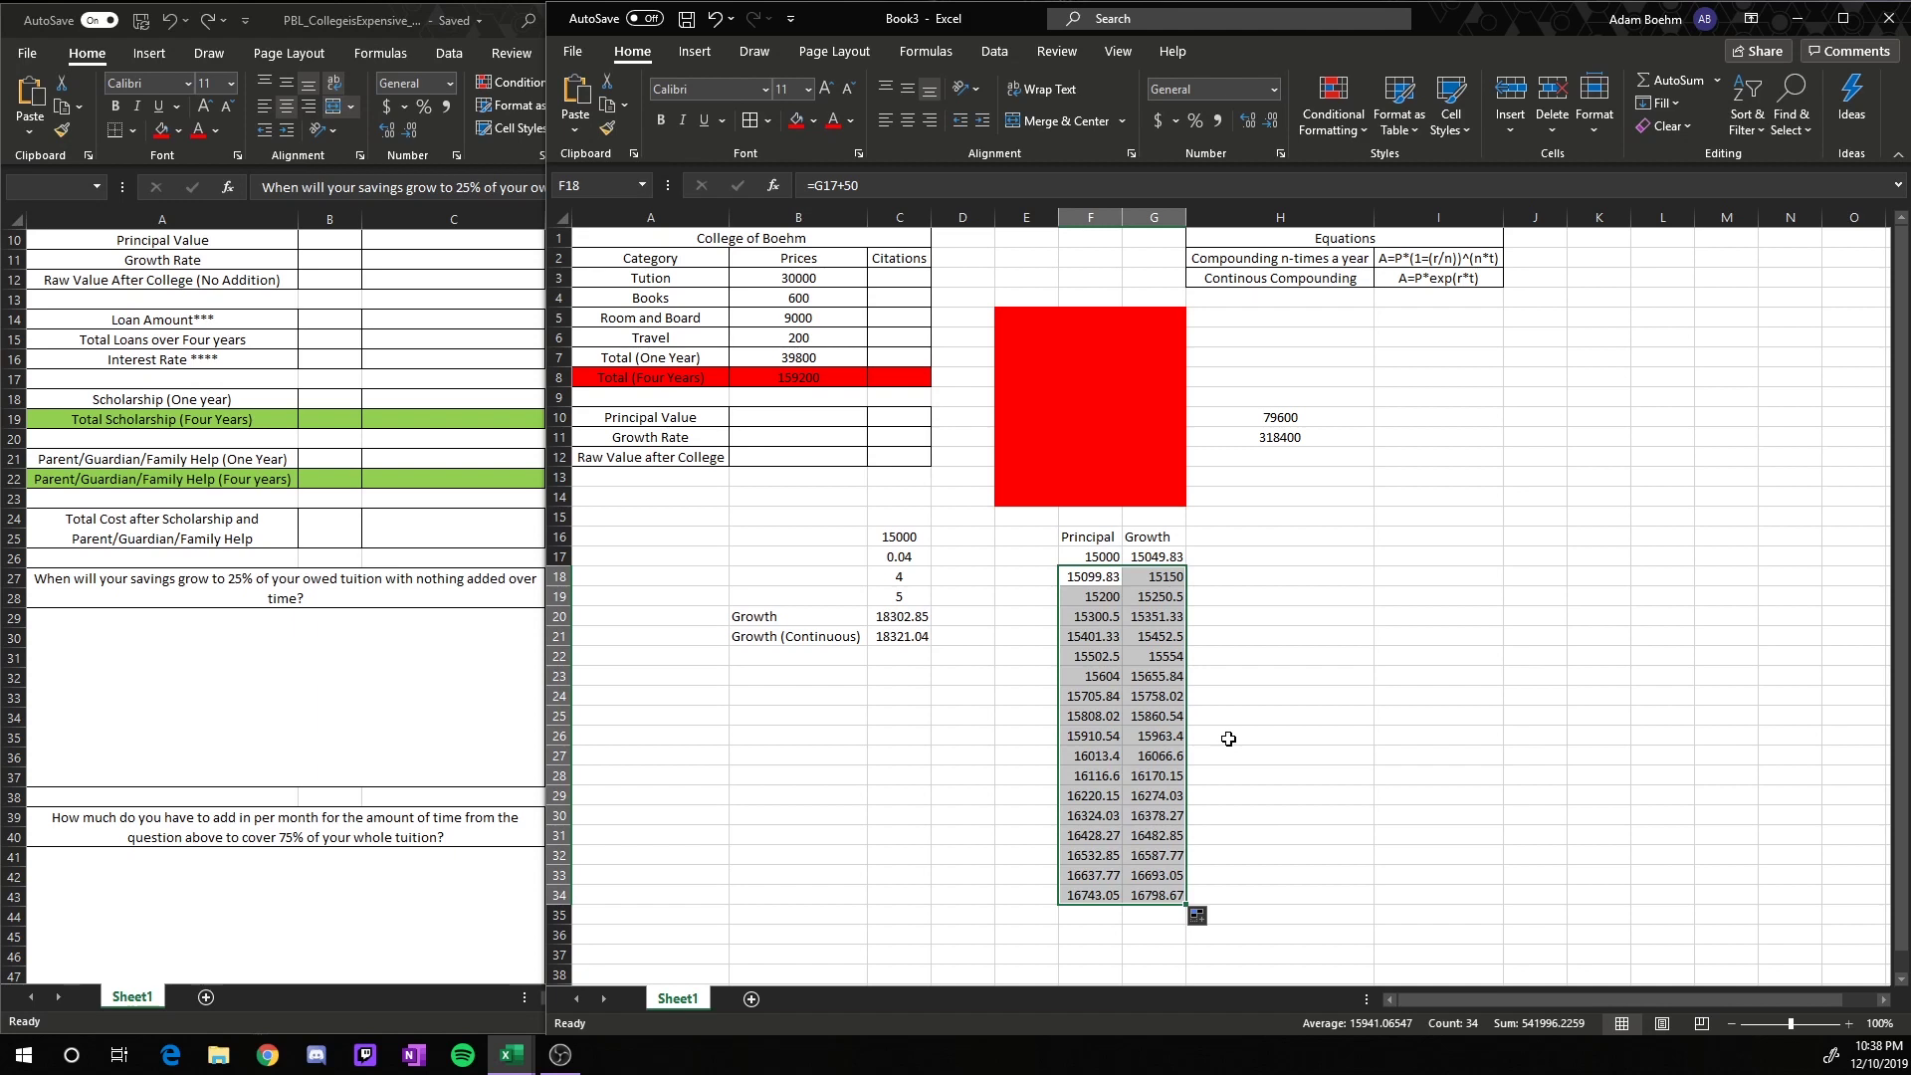
Examine the filled Principal and Growth formulas to see how each row references the previous growth value.
click(1161, 852)
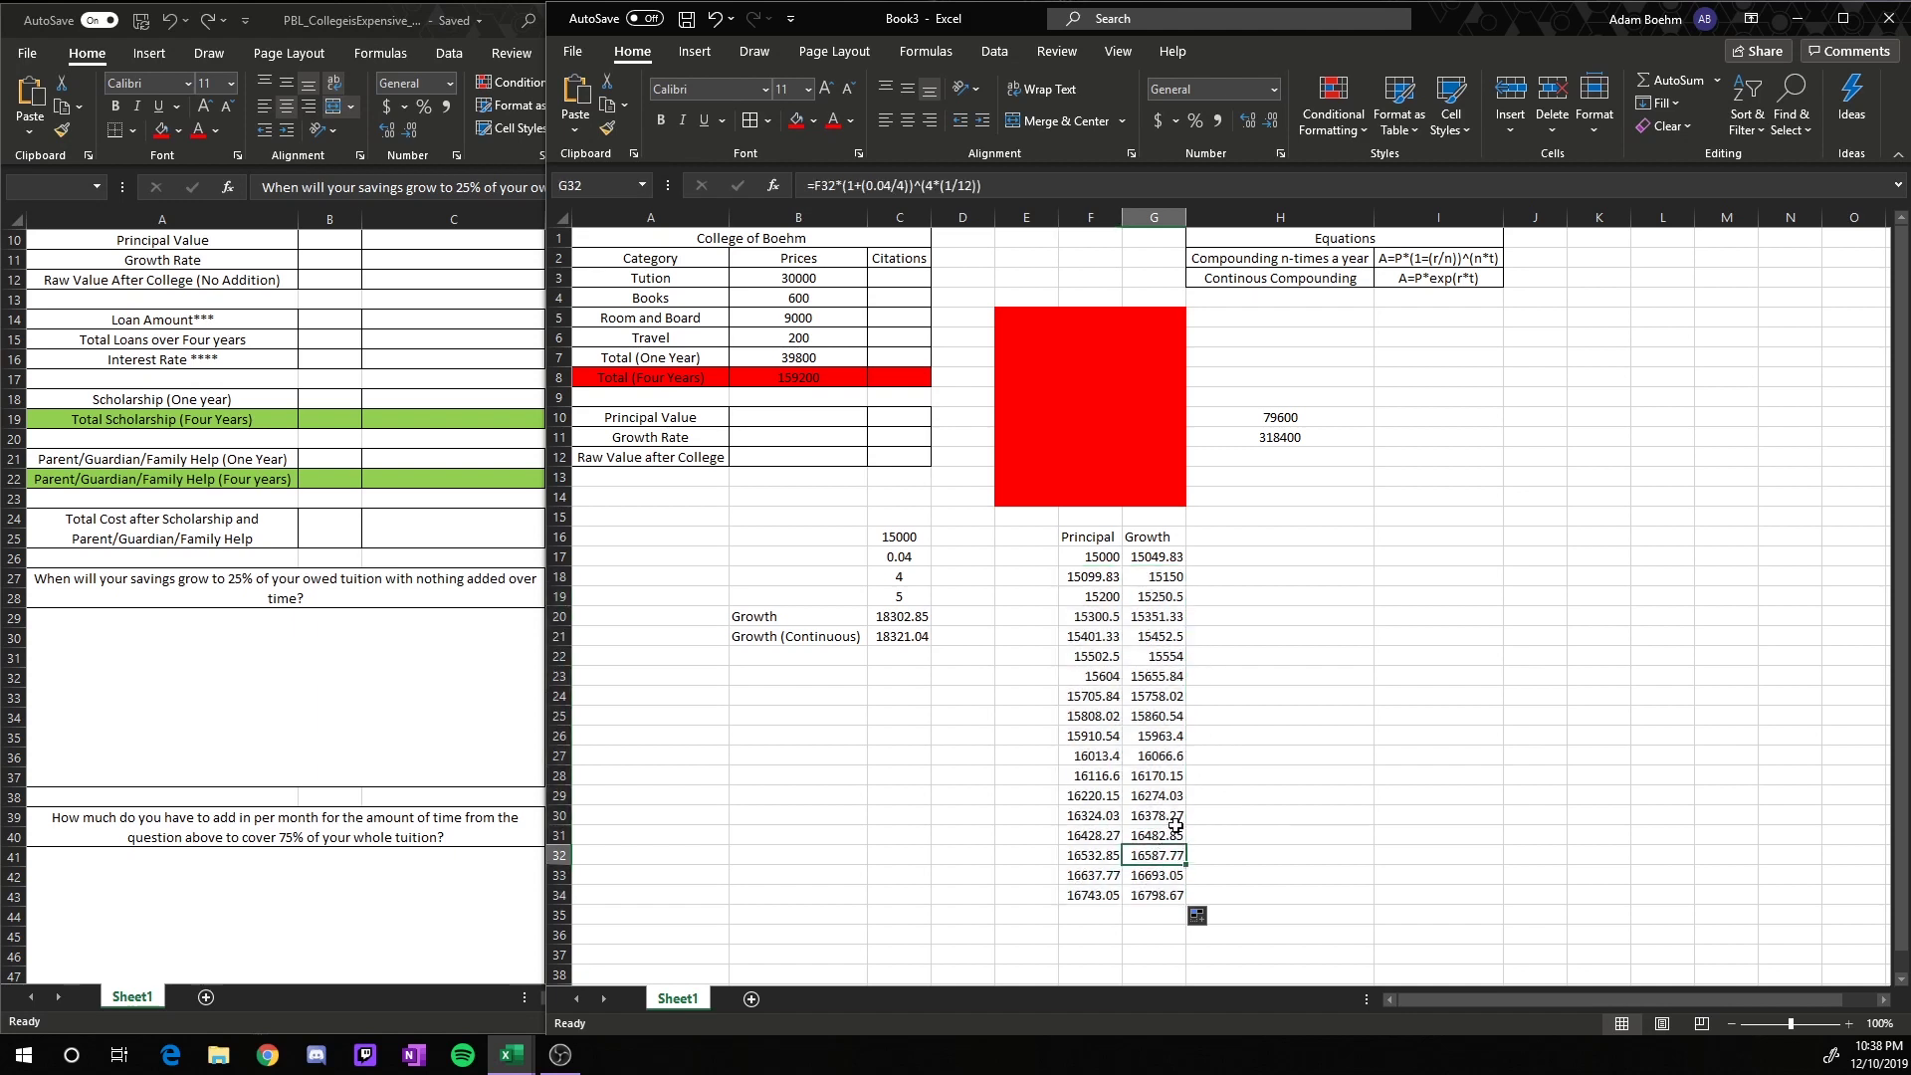
click(1084, 594)
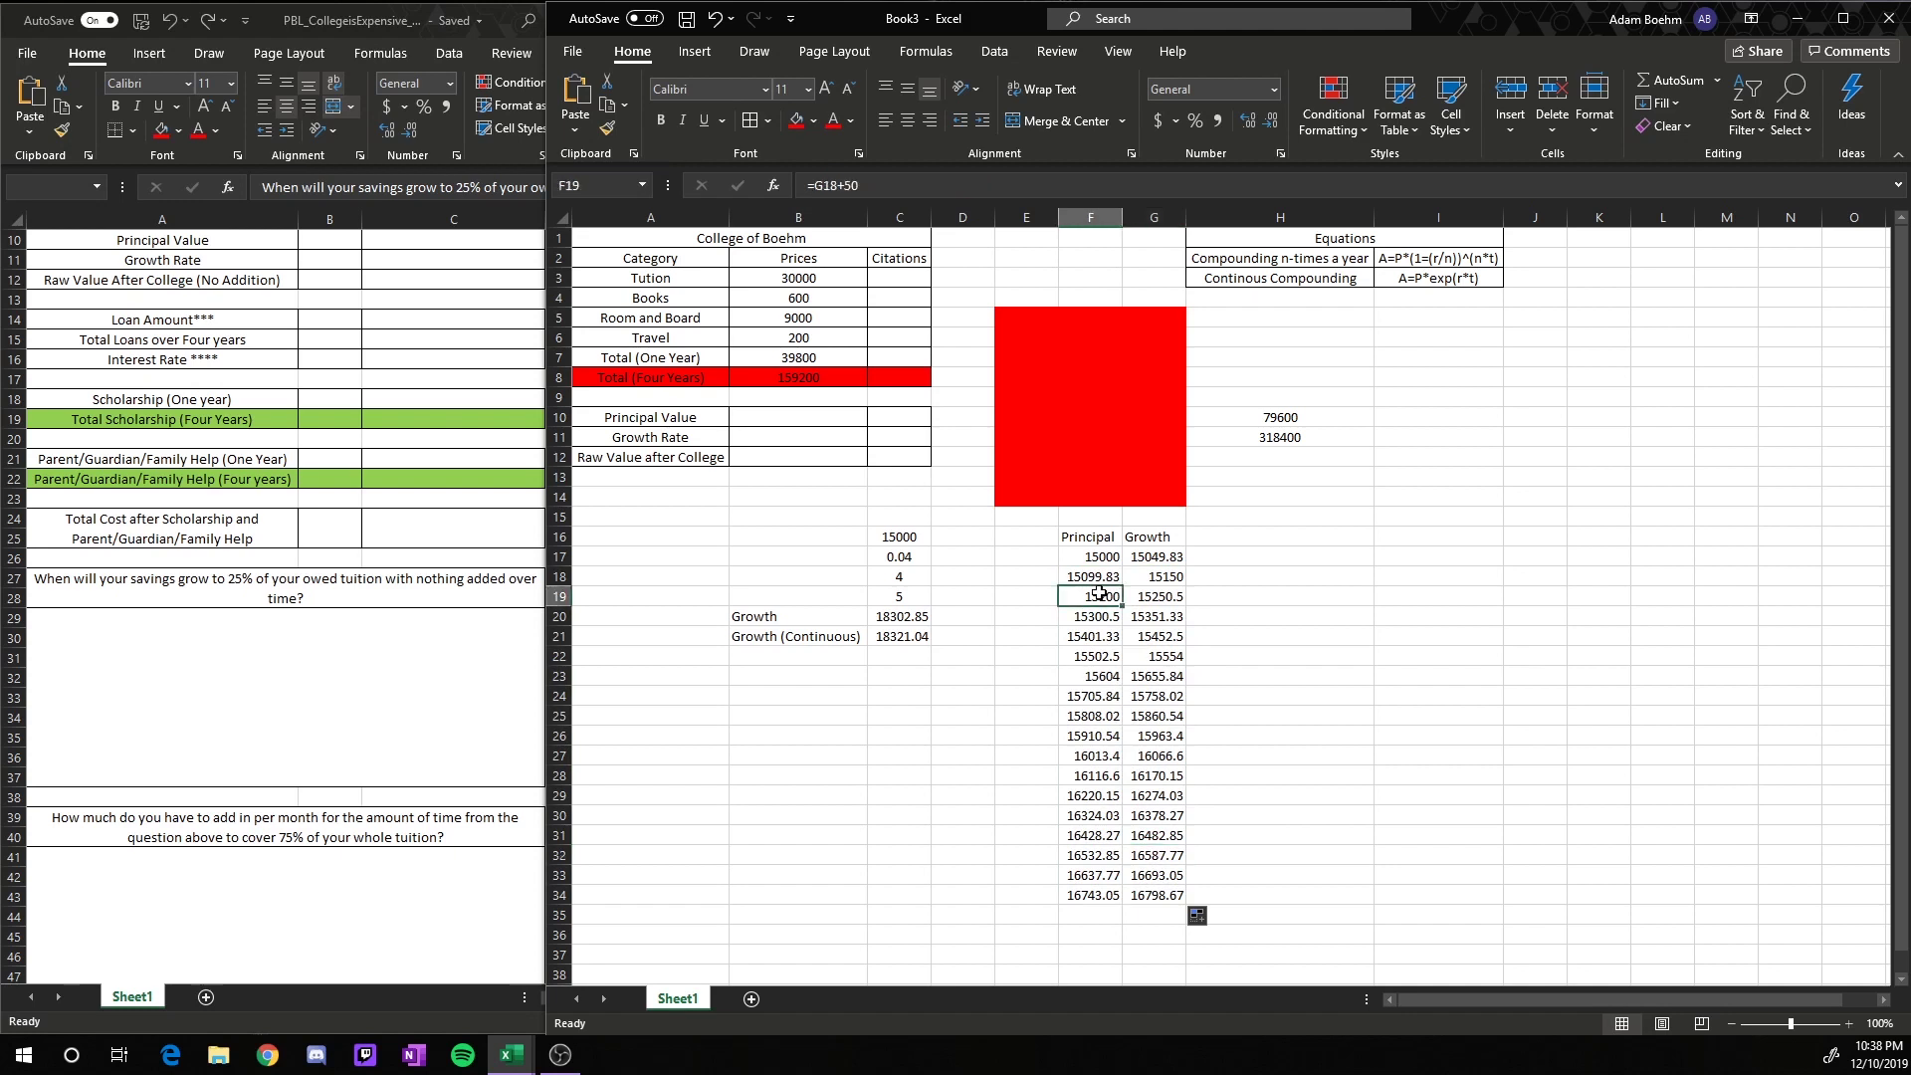
click(1158, 596)
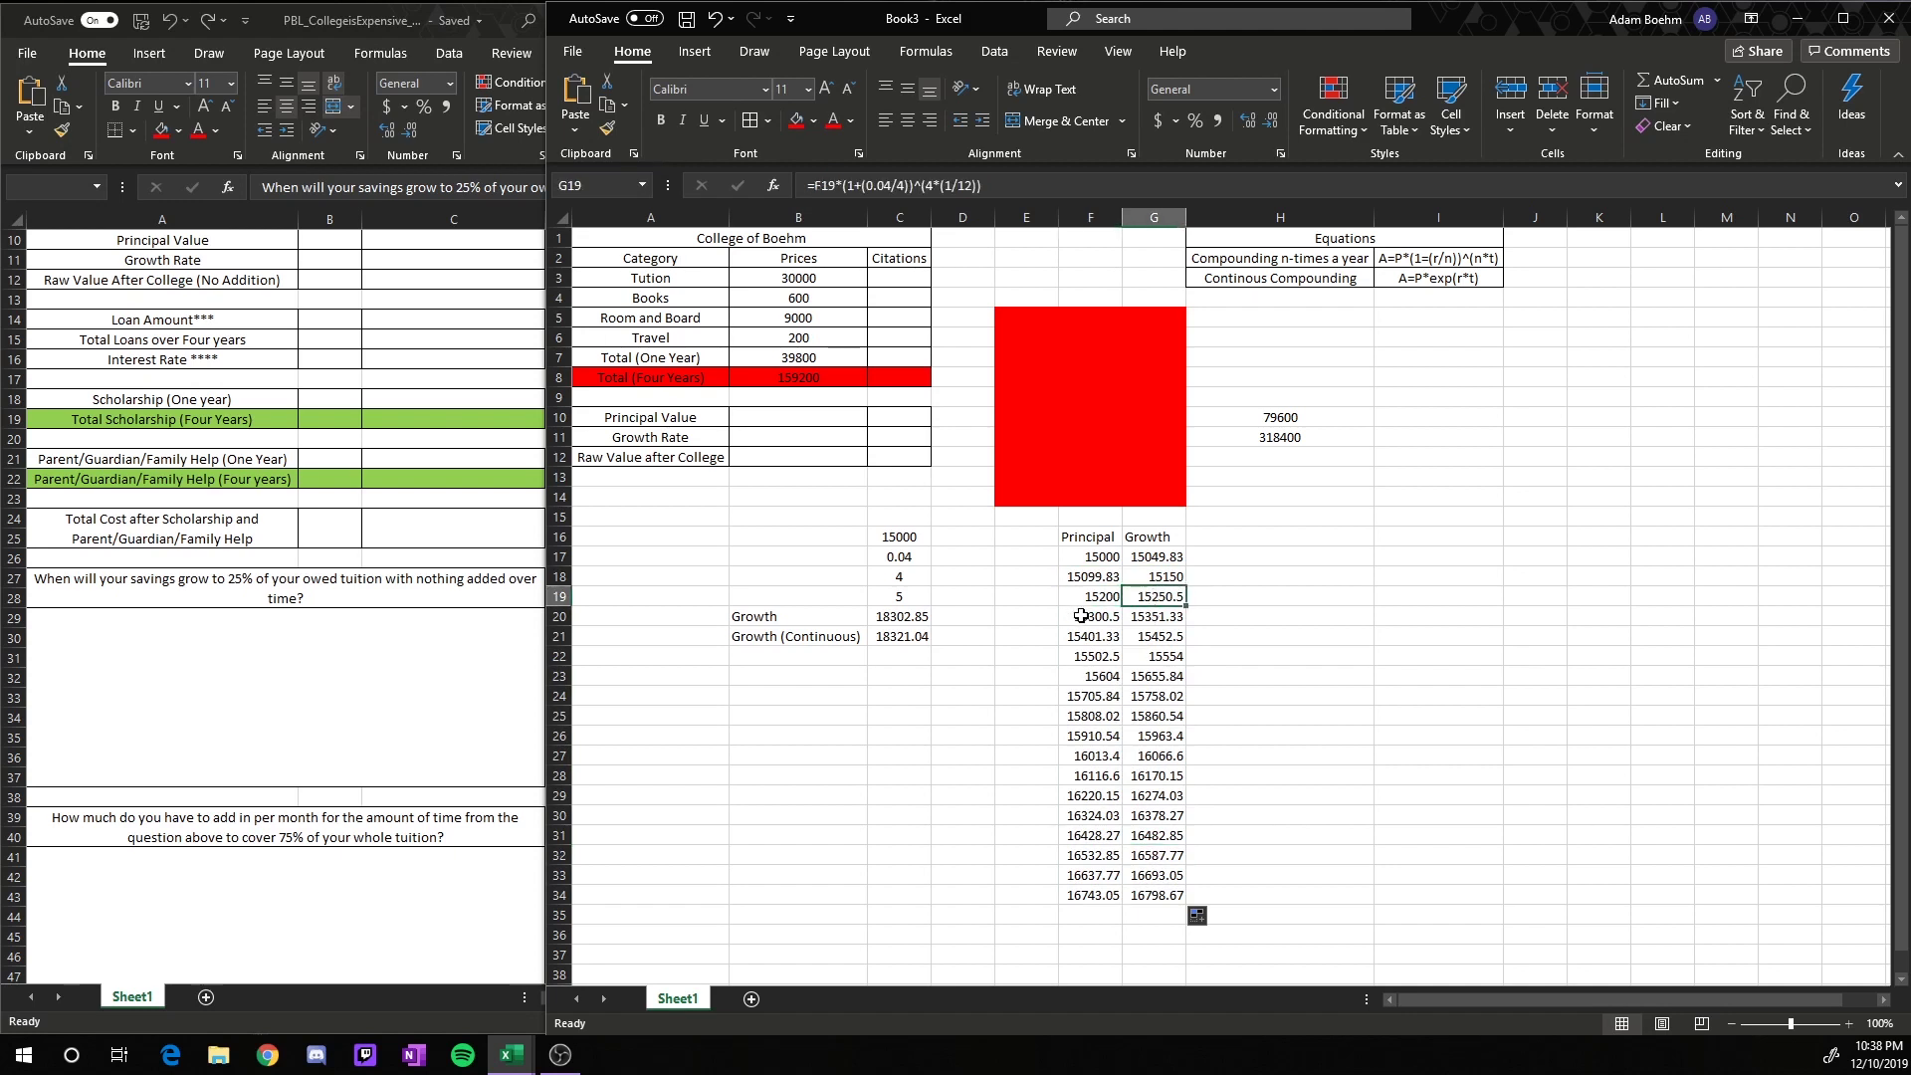
click(1090, 696)
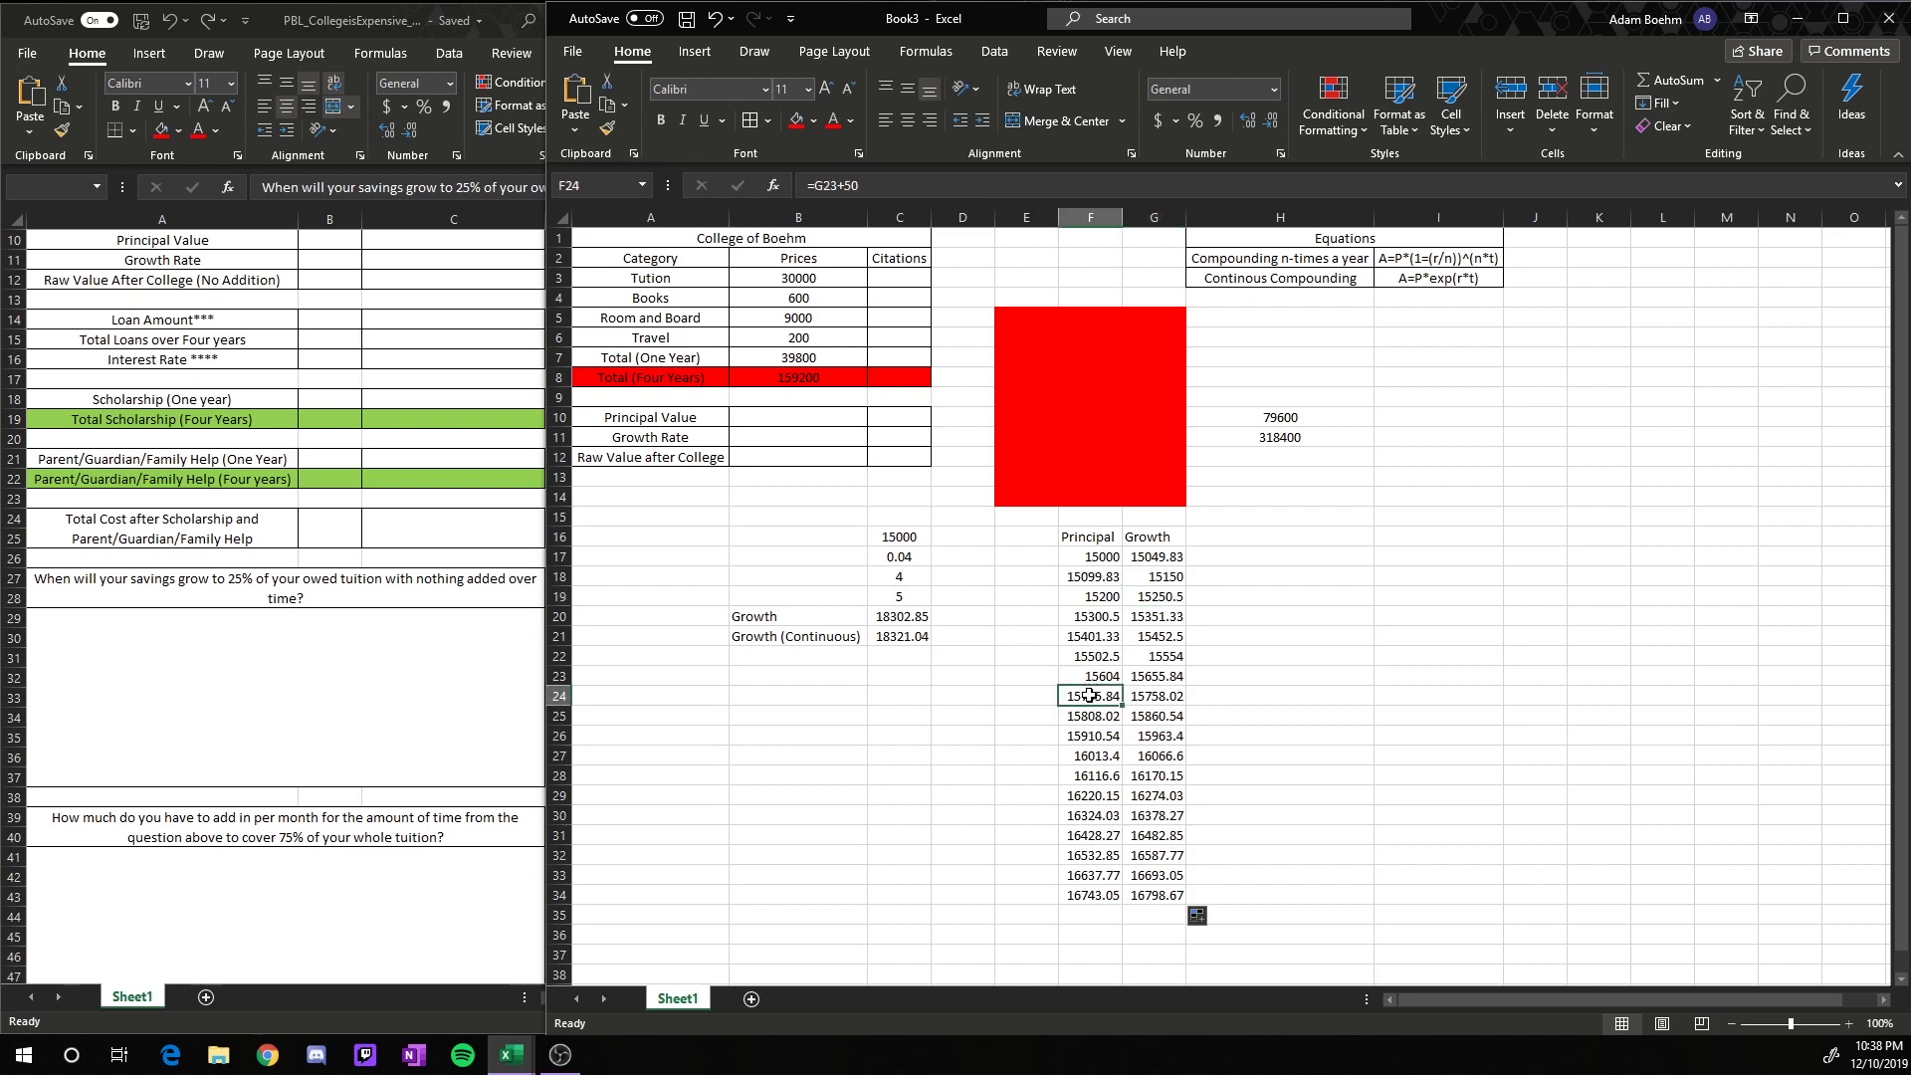
click(1152, 676)
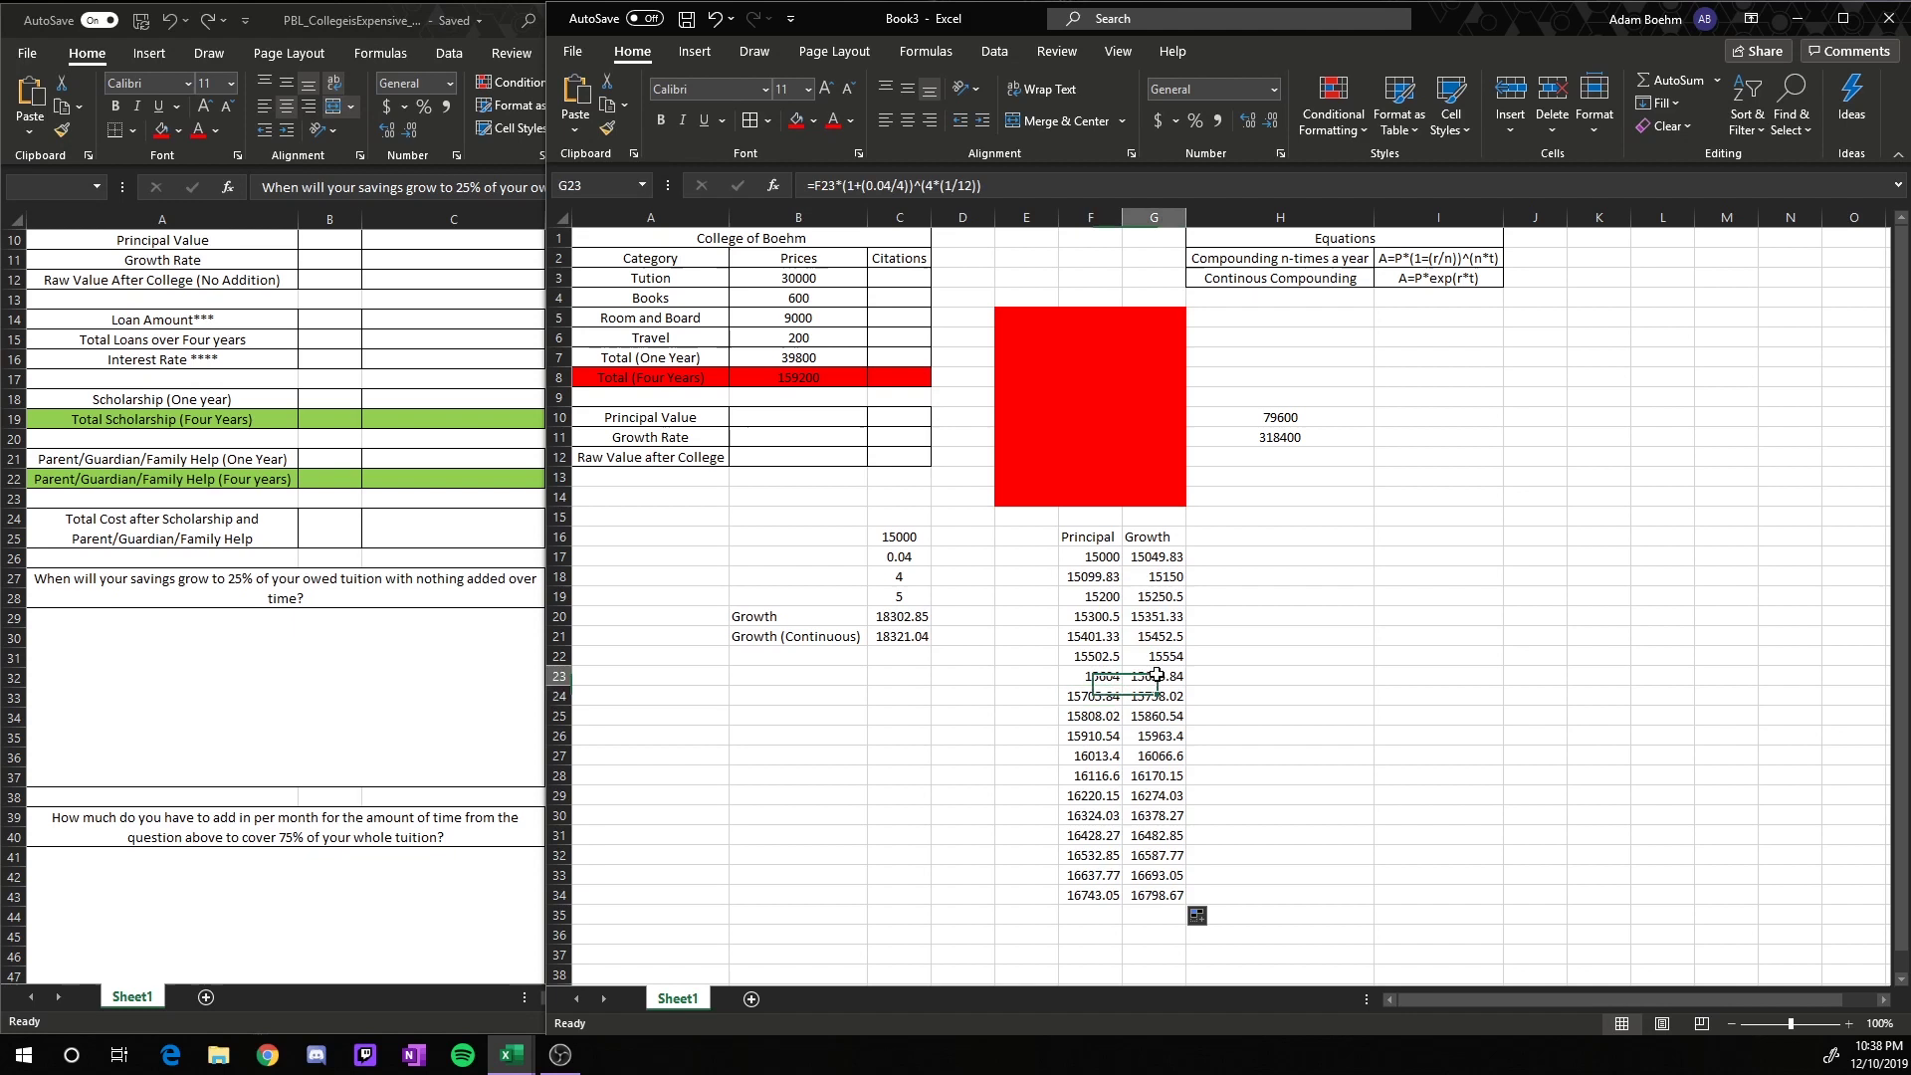
click(1102, 698)
click(1147, 675)
click(1091, 700)
click(1144, 681)
click(1105, 698)
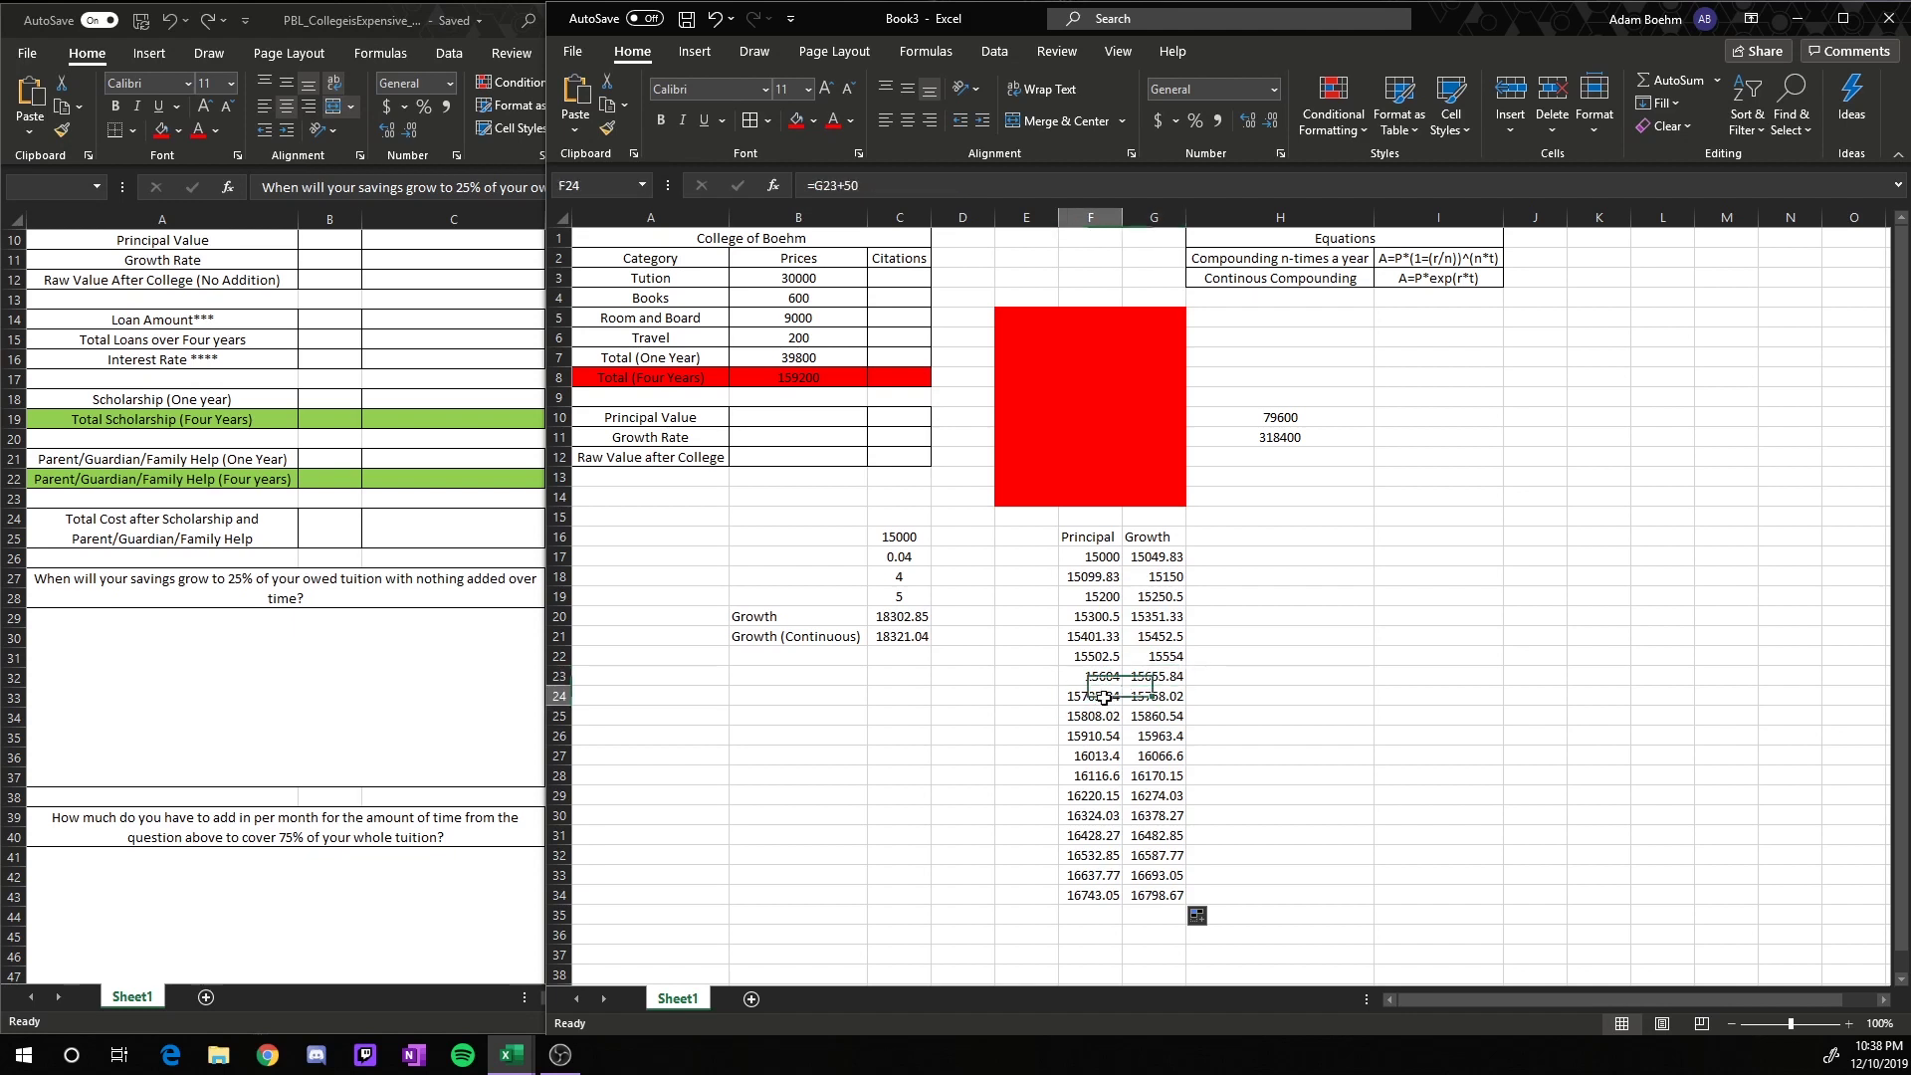
click(1159, 677)
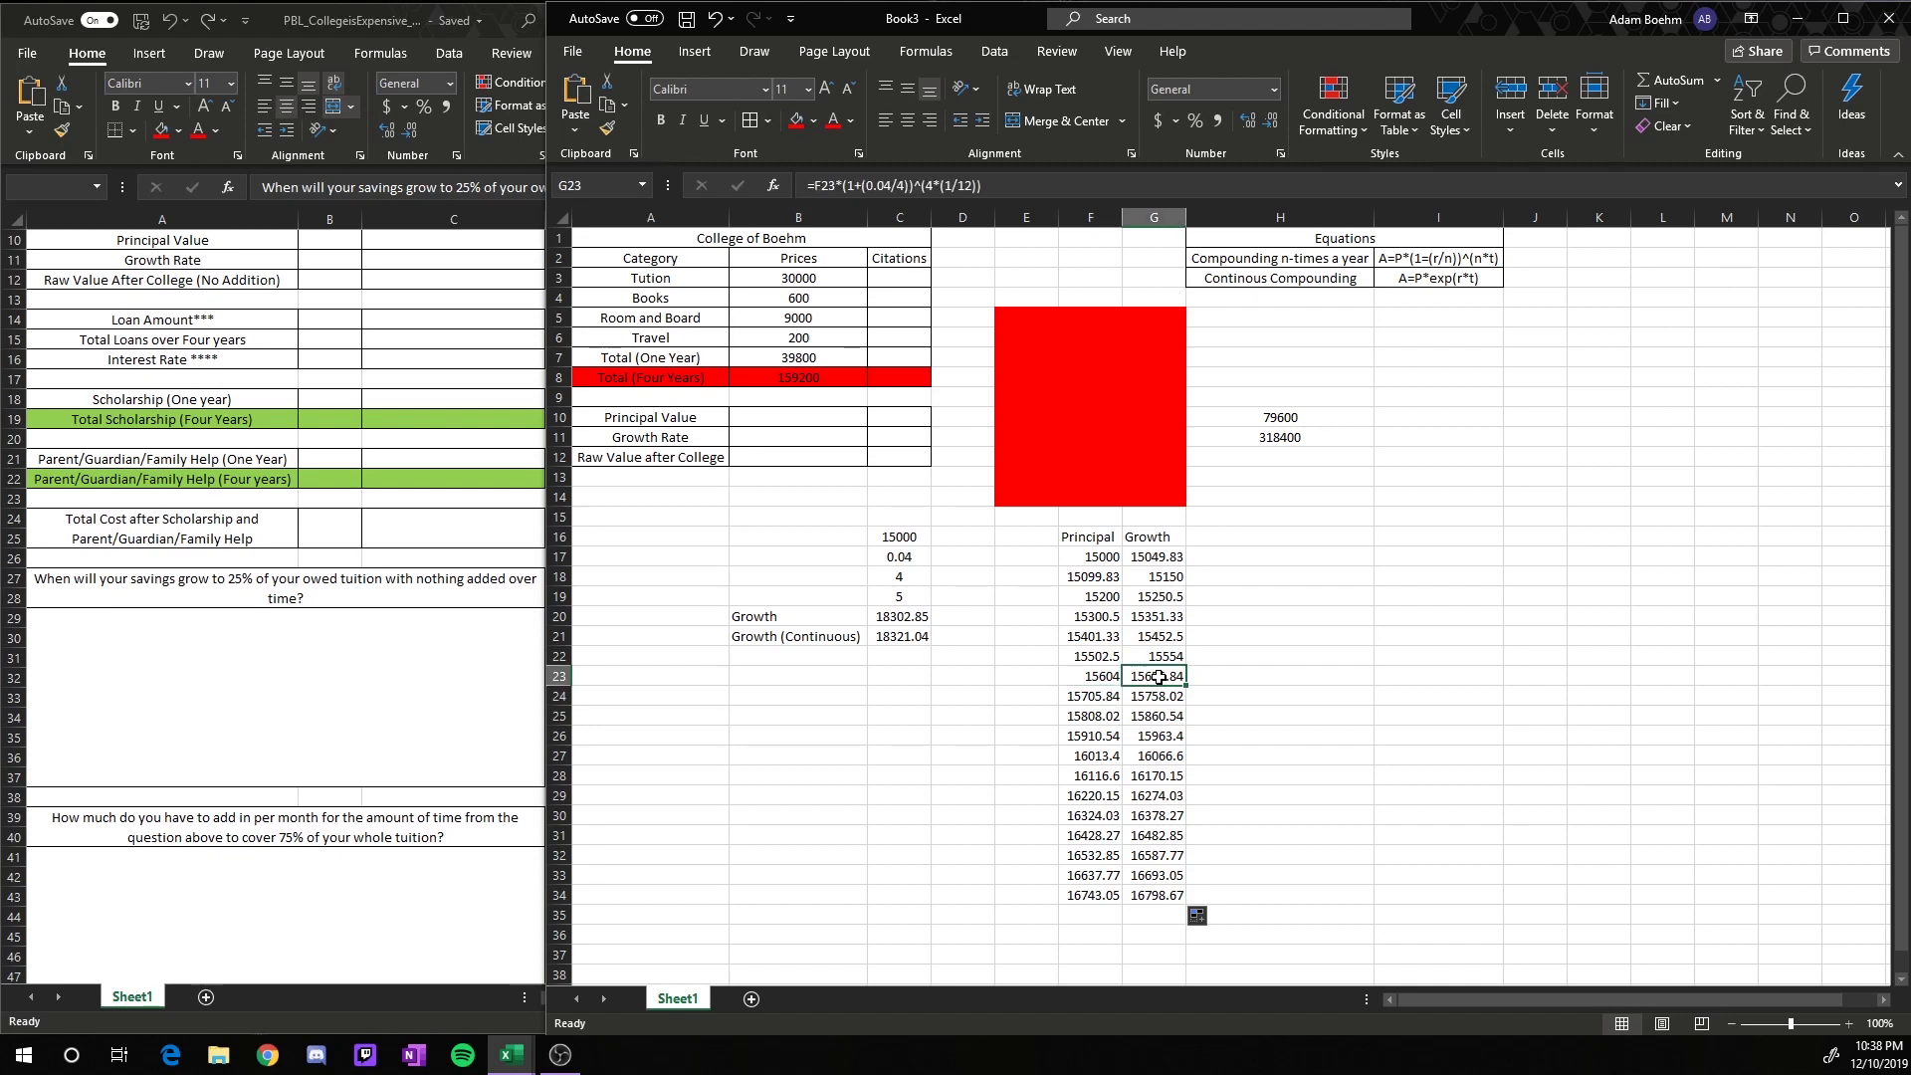
click(1093, 698)
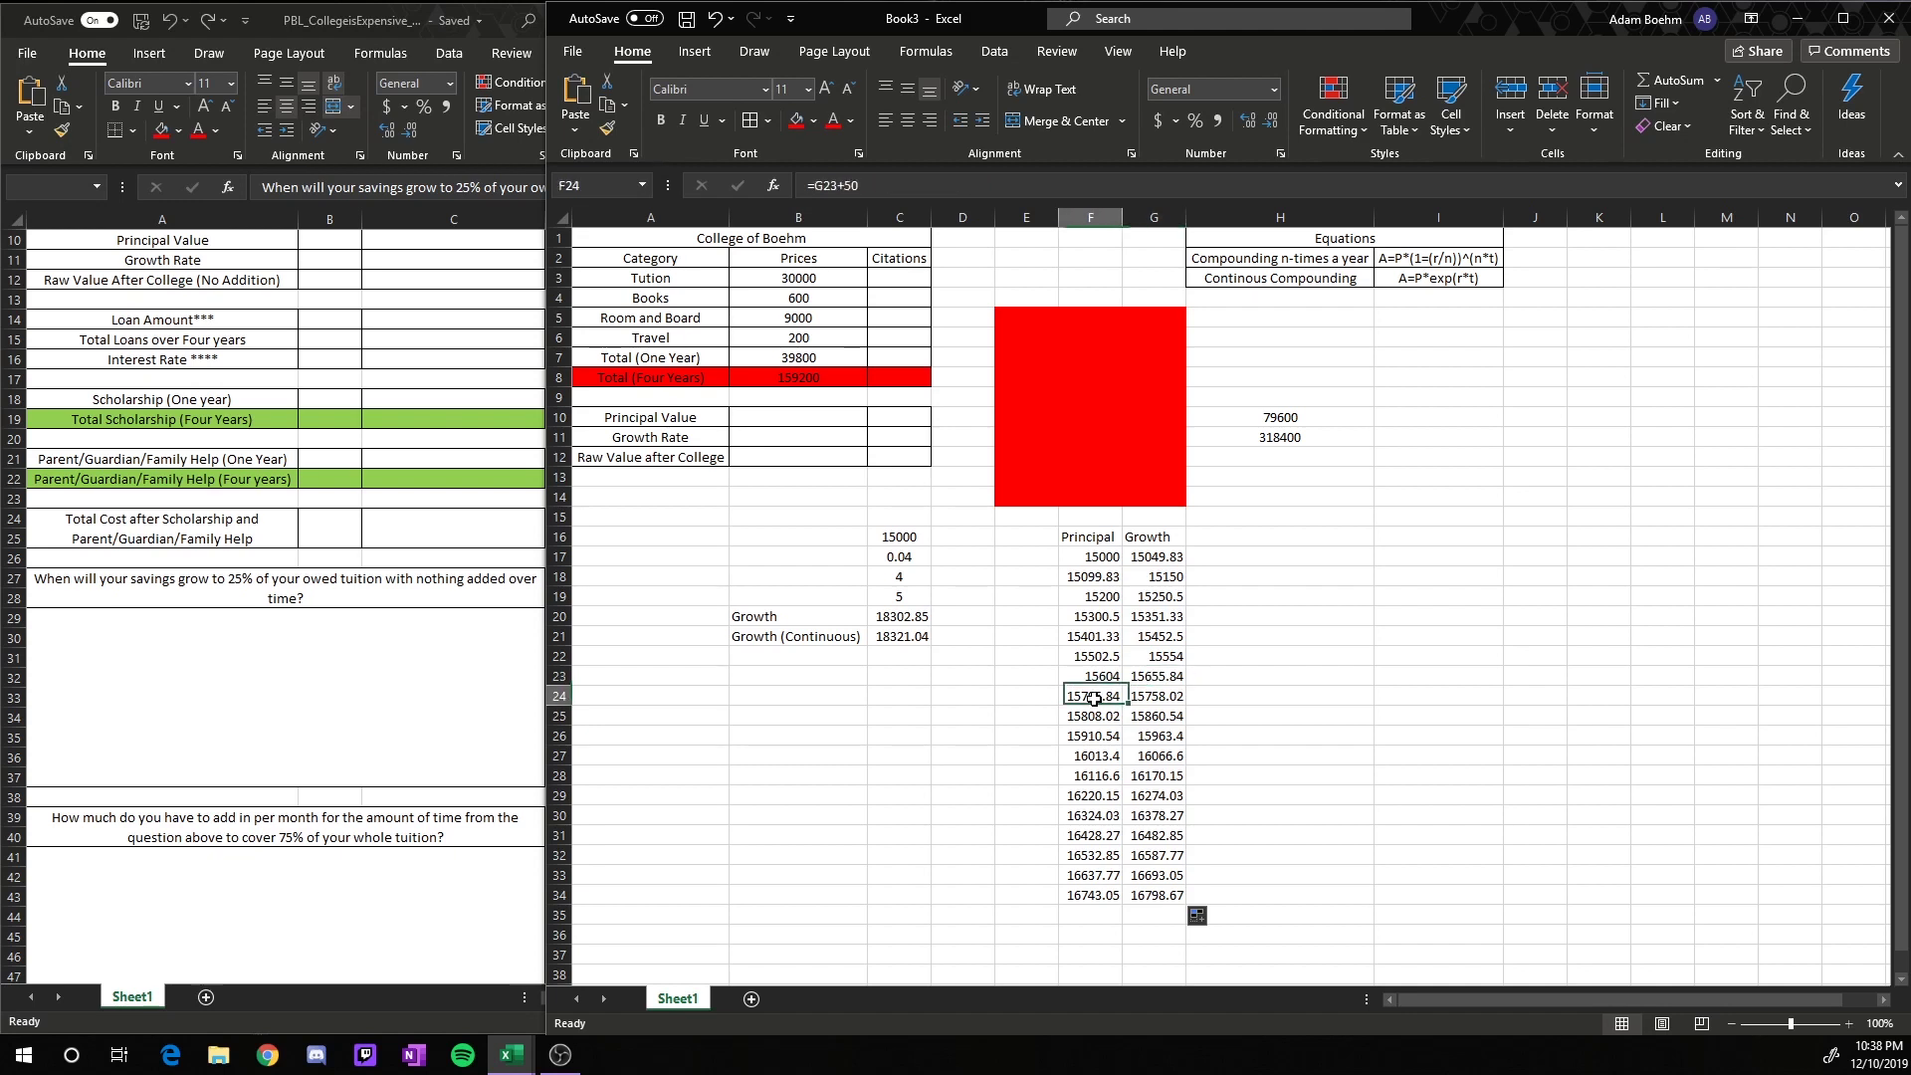
click(1147, 697)
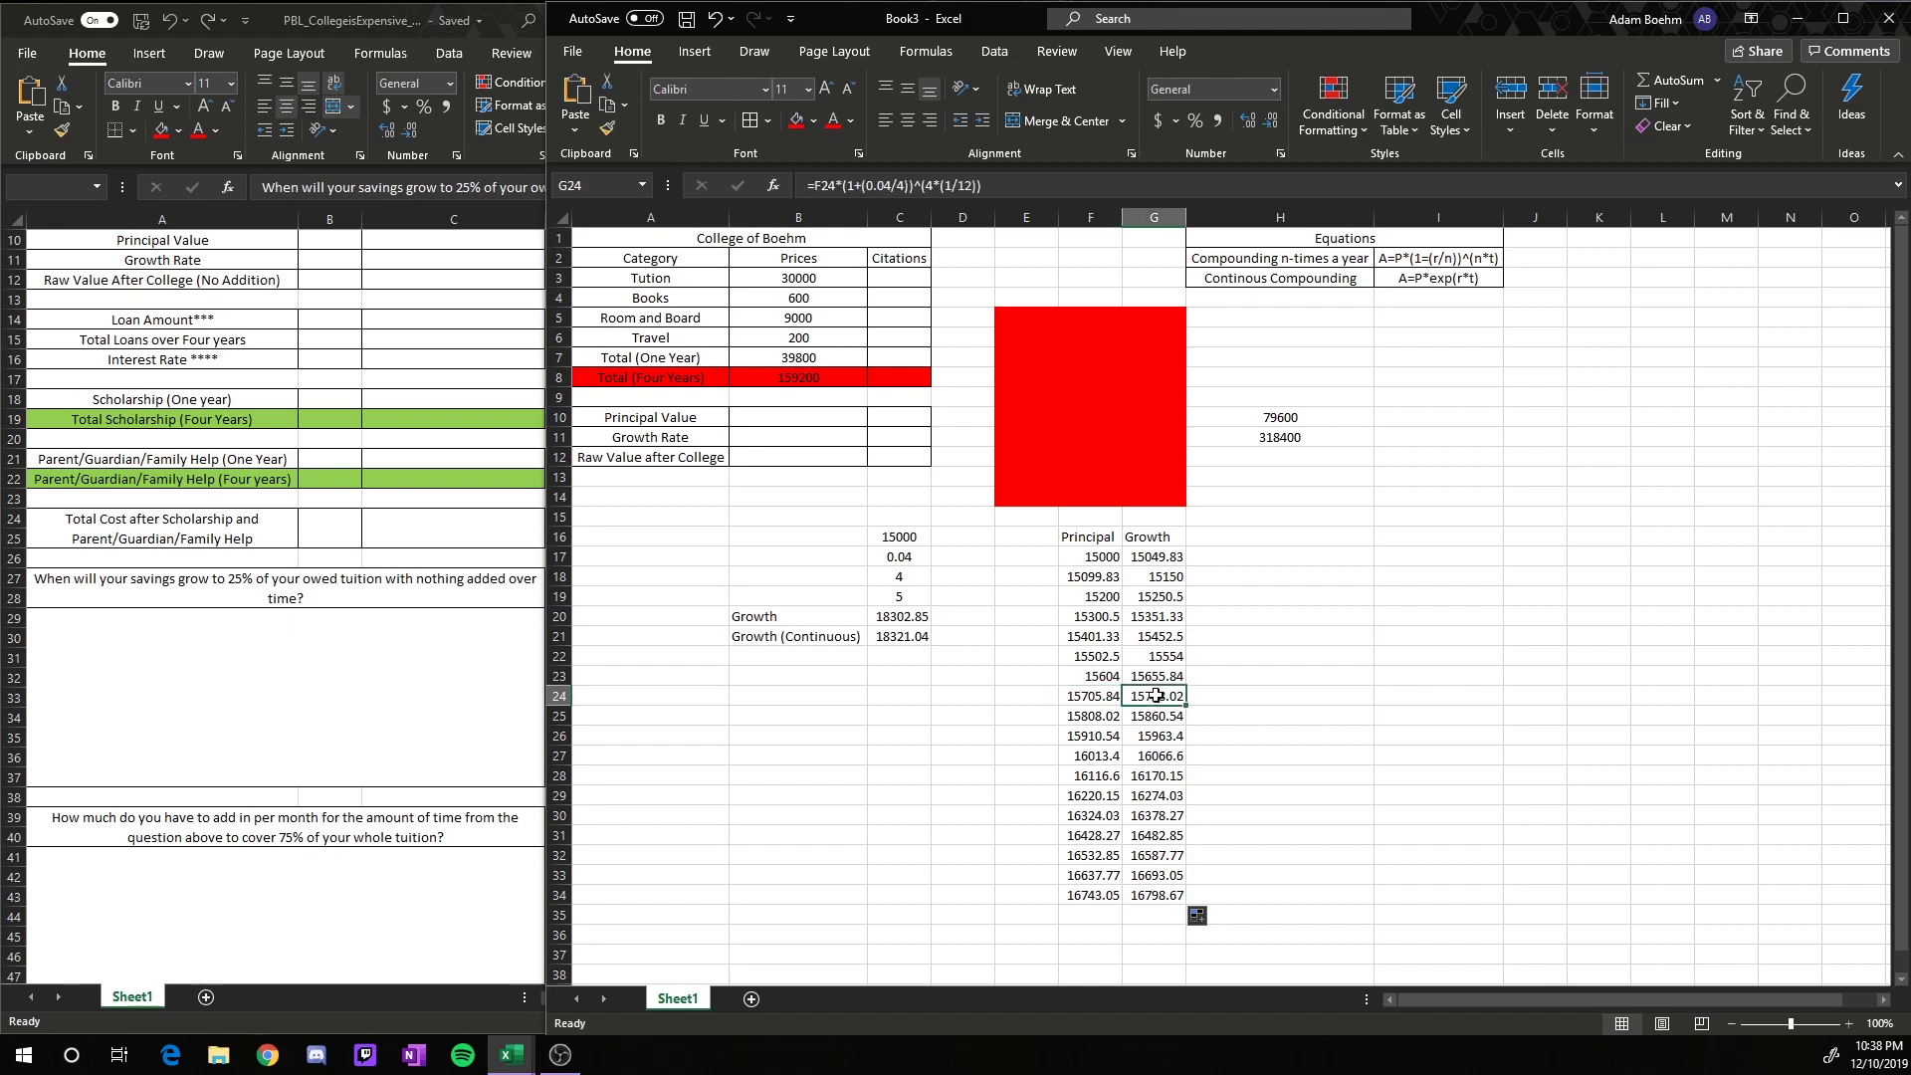
click(1101, 724)
click(1155, 717)
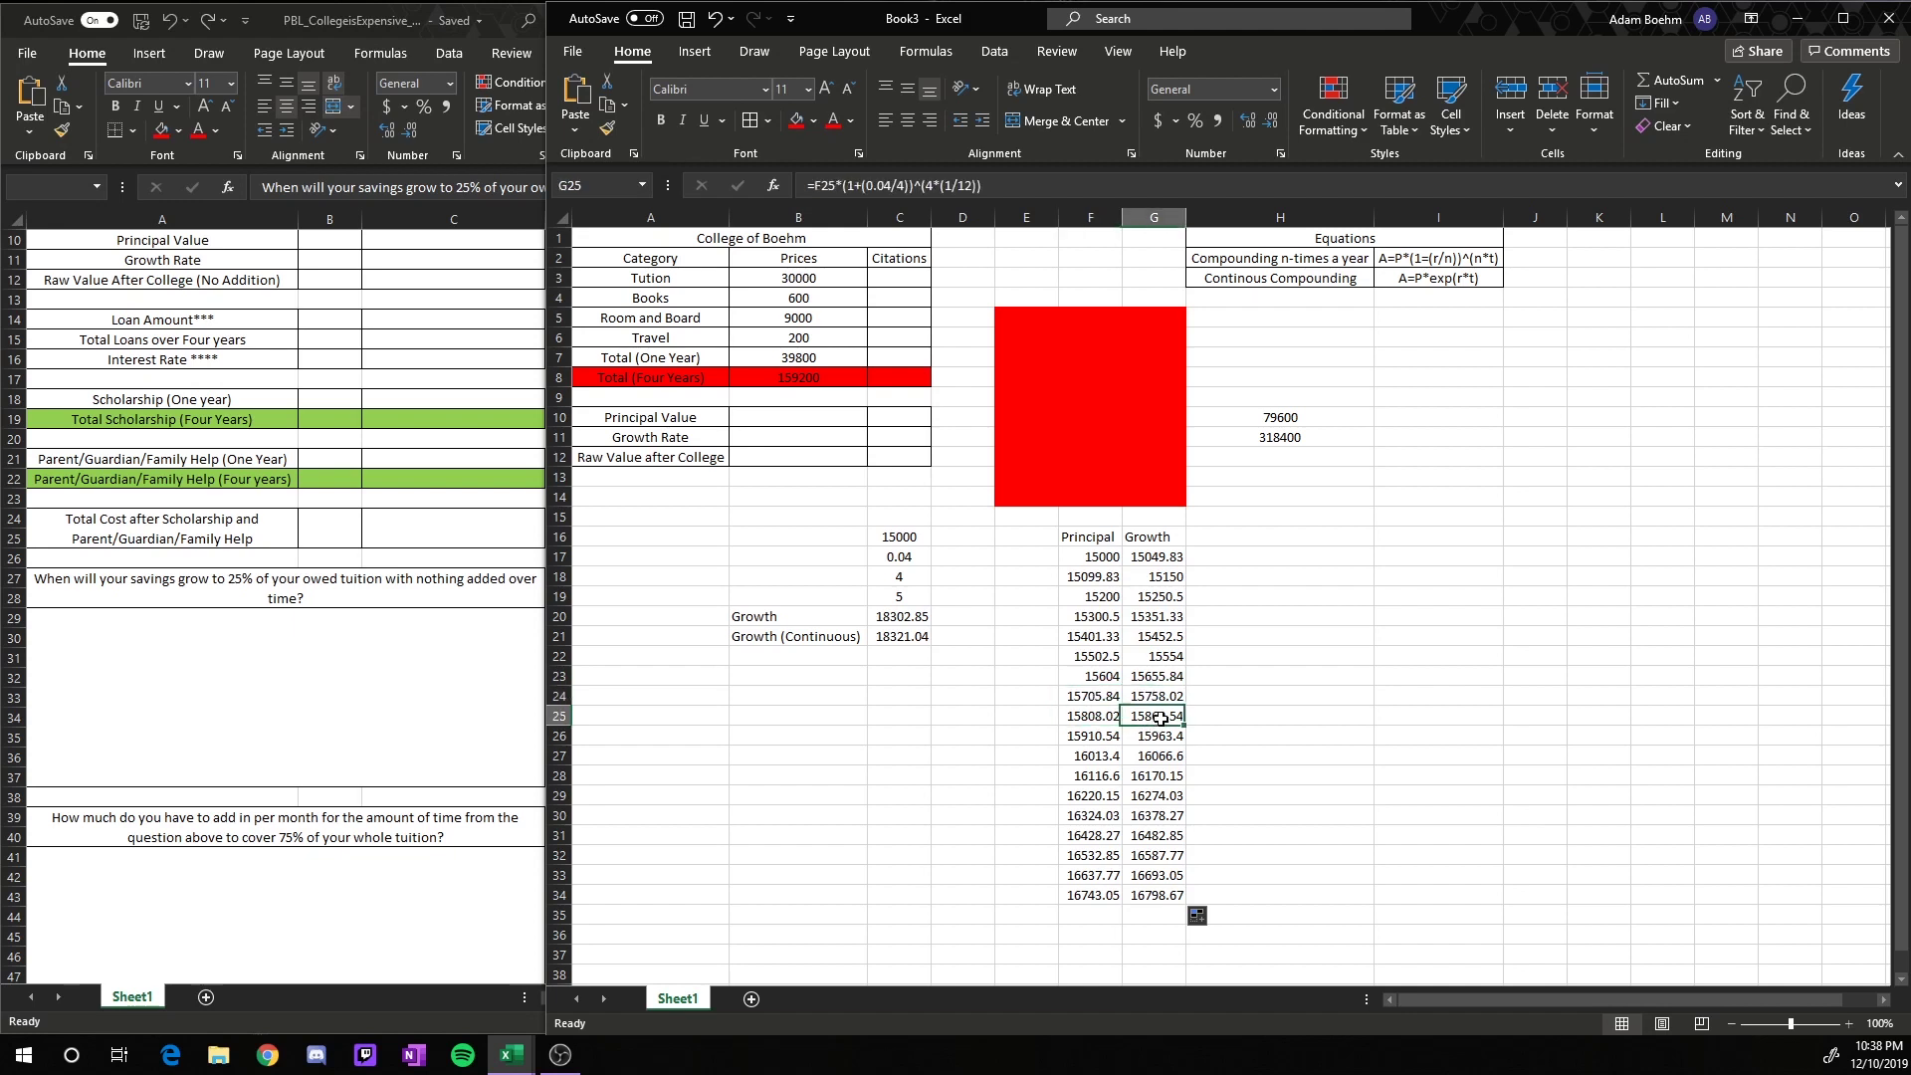
click(1105, 737)
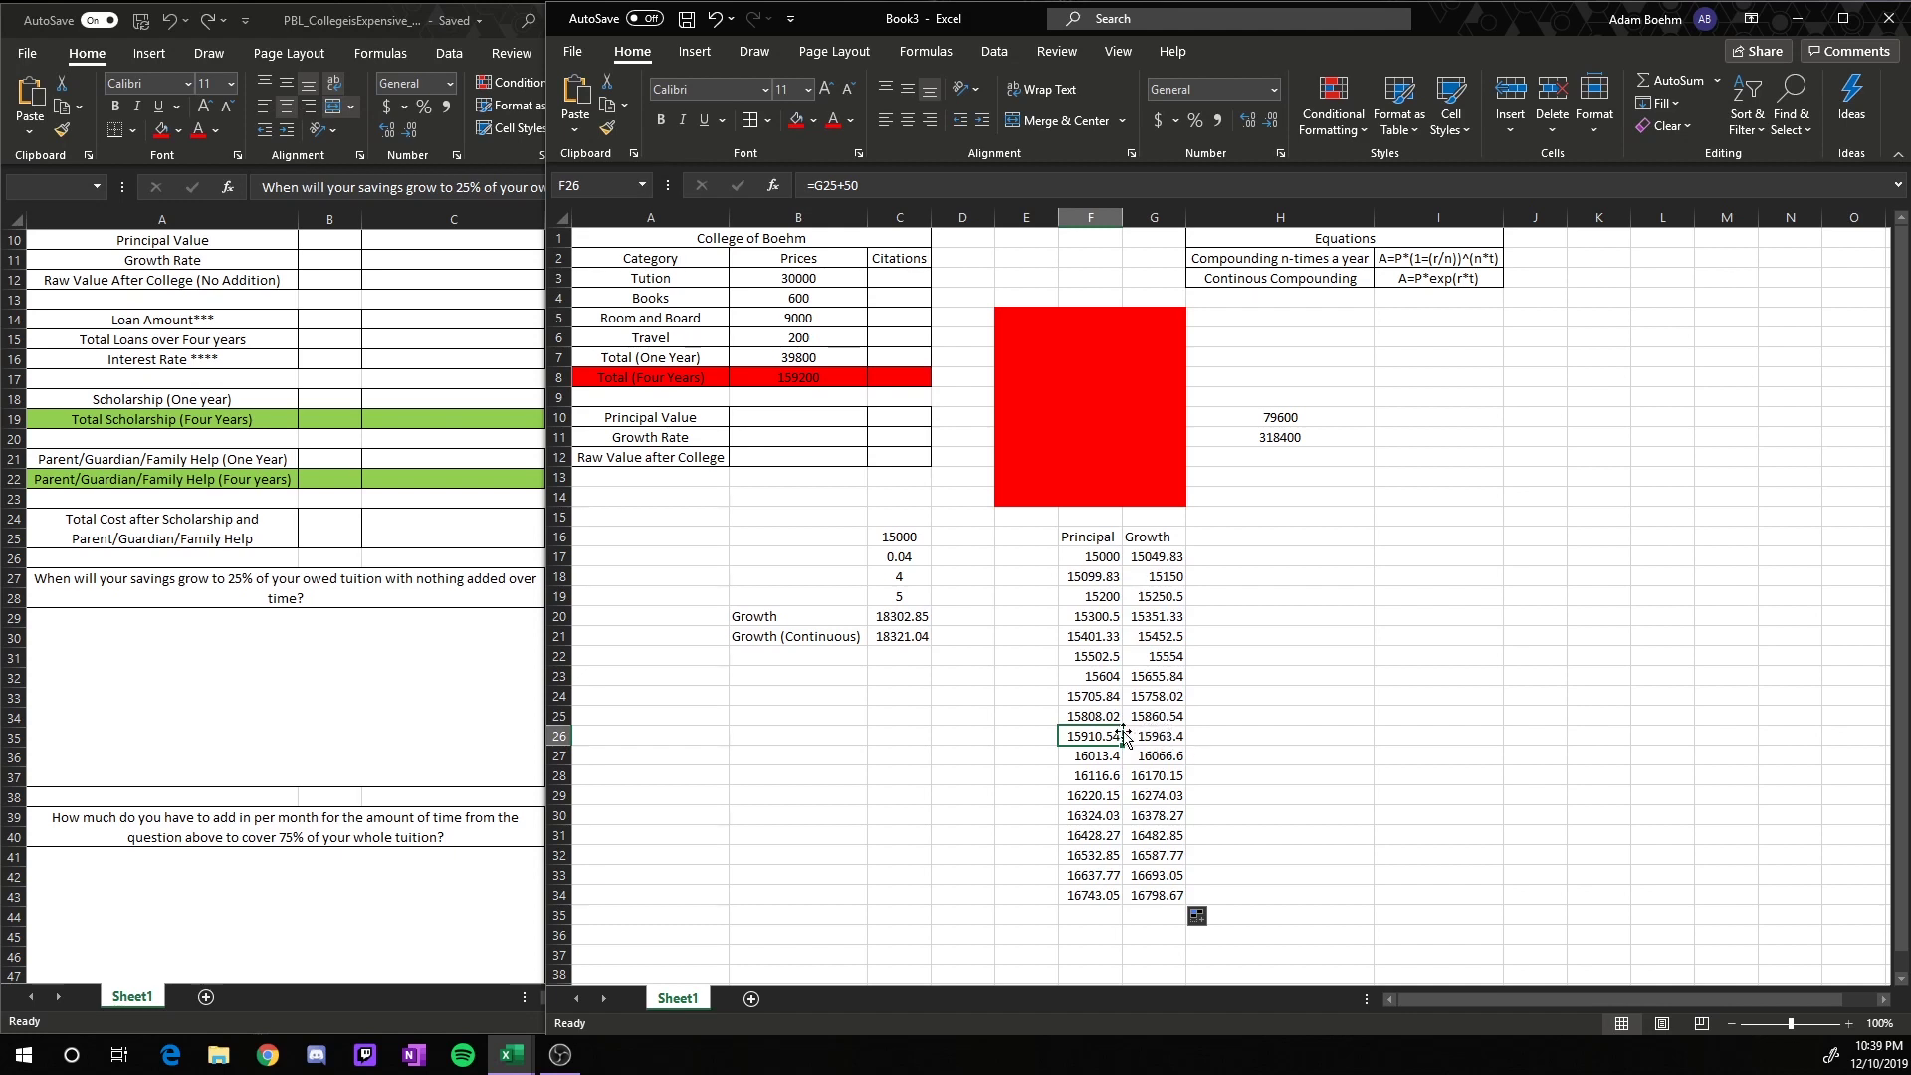
scroll(1125, 736, down, 1)
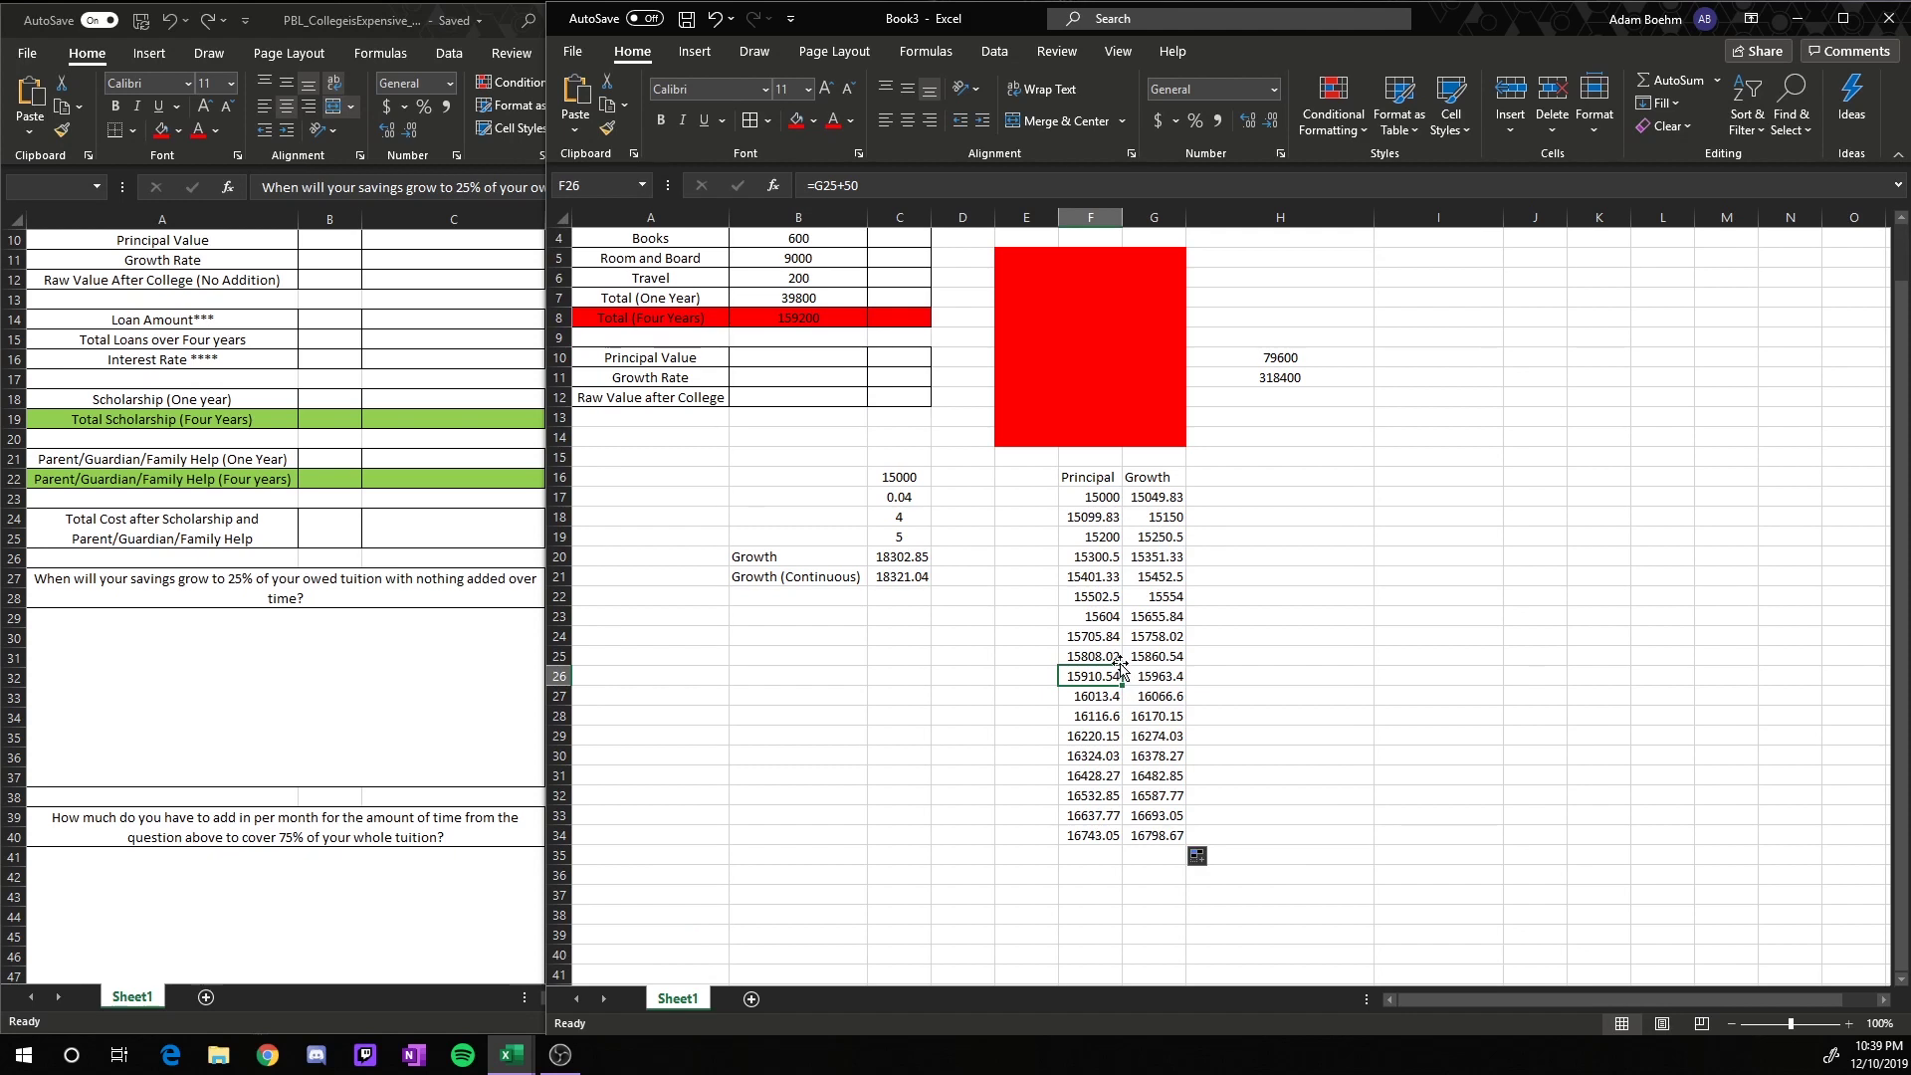
scroll(1118, 664, up, 1)
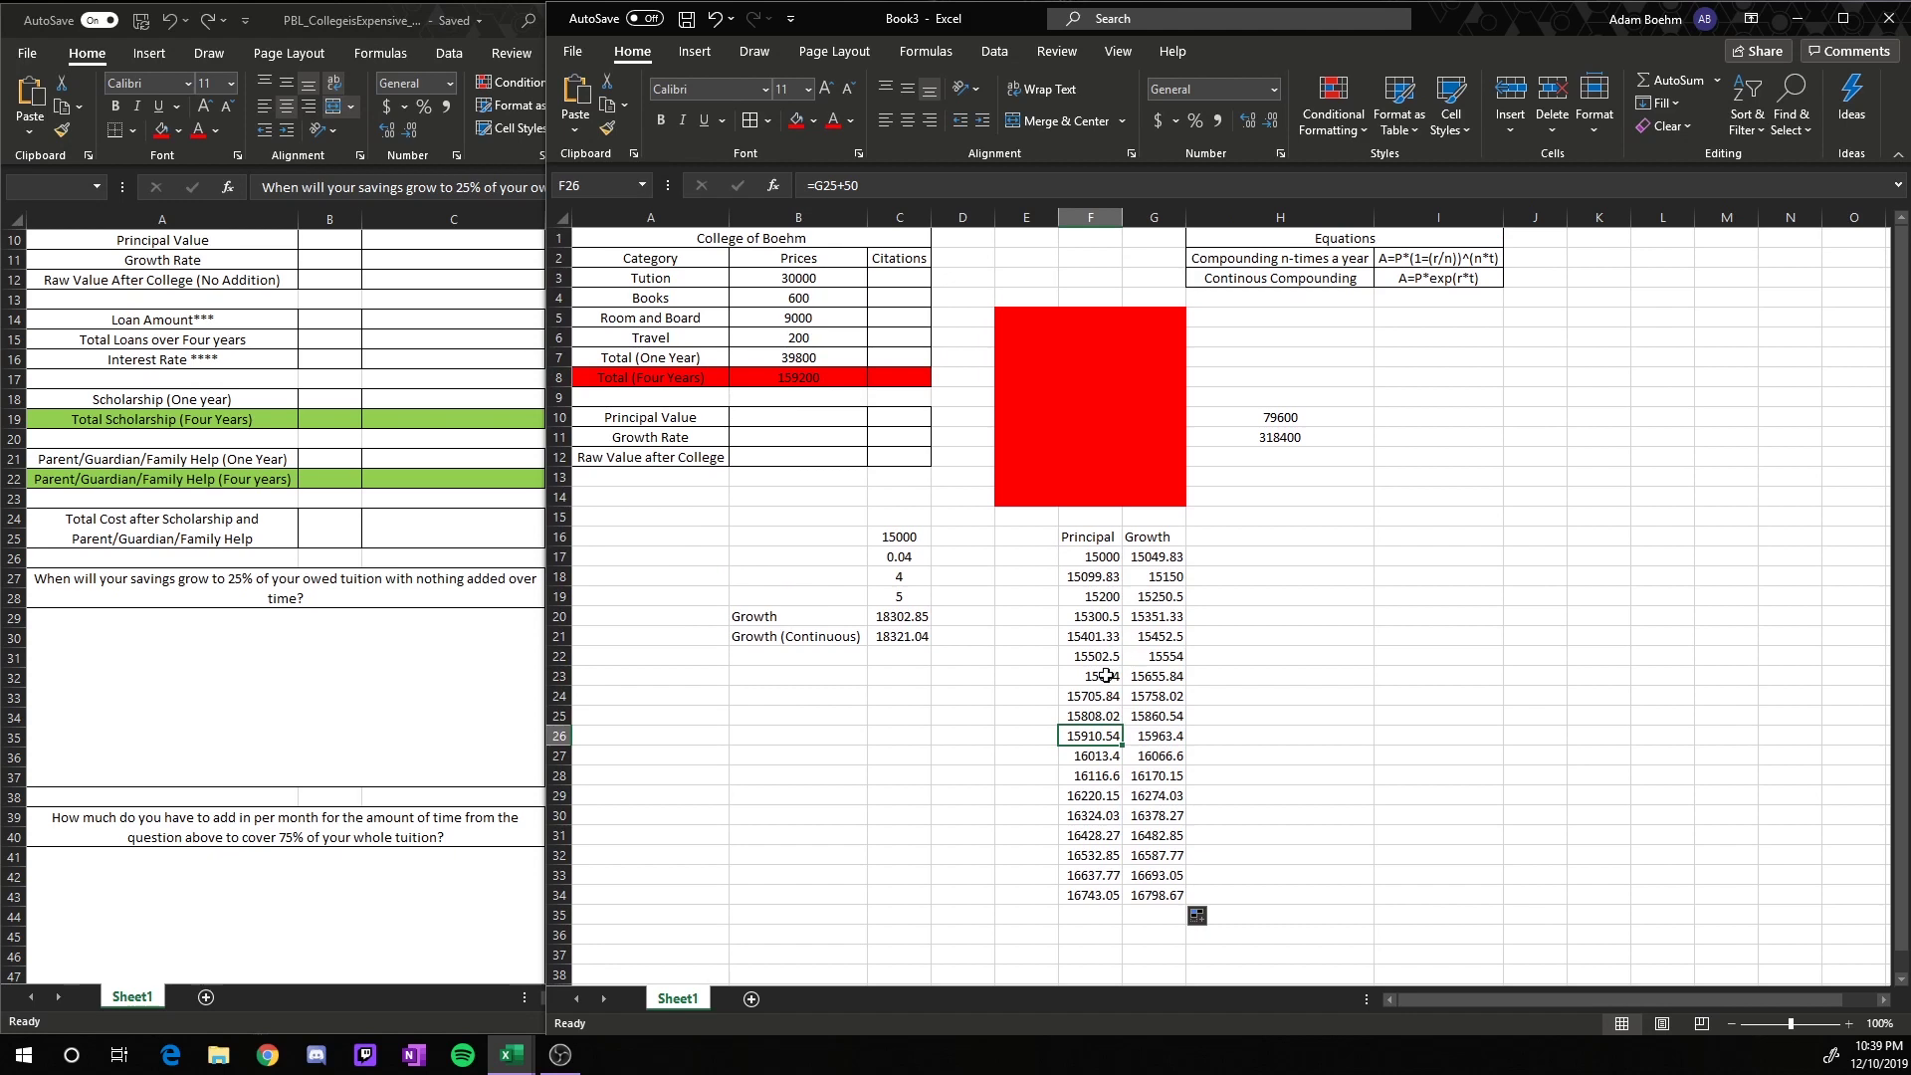
click(1534, 542)
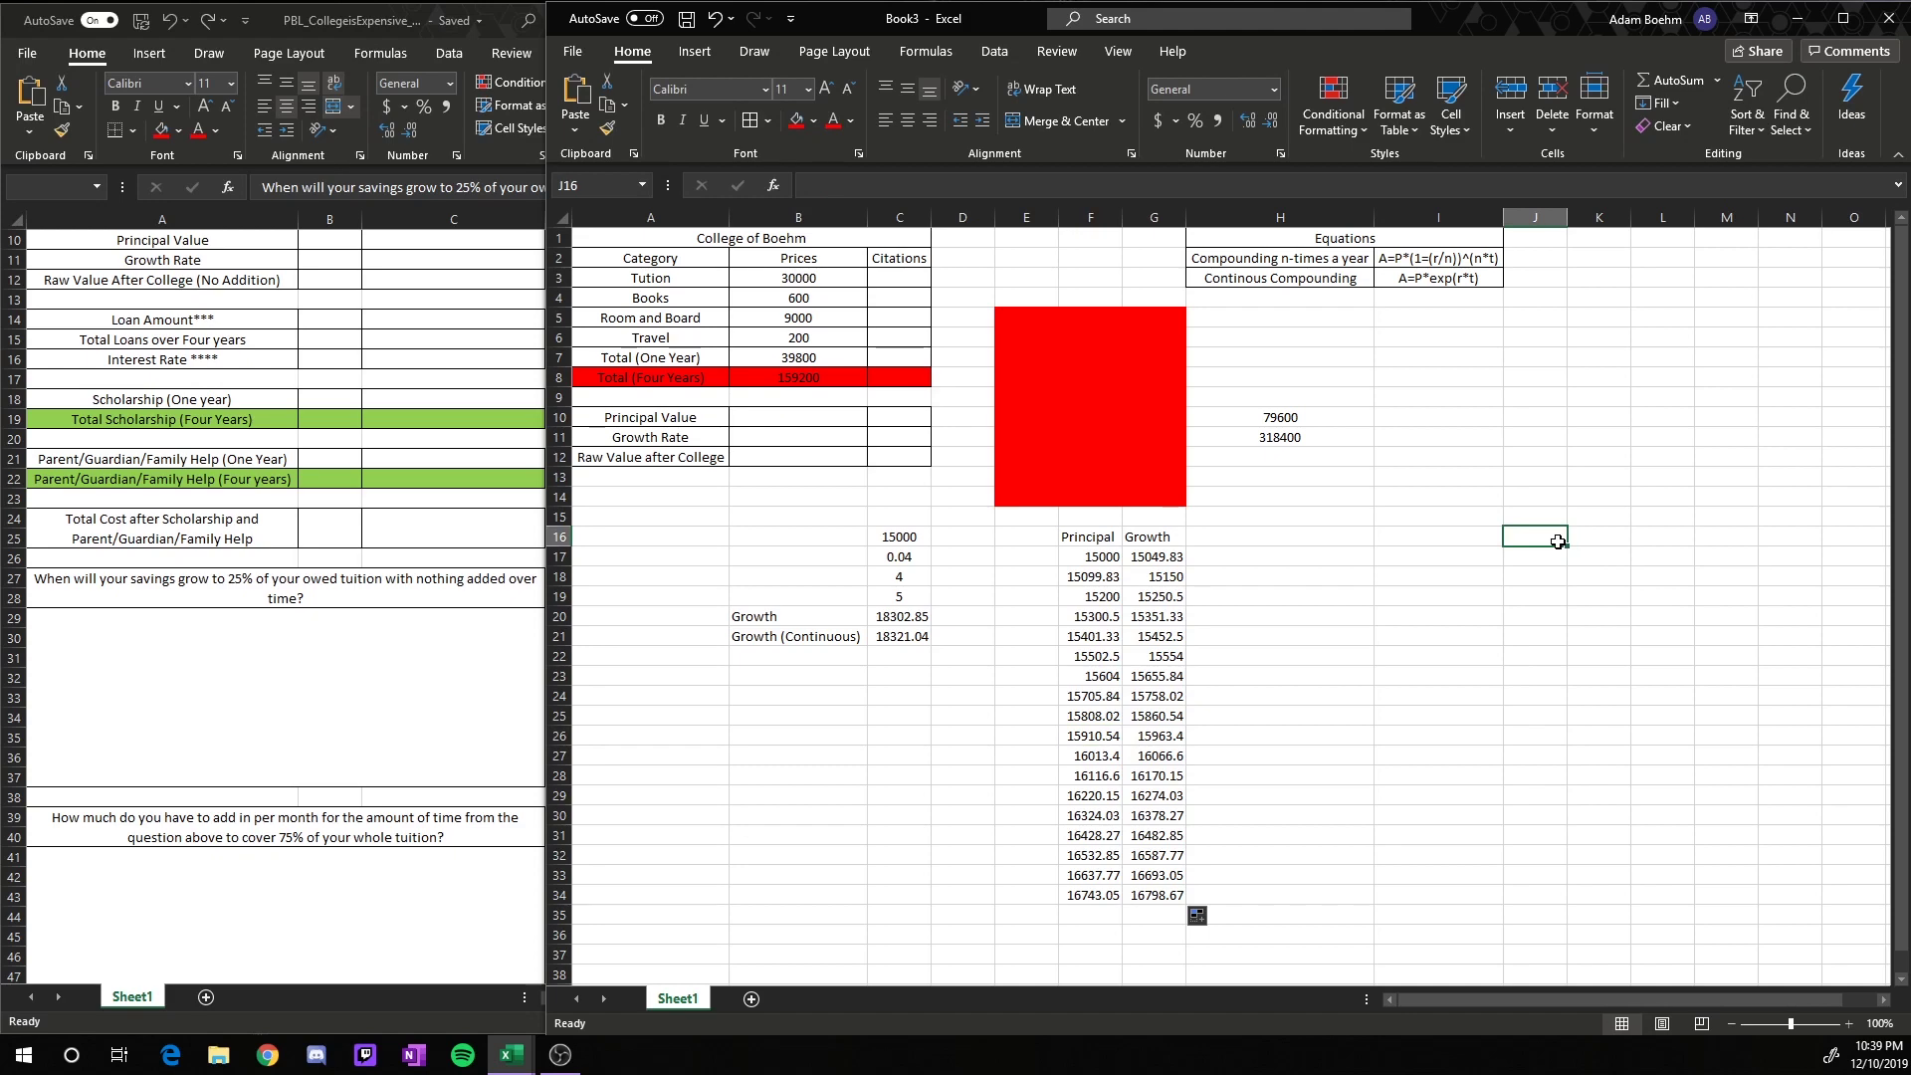
Add a second worksheet to the workbook and return to Sheet1.
scroll(1216, 640, down, 3)
scroll(1216, 640, up, 3)
click(748, 1001)
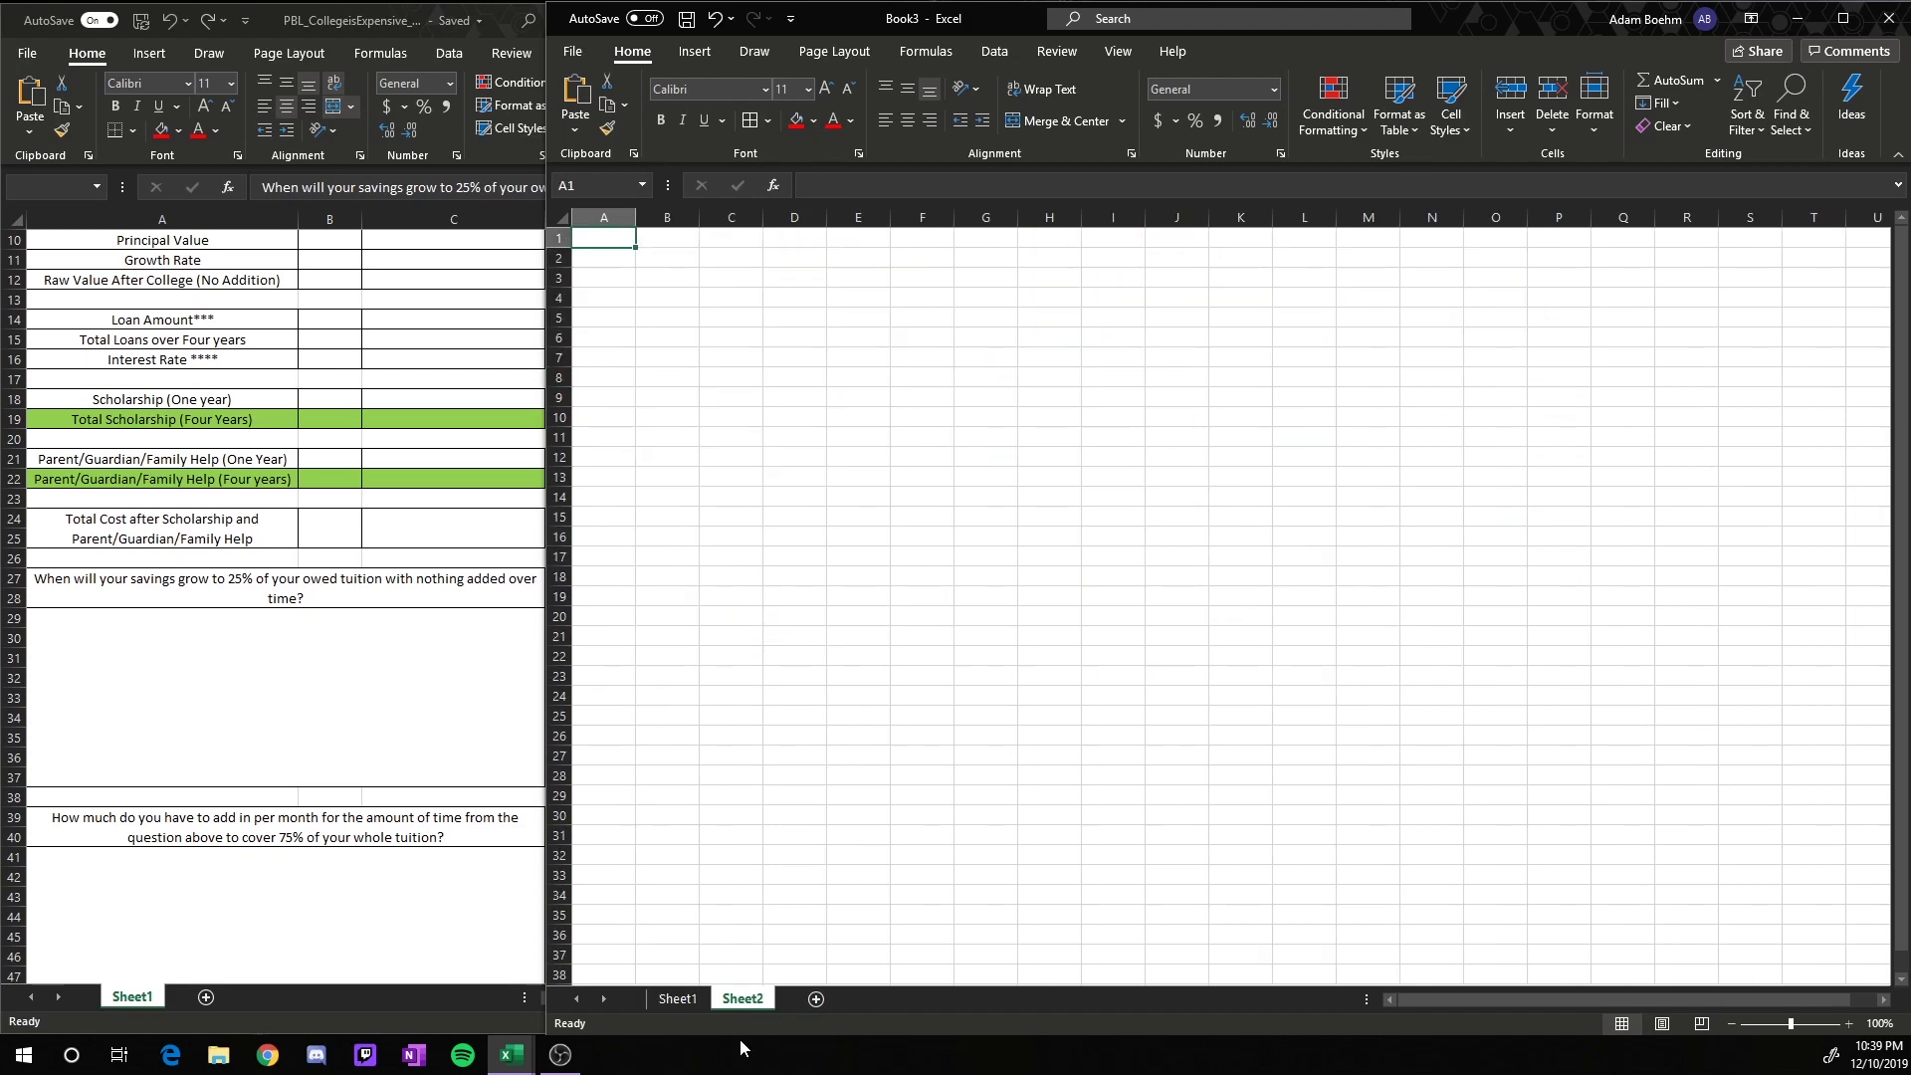
click(687, 1000)
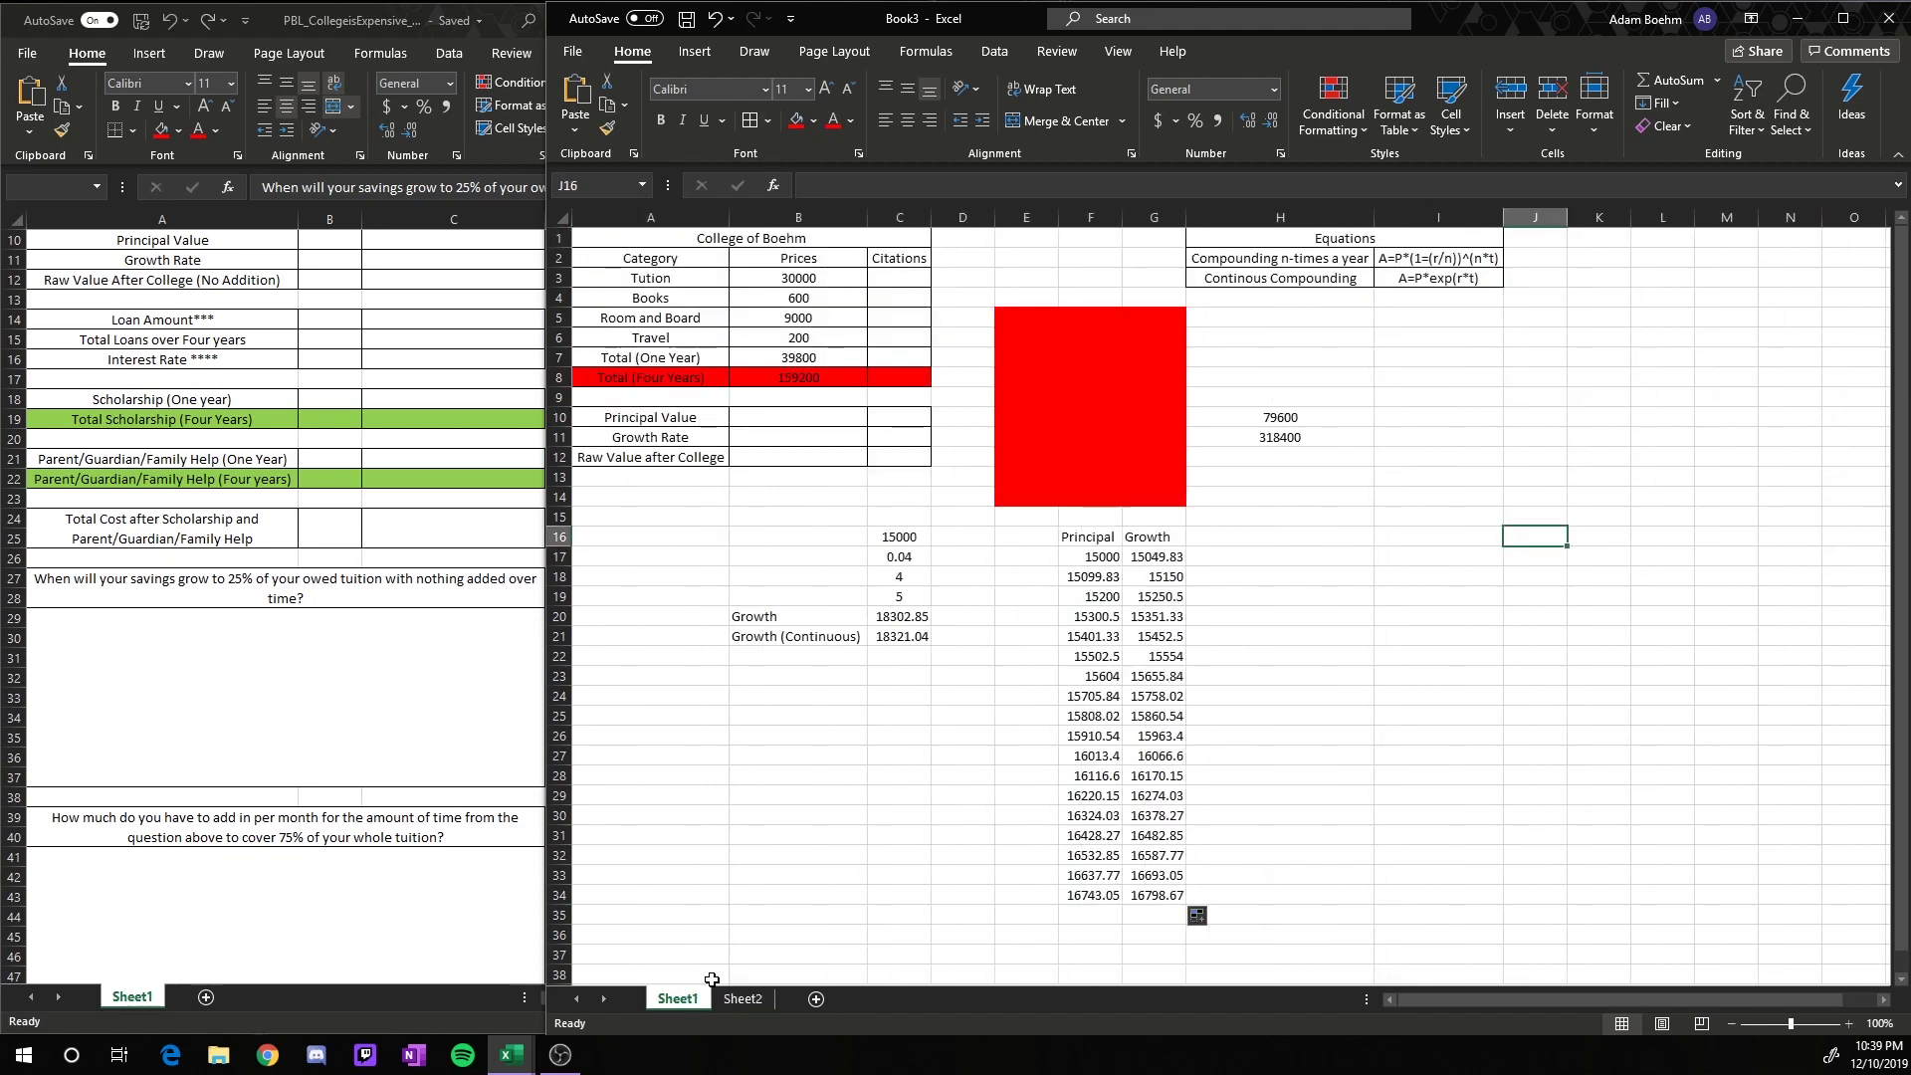
Rename the Sheet1 worksheet as College.
text(Co)
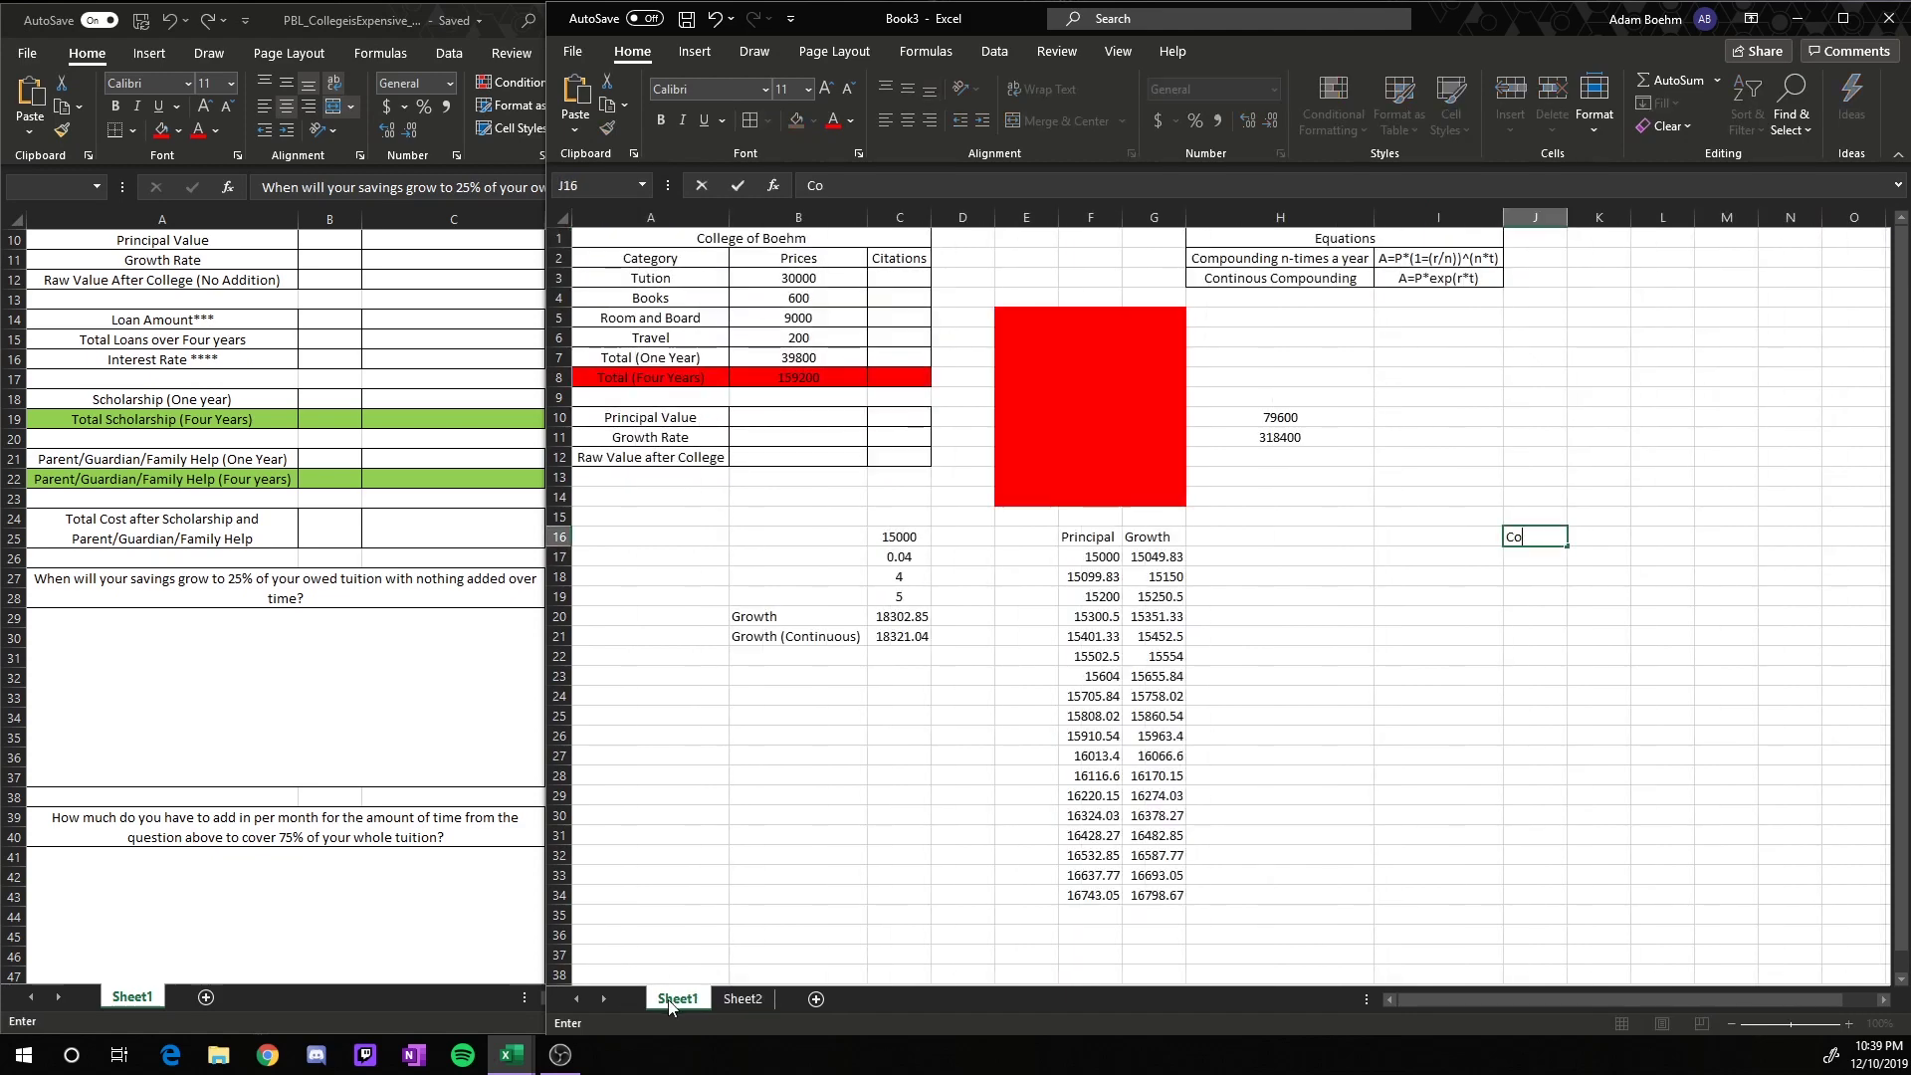
click(669, 1004)
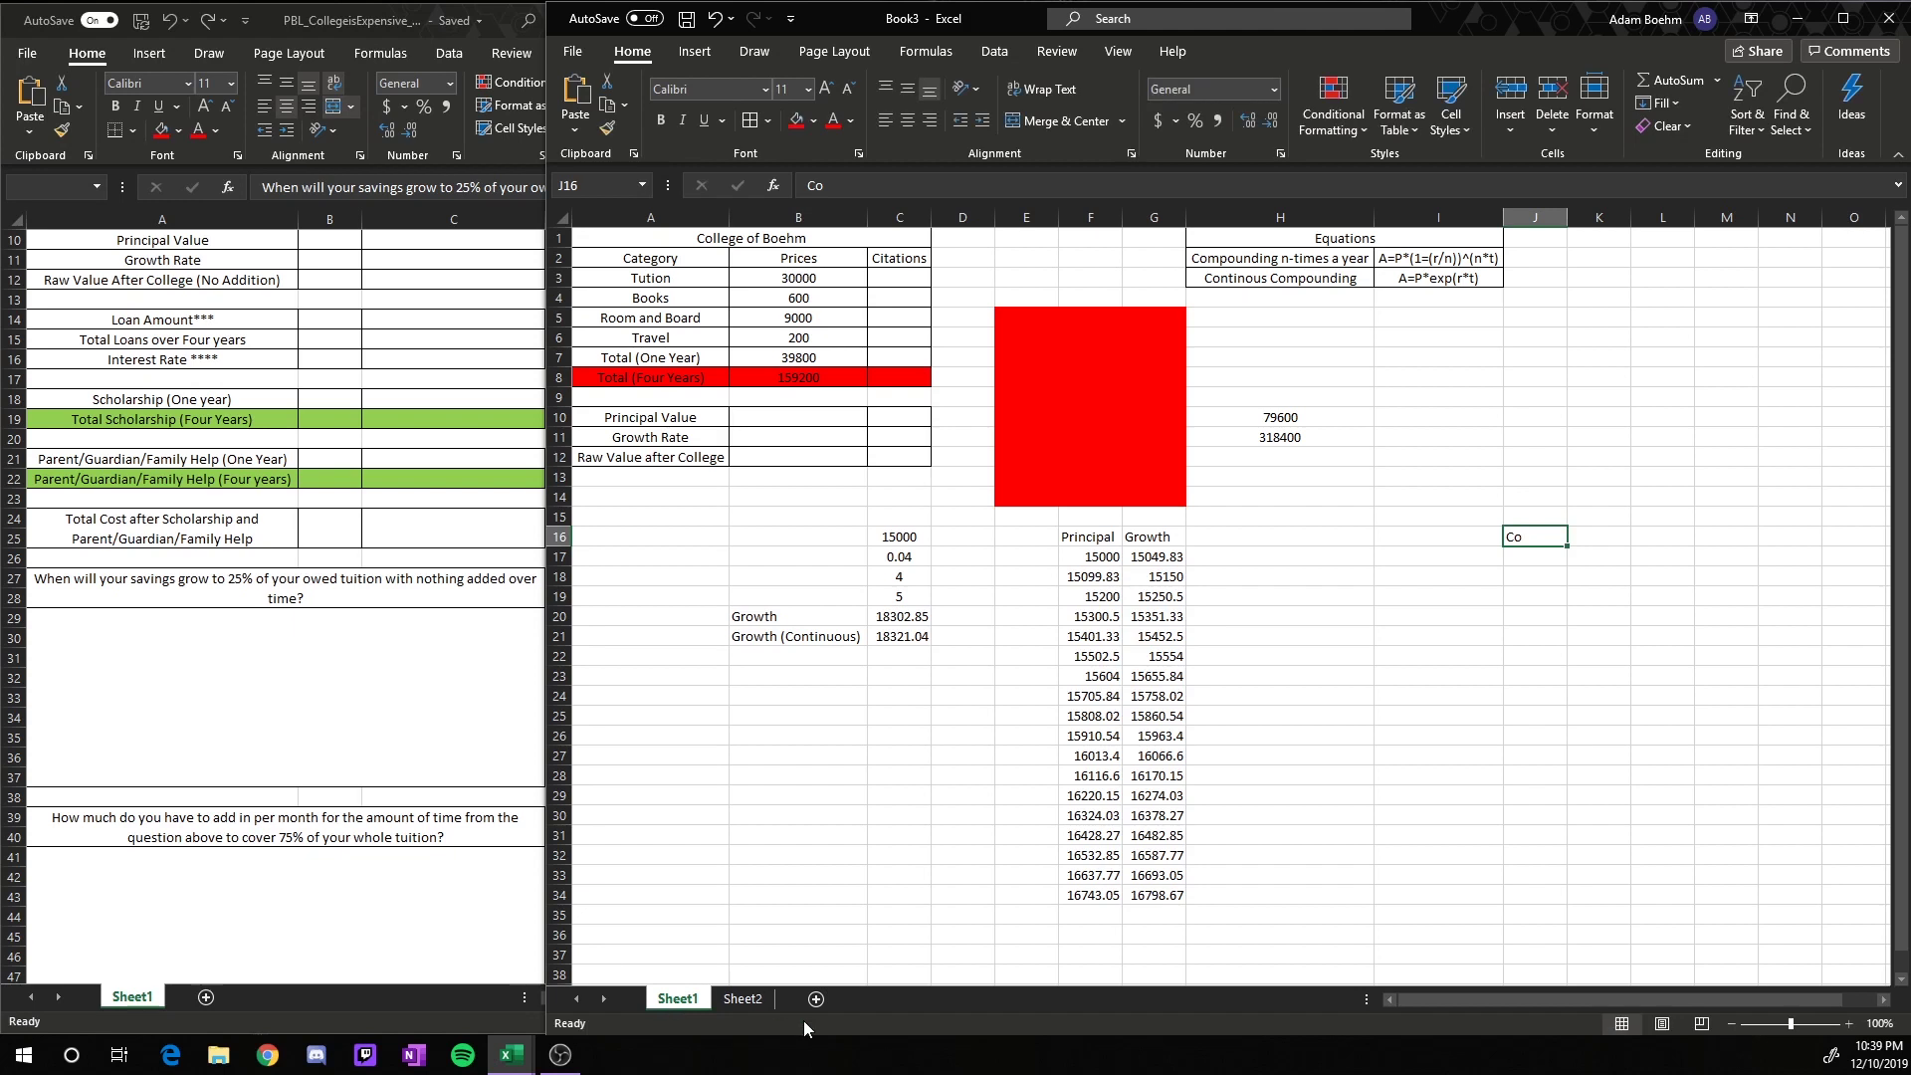
double_click(692, 1003)
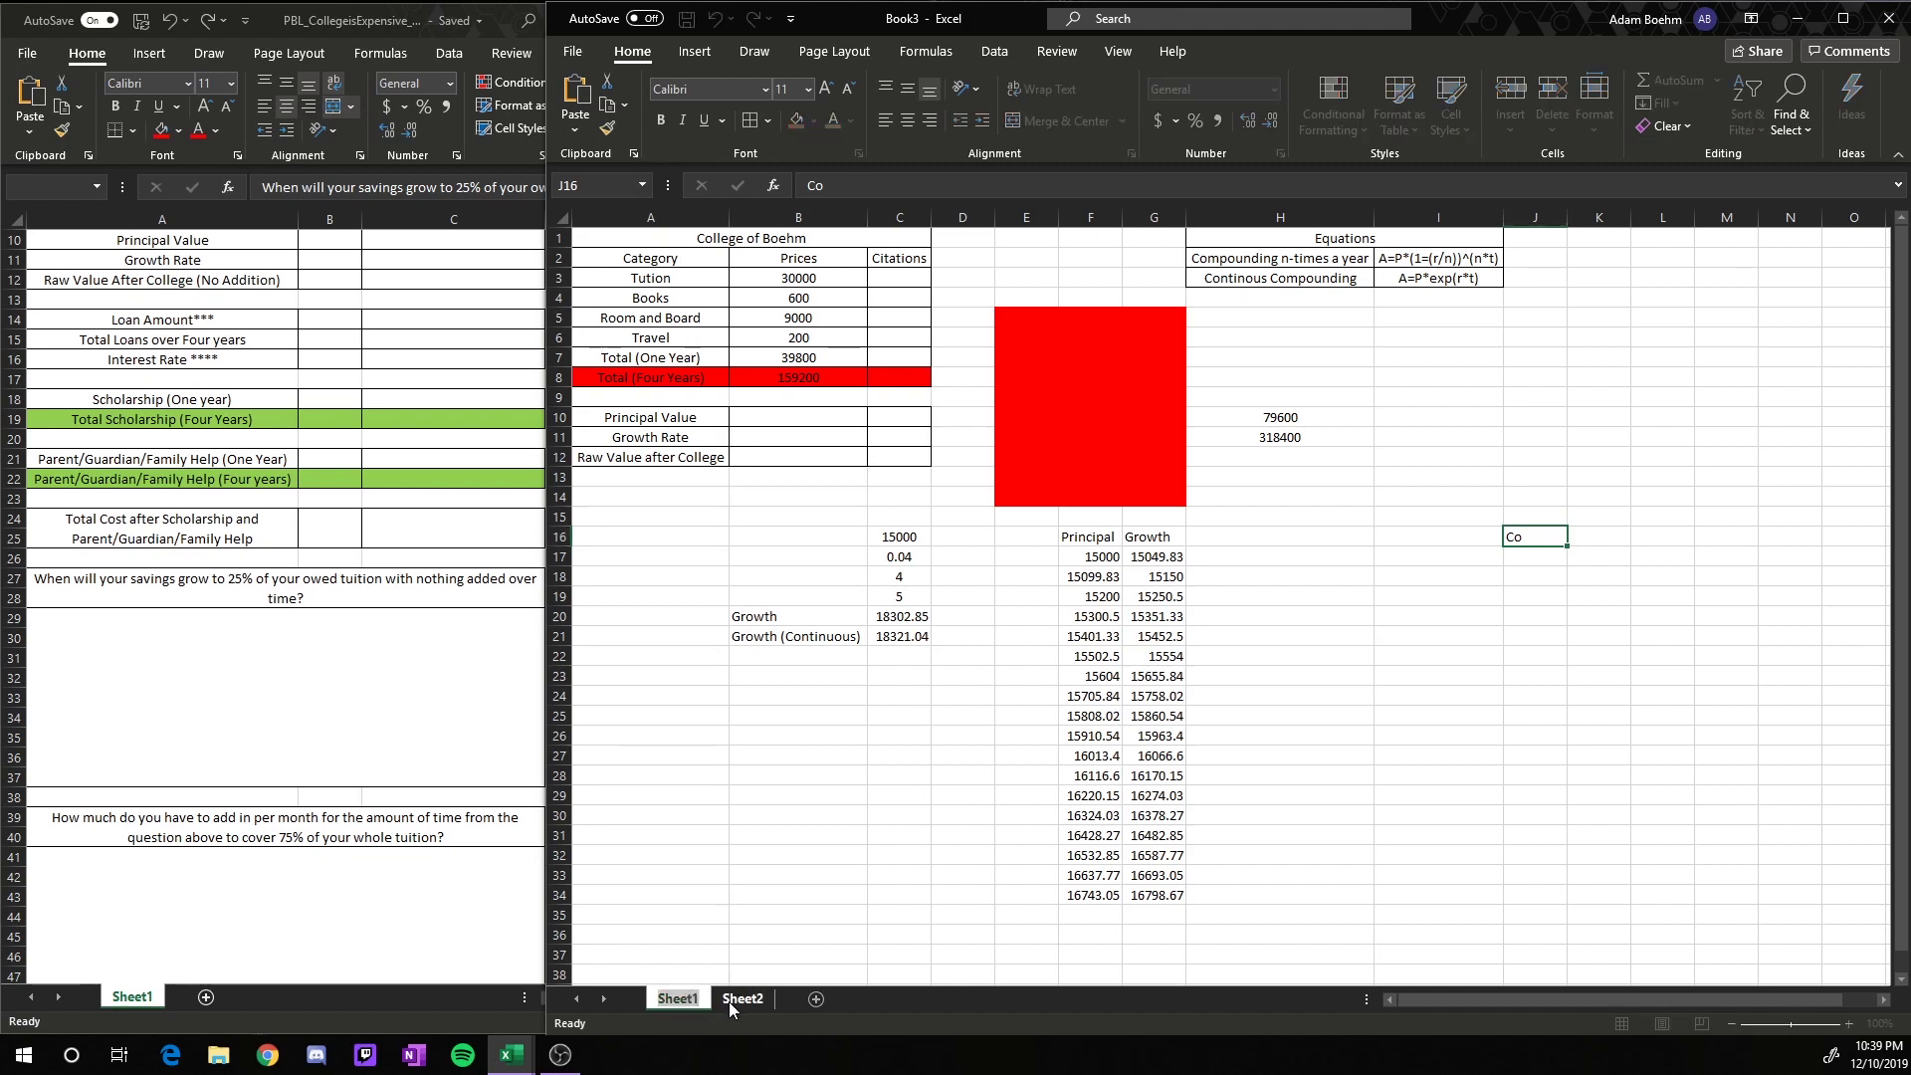
text(College)
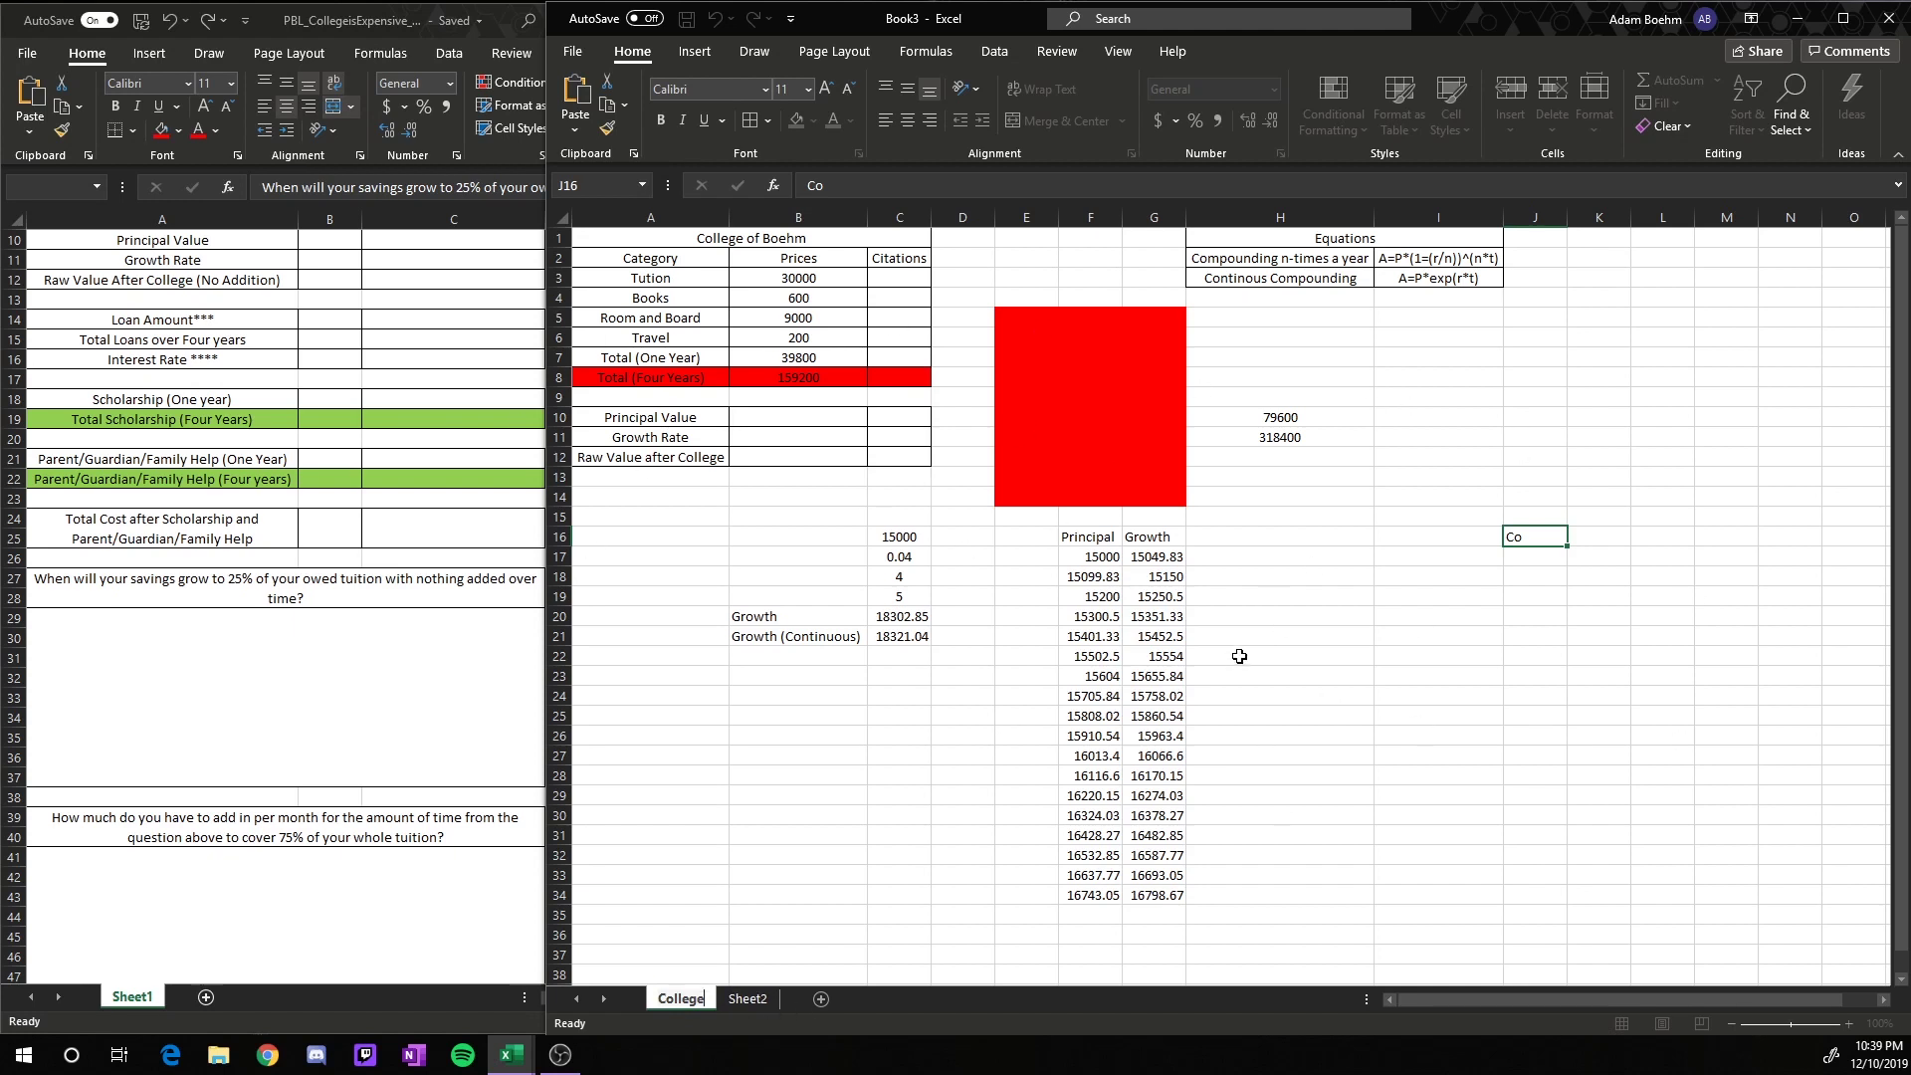
Add a third worksheet placed after Sheet2 and rename Sheet2 as College 2.
click(823, 1004)
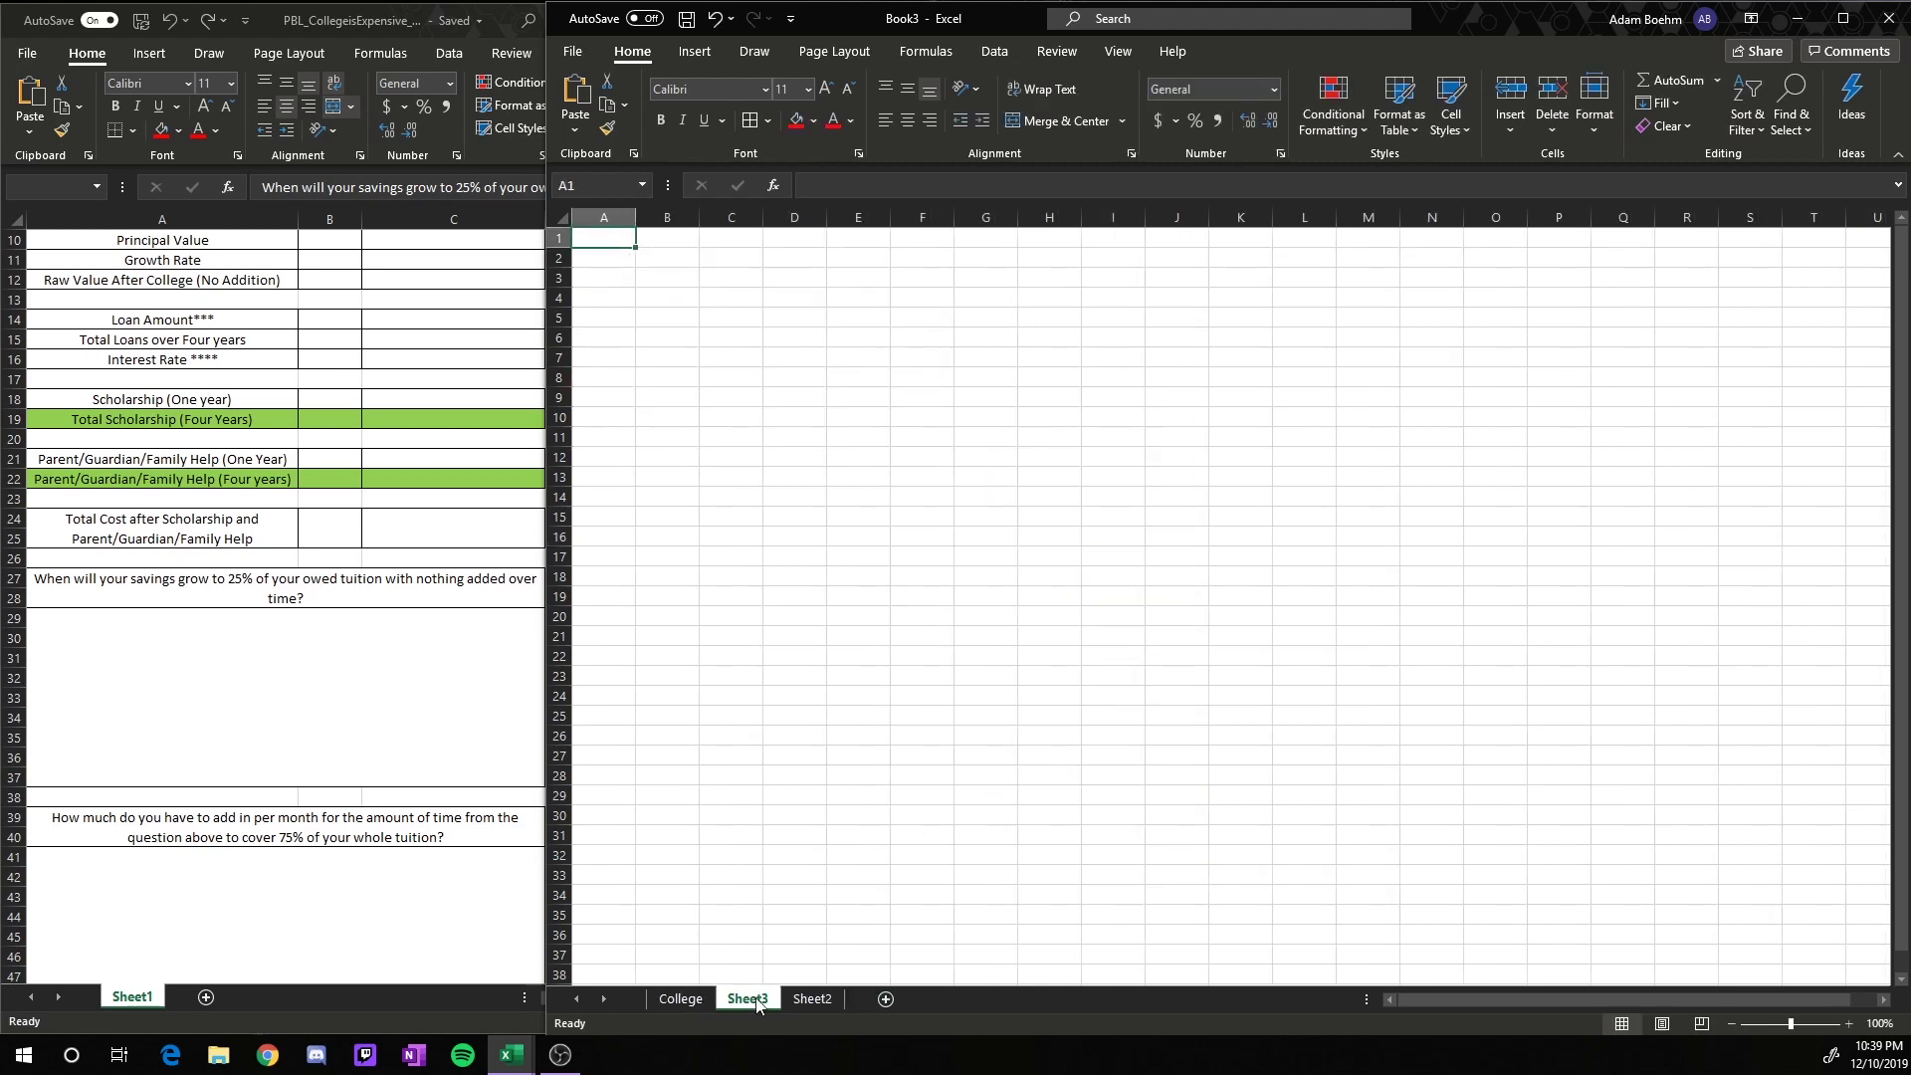
drag(793, 1007, 849, 1003)
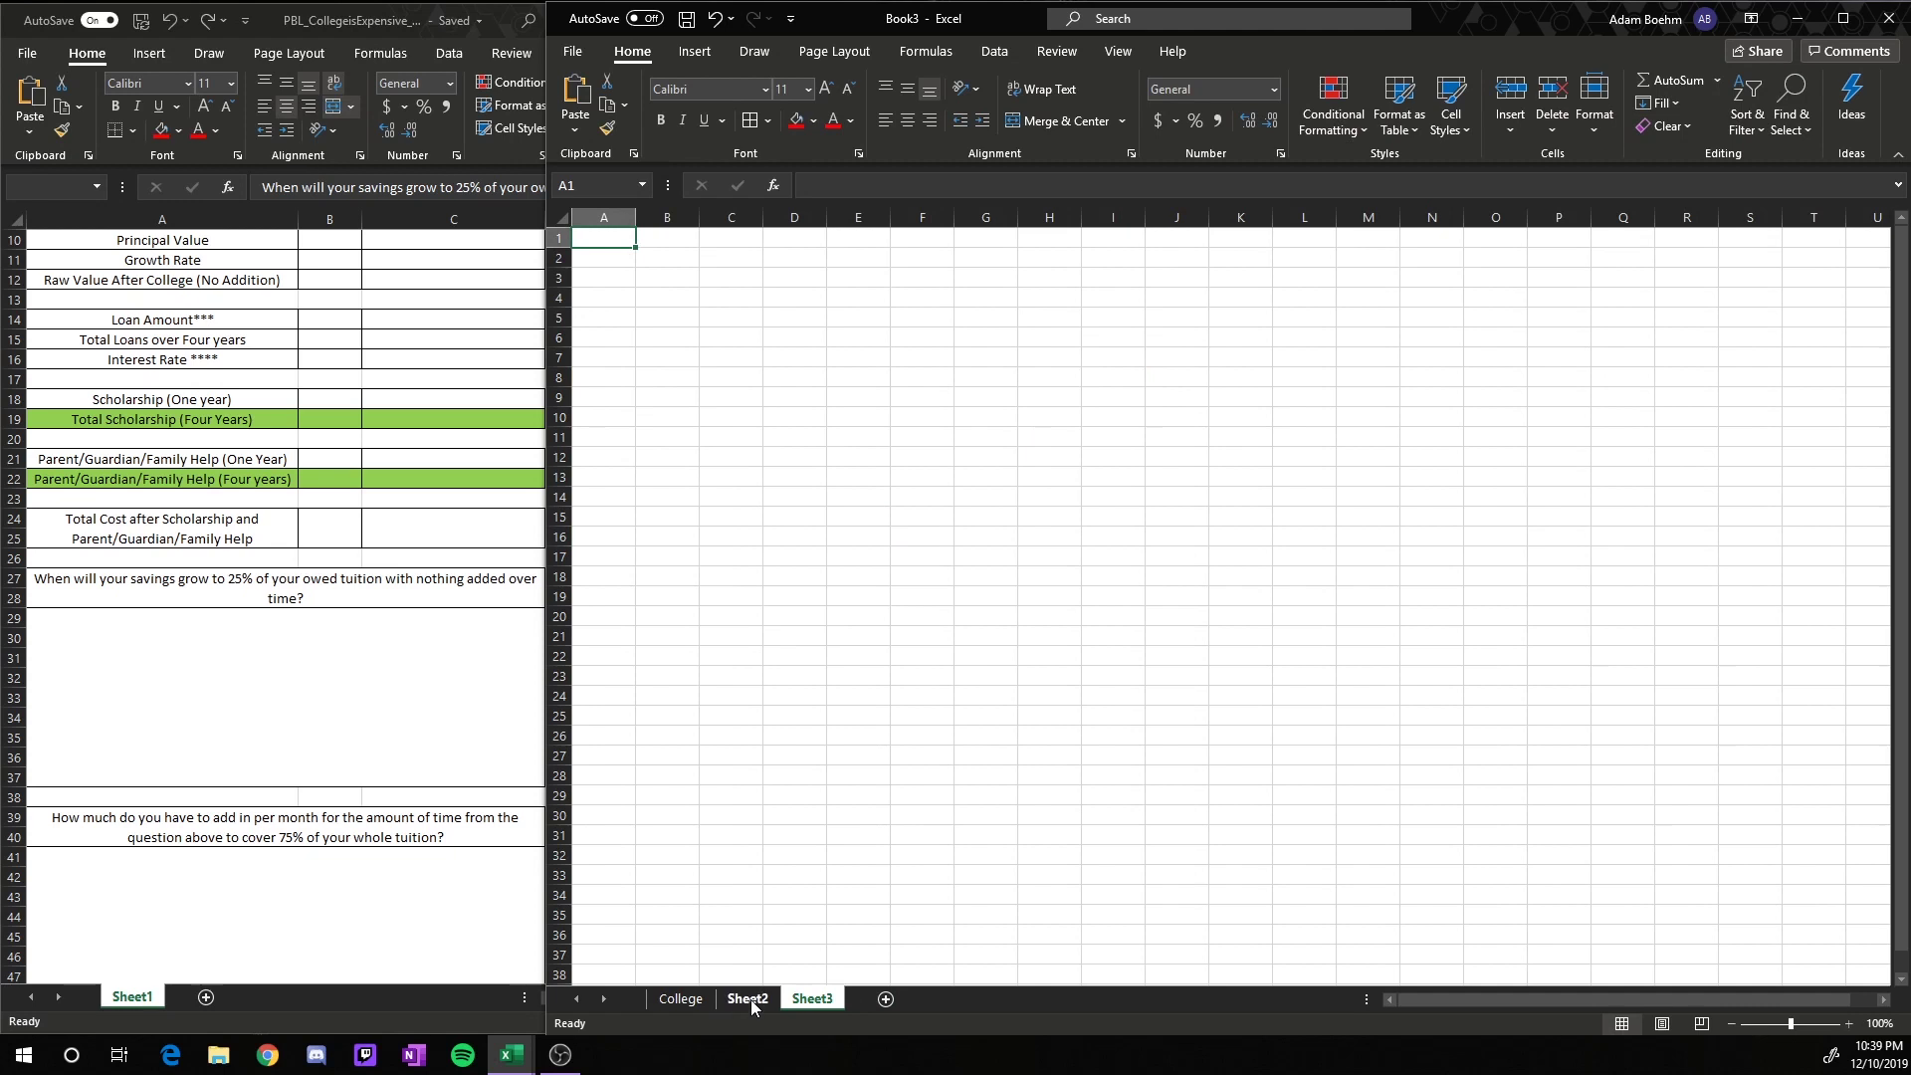
ctrl+click(753, 1000)
key(BackSpace)
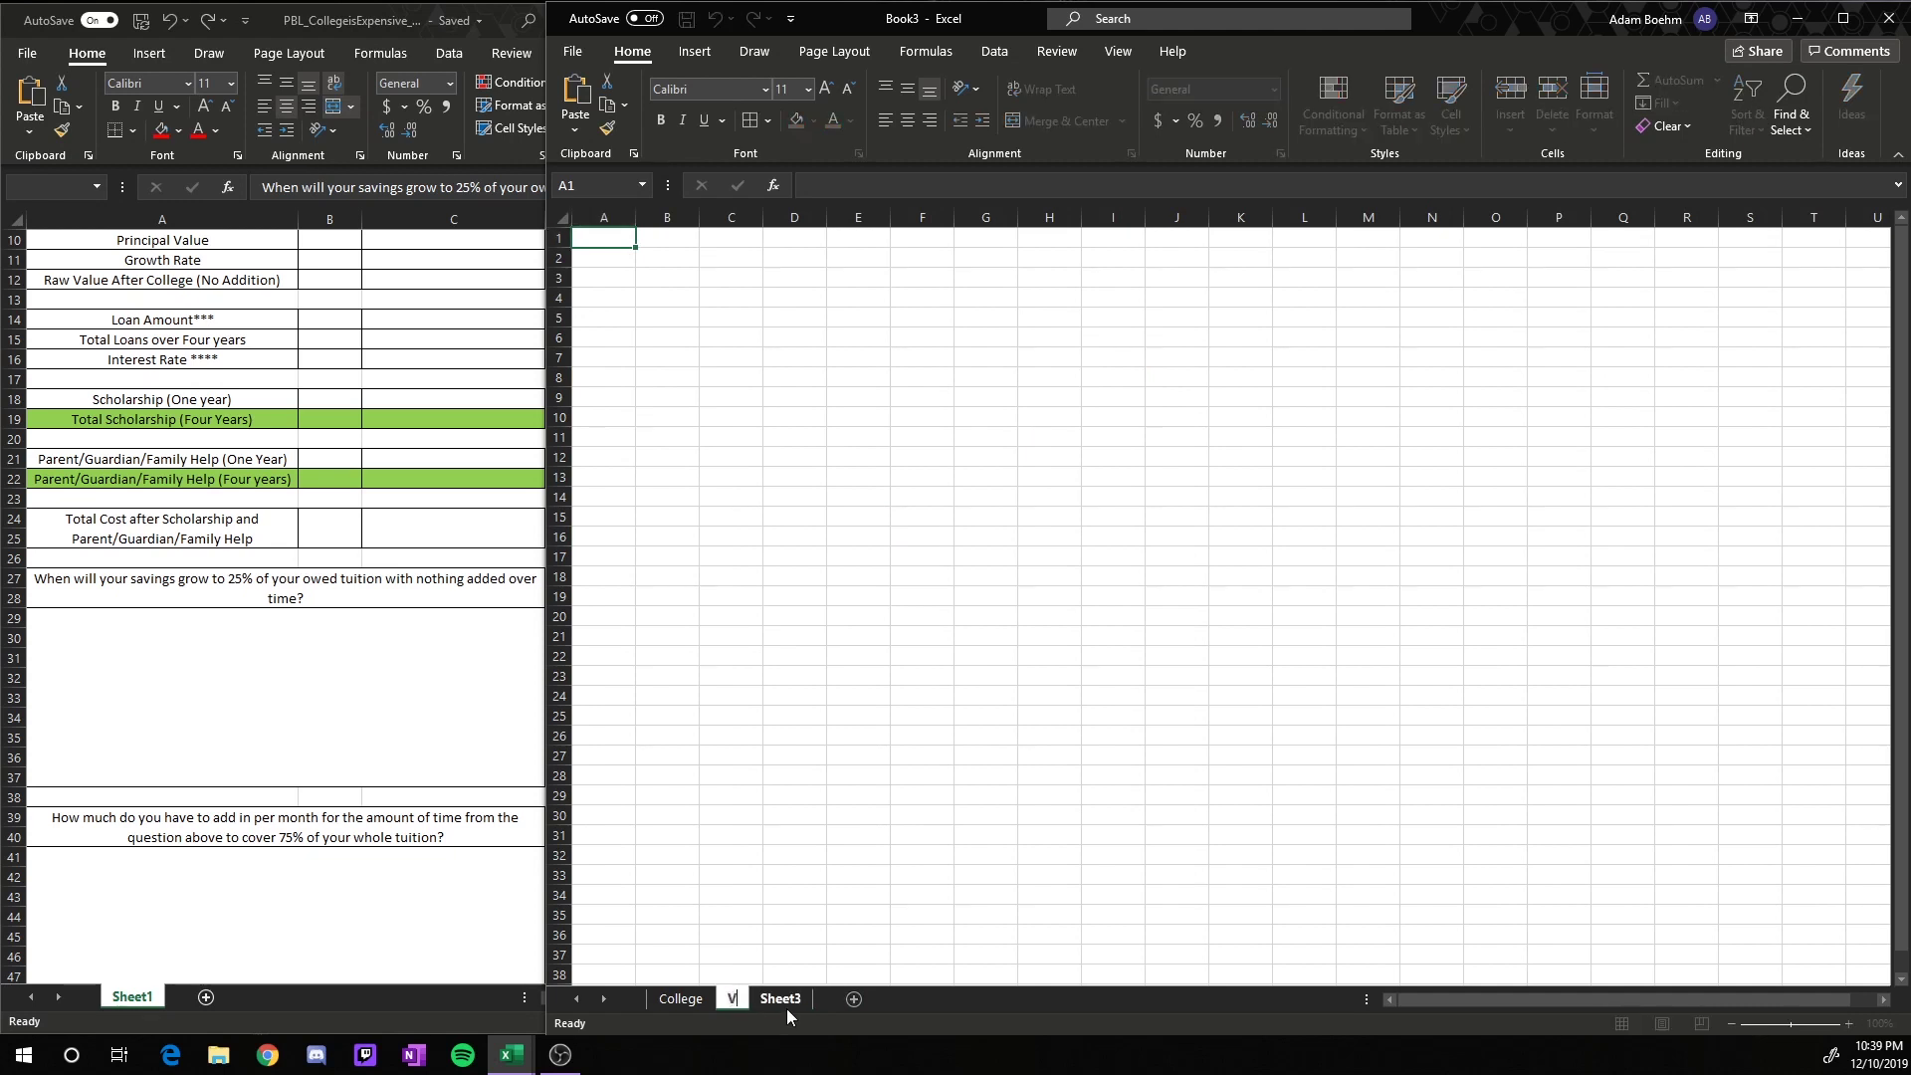
text(College)
key(Return)
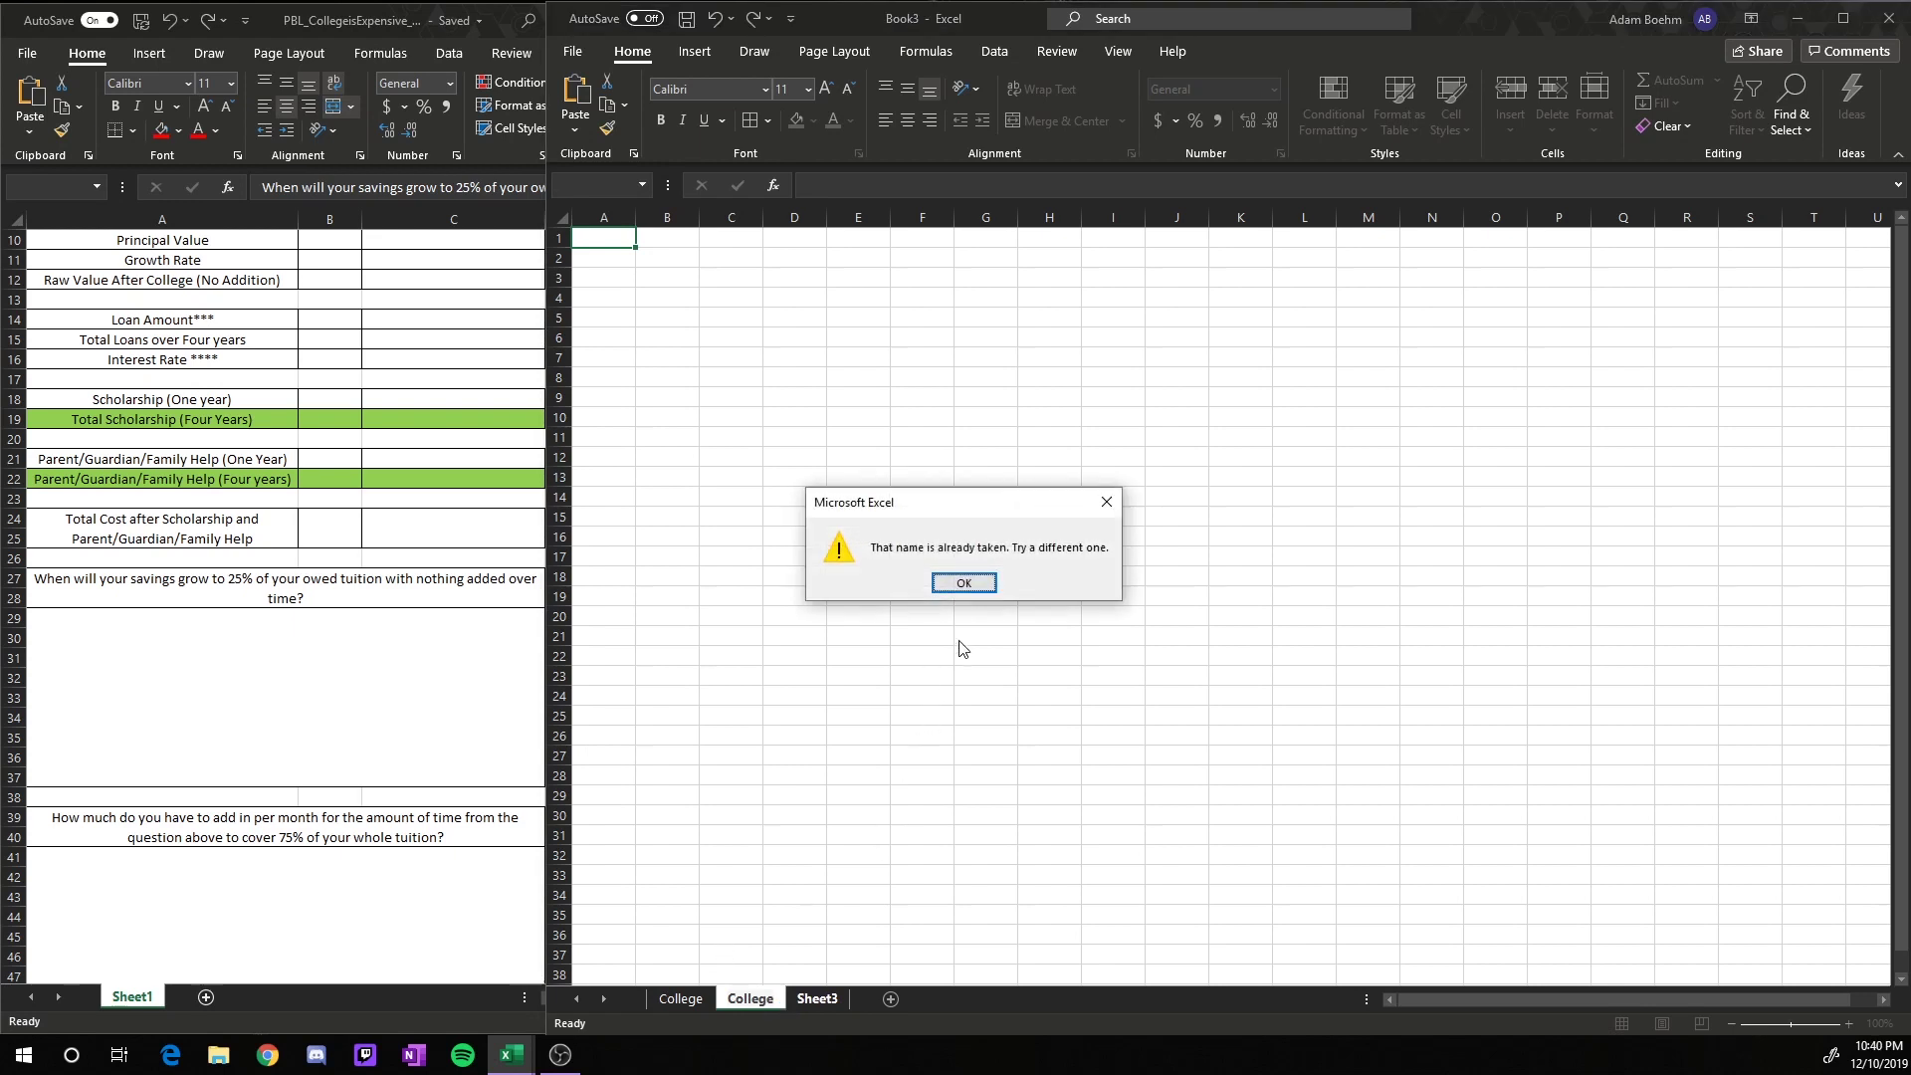
click(964, 582)
key(BackSpace)
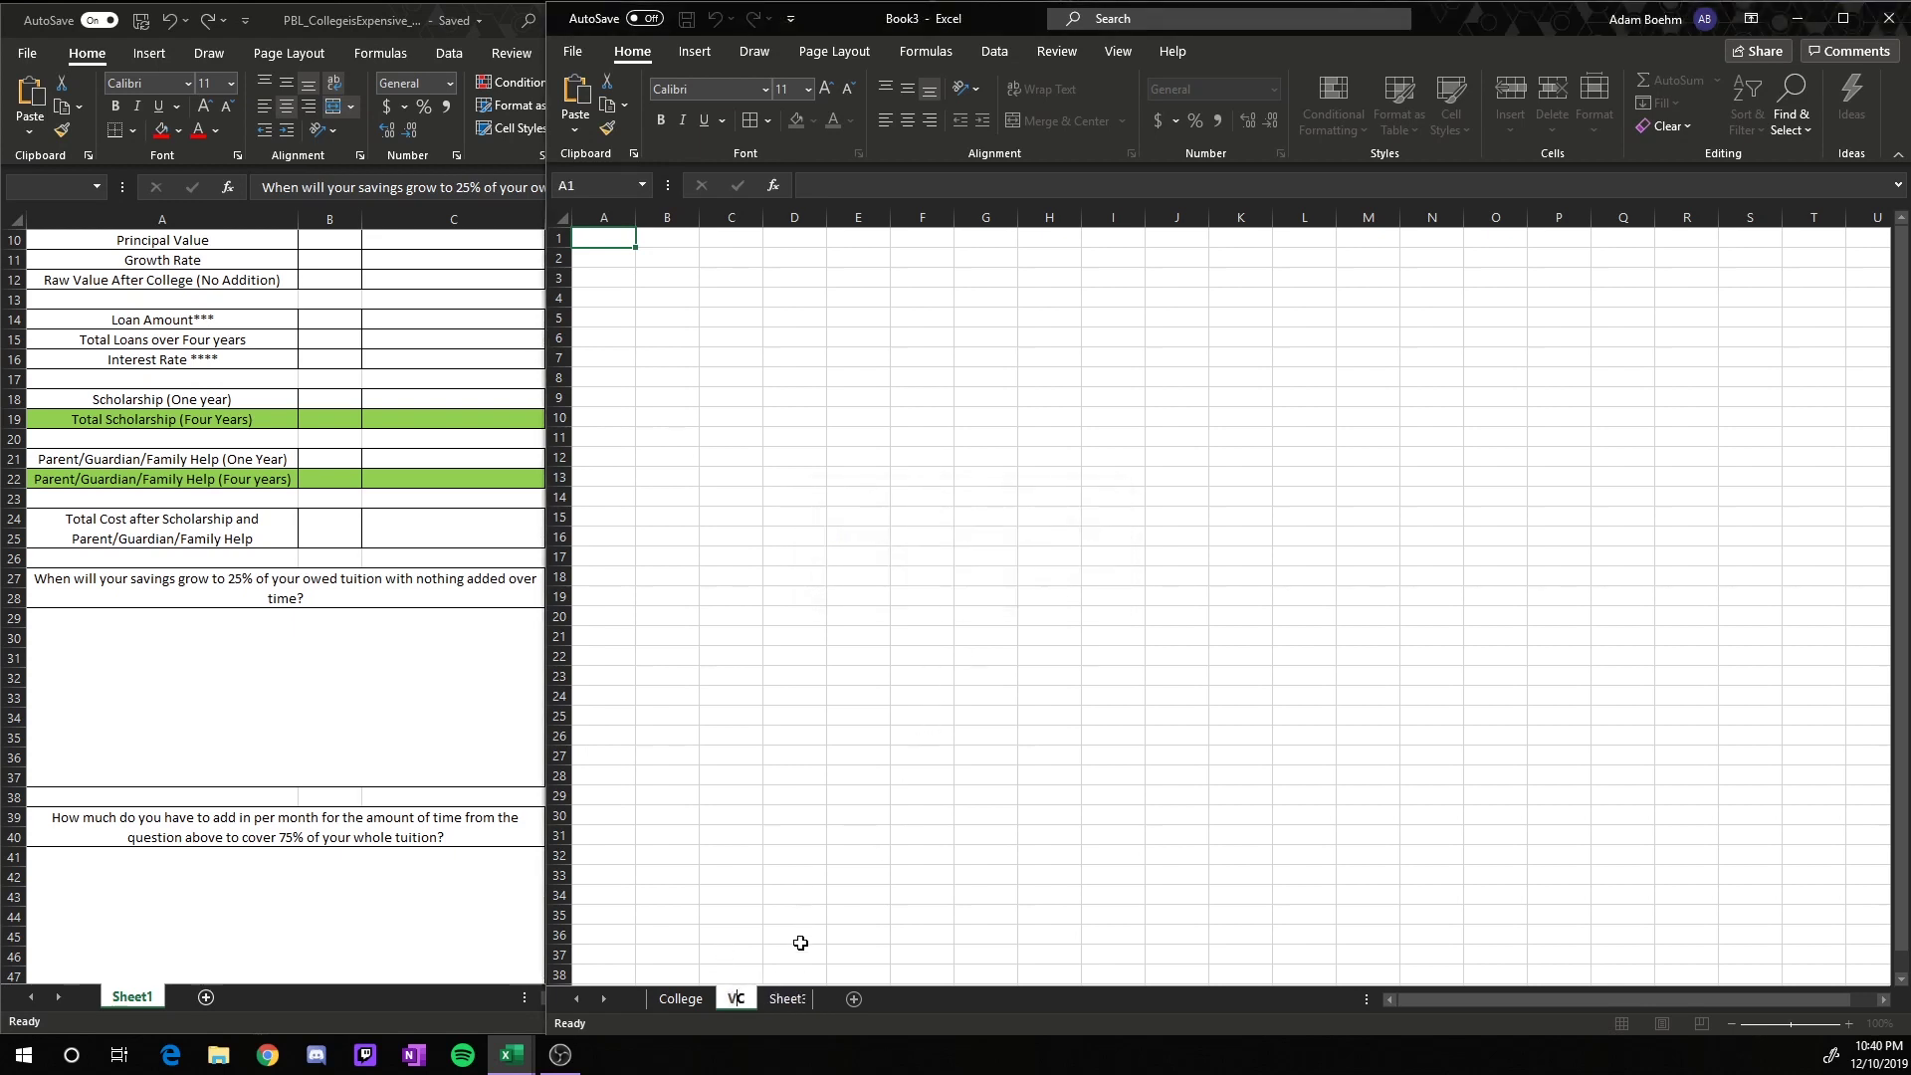
text(College 2)
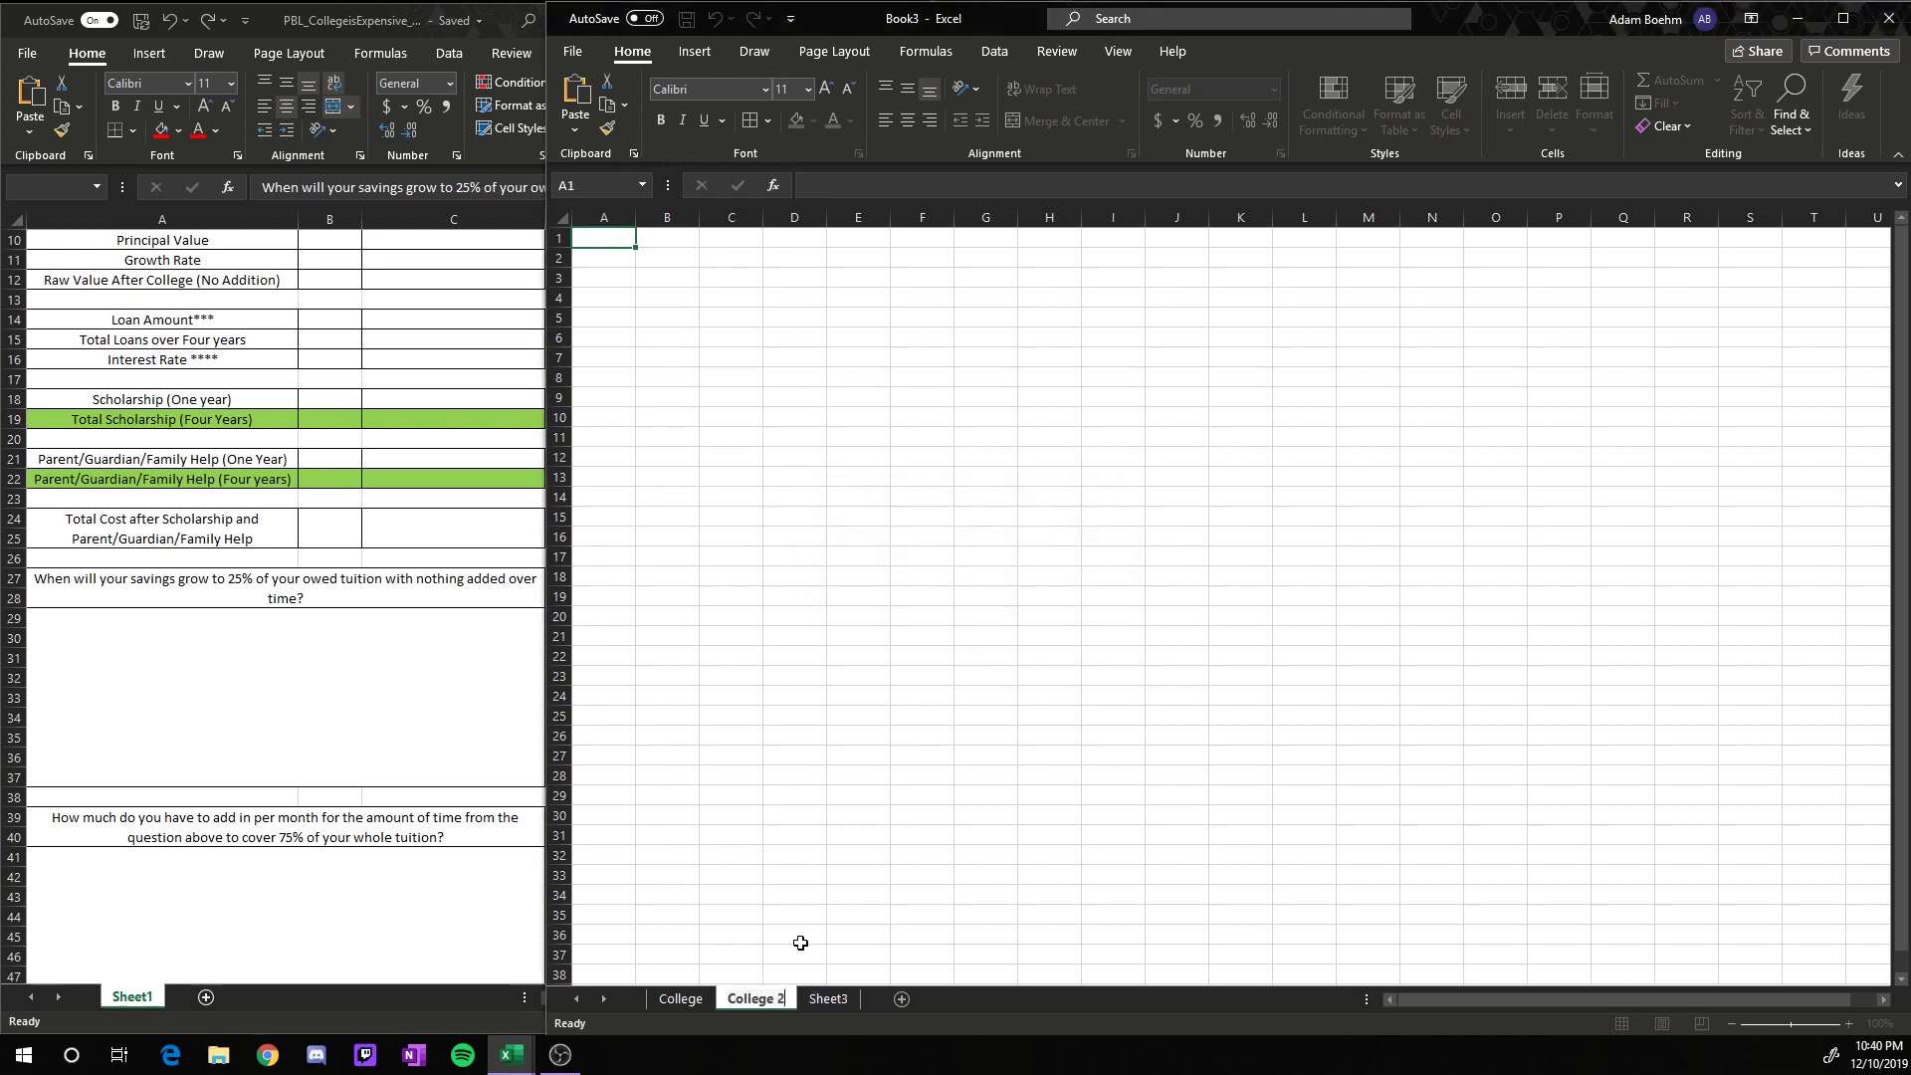
key(Return)
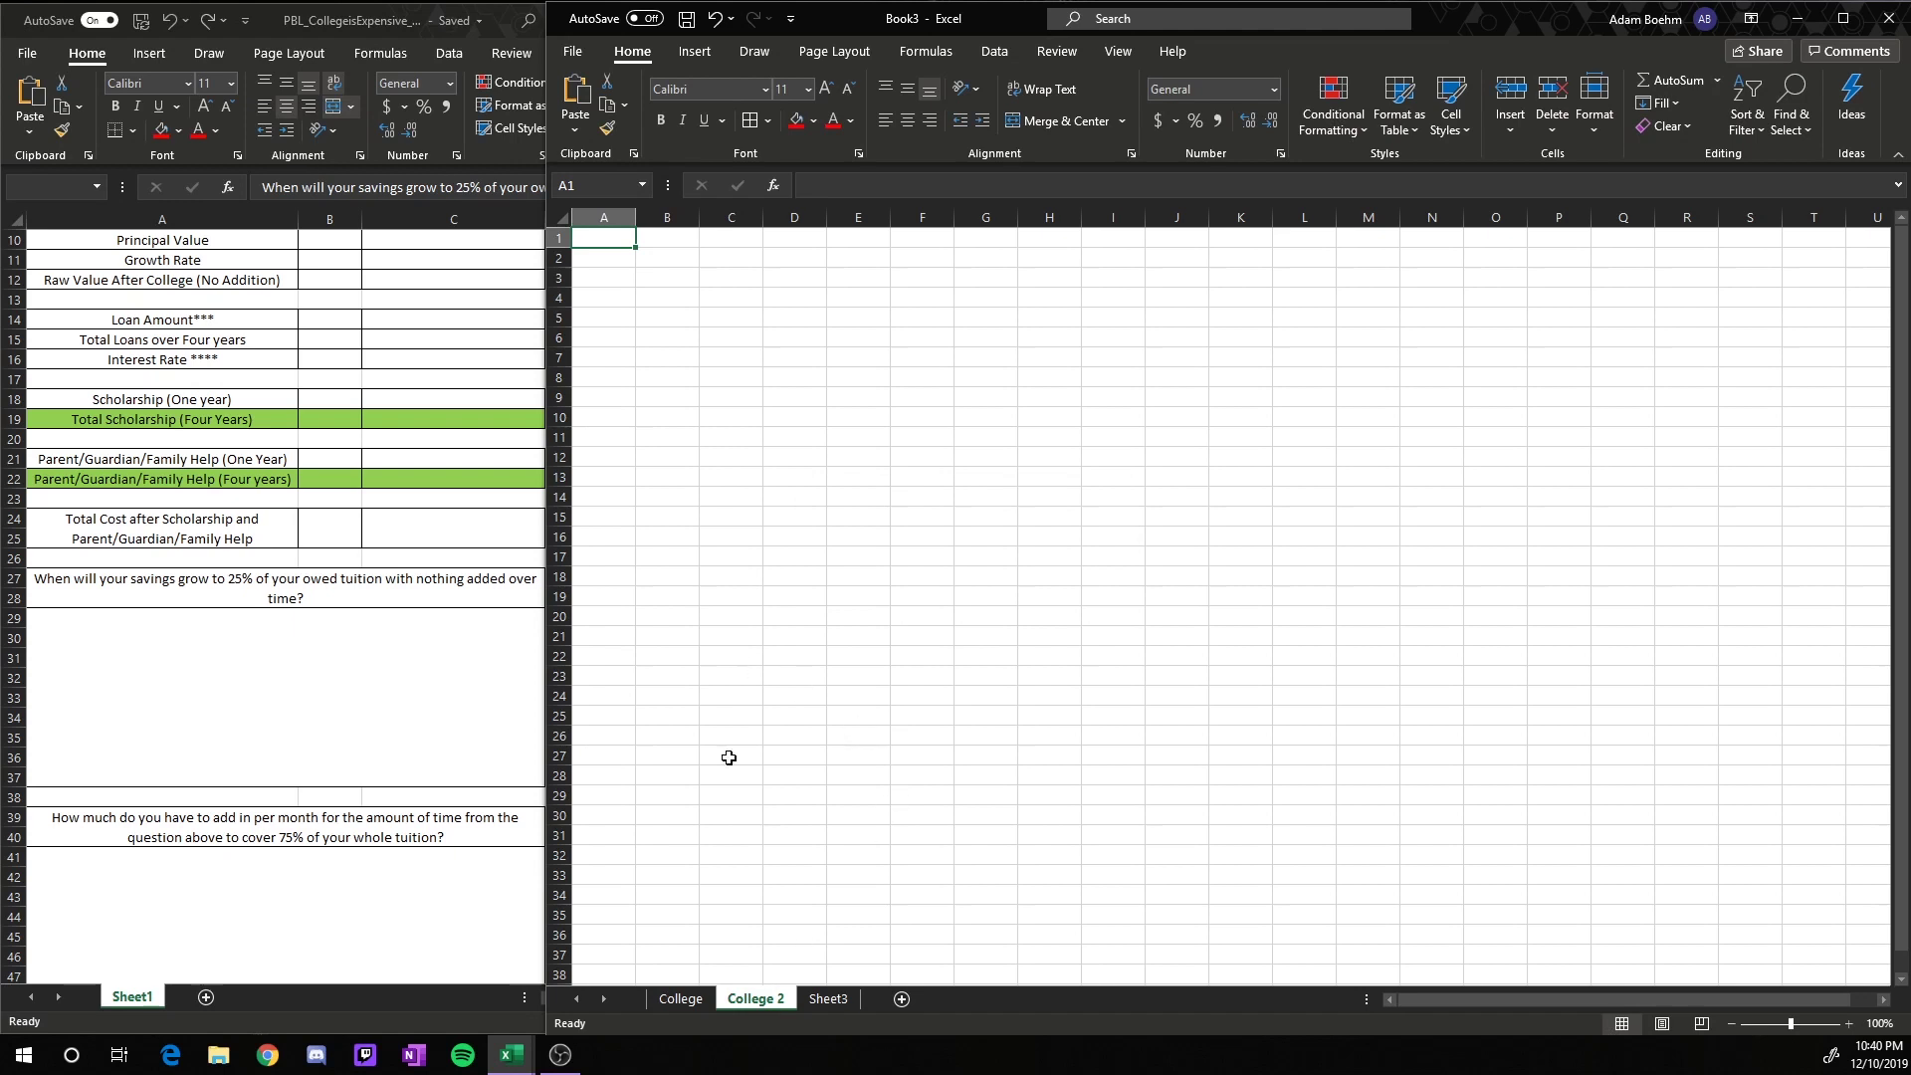
Copy the cost table A1:C12 from the College sheet to cell A1 of College 2 and autofit column A.
click(678, 999)
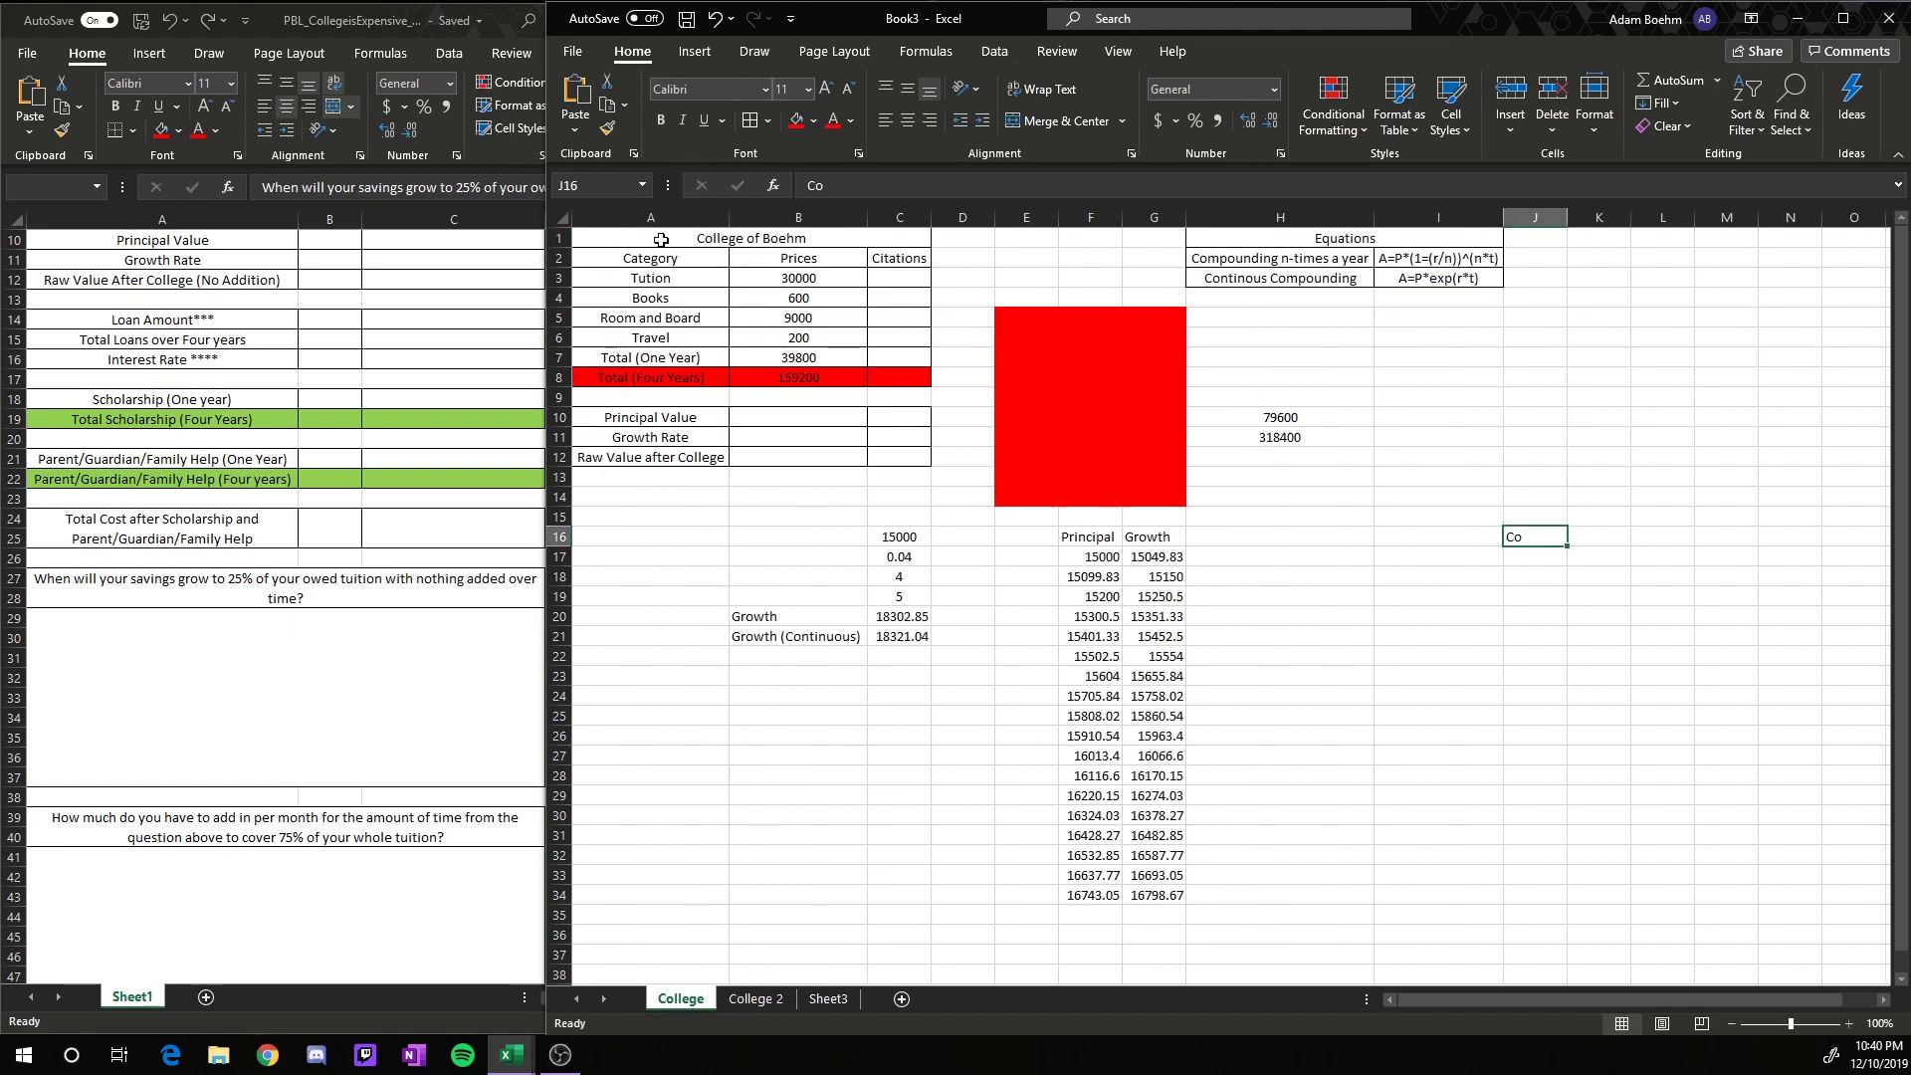
drag(657, 239, 892, 451)
drag(892, 449, 892, 450)
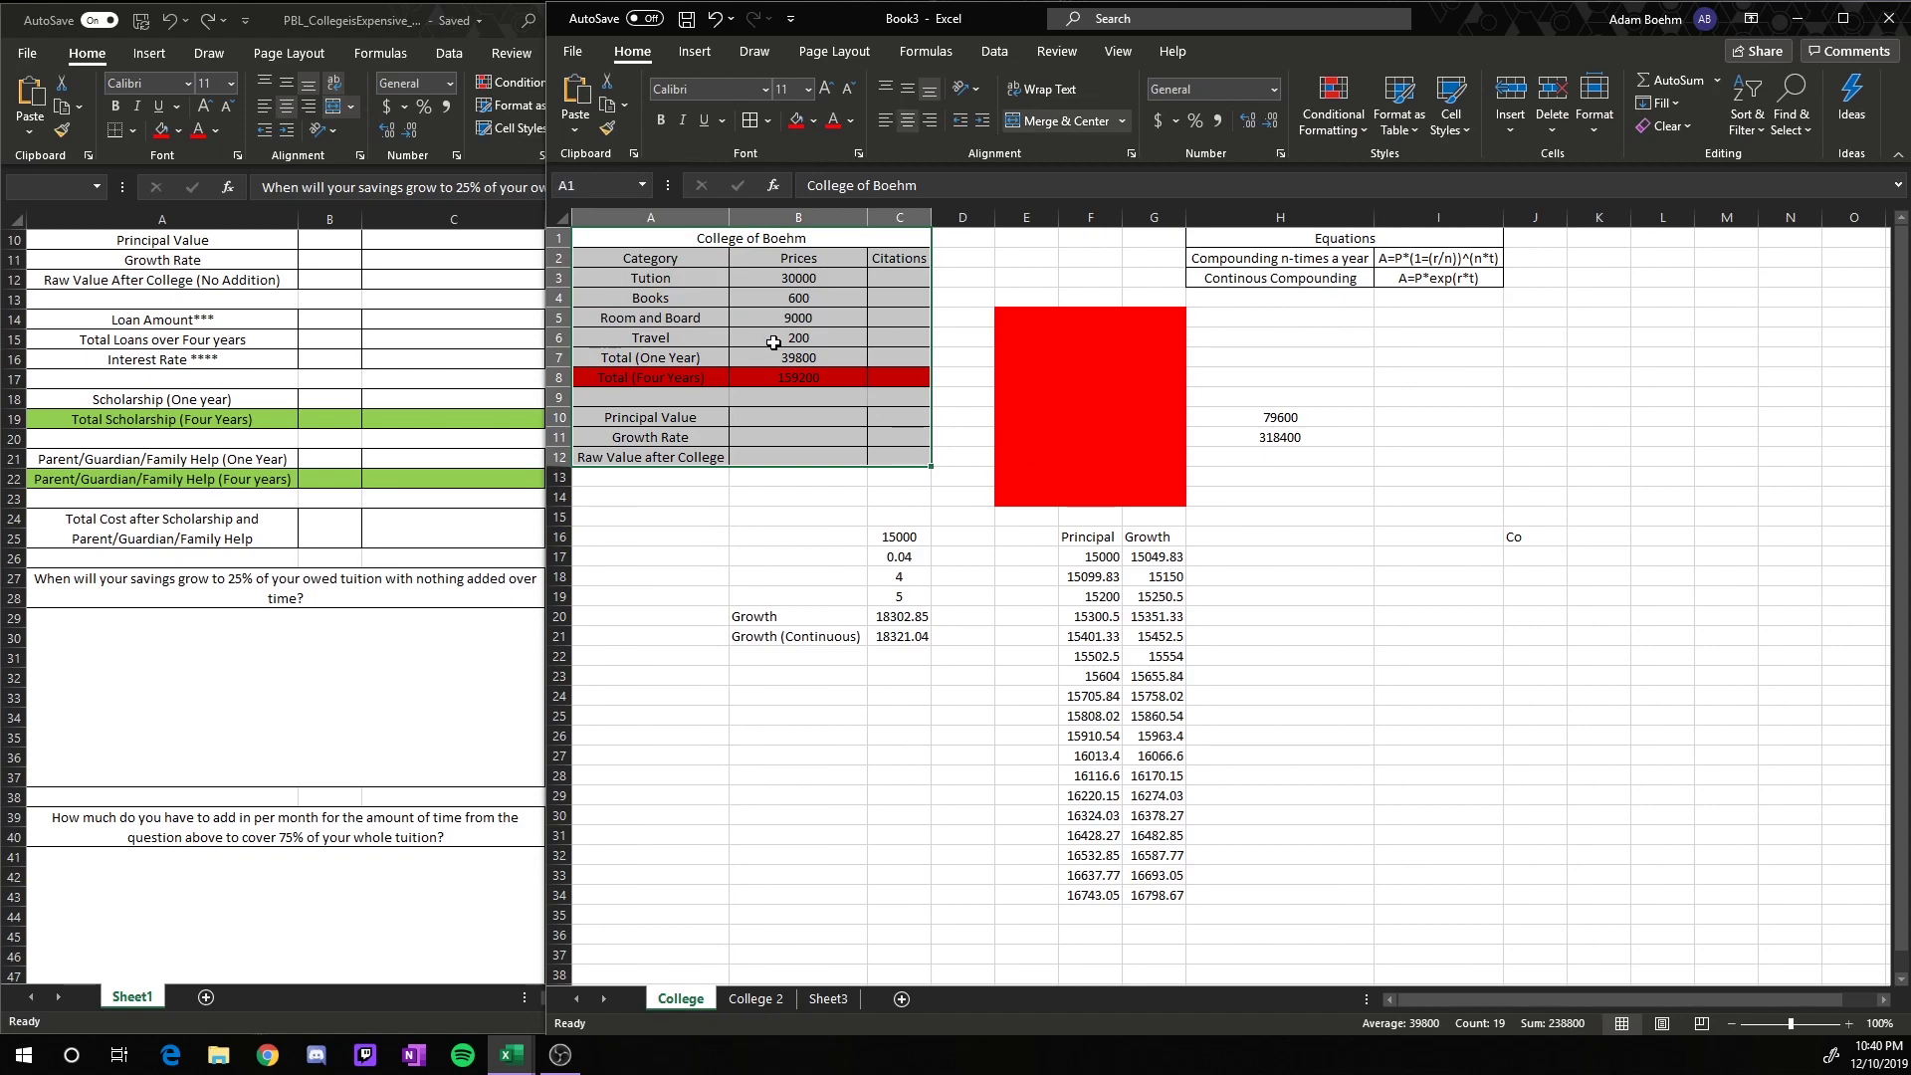
key(ctrl+c)
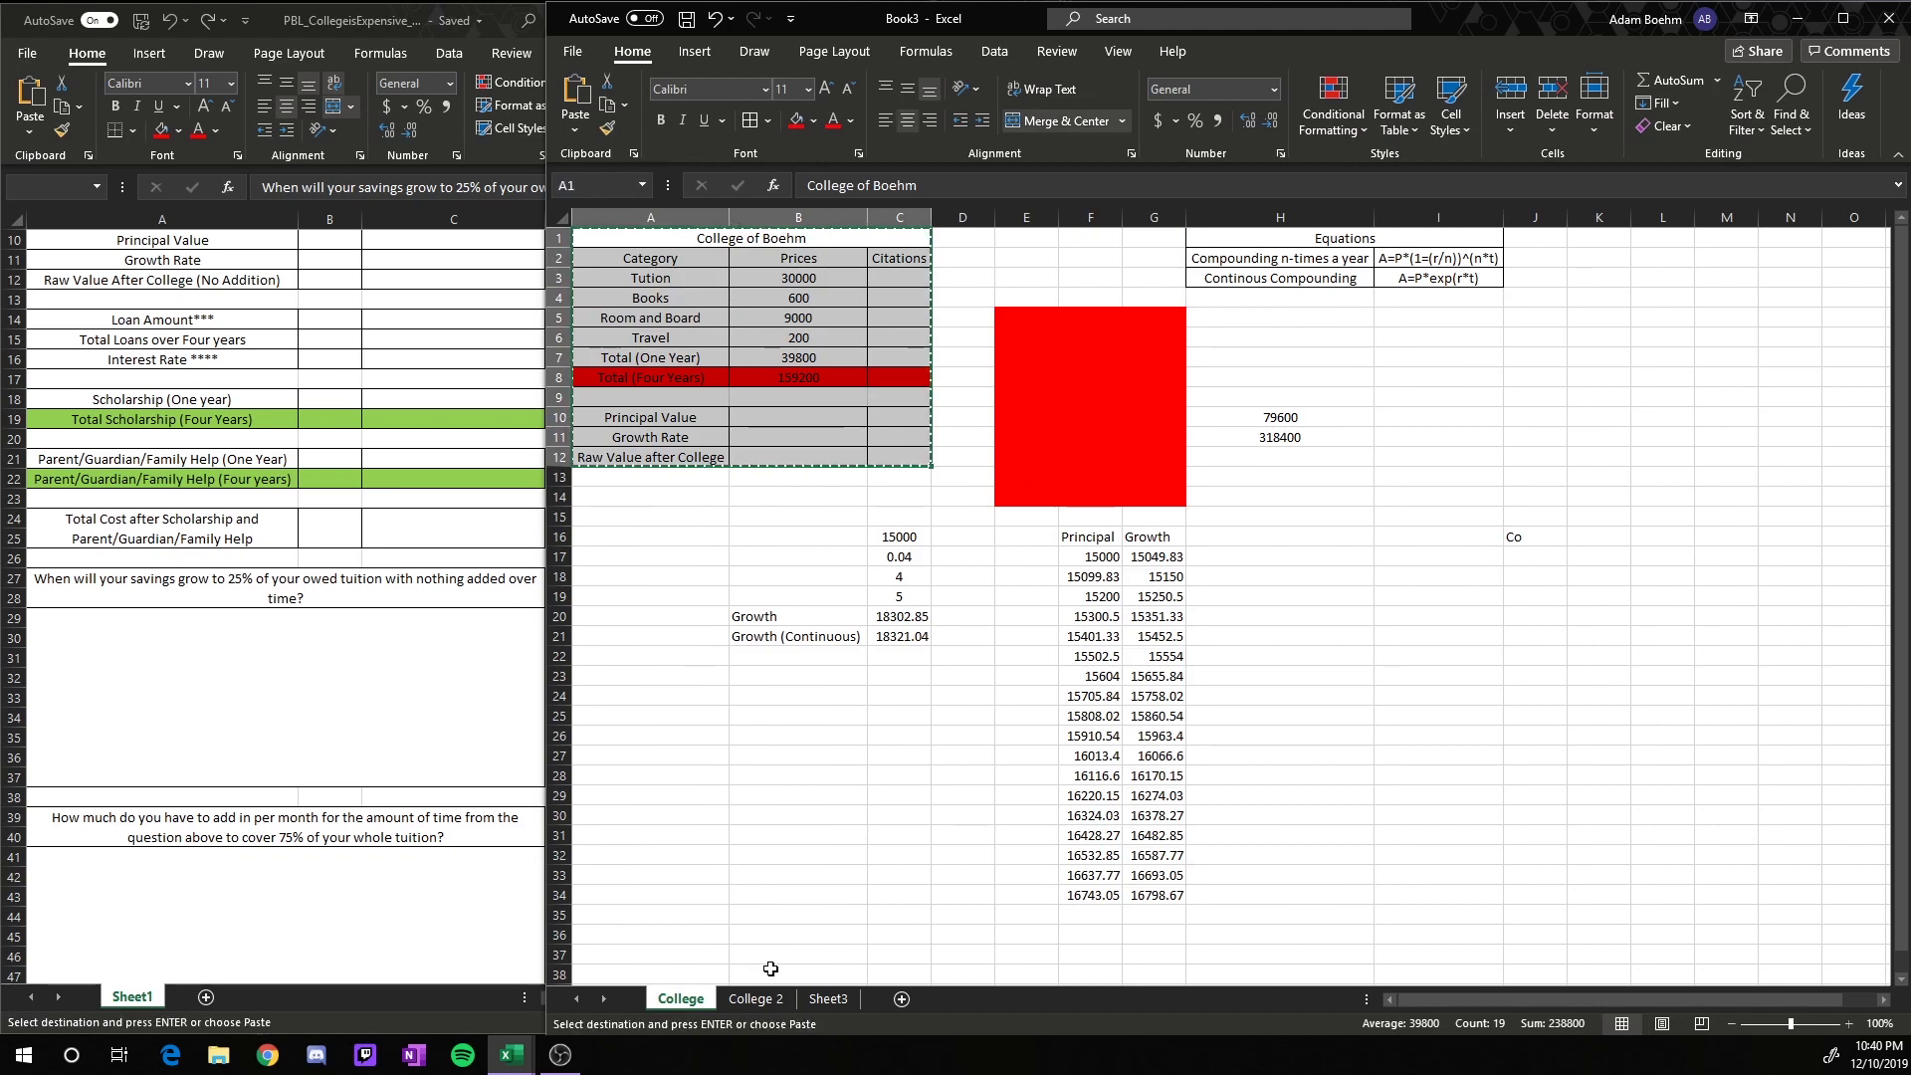
click(755, 999)
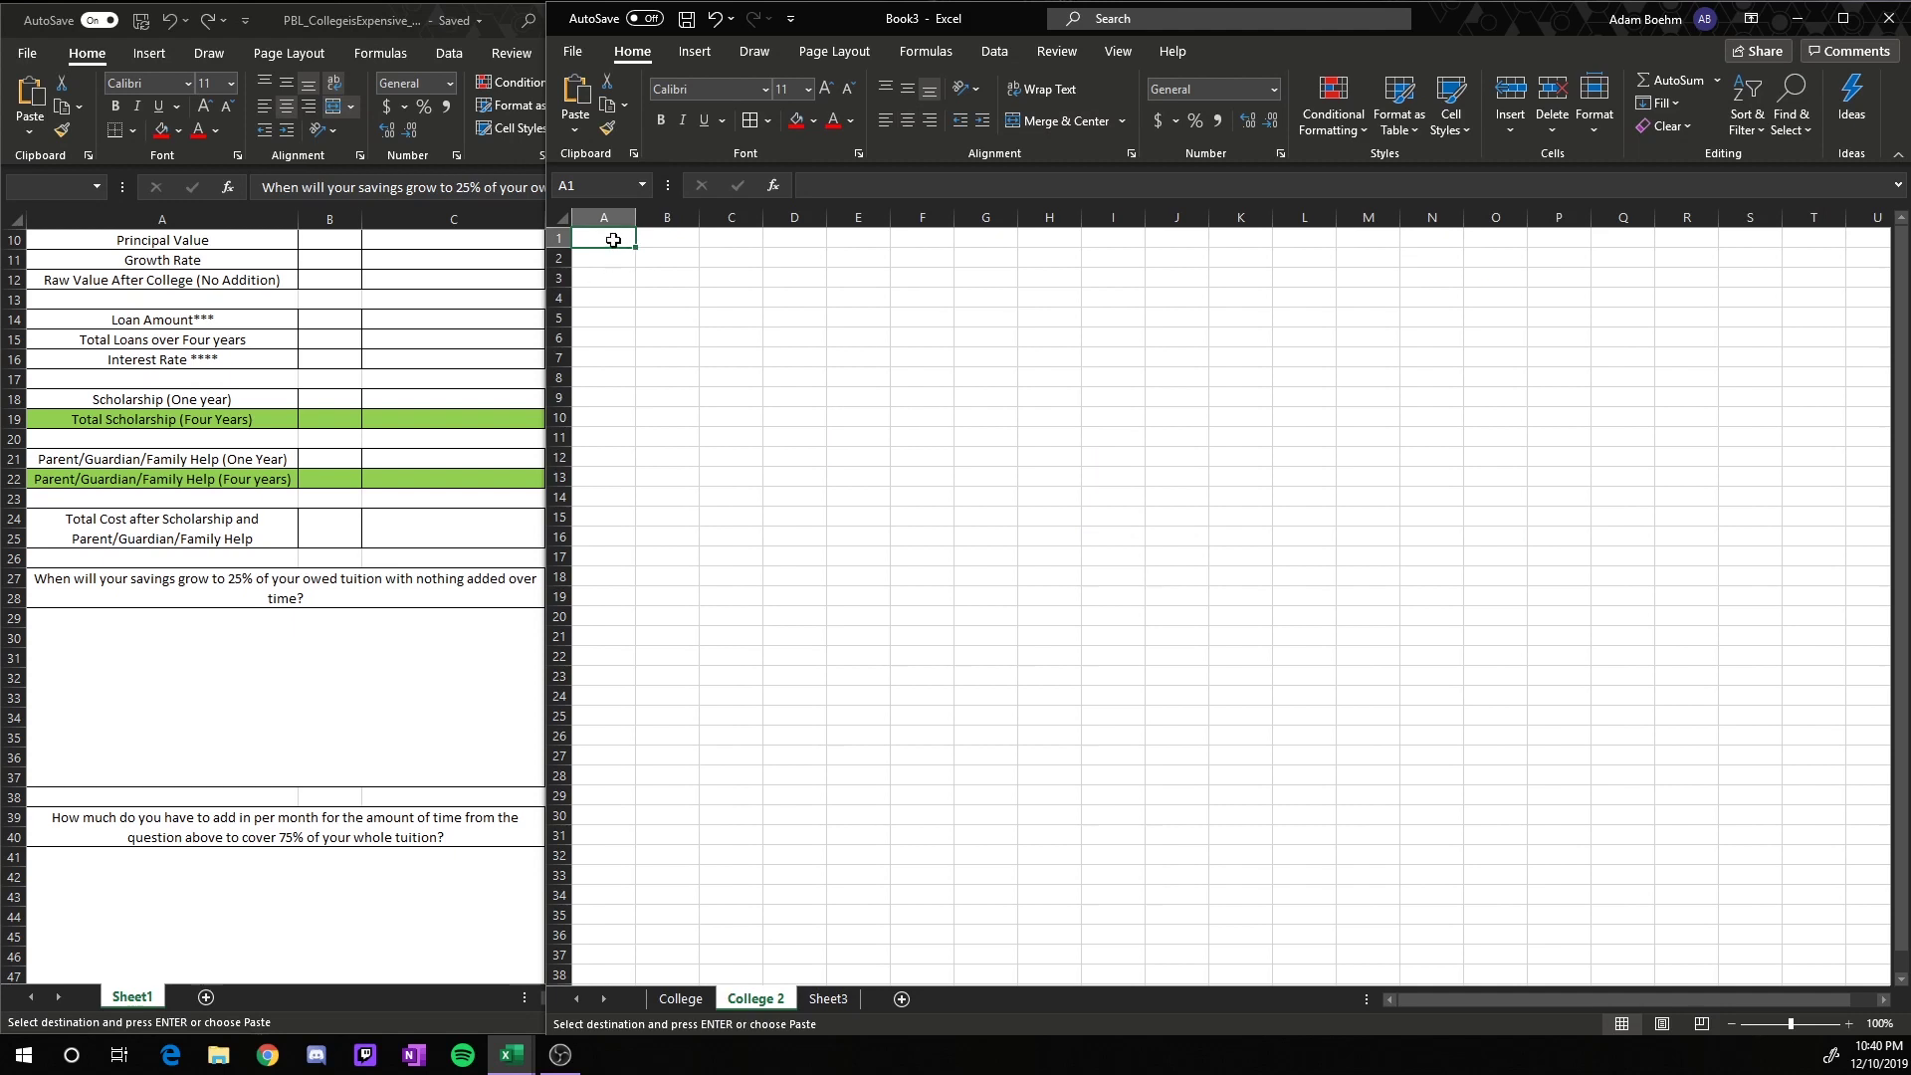
key(ctrl+v)
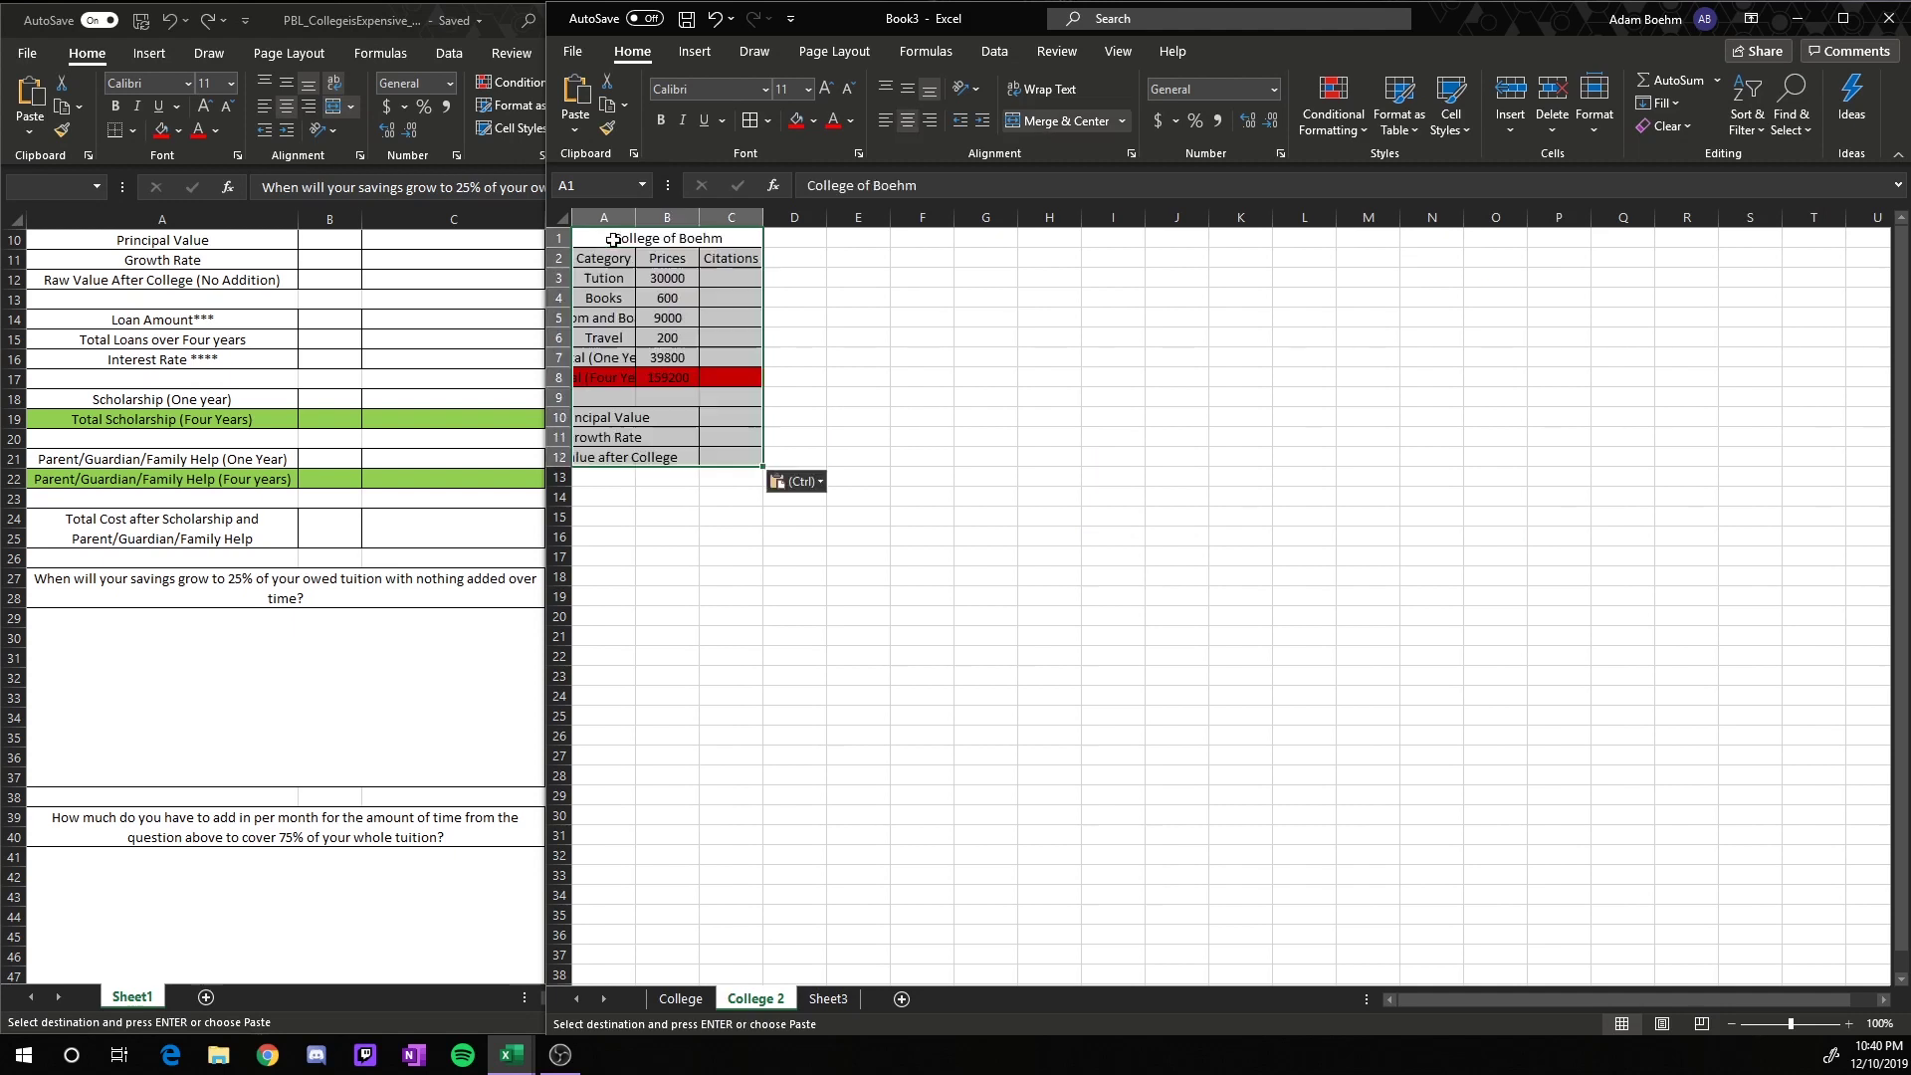
click(961, 498)
double_click(635, 217)
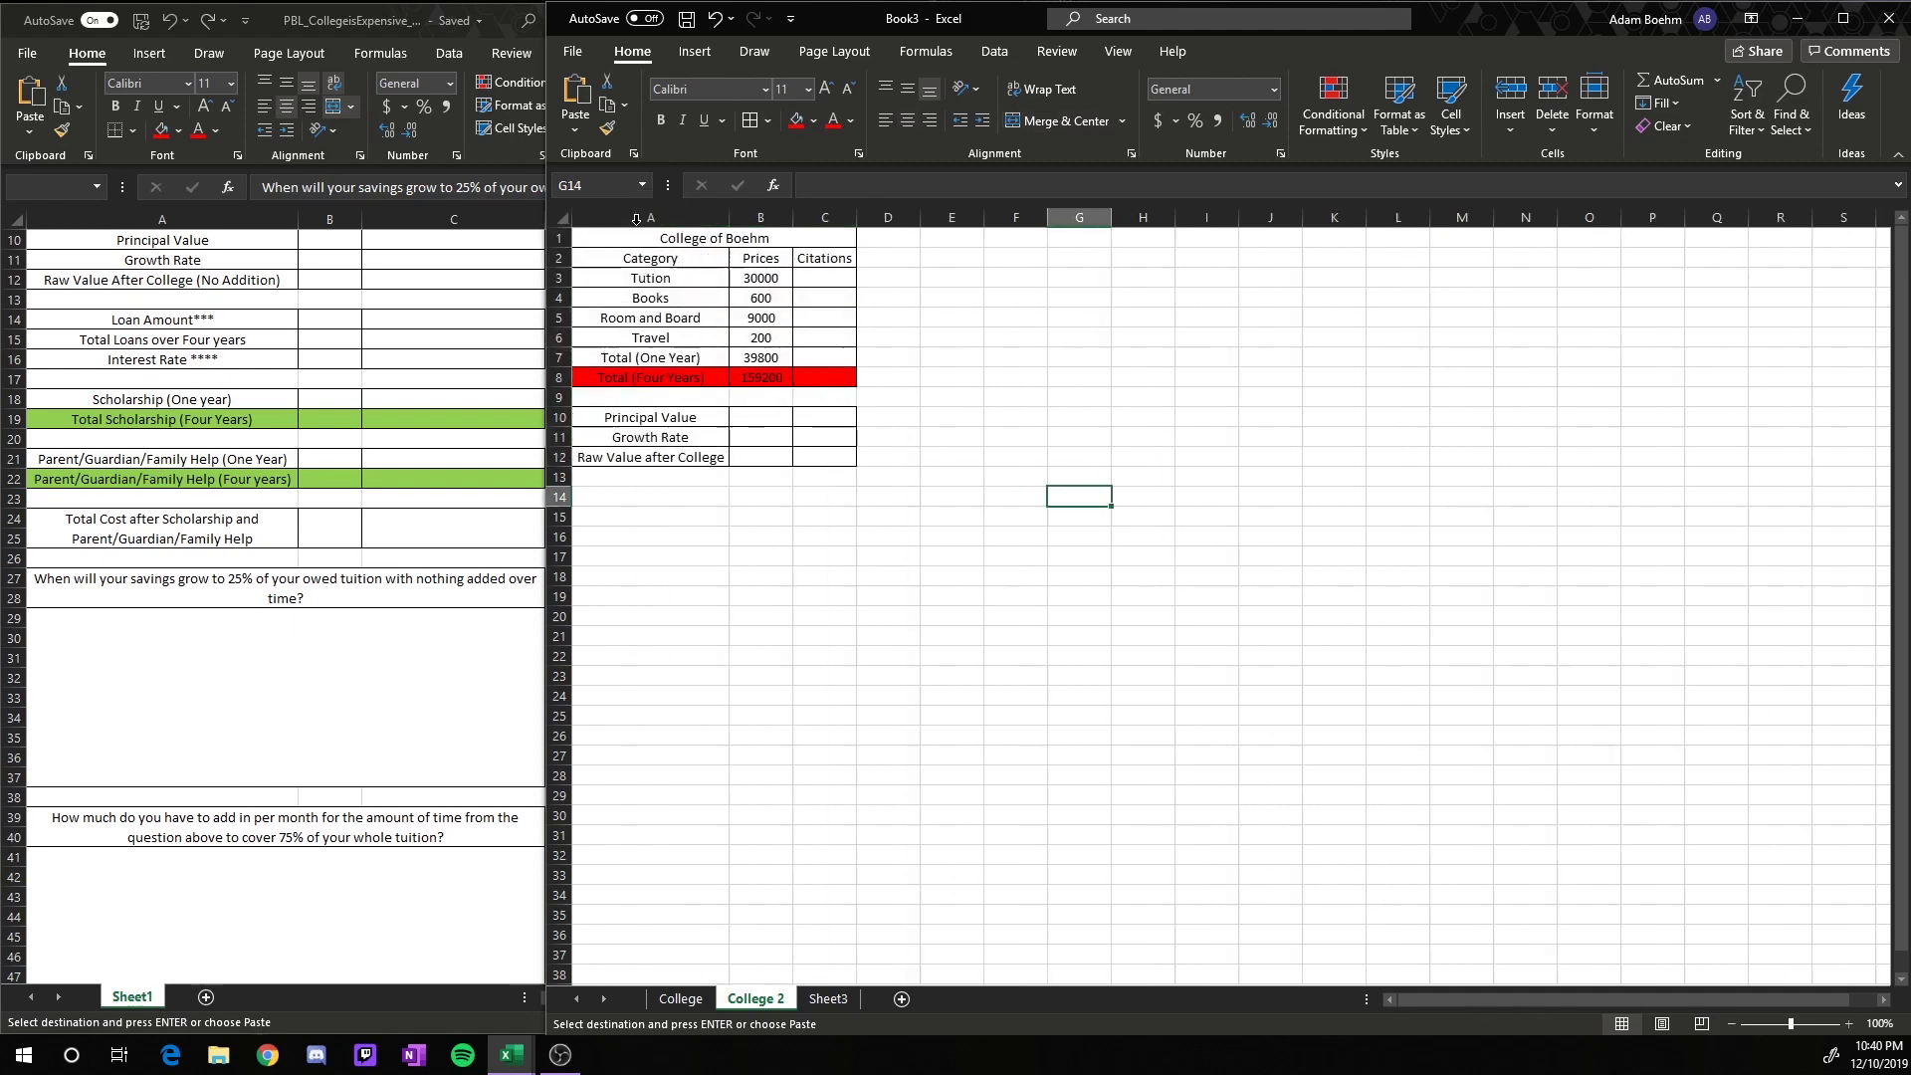
click(760, 279)
click(762, 298)
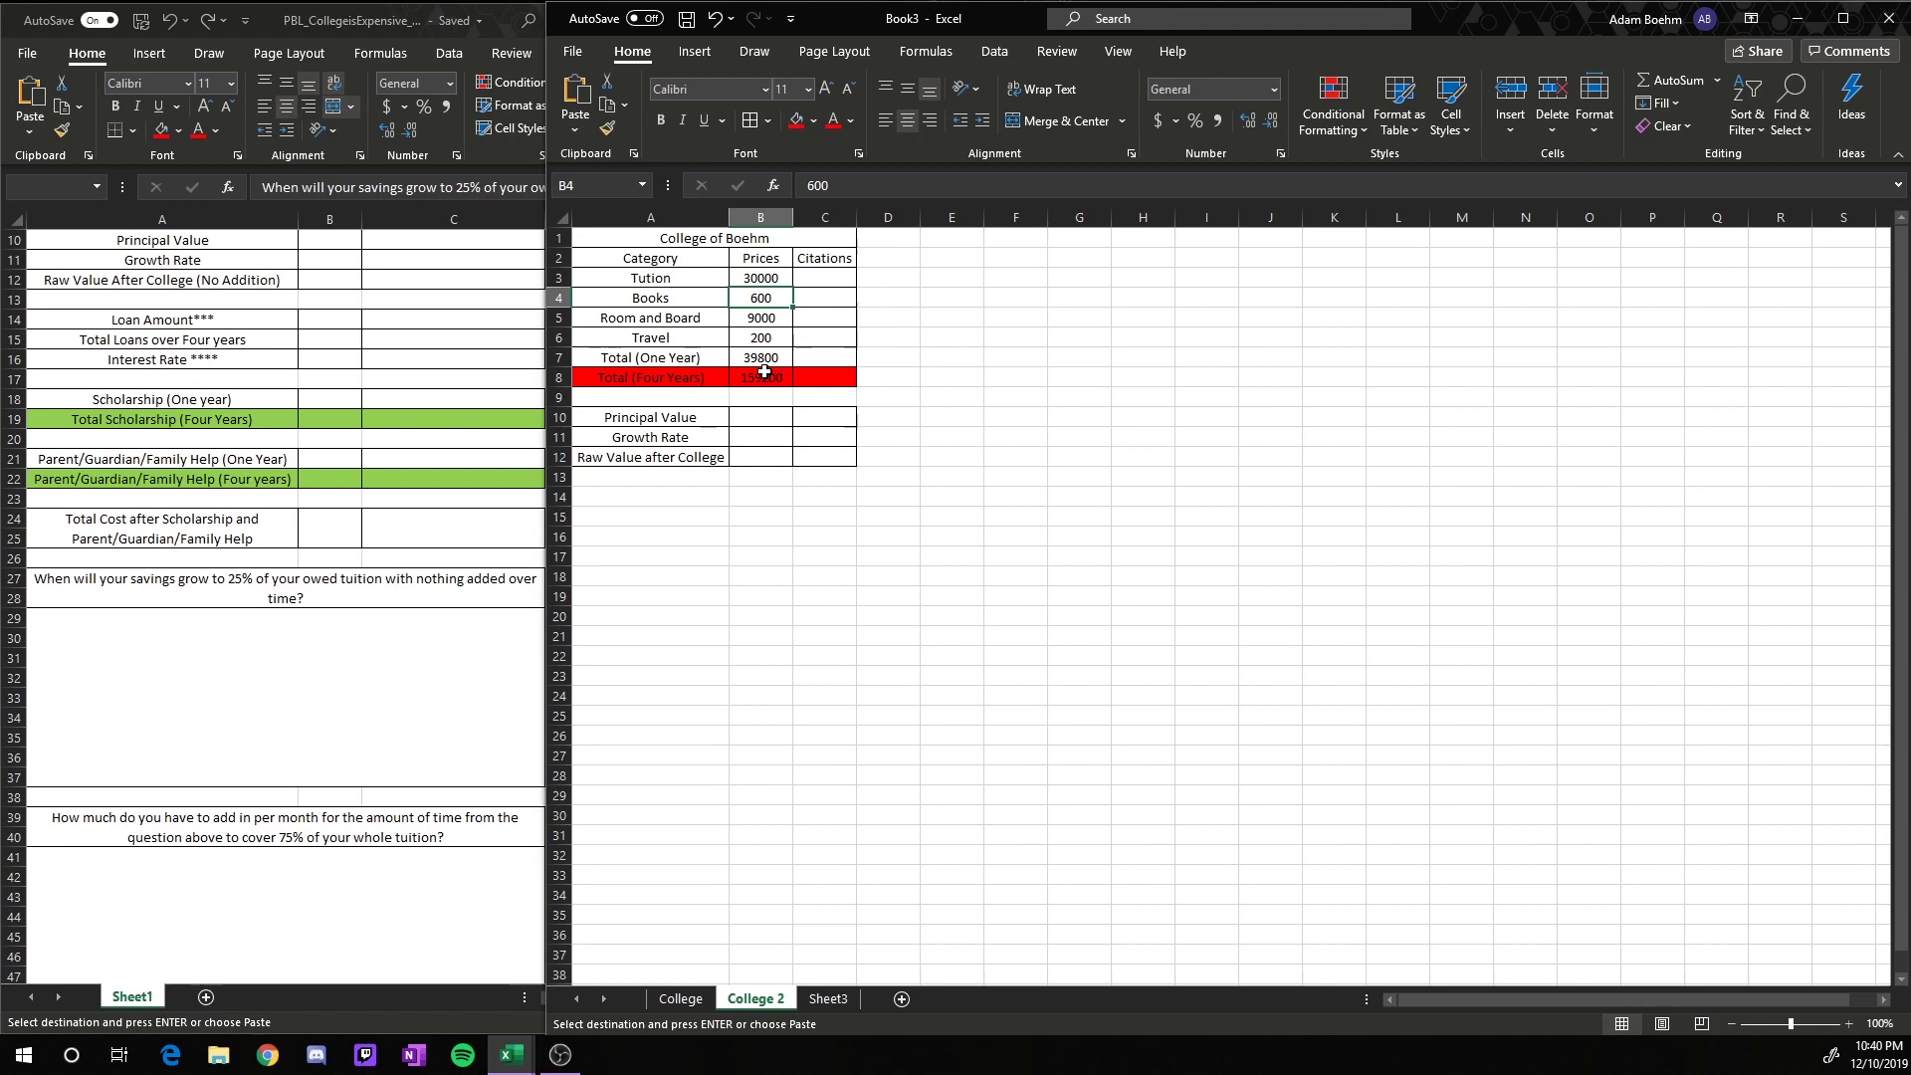
click(802, 516)
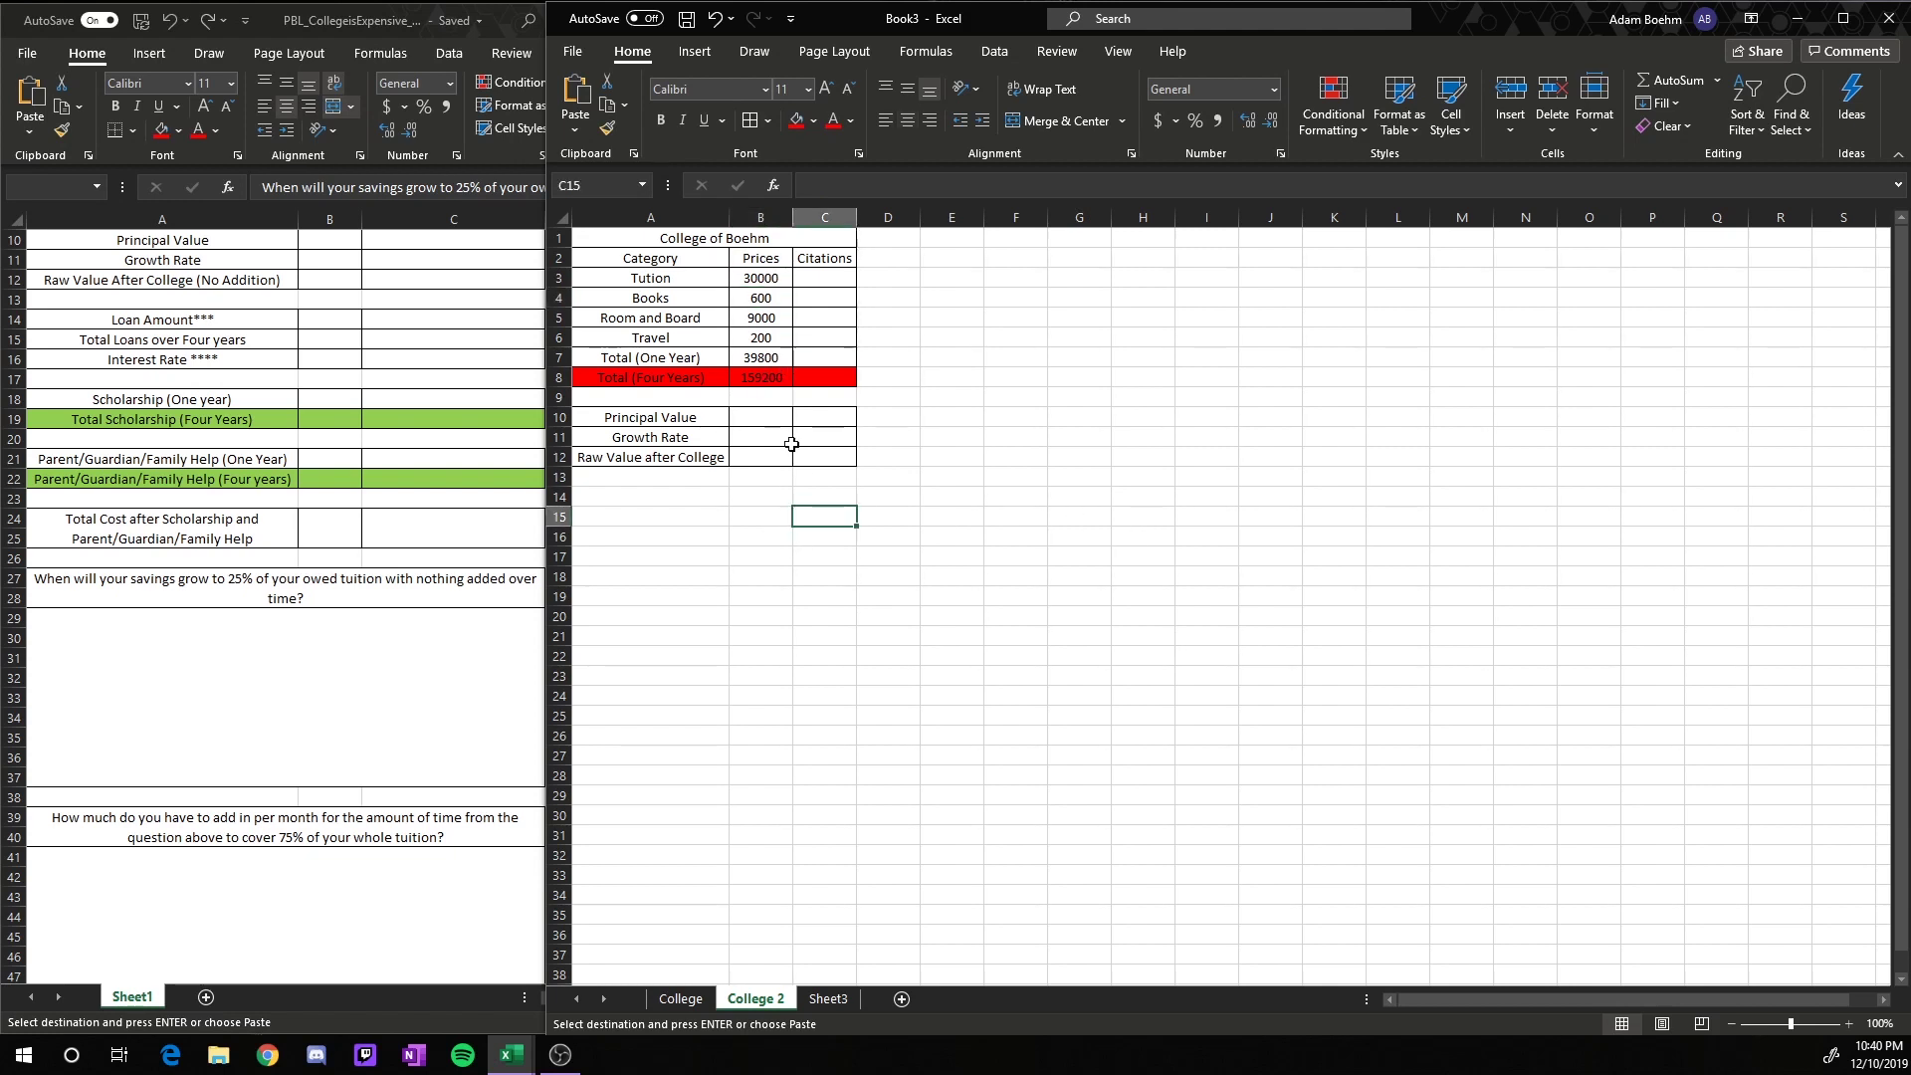
Enter the headers Principal in cell E1 and Growth in cell F1 of the College 2 sheet.
click(937, 244)
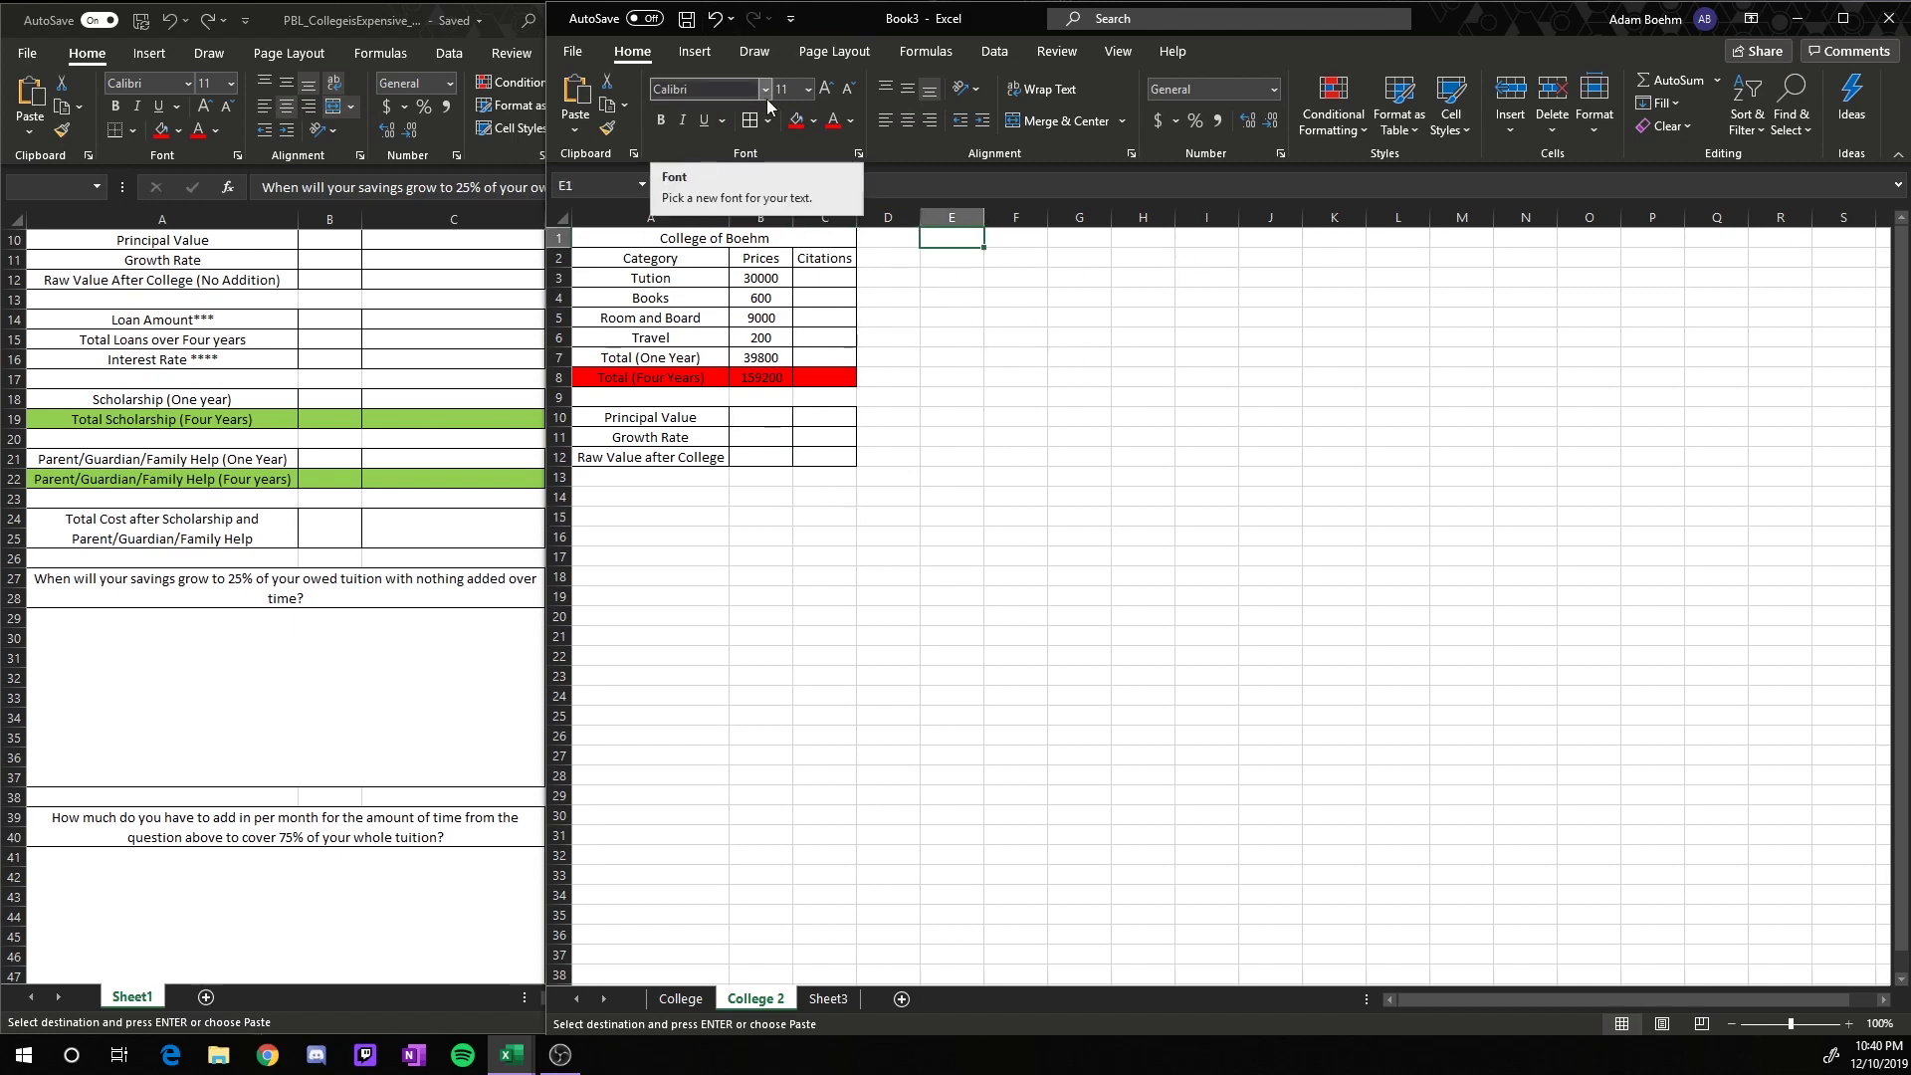
key(BackSpace)
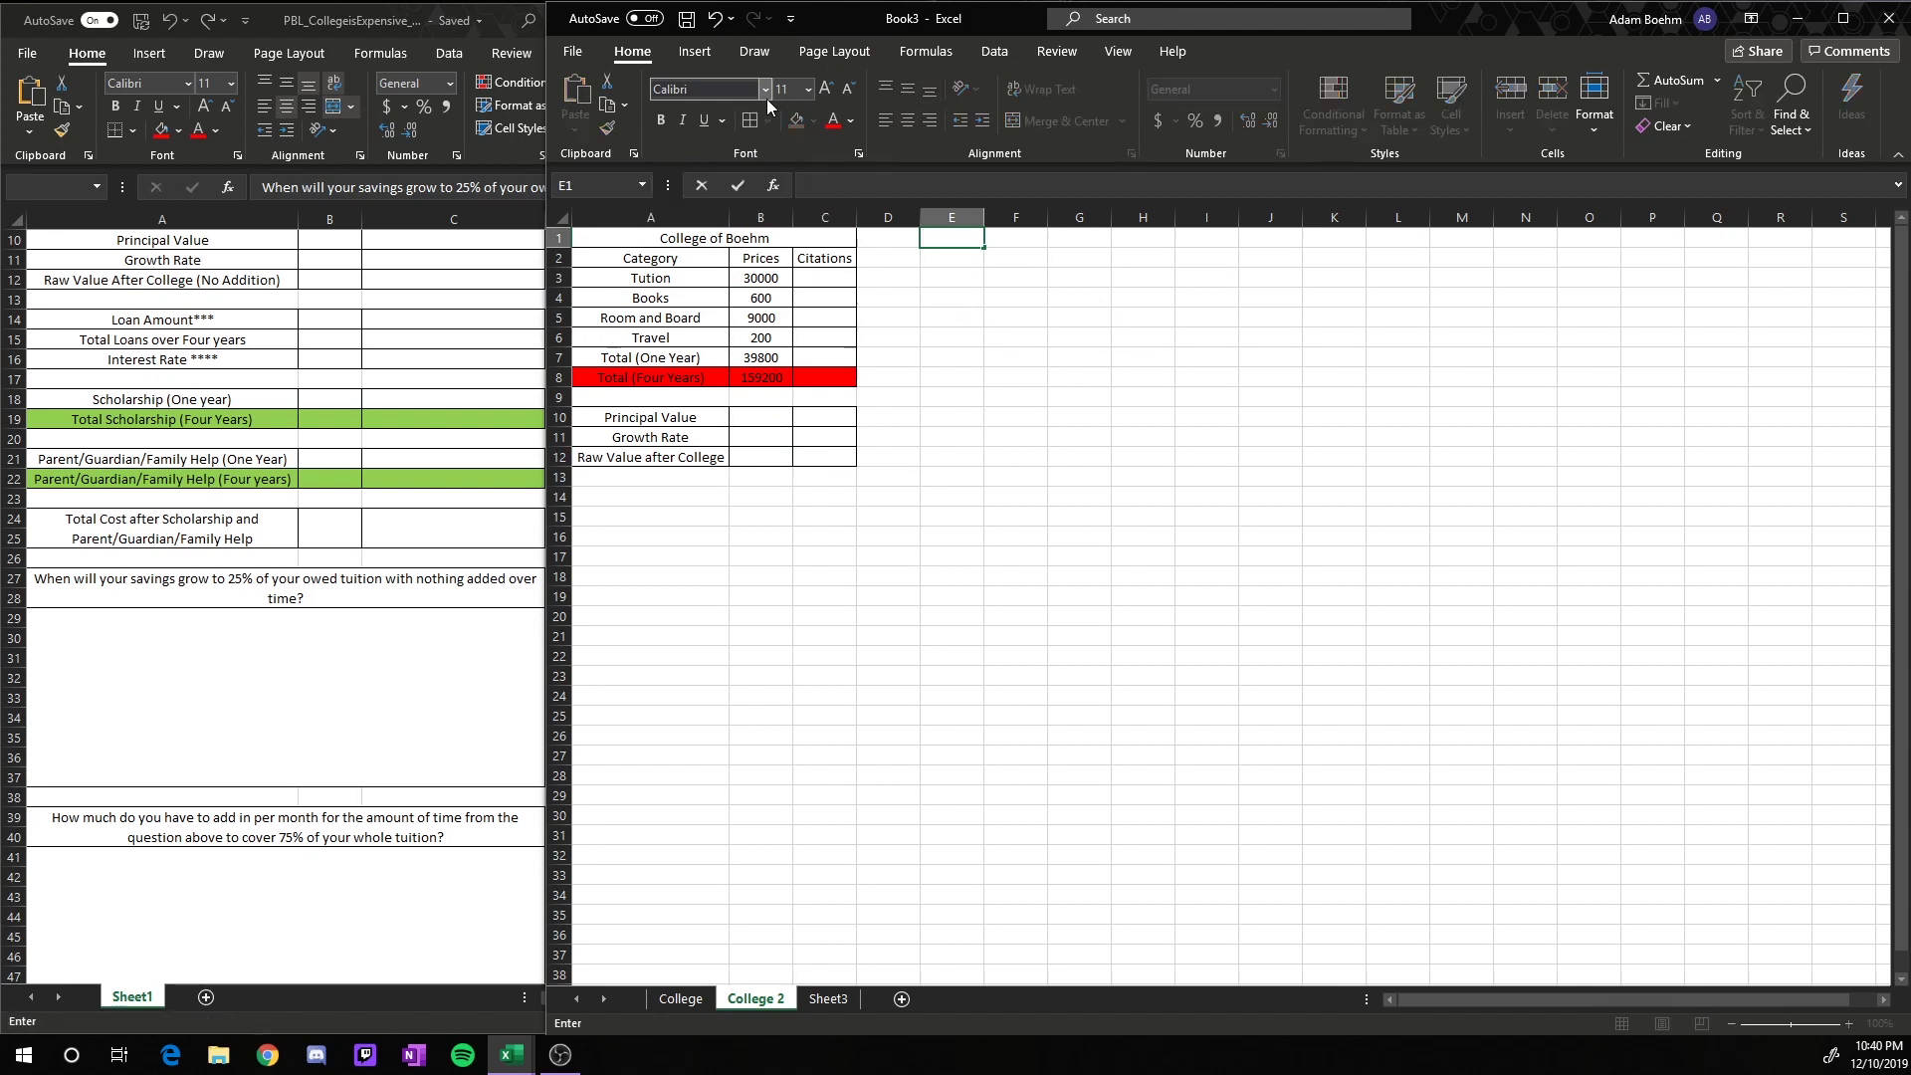
text(Principal Co)
key(BackSpace)
key(BackSpace)
key(BackSpace)
key(Tab)
text(Growth)
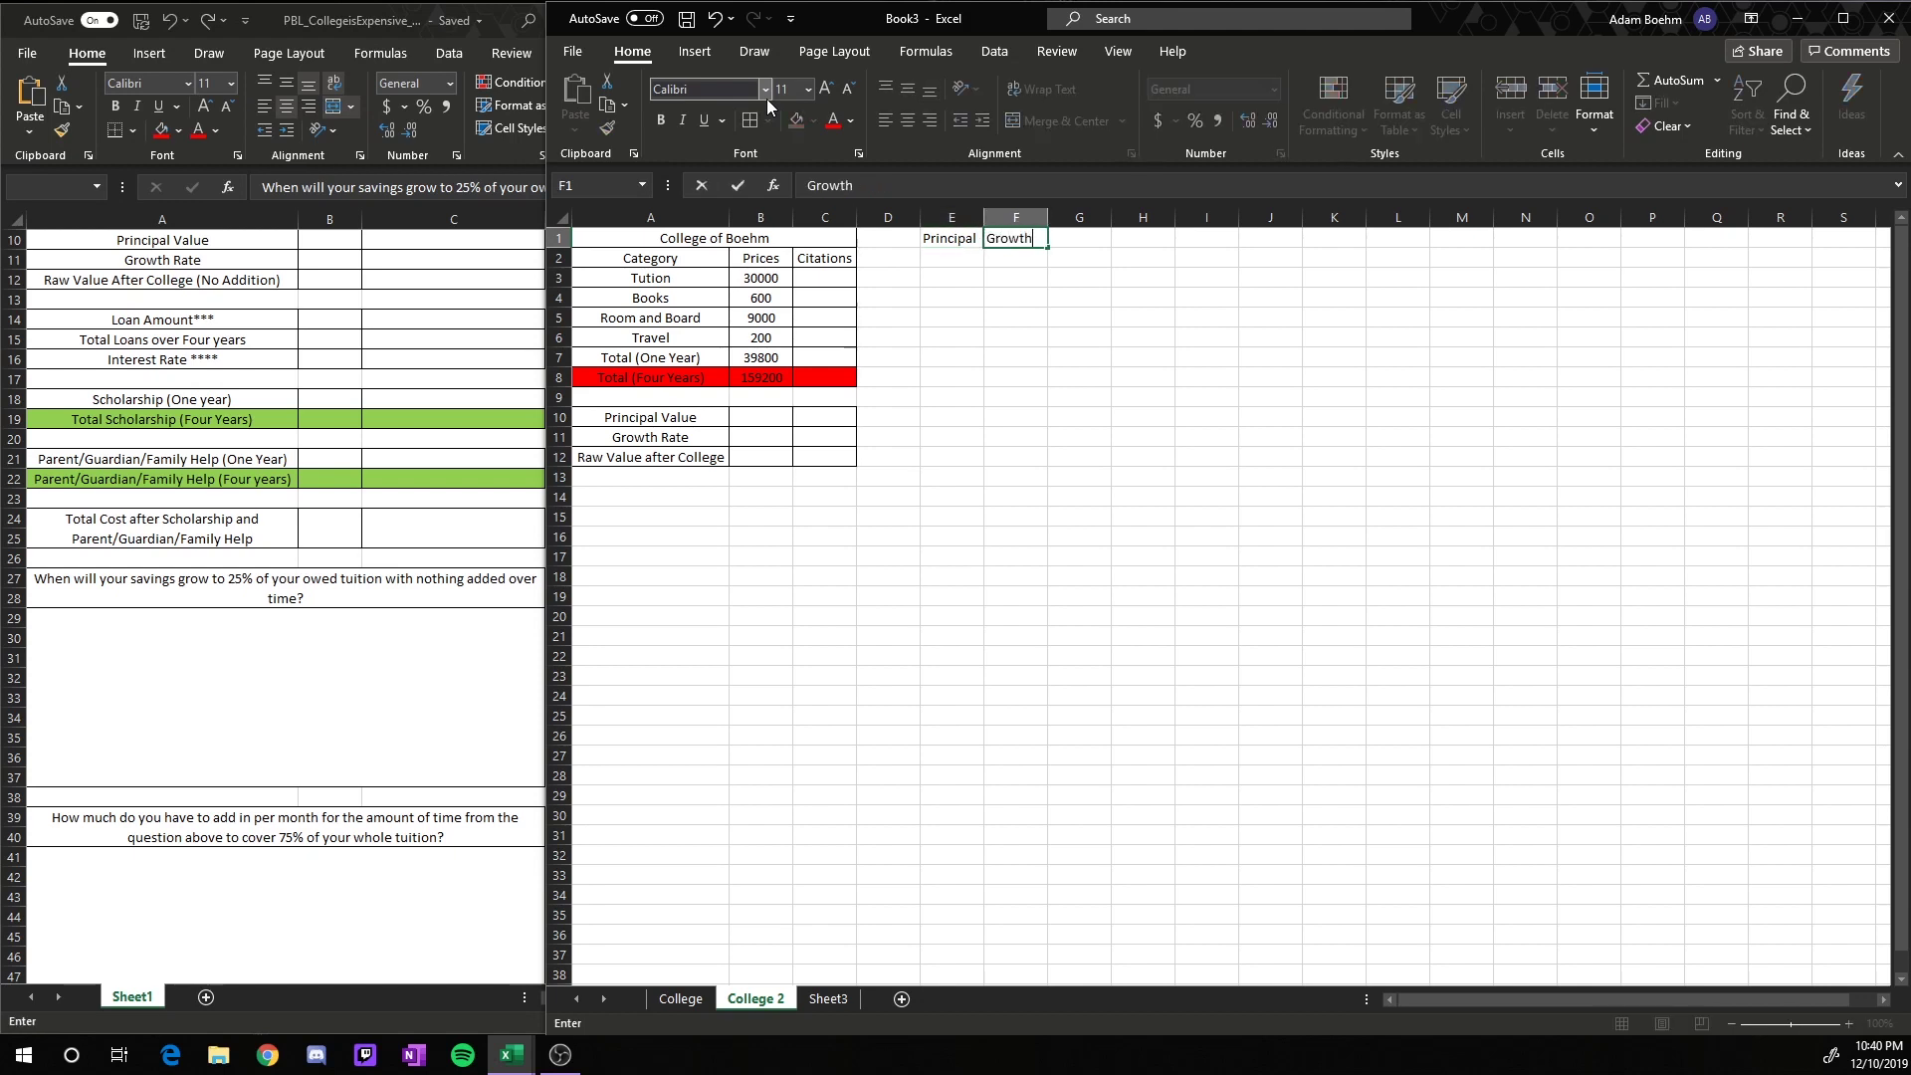
key(Return)
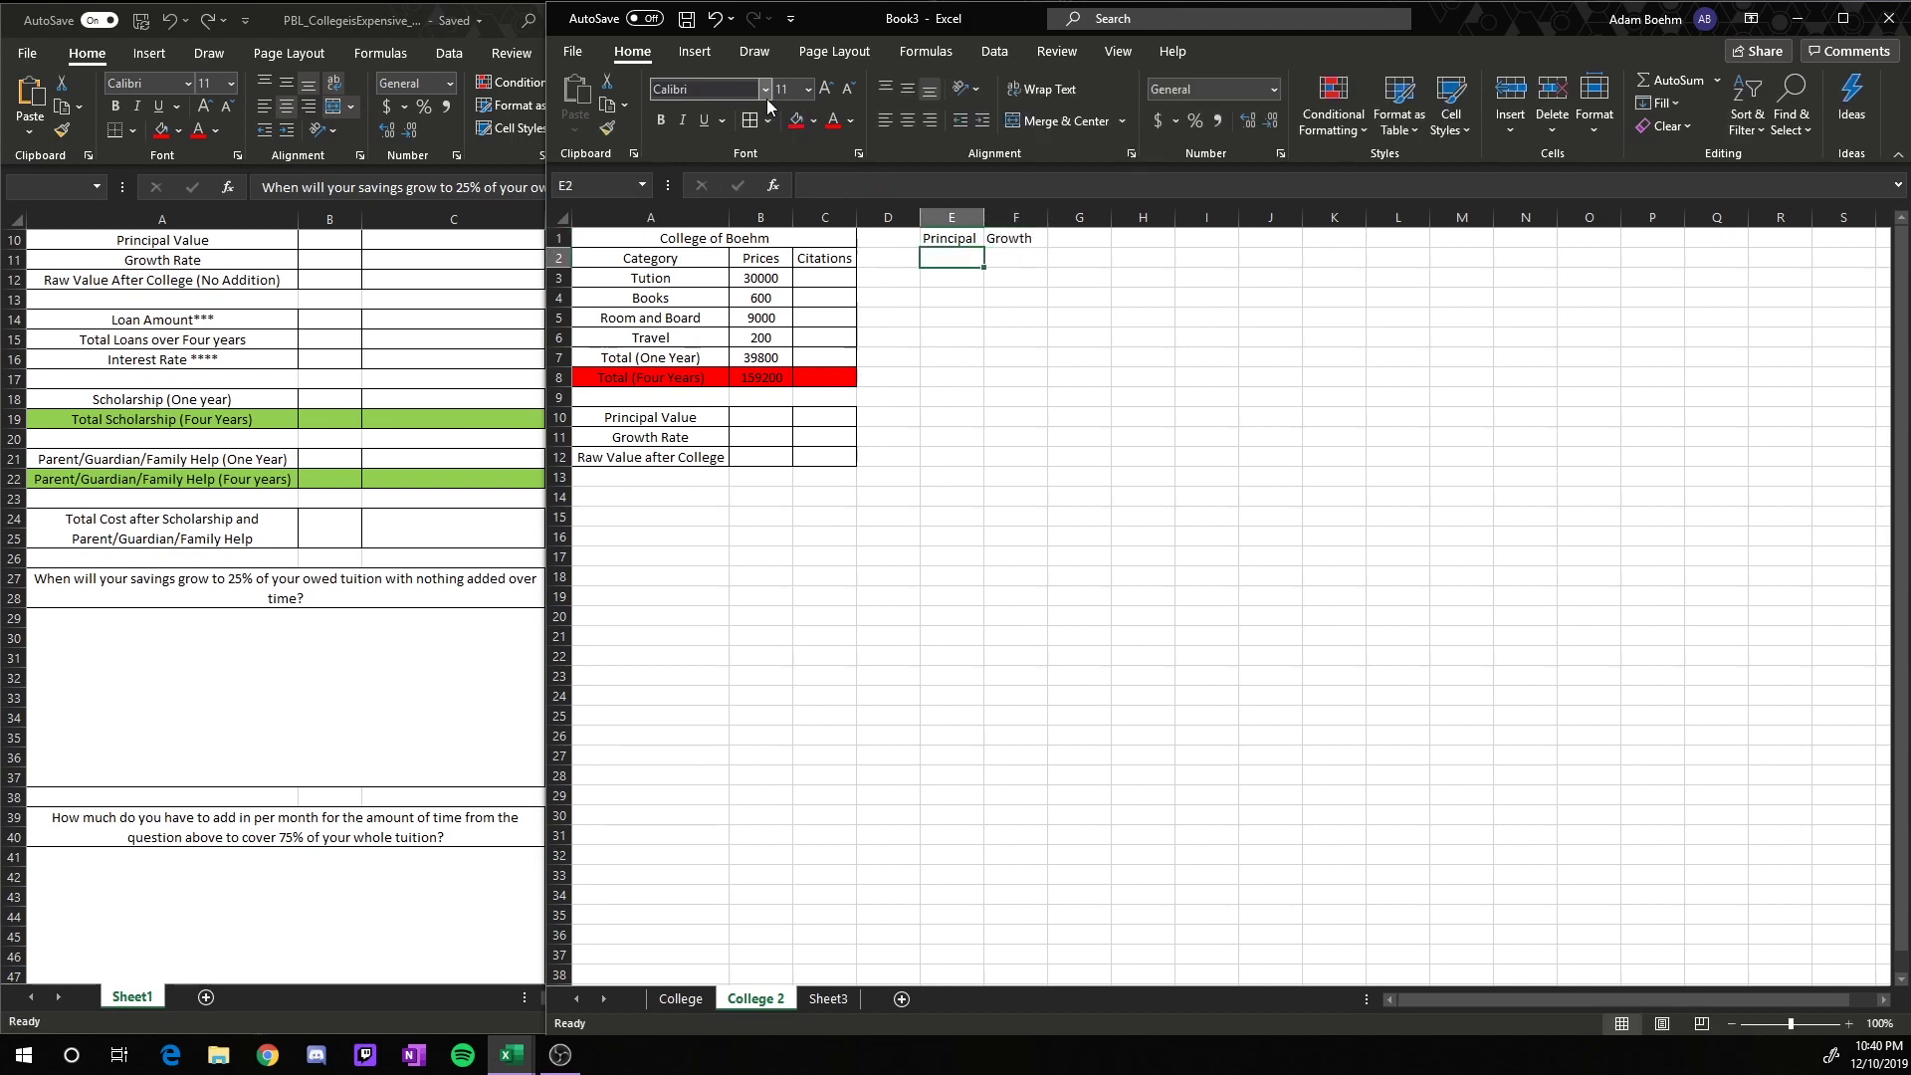
Enter 10000 as the starting principal in cell E2.
text(100)
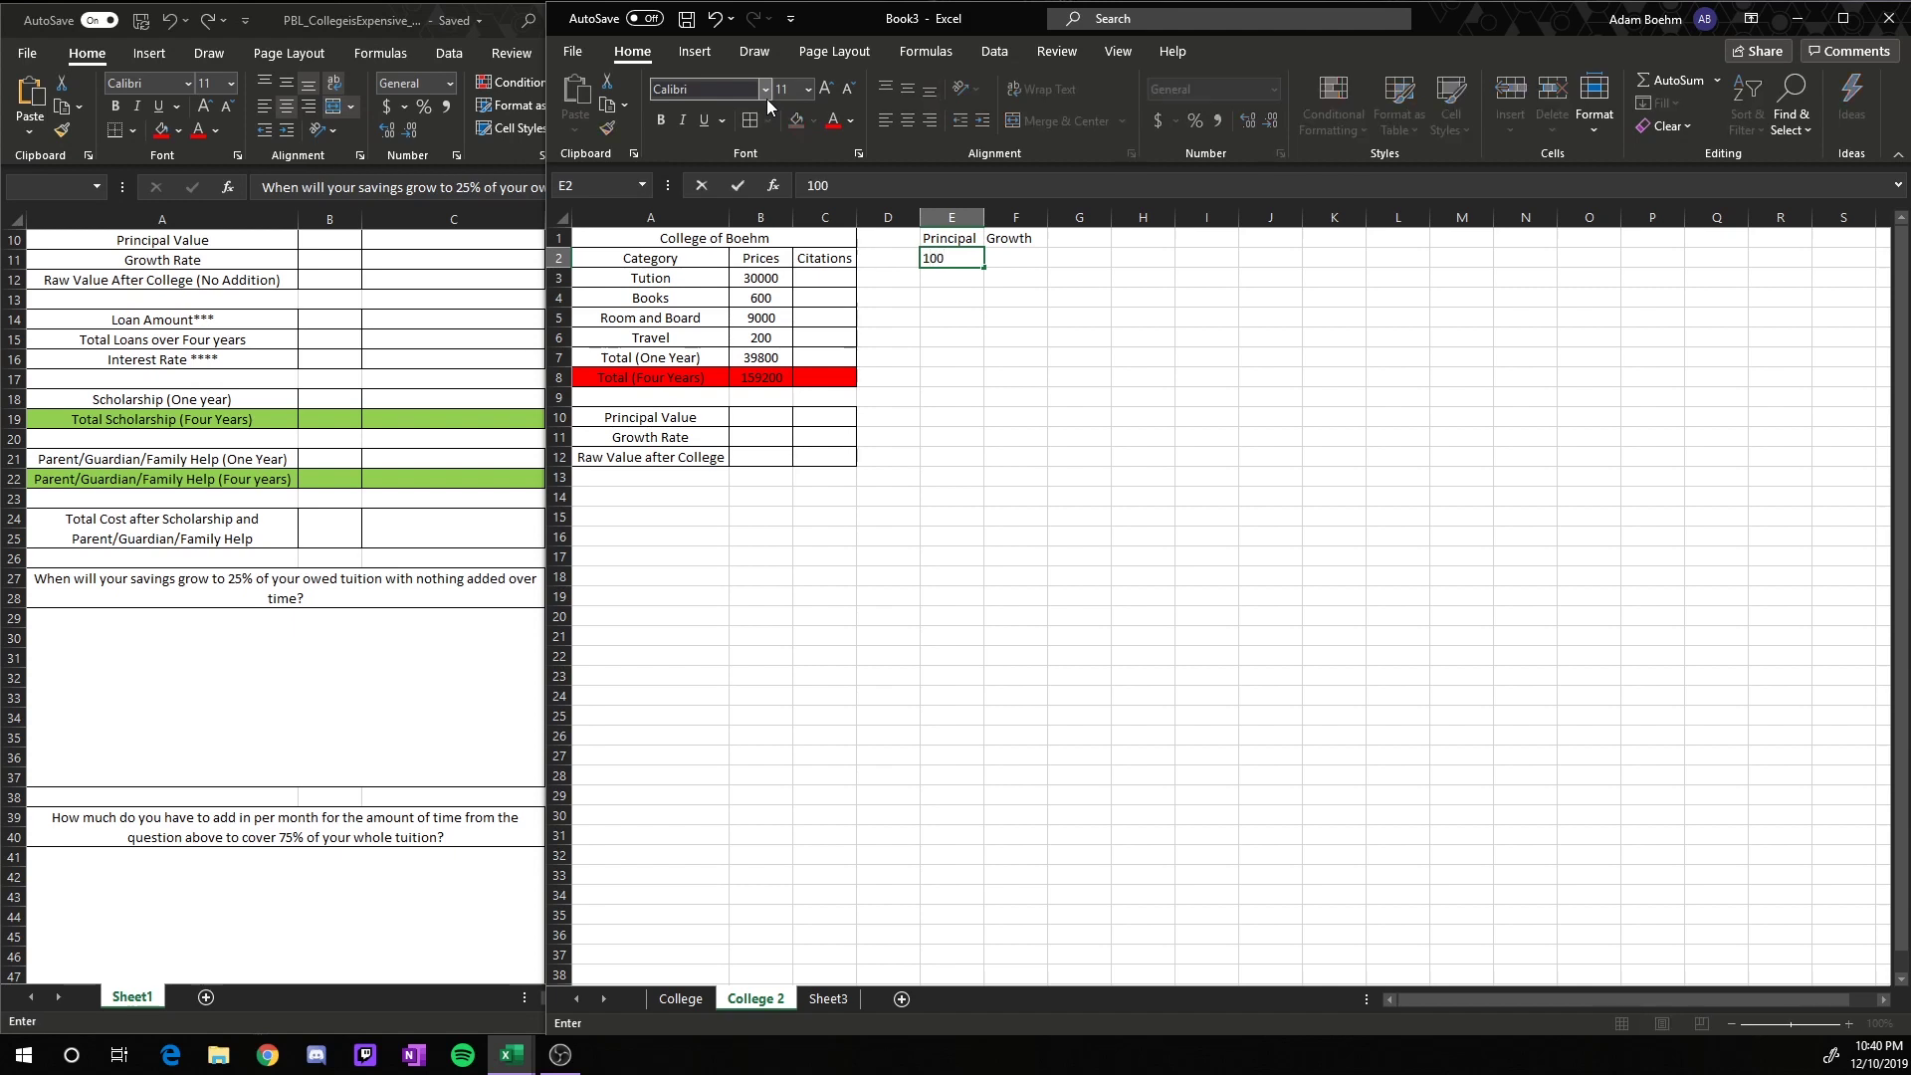
text(00)
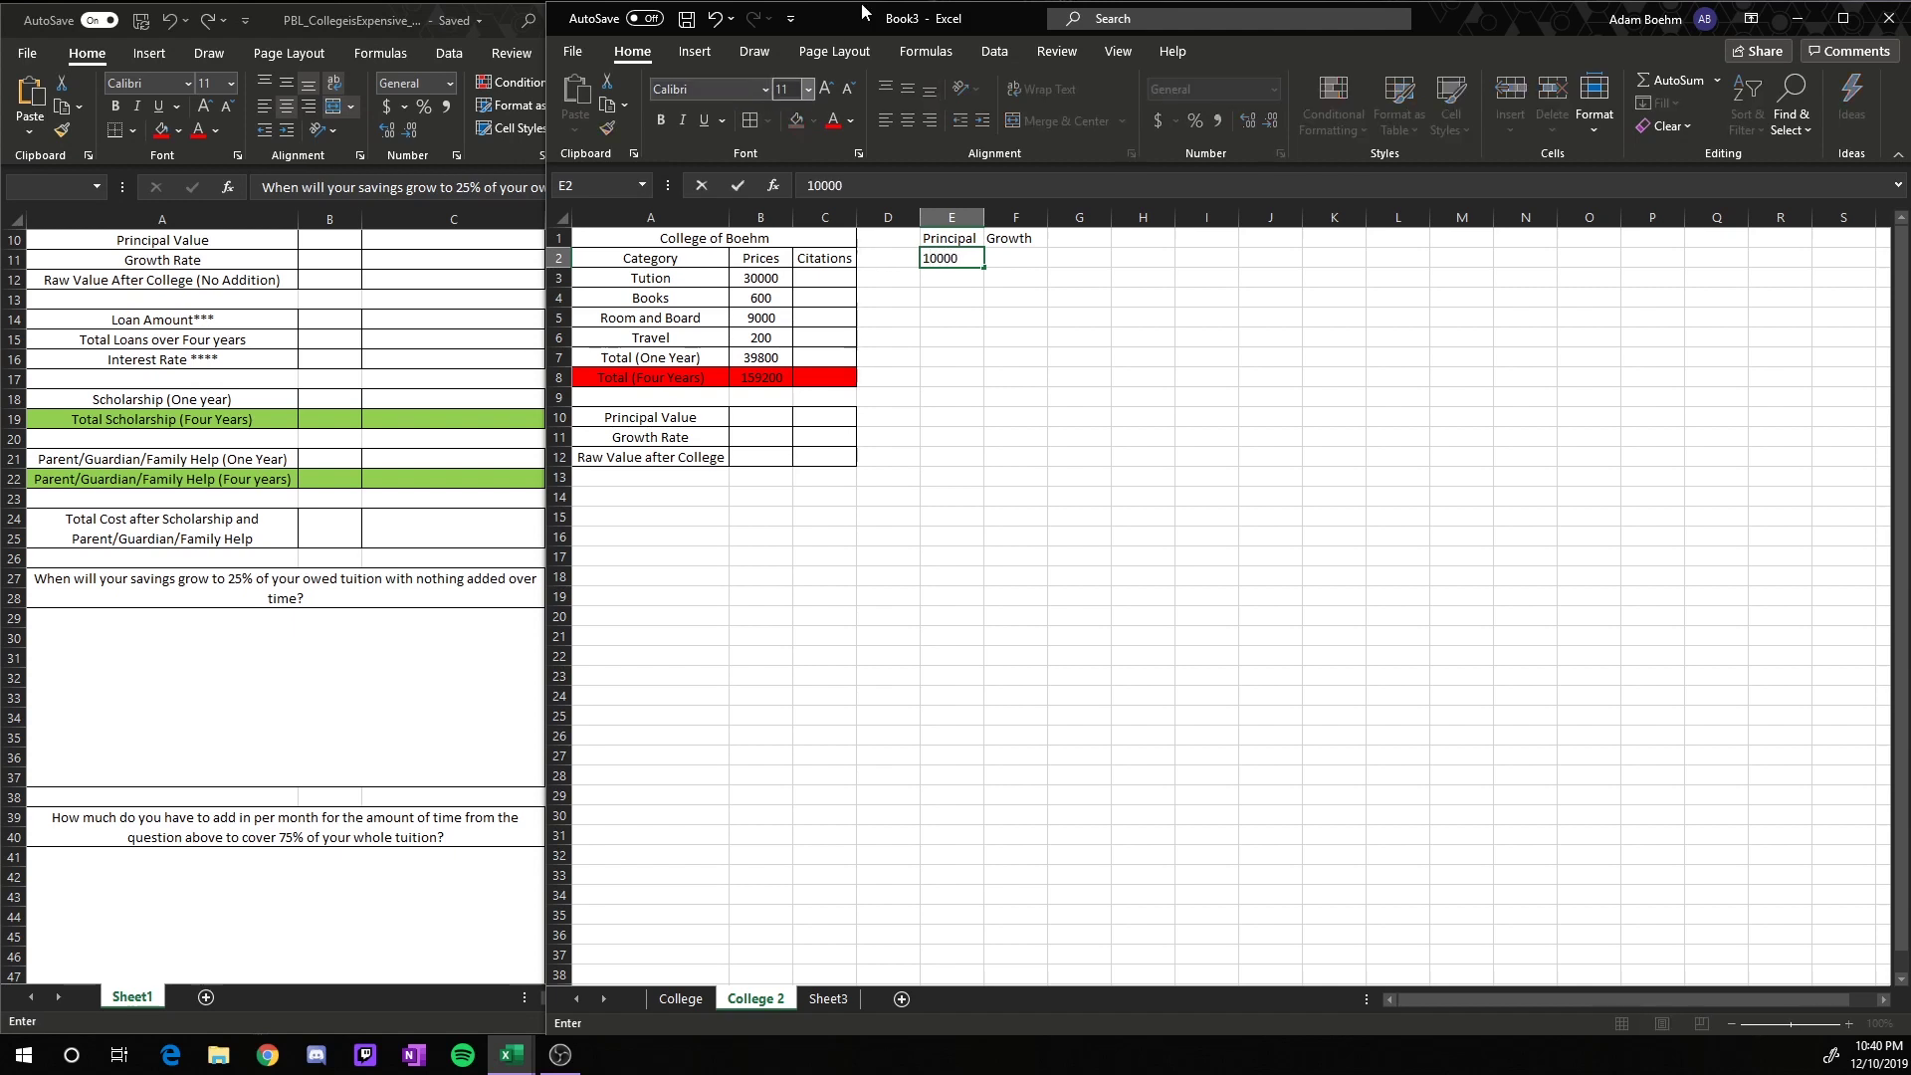
click(1042, 258)
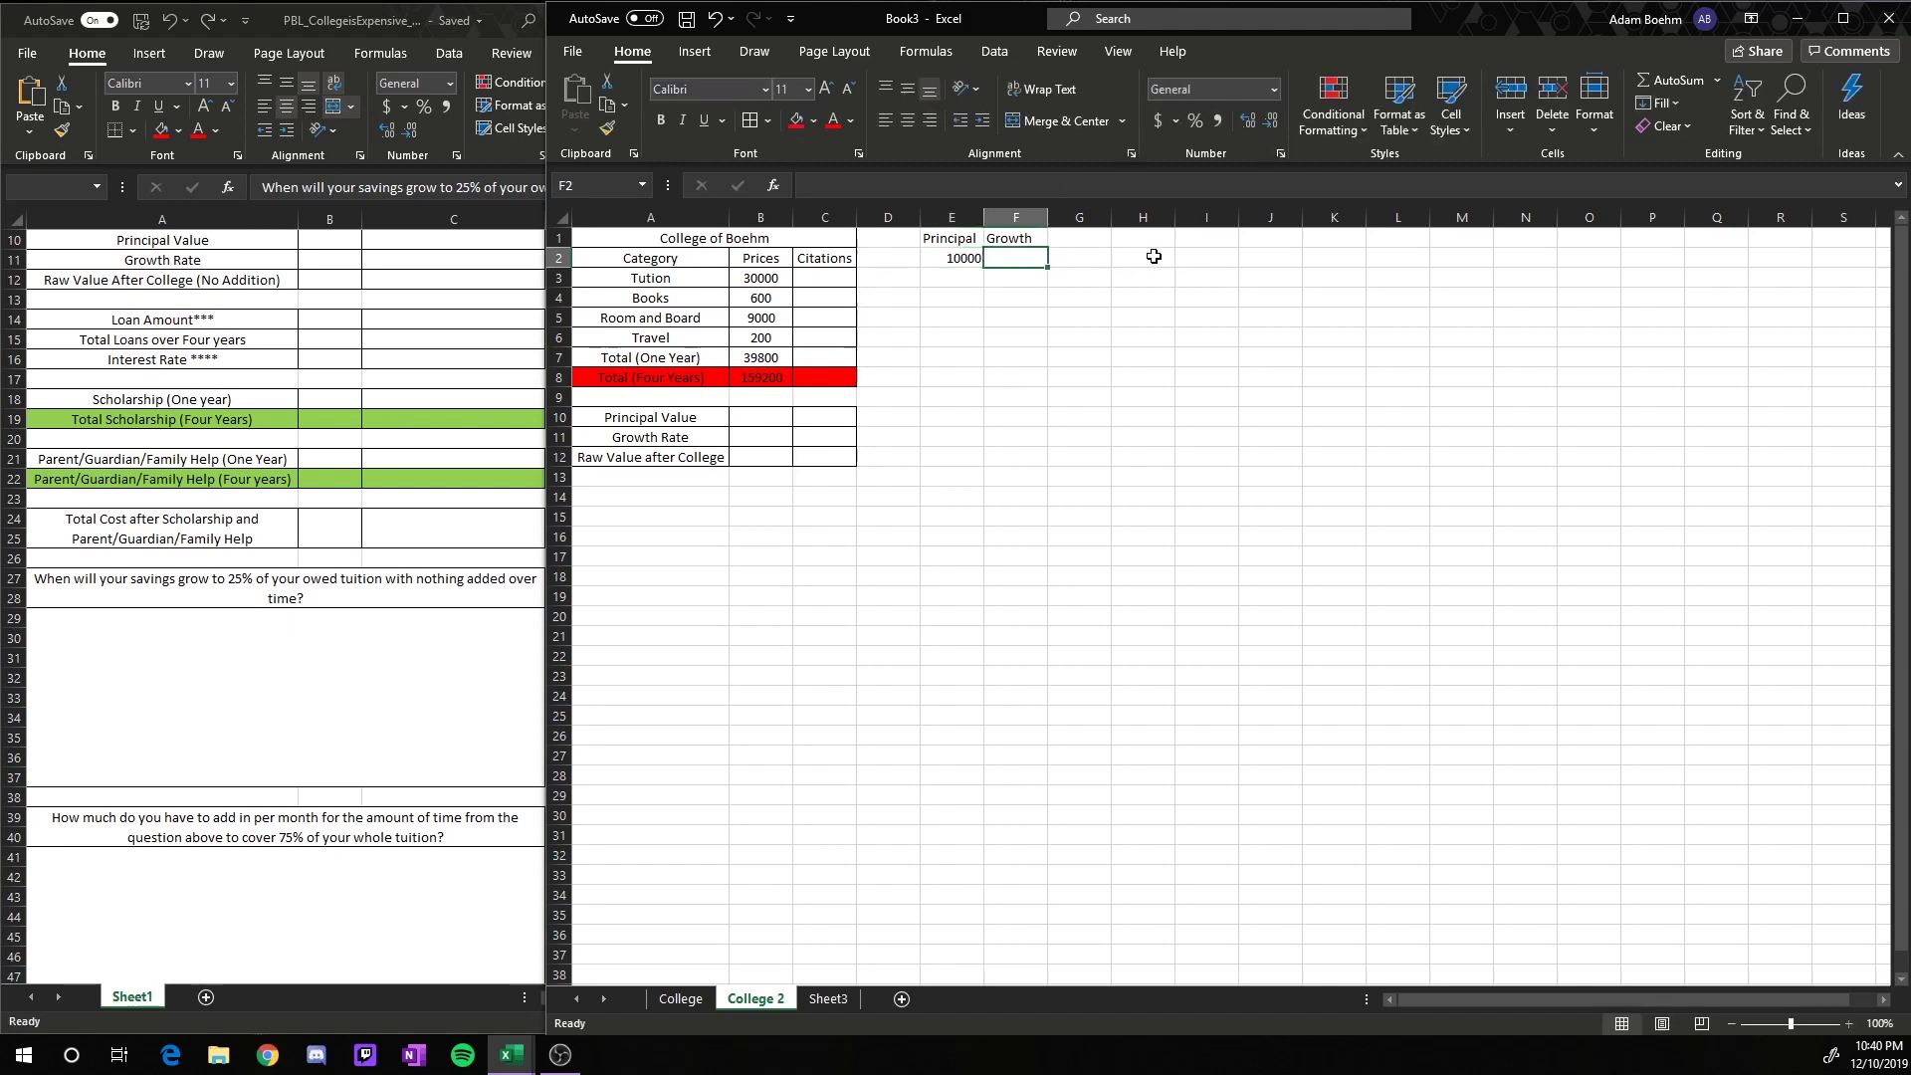
Enter the growth rate 0.03 in cell H2 and the compounding count 12 in cell I2.
click(1154, 257)
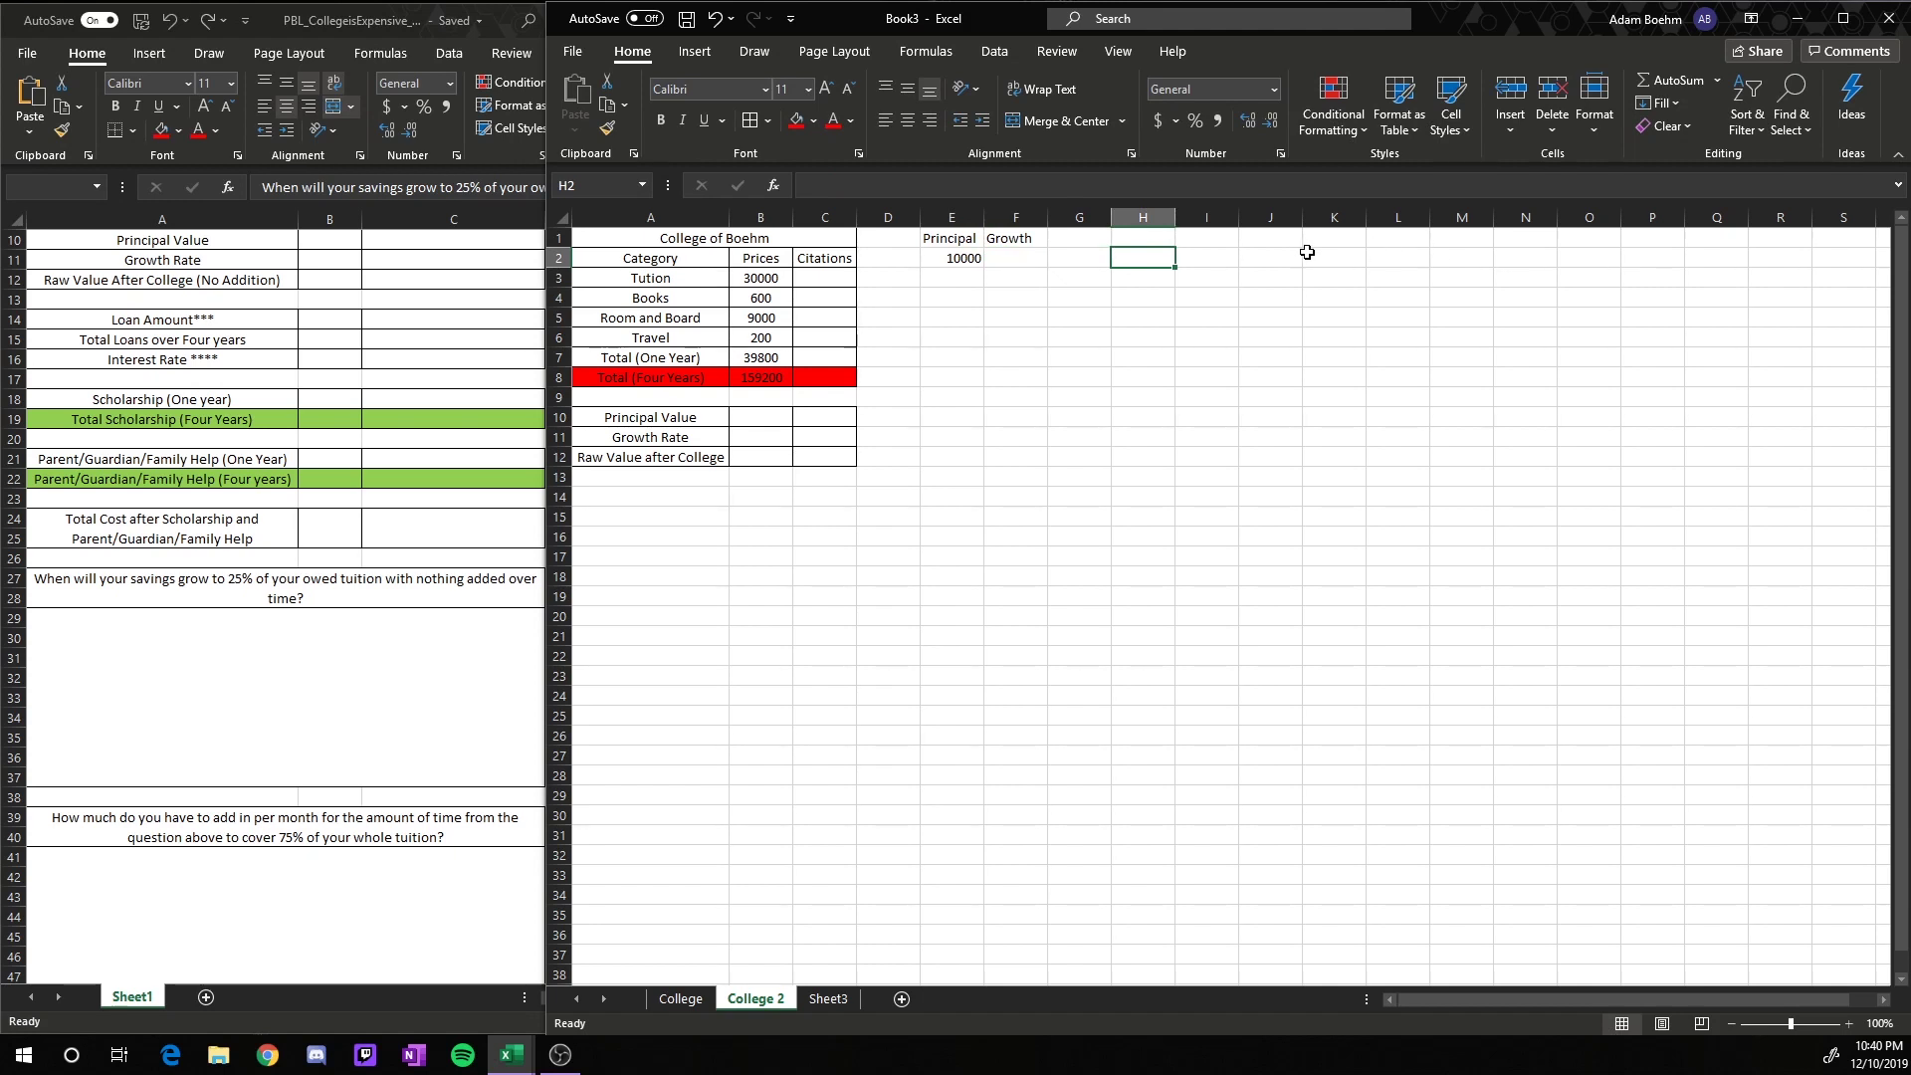
text(0)
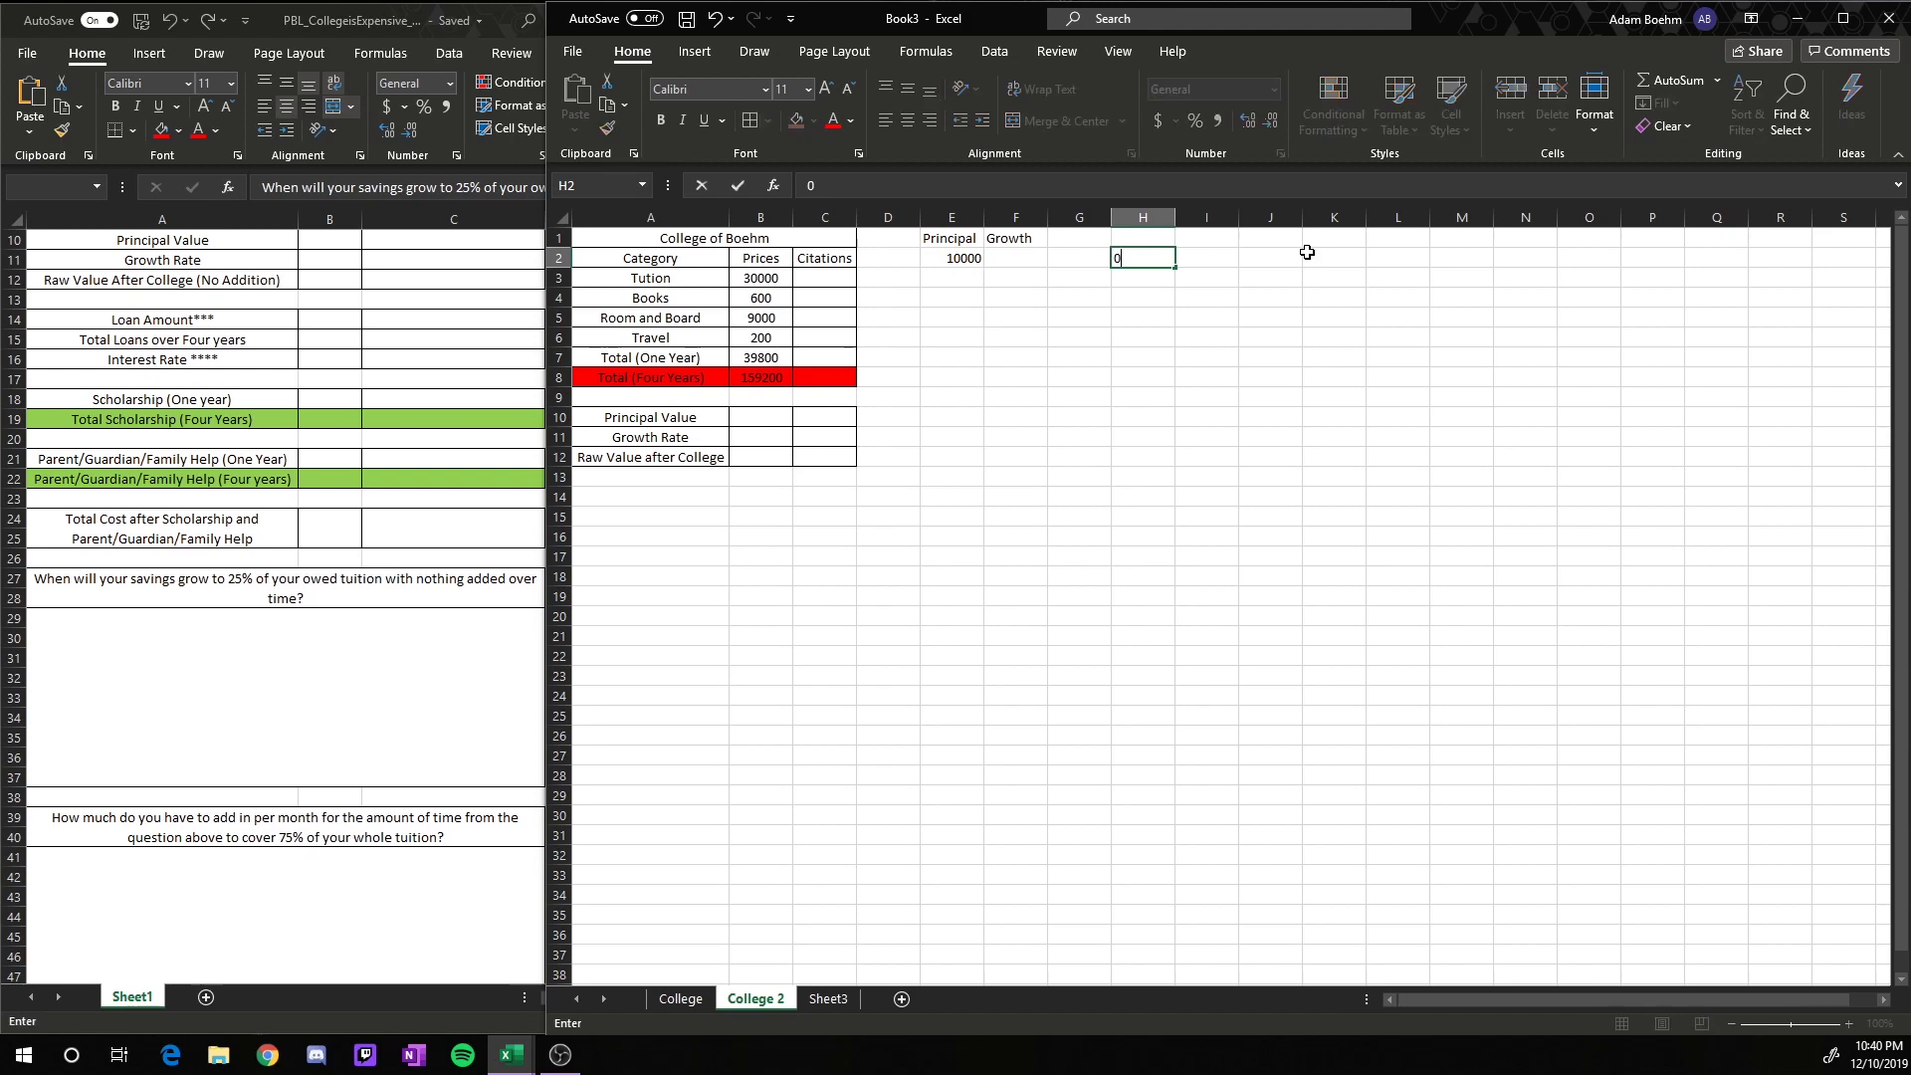
text(.03)
key(Tab)
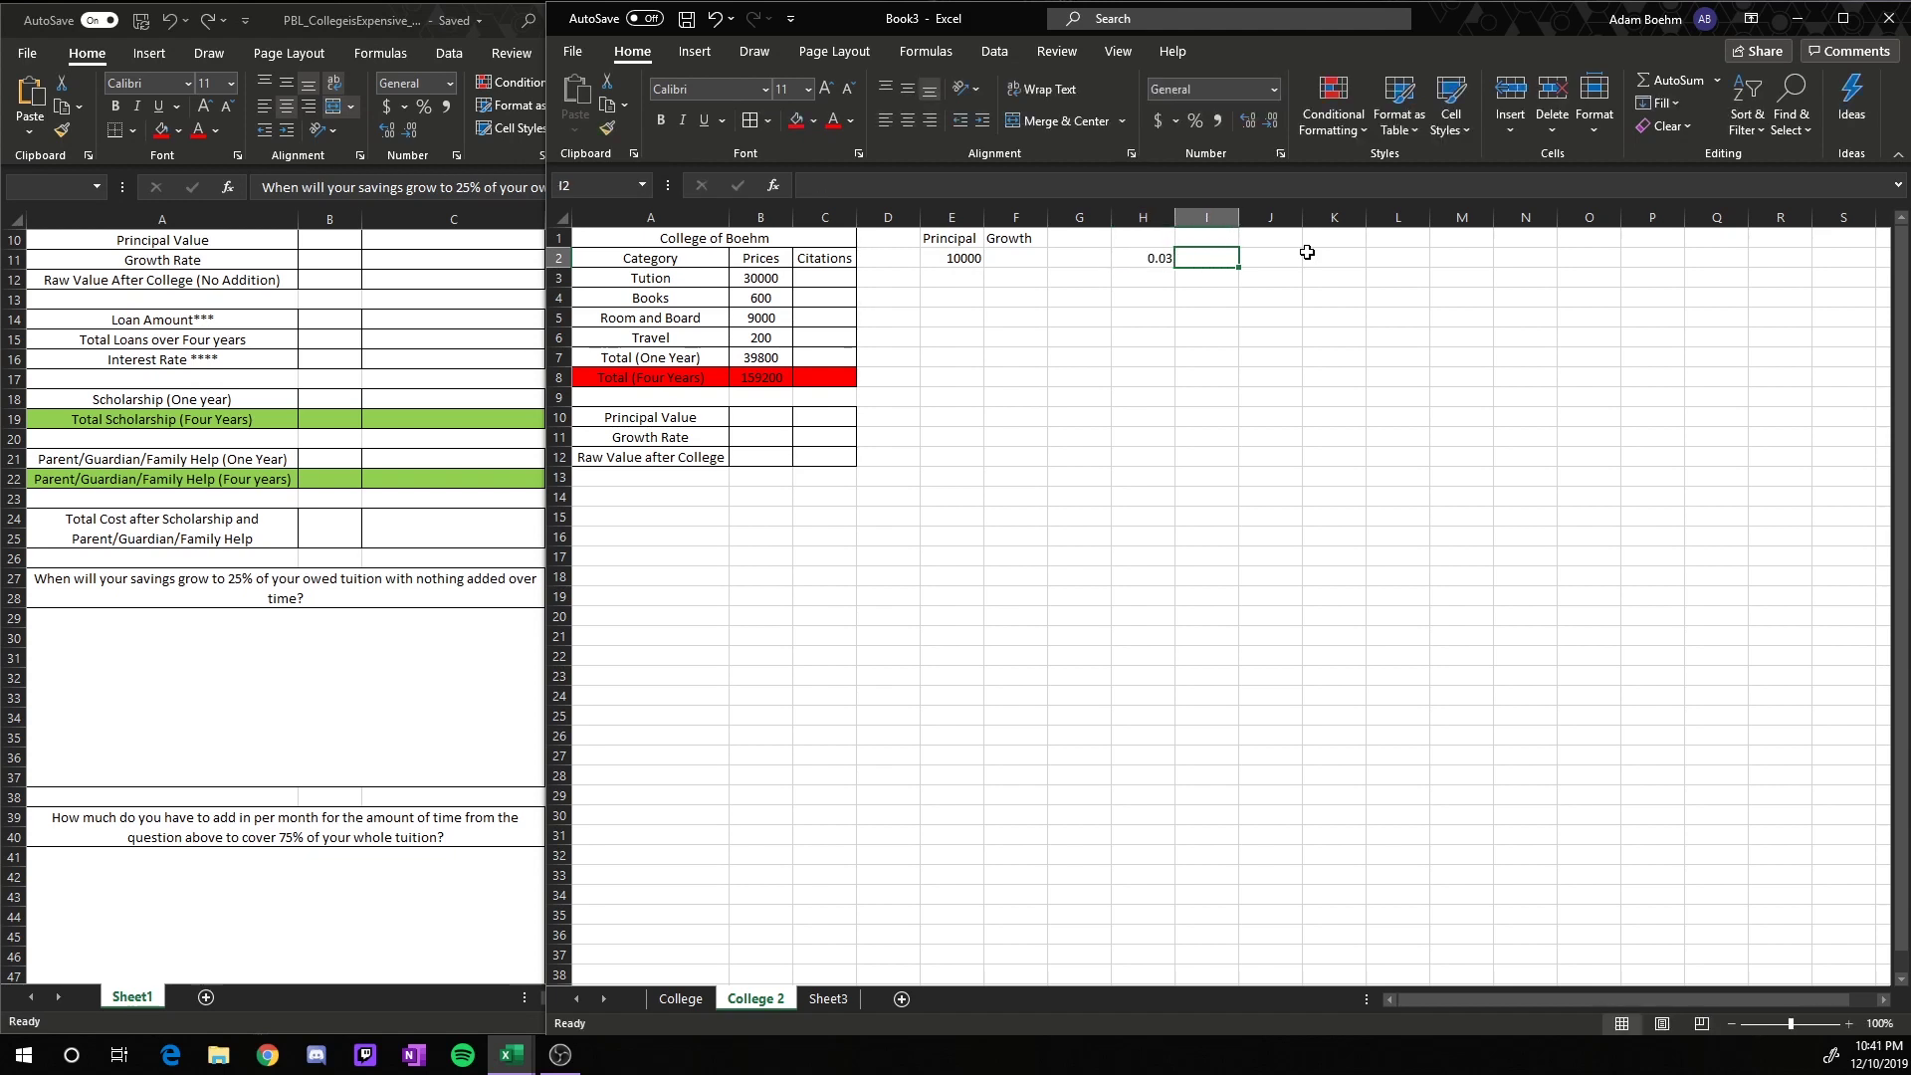
text(12)
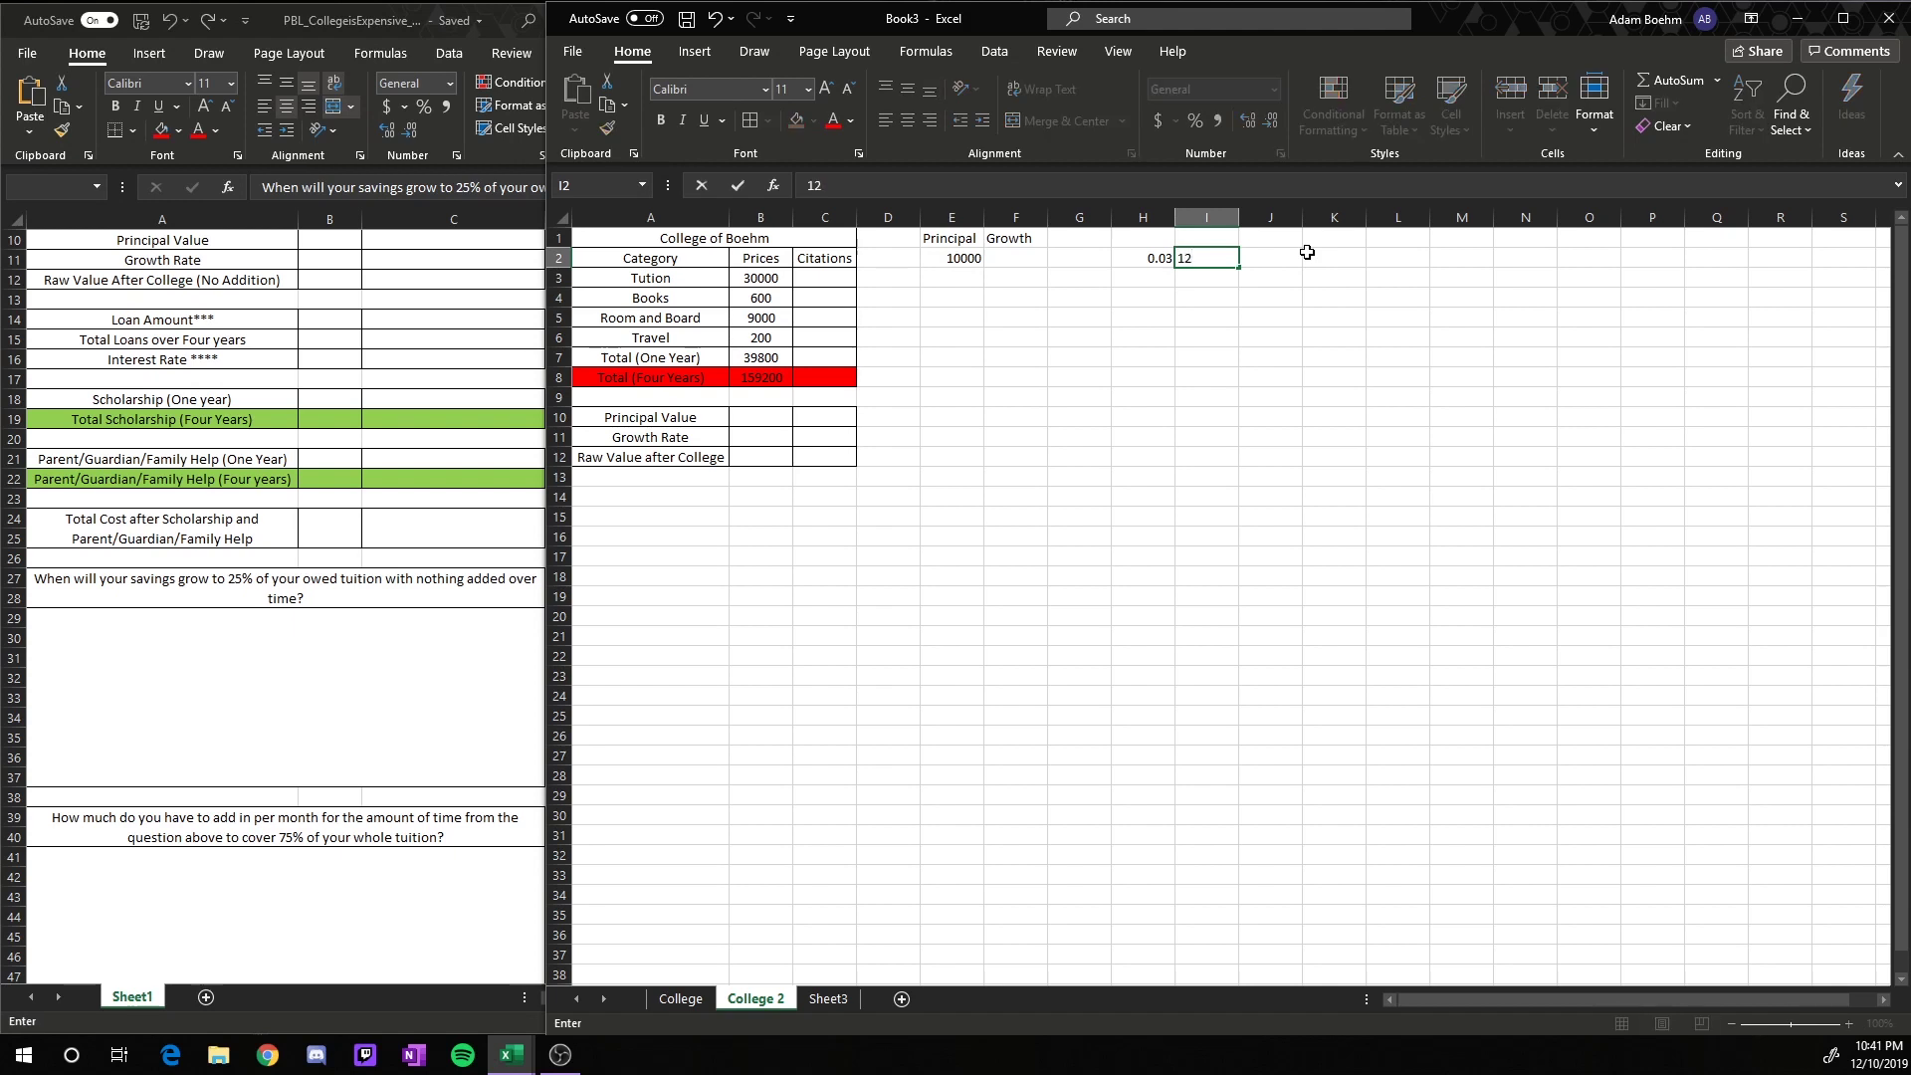
key(Tab)
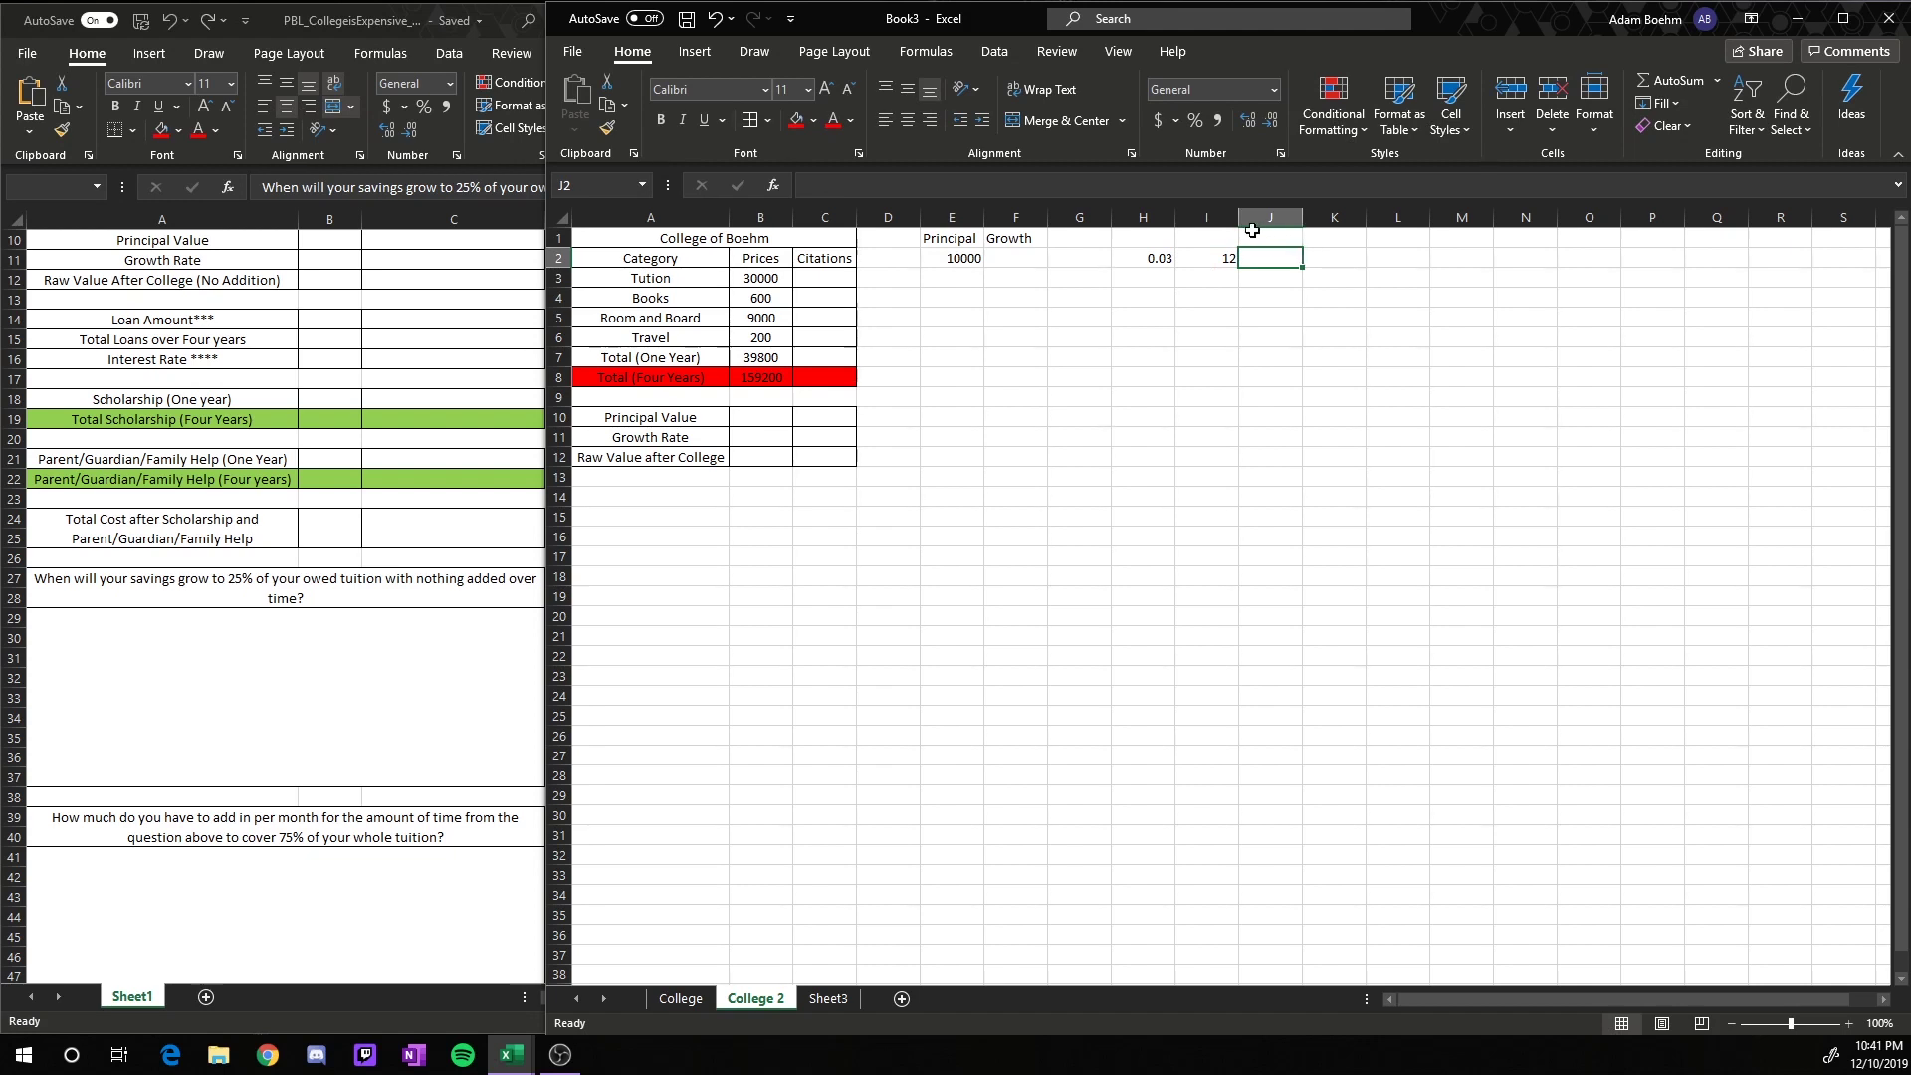
Enter the monthly compound growth formula =E2*(1+(0.03/12))^(12*(1/12)) in cell F2 of College 2.
click(1019, 259)
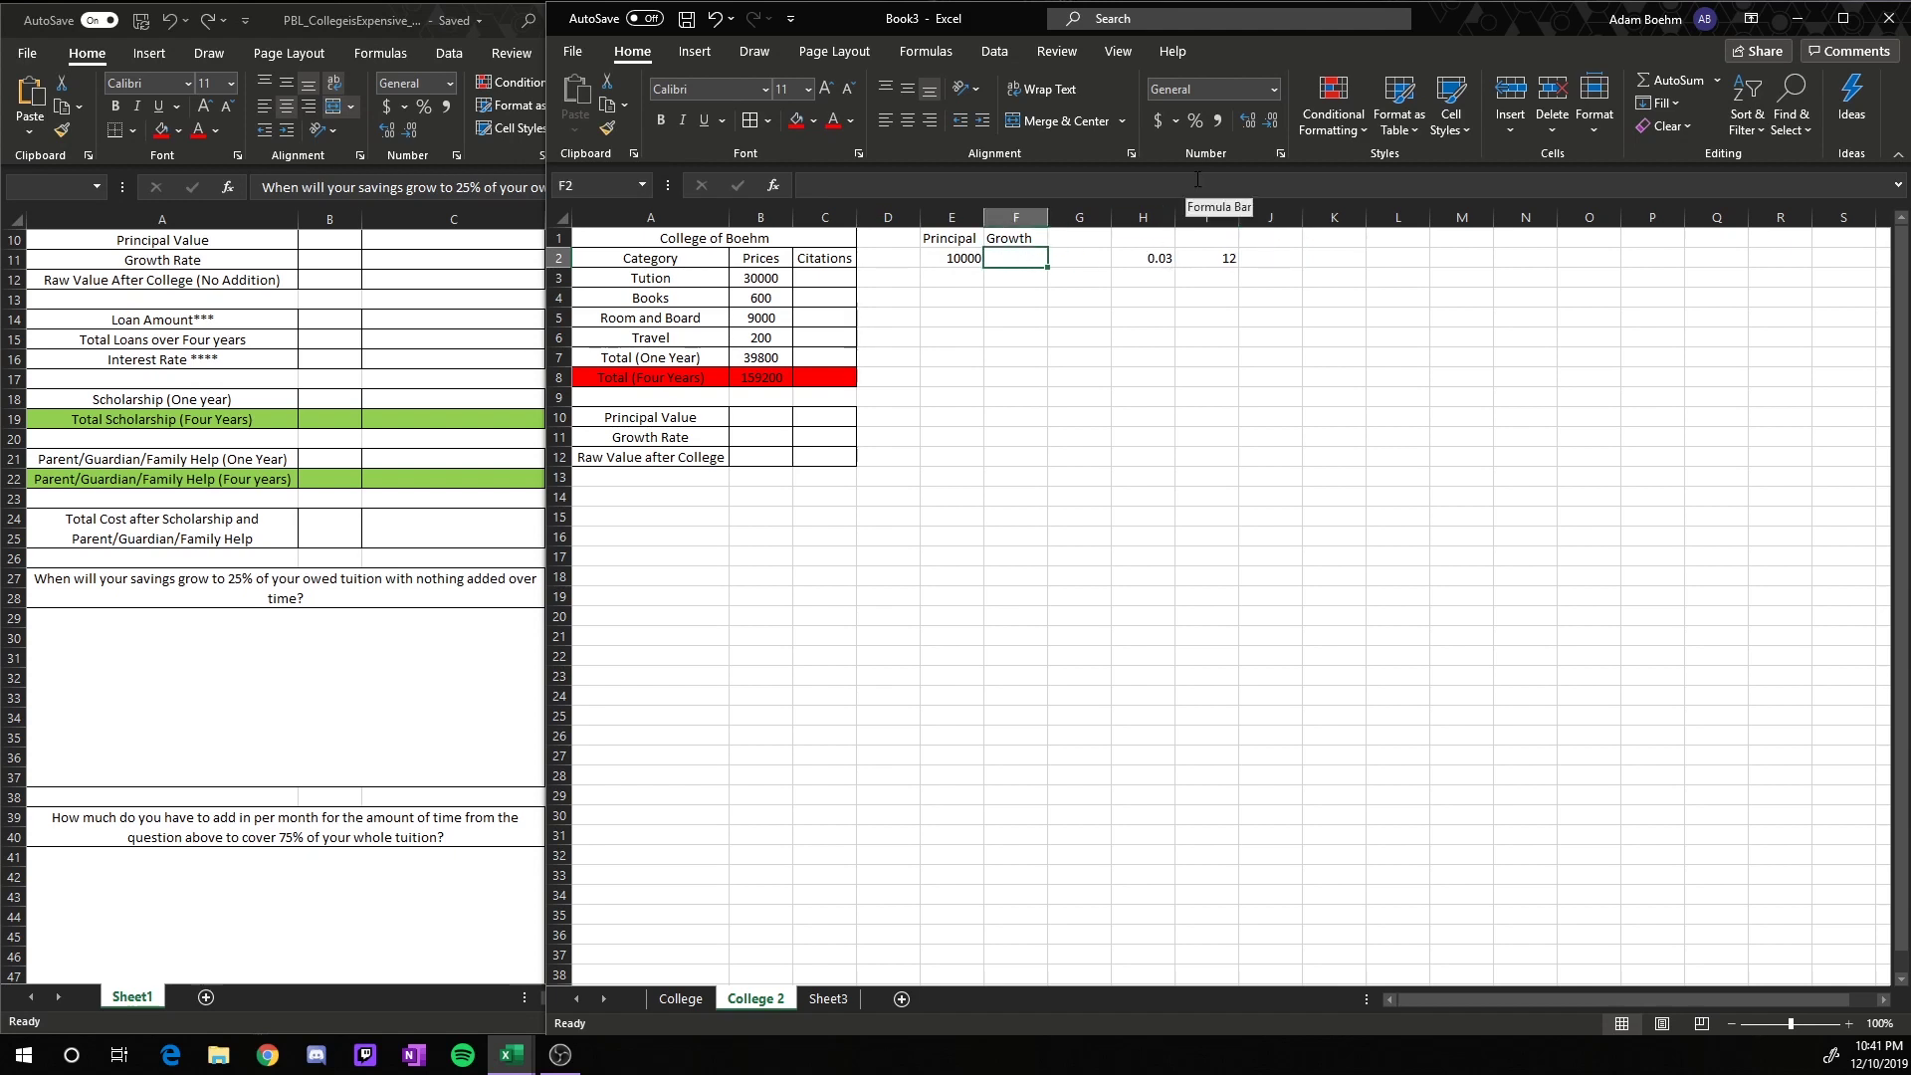
text(=)
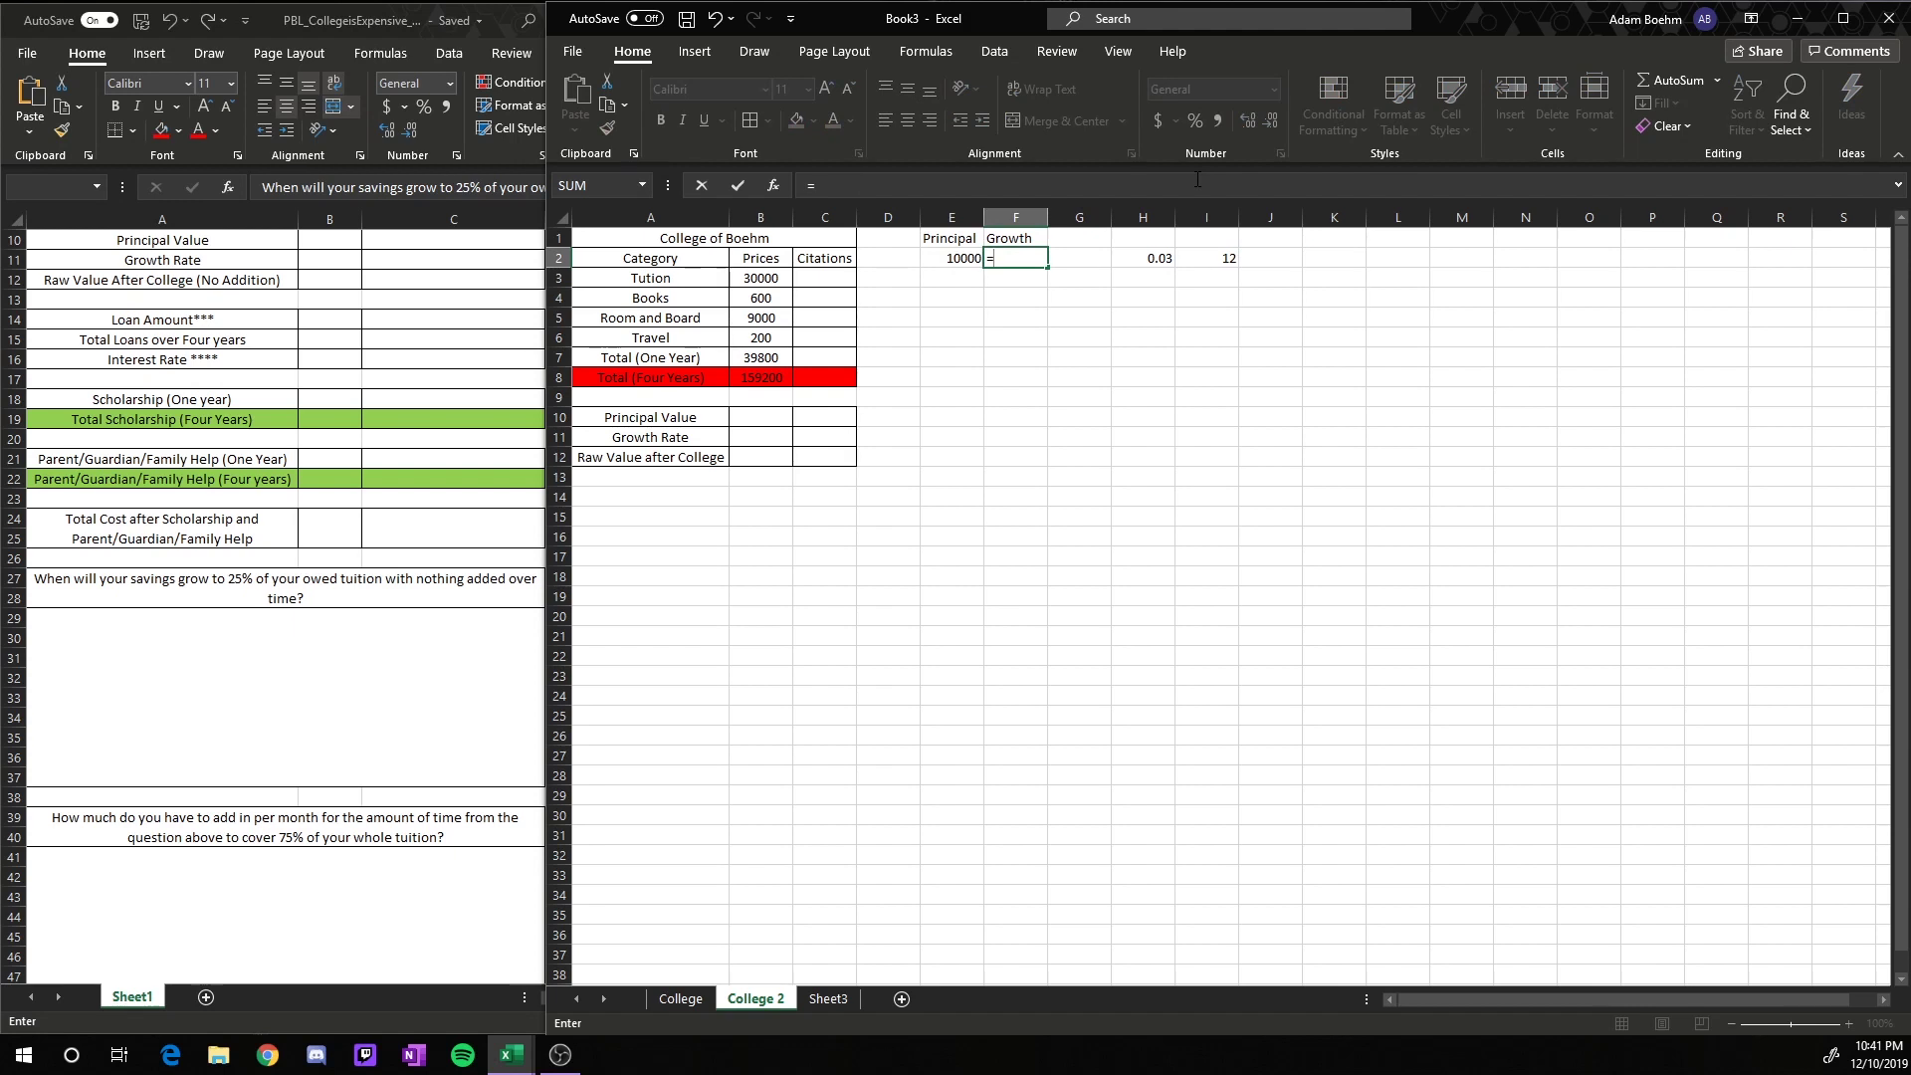
click(971, 259)
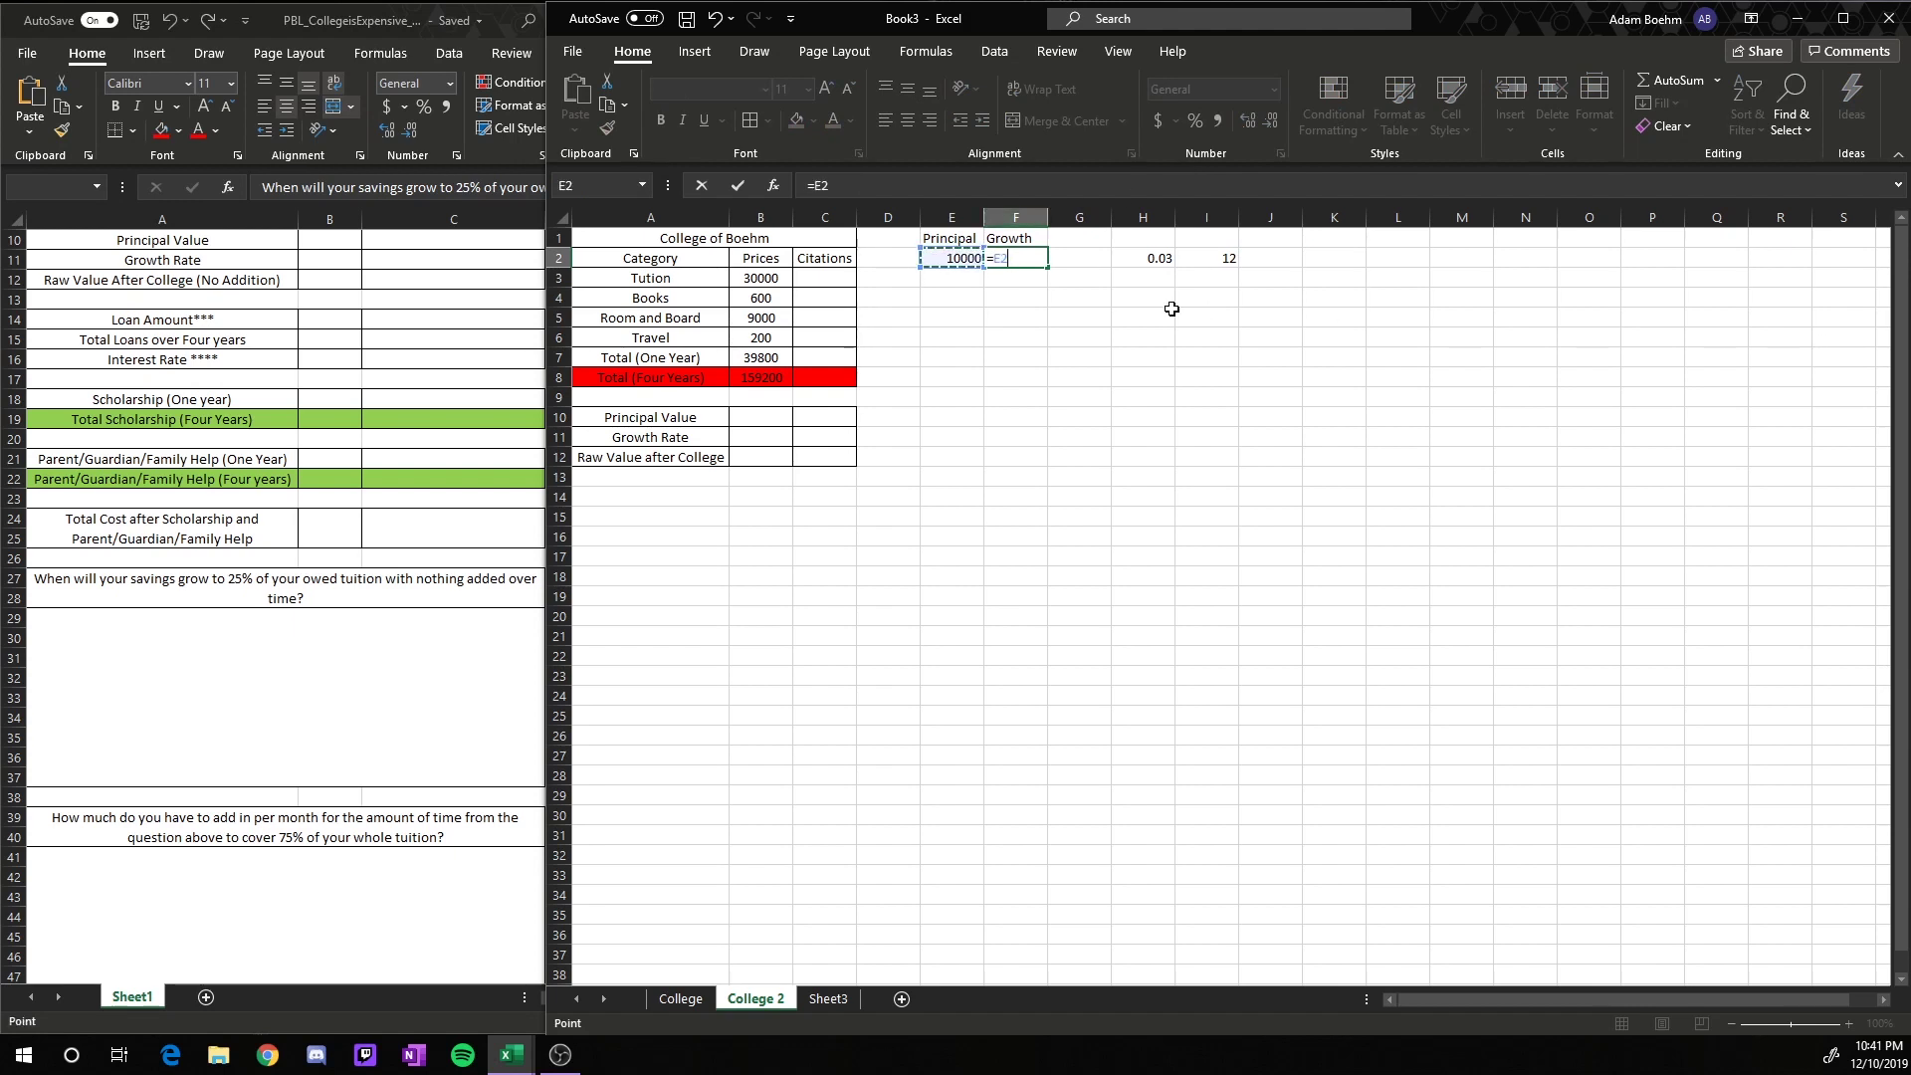
text(*(1+0.0)
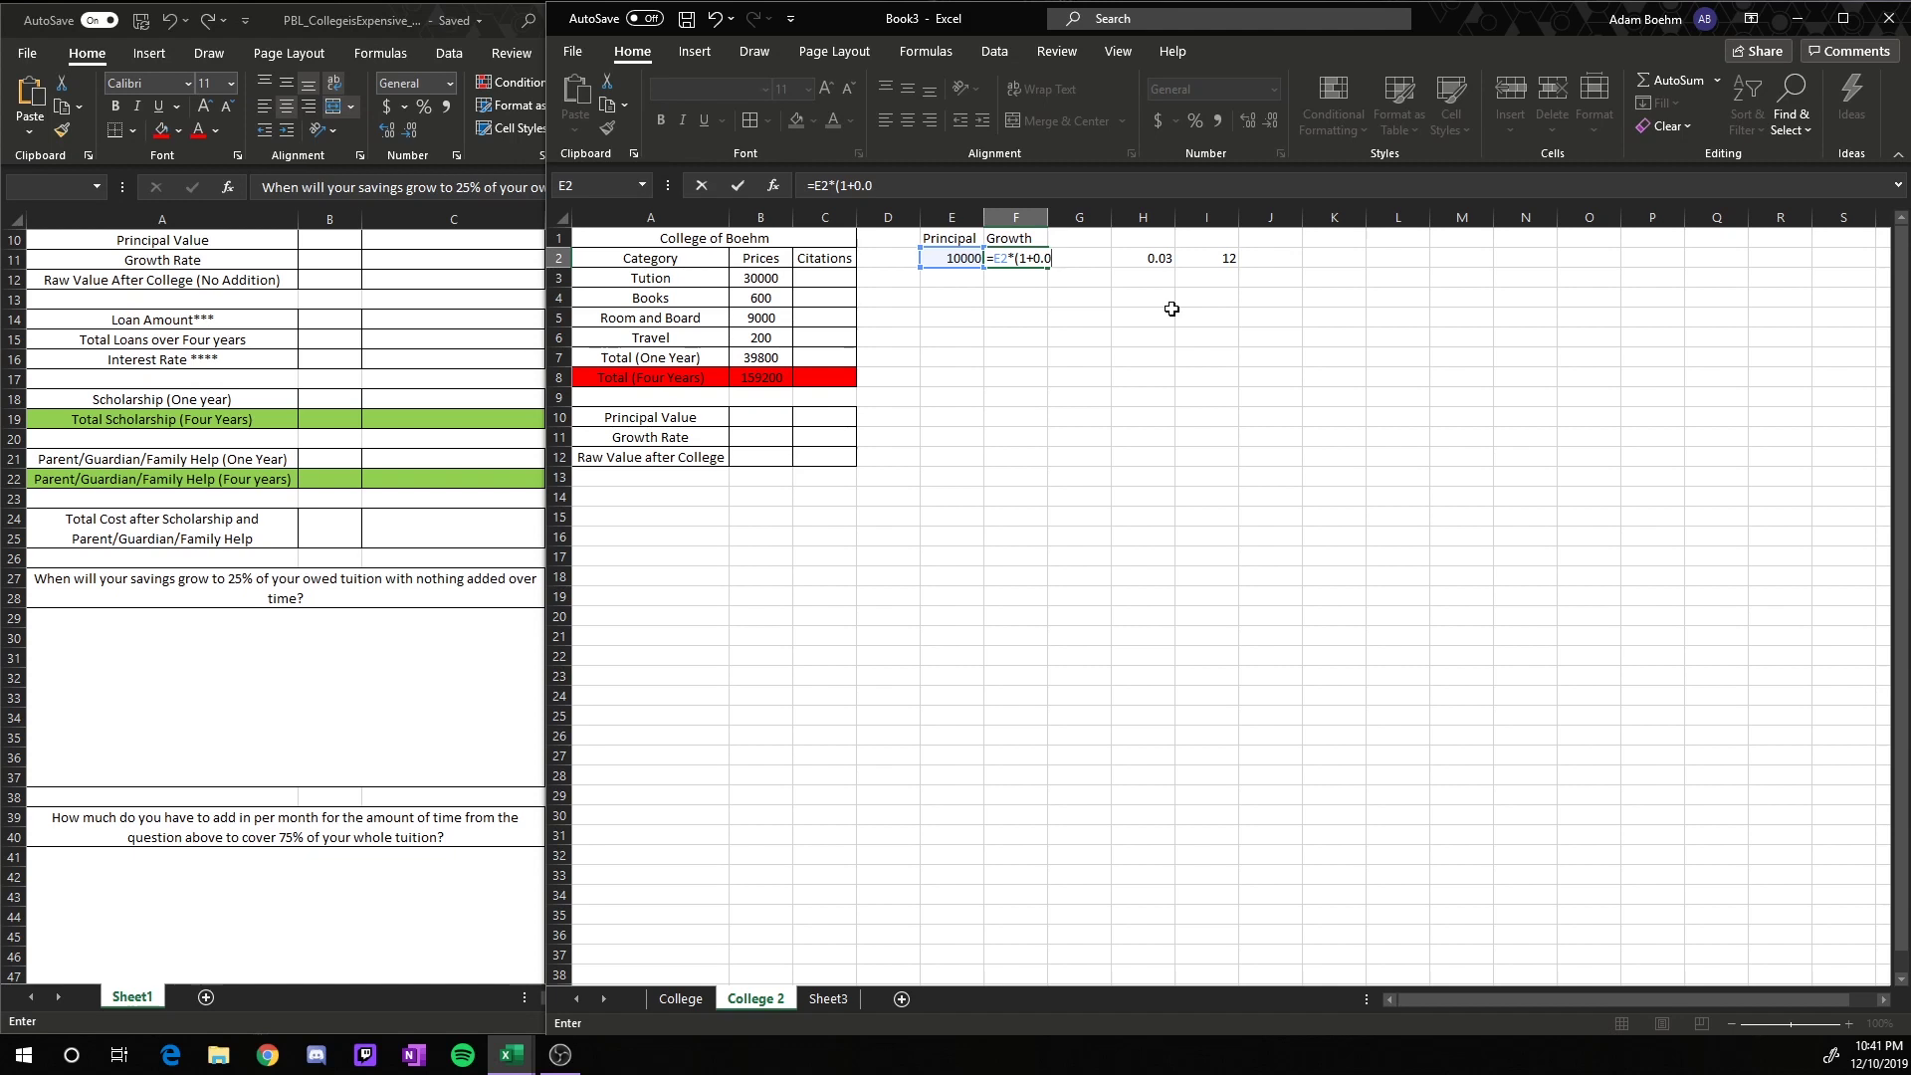
key(BackSpace)
key(BackSpace)
key(BackSpace)
text((0.03)
text(/)
text(12)
text())
text())
text(^)
text(()
text(1+)
text(()
key(BackSpace)
text(12*()
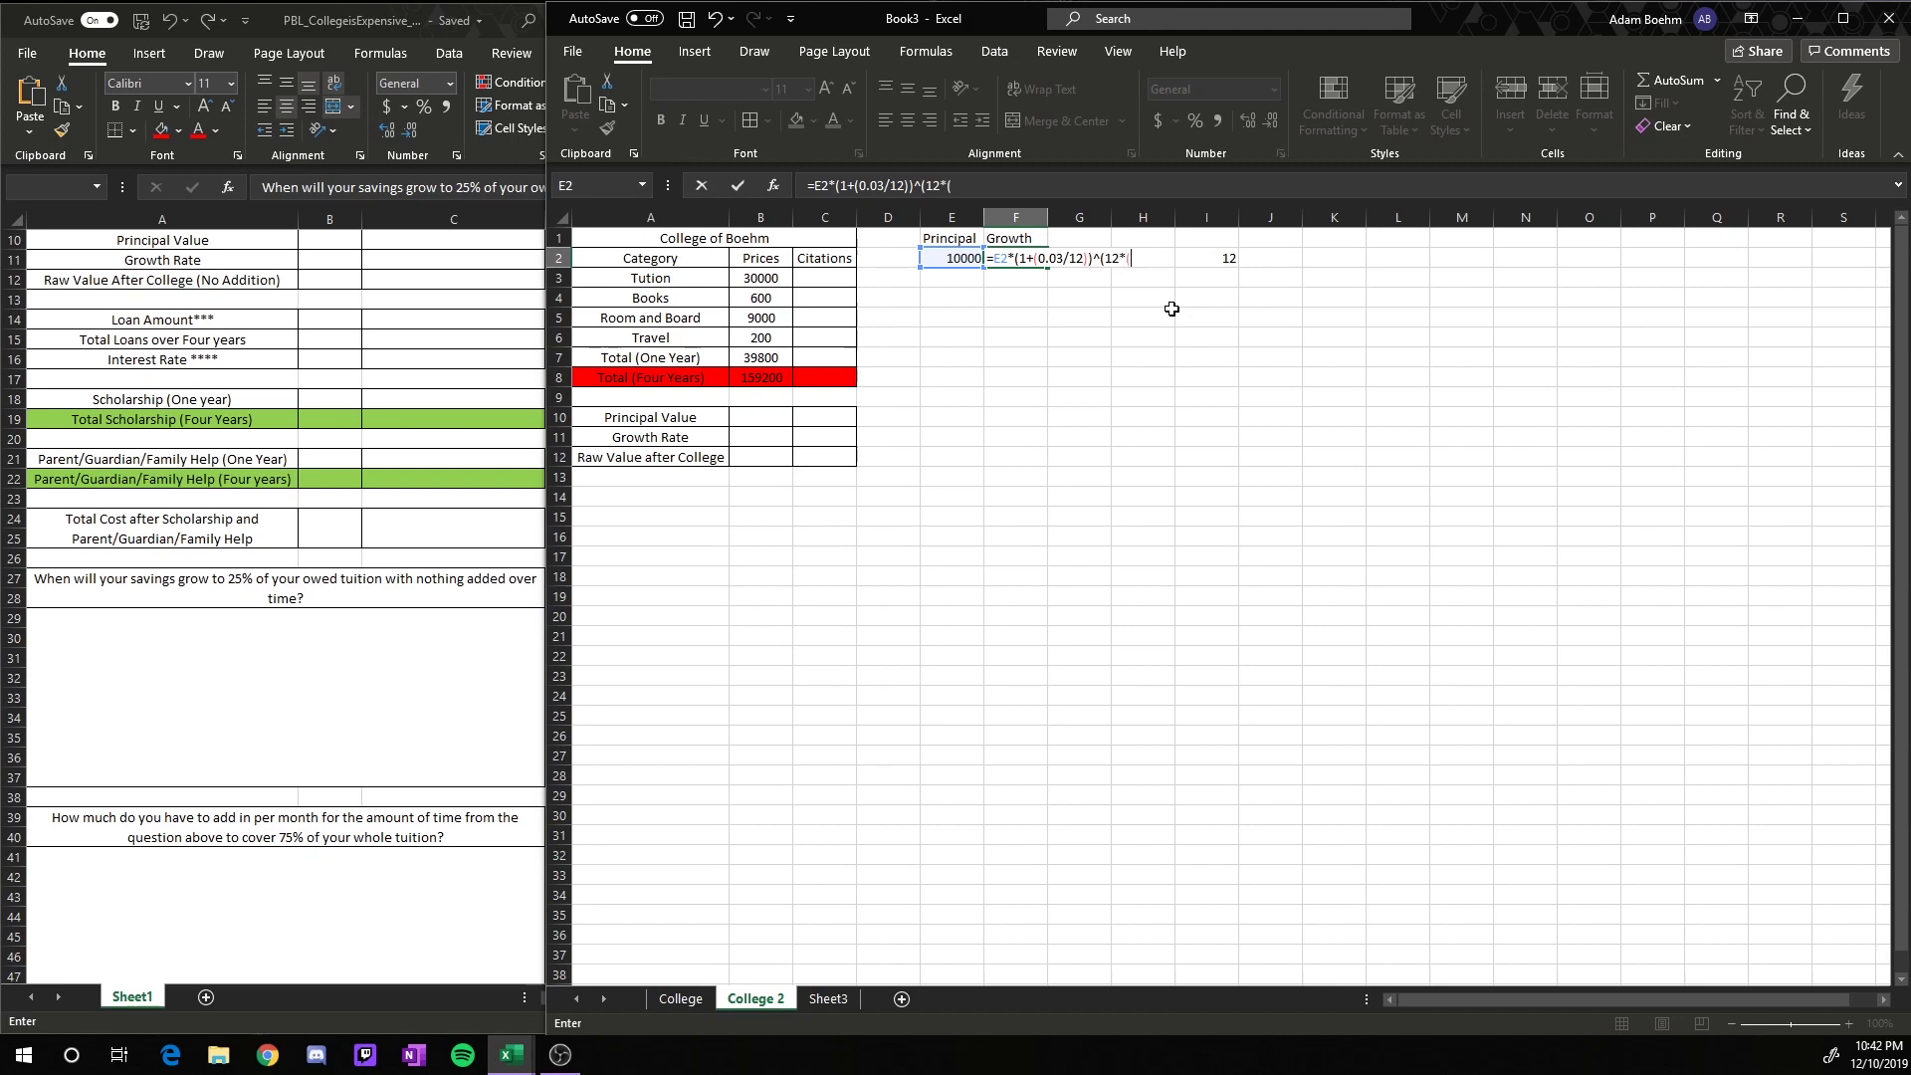
text(1/12))
key(Return)
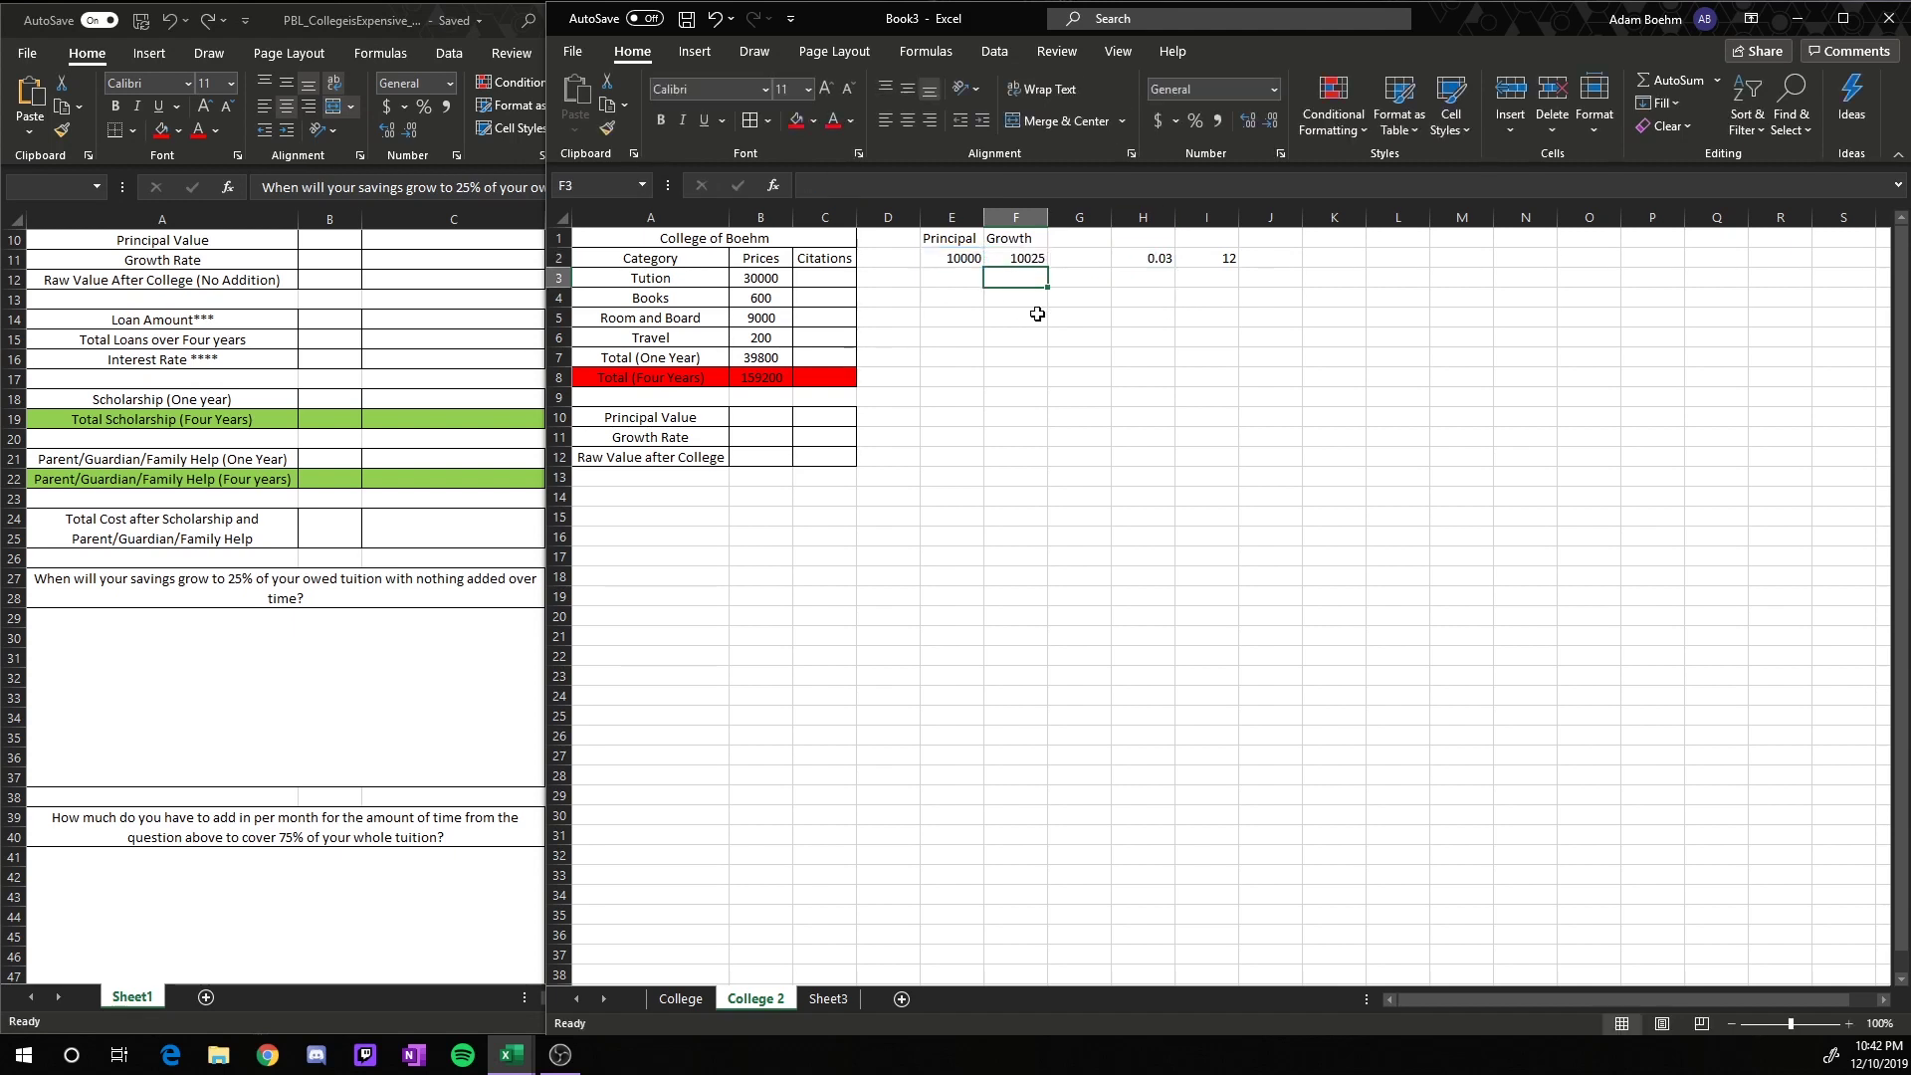
Enter the formula =75+F2 in cell E3 to add 75 to the previous month's growth.
click(960, 274)
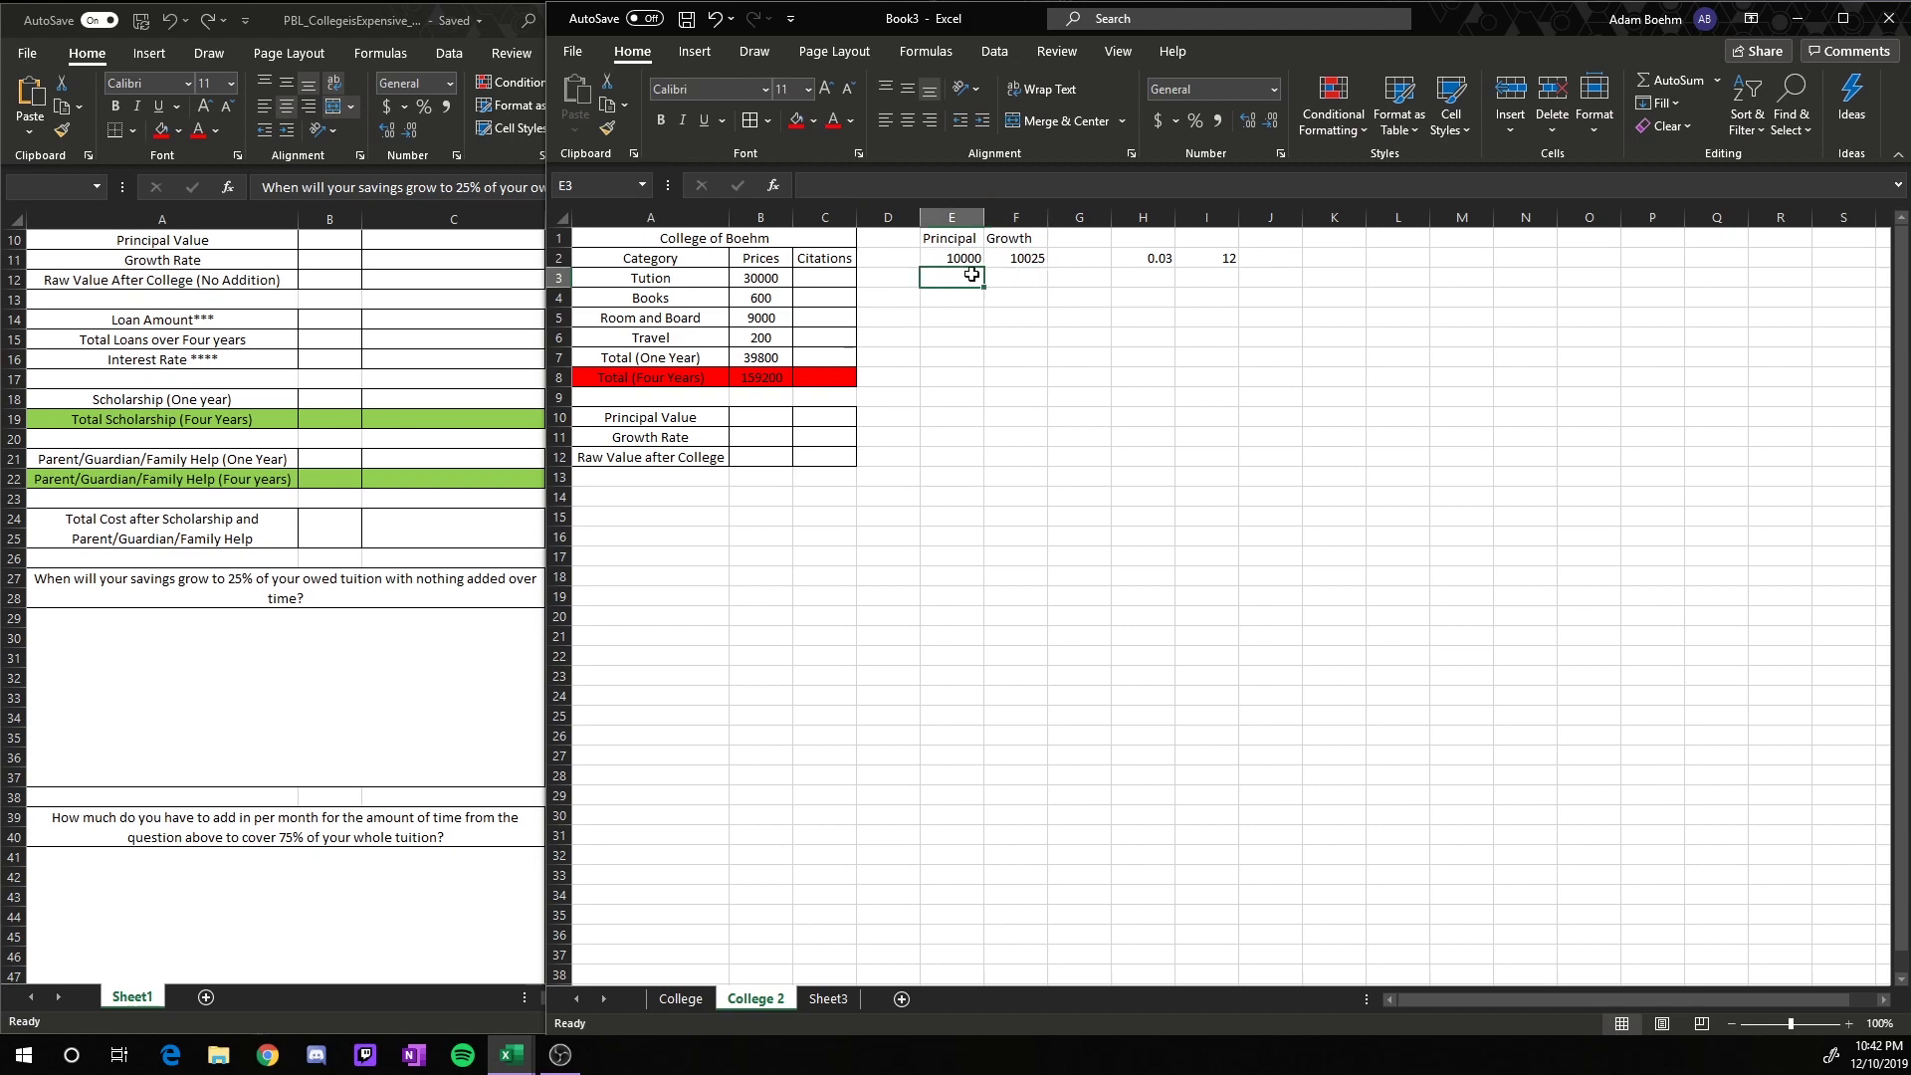
text(=)
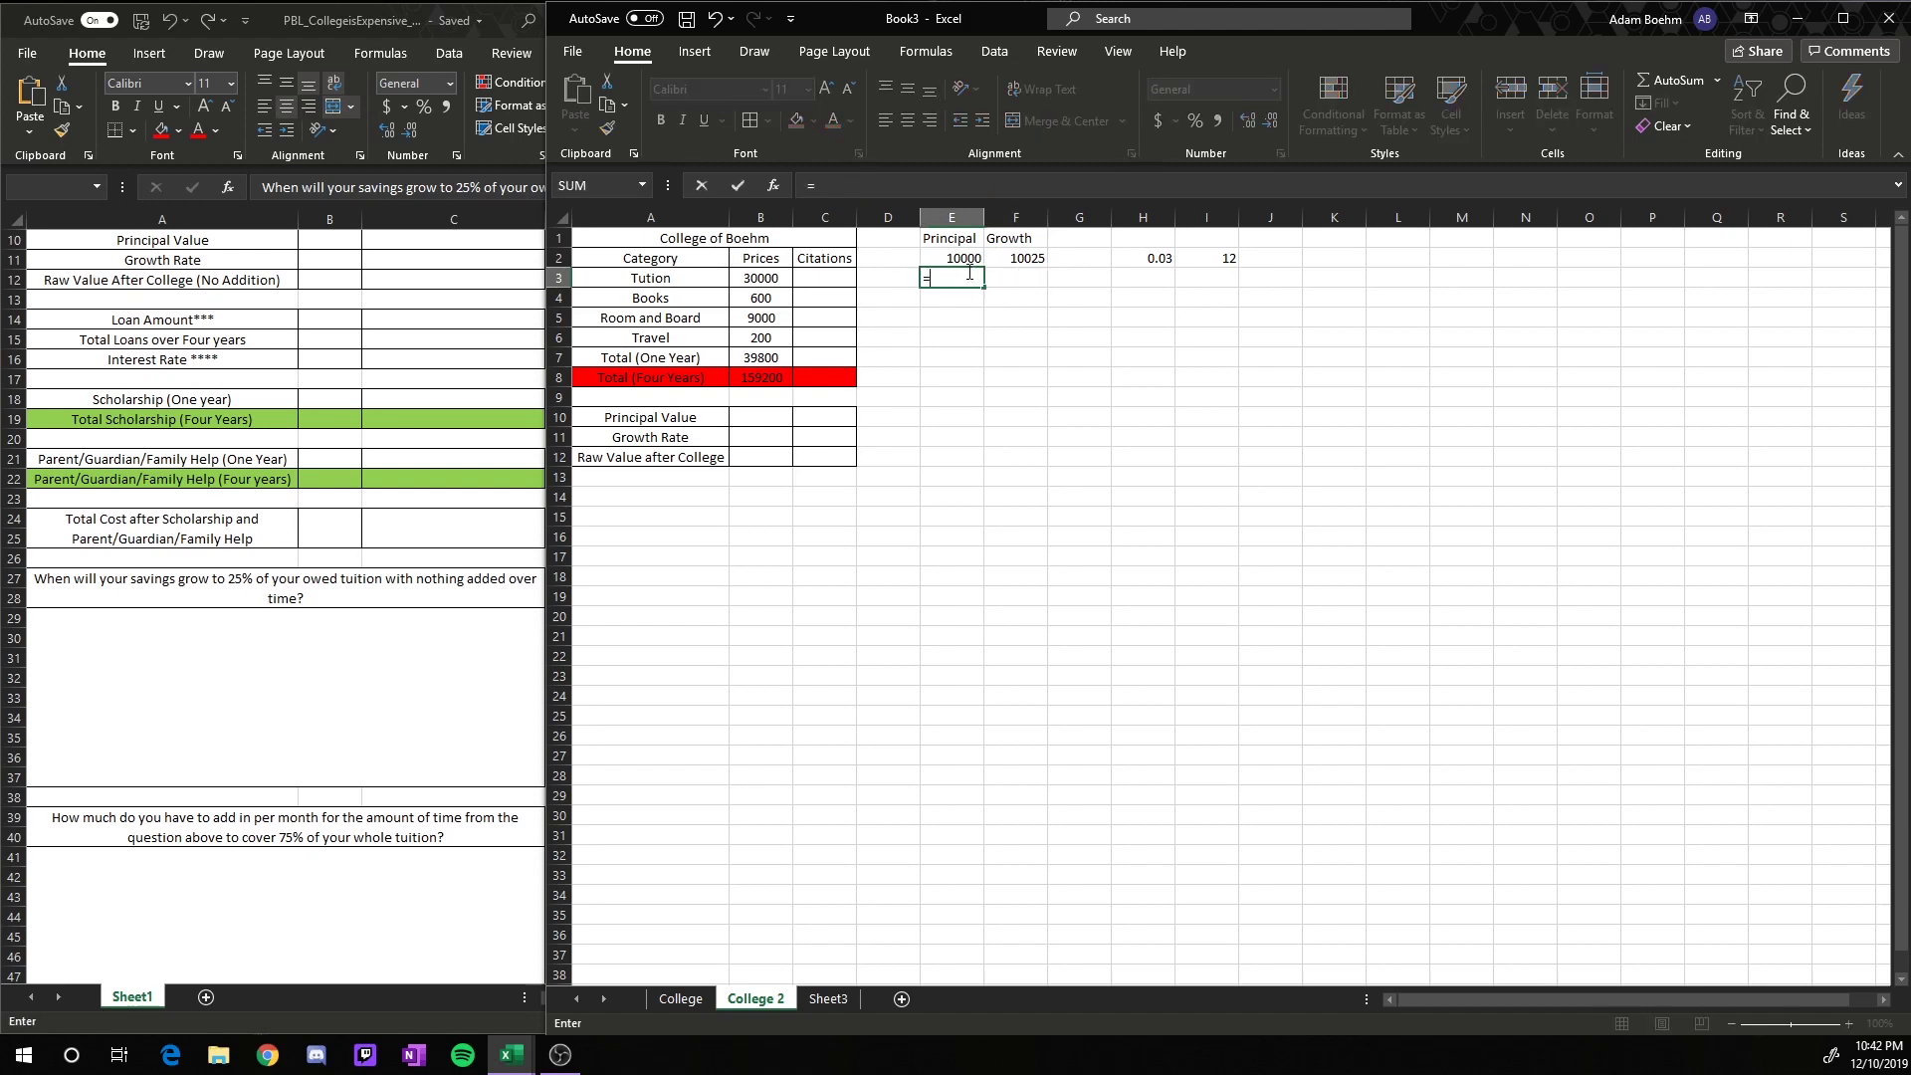
text(75+)
click(1032, 259)
key(Return)
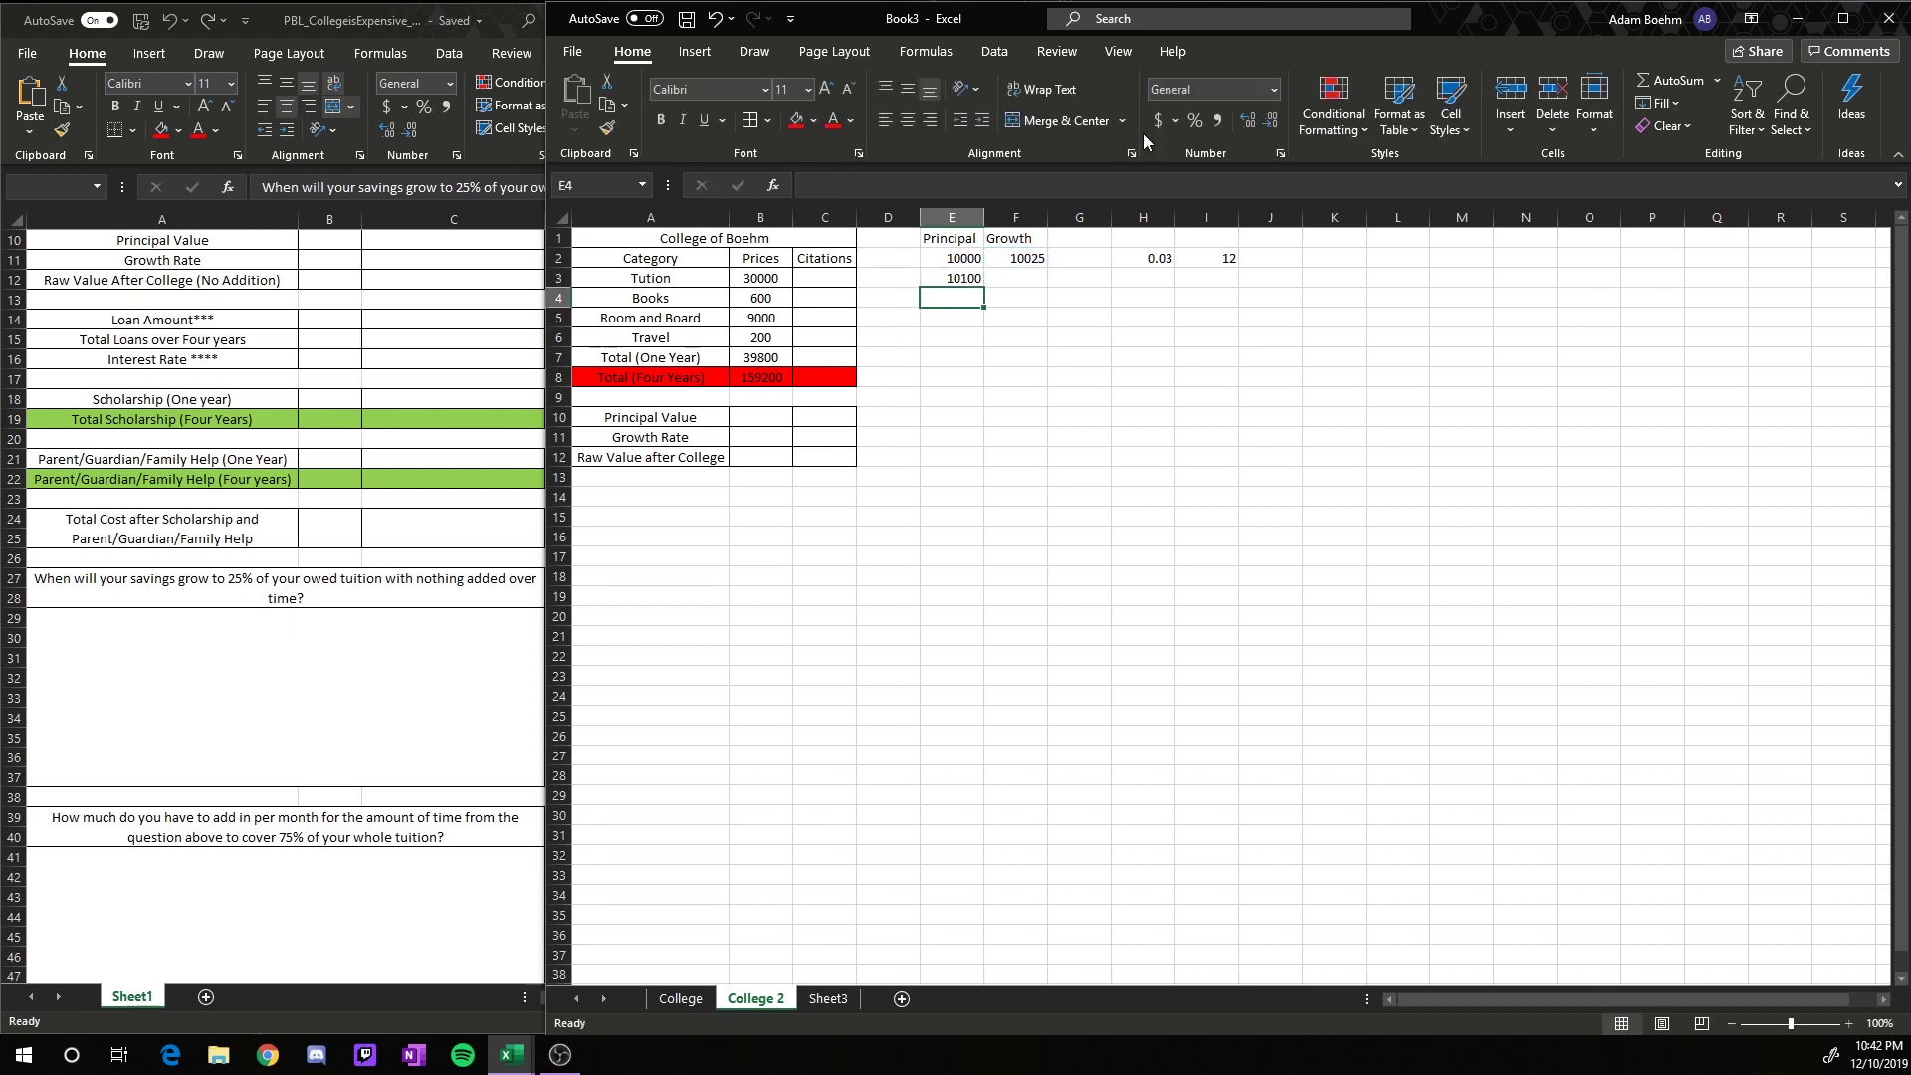
Fill the growth formula from F2 into F3 and extend the formulas in E3:F3 down through row 51.
click(1032, 258)
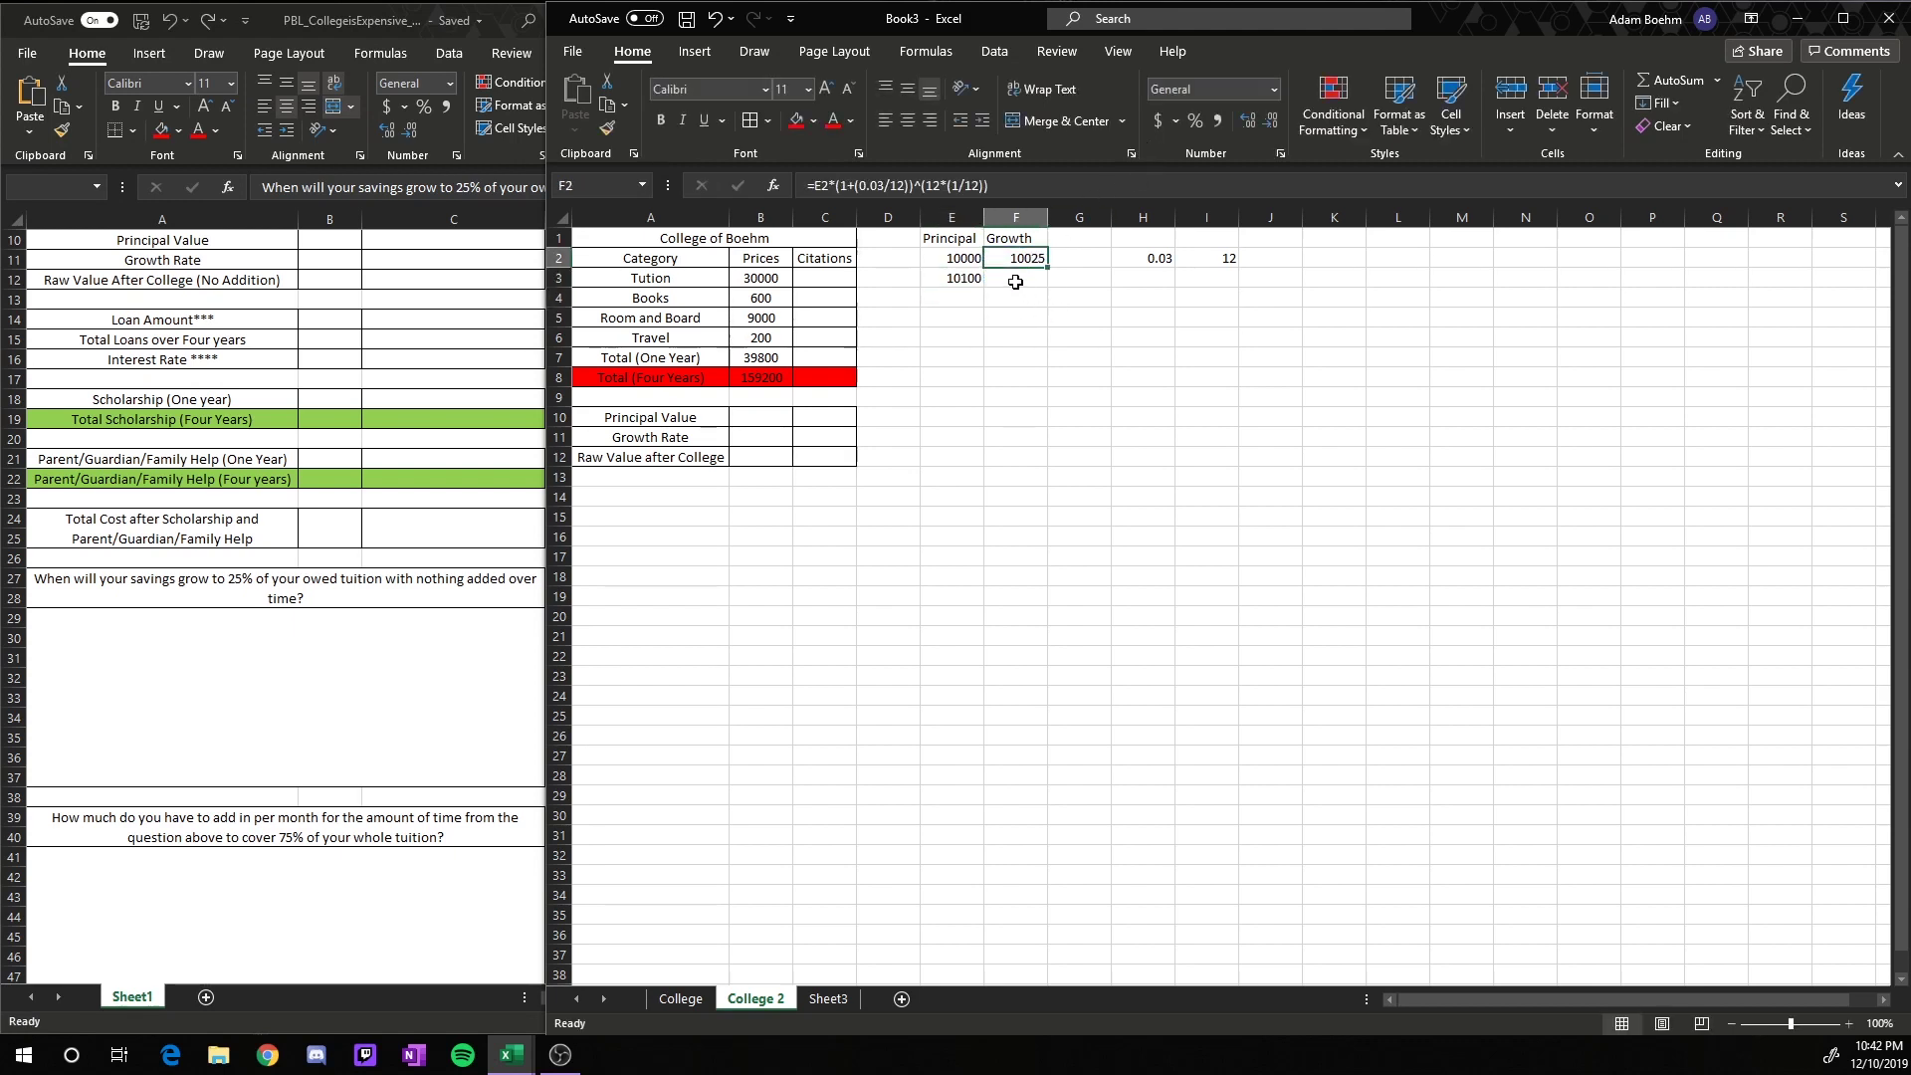
click(1015, 284)
click(1035, 261)
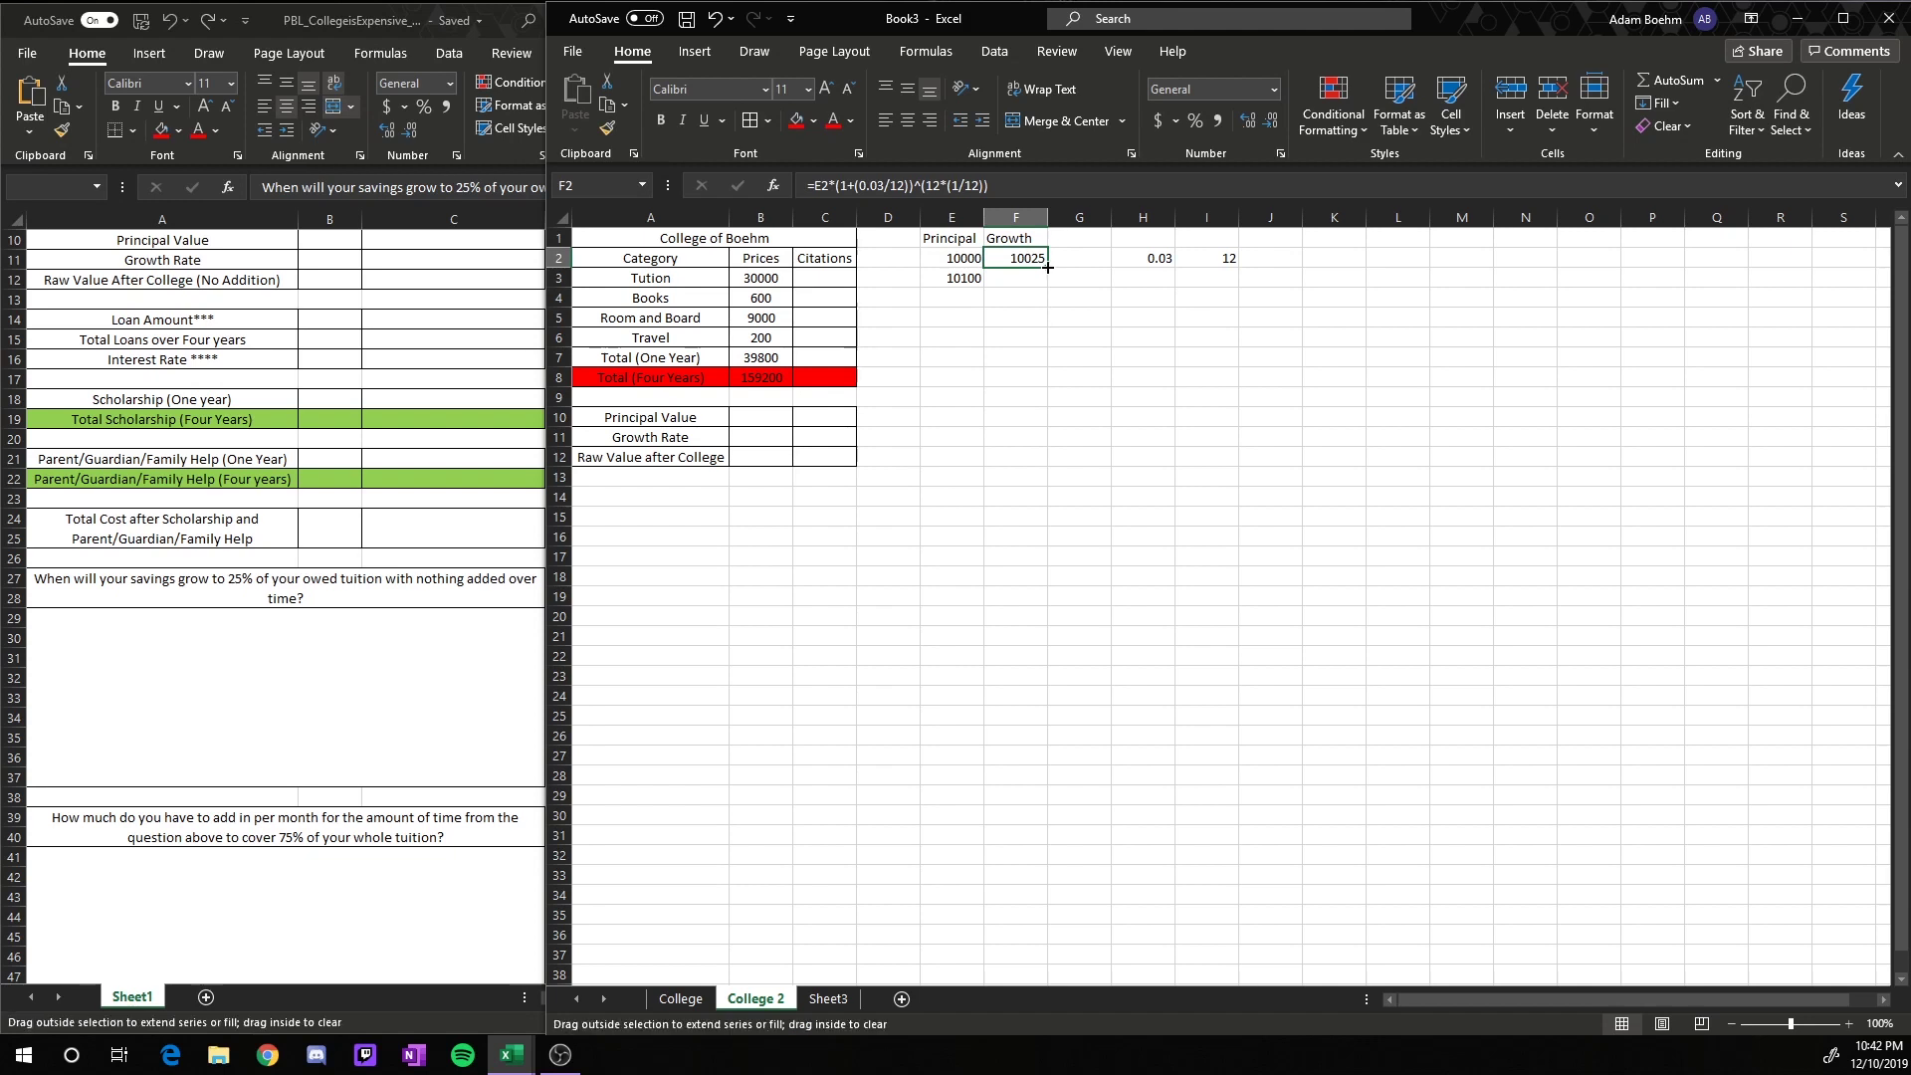
mouse_move(1048, 266)
mouse_down()
mouse_move(1048, 291)
mouse_move(1030, 279)
mouse_up()
click(1060, 358)
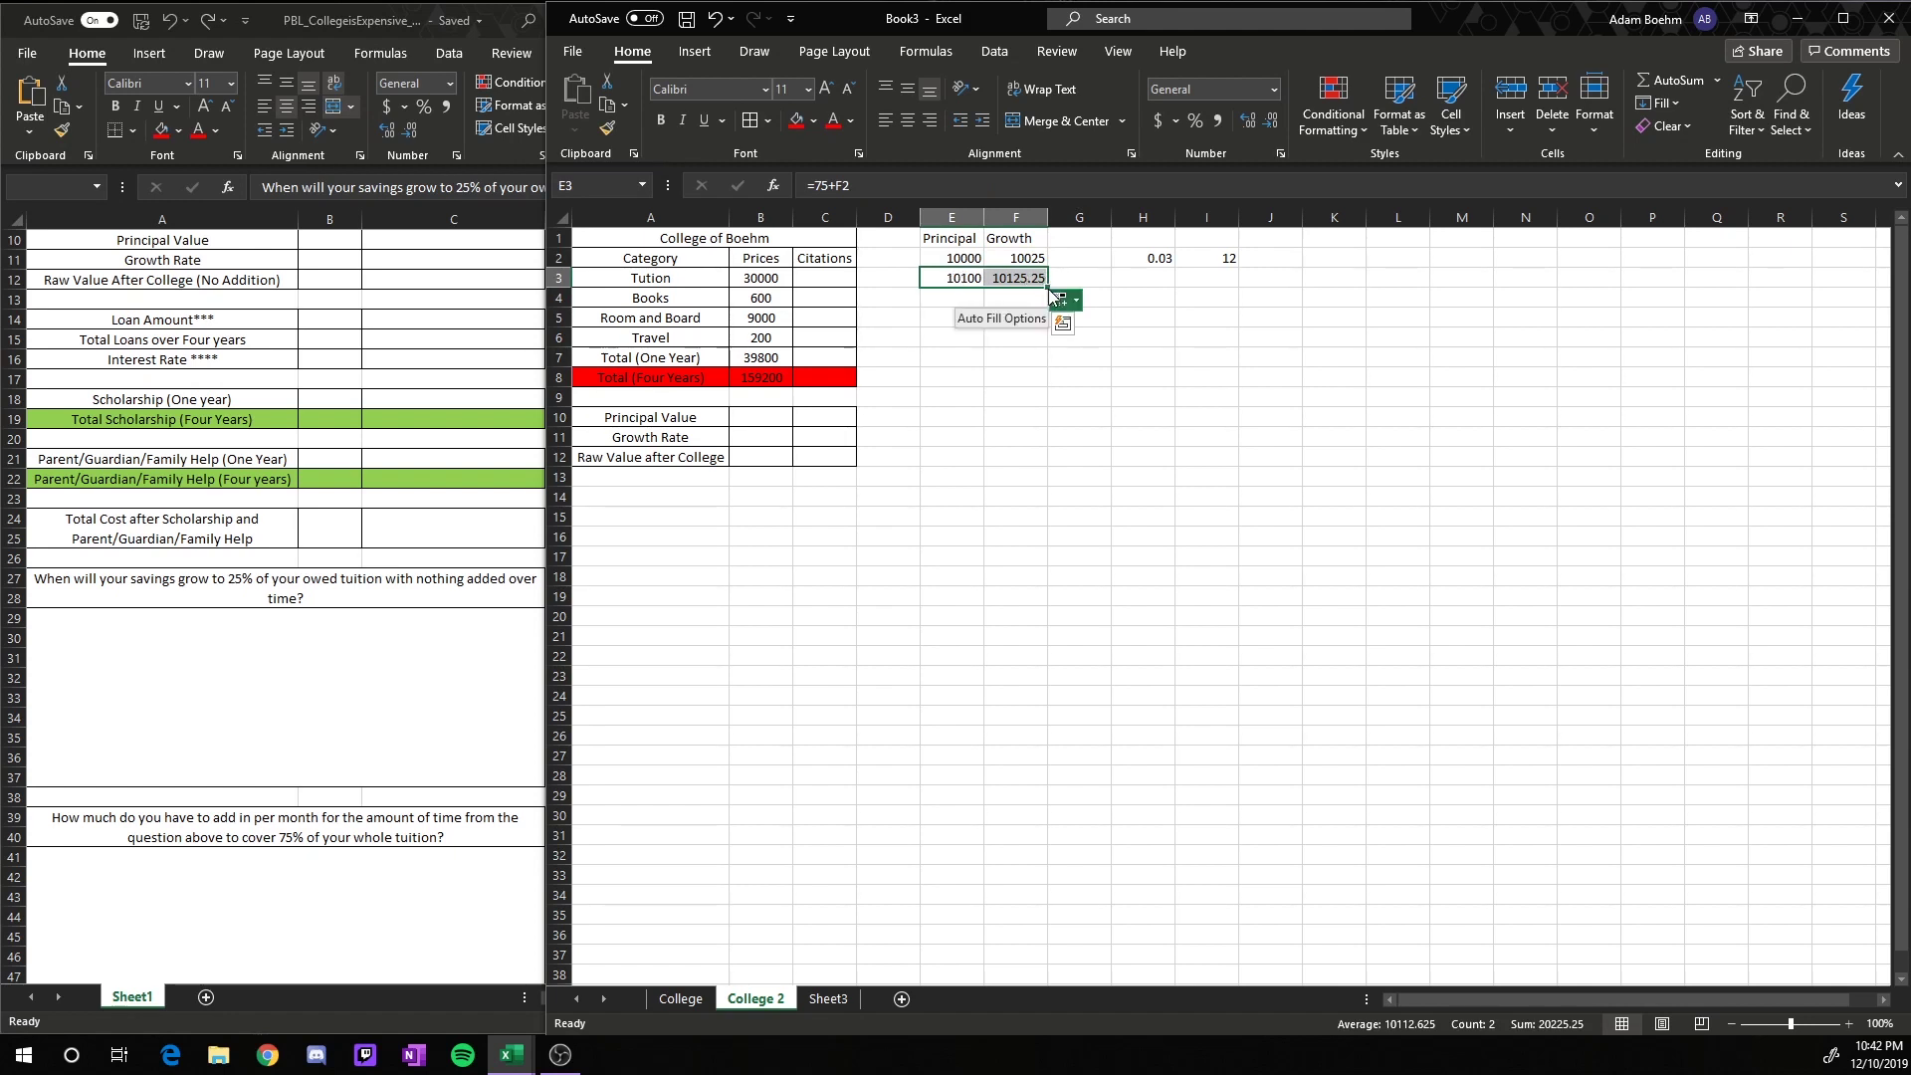
drag(1047, 289, 1084, 1013)
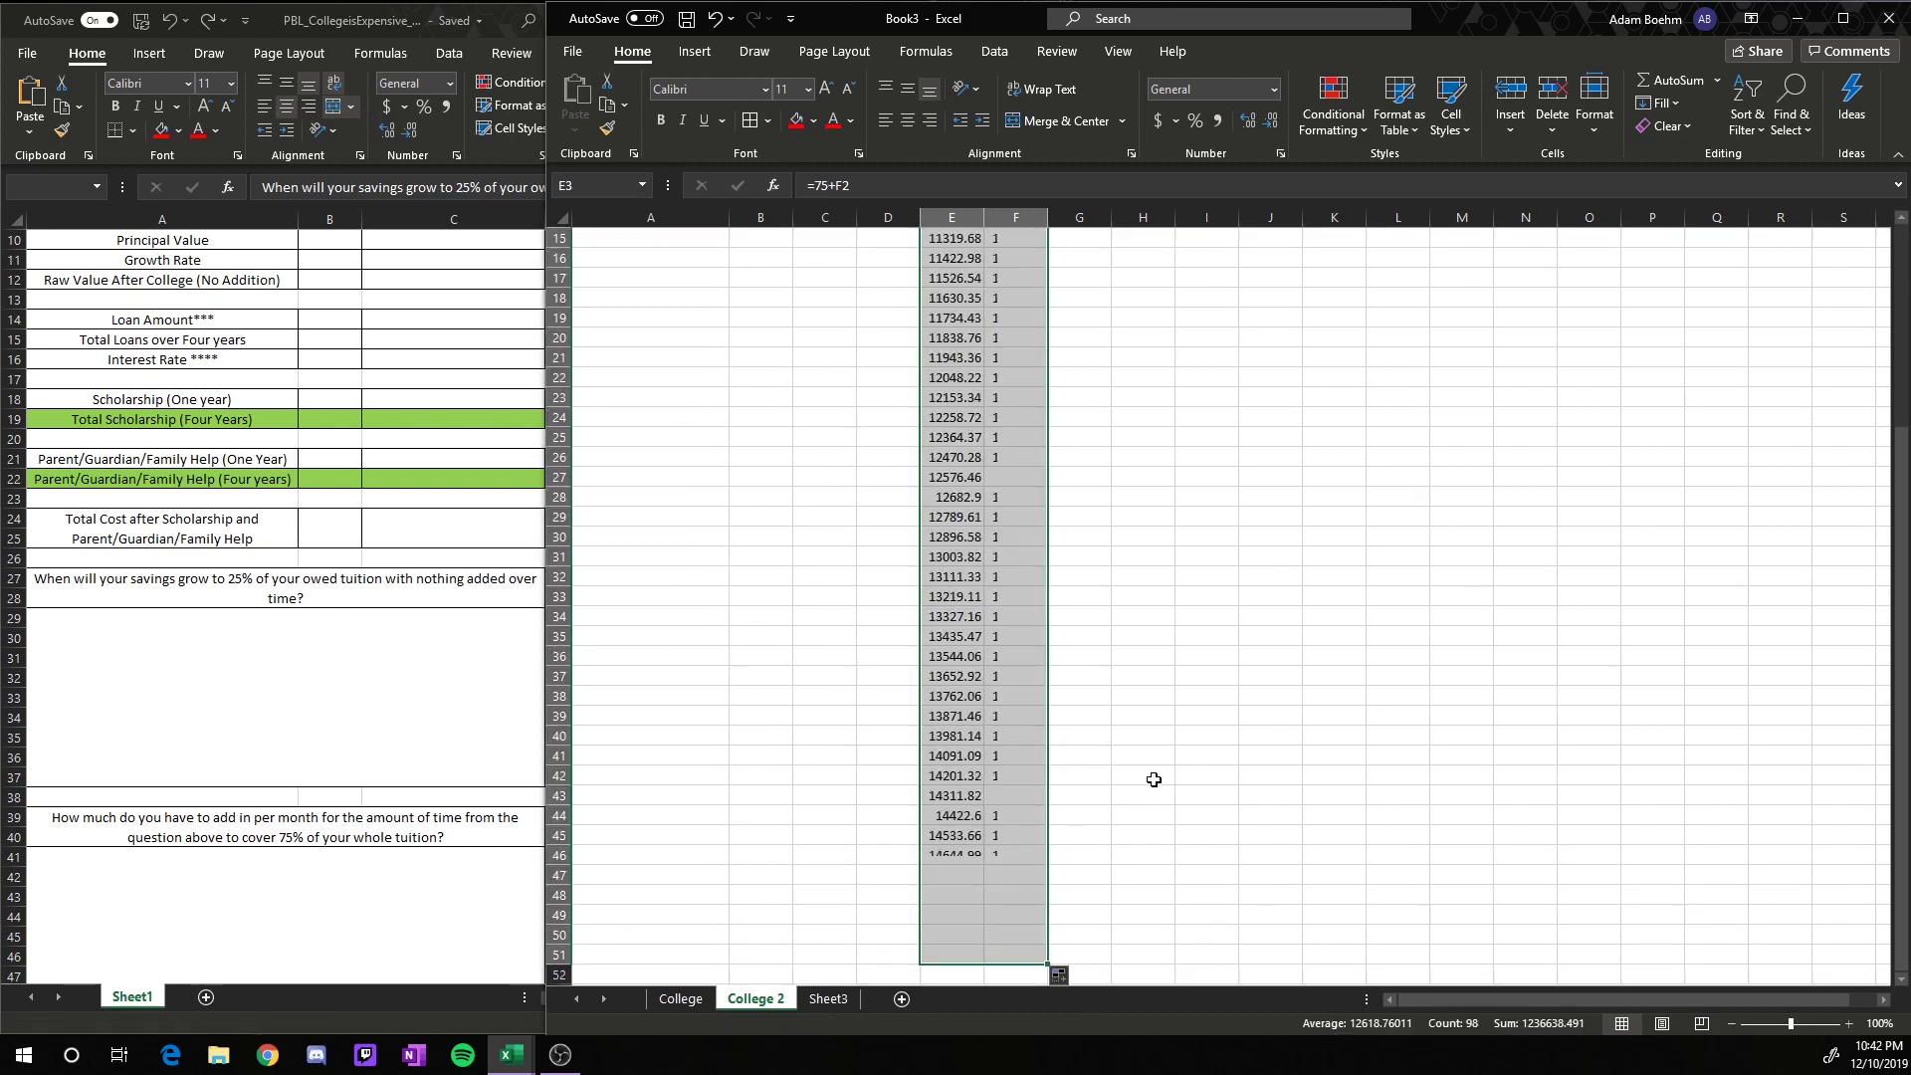
scroll(1160, 747, up, 4)
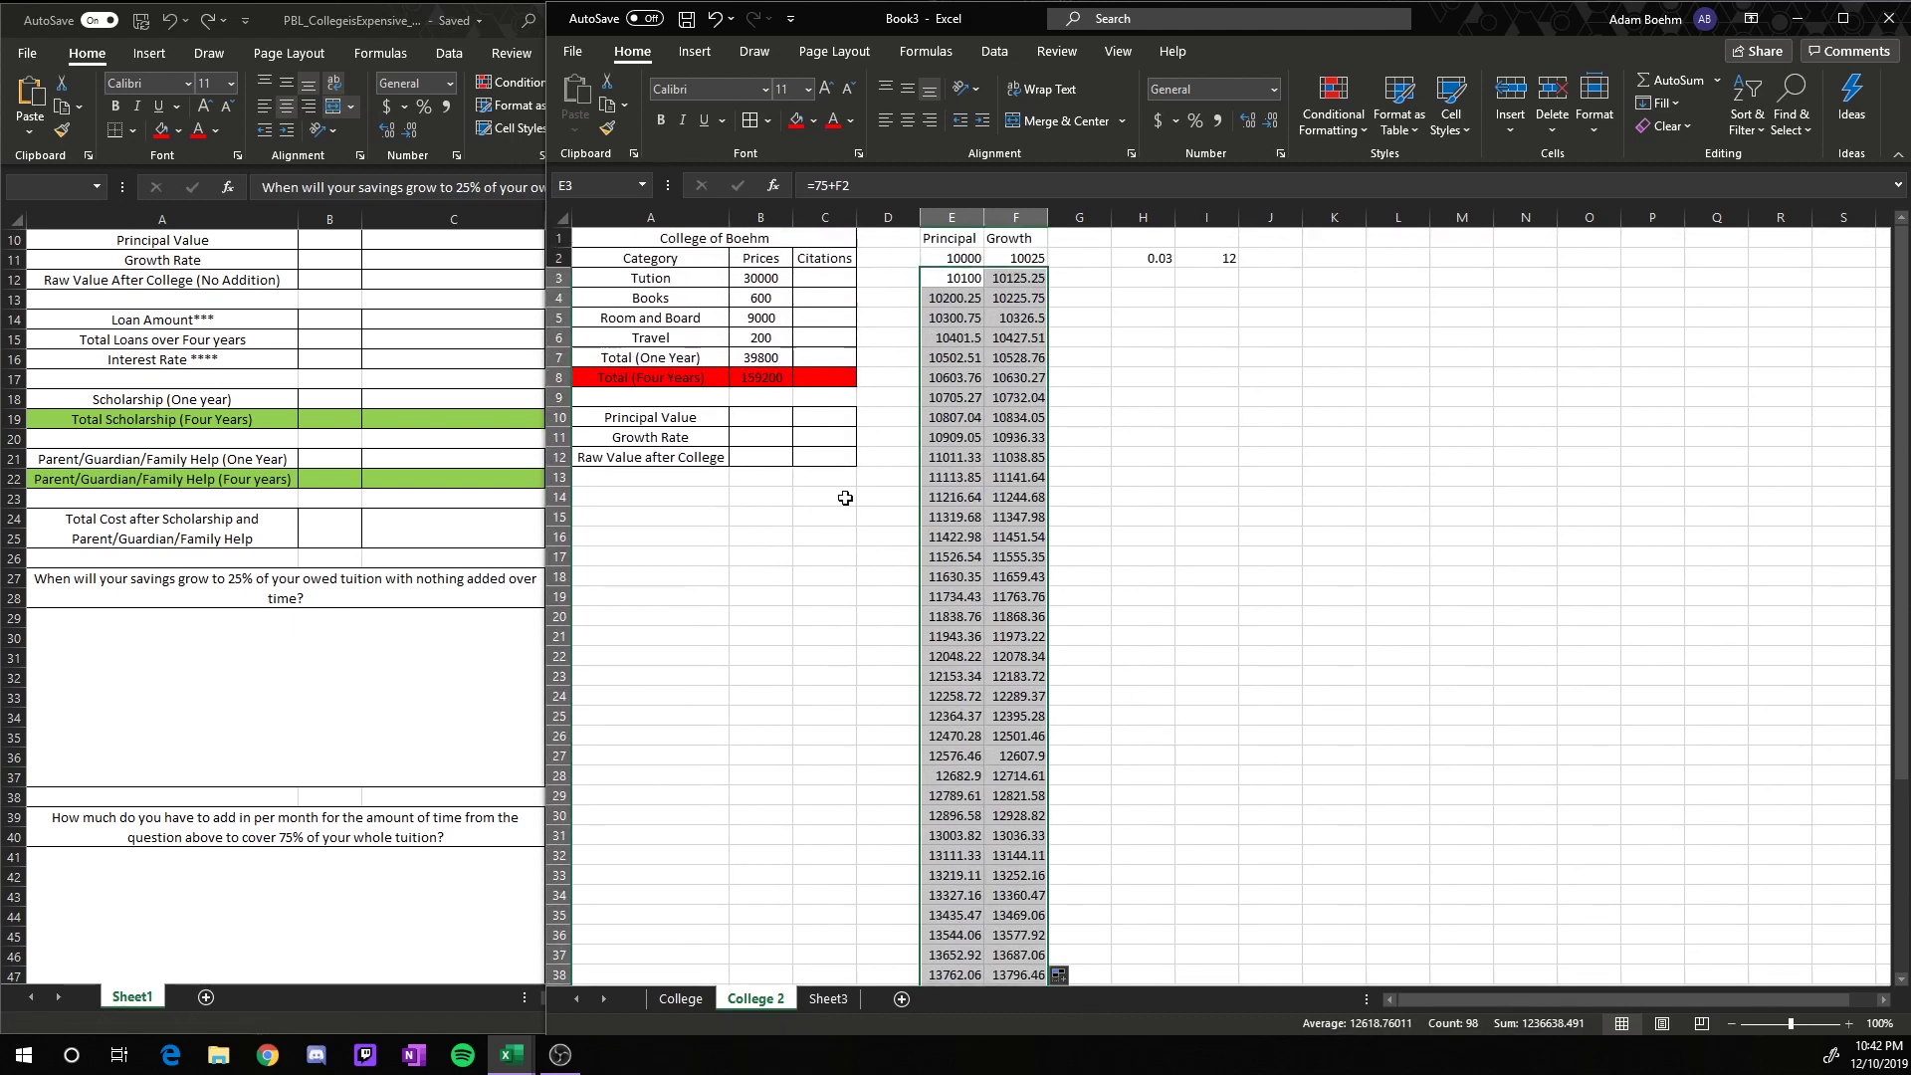
Review the template workbook's questions about savings growth to 25% and monthly additions to cover 75% of tuition, comparing its layout with College 2.
scroll(806, 555, down, 3)
click(295, 841)
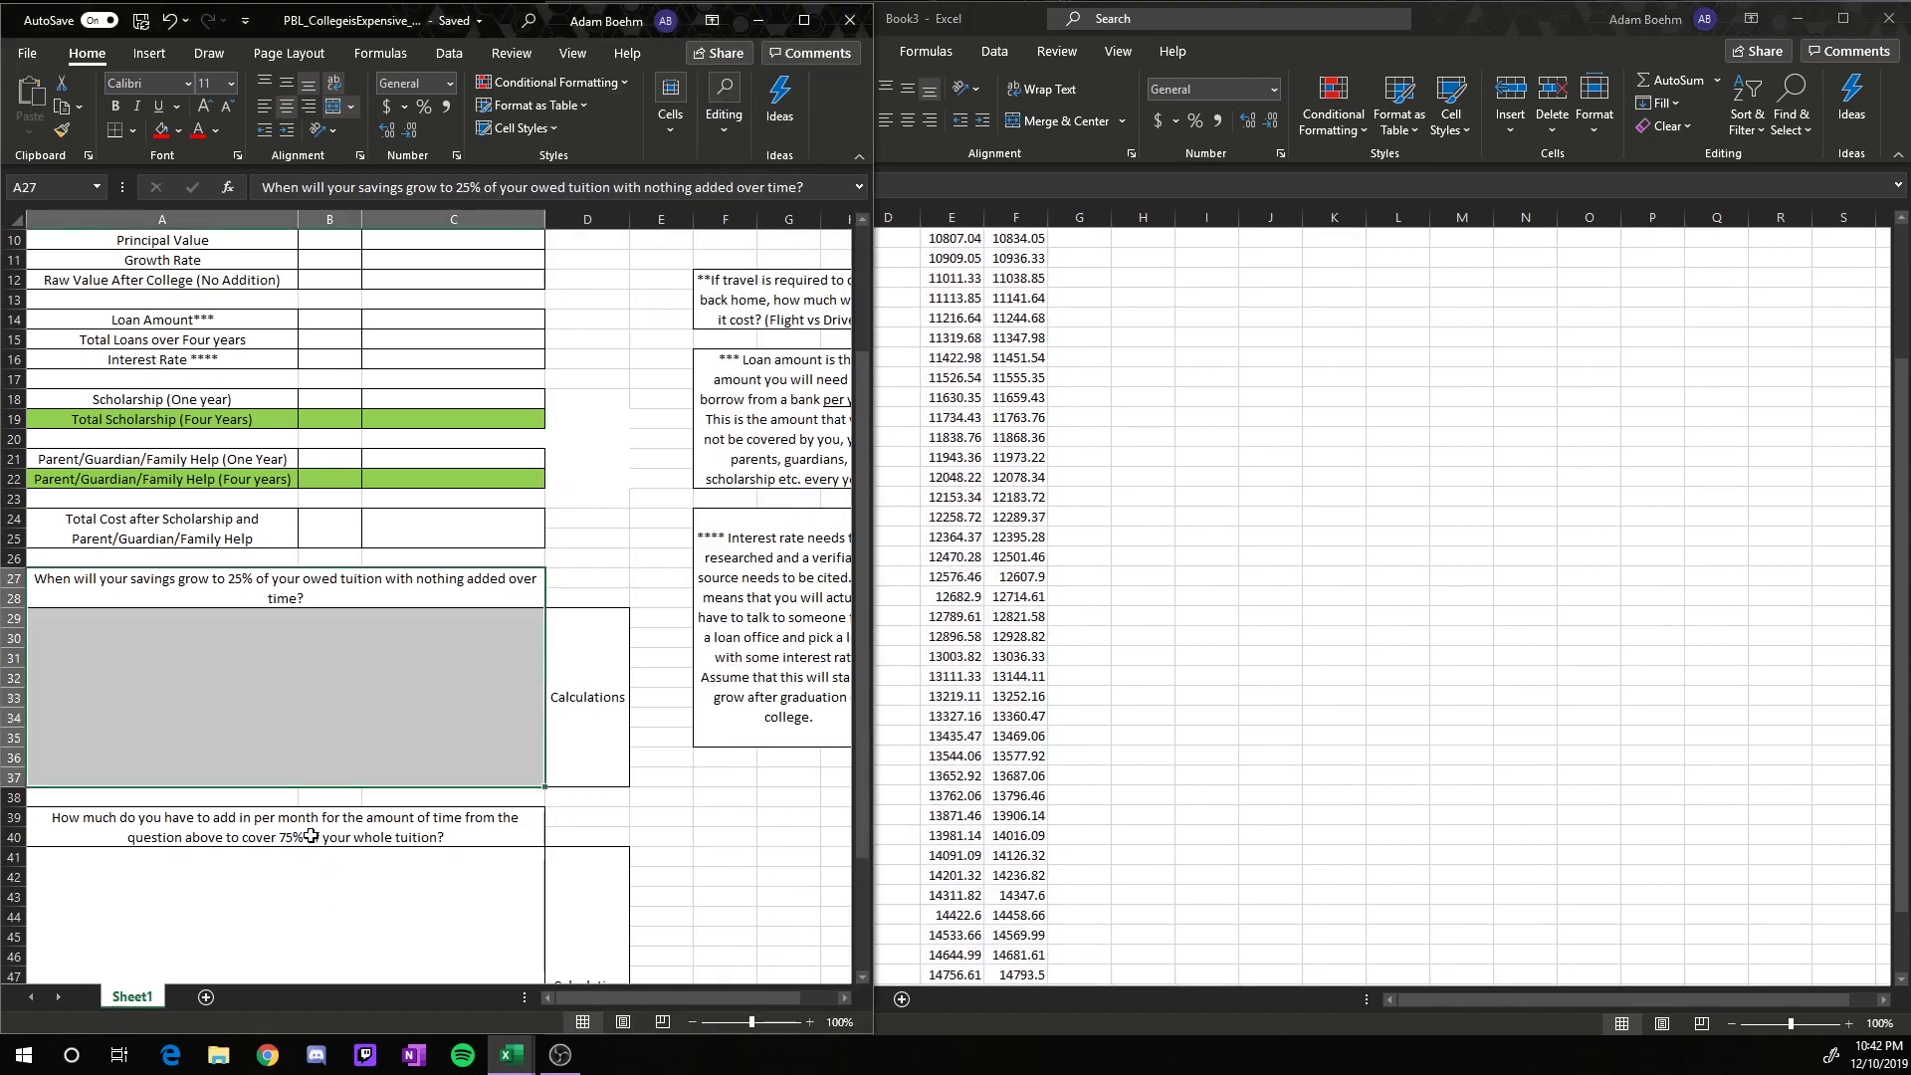
scroll(296, 841, down, 3)
click(351, 838)
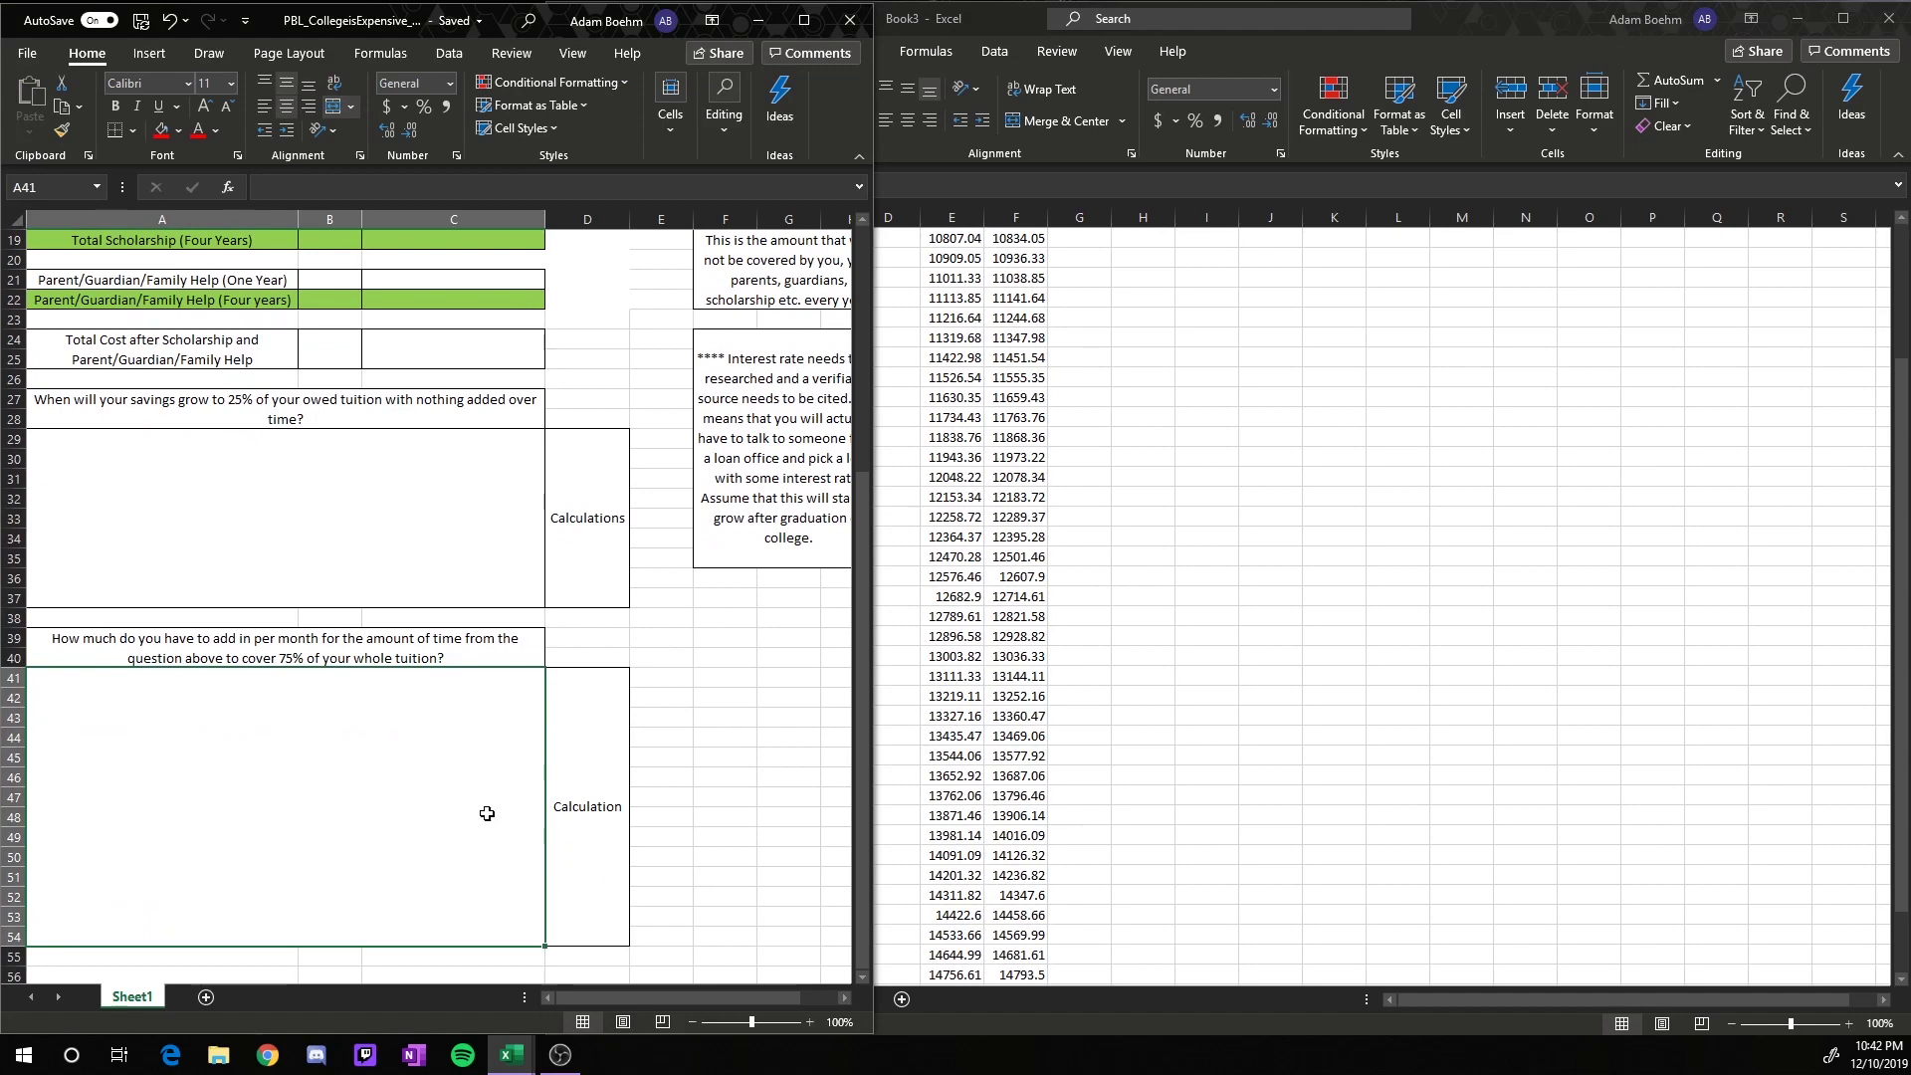
scroll(862, 811, up, 4)
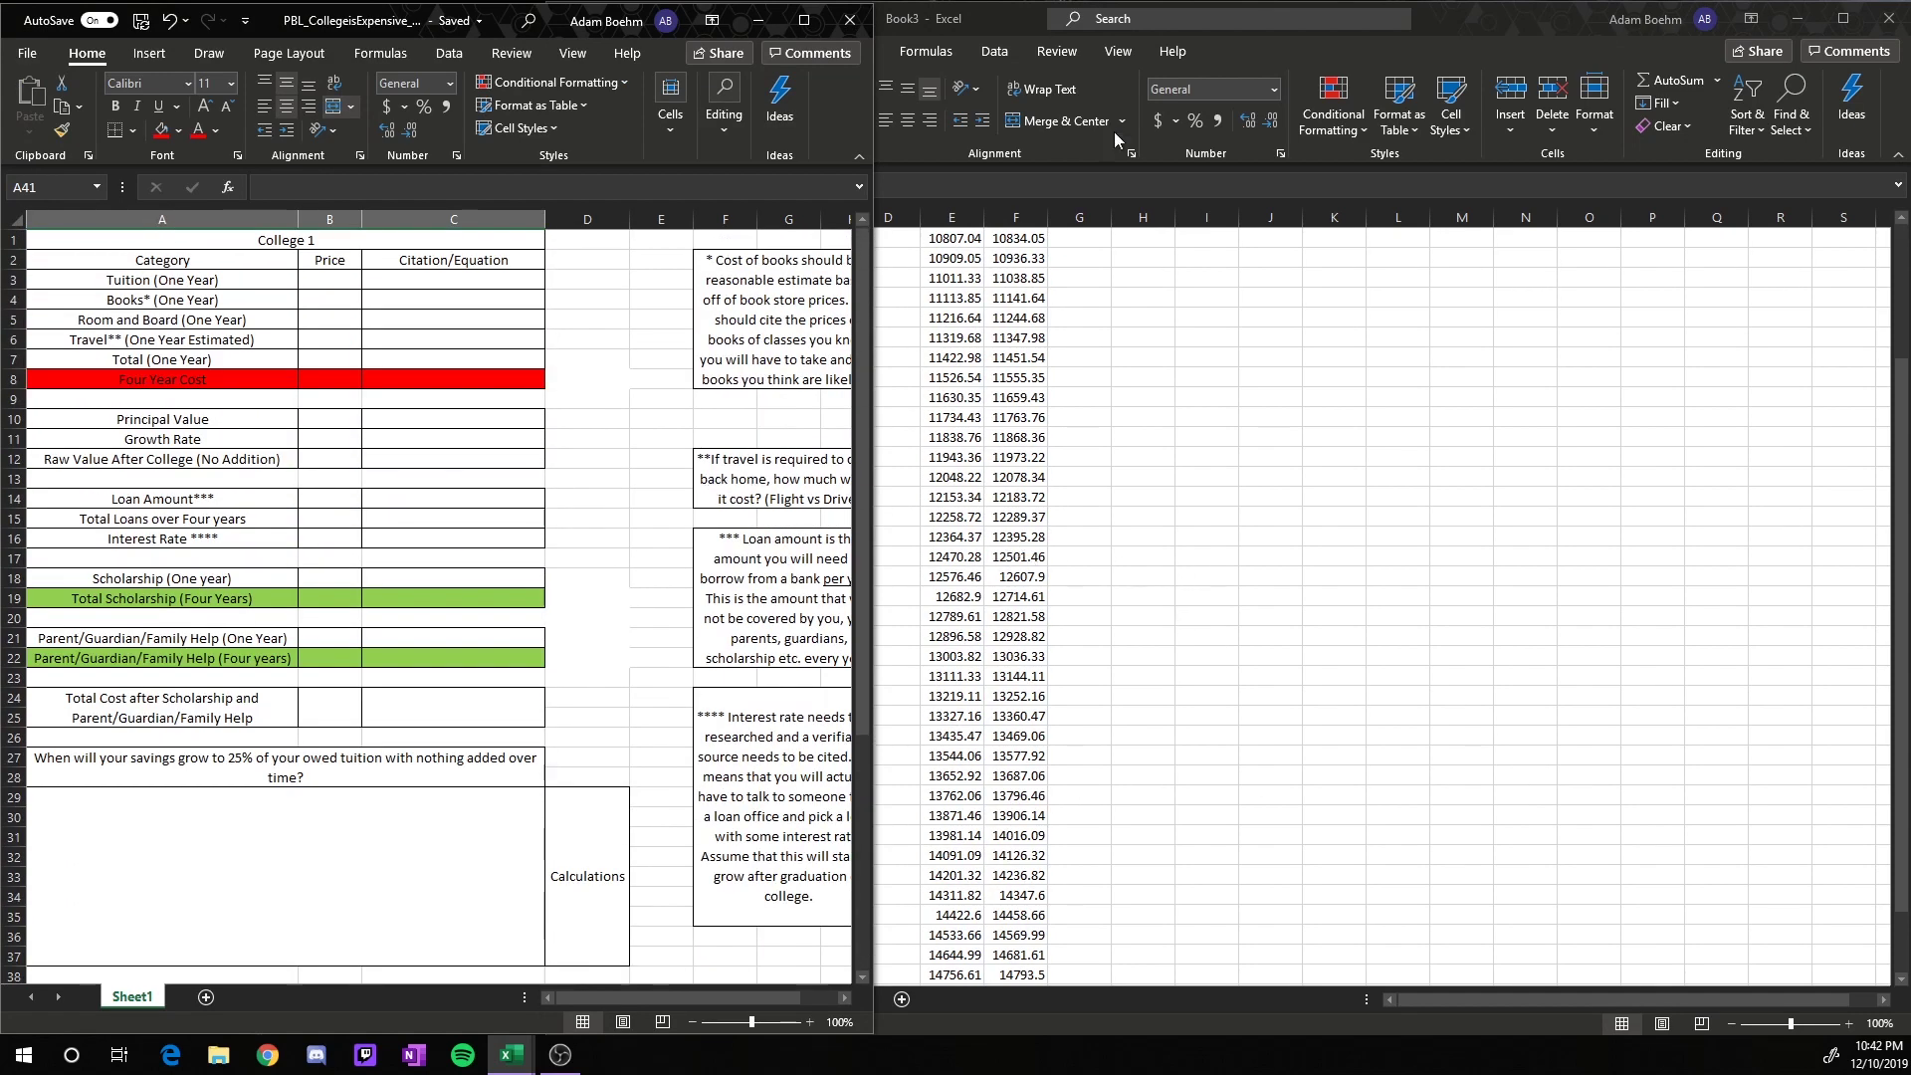
click(1149, 392)
scroll(1150, 392, up, 3)
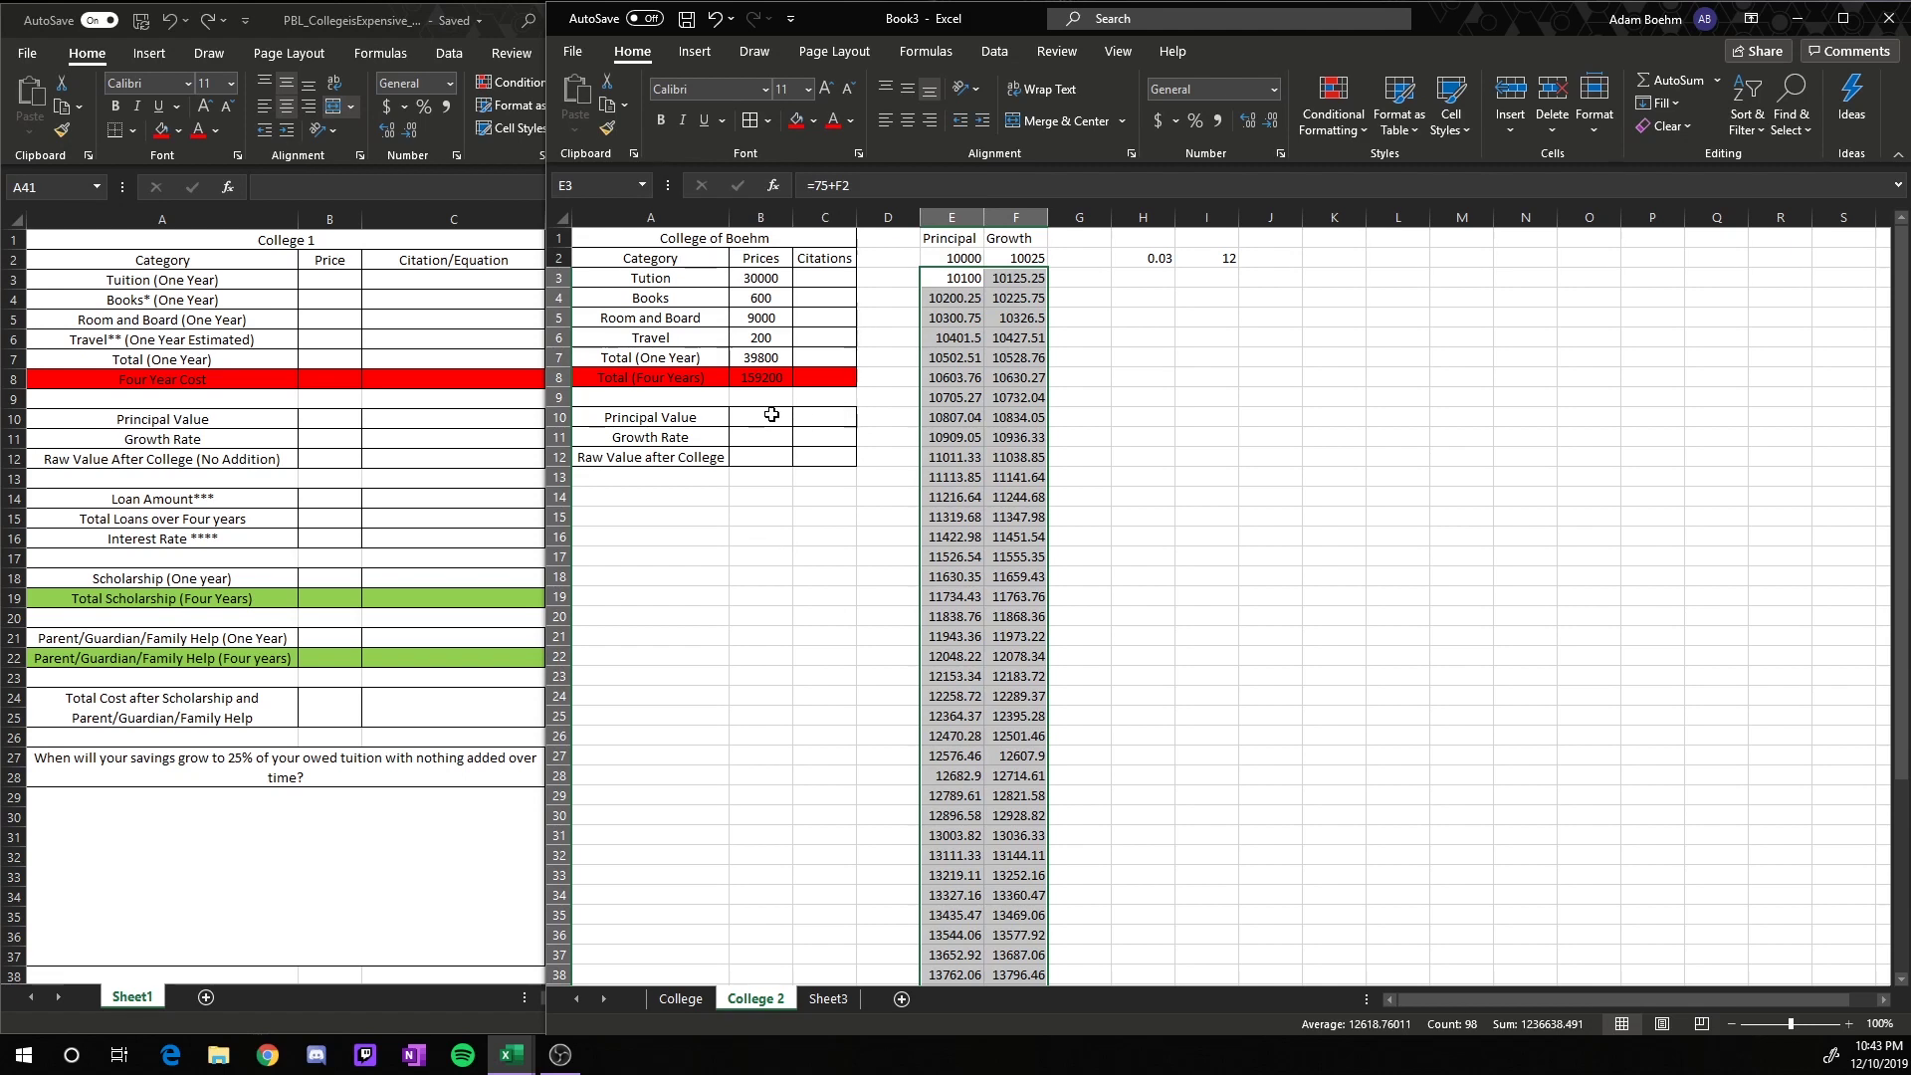
click(1203, 395)
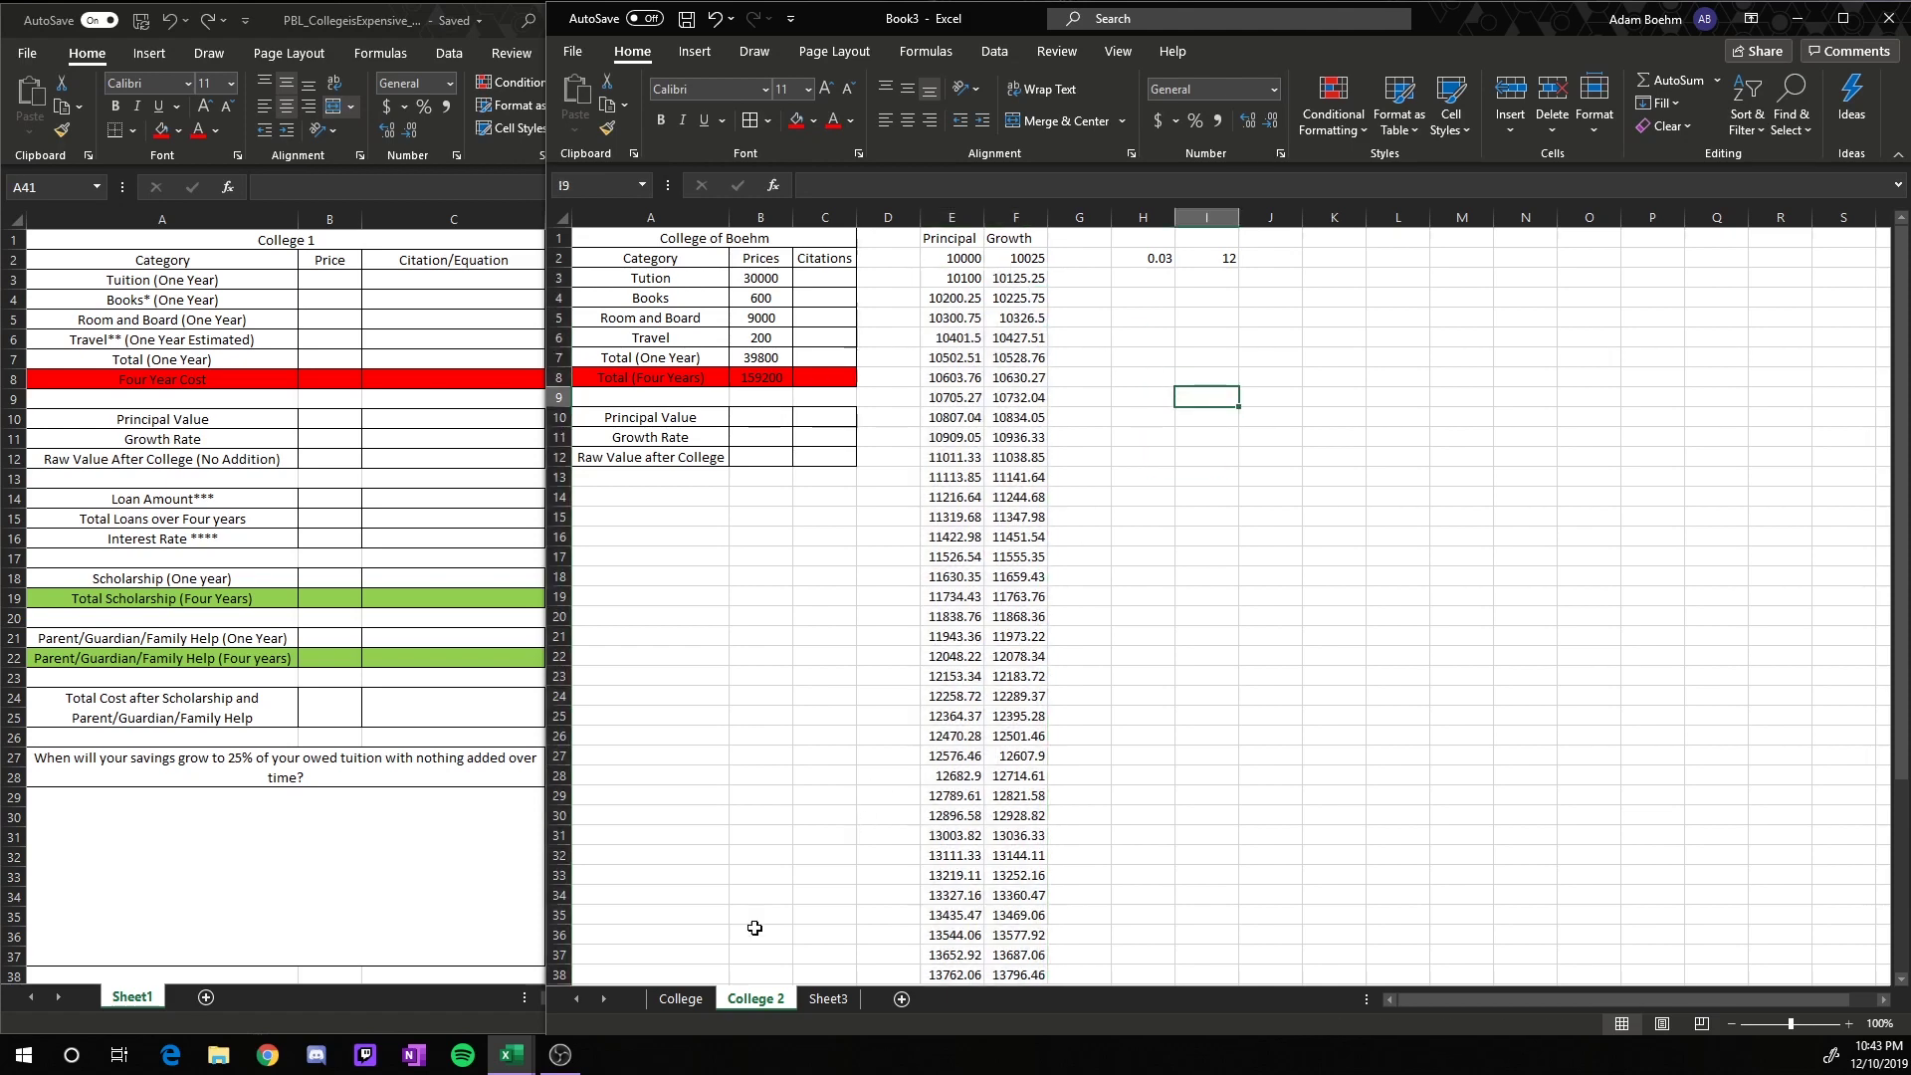
Review the Equations table in H1:I3 of the College sheet and highlight the Principal and Growth table E1:F32 on College 2.
click(687, 998)
drag(1242, 241, 1296, 278)
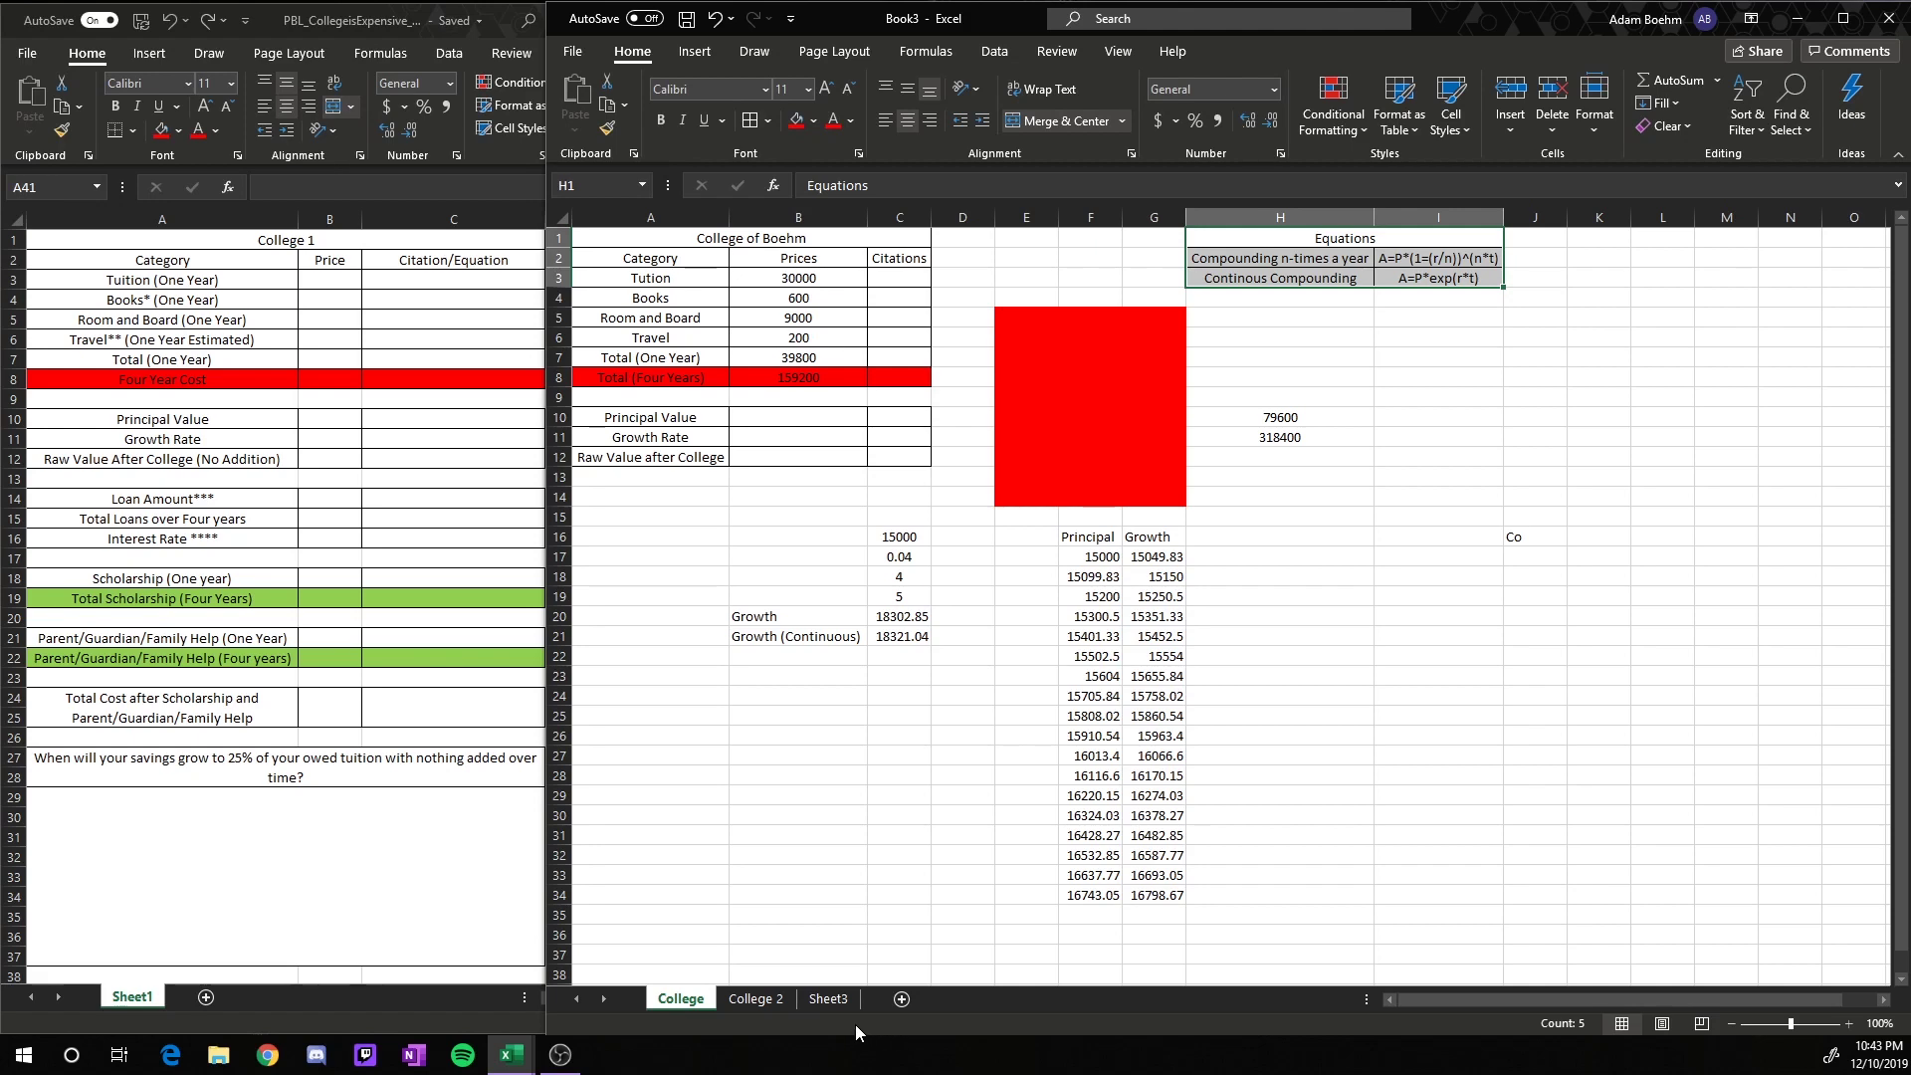
click(759, 1005)
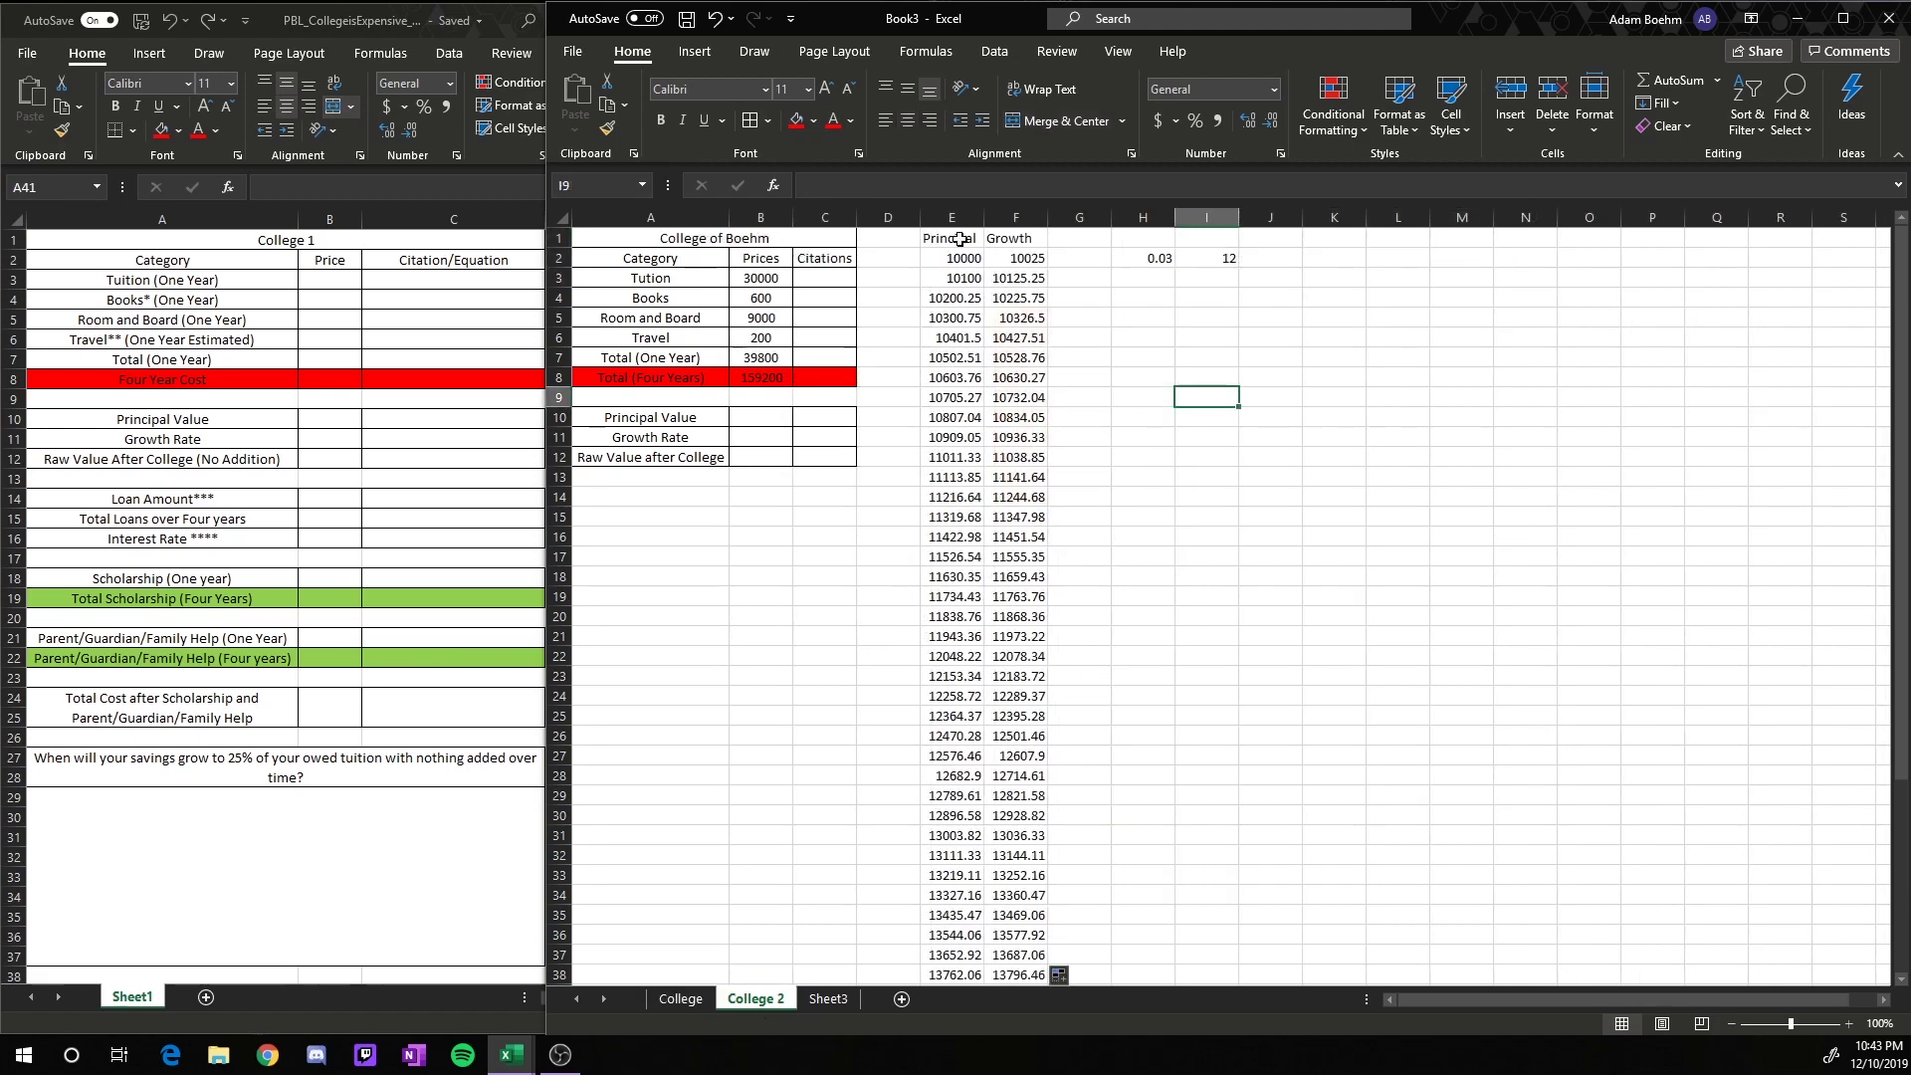
drag(960, 240, 1041, 858)
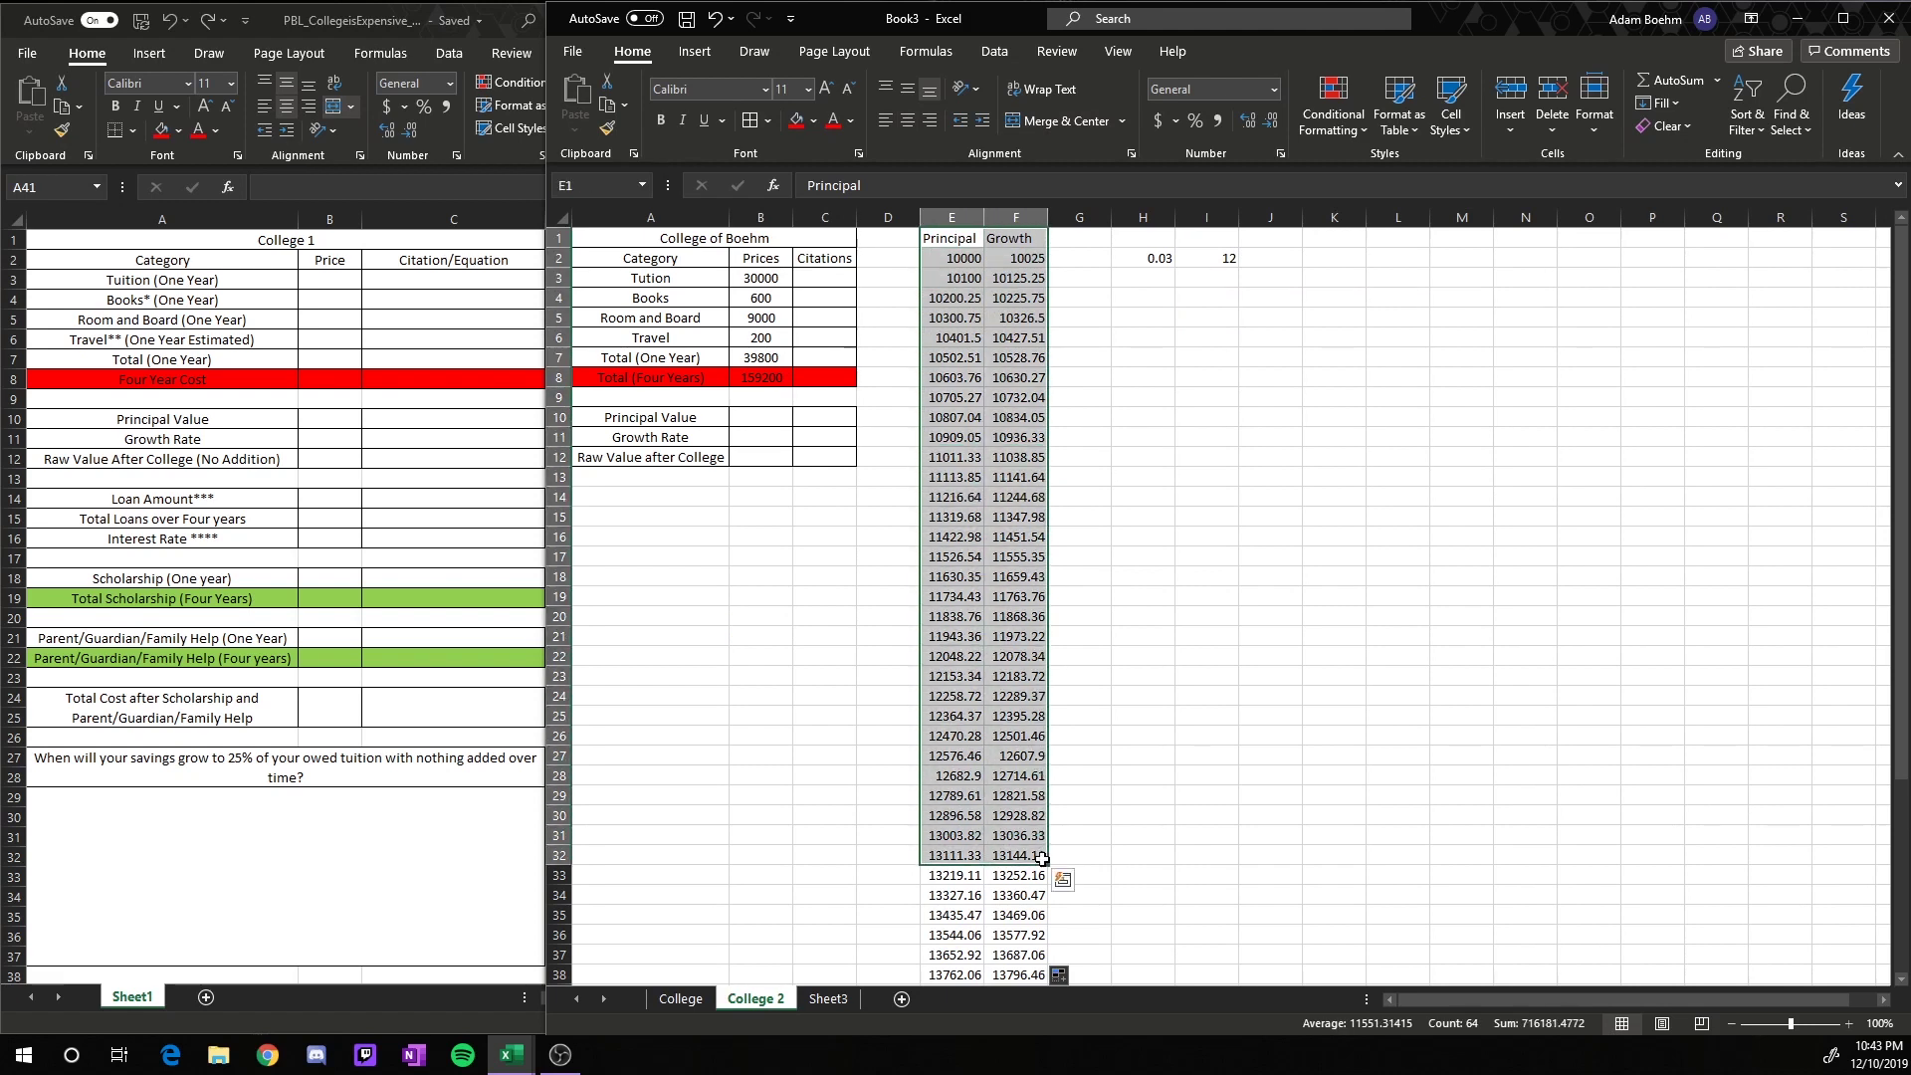